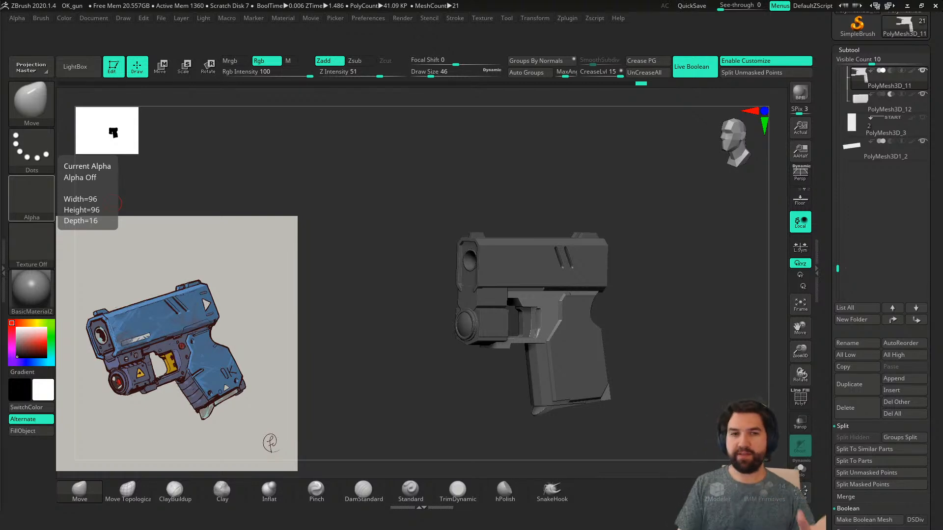
- Save the project over the existing OK_gun project file on the Desktop
right_click_drag(647, 380, 599, 384)
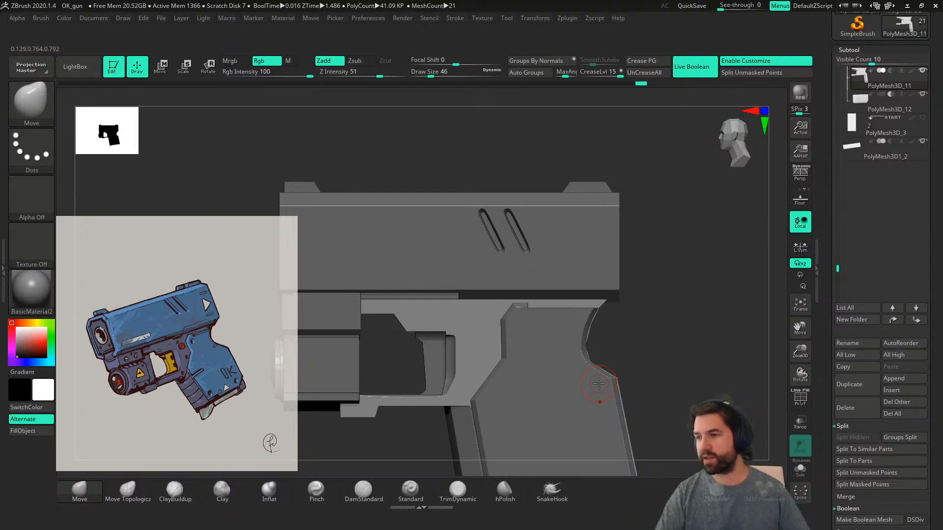
mouse_move(599, 384)
right_mouse_down("alt")
mouse_move(616, 339)
mouse_move(593, 336)
mouse_move(598, 322)
right_mouse_up("alt")
key("ctrl+s")
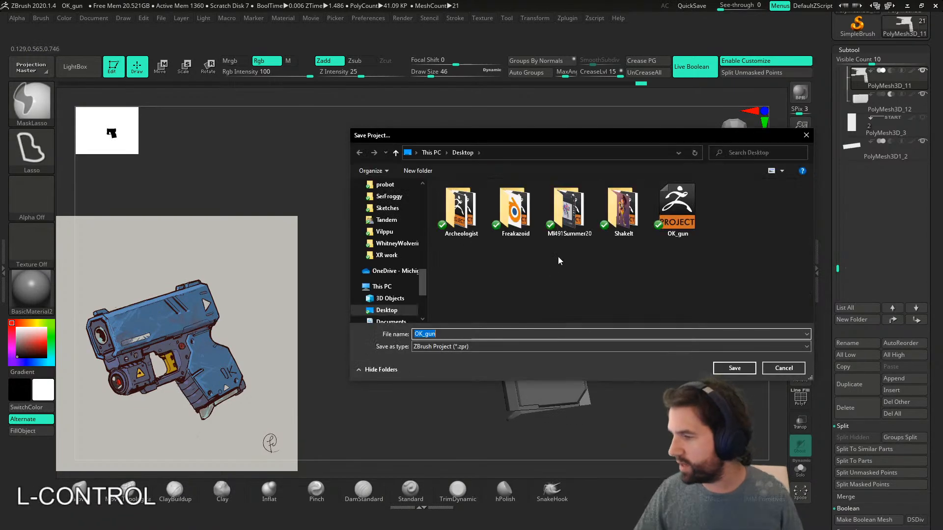
left_click(678, 208)
left_click(735, 369)
left_click(511, 274)
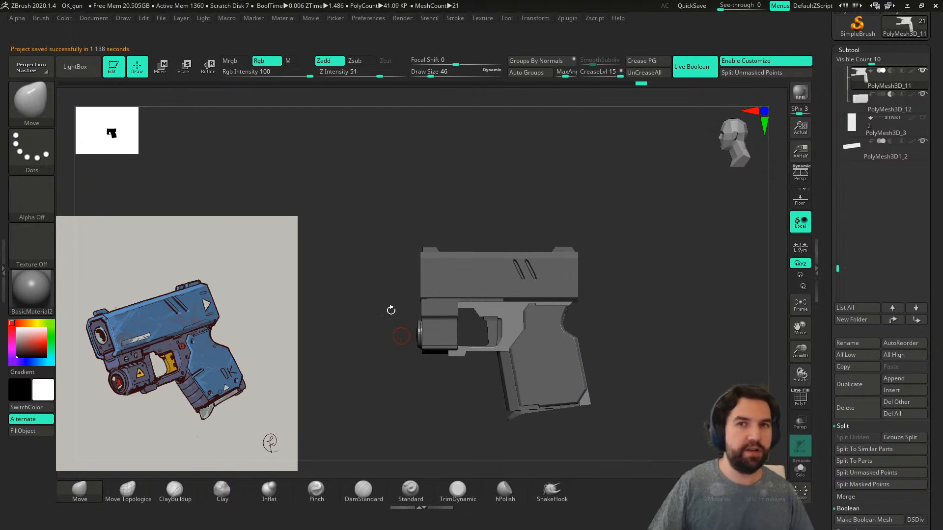
left_click(31, 103)
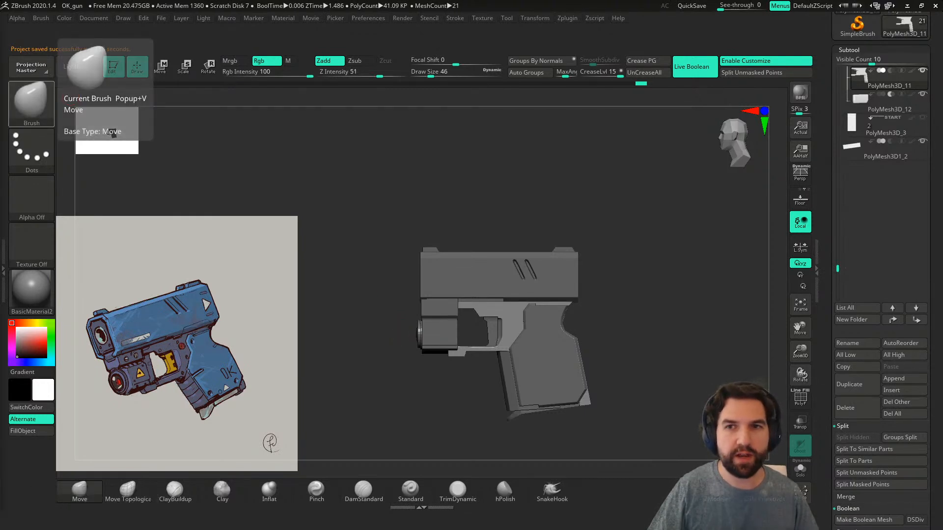
left_click(113, 133)
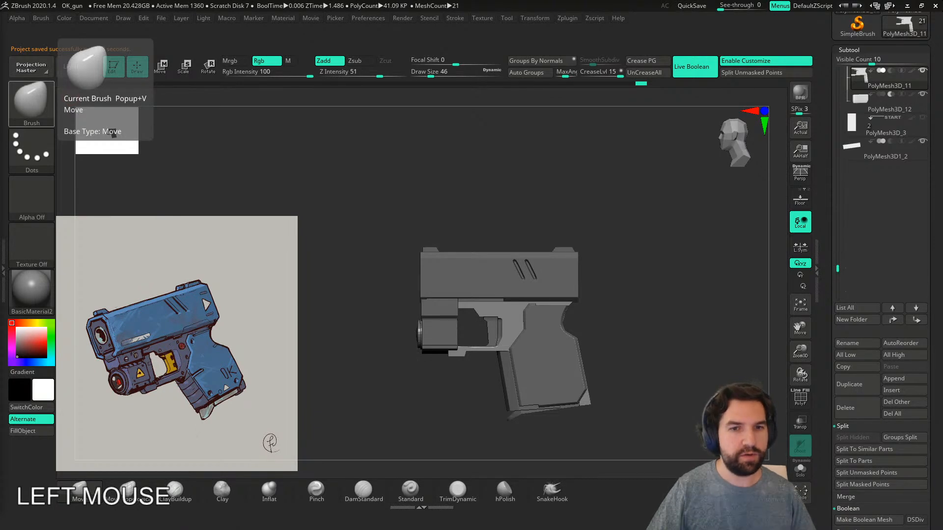
key("space")
key("u")
key("Return")
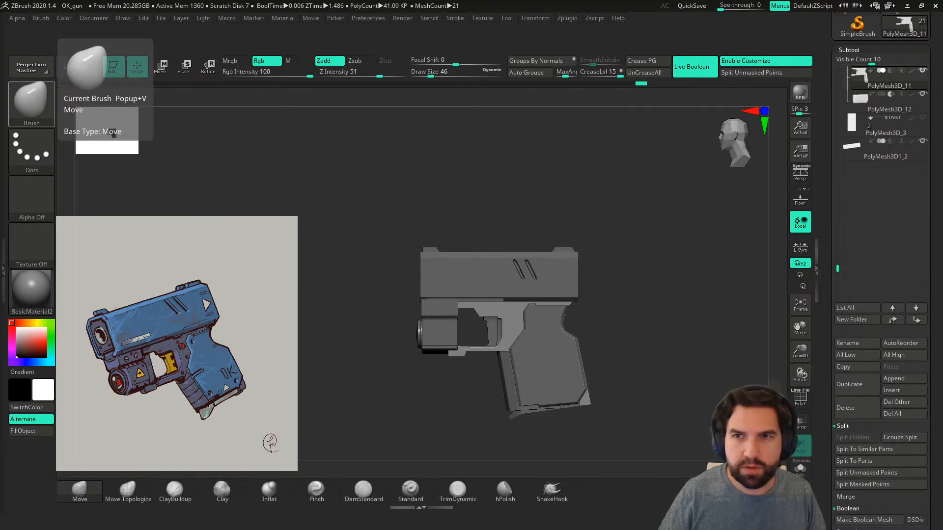
left_click(113, 134)
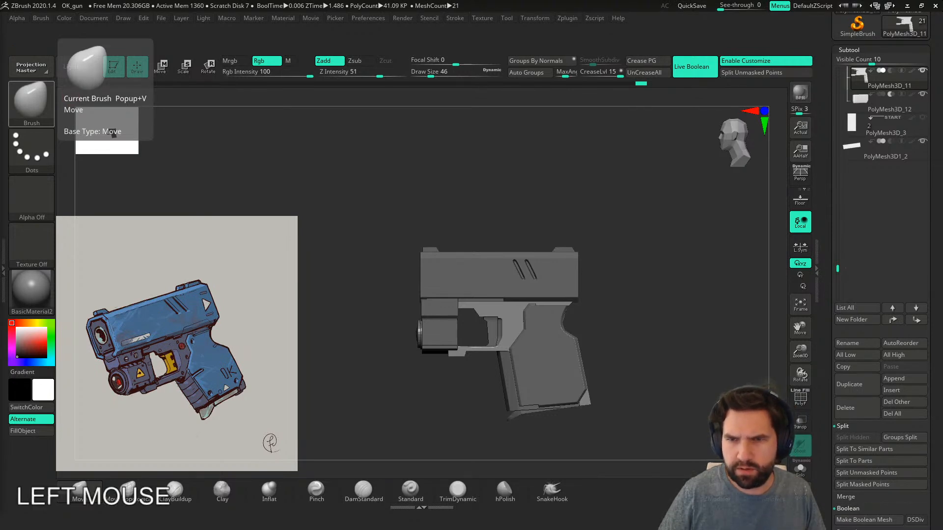
left_click(113, 134)
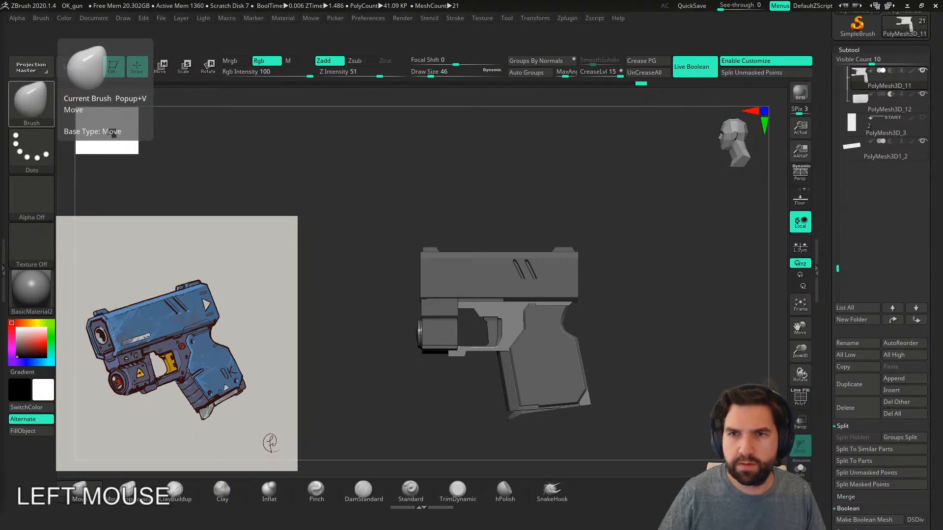
left_click(113, 133)
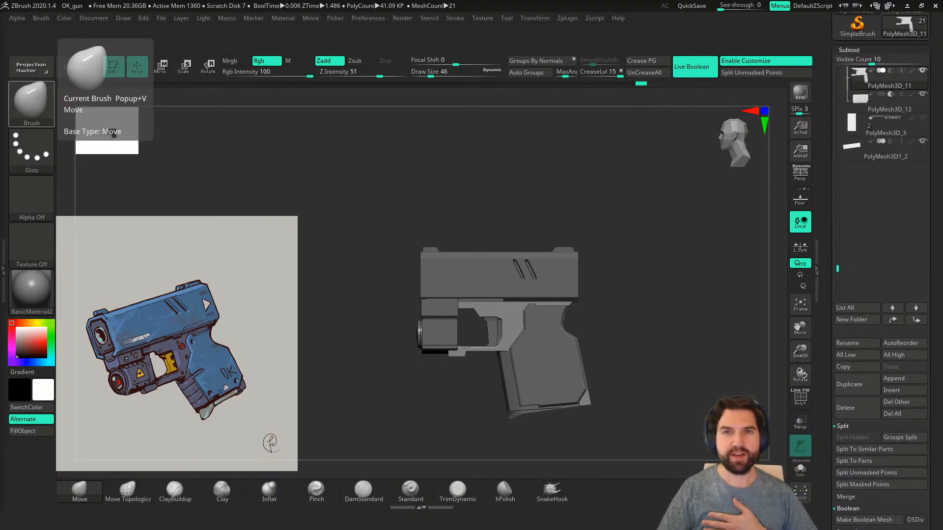
left_click(113, 134)
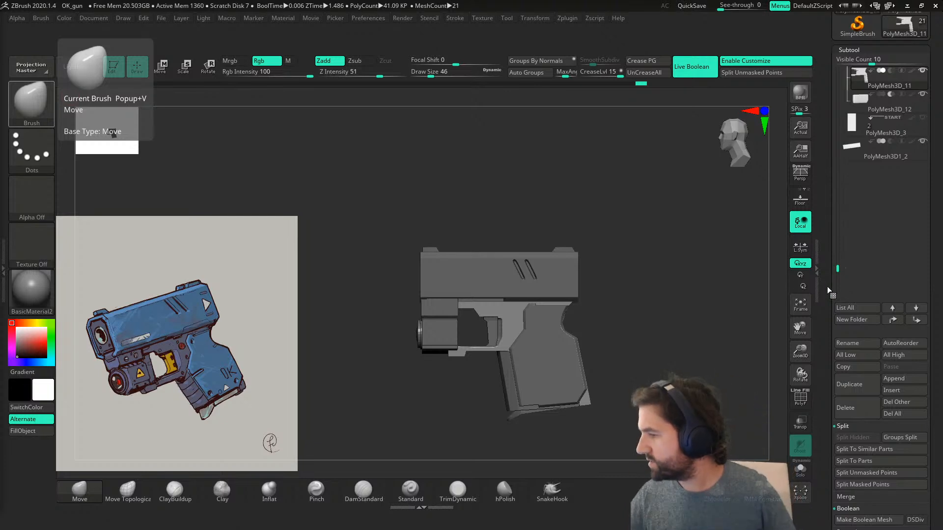
- Replace the active gun tool with the Cube3D primitive
left_click_drag(827, 280, 829, 321)
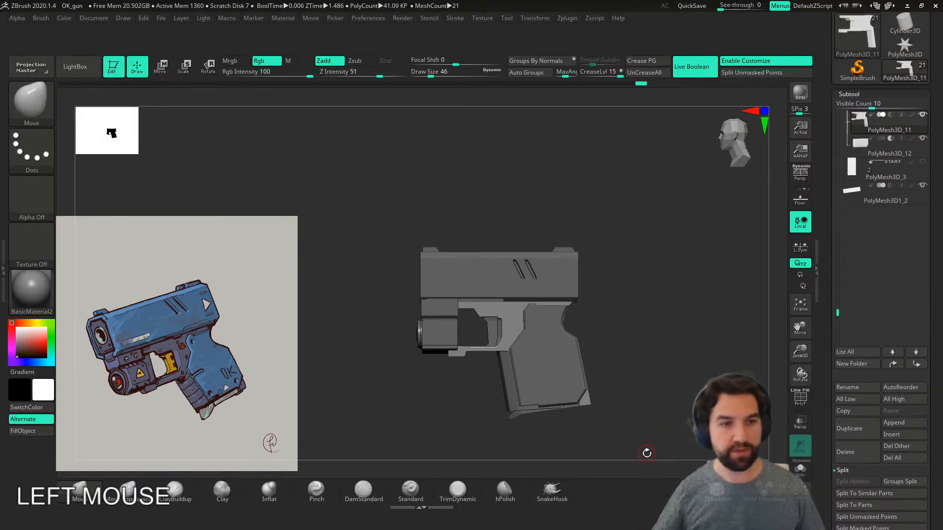
left_click_drag(839, 381, 823, 508)
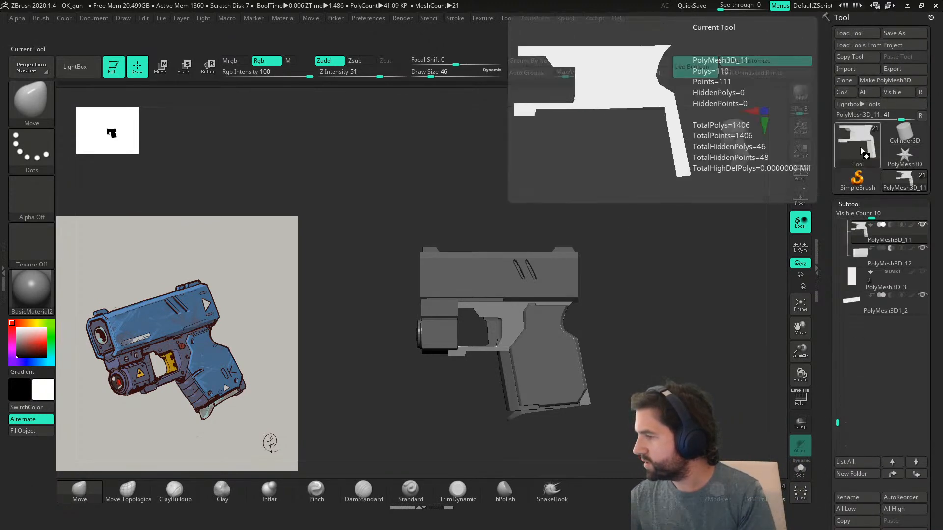
left_click(862, 148)
mouse_move(566, 193)
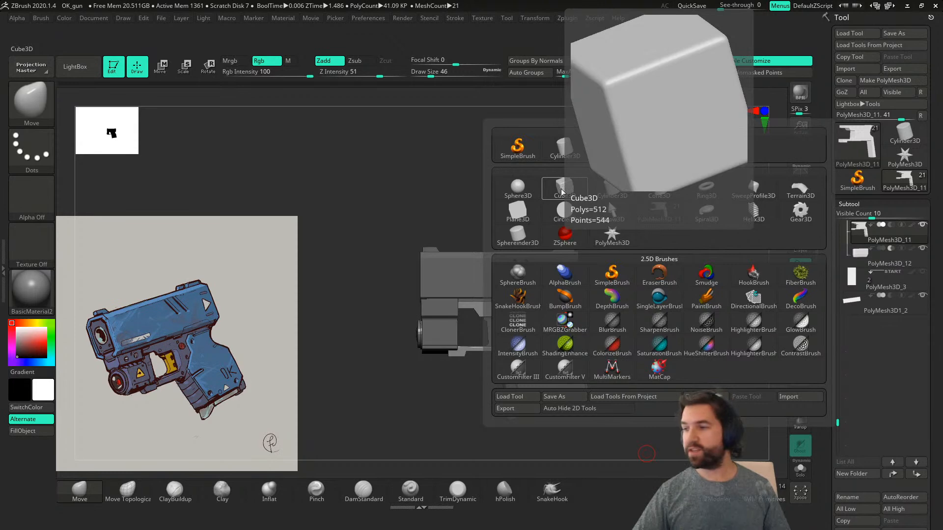
left_click(562, 192)
mouse_move(555, 388)
right_mouse_down()
mouse_move(628, 372)
mouse_move(519, 393)
mouse_move(587, 393)
mouse_move(506, 386)
mouse_move(600, 339)
right_mouse_up()
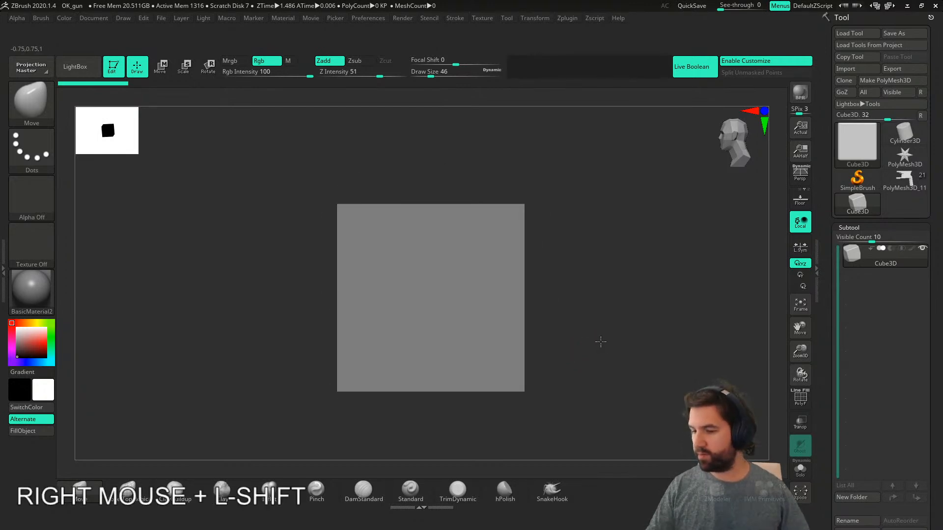
- Try to subdivide and smooth the unconverted Cube3D primitive with the Inflat brush selected and draw size set to 245
left_click(269, 490)
key("s")
left_click_drag(341, 434, 365, 434)
right_click_drag(383, 409, 369, 467, "alt")
key("ctrl+d")
right_click_drag(387, 425, 339, 317)
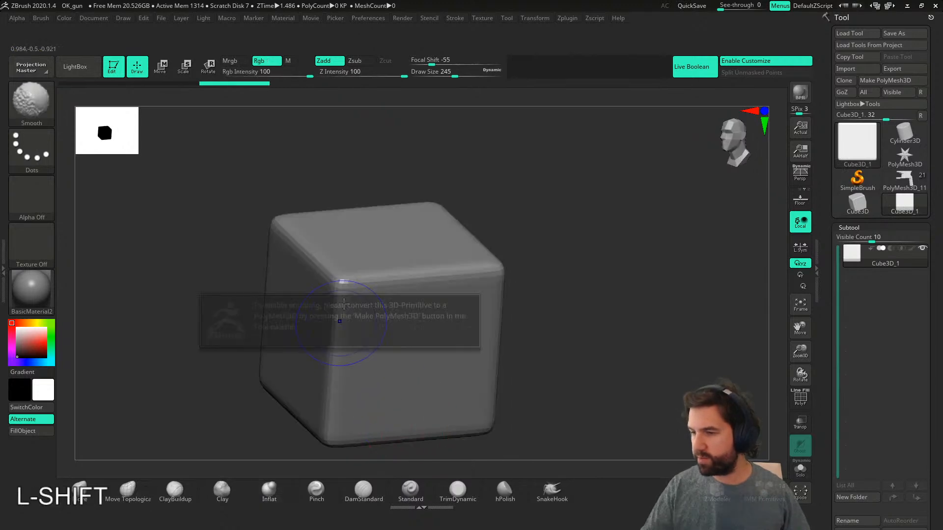
left_click(340, 322, "shift")
- Convert the primitive cube to a PolyMesh3D and subdivide it twice
left_click(901, 80)
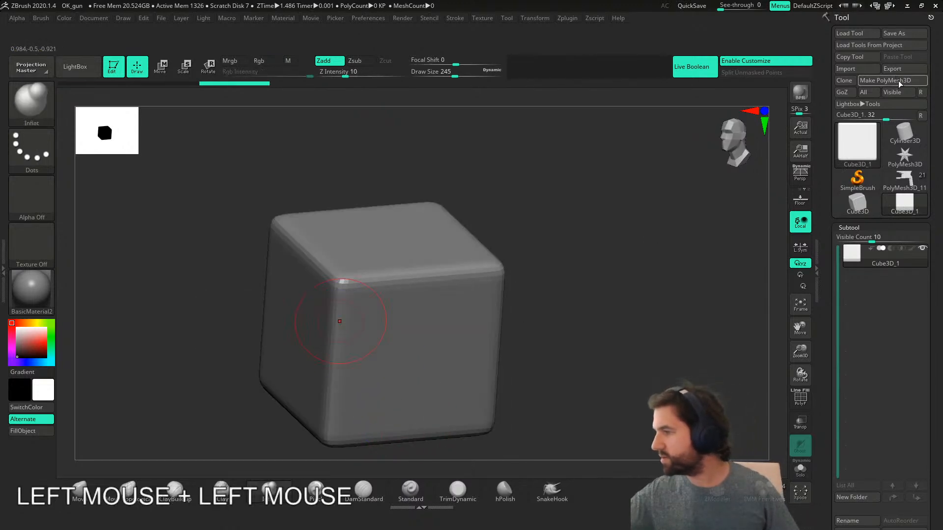
left_click(901, 81)
mouse_move(388, 319)
left_mouse_down("shift")
mouse_move(369, 273)
mouse_move(484, 284)
mouse_move(495, 329)
left_mouse_up("shift")
right_click_drag(495, 329, 485, 383, "shift")
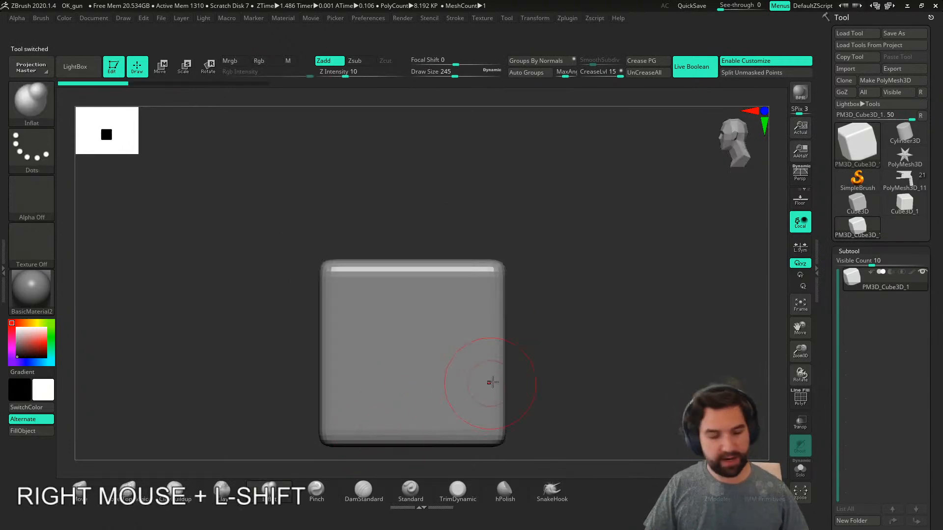
key("ctrl+d")
key("ctrl+d")
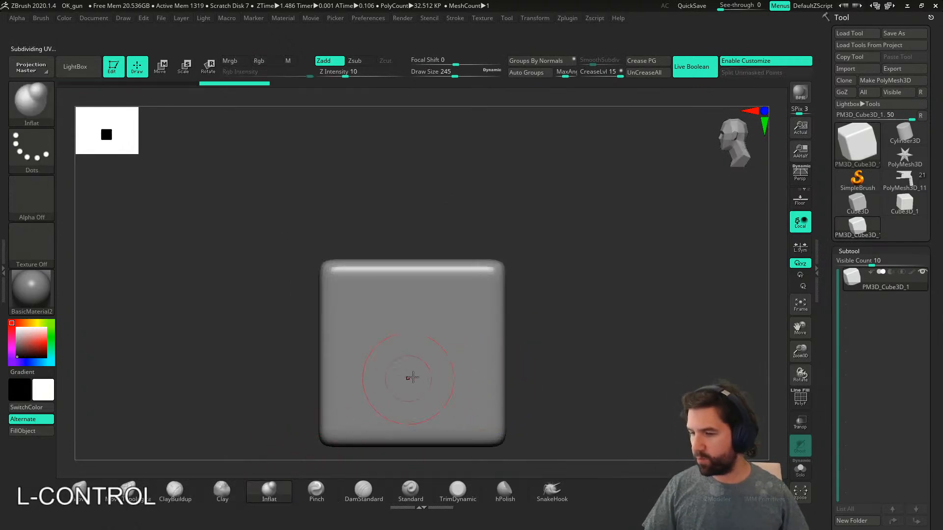
- Sculpt two eyes and a nose on the cube's front face with the ClayBuildup brush at draw size 192
left_click(175, 491)
key("s")
left_click_drag(394, 380, 389, 380)
right_click_drag(391, 380, 445, 380)
left_click_drag(348, 317, 345, 318, "alt")
mouse_move(269, 321)
left_mouse_down("alt")
mouse_move(261, 325)
mouse_move(276, 362)
mouse_move(291, 379)
mouse_move(311, 380)
mouse_move(307, 357)
mouse_move(331, 344)
mouse_move(250, 339)
mouse_move(358, 299)
left_mouse_up("alt")
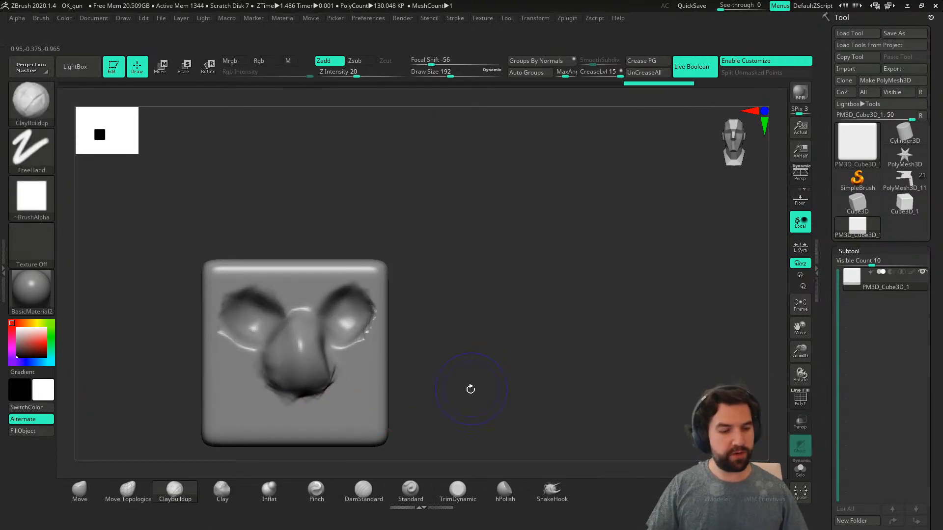
- Drop to a lower subdivision level and rework the eyes and nose with more ClayBuildup strokes
key("shift+d")
left_click_drag(333, 314, 350, 319, "alt")
mouse_move(274, 314)
left_mouse_down("alt")
mouse_move(260, 316)
mouse_move(328, 297)
mouse_move(295, 373)
mouse_move(307, 364)
left_mouse_up("alt")
right_click_drag(373, 319, 357, 351)
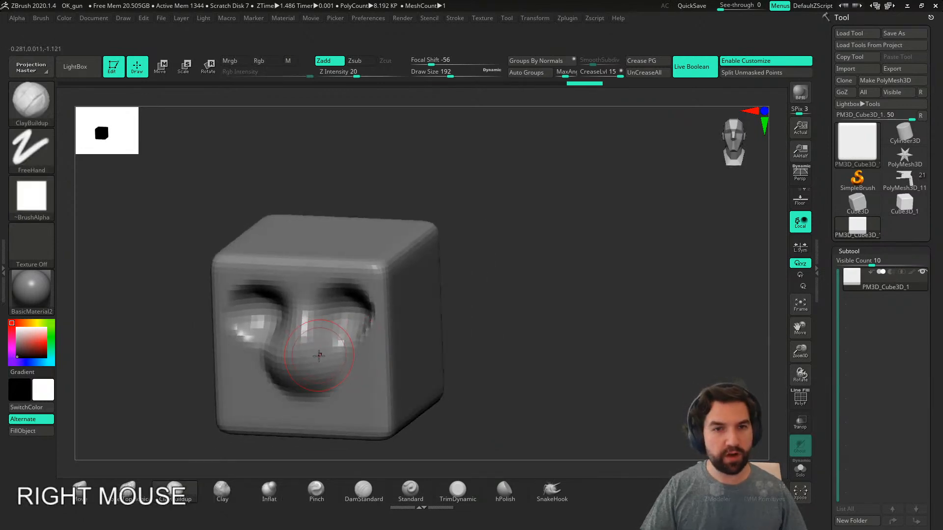
- Undo all sculpting strokes on the cube's face
key("ctrl+z")
key("ctrl+z")
key("ctrl+z")
key("ctrl+z")
key("ctrl+z")
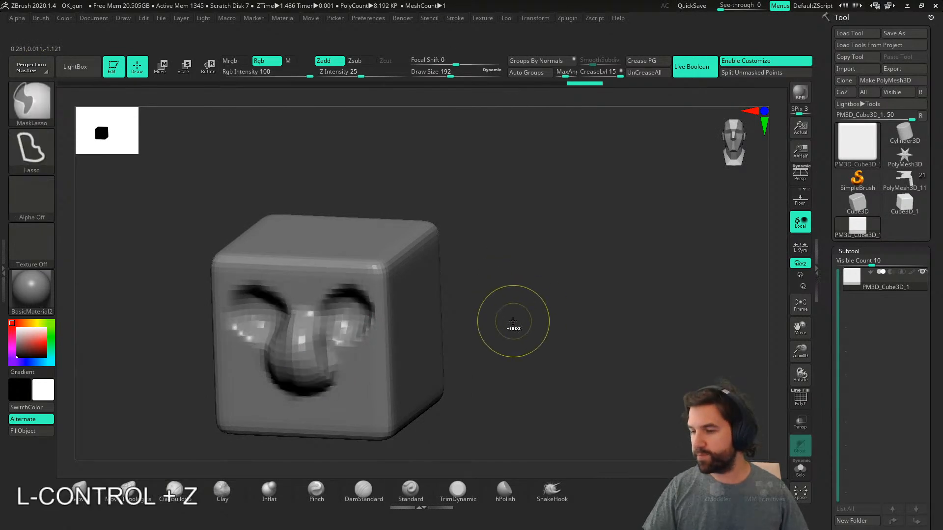
key("ctrl+z")
key("ctrl+z")
key("ctrl+z")
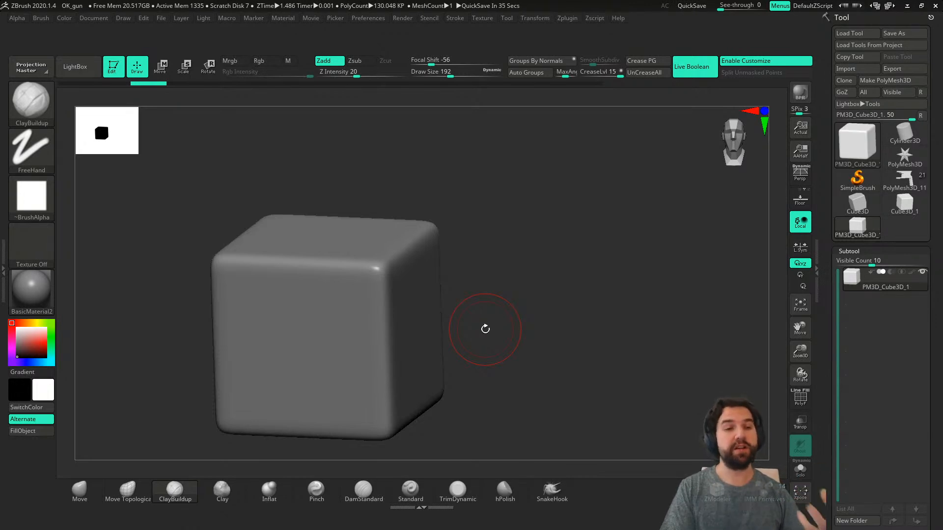
- Drop the cube to its lowest subdivision level and display its polyframe wireframe to inspect the topology
mouse_move(531, 360)
right_mouse_down()
mouse_move(530, 370)
mouse_move(483, 385)
mouse_move(516, 378)
mouse_move(501, 388)
mouse_move(488, 438)
mouse_move(466, 415)
mouse_move(479, 411)
right_mouse_up()
key("shift+d")
key("shift+d")
key("shift+f")
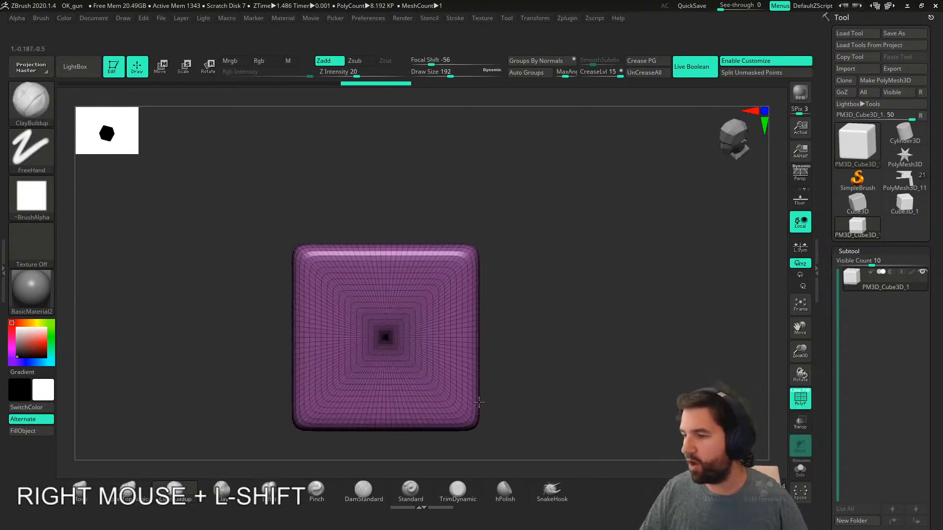
scroll(400, 355, "up", 5)
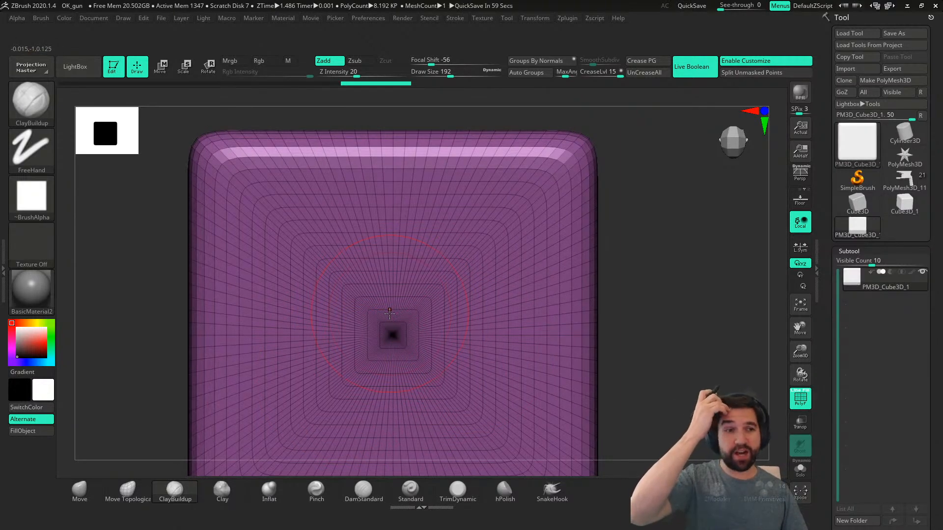
right_click_drag(600, 406, 512, 282)
- Delete the cube's extra subdivision levels and initialize the mesh as a QCube with X, Y and Z resolution 2
left_click_drag(832, 392, 844, 90)
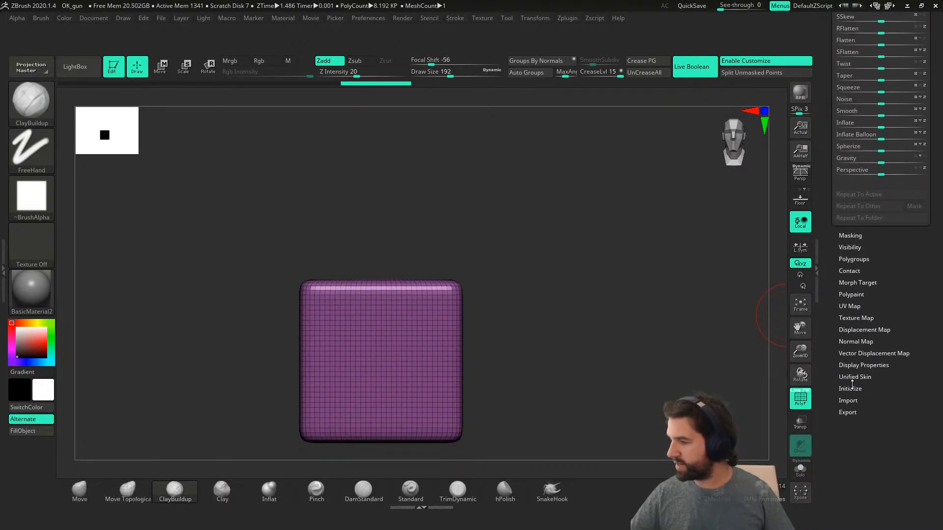
left_click(848, 387, "shift")
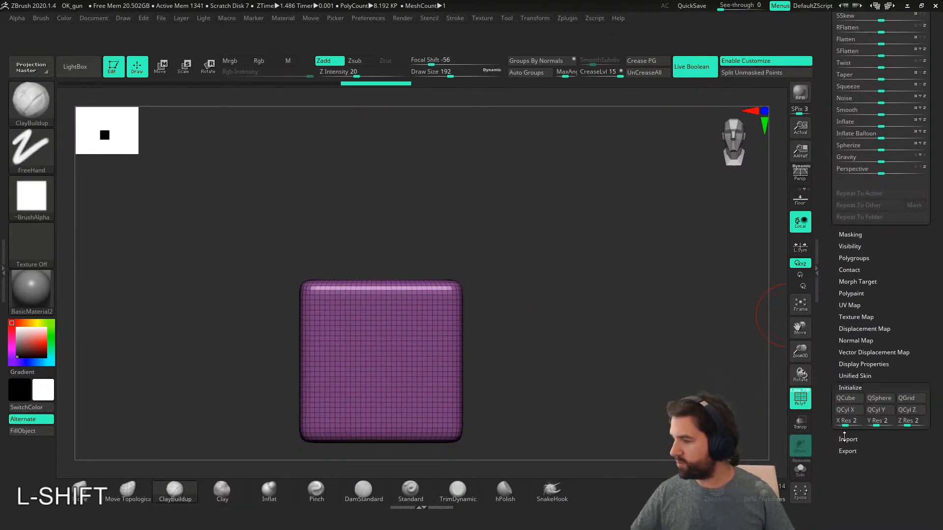
left_click(850, 398)
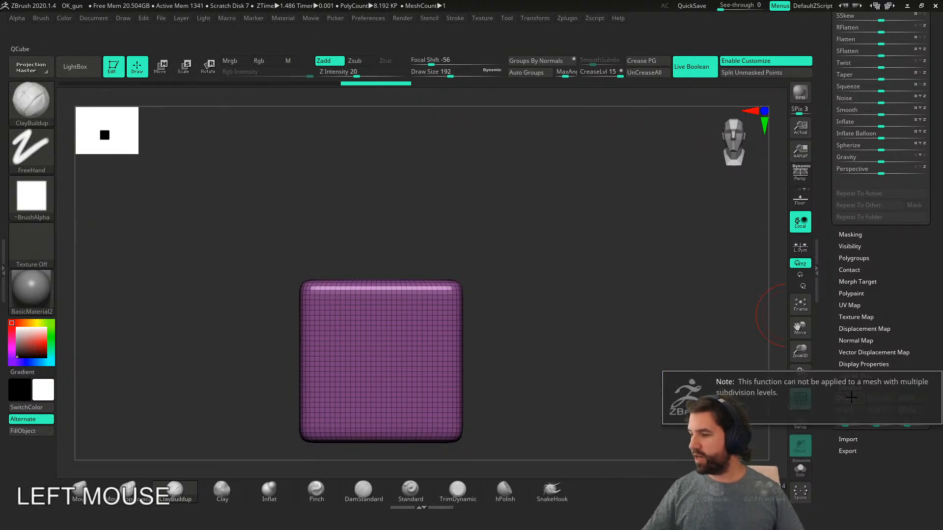
left_click_drag(827, 257, 876, 343)
left_click(900, 237)
left_click_drag(825, 433, 859, 254)
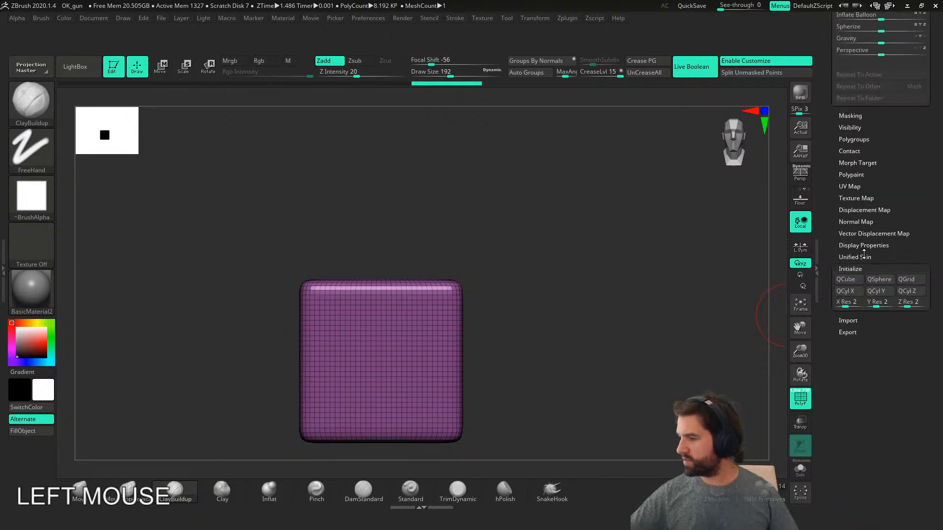
left_click(845, 280)
- Examine the QCube's polygon divisions and coloured polygroups from several angles
right_click_drag(457, 338, 486, 383)
key("f")
right_click_drag(627, 354, 511, 369)
right_click_drag(459, 333, 498, 326)
right_click_drag(498, 326, 467, 370, "alt")
key("s")
left_click_drag(550, 370, 547, 369)
mouse_move(538, 367)
right_mouse_down()
mouse_move(440, 376)
mouse_move(238, 327)
mouse_move(413, 361)
mouse_move(415, 346)
right_mouse_up()
right_click_drag(410, 230, 383, 233)
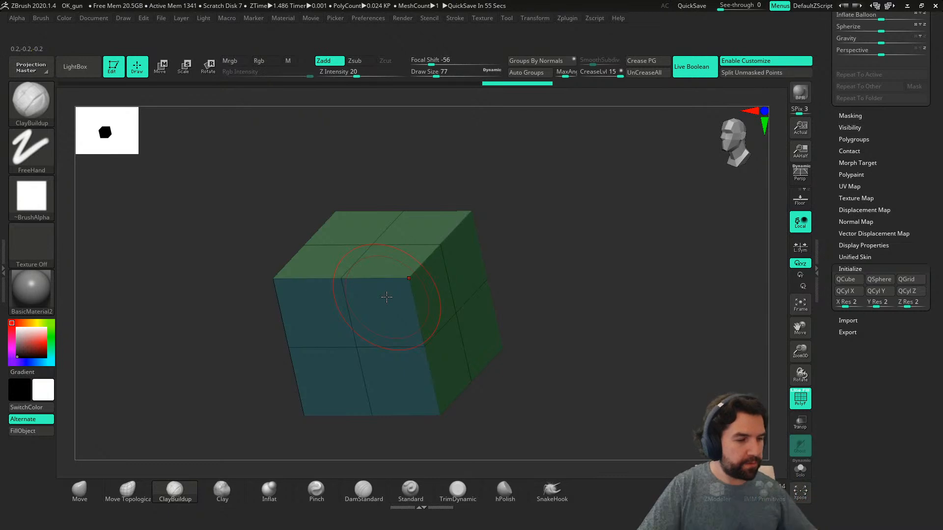
right_click_drag(387, 297, 557, 369)
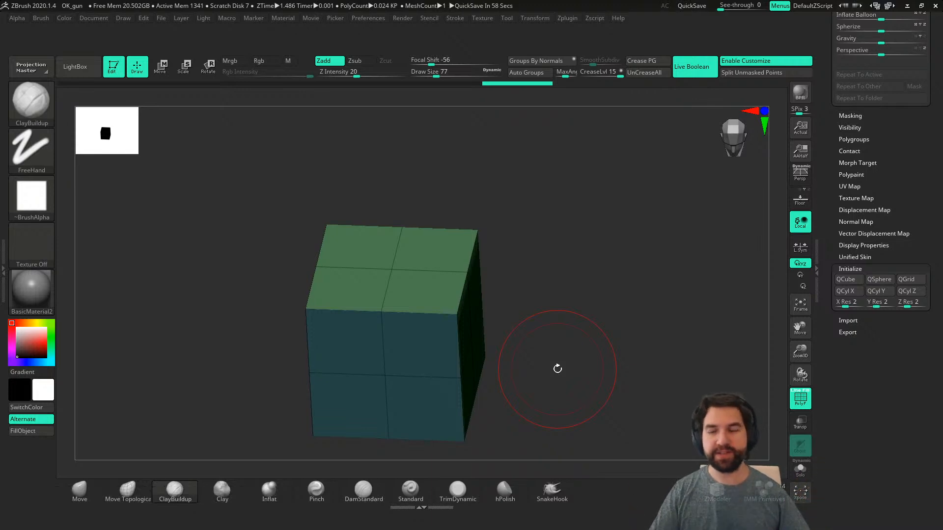
right_click_drag(569, 349, 536, 369)
- Reduce the draw size to 44 and switch to the ZModeler brush, with its QMesh polygon action targeting A Single Poly
key("s")
left_click_drag(582, 379, 570, 381)
mouse_move(571, 381)
right_mouse_down("ctrl")
mouse_move(570, 368)
mouse_move(443, 336)
right_mouse_up("ctrl")
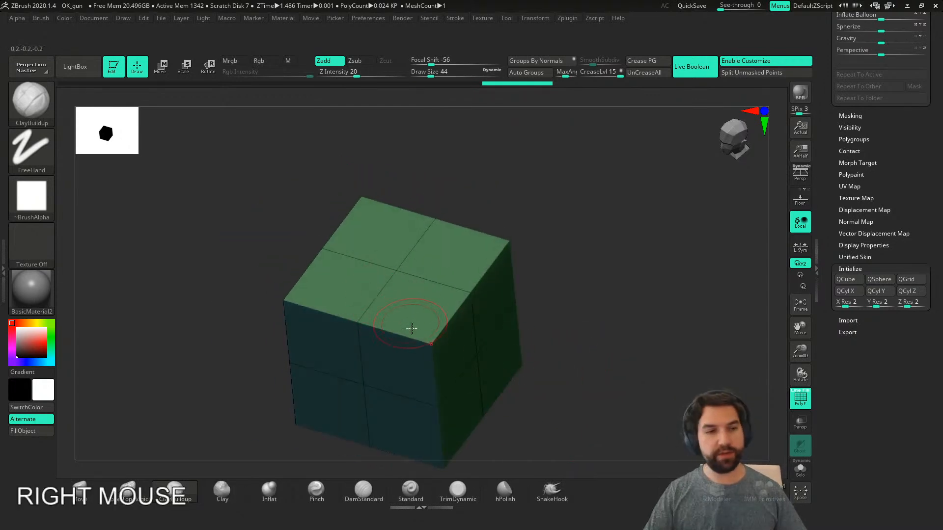
right_click_drag(437, 294, 513, 323)
mouse_move(456, 353)
right_mouse_down()
mouse_move(531, 328)
mouse_move(522, 350)
mouse_move(556, 321)
mouse_move(520, 351)
mouse_move(514, 316)
mouse_move(443, 327)
right_mouse_up()
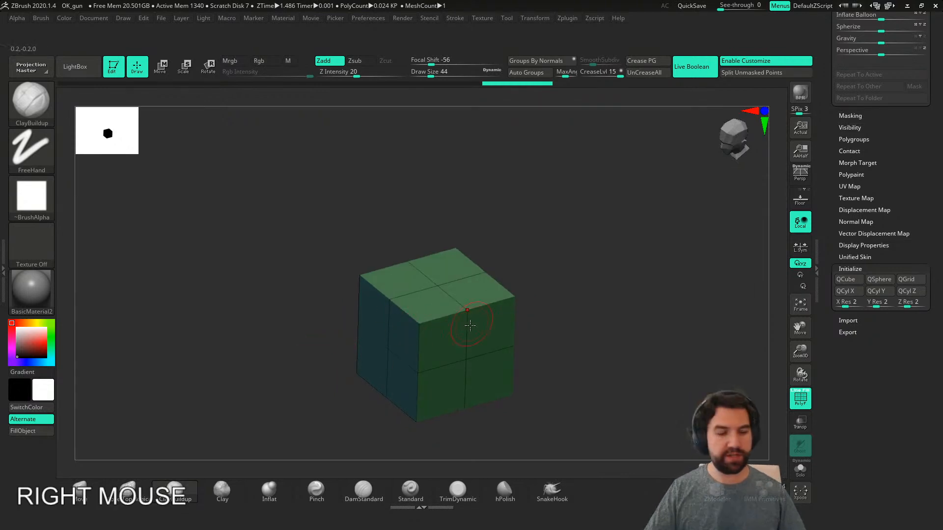
key("b")
key("z")
key("m")
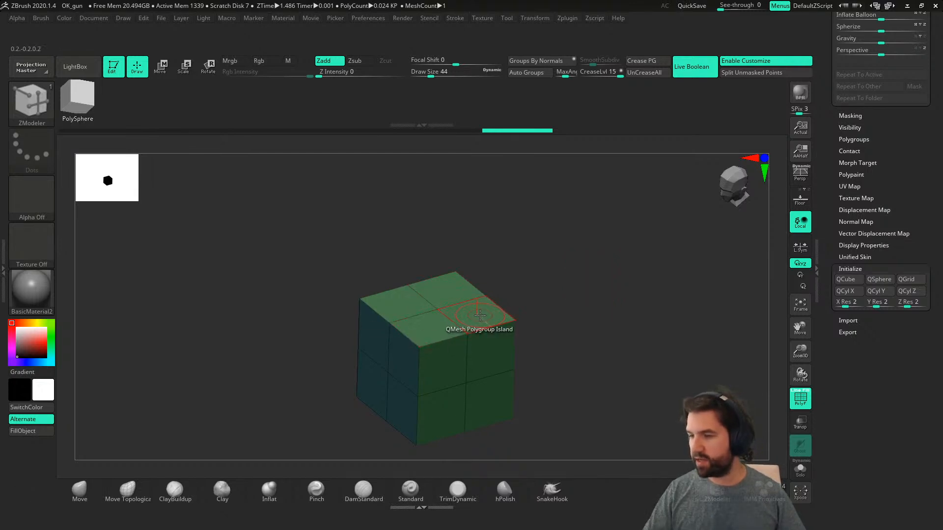
key("space")
left_click(411, 248)
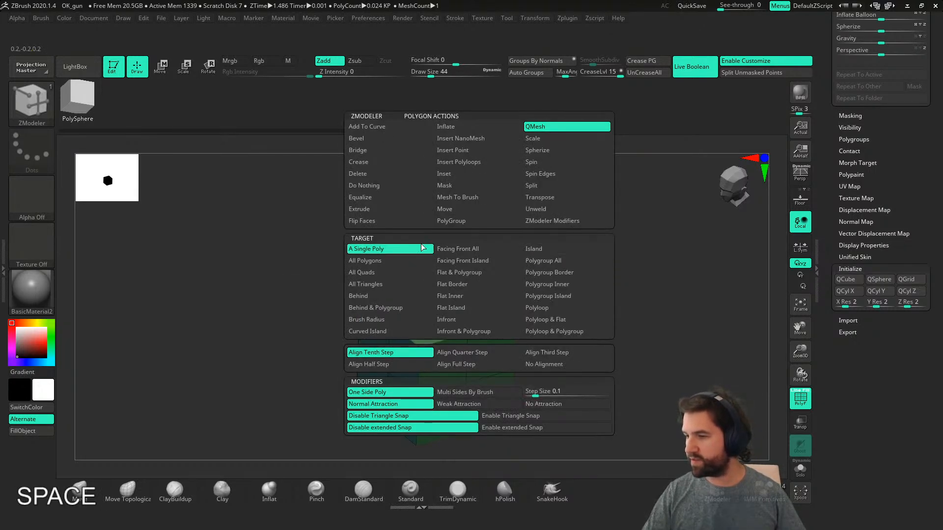
- Extrude one corner polygon of the cube's top face upward into a tall block with QMesh
left_click_drag(486, 314, 489, 230)
left_click_drag(493, 282, 566, 322)
left_click_drag(533, 266, 525, 220)
left_click_drag(523, 295, 512, 293)
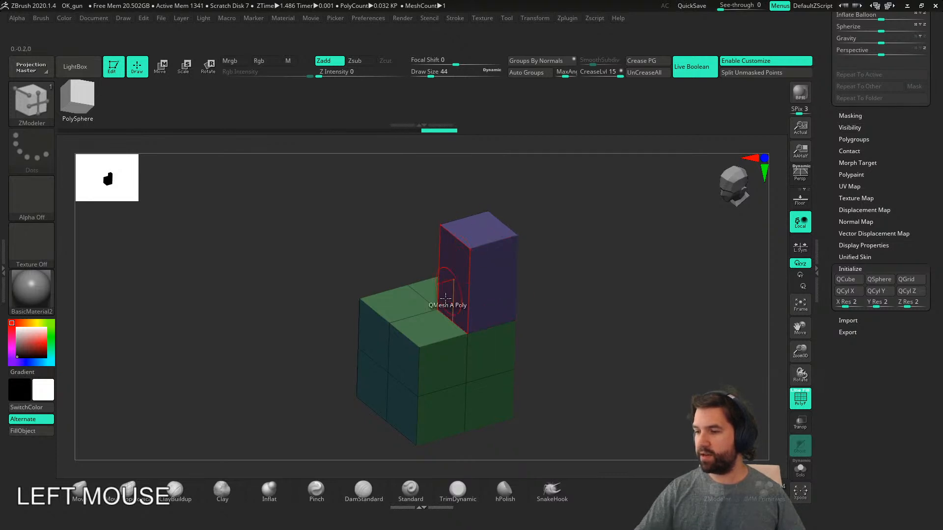
- Extrude polygons around the tall block with QMesh to form sloped sections, and undo the last extrusion
right_click_drag(442, 333, 449, 333)
left_click_drag(450, 332, 487, 284)
right_click_drag(562, 316, 499, 329)
left_click_drag(559, 330, 678, 326)
right_click_drag(555, 316, 632, 295)
left_click_drag(584, 267, 611, 286)
left_click_drag(617, 238, 652, 236)
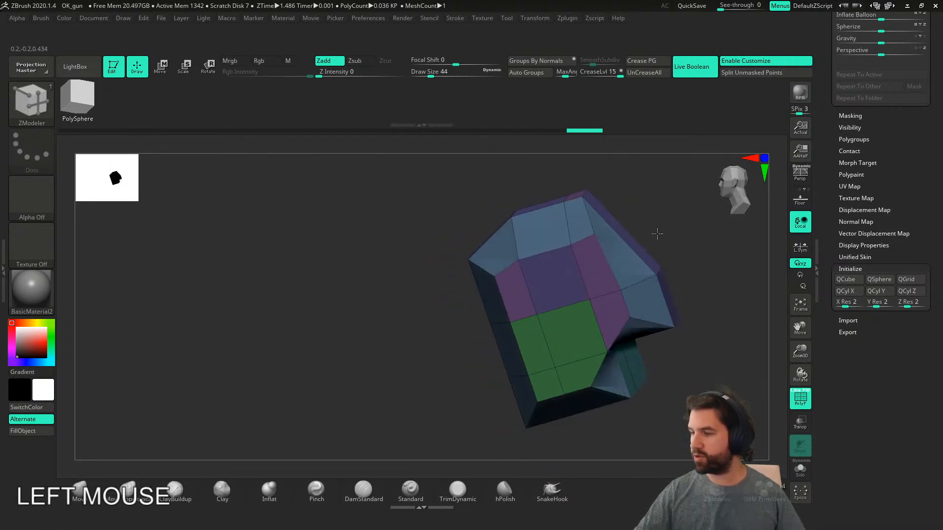
key("ctrl+z")
- Extend the mesh with a sloped section and stepped side blocks, and cut a square hole through the cube using QMesh
right_click_drag(652, 236, 524, 362)
right_click_drag(523, 362, 550, 344)
left_click_drag(554, 332, 638, 315)
right_click_drag(638, 315, 587, 314)
left_click_drag(586, 324, 642, 426)
right_click_drag(638, 422, 452, 398, "alt")
right_click_drag(444, 329, 472, 329)
left_click_drag(460, 323, 454, 321)
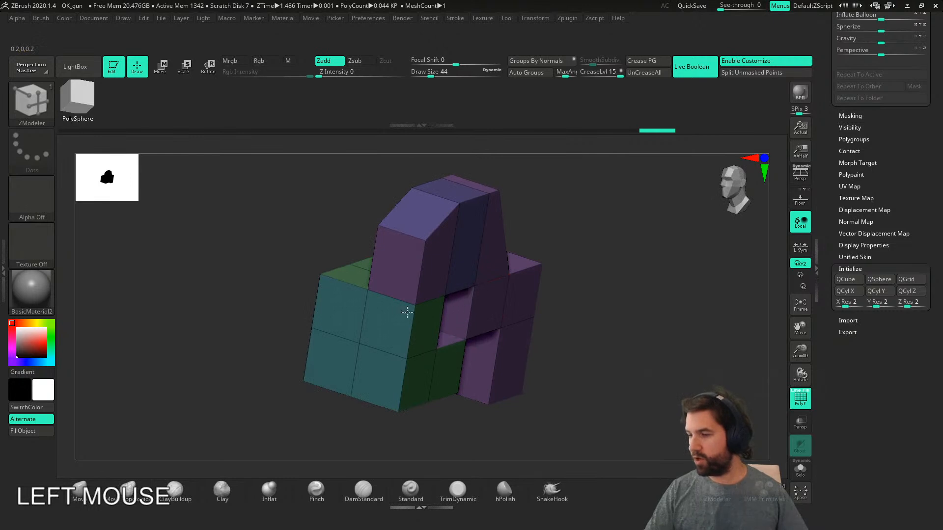
left_click_drag(352, 287, 323, 277)
right_click_drag(483, 294, 438, 299)
mouse_move(554, 349)
right_mouse_down()
mouse_move(514, 369)
mouse_move(459, 370)
mouse_move(596, 361)
right_mouse_up()
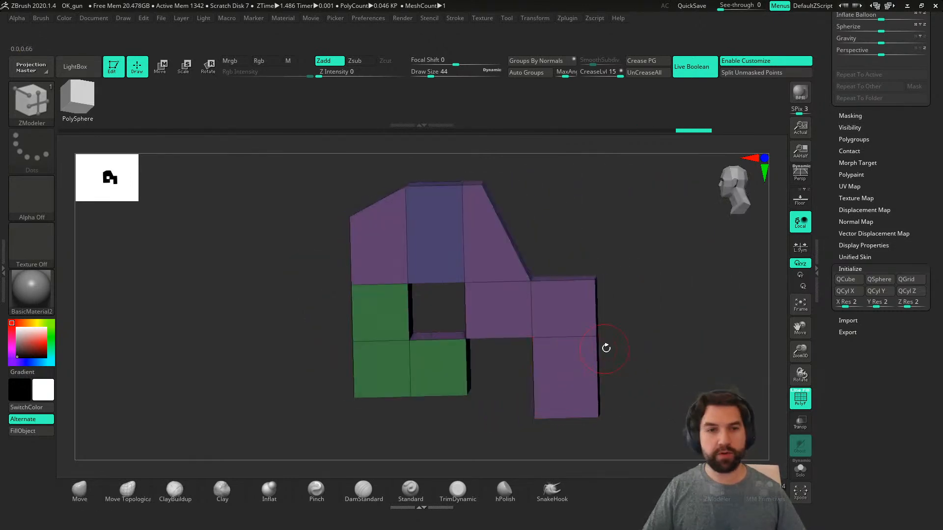
- Undo all the QMesh extrusions back to the plain 2 x 2 x 2 cube
key("ctrl")
key("ctrl+z")
key("ctrl+z")
key("ctrl+z")
key("ctrl+z")
key("ctrl+z")
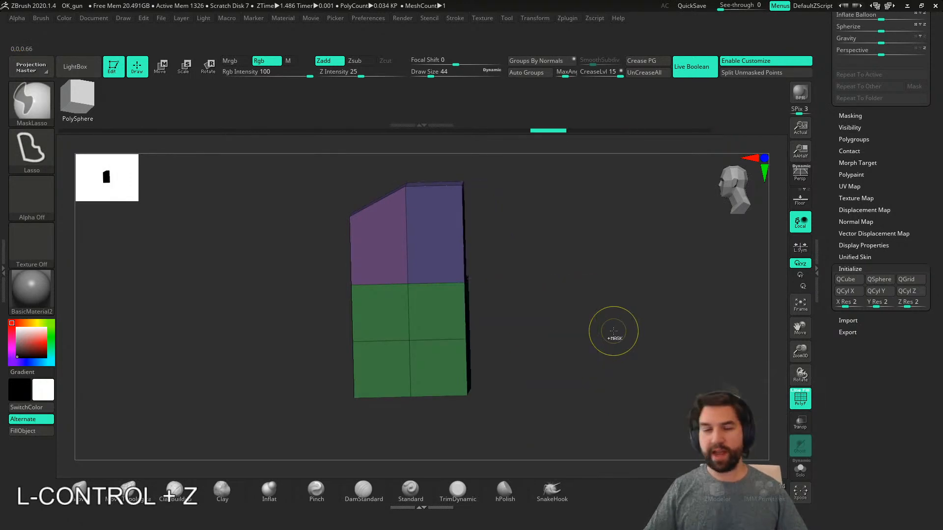
key("ctrl+z")
key("ctrl+z")
key("ctrl+z")
key("ctrl+z")
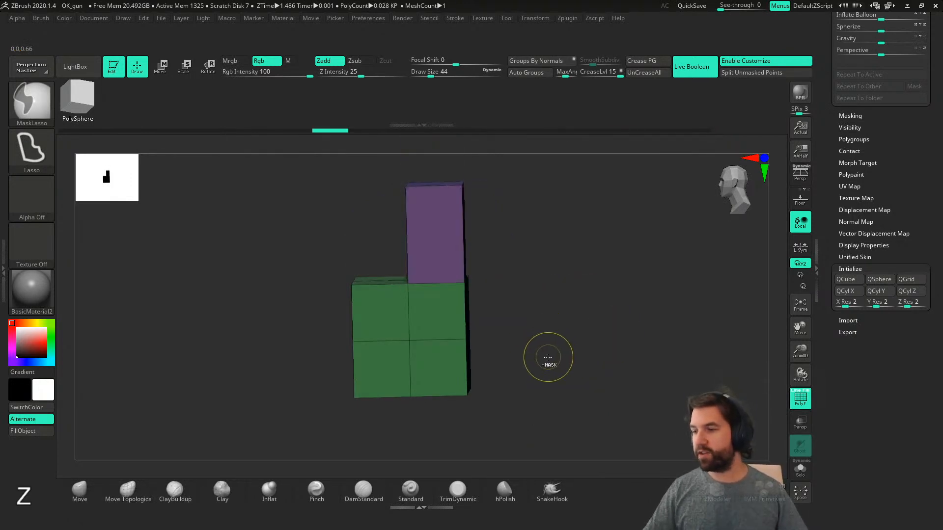
right_click_drag(496, 364, 512, 308)
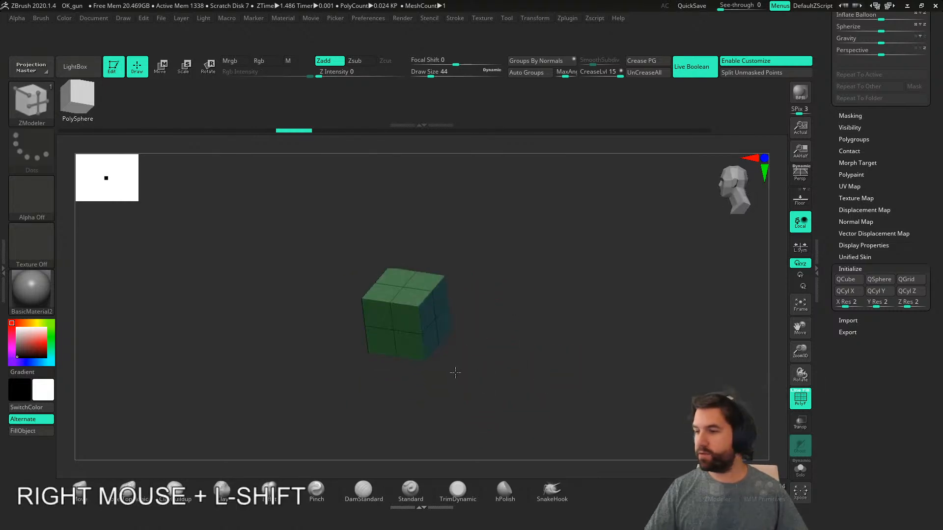
- Mark all four polygons of one side face as a temporary polygroup and extrude them into long symmetrical blocks with QMesh
right_click_drag(439, 298, 590, 265)
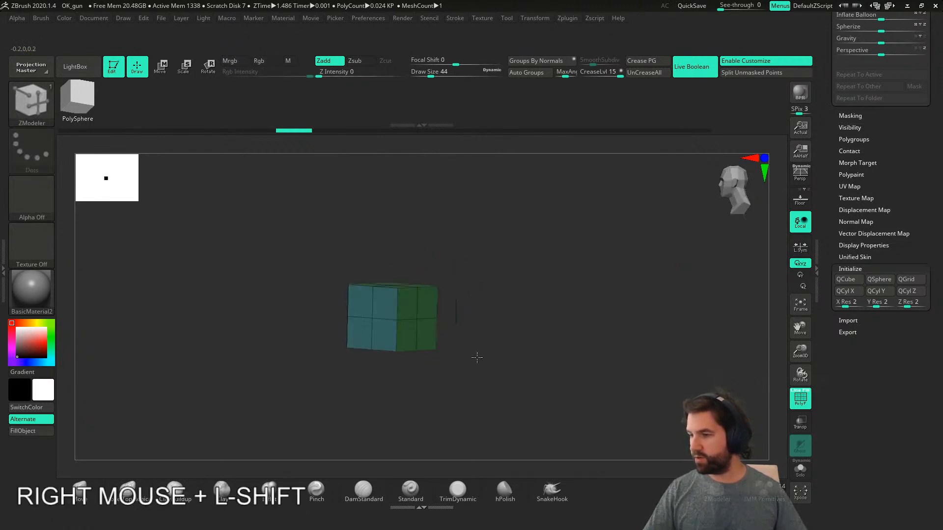
right_click_drag(492, 341, 402, 331, "alt")
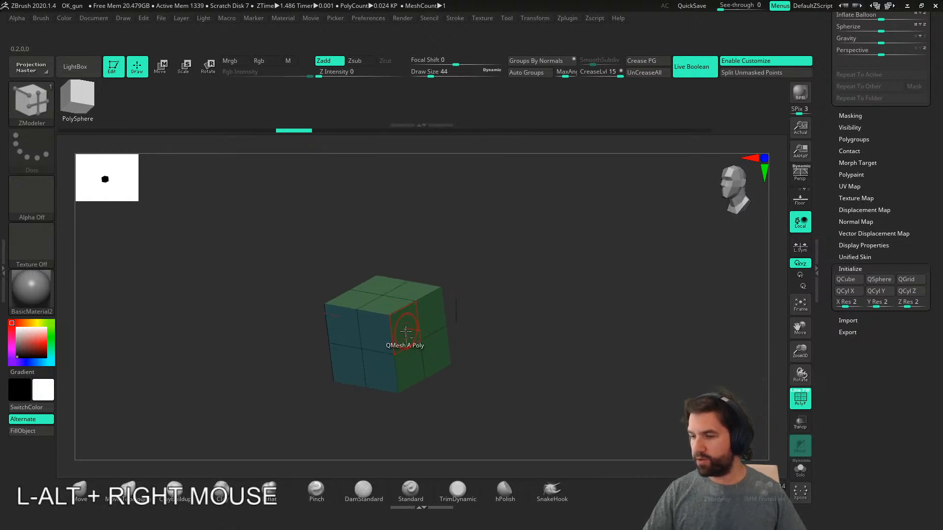
left_click_drag(405, 331, 423, 321, "alt")
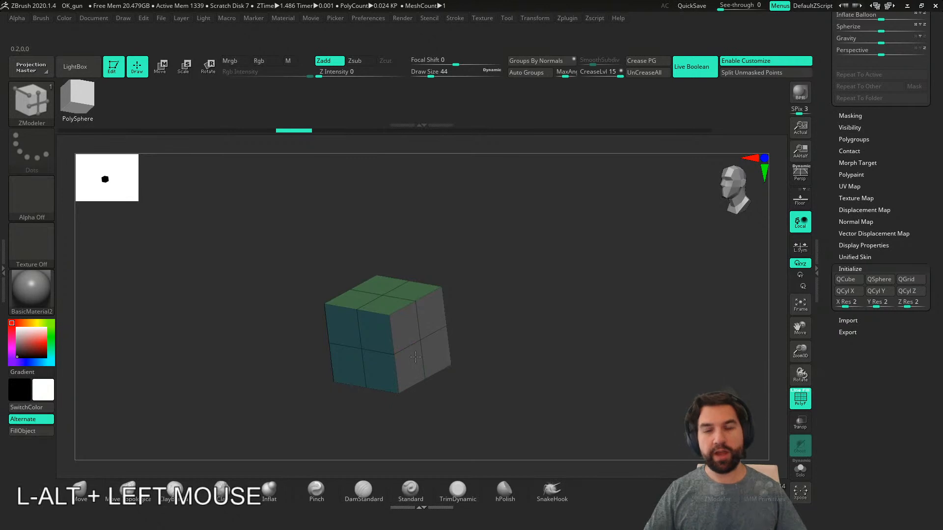
right_click_drag(453, 381, 423, 363)
left_click_drag(423, 364, 568, 413)
mouse_move(564, 410)
right_mouse_down()
mouse_move(472, 353)
mouse_move(465, 339)
mouse_move(491, 339)
mouse_move(539, 379)
mouse_move(481, 357)
mouse_move(579, 328)
mouse_move(600, 358)
mouse_move(642, 345)
mouse_move(564, 376)
mouse_move(564, 337)
mouse_move(529, 277)
right_mouse_up()
- Raise the central top polygons and bridge them to the outer ends with slopes on both long edges using QMesh
left_click(484, 312, "alt")
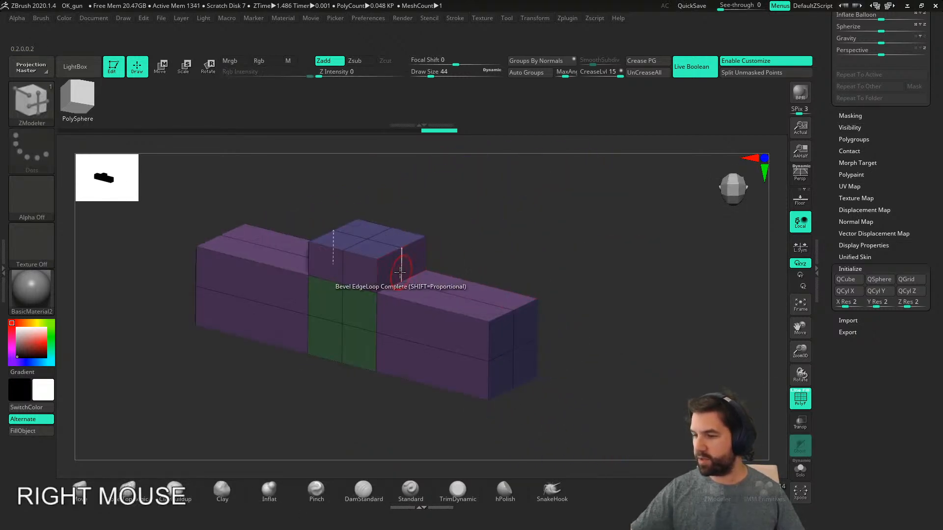
left_click_drag(405, 293, 405, 286)
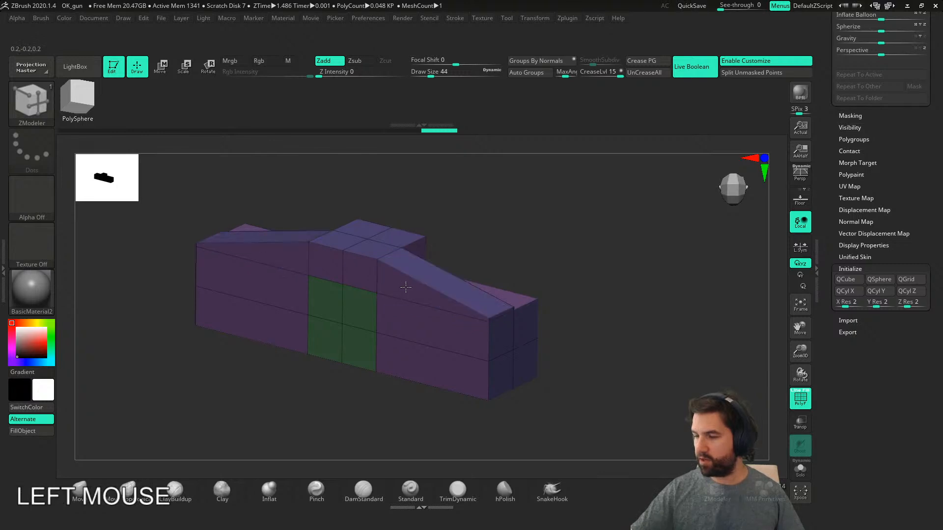
mouse_move(484, 249)
right_mouse_down()
mouse_move(458, 268)
mouse_move(393, 280)
mouse_move(474, 320)
mouse_move(570, 330)
mouse_move(514, 347)
mouse_move(537, 357)
mouse_move(508, 369)
mouse_move(540, 371)
right_mouse_up()
left_click(394, 280)
key("shift+f")
key("shift+f")
right_click_drag(541, 371, 522, 350, "alt")
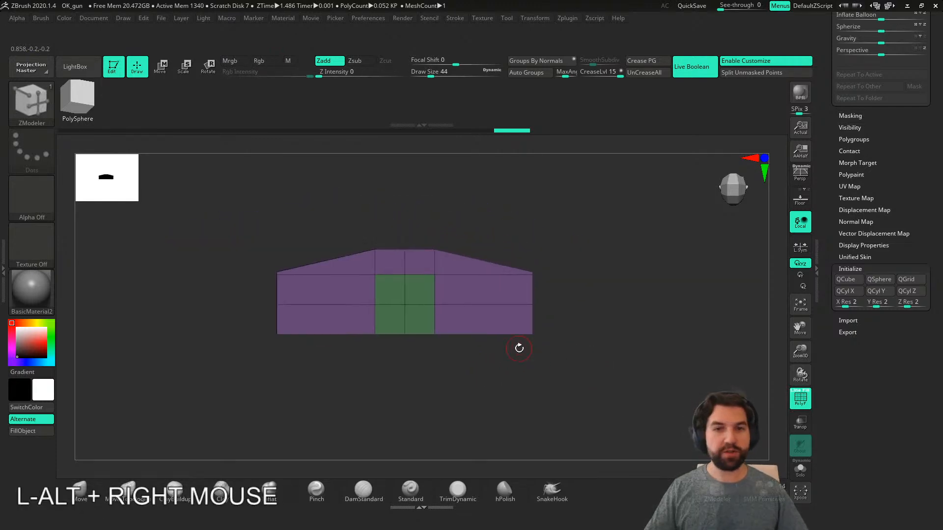
- Undo back to the densely subdivided rounded cube and view it from different sides
key("ctrl+z")
key("ctrl+z")
key("ctrl+z")
right_click_drag(553, 356, 521, 360)
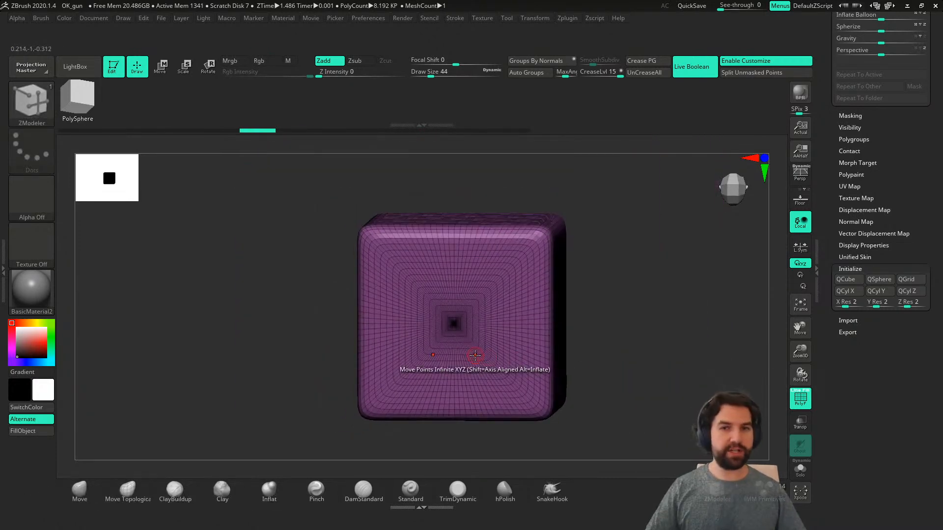
right_click_drag(572, 337, 573, 337, "shift")
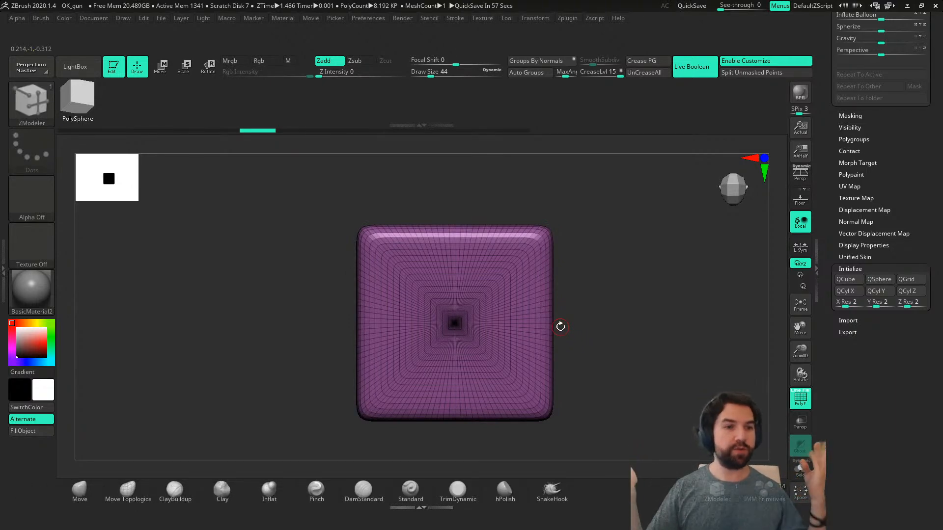
left_click_drag(830, 235, 852, 220)
right_click_drag(644, 339, 545, 326)
right_click_drag(525, 364, 576, 383)
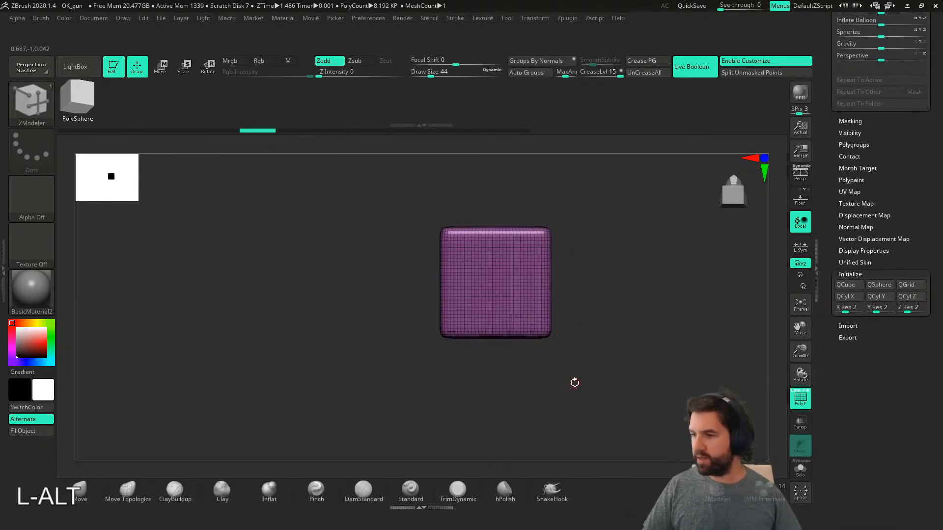
mouse_move(556, 333)
right_mouse_down()
mouse_move(546, 380)
mouse_move(562, 428)
mouse_move(567, 344)
right_mouse_up()
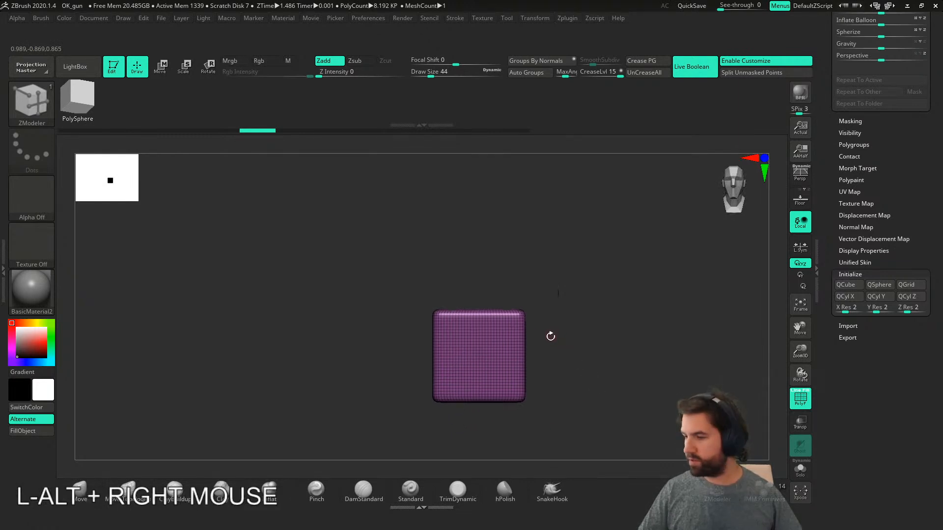
- Activate the Move gizmo on the rounded cube and undo the test transformation
key("w")
right_click_drag(528, 297, 545, 369, "alt")
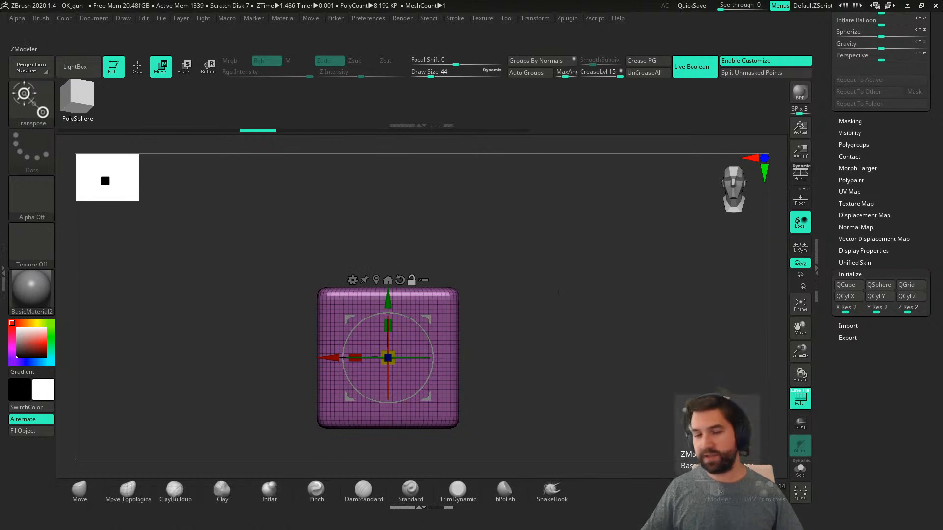
left_click_drag(434, 403, 464, 401)
key("ctrl+z")
right_click_drag(523, 331, 473, 355, "alt")
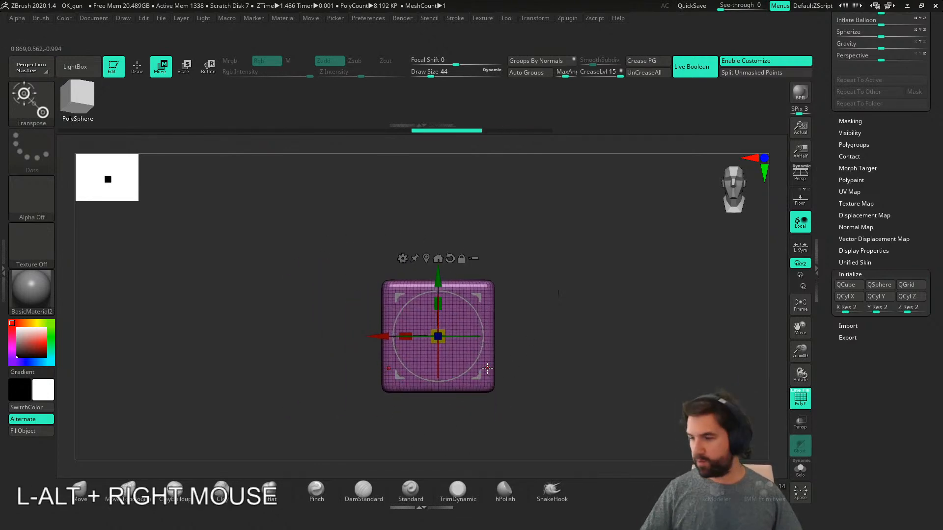
- Replace the mesh with a Ring 3D primitive from the gizmo and test its adjustment handles, undoing the changes
left_click(403, 259)
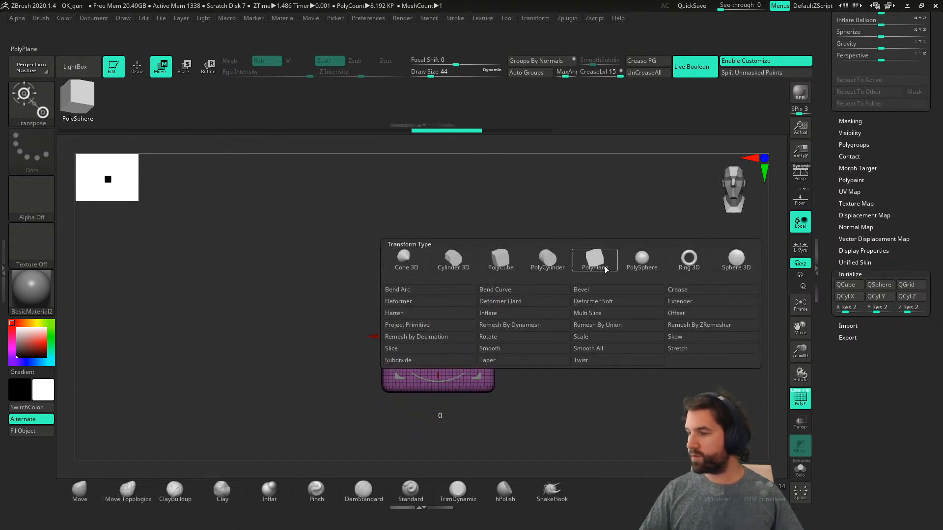
left_click(689, 265)
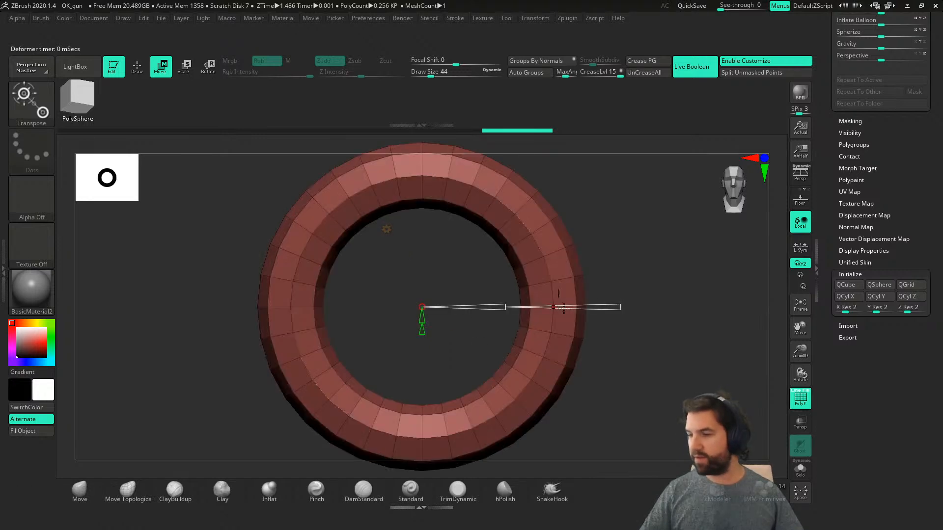
left_click(425, 318)
key("ctrl")
left_click_drag(423, 333, 423, 345)
key("ctrl+z")
left_click_drag(501, 308, 494, 308)
key("ctrl+z")
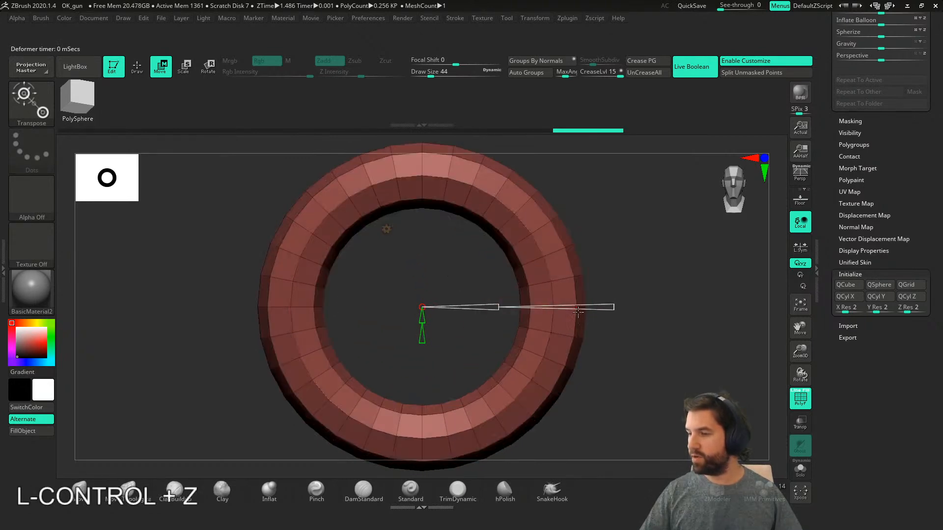
left_click_drag(614, 308, 655, 312)
key("ctrl+z")
key("ctrl+z")
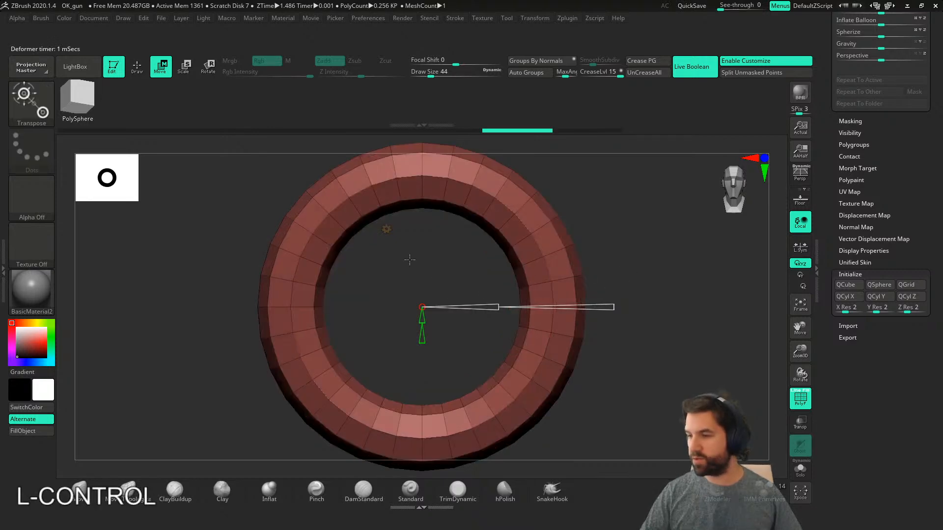
- Replace the ring with a PolyCube primitive, reducing it to one segment along Y and two along X
left_click(386, 228)
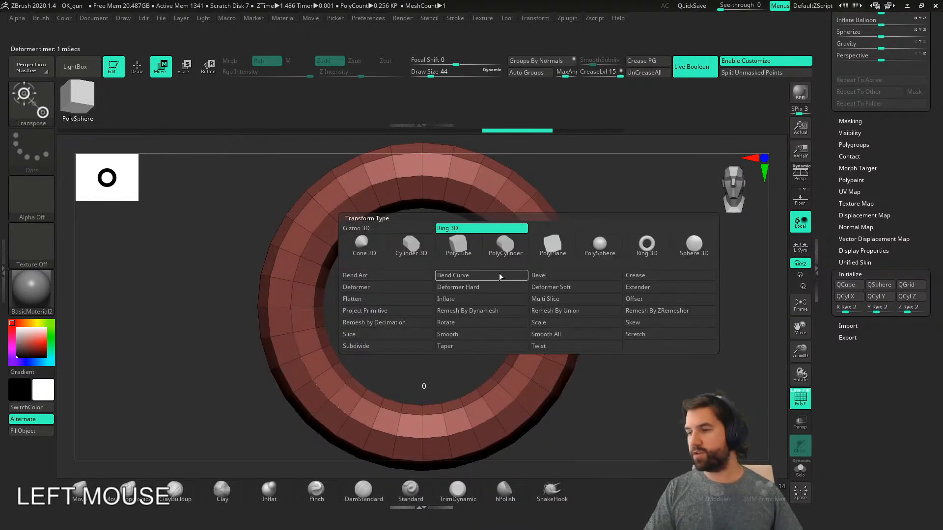
left_click(456, 248)
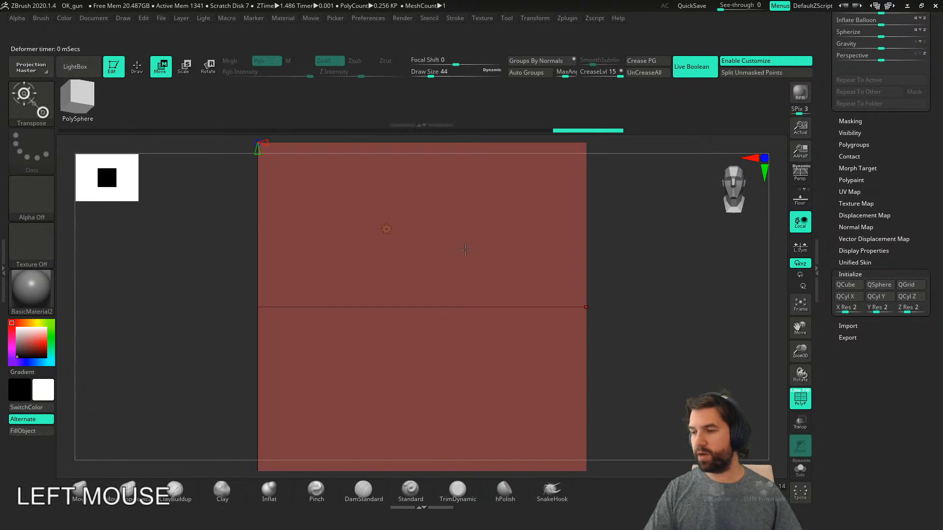
right_click_drag(630, 312, 535, 324, "alt")
left_click_drag(425, 268, 427, 273)
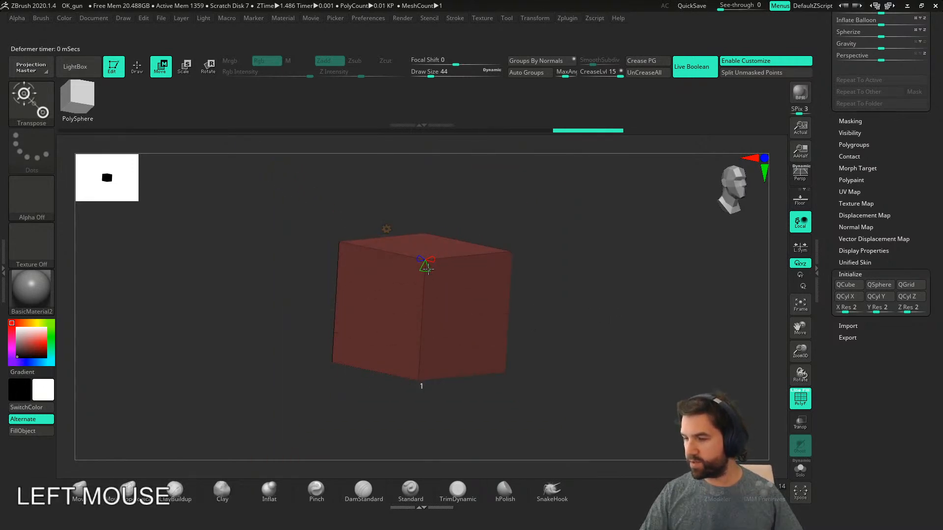
right_click_drag(535, 233, 514, 333)
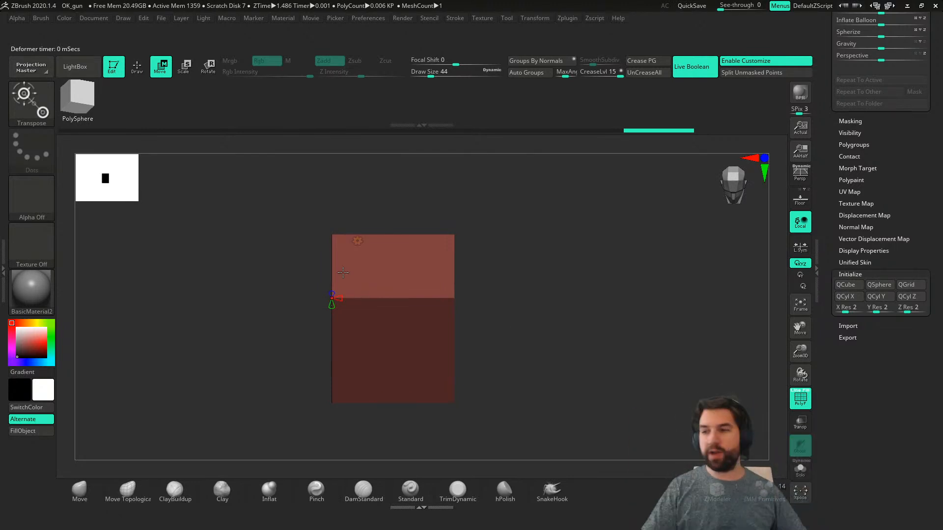
left_click_drag(339, 301, 343, 299)
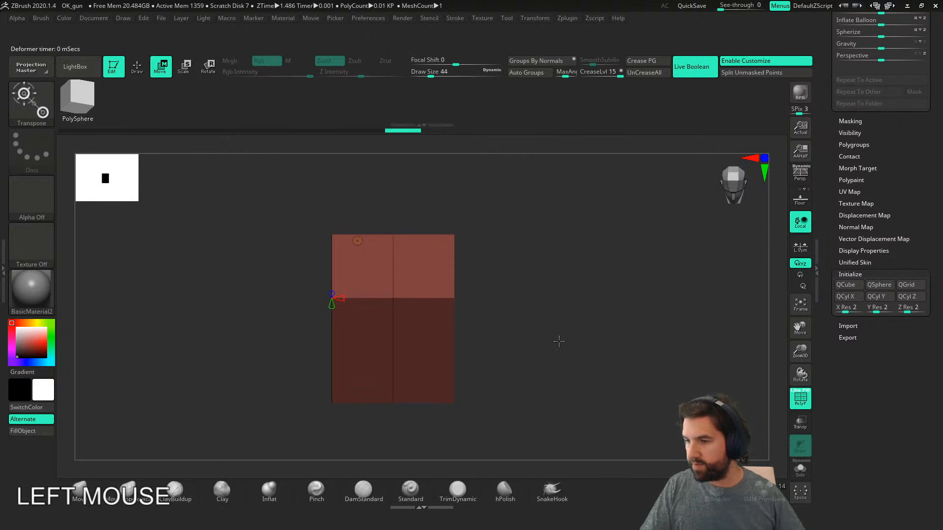
- Flatten the box along Y and stretch it along X into a long bar with the gizmo
right_click_drag(481, 367, 459, 343)
left_click_drag(392, 286, 396, 348)
right_click_drag(354, 326, 338, 366, "shift")
right_click_drag(426, 342, 482, 379, "alt")
left_click_drag(362, 324, 324, 330)
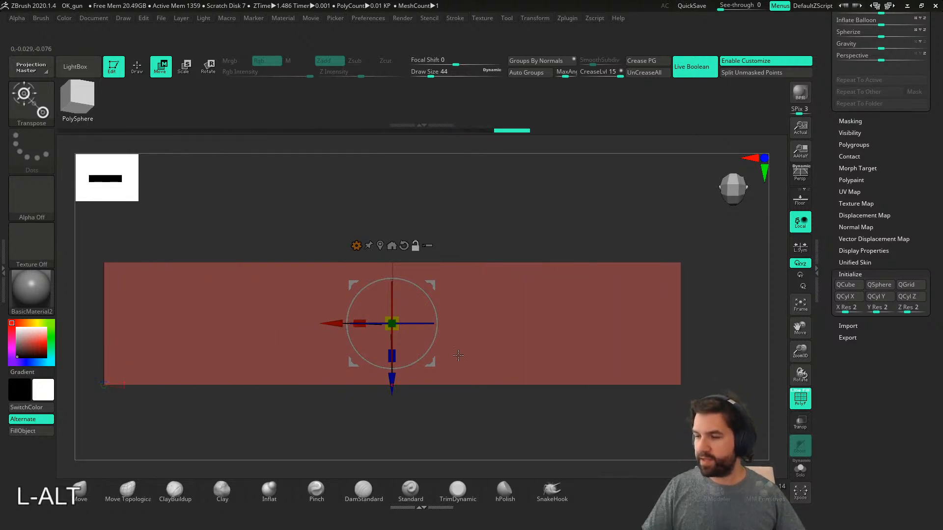
right_click_drag(324, 330, 365, 356, "alt")
right_click_drag(538, 341, 500, 344, "alt")
left_click_drag(382, 343, 364, 343)
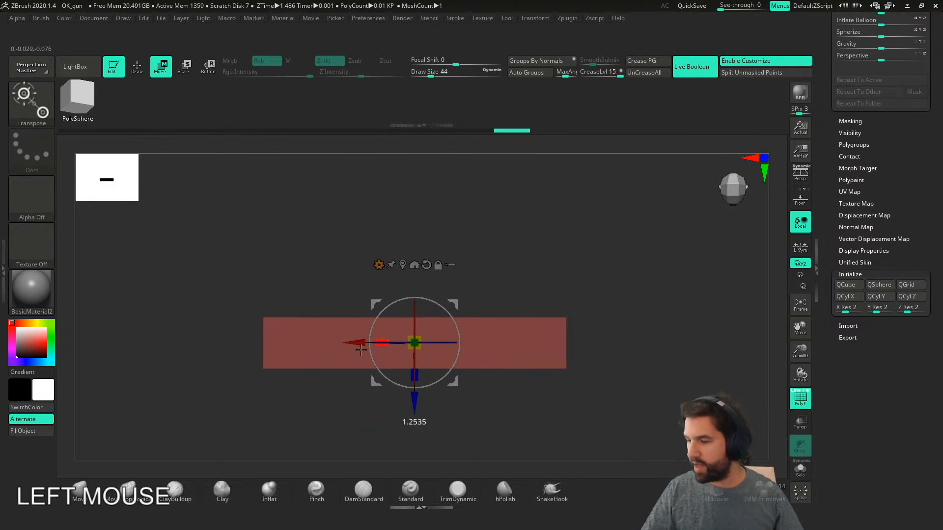
- Shorten the bar slightly along X and thicken it along Y with the gizmo
mouse_move(497, 352)
right_mouse_down()
mouse_move(484, 309)
mouse_move(496, 287)
mouse_move(494, 339)
right_mouse_up()
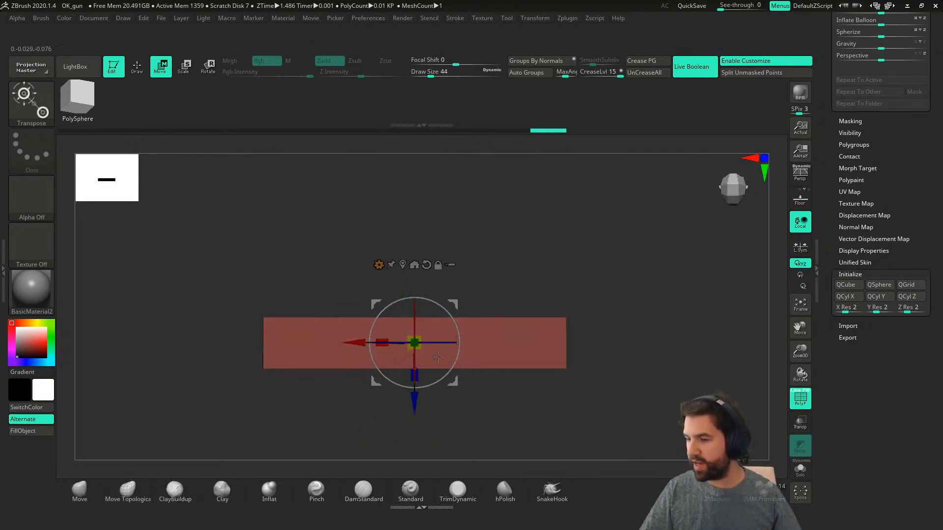
left_click_drag(383, 348, 394, 344)
right_click_drag(509, 362, 464, 361, "shift")
left_click_drag(415, 307, 427, 280)
right_click_drag(542, 356, 551, 393, "shift")
left_click_drag(415, 354, 417, 348)
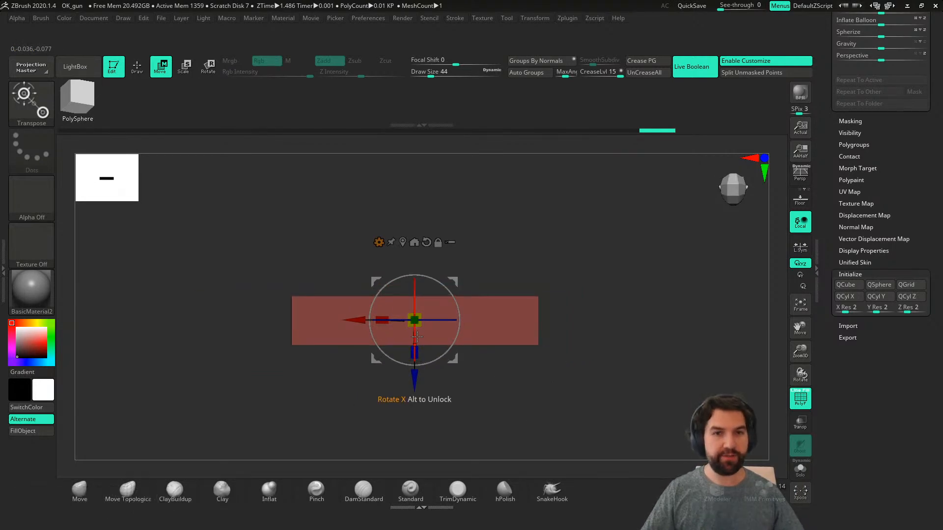
- Try to mask the right end of the bar with the lasso mask, and undo it
key("ctrl")
mouse_move(566, 269)
left_mouse_down()
mouse_move(496, 420)
mouse_move(573, 350)
left_mouse_up()
key("ctrl+z")
key("ctrl+z")
- Choose a different masking brush and mask the right half of the bar
right_click_drag(545, 371, 565, 329)
right_click_drag(566, 328, 352, 395, "alt")
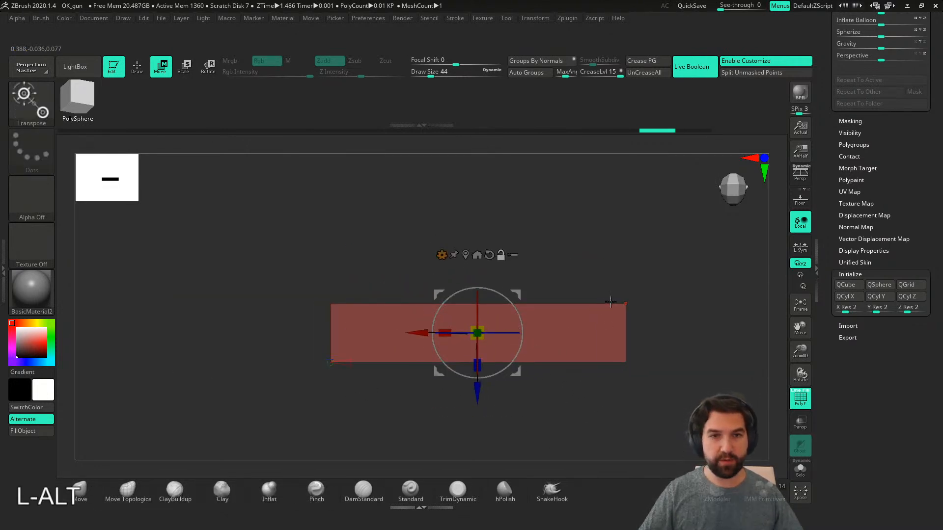
right_click_drag(604, 305, 568, 311, "alt")
key("ctrl")
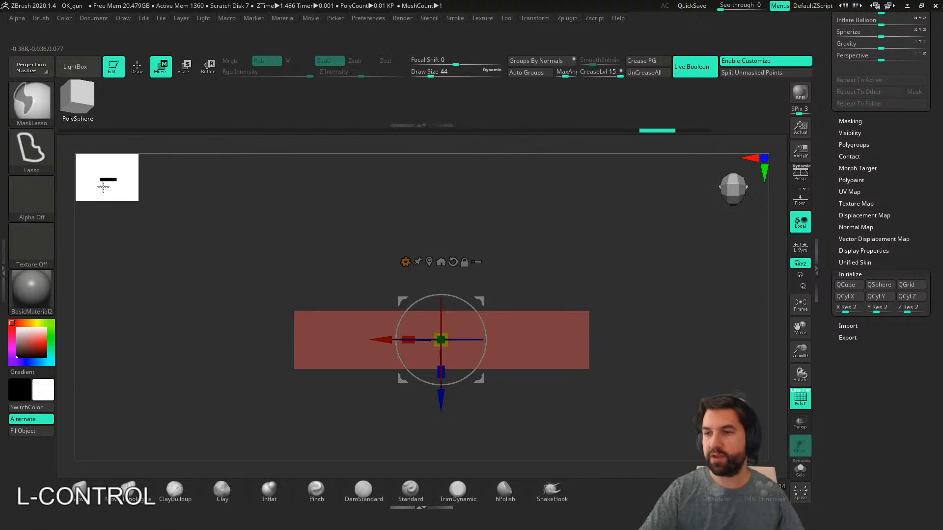
left_click(37, 100, "ctrl")
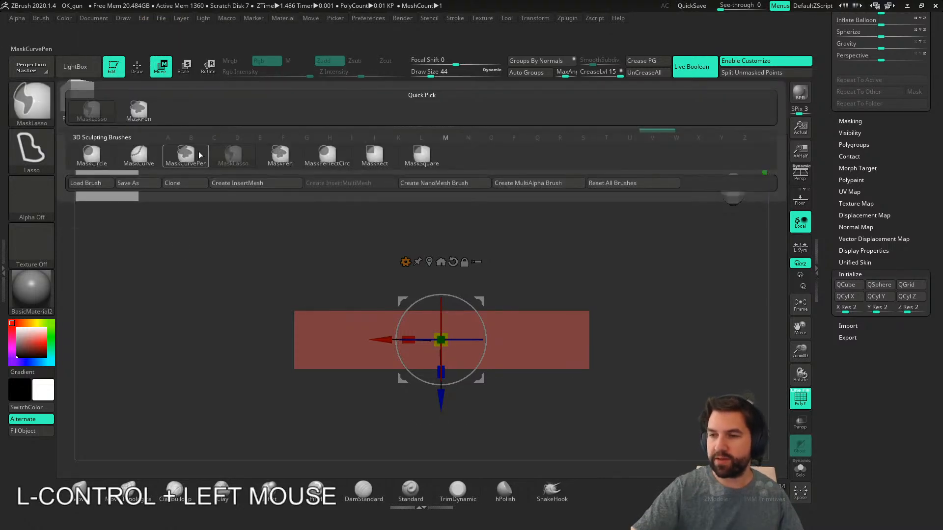
mouse_move(614, 413)
left_mouse_down("ctrl")
mouse_move(674, 315)
mouse_move(641, 413)
left_mouse_up("ctrl")
mouse_move(633, 437)
left_mouse_down("ctrl")
mouse_move(549, 315)
mouse_move(651, 427)
mouse_move(676, 374)
mouse_move(639, 420)
left_mouse_up("ctrl")
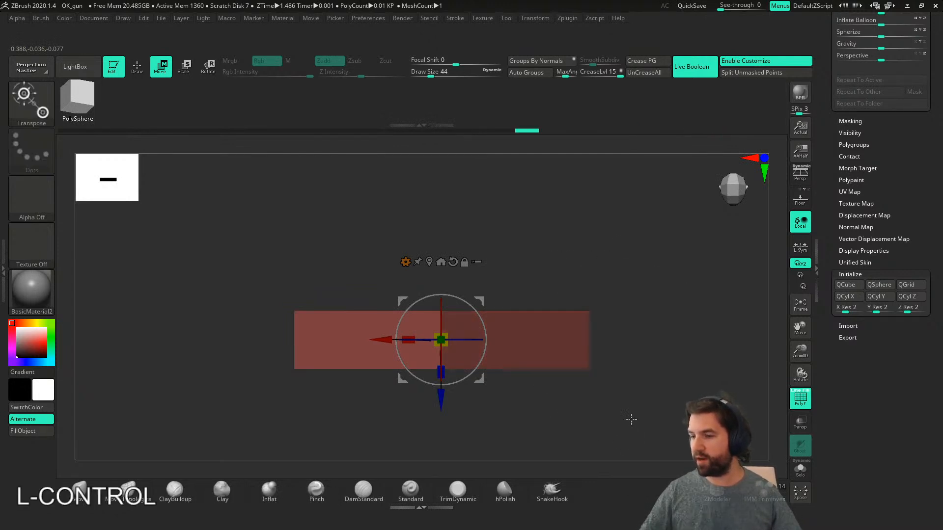
- Turn on X symmetry and extend the mask symmetrically across both halves of the bar
key("shift+z")
key("z")
key("shift+z")
key("x")
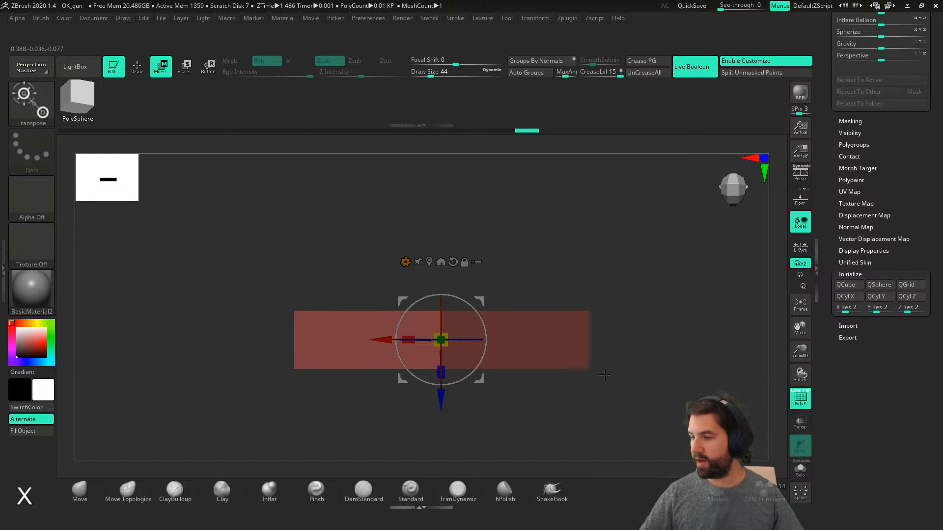
mouse_move(622, 399)
left_mouse_down("ctrl")
mouse_move(569, 301)
mouse_move(635, 423)
left_mouse_up("ctrl")
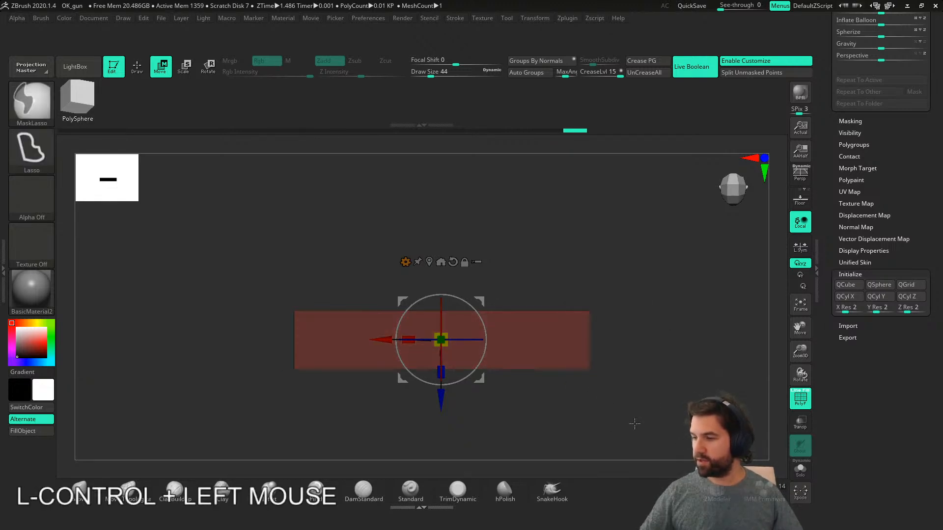
- Taper both ends of the bar by scaling them in Y and Z to about 0.57
mouse_move(525, 387)
right_mouse_down()
mouse_move(596, 326)
mouse_move(575, 369)
mouse_move(580, 390)
mouse_move(488, 358)
right_mouse_up()
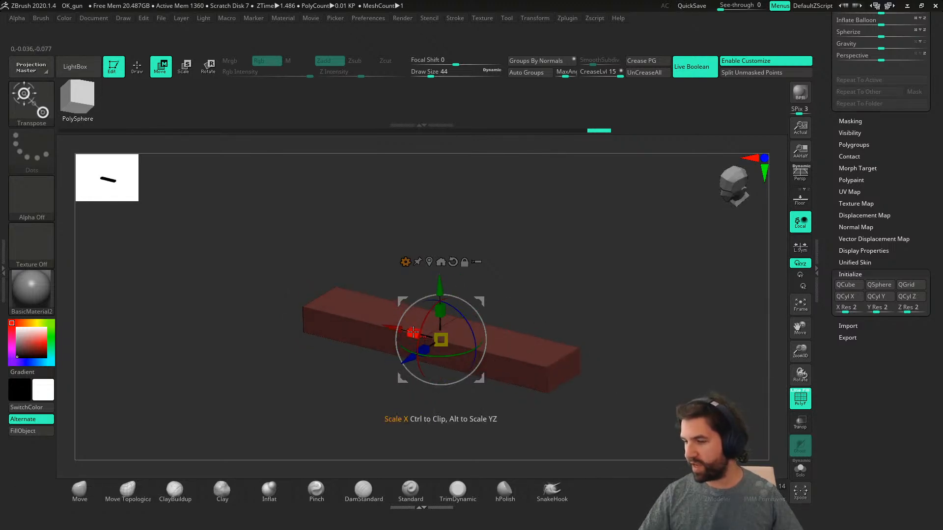
left_click_drag(410, 332, 468, 362)
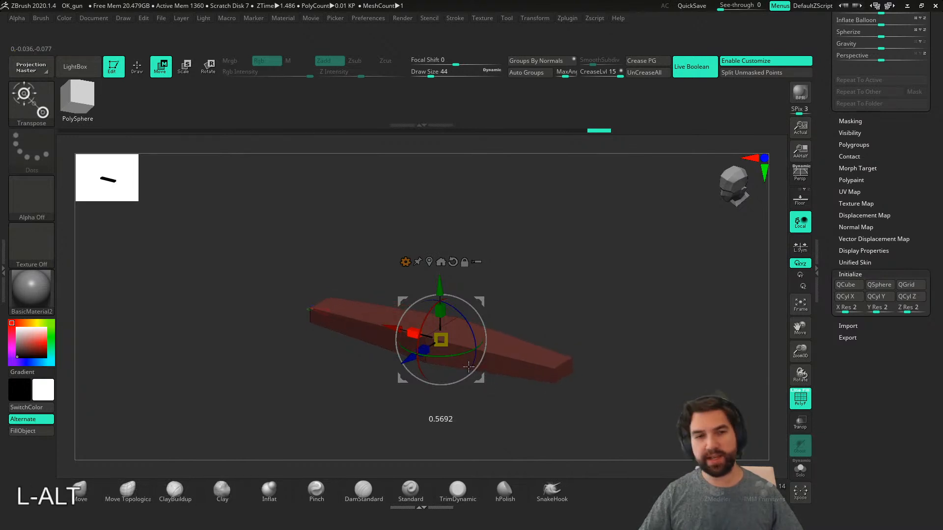
right_click_drag(596, 341, 628, 383, "shift")
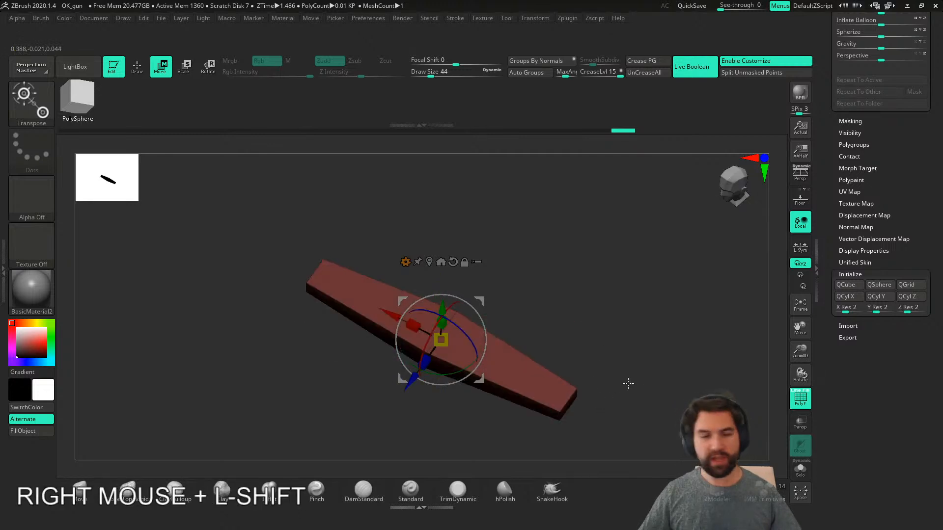
right_click_drag(475, 401, 557, 420, "shift")
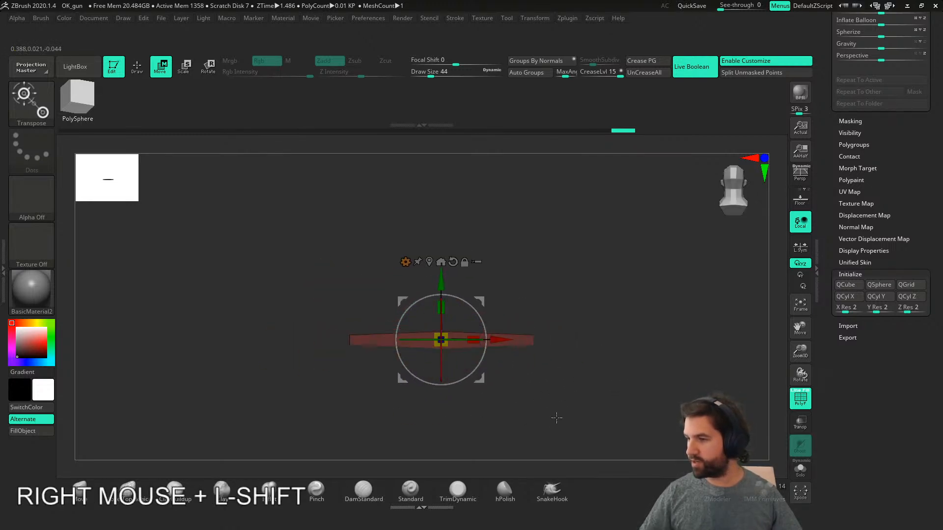
right_click_drag(596, 386, 523, 389, "shift")
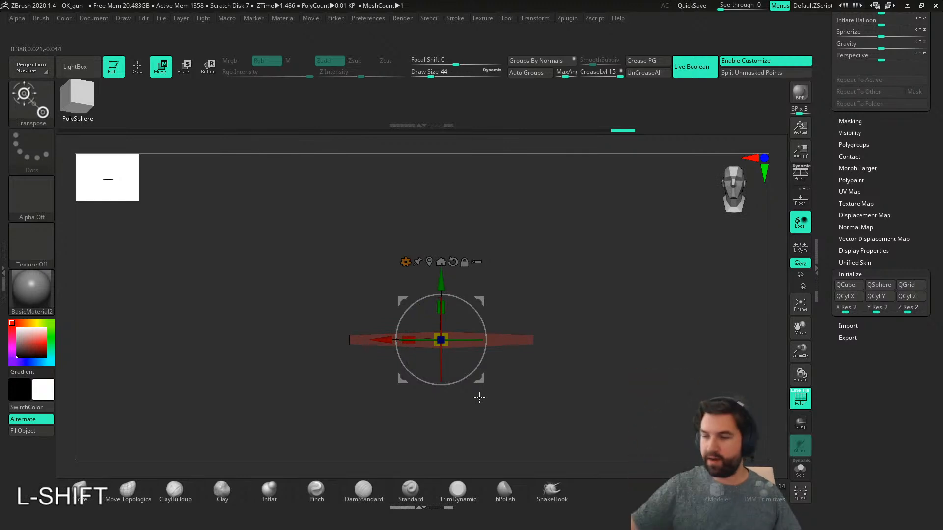
- Clear the mask and rotate the tapered bar a quarter turn about X
left_click_drag(441, 363, 444, 273)
key("ctrl+z")
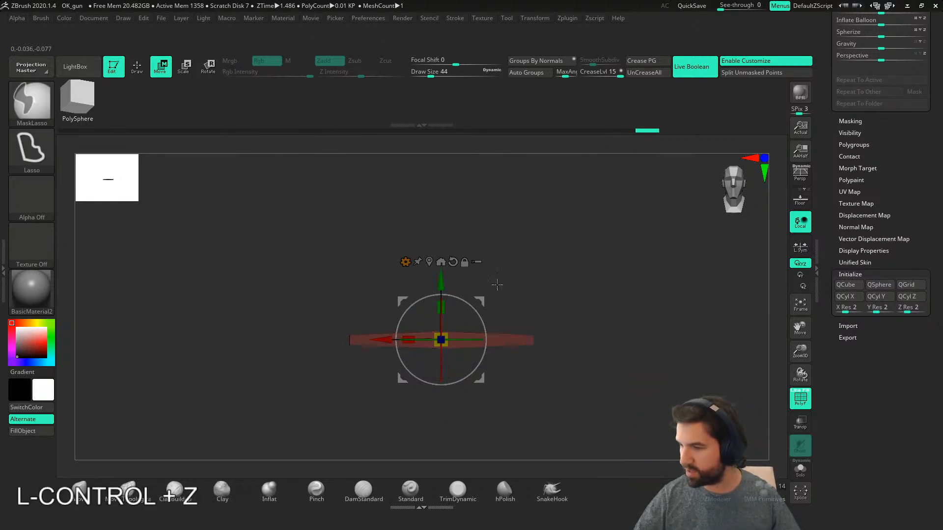
left_click(570, 329, "ctrl")
left_click_drag(441, 365, 449, 287, "shift")
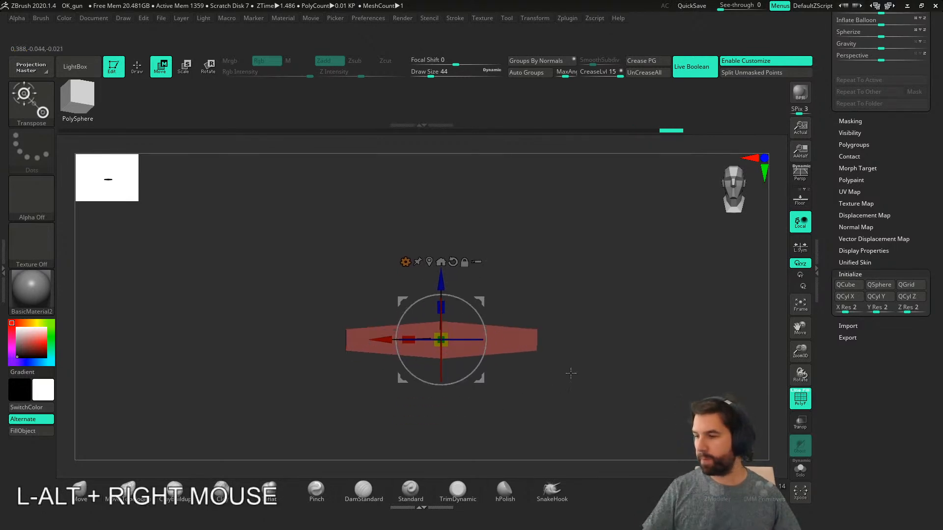
right_click_drag(562, 373, 538, 377, "alt")
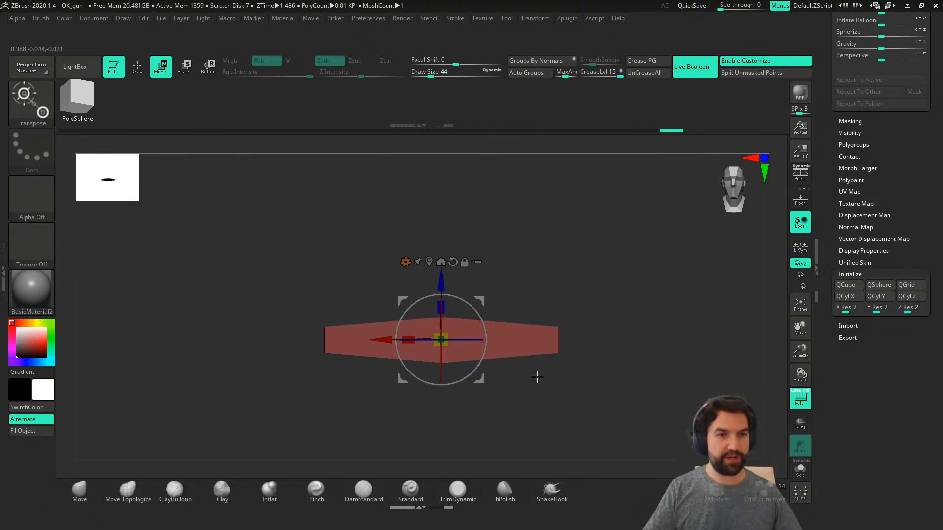
- Try to add a Cylinder 3D primitive to the bar, and undo it
left_click_drag(833, 308, 837, 446)
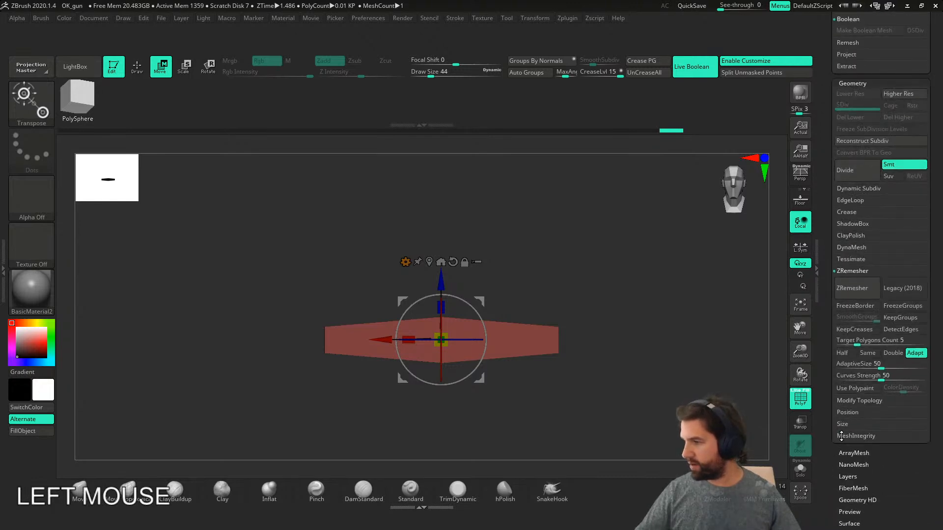
left_click_drag(821, 241, 830, 366)
right_click_drag(750, 425, 659, 379, "alt")
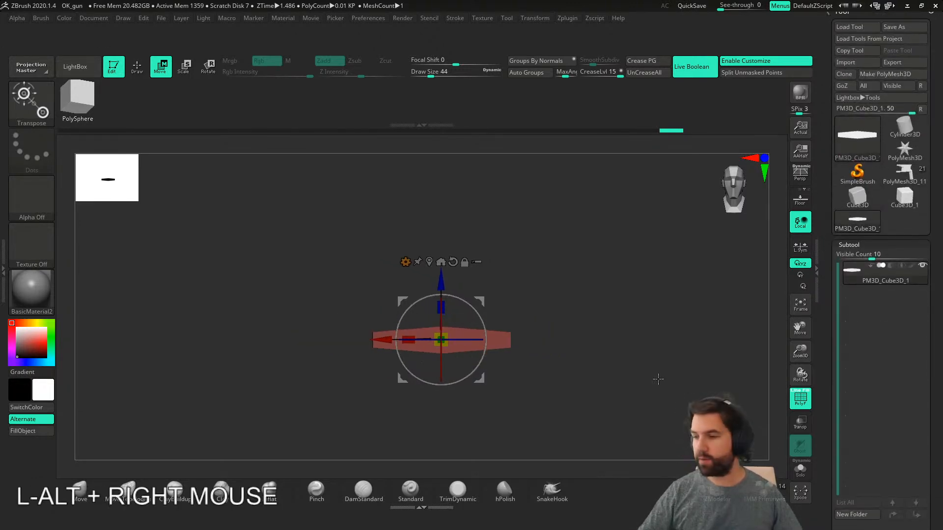
right_click_drag(468, 398, 470, 427, "alt")
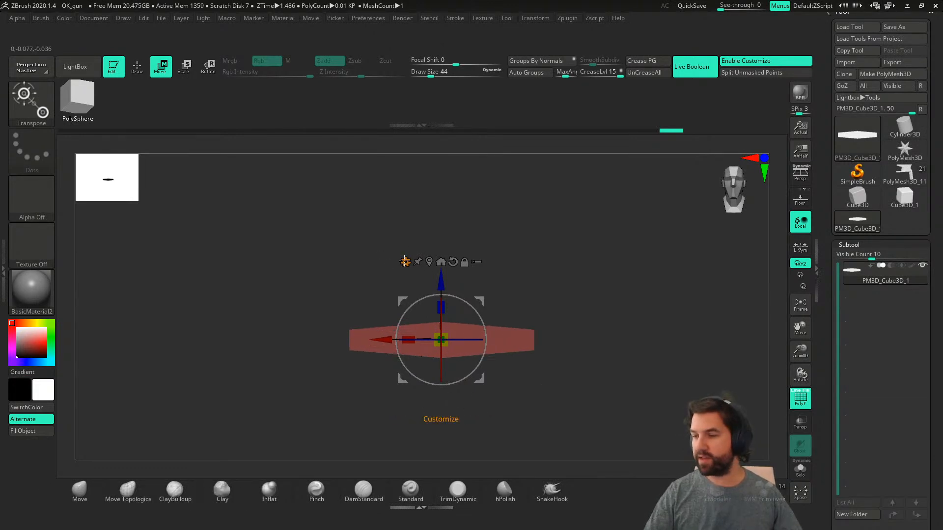
left_click(405, 261)
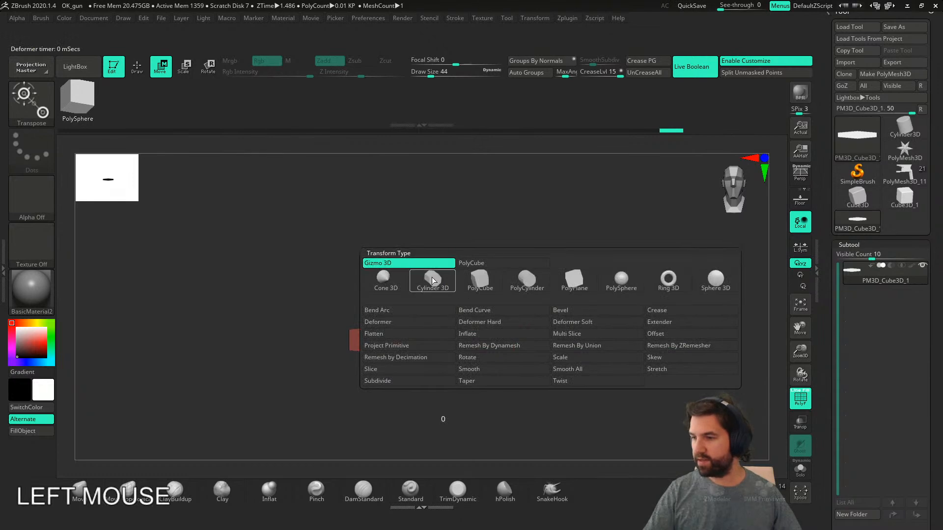
left_click(433, 281)
key("ctrl+z")
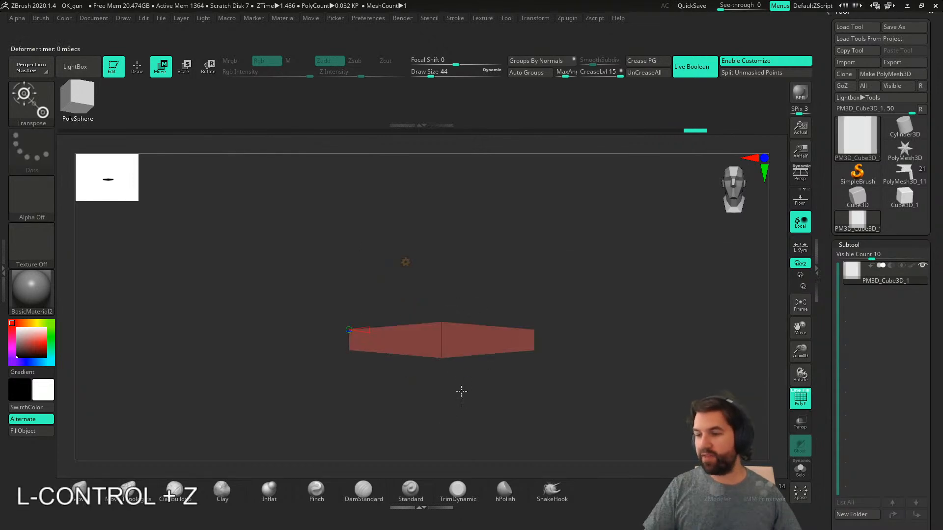
- Mask the whole bar and bring back the move gizmo
mouse_move(459, 403)
left_mouse_down("ctrl")
mouse_move(282, 350)
mouse_move(579, 284)
left_mouse_up("ctrl")
left_click(572, 345, "ctrl")
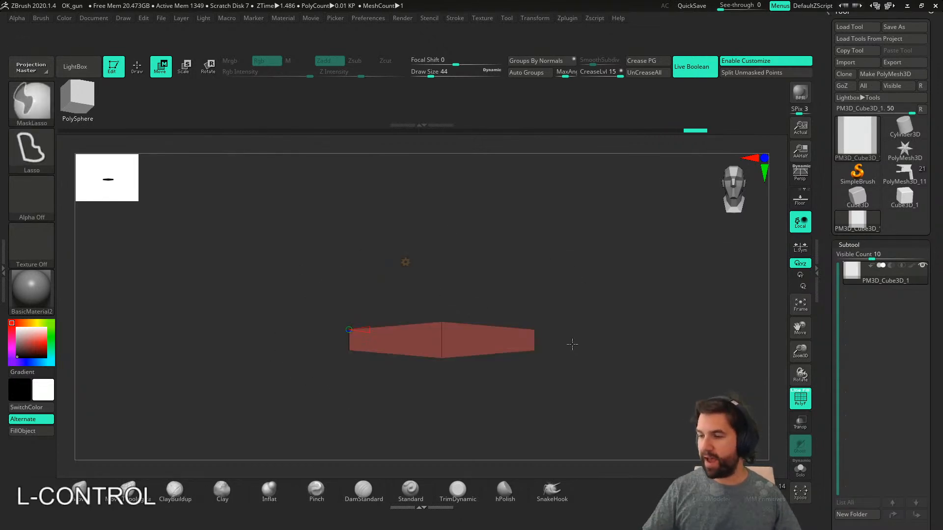
left_click(630, 216, "ctrl")
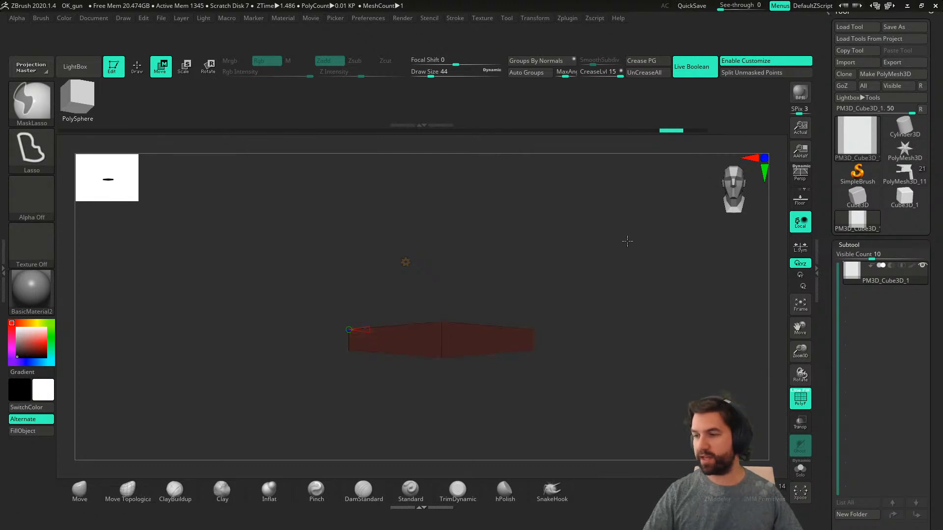
key("w")
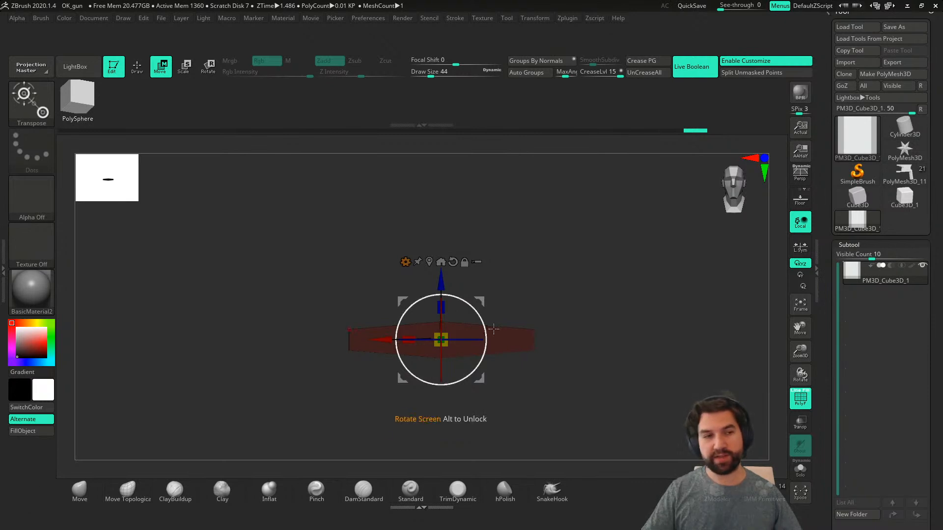
- Position the gizmo just below the masked bar and insert a PolyCylinder primitive there
left_click_drag(441, 281, 441, 374, "alt")
right_click_drag(442, 373, 477, 311, "alt")
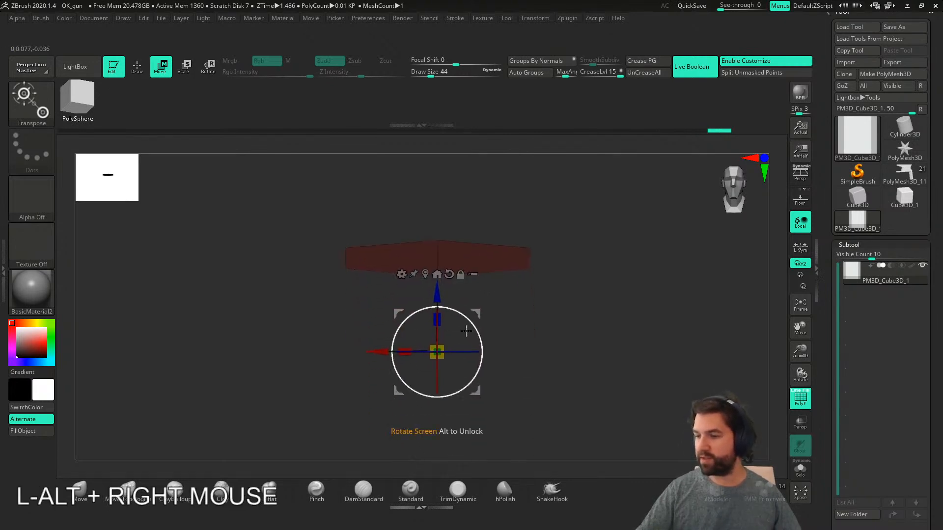
left_click_drag(438, 294, 439, 283)
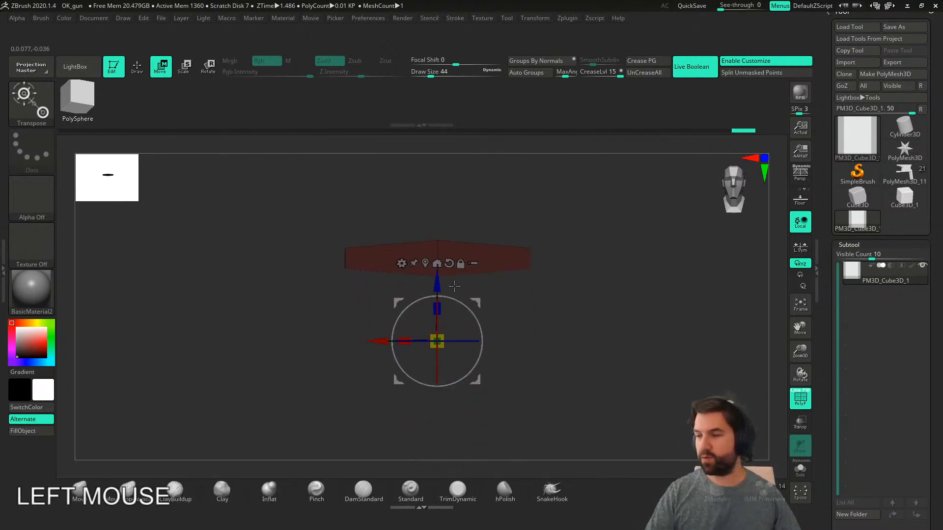
left_click(401, 263)
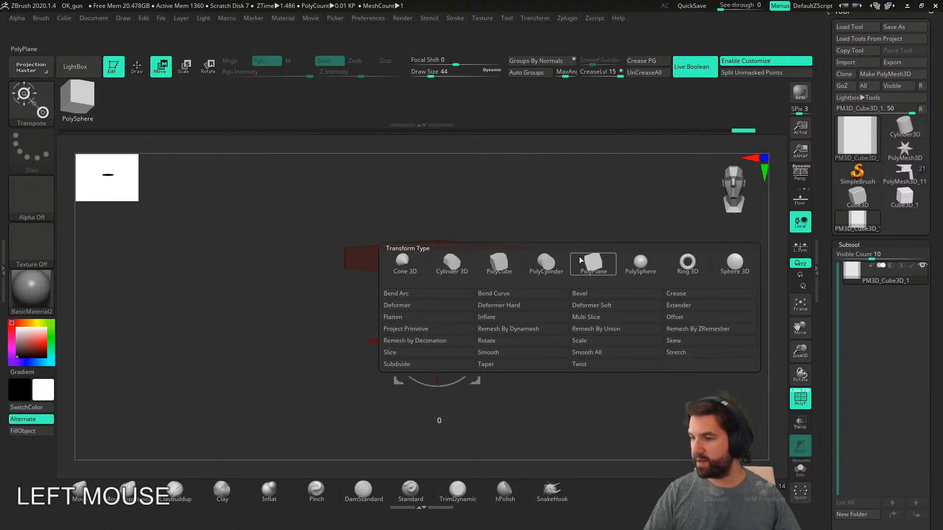
left_click(544, 263)
- Adjust the inserted cylinder's primitive shape as a low-poly eight-sided form, and return to the move gizmo
right_click_drag(544, 280, 547, 381)
left_click_drag(410, 261, 395, 257)
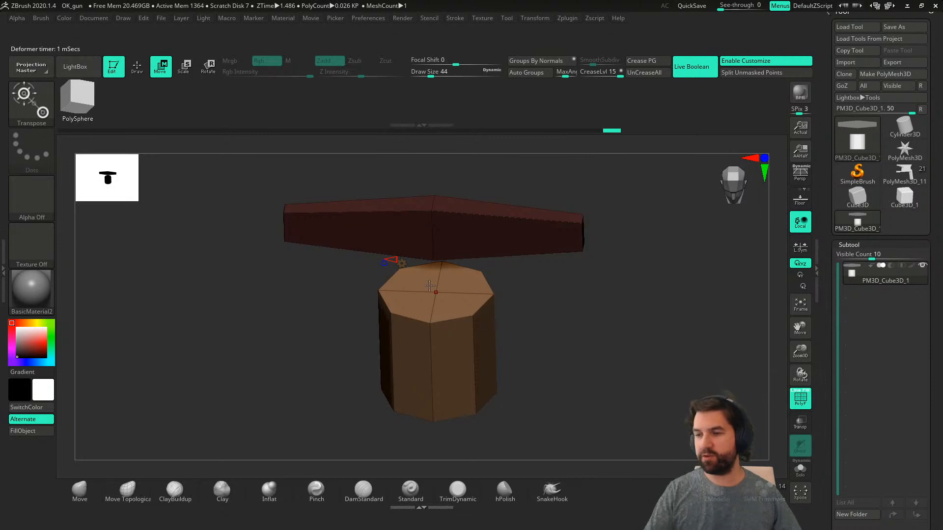
right_click_drag(537, 339, 418, 305)
left_click_drag(388, 297, 402, 306)
right_click_drag(544, 356, 501, 358, "shift")
key("w")
- Stretch the cylinder along Z and slim it in X and Y into a narrow column
left_click_drag(439, 311, 443, 255)
right_click_drag(443, 255, 436, 271)
left_click_drag(436, 307, 434, 339, "alt")
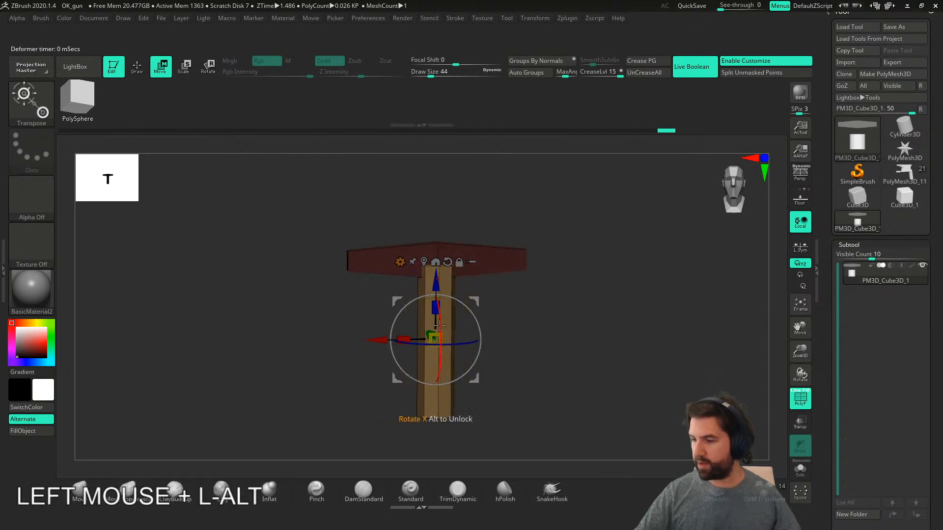
right_click_drag(436, 339, 506, 321, "shift")
mouse_move(436, 308)
left_mouse_down("alt")
mouse_move(439, 343)
mouse_move(428, 313)
left_mouse_up("alt")
right_click_drag(491, 327, 455, 336, "shift")
- Scale the column down uniformly and move it up against the underside of the bar
left_click_drag(435, 340, 395, 345)
right_click_drag(395, 345, 433, 340, "shift")
left_click_drag(436, 282, 435, 268)
right_click_drag(537, 320, 486, 335, "shift")
- Clear the bar's mask, check the side view, and undo the mask change
left_click_drag(503, 343, 516, 287, "ctrl")
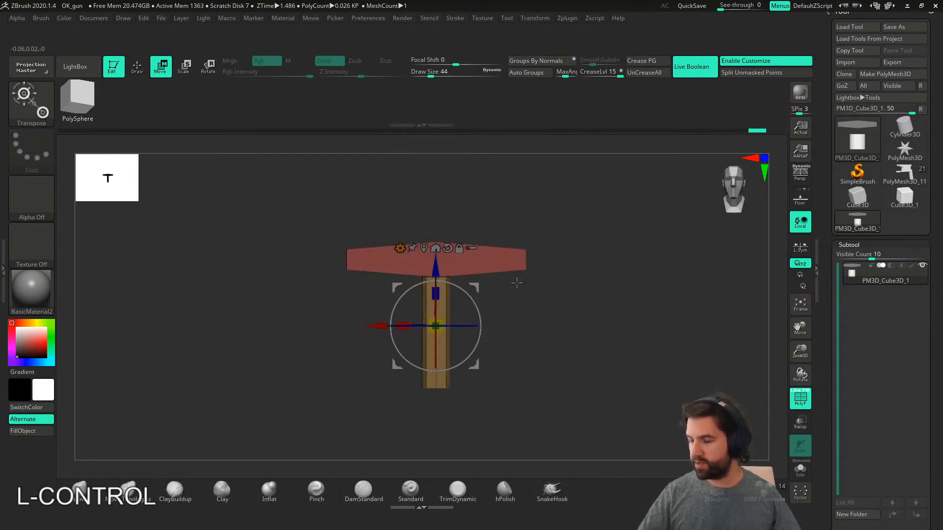
right_click_drag(534, 308, 674, 357)
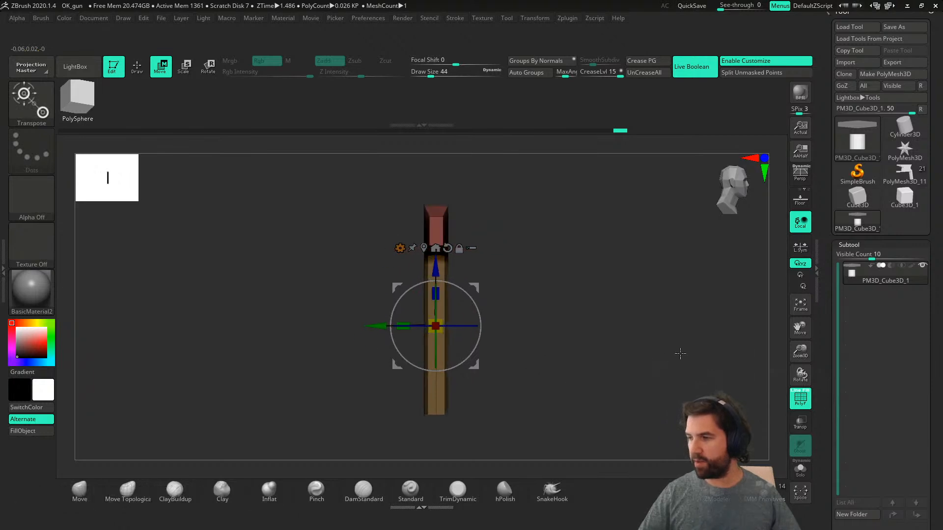
key("ctrl+z")
- Turn off Live Boolean and split the unmasked column into its own subtool with Split Unmasked Points
right_click_drag(596, 367, 470, 223, "shift")
right_click_drag(466, 281, 445, 335, "alt")
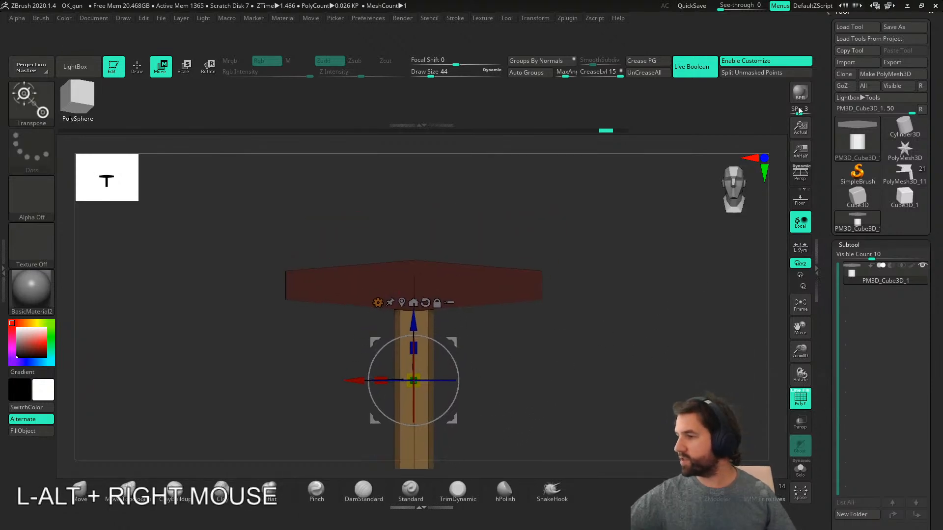
left_click_drag(832, 310, 858, 214)
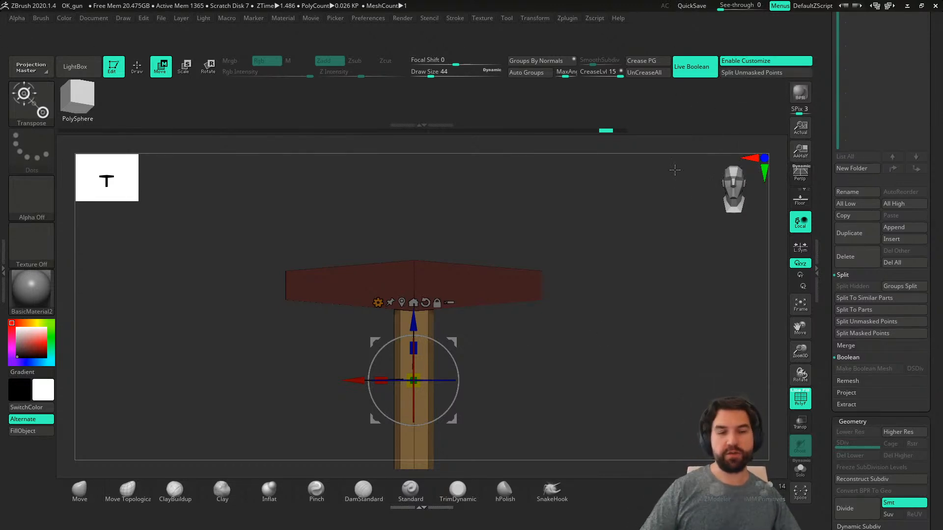
left_click(712, 72)
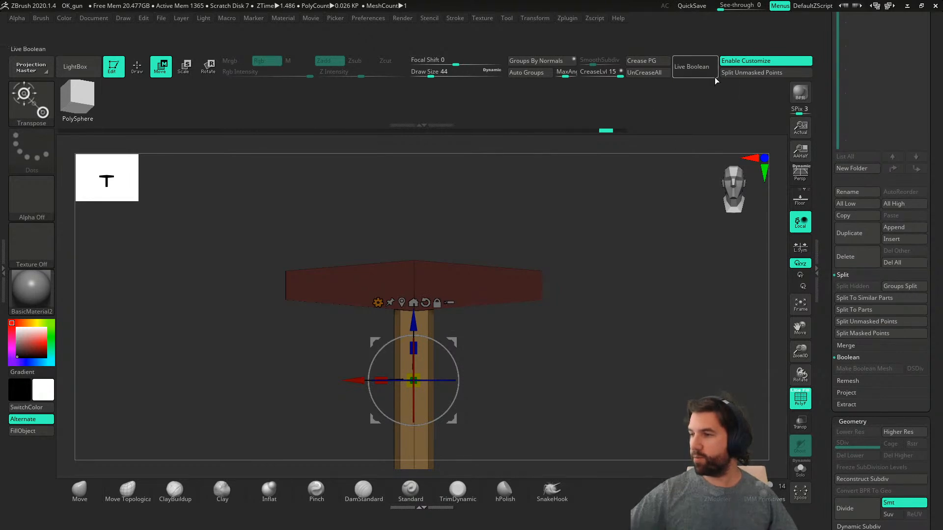
left_click(737, 75)
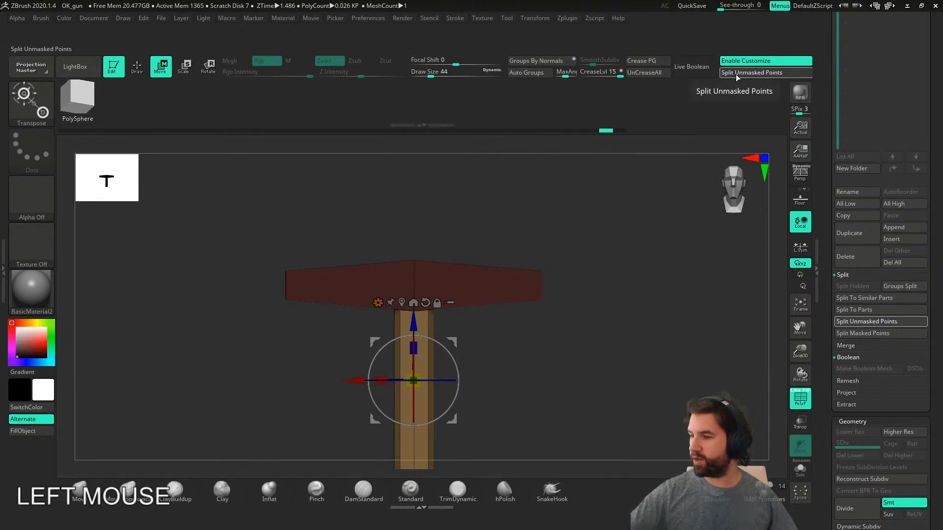
right_click_drag(654, 337, 457, 374, "alt")
right_click_drag(501, 379, 520, 377, "alt")
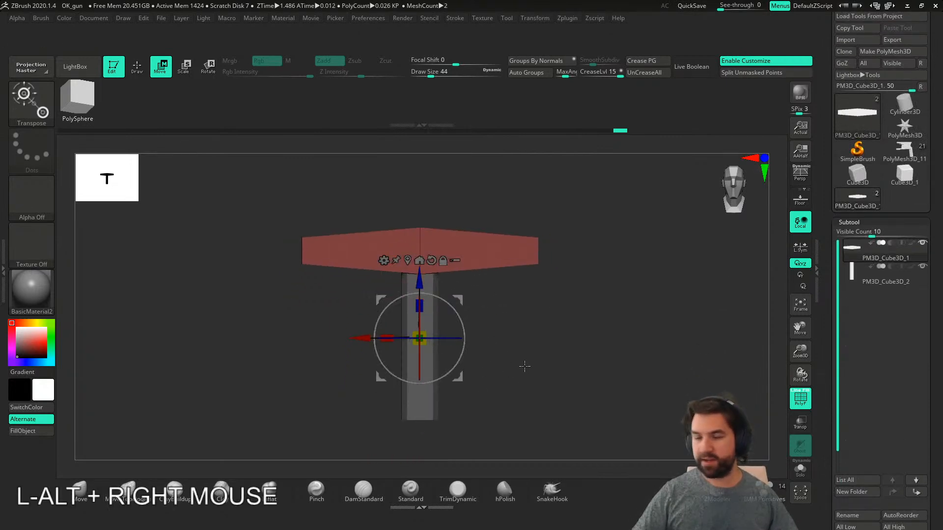
- Try to scale the bar along Y from the side view, undoing each attempt
left_click(471, 245)
right_click_drag(461, 339, 505, 336, "shift")
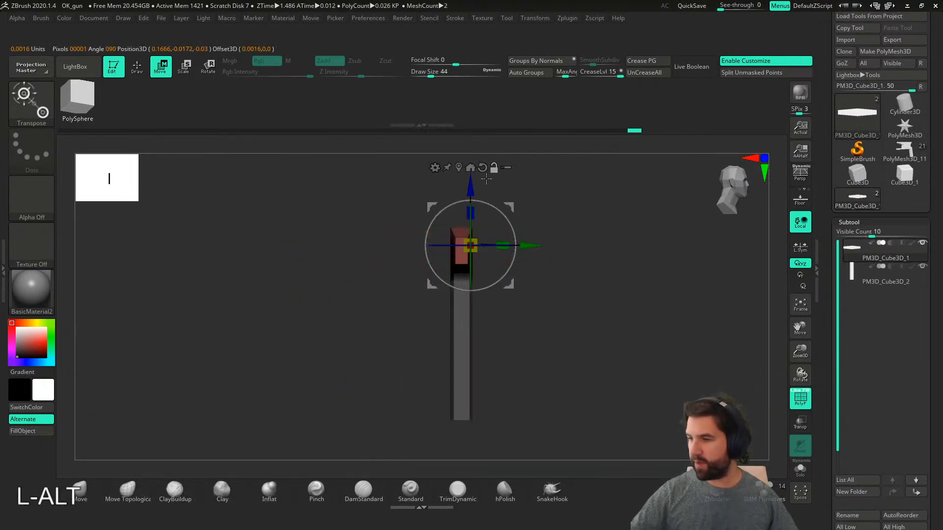
left_click_drag(503, 247, 550, 251)
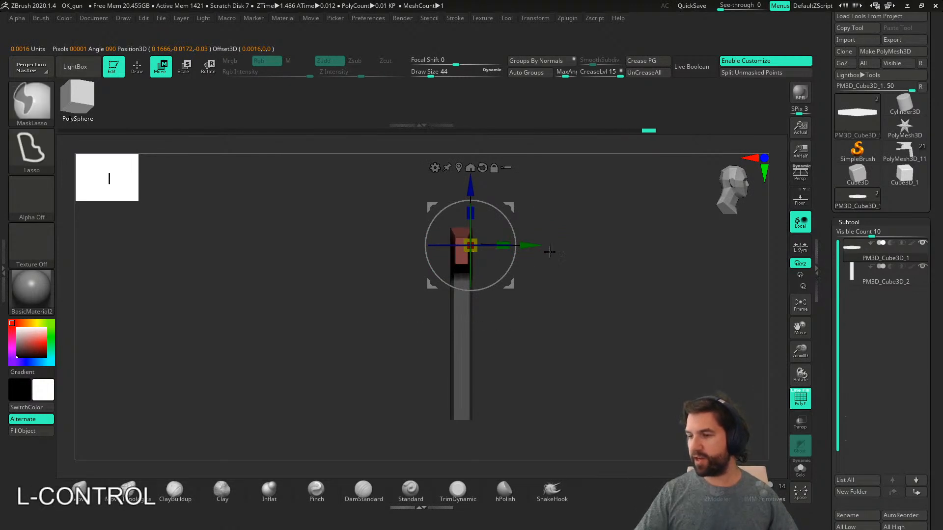
key("ctrl+z")
right_click_drag(548, 268, 541, 311, "alt")
left_click_drag(502, 246, 637, 246)
key("ctrl+z")
key("ctrl+z")
left_click_drag(502, 256, 564, 236)
key("ctrl+z")
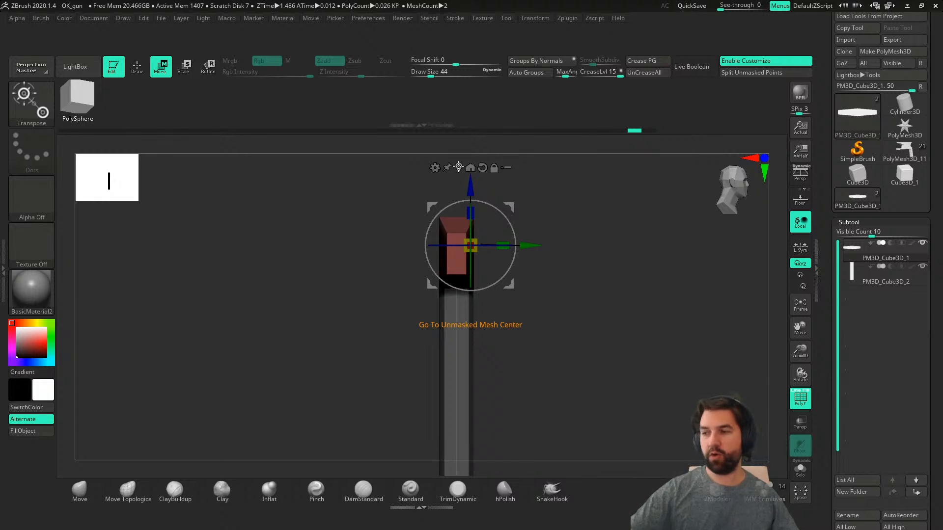
- Centre the gizmo on the unmasked bar and reset its orientation
left_click(458, 168)
left_click(470, 246, "ctrl")
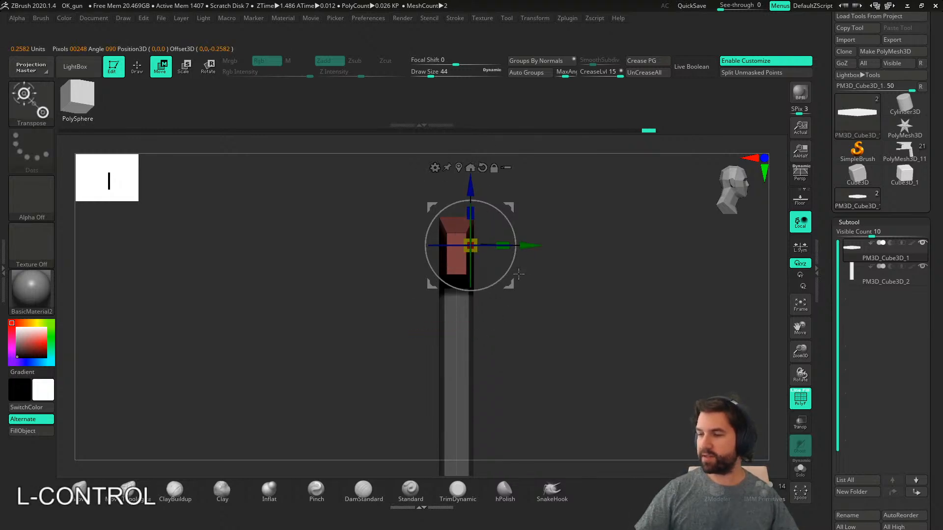
left_click(483, 167, "alt")
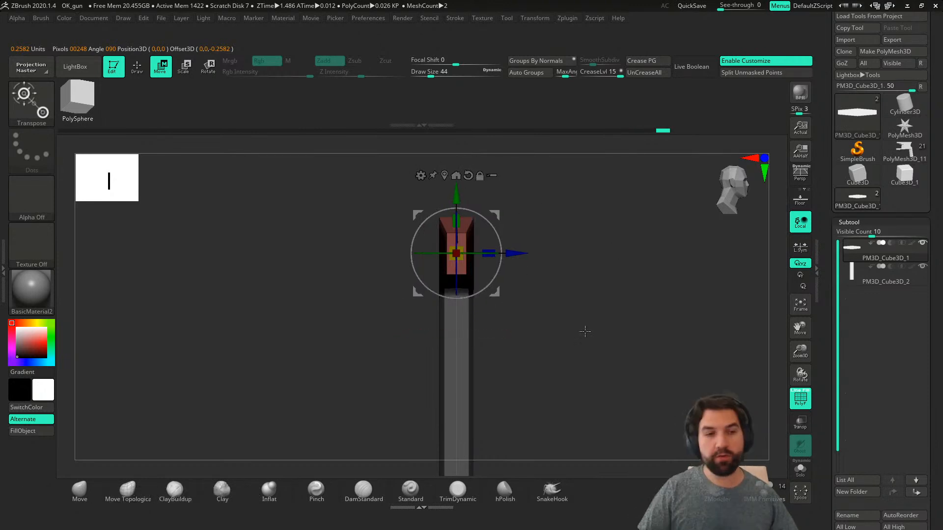
- Scale the unmasked bar shorter along its X axis from the front view
right_click_drag(592, 326, 553, 331)
left_click_drag(515, 254, 569, 257)
right_click_drag(570, 257, 502, 333)
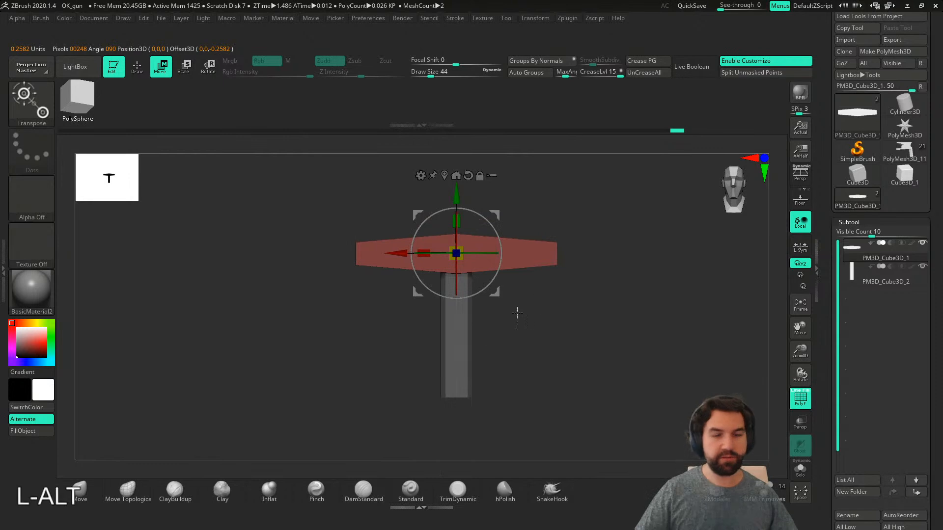
left_click_drag(425, 256, 449, 258)
left_click(566, 381, "ctrl")
right_click_drag(566, 381, 456, 365)
- Select the column subtool, mask all but its lower end, scale that end down to about 0.75, and clear the mask
left_click(456, 365, "alt")
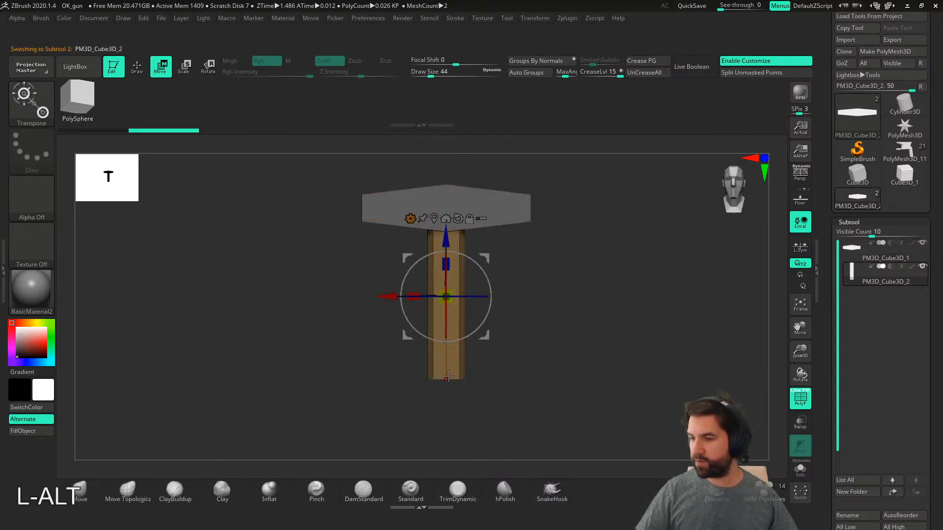
mouse_move(406, 379)
left_mouse_down("ctrl")
mouse_move(487, 422)
mouse_move(499, 371)
left_mouse_up("ctrl")
mouse_move(487, 421)
left_mouse_down("ctrl")
mouse_move(397, 387)
mouse_move(501, 407)
left_mouse_up("ctrl")
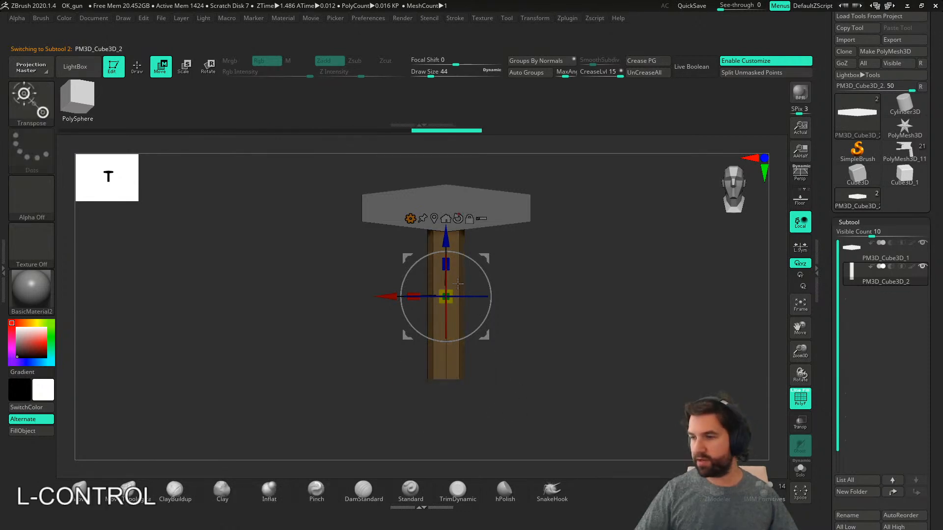
left_click(434, 218)
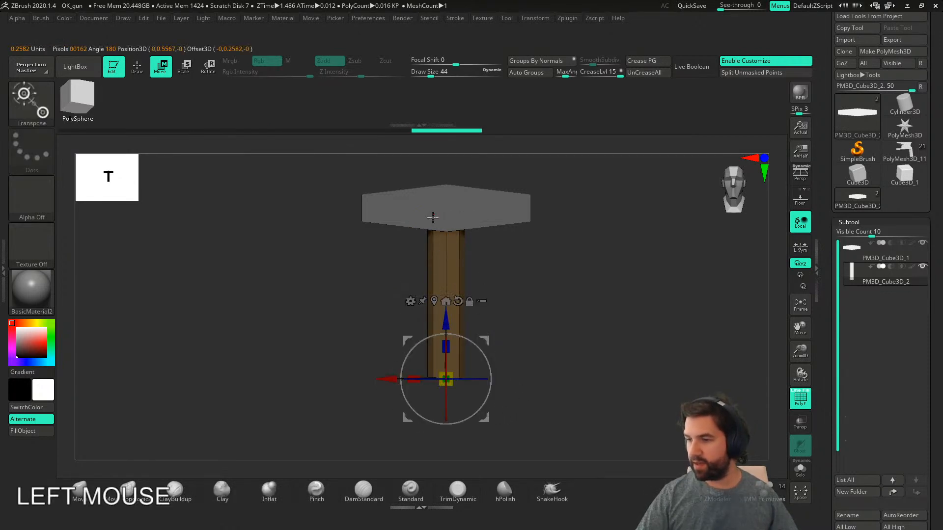
left_click_drag(446, 379, 449, 383)
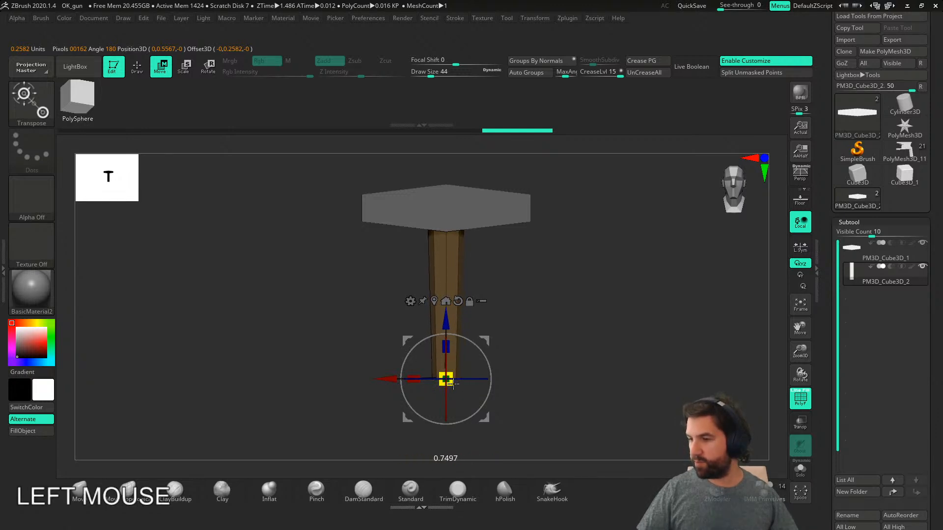
left_click_drag(544, 350, 543, 346, "ctrl")
- Reposition the gizmo at the column's lower end without moving the mesh, and mask the whole column
right_click_drag(567, 350, 588, 366)
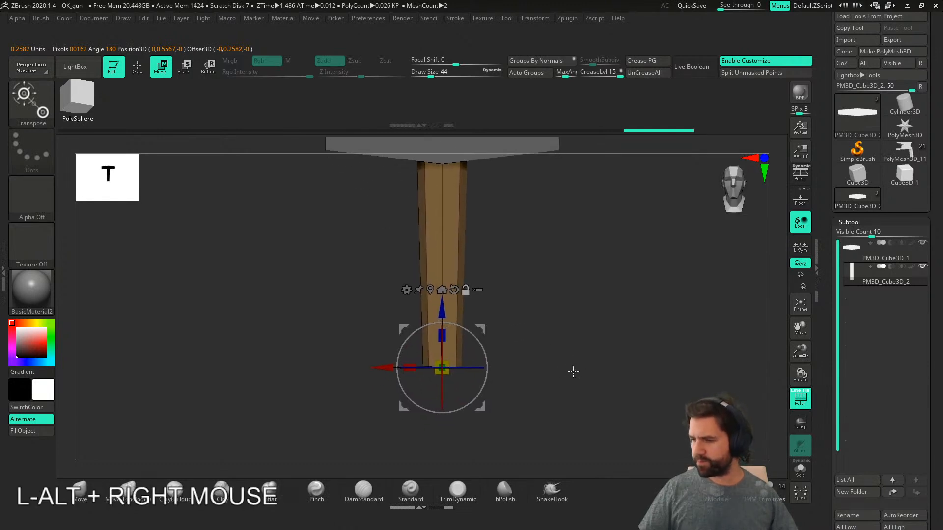
left_click_drag(443, 308, 442, 328, "alt")
right_click_drag(557, 355, 545, 332, "alt")
left_click_drag(442, 273, 442, 279, "alt")
left_click(538, 293, "ctrl")
right_click_drag(553, 288, 542, 317, "alt")
- Insert a Cylinder 3D primitive at the gizmo beneath the masked column
left_click(398, 290)
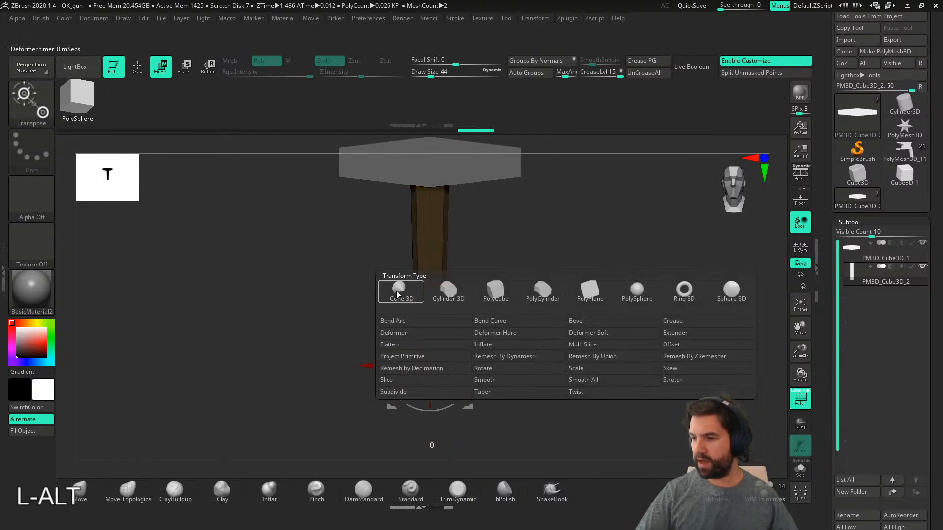
left_click(451, 297)
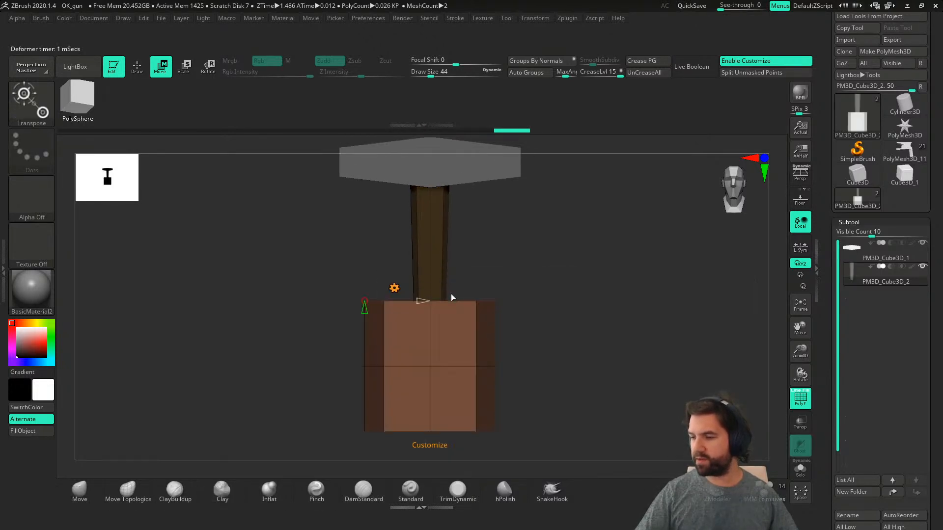
right_click_drag(512, 349, 446, 354)
right_click_drag(403, 312, 422, 267)
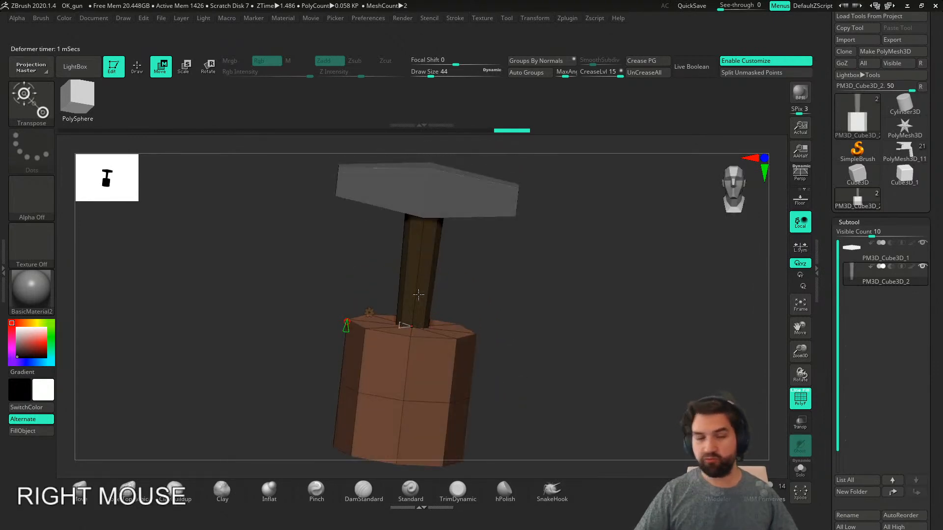
right_click_drag(521, 281, 530, 329)
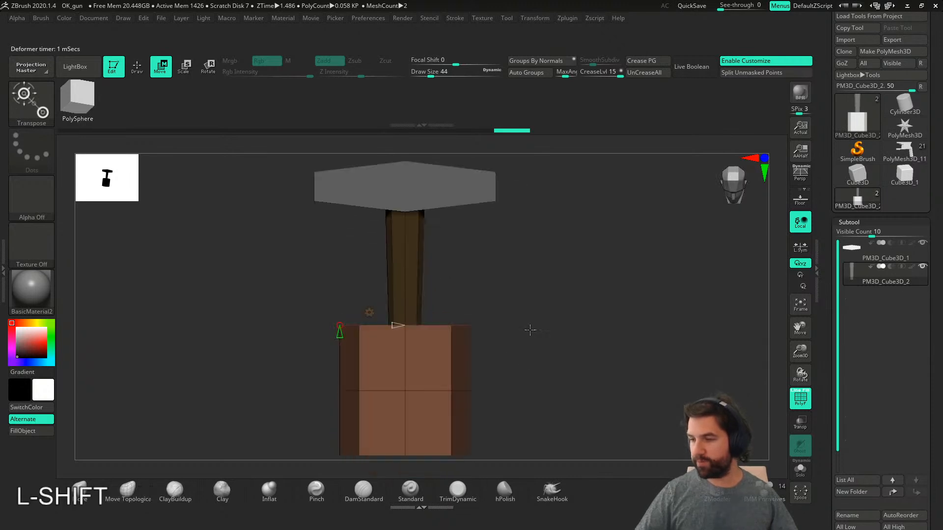
- Scale the inserted cylinder down uniformly and rotate it so its octagonal cap faces the front view
key("w")
left_click_drag(405, 390, 372, 387)
right_click_drag(499, 360, 466, 374, "shift")
left_click_drag(449, 407, 446, 324, "shift")
- Narrow the cylinder along its own axis and raise it against the column's lower end
left_click_drag(373, 390, 392, 390)
mouse_move(396, 390)
right_mouse_down()
mouse_move(454, 382)
mouse_move(403, 392)
right_mouse_up()
left_click_drag(404, 391, 404, 390)
left_click_drag(405, 334, 405, 329)
- Split the unmasked cylinder into its own subtool with Split Unmasked Points
right_click_drag(495, 334, 613, 279, "ctrl")
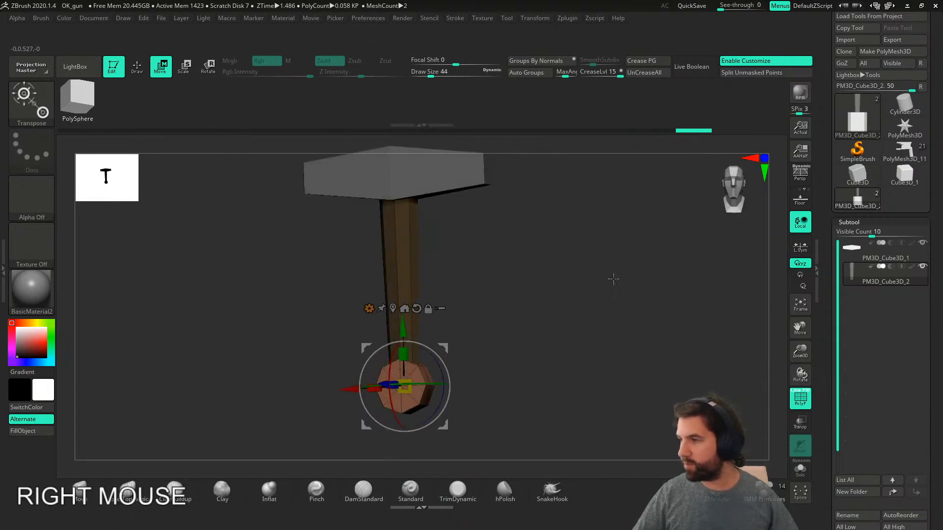
left_click(763, 75)
right_click_drag(552, 312, 476, 380)
- Select the bar subtool and reposition its gizmo just above the bar without moving the mesh
left_click(430, 292, "alt")
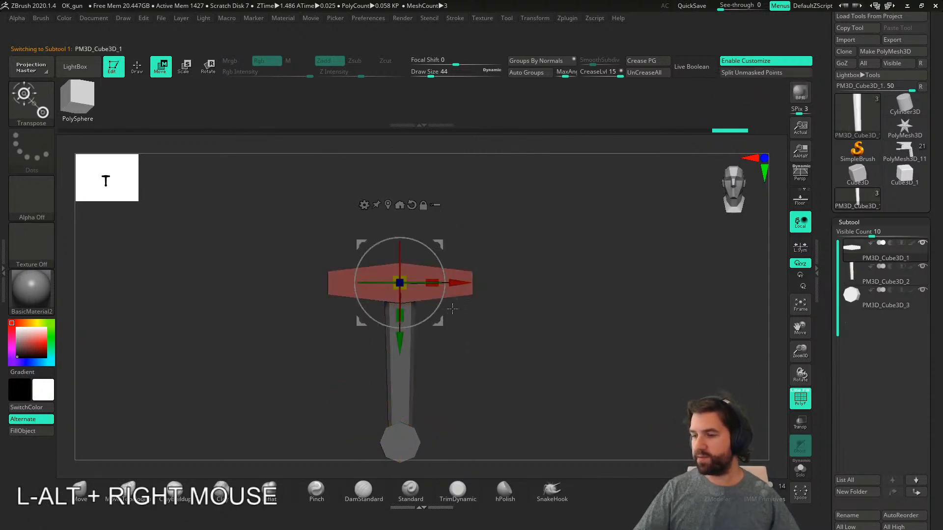
right_click_drag(481, 340, 465, 389, "alt")
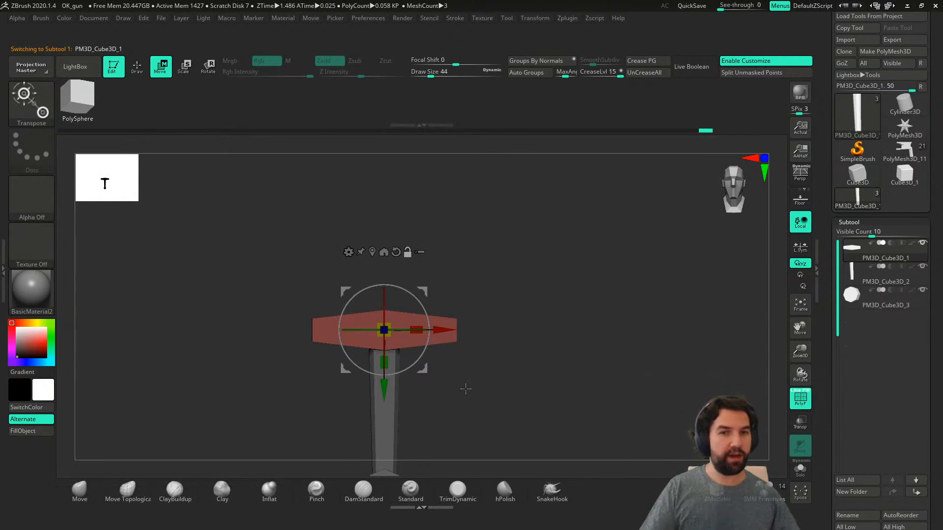
mouse_move(385, 389)
left_mouse_down("alt")
mouse_move(384, 373)
mouse_move(384, 388)
left_mouse_up("alt")
right_click_drag(399, 362, 466, 370, "alt")
left_click_drag(417, 382, 424, 351, "alt")
right_click_drag(551, 314, 495, 312)
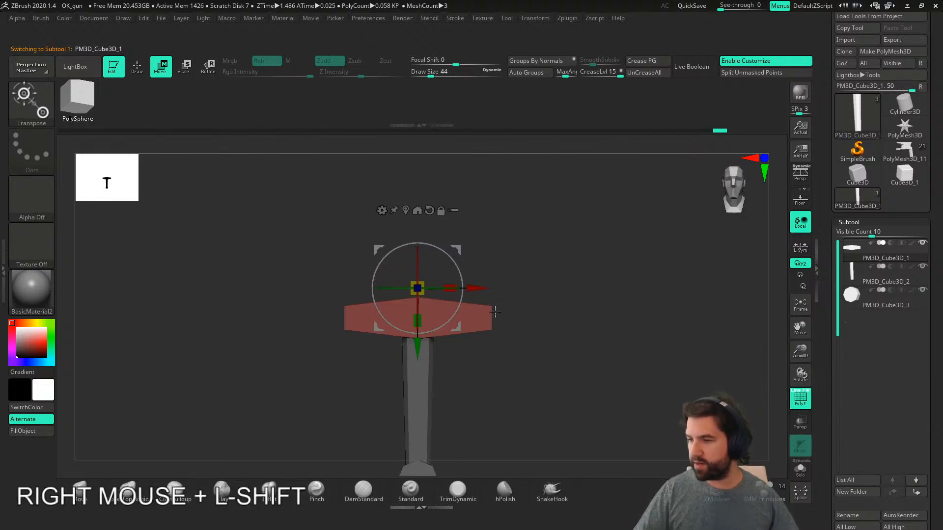
left_click(381, 211, "shift")
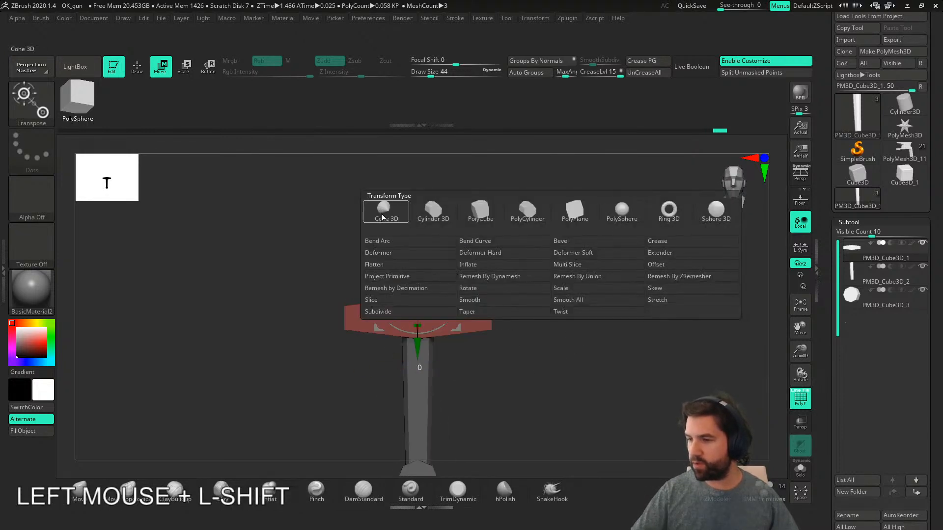
left_click(476, 216)
right_click_drag(554, 307, 547, 330, "alt")
key("ctrl+z")
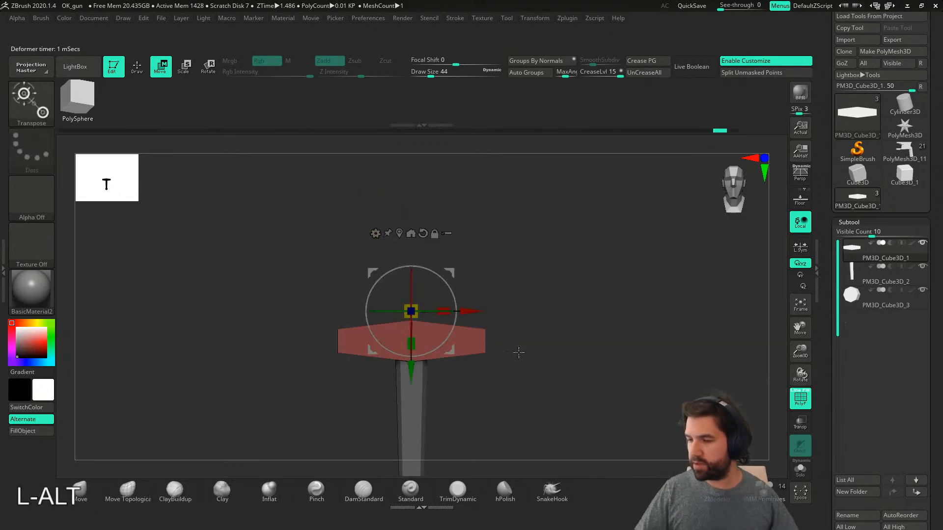
- Mask the whole bar and insert a PolyCube at the gizmo above it
left_click(565, 355, "ctrl")
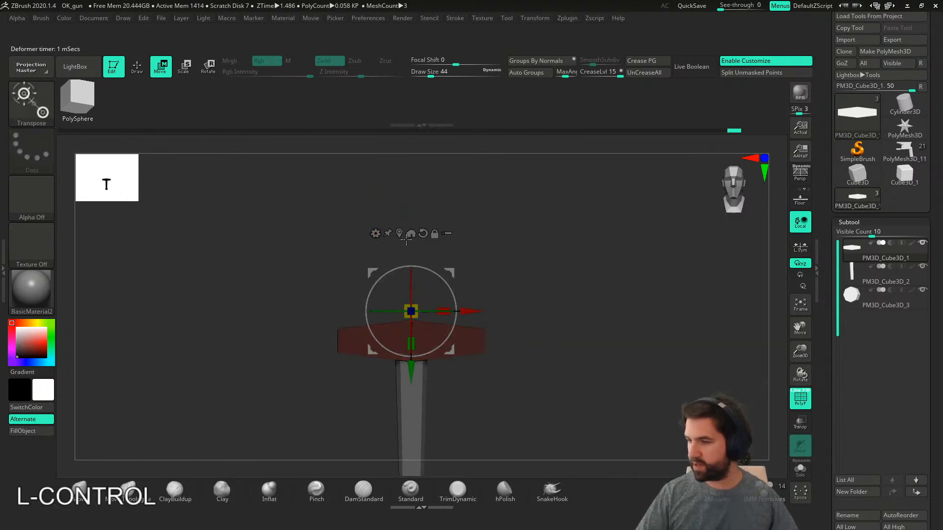
left_click(376, 233)
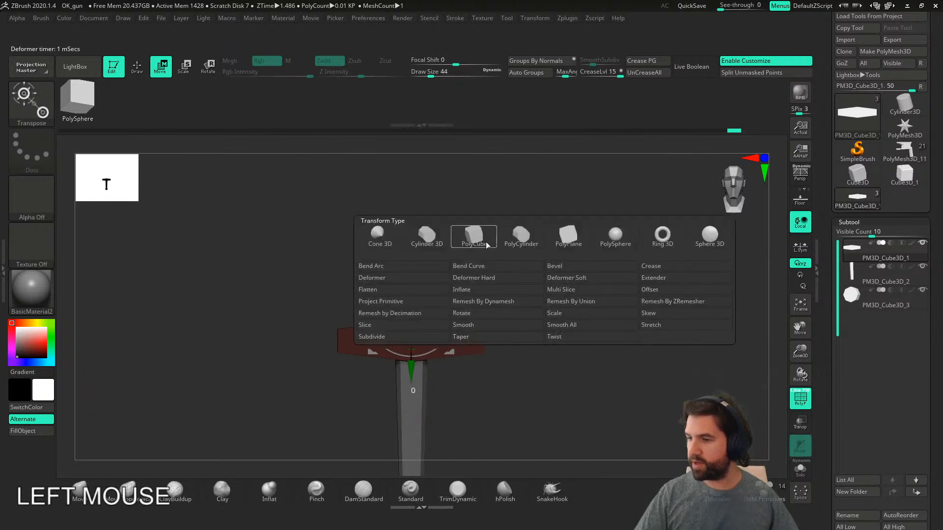
left_click(471, 236)
right_click_drag(528, 278, 583, 395)
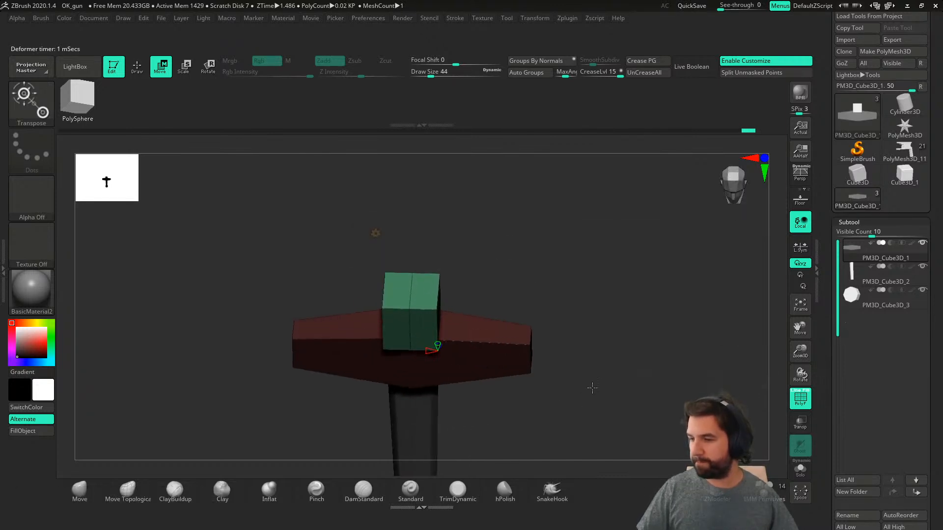
- Reduce the cube to a single division along X and rotate it into a diamond orientation over the bar
left_click(431, 350)
mouse_move(515, 320)
right_mouse_down()
mouse_move(476, 339)
mouse_move(513, 330)
right_mouse_up()
right_click_drag(567, 307, 518, 404)
key("w")
right_click_drag(499, 358, 431, 374)
left_click_drag(430, 375, 457, 348, "shift")
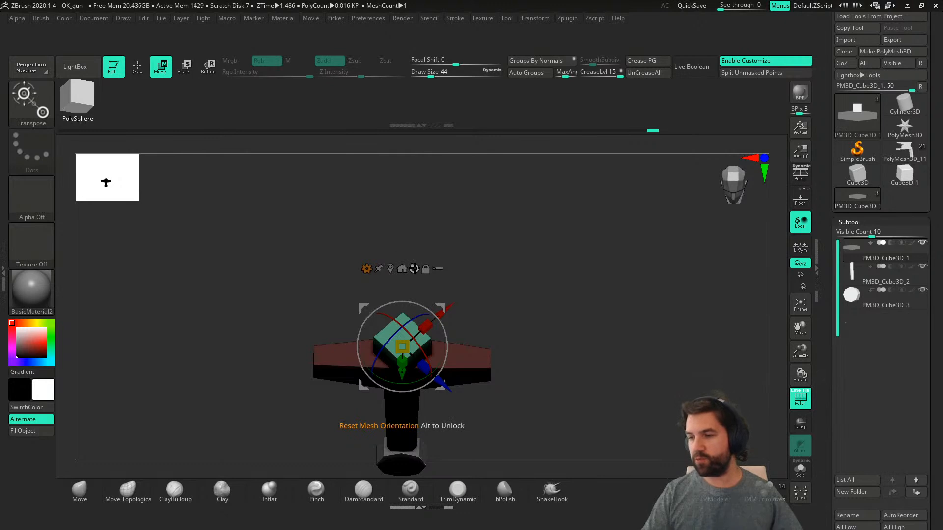
- Reset only the gizmo's orientation so the rotated cube keeps its diamond angle
left_click(414, 269)
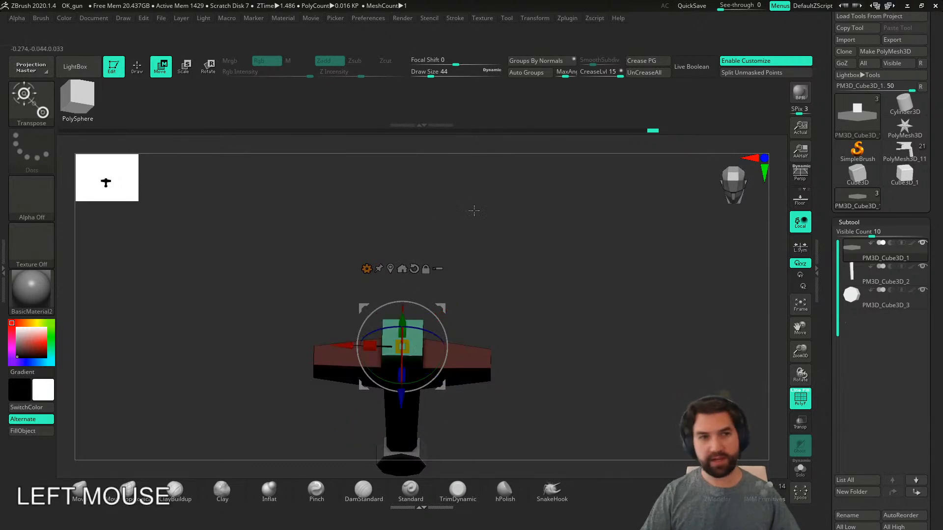
key("ctrl+z")
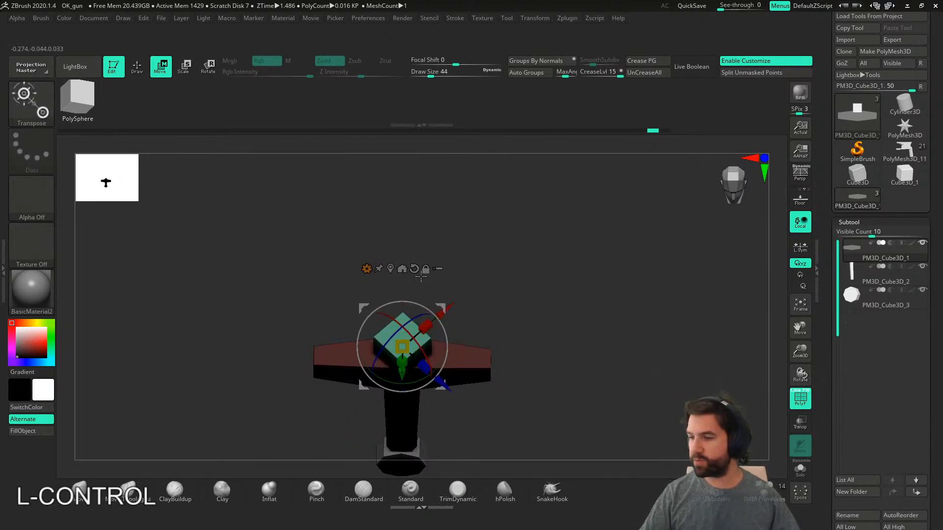
key("alt")
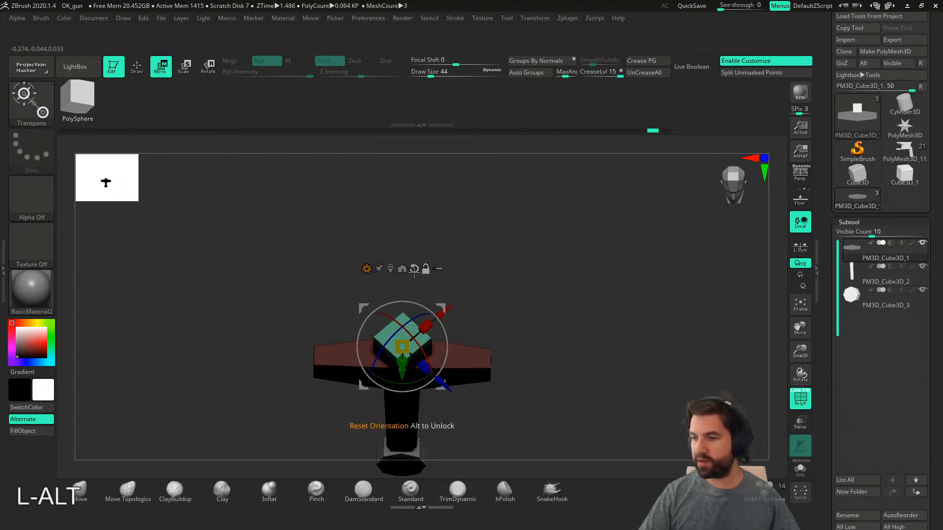
left_click(414, 268, "alt")
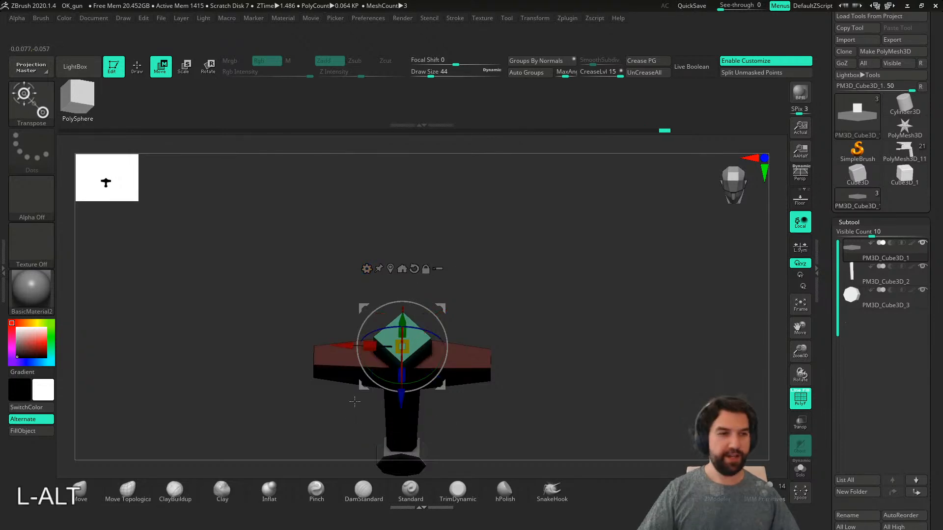
- Scale the rotated cube along its horizontal axes to shape the blade's diamond cross-section
right_click_drag(467, 393, 447, 444)
left_click_drag(375, 351, 398, 349)
right_click_drag(441, 363, 373, 353, "shift")
left_click_drag(369, 352, 371, 352)
- Mask everything except the cube's top end and pull that end upward to form a long blade
right_click_drag(457, 351, 466, 303)
left_click_drag(506, 315, 541, 335, "ctrl")
mouse_move(324, 280)
left_mouse_down("ctrl")
mouse_move(374, 353)
mouse_move(345, 315)
left_mouse_up("ctrl")
left_click(504, 351, "ctrl")
right_click_drag(501, 351, 447, 329, "alt")
left_click_drag(410, 291, 408, 129)
right_click_drag(447, 256, 429, 247, "alt")
left_click_drag(392, 224, 594, 230, "alt")
key("ctrl+z")
mouse_move(593, 304)
left_mouse_down()
mouse_move(583, 298)
mouse_move(579, 313)
left_mouse_up()
key("ctrl+z")
key("ctrl+z")
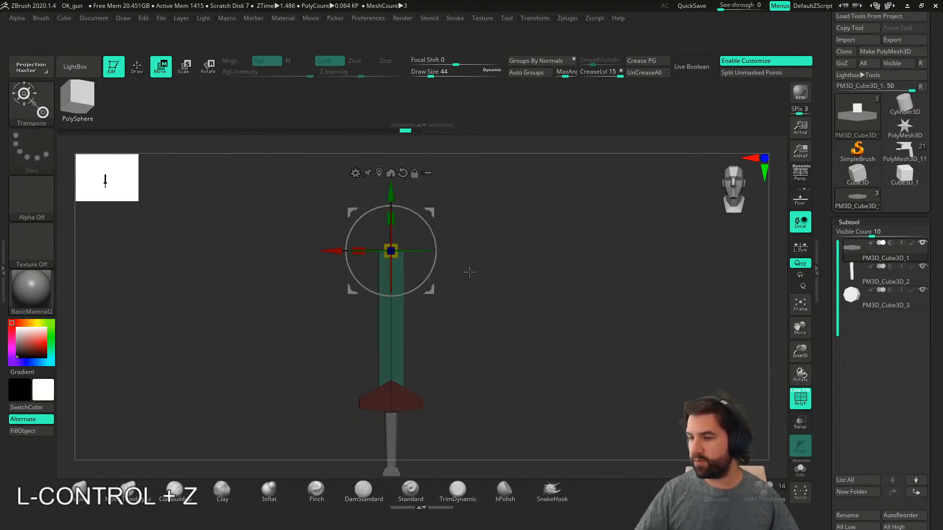
- Extend the blade's upper end, scale it down slightly for a taper, and clear the mask
left_click_drag(391, 189, 391, 165)
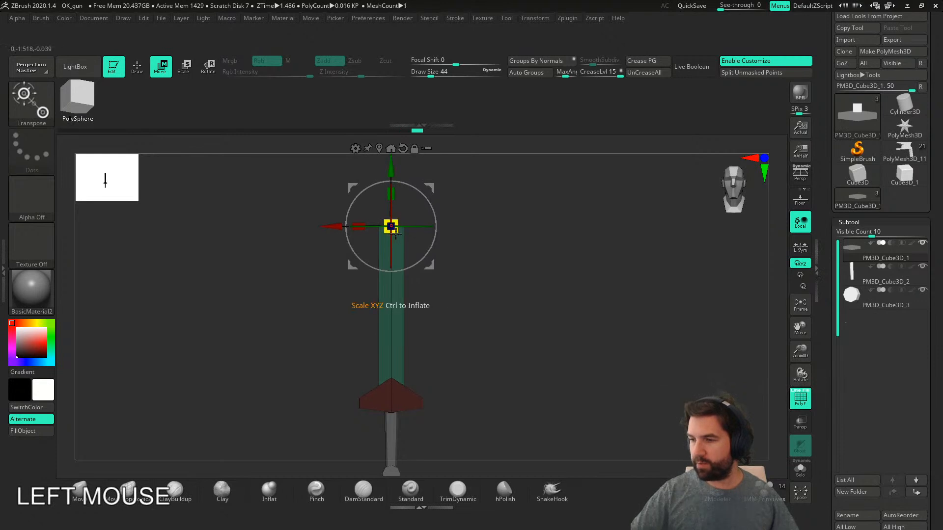
left_click_drag(392, 231, 389, 229)
right_click_drag(389, 229, 486, 389, "alt")
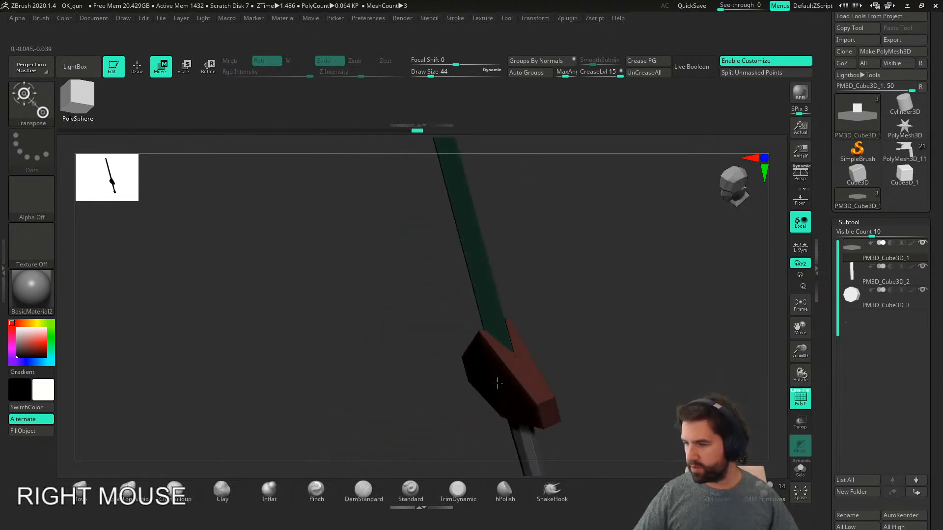
left_click_drag(570, 345, 571, 371, "ctrl")
- Zoom in on the blade's tip, switch to the ZModeler brush, and examine its polygon and edge actions
right_click_drag(570, 370, 473, 346)
right_click_drag(510, 369, 472, 468)
right_click_drag(465, 344, 491, 356)
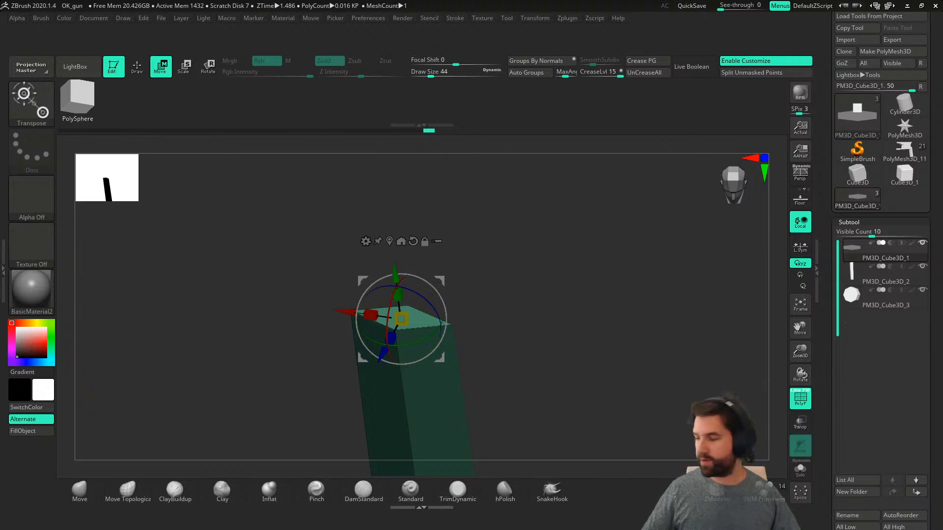
key("q")
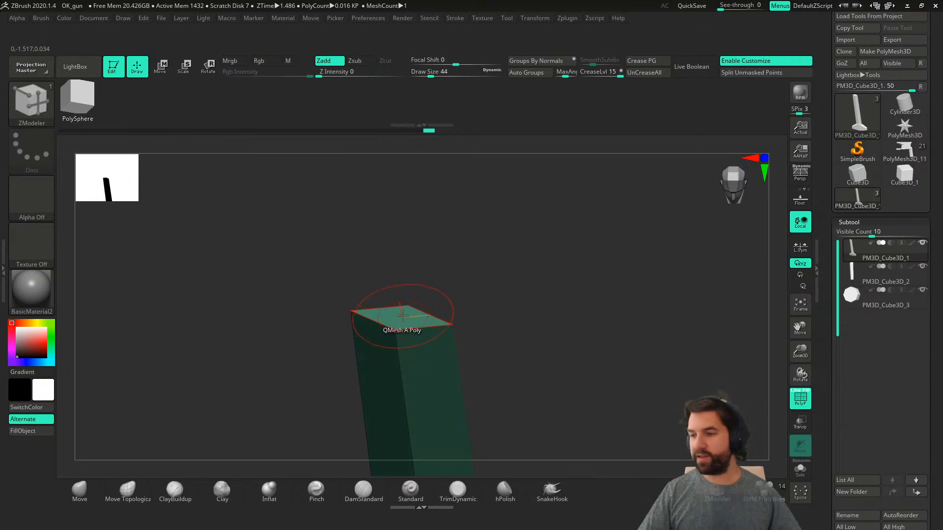
key("space")
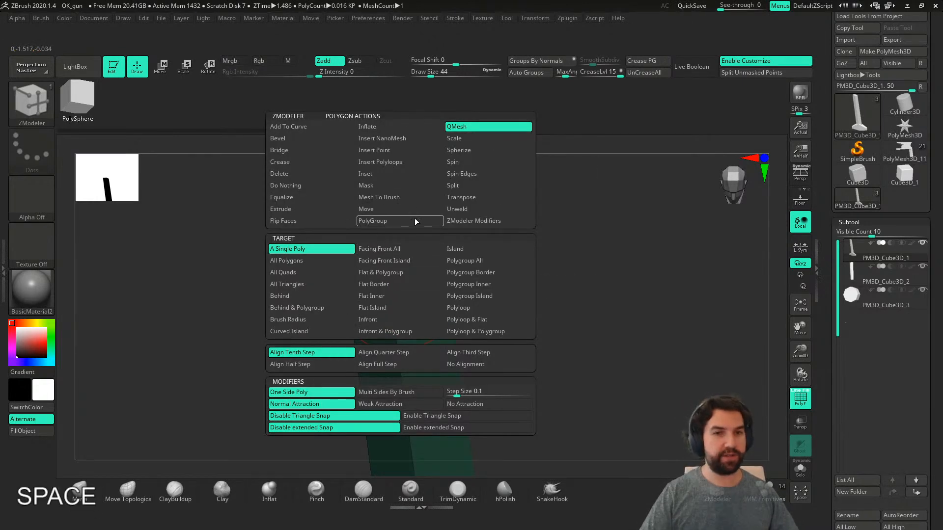
key("space")
key("space")
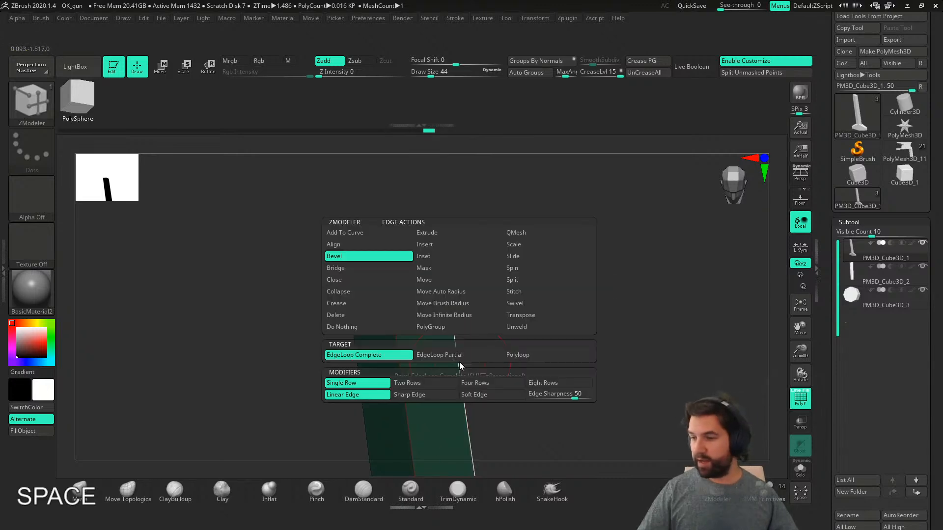
key("space")
key("space")
key("space")
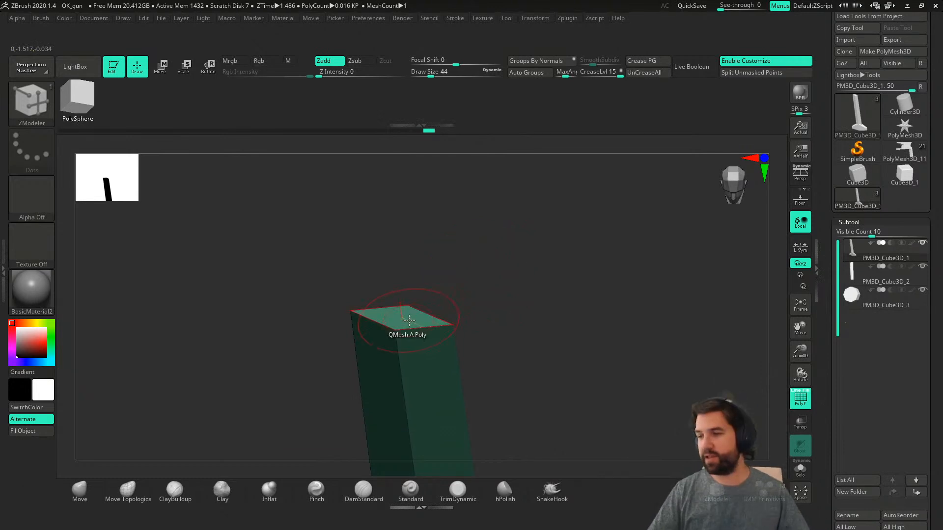
- Review the ZModeler polygon actions available for the blade's top face
key("space")
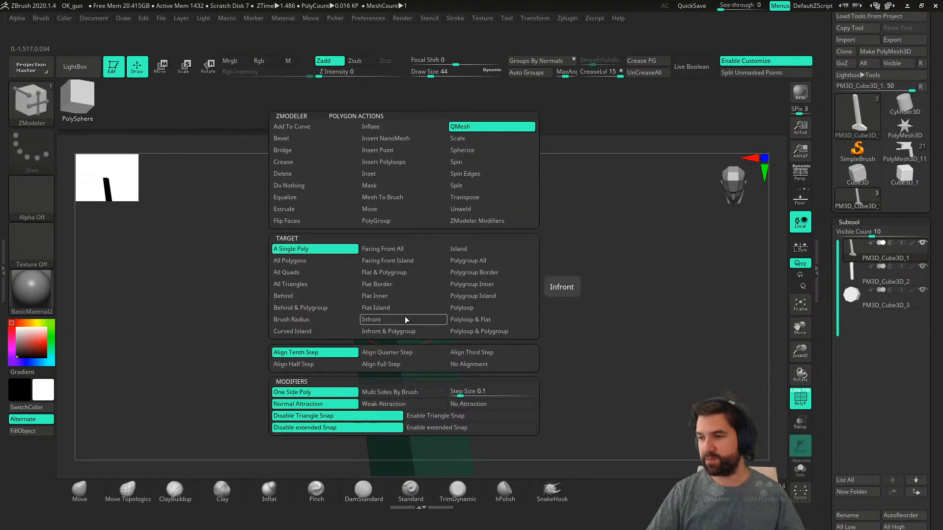
left_click(464, 203)
right_click_drag(431, 259, 469, 355)
key("space")
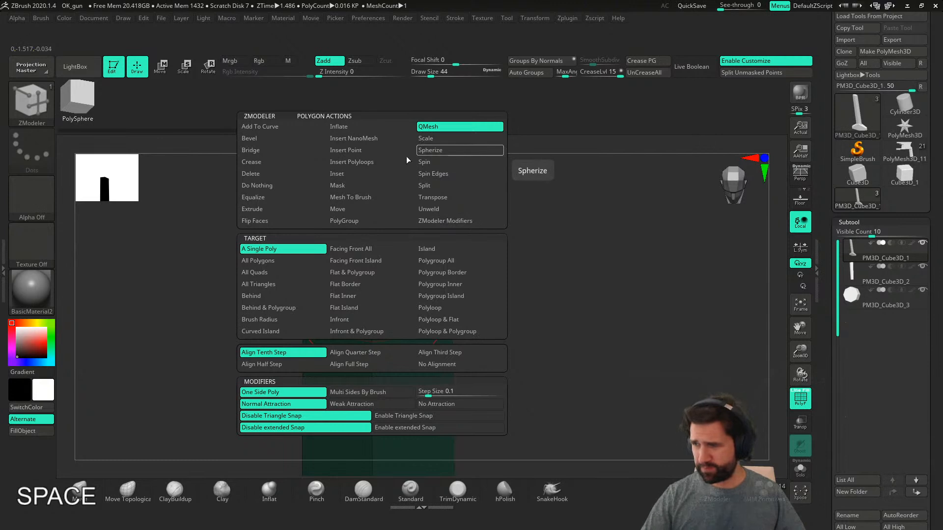
left_click(364, 221)
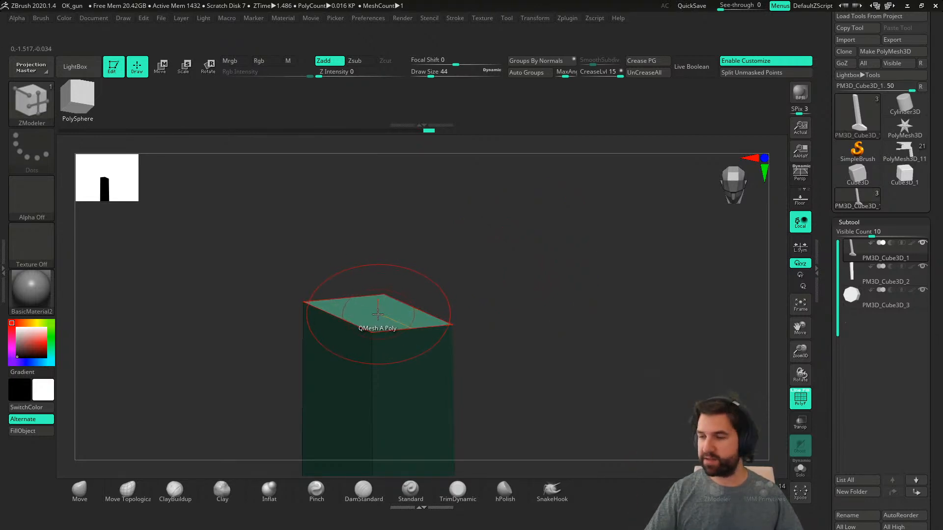
- Try the Split polygon action on the blade's top face and undo it
key("space")
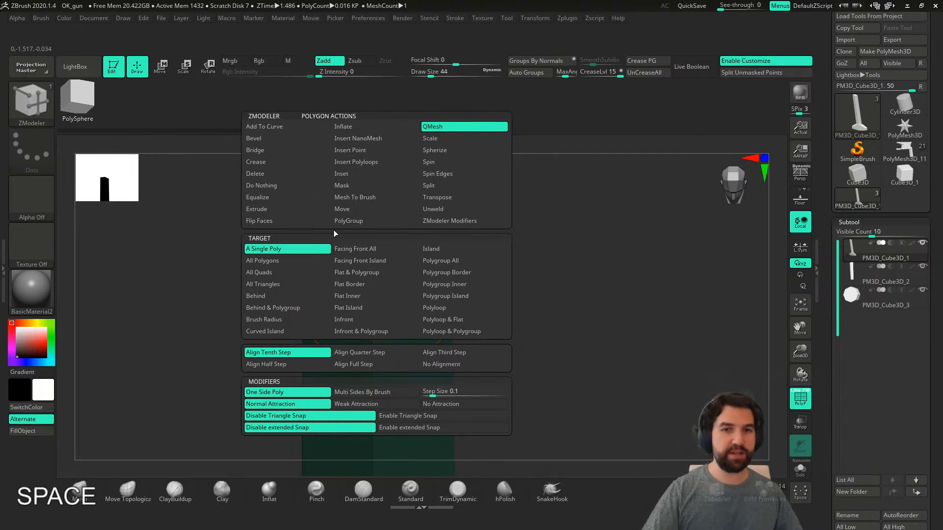
key("space")
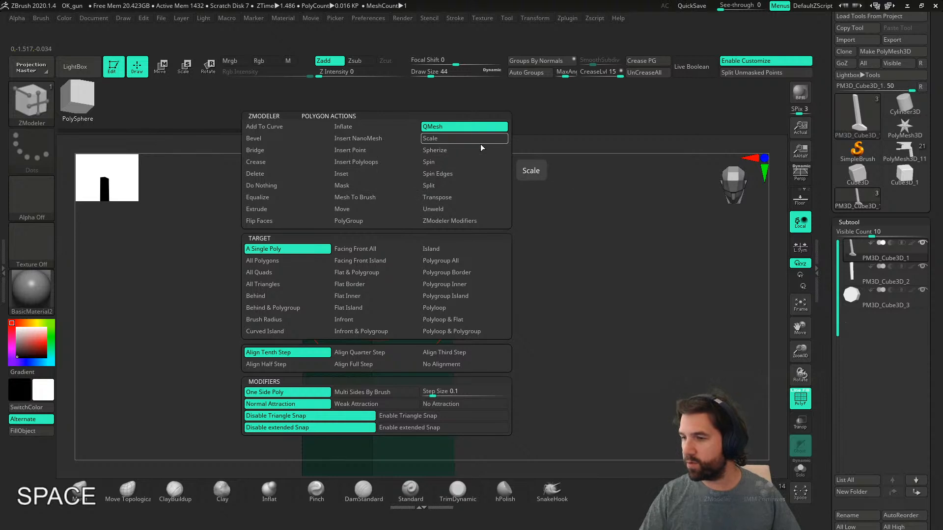
left_click(444, 187)
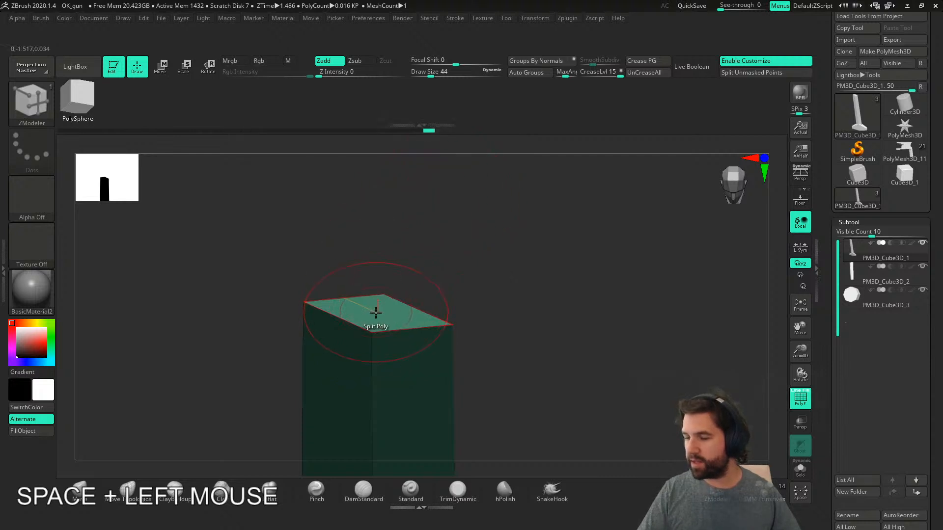
left_click(377, 313)
right_click_drag(421, 335, 406, 354)
key("ctrl+z")
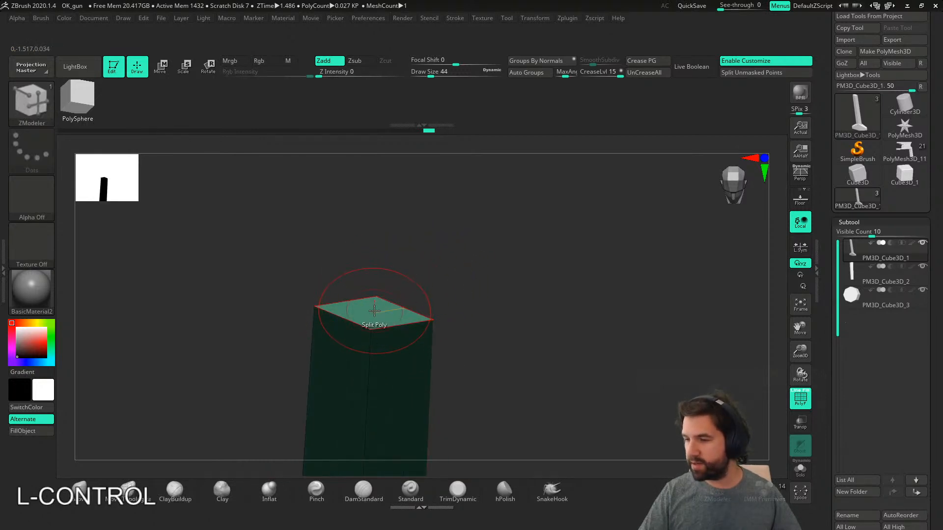
- Switch the polygon action to Insert Point and try adding a centre point to the blade's top face
key("space")
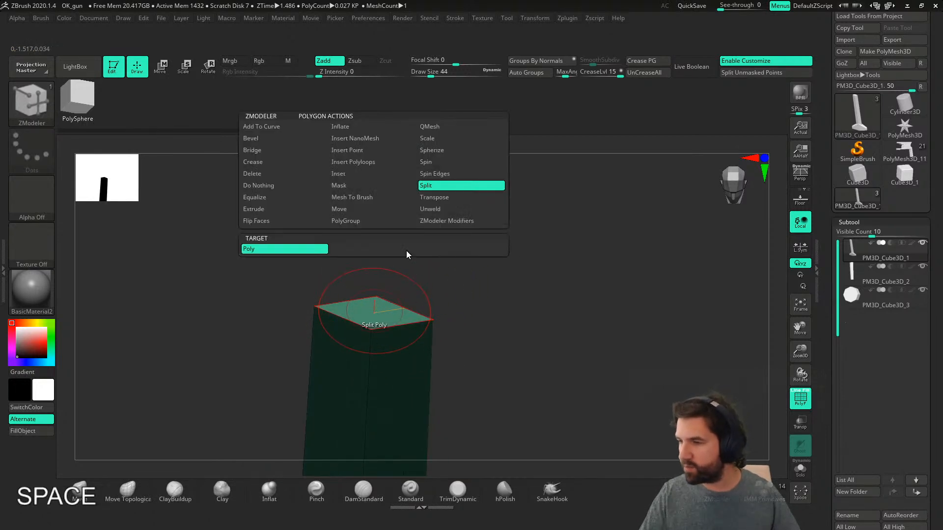
left_click(361, 151)
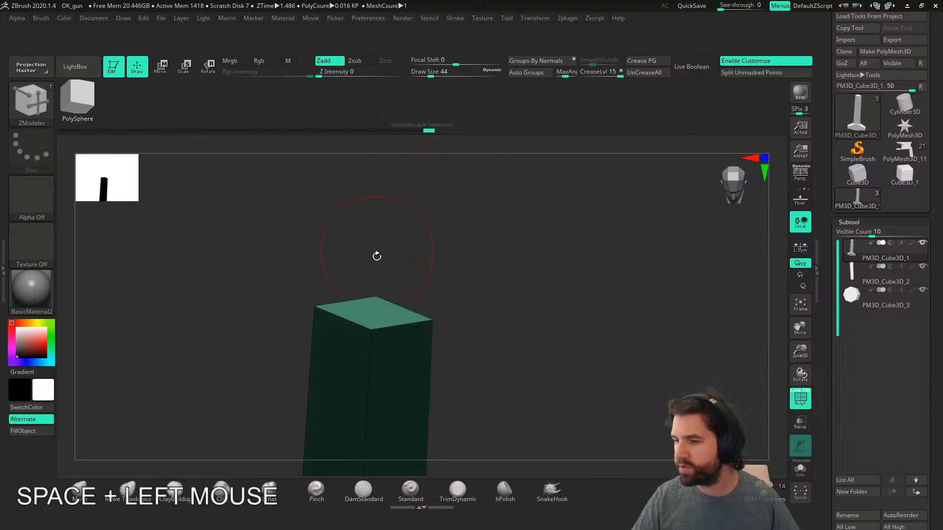
left_click(374, 313)
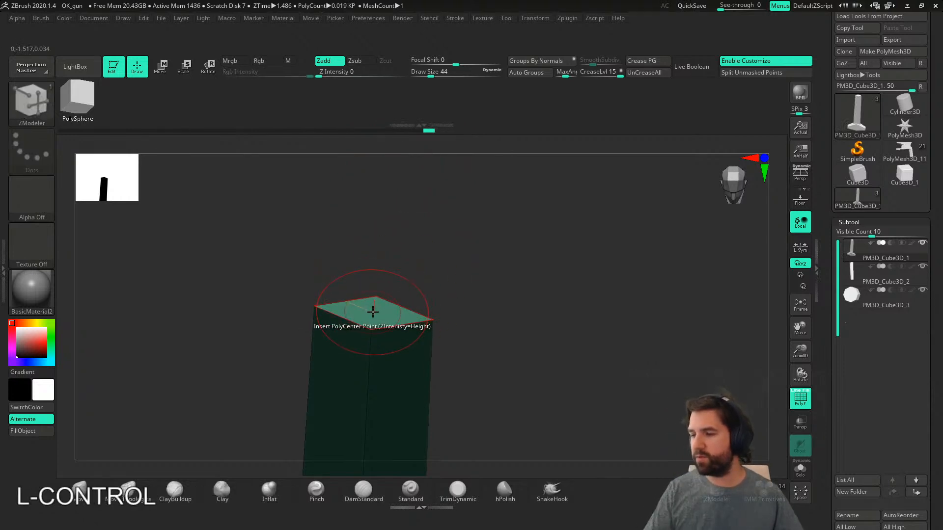
key("ctrl+z")
key("space")
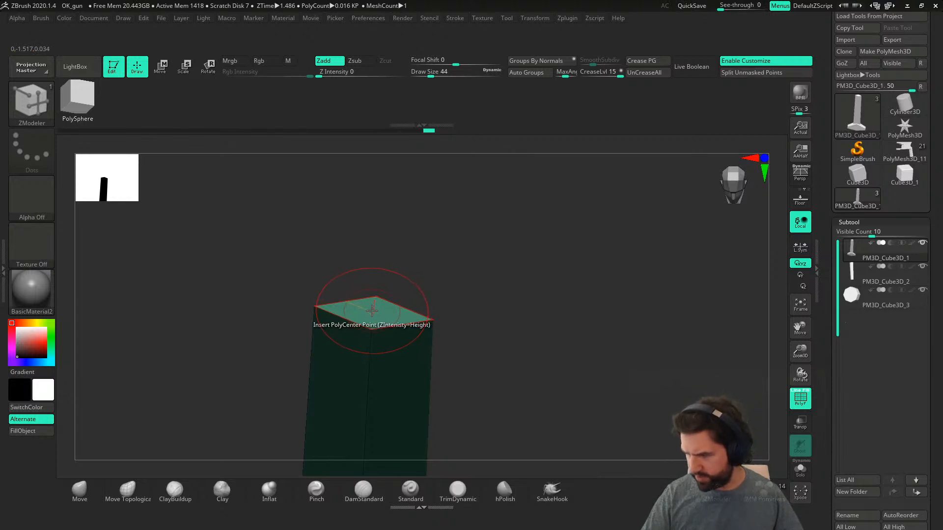
left_click(376, 312)
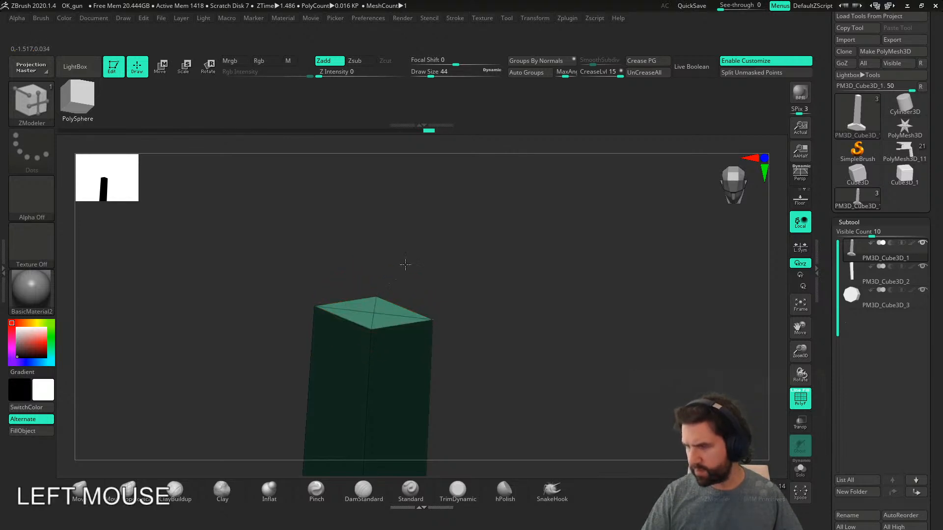
key("ctrl")
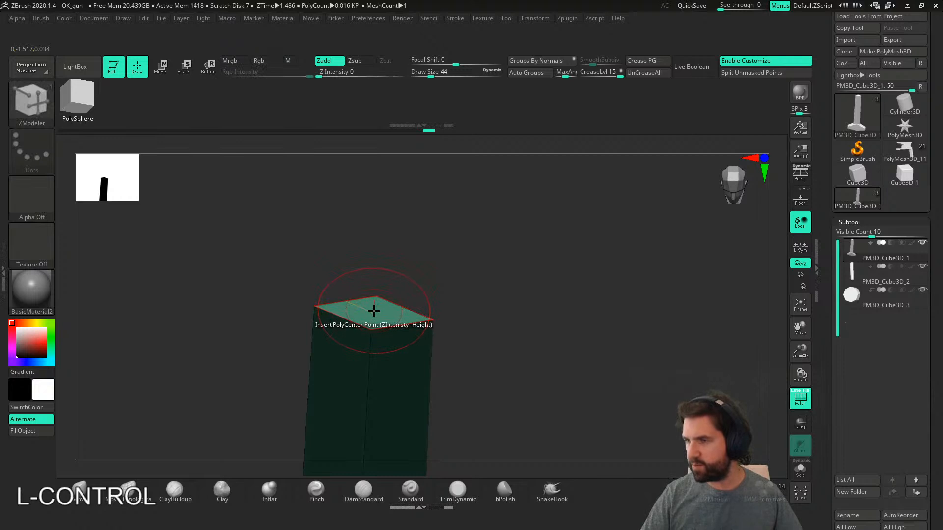
- Try inserting a raised centre point on the blade's top face with Z Intensity 54, and undo it
left_click_drag(327, 74, 381, 73)
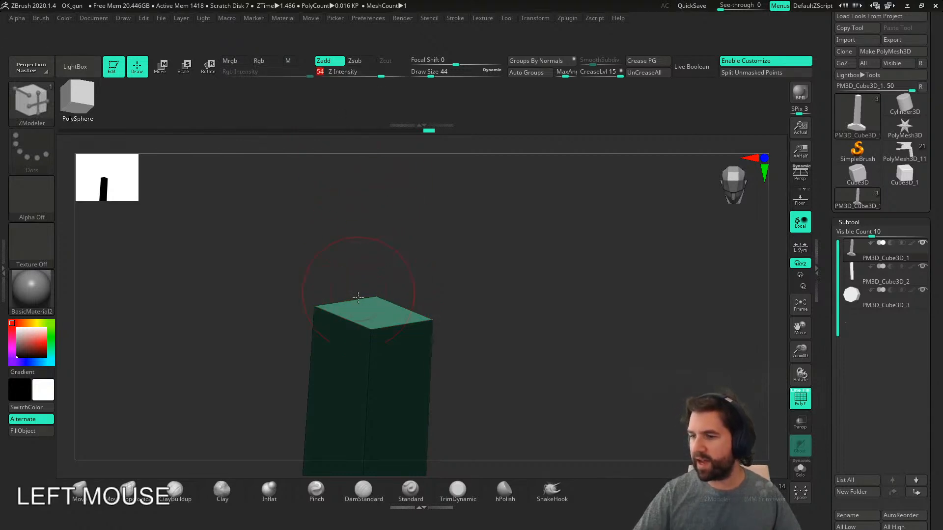
left_click(375, 310)
left_click_drag(445, 330, 426, 344)
key("ctrl+z")
mouse_move(425, 344)
right_mouse_down()
mouse_move(400, 289)
mouse_move(406, 301)
mouse_move(446, 288)
right_mouse_up()
left_click(351, 327)
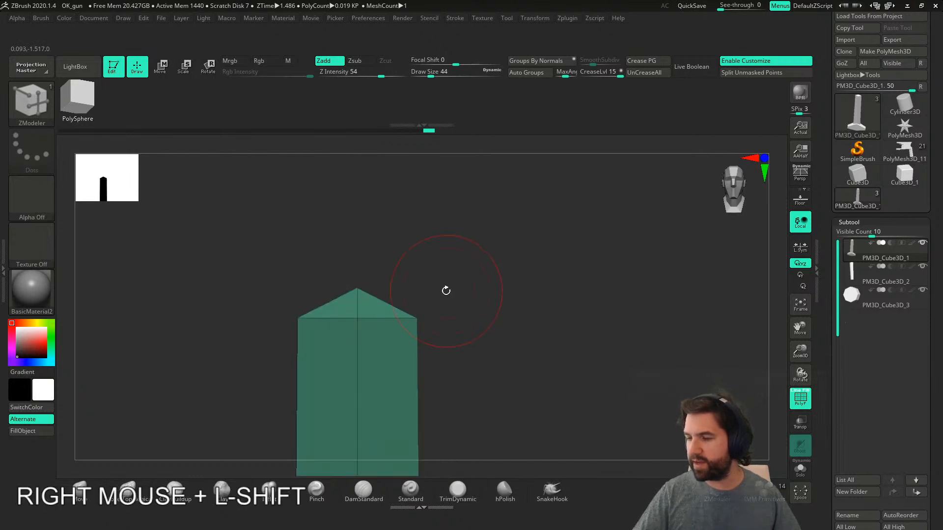
key("ctrl")
key("ctrl+z")
- Insert a raised centre point on the blade's top face with Z Intensity 100 to form a pyramidal tip
left_click_drag(381, 74, 407, 74)
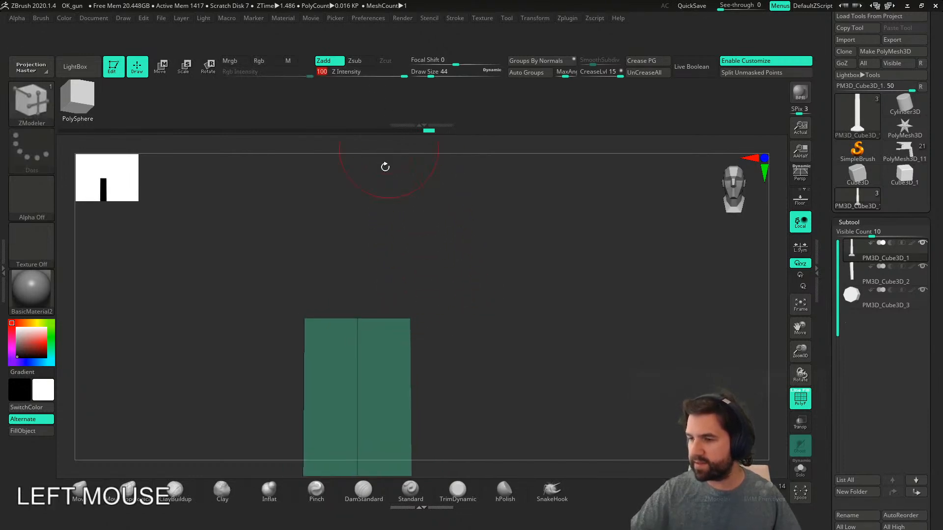
right_click_drag(399, 221, 388, 265)
left_click(366, 327)
left_click_drag(403, 74, 390, 77)
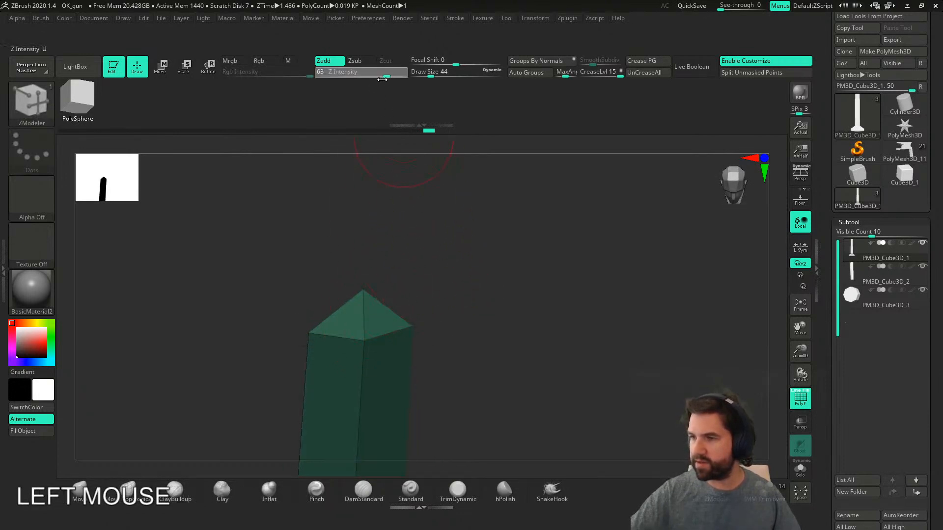
- Isolate the blade's tip point with a mask, move it upward to sharpen the tip, and clear the mask
right_click_drag(511, 346, 499, 295, "shift")
mouse_move(467, 388)
right_mouse_down("alt")
mouse_move(461, 273)
mouse_move(335, 234)
mouse_move(399, 380)
right_mouse_up("alt")
left_click_drag(341, 281, 379, 288, "ctrl")
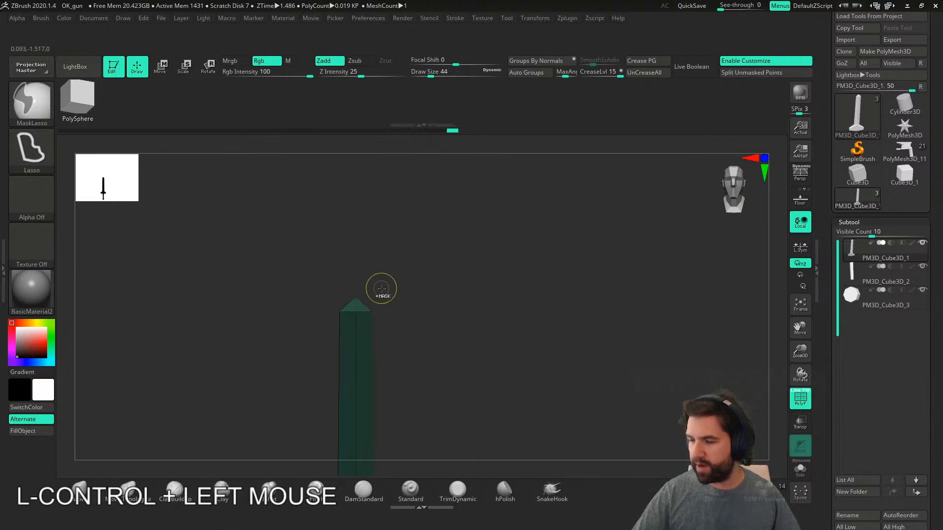
key("w")
left_click_drag(356, 252, 355, 235)
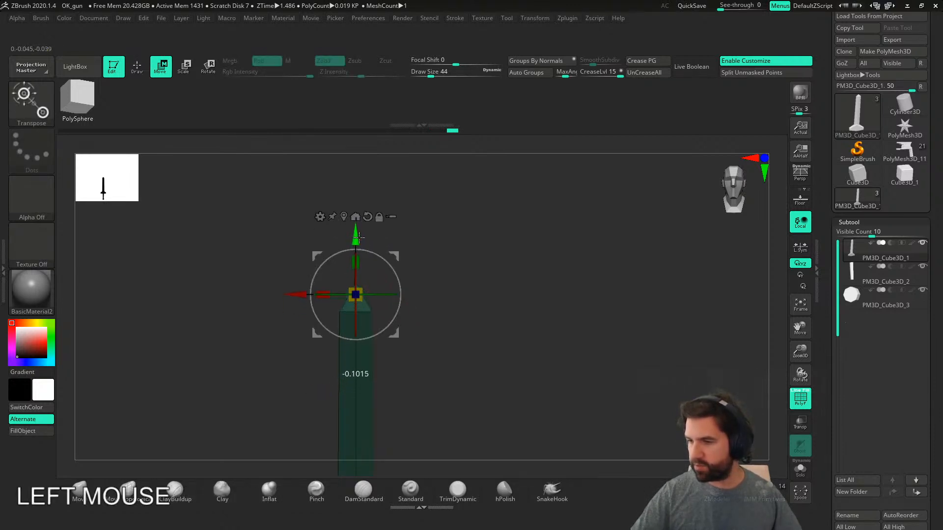
left_click_drag(459, 319, 484, 361, "ctrl")
- Split the combined blade and guard subtool into separate parts
right_click_drag(486, 368, 640, 359)
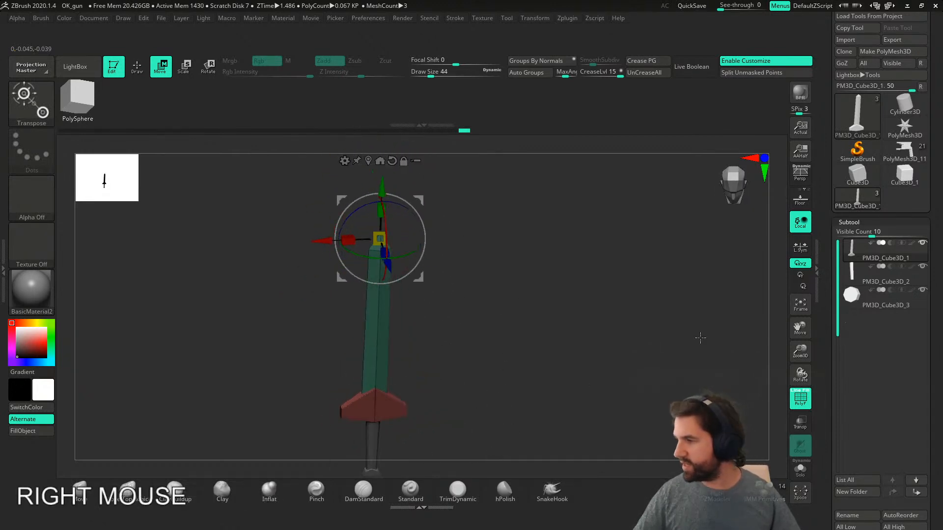
left_click_drag(827, 380, 834, 294)
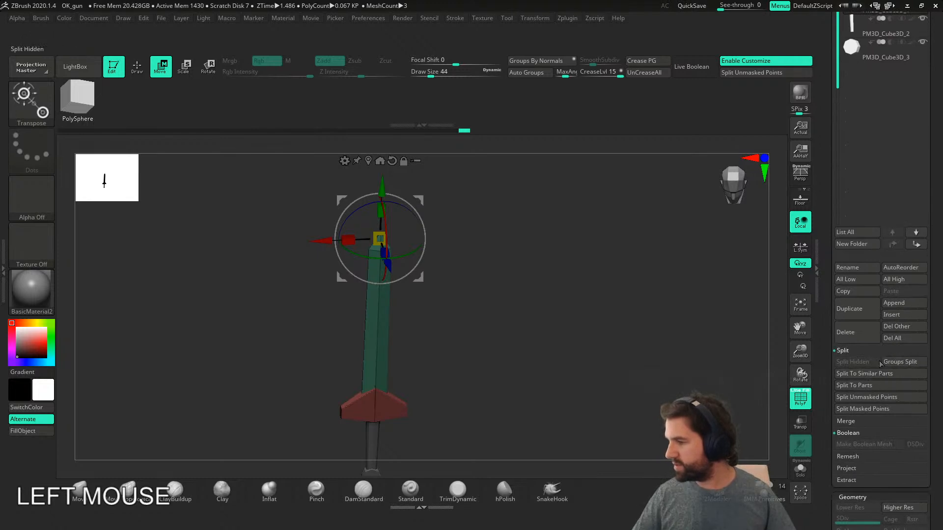
left_click(865, 386)
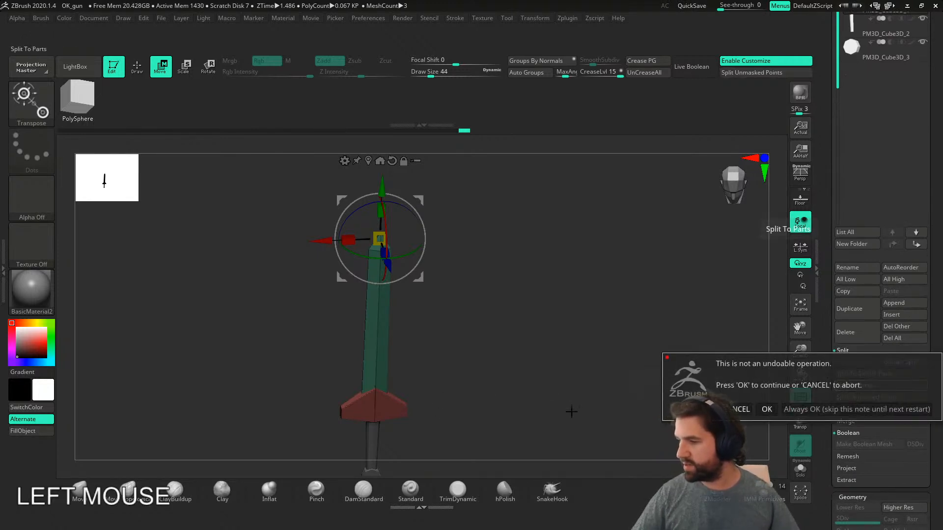
left_click(769, 407)
- Mask part of the guard, nudge the unmasked portion slightly upward, and clear the mask
right_click_drag(463, 377, 474, 294, "shift")
mouse_move(381, 242)
left_mouse_down("ctrl")
mouse_move(437, 321)
mouse_move(442, 305)
mouse_move(417, 295)
mouse_move(418, 311)
left_mouse_up("ctrl")
right_click_drag(464, 312, 470, 346, "alt")
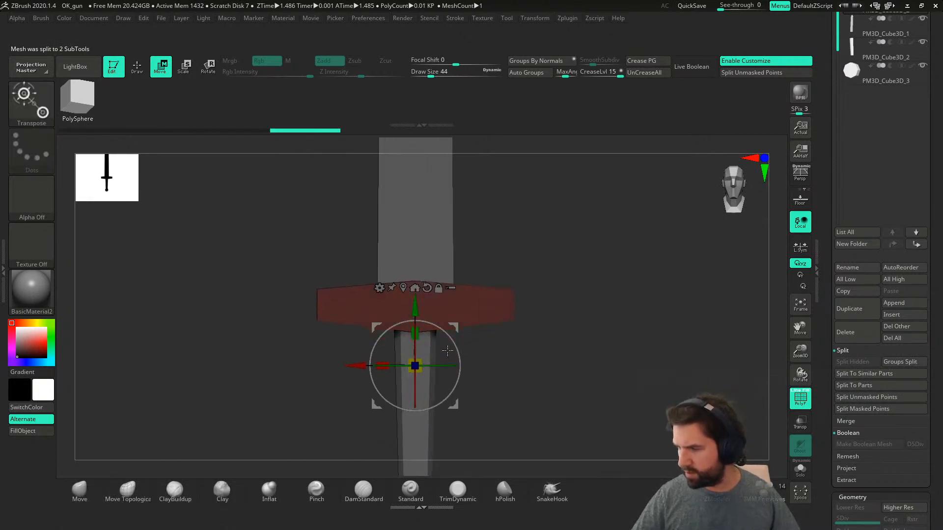
left_click_drag(414, 311, 414, 307)
left_click_drag(606, 332, 617, 343, "ctrl")
right_click_drag(617, 343, 609, 322, "ctrl")
right_click_drag(609, 322, 528, 346)
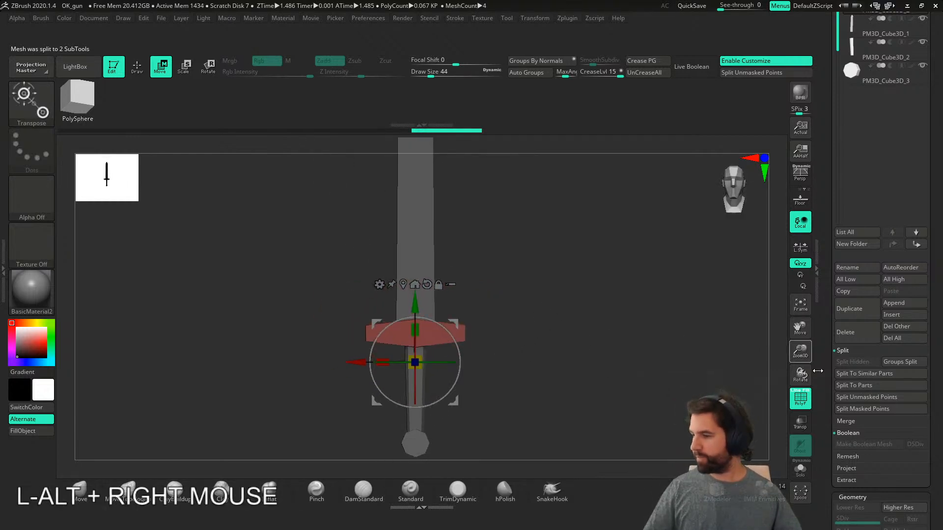
right_click_drag(791, 394, 615, 359, "alt")
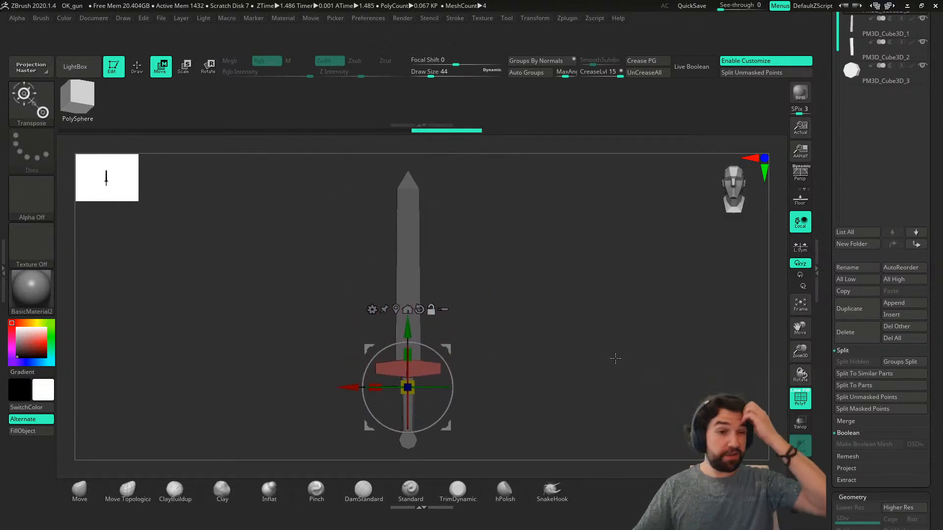
- Narrow the blade's width to about 0.79 scale, turn off the polyframe display, and return to Draw mode
left_click(404, 261, "alt")
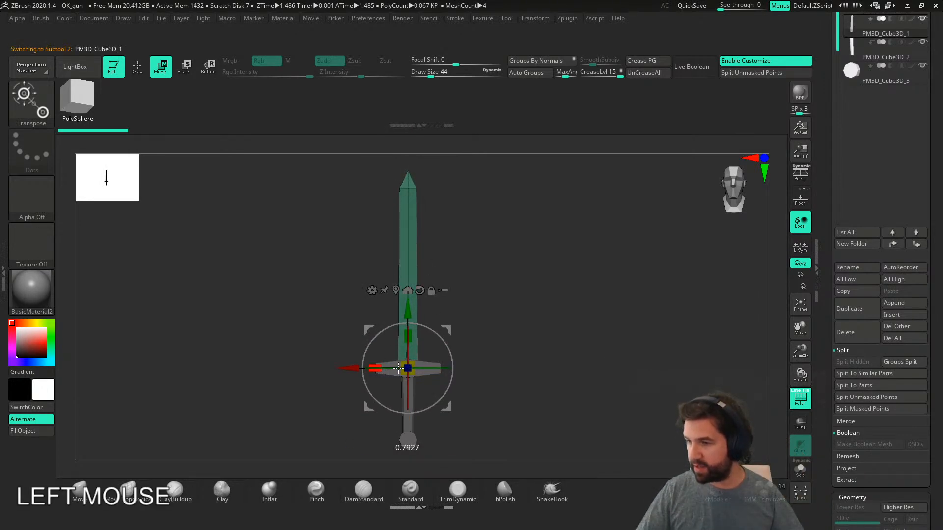
mouse_move(512, 311)
right_mouse_down("alt")
mouse_move(511, 398)
mouse_move(588, 377)
right_mouse_up("alt")
key("ctrl")
key("shift+f")
mouse_move(511, 389)
right_mouse_down()
mouse_move(489, 404)
mouse_move(511, 392)
right_mouse_up()
right_click_drag(402, 431, 460, 421, "alt")
key("q")
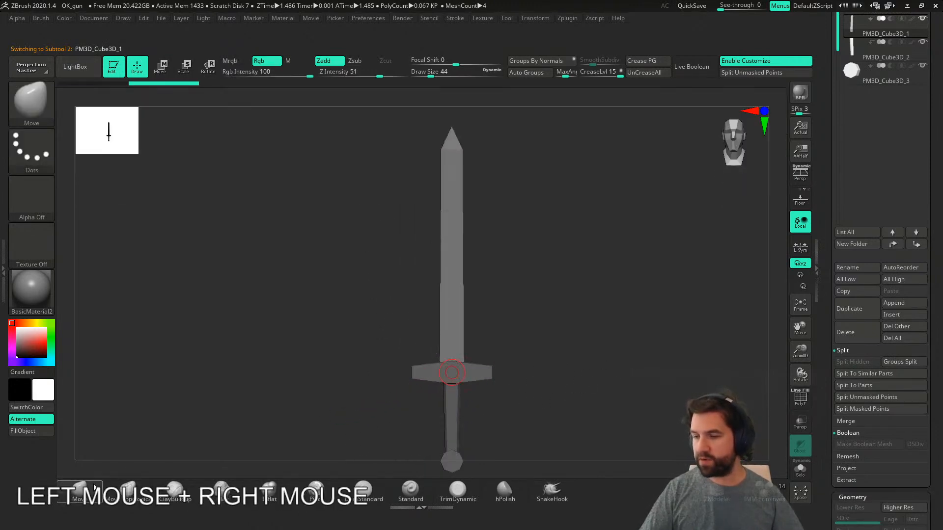
mouse_move(568, 375)
right_mouse_down()
mouse_move(497, 400)
mouse_move(565, 386)
mouse_move(483, 308)
mouse_move(516, 402)
mouse_move(516, 383)
mouse_move(437, 383)
right_mouse_up()
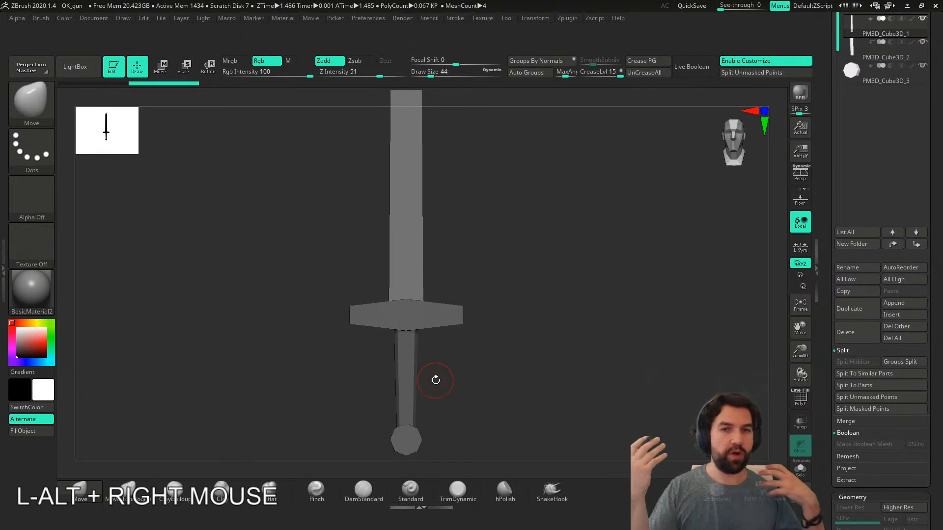
- Try subdividing the guard three times and undo the subdivisions
right_click_drag(439, 315, 485, 354)
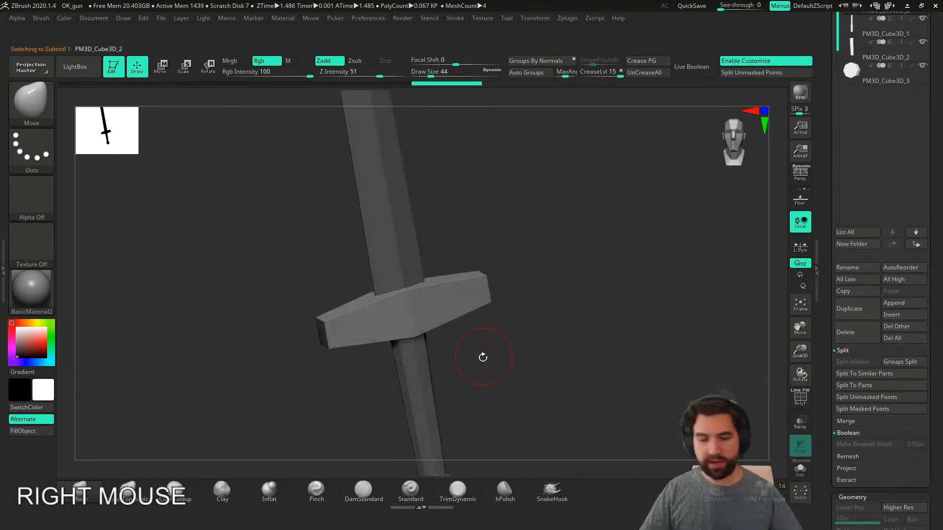
key("ctrl+d")
key("ctrl+d")
key("ctrl+d")
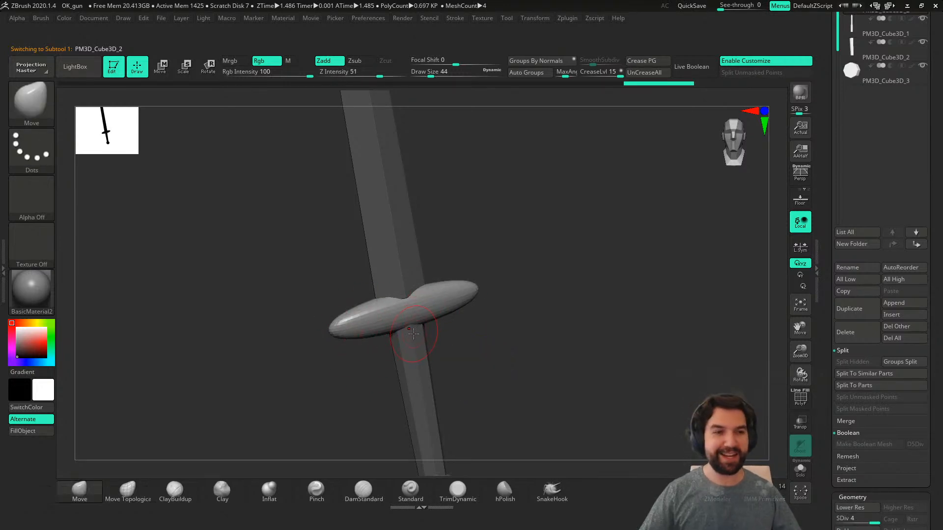
key("ctrl+z")
- Try subdividing the pommel up to subdivision level 4 and undo the subdivisions
right_click_drag(500, 361, 459, 351, "alt")
left_click(444, 404, "alt")
key("ctrl+d")
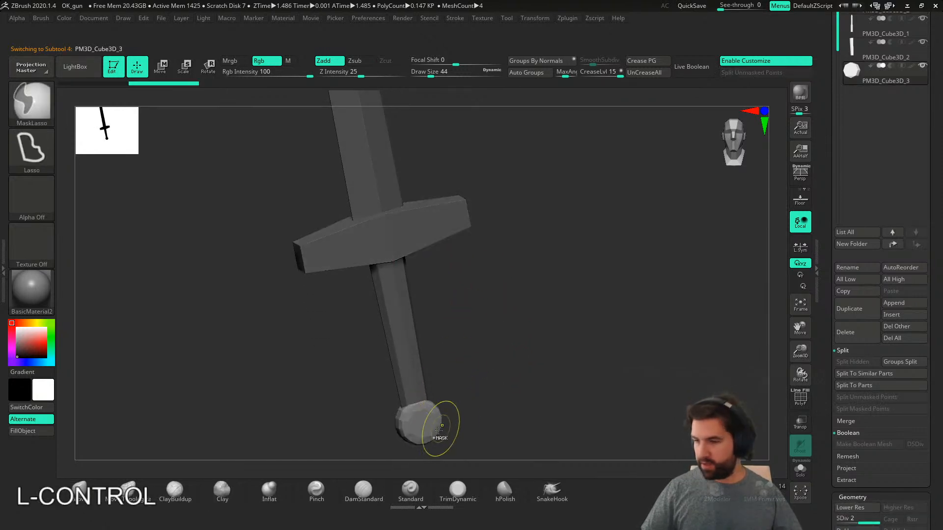
right_click_drag(422, 442, 430, 371)
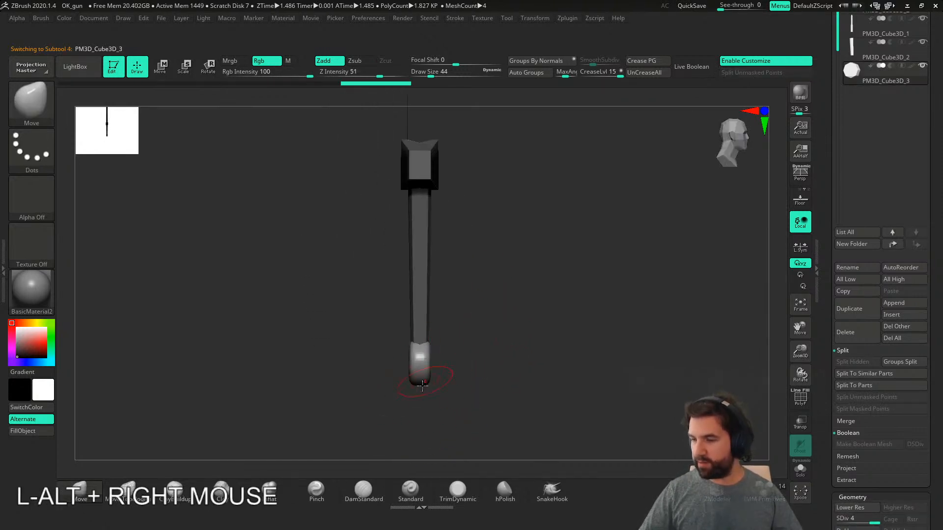
key("ctrl+z")
key("ctrl+z")
right_click_drag(524, 354, 486, 352, "shift")
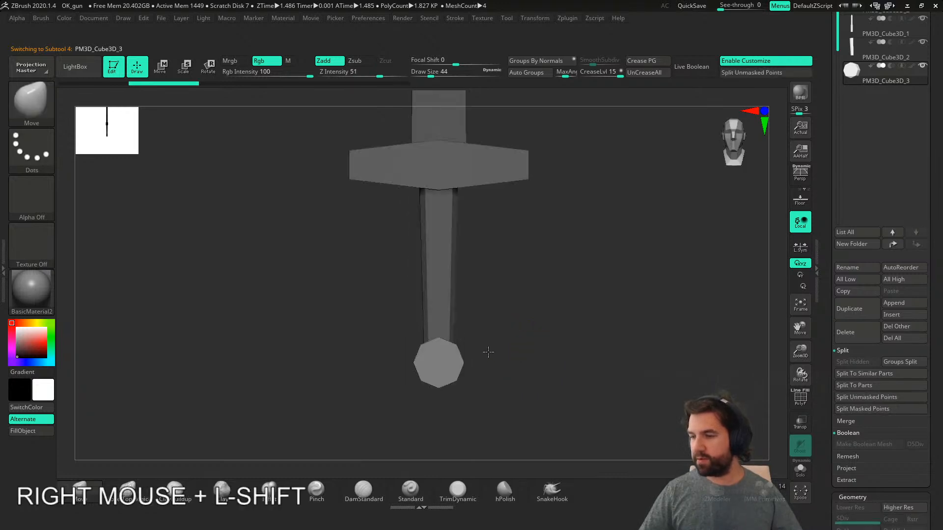
- Try subdividing the handle three times and bending its lower end with the Move brush, and undo everything
right_click_drag(460, 310, 493, 352, "ctrl")
key("ctrl+d")
key("ctrl+d")
key("ctrl+d")
left_click_drag(442, 324, 461, 330)
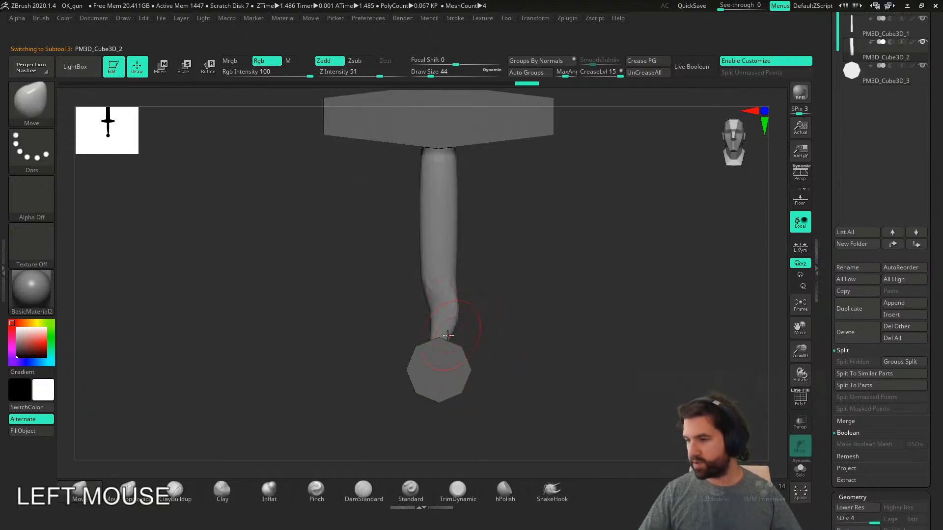
key("ctrl+z")
key("ctrl+z")
key("ctrl+z")
key("ctrl+z")
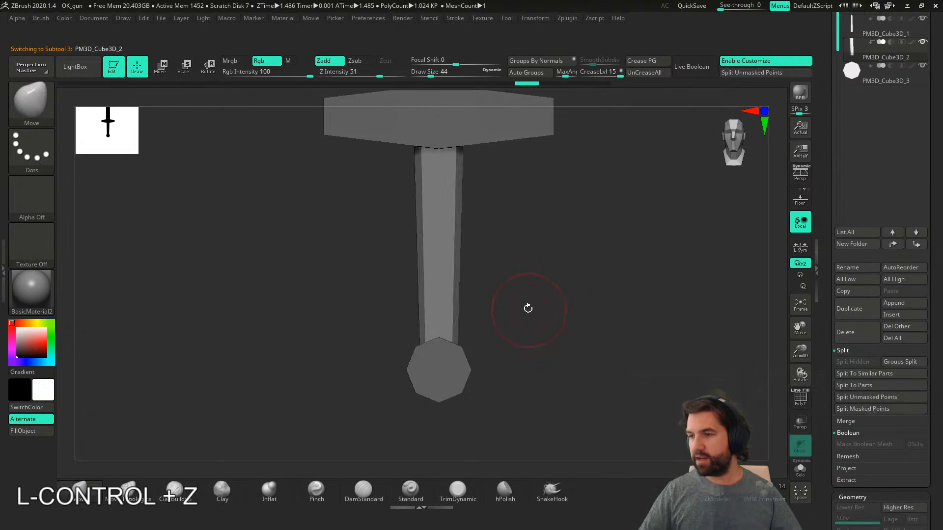
- Make the handle the active subtool and frame it together with the guard and pommel
right_click_drag(531, 314, 479, 348, "alt")
right_click_drag(476, 202, 404, 376, "alt")
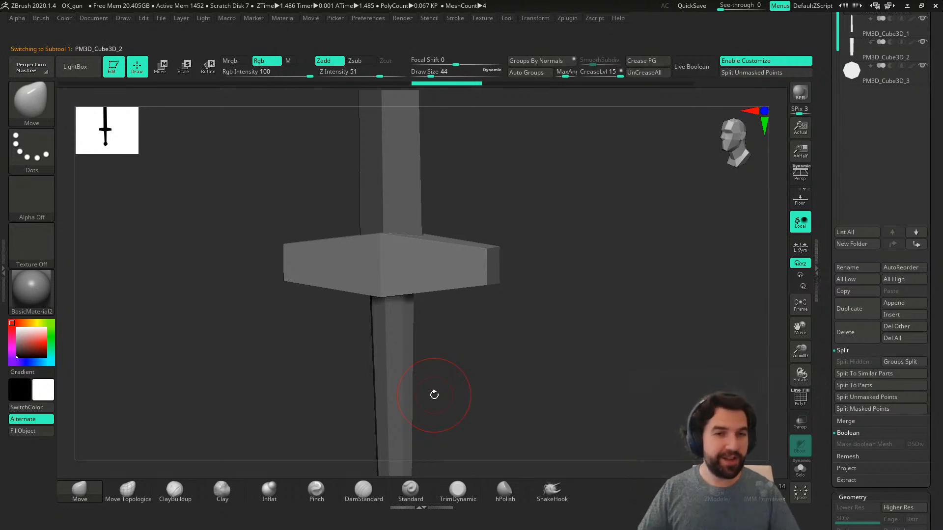
right_click_drag(434, 395, 444, 350)
left_click(416, 360, "alt")
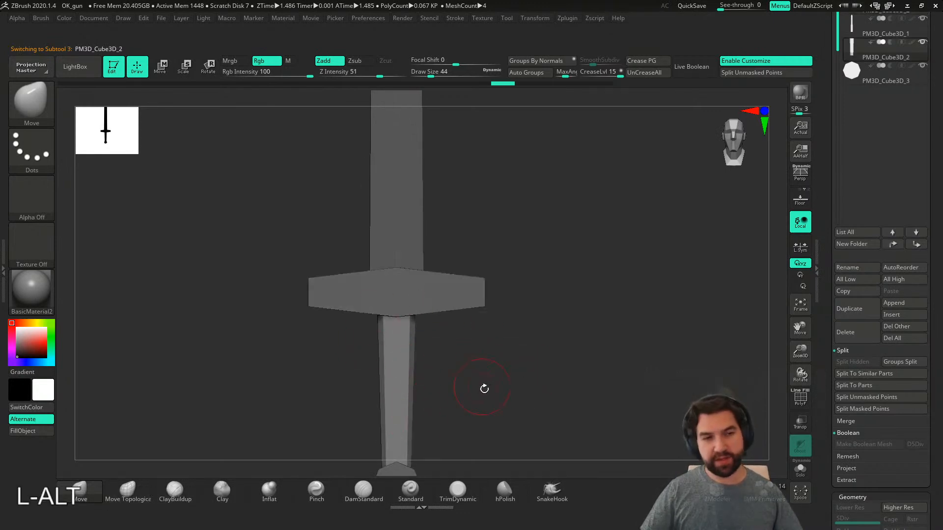
right_click_drag(480, 385, 403, 387, "alt")
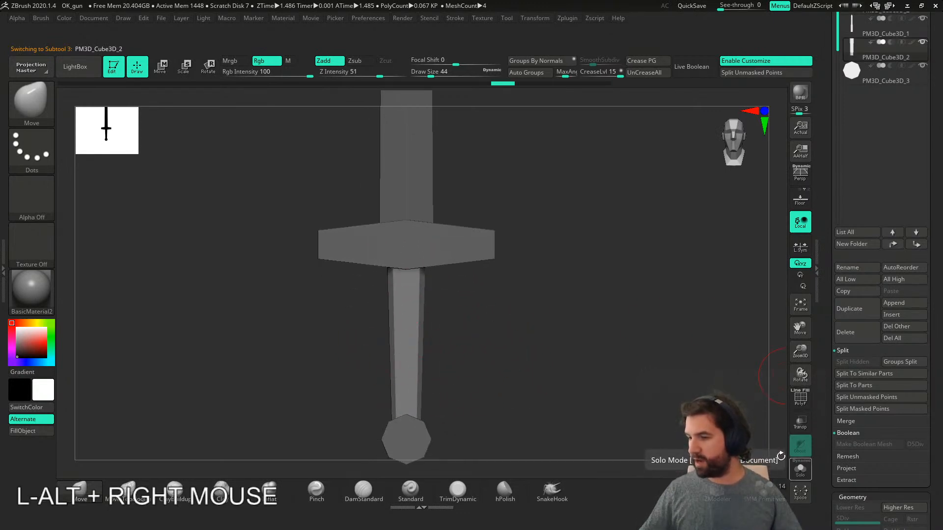
- Isolate the handle with its polyframe shown and preview it with dynamic subdivision
left_click(801, 470)
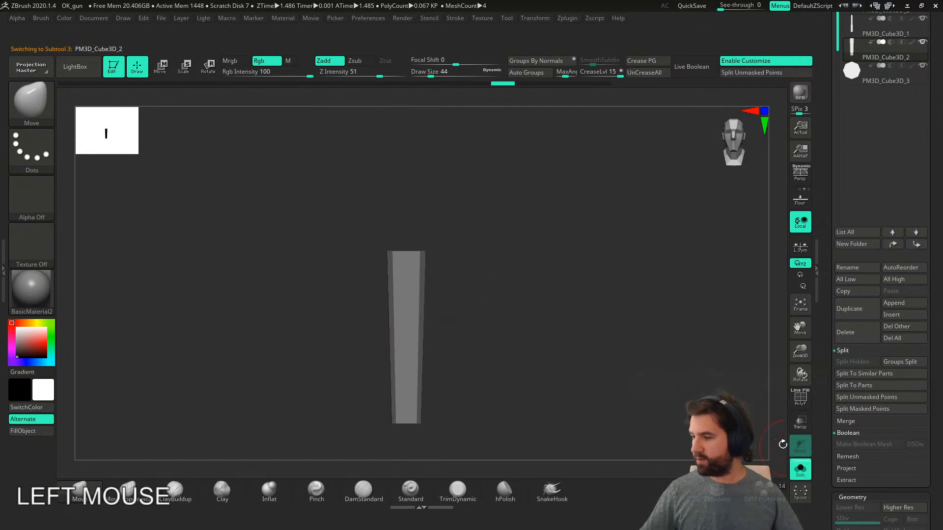
right_click_drag(534, 365, 504, 391)
right_click_drag(401, 244, 400, 404)
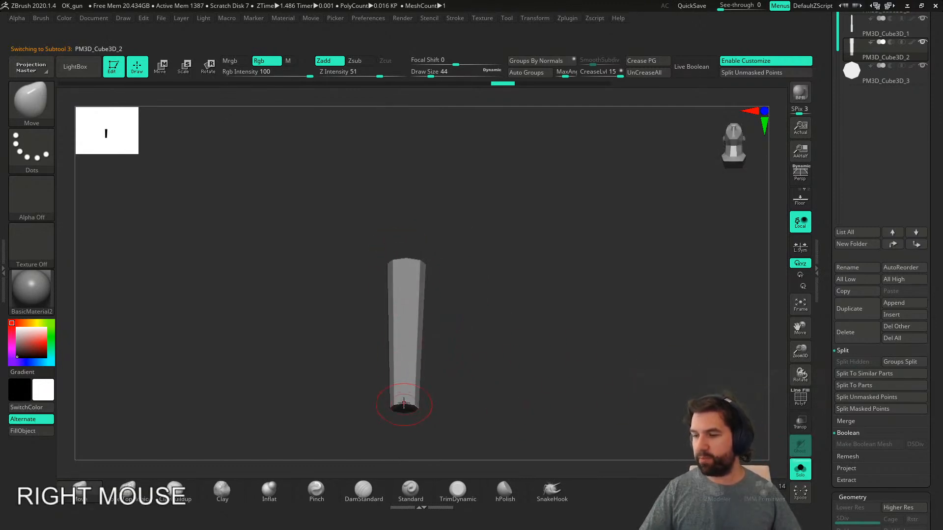
right_click_drag(467, 329, 529, 348, "alt")
key("shift+f")
key("d")
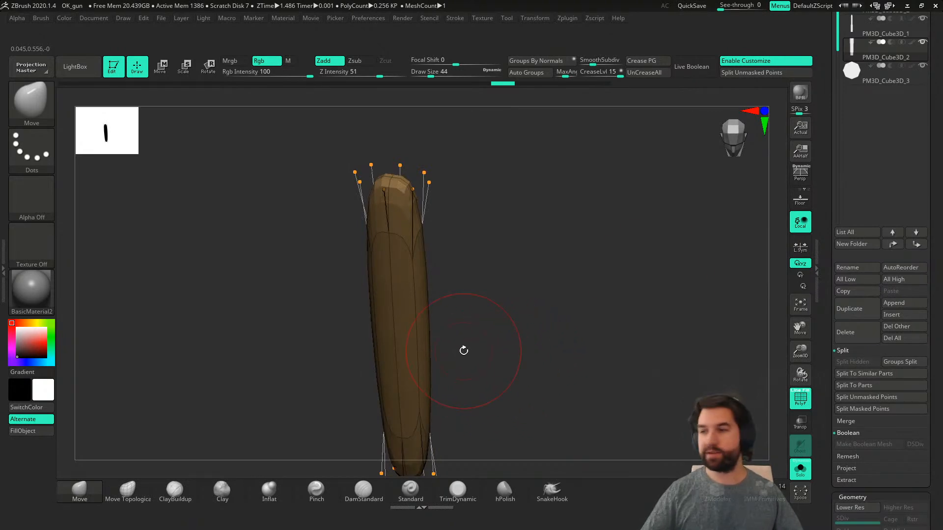
key("shift+d")
right_click_drag(506, 337, 501, 315, "shift")
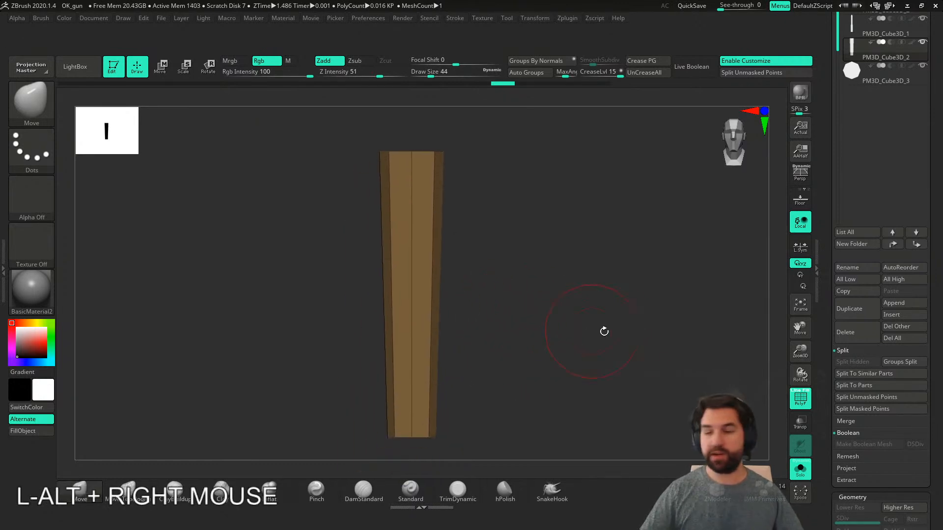
- Try dividing the handle to subdivision level 2 and undo the division
left_click_drag(838, 462, 860, 338)
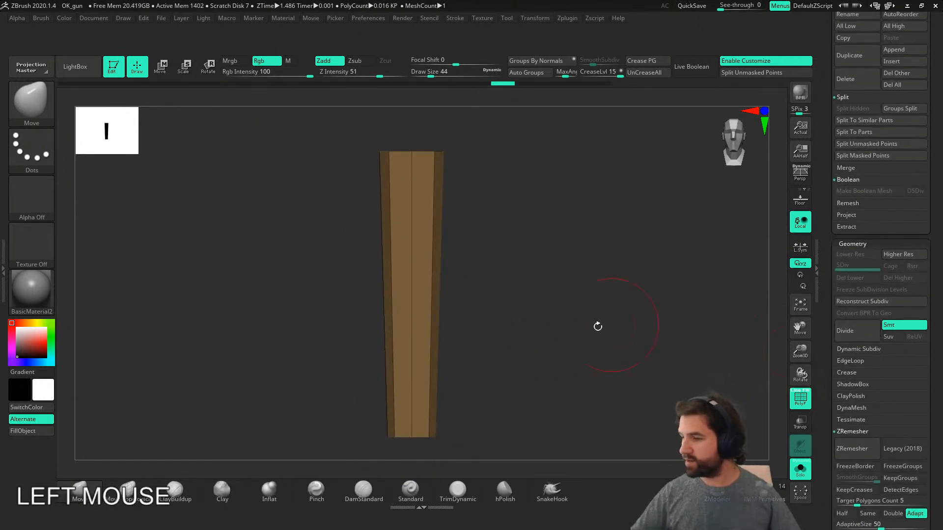
key("ctrl+d")
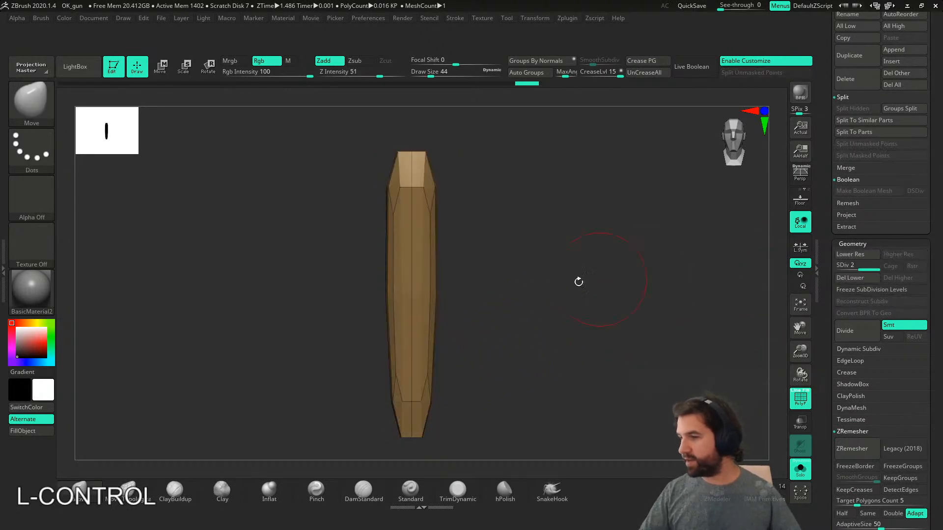
right_click_drag(484, 296, 390, 316)
key("d")
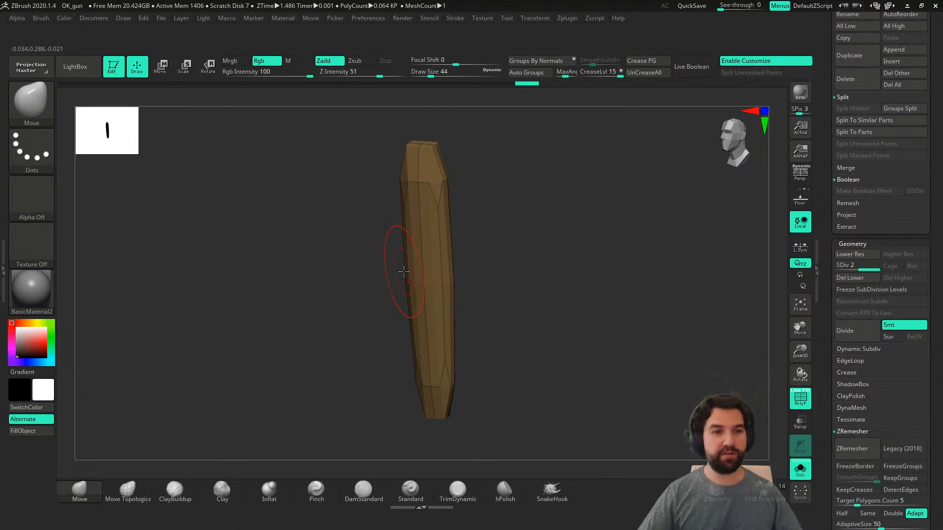
left_click(847, 268)
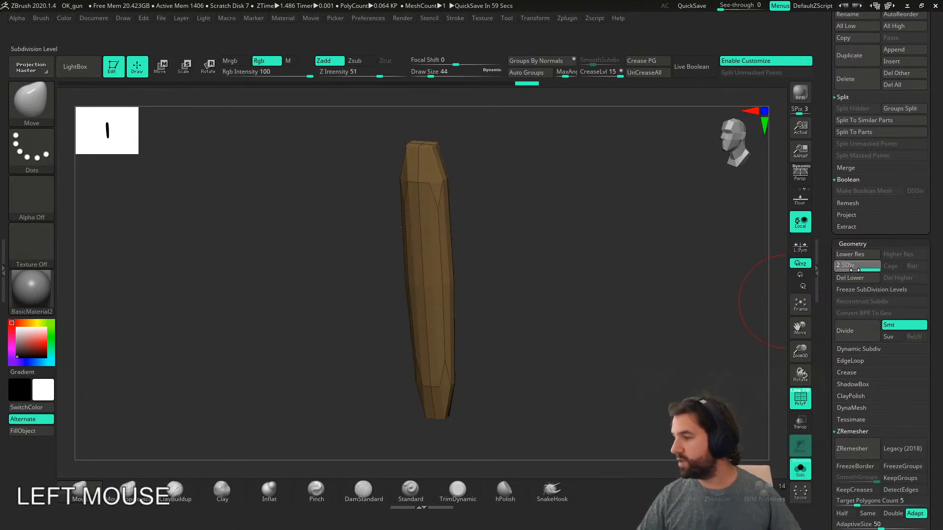
key("ctrl+z")
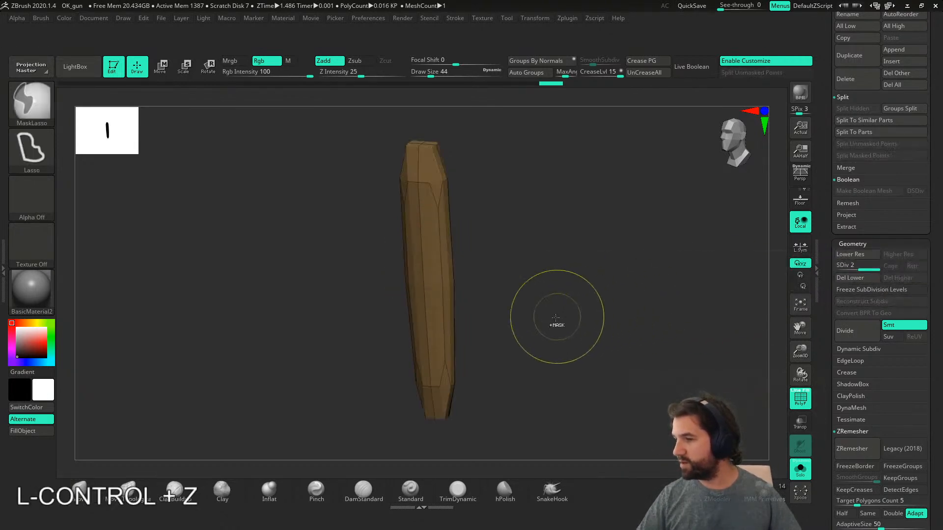
key("ctrl+z")
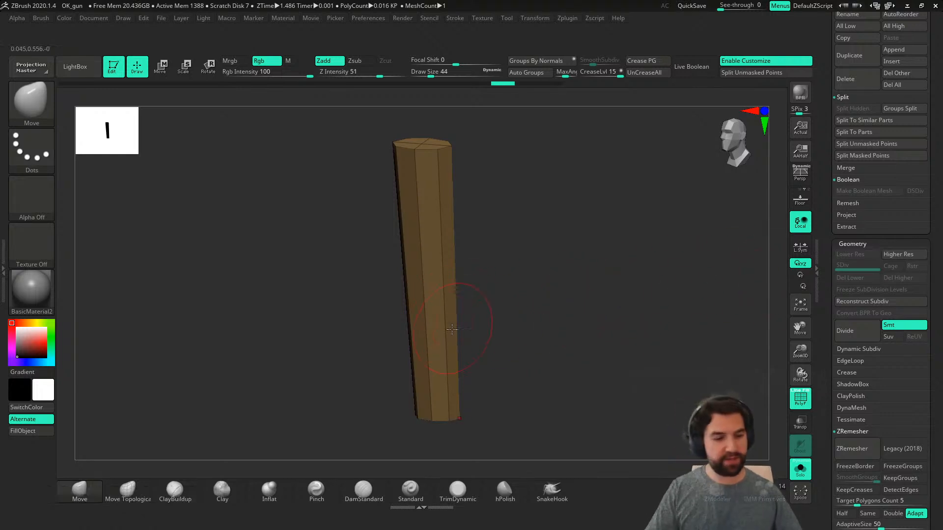
- Compare the handle's top end with and without dynamic subdivision, and reduce the draw size to 13
key("ctrl+d")
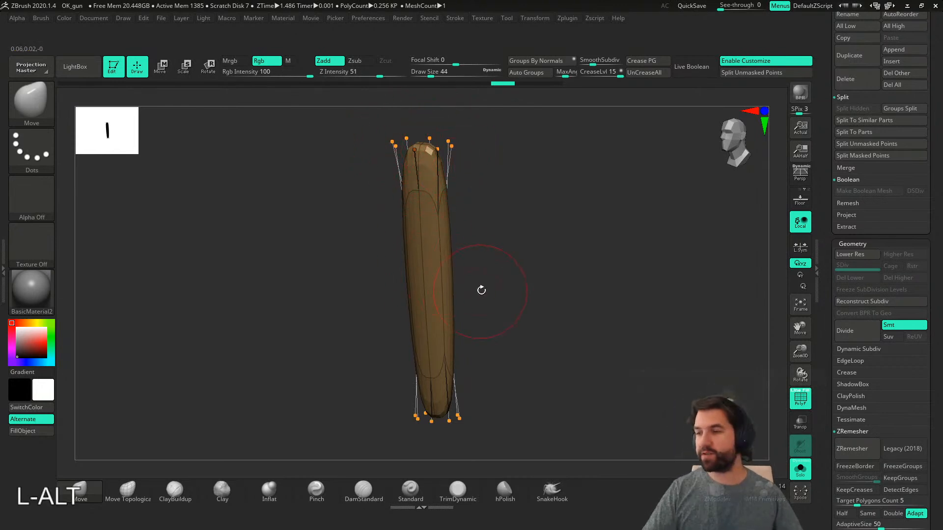
right_click_drag(479, 292, 474, 309, "alt")
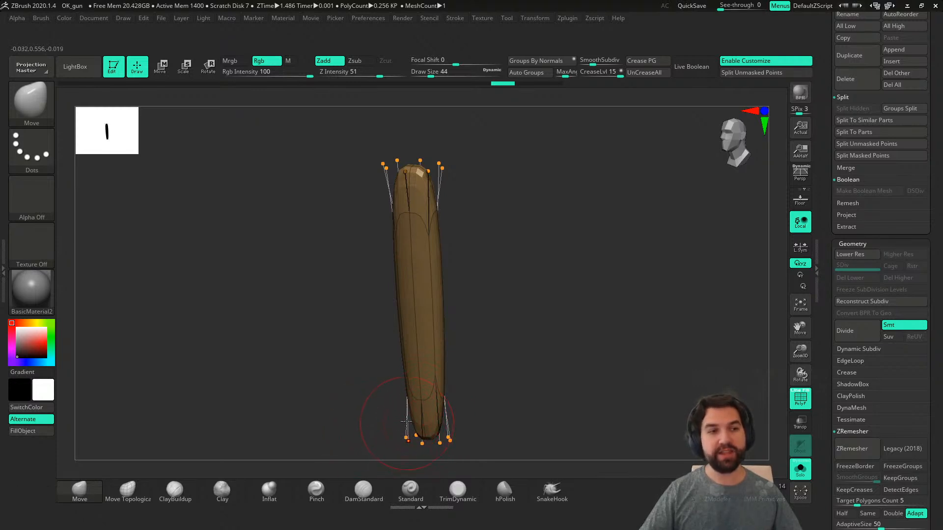
key("shift+d")
mouse_move(484, 290)
right_mouse_down()
mouse_move(542, 304)
mouse_move(512, 301)
mouse_move(516, 311)
mouse_move(501, 299)
mouse_move(485, 326)
mouse_move(491, 339)
mouse_move(473, 311)
mouse_move(486, 309)
right_mouse_up()
key("s")
left_click_drag(486, 309, 476, 302)
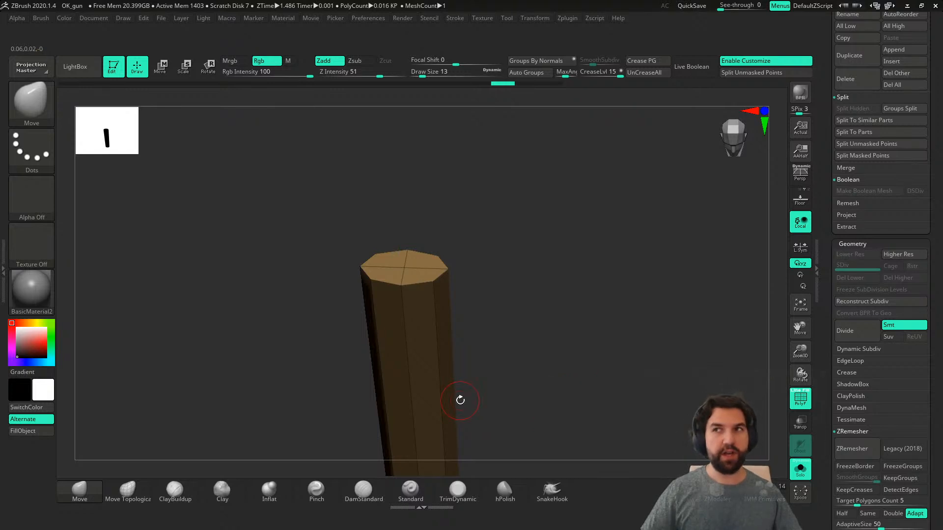
key("d")
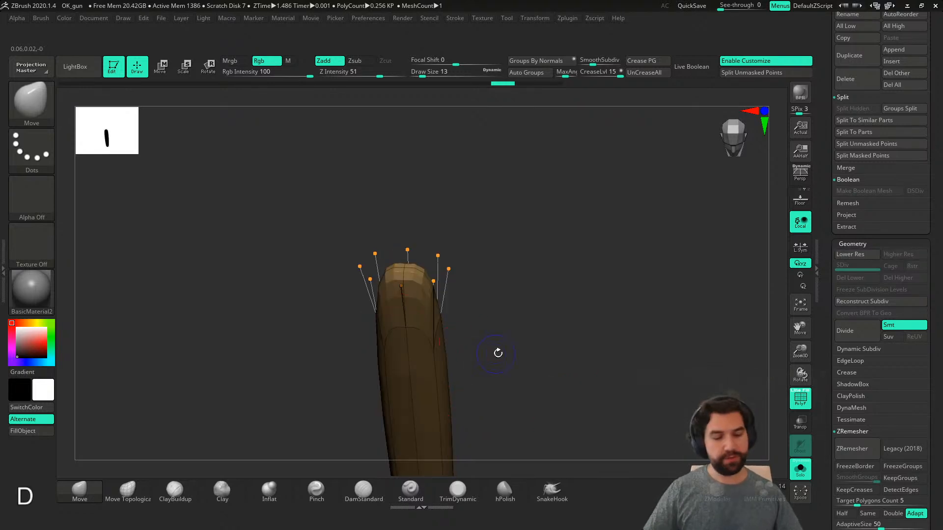
key("shift+d")
right_click_drag(605, 354, 607, 347)
- Switch to the ZModeler brush, try bevelling the complete edge loop around the handle's top, and undo the bevel
left_click(716, 491)
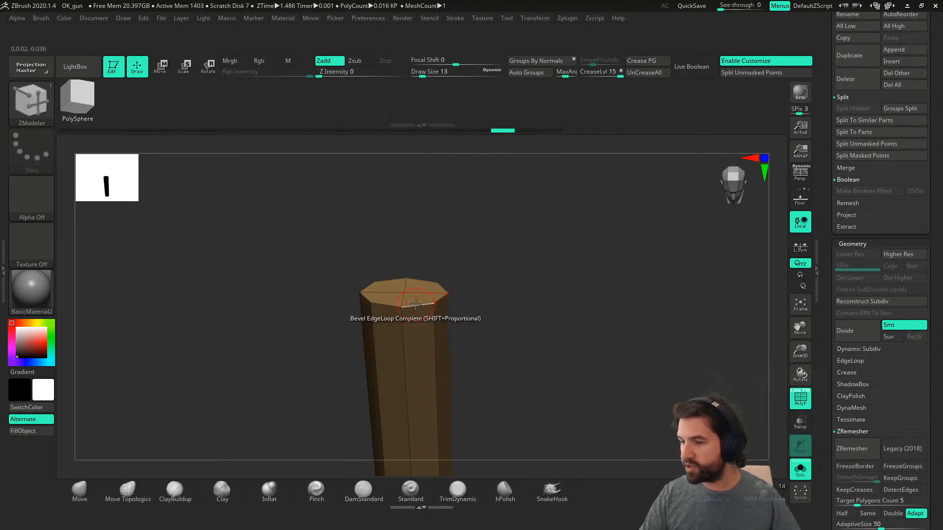
key("space")
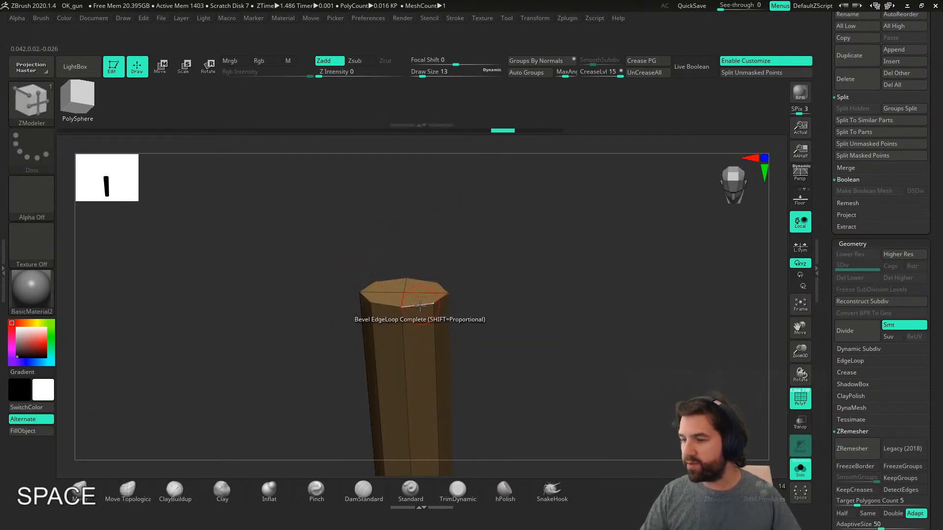
left_click(419, 308)
key("ctrl")
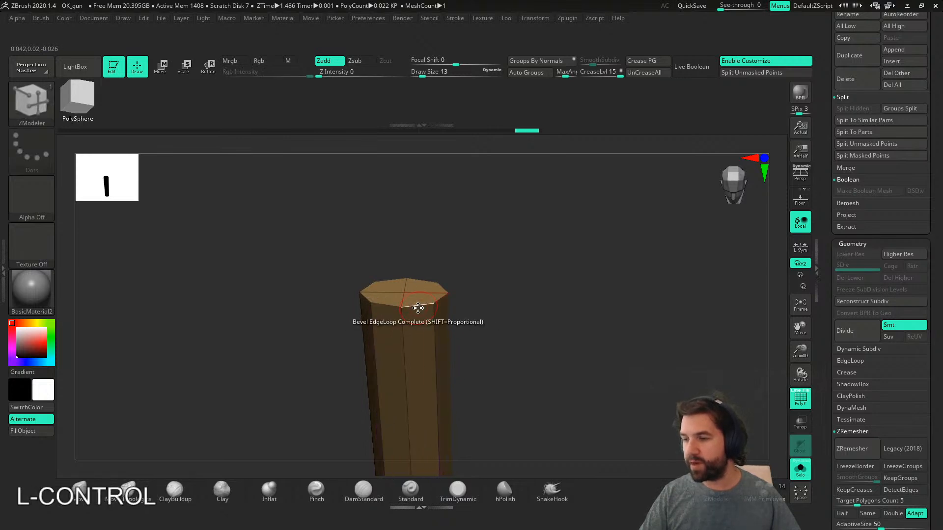
- Set ZModeler's edge action to Crease with a single-edge target, crease a front edge of the handle's top rim, and preview it smoothed
key("space")
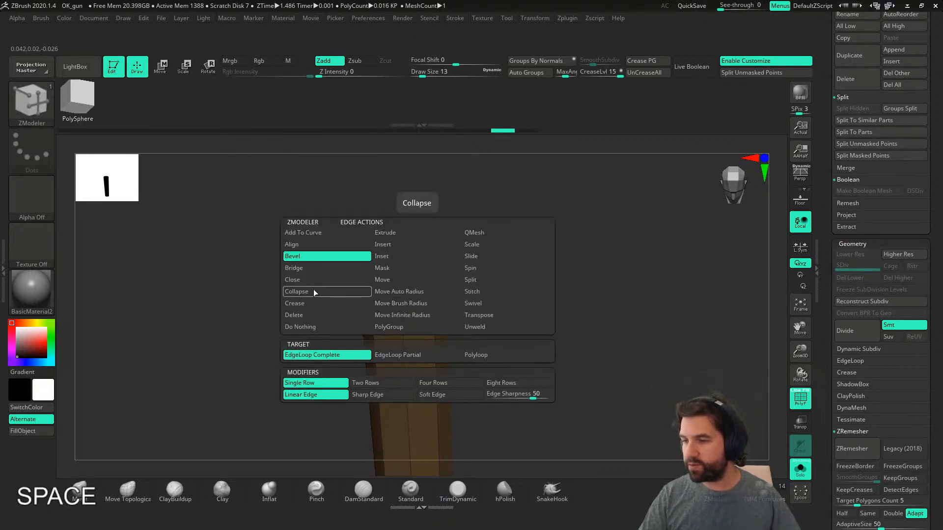
left_click(315, 292)
left_click(417, 305)
left_click_drag(491, 293, 554, 291)
right_click_drag(399, 319, 475, 359, "alt")
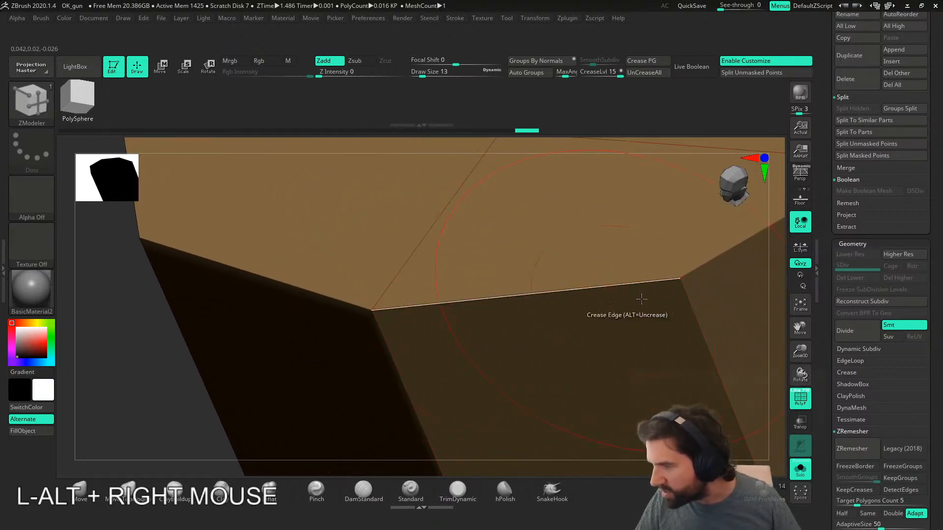
right_click_drag(481, 318, 444, 348, "alt")
right_click_drag(437, 432, 574, 363, "alt")
key("d")
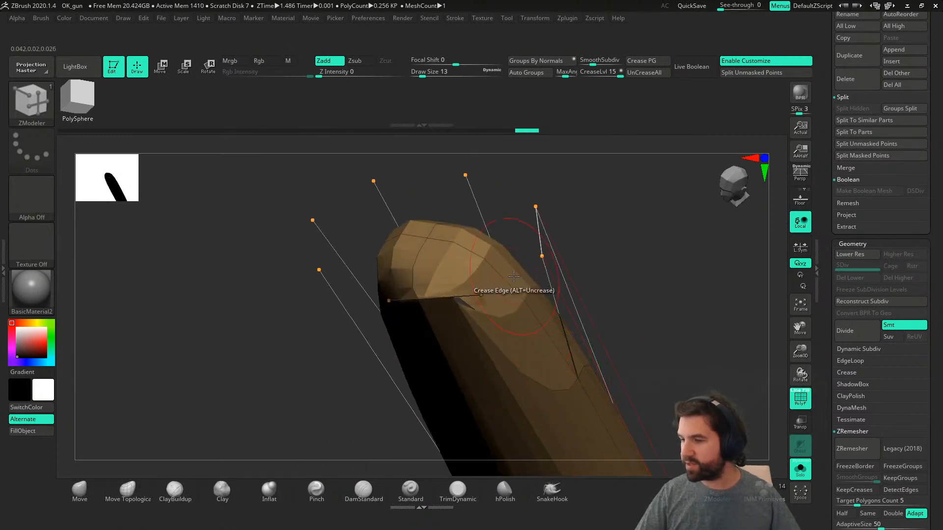
key("shift+d")
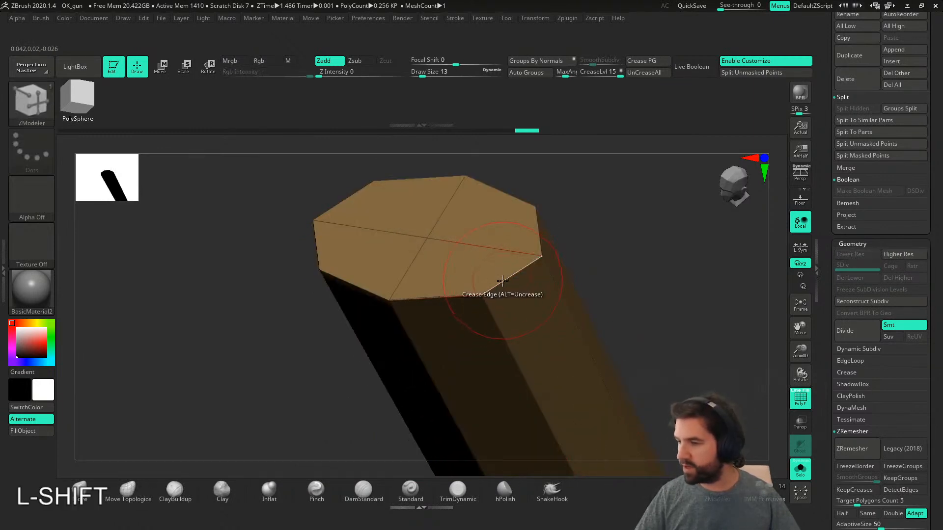
- Crease the remaining edges around the handle's top rim and preview the handle with dynamic subdivision
left_click(502, 279)
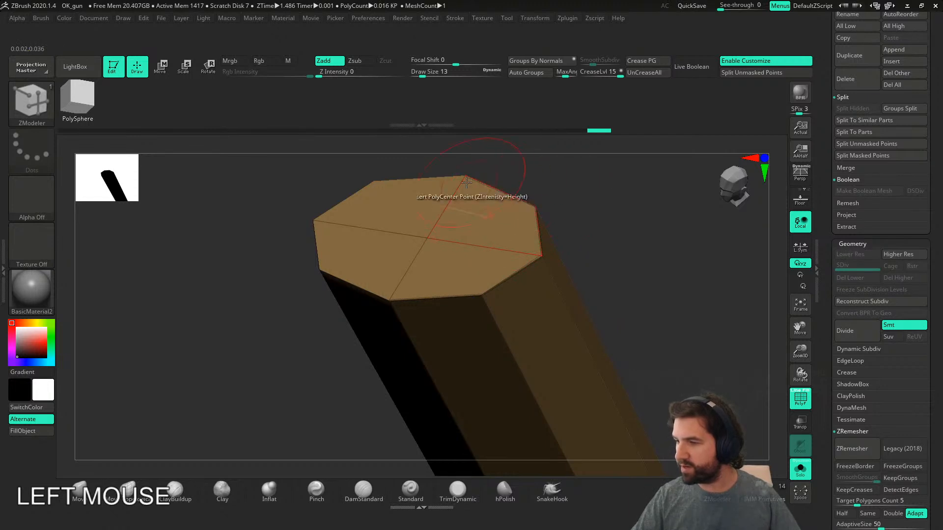
left_click(420, 178)
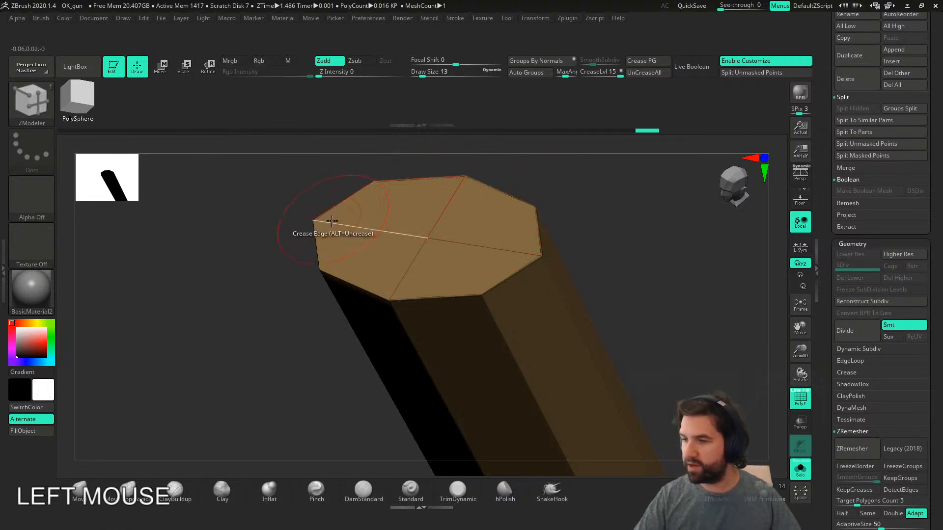
right_click_drag(316, 337, 495, 245)
key("d")
right_click_drag(541, 350, 539, 329)
right_click_drag(539, 334, 486, 347, "ctrl")
right_click_drag(536, 381, 541, 356, "alt")
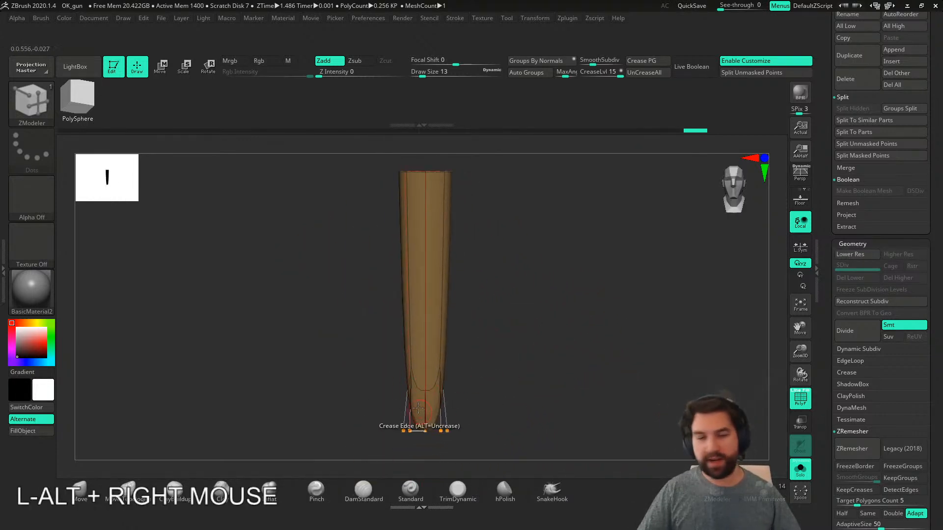
- Mask the faces of the handle's end cap and give them a polygroup separate from the sides
right_click_drag(477, 361, 520, 358, "alt")
mouse_move(520, 358)
right_mouse_down("alt")
mouse_move(466, 334)
mouse_move(481, 362)
mouse_move(507, 365)
mouse_move(421, 337)
right_mouse_up("alt")
key("ctrl")
mouse_move(336, 194)
left_mouse_down("ctrl")
mouse_move(452, 198)
mouse_move(327, 185)
left_mouse_up("ctrl")
left_click_drag(462, 309, 461, 302, "ctrl")
right_click_drag(460, 301, 375, 342)
mouse_move(444, 432)
right_mouse_down("alt")
mouse_move(466, 340)
mouse_move(396, 337)
mouse_move(389, 314)
right_mouse_up("alt")
left_click_drag(394, 323, 389, 341, "ctrl")
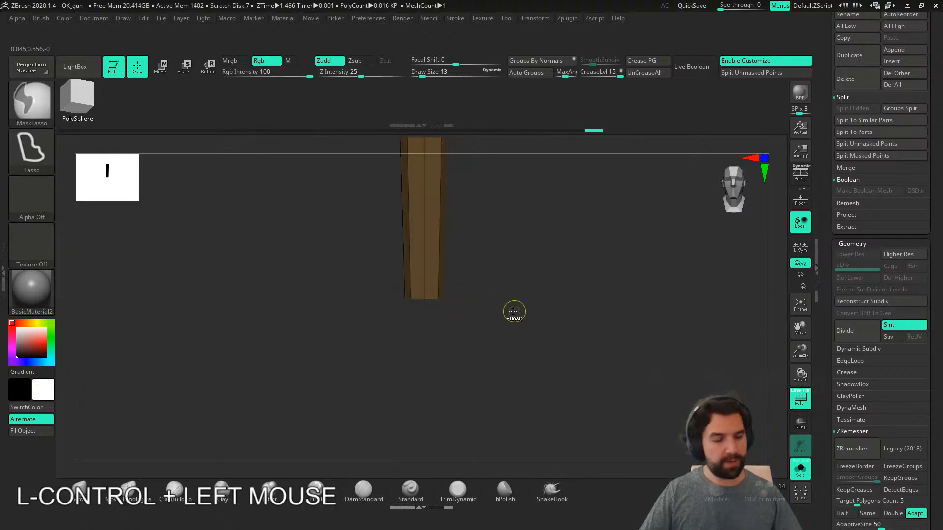
key("ctrl+w")
mouse_move(488, 320)
right_mouse_down()
mouse_move(466, 243)
mouse_move(458, 386)
mouse_move(471, 372)
right_mouse_up()
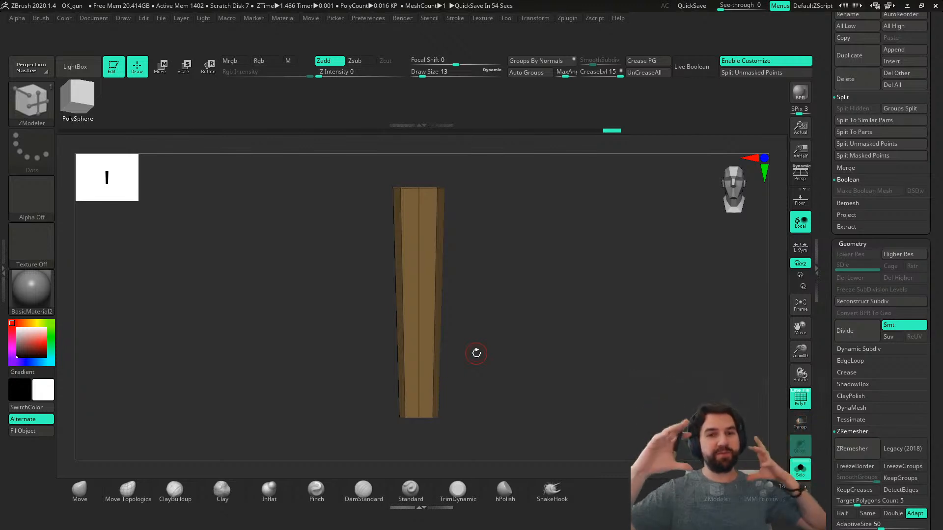
- Crease the handle's edges along its polygroup borders with Crease PG
right_click_drag(476, 353, 450, 374)
left_click_drag(836, 420, 833, 372)
left_click(849, 319)
right_click_drag(592, 402, 621, 371)
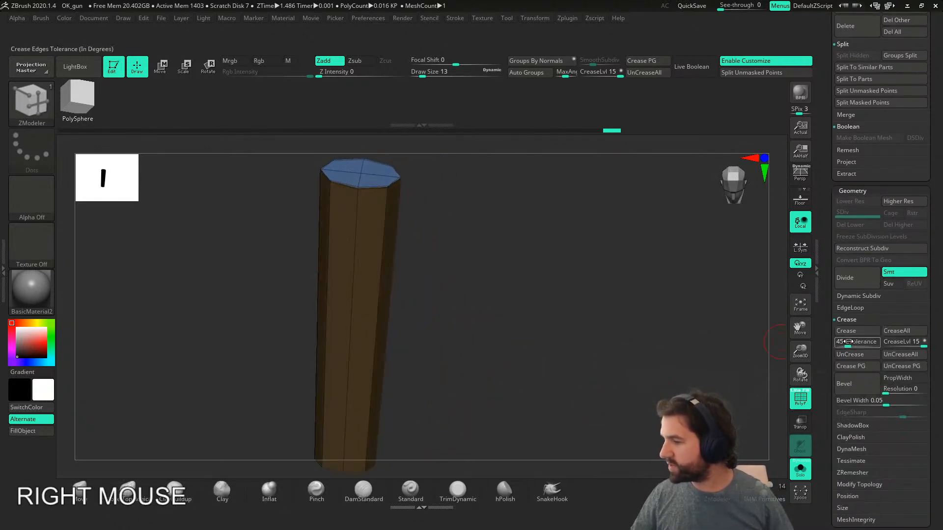
left_click(864, 366)
- Hide the polyframe and show all sword parts again to check the smoothed handle beside the guard and pommel
right_click_drag(565, 339, 446, 305)
right_click_drag(432, 246, 562, 337, "alt")
key("shift+f")
left_click(800, 470)
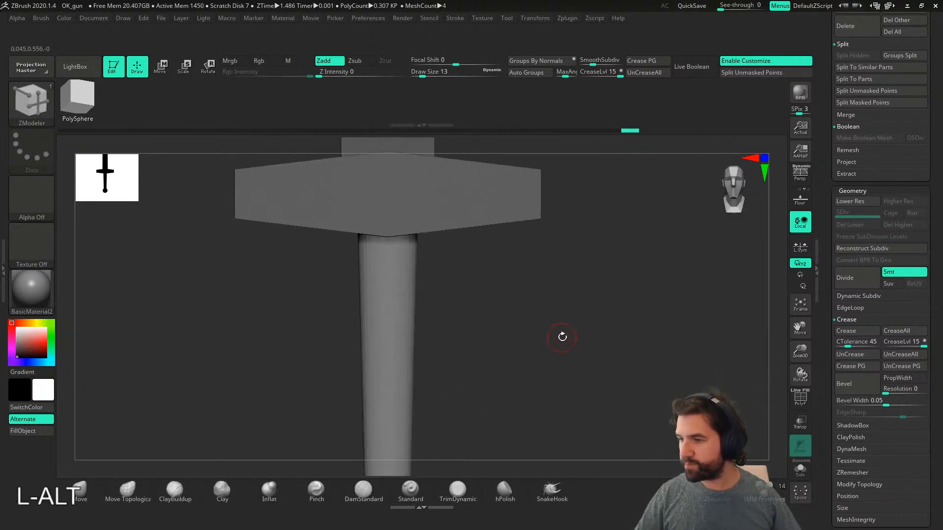
right_click_drag(659, 410, 432, 347, "alt")
right_click_drag(480, 396, 656, 377)
- Isolate the pommel with its polyframe shown and view it from the front
left_click(800, 469)
mouse_move(506, 395)
right_mouse_down("alt")
mouse_move(442, 390)
mouse_move(524, 379)
mouse_move(509, 391)
mouse_move(411, 398)
mouse_move(468, 374)
right_mouse_up("alt")
key("shift+f")
right_click_drag(468, 375, 422, 369, "alt")
right_click_drag(473, 327, 404, 368)
mouse_move(600, 305)
right_mouse_down("shift")
mouse_move(412, 368)
mouse_move(437, 379)
right_mouse_up("shift")
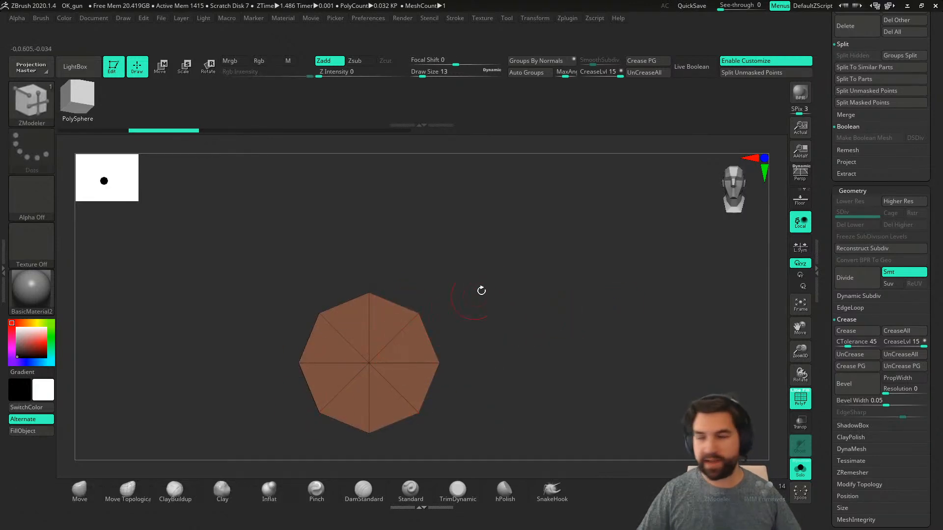
- Activate symmetry for the pommel and include the Z axis alongside X
left_click(534, 19)
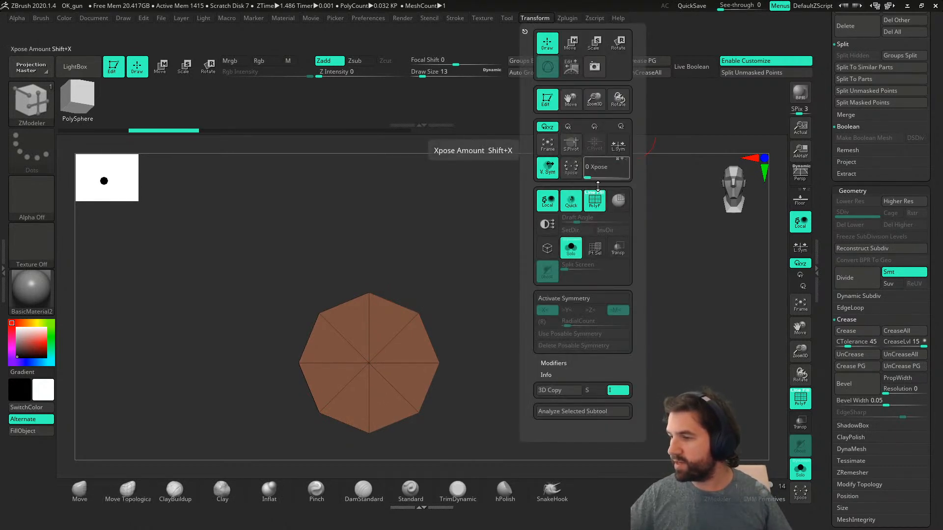
left_click(637, 212)
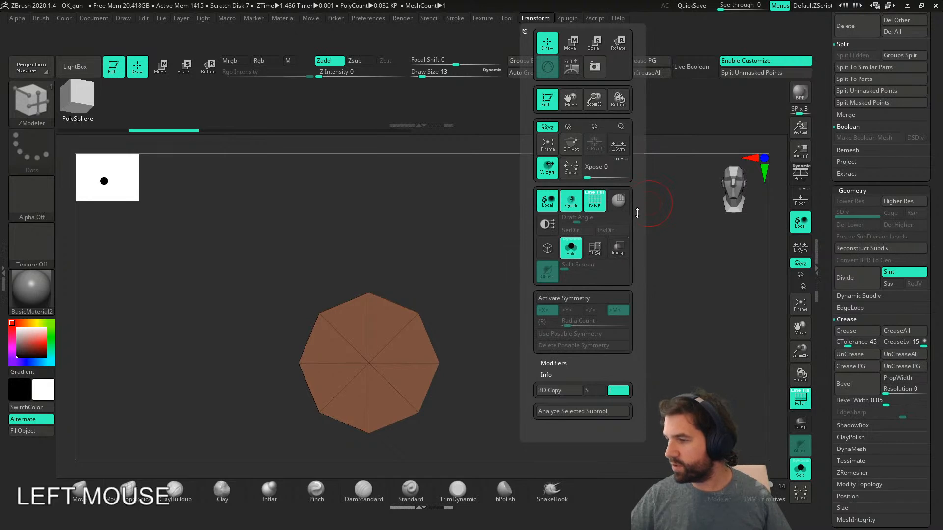
left_click_drag(636, 220, 637, 206)
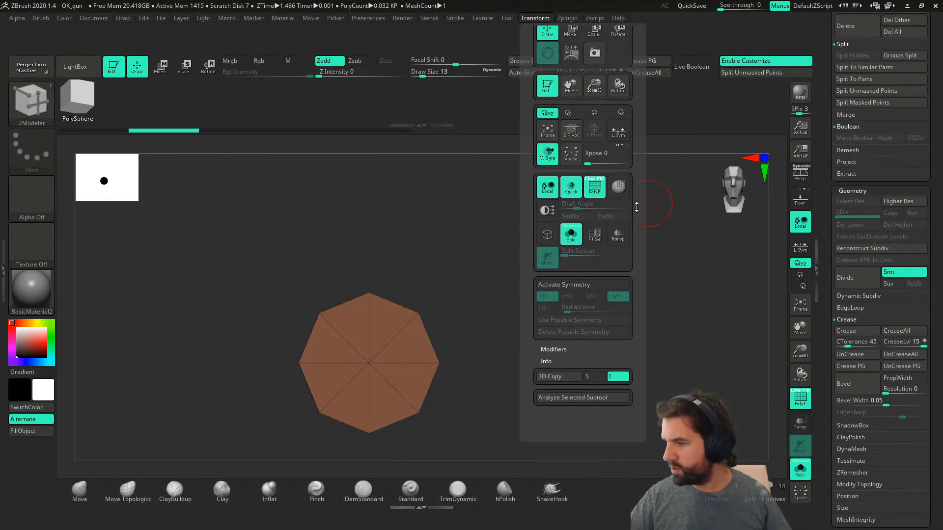
left_click(586, 285)
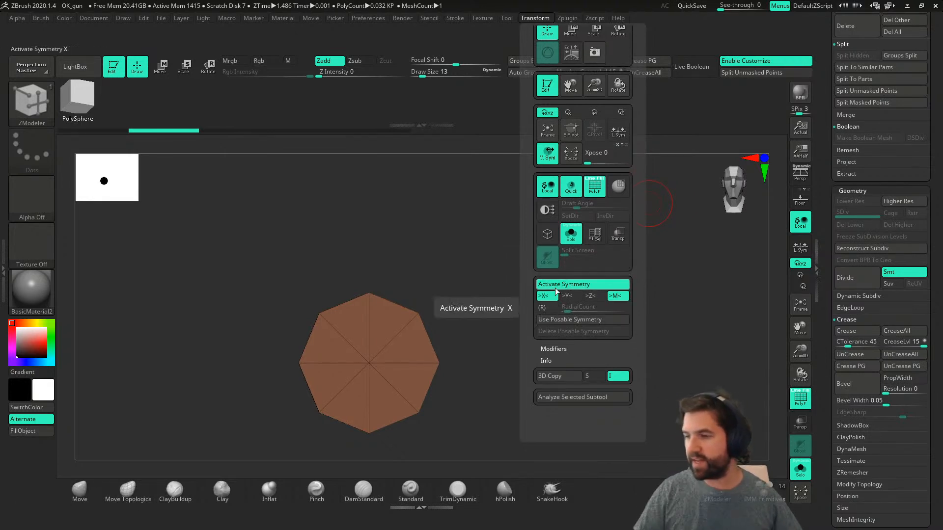
left_click(590, 296)
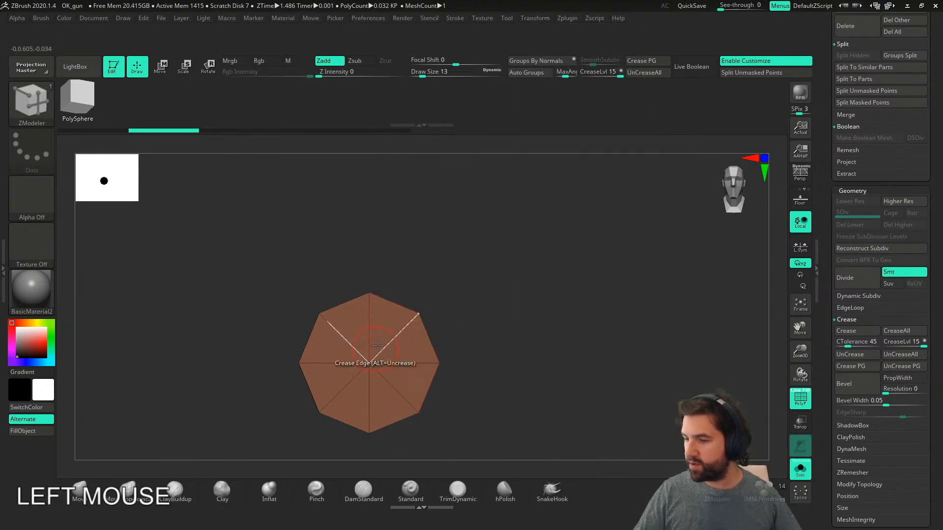
- Show the Move gizmo on the pommel and check its position from the front and at an angle
right_click_drag(411, 321, 569, 350)
key("w")
left_click(472, 442, "alt")
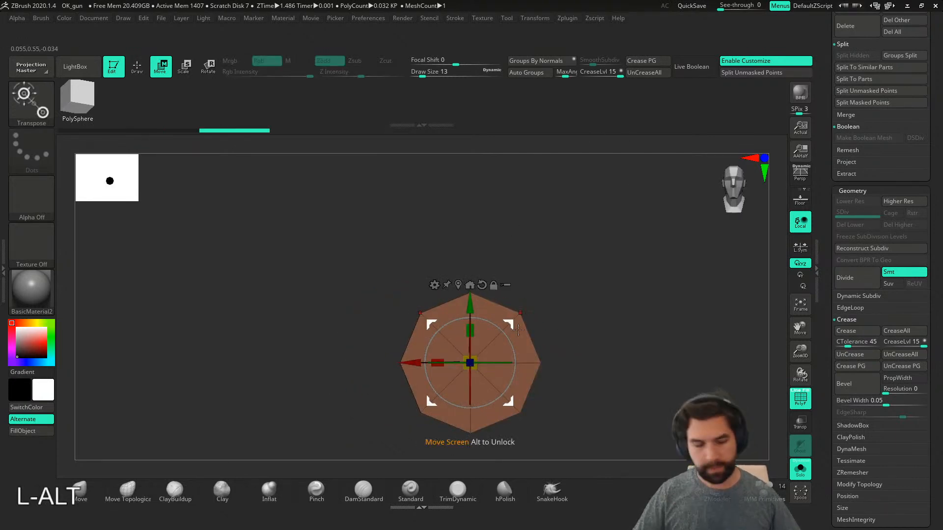
right_click_drag(520, 322, 568, 334)
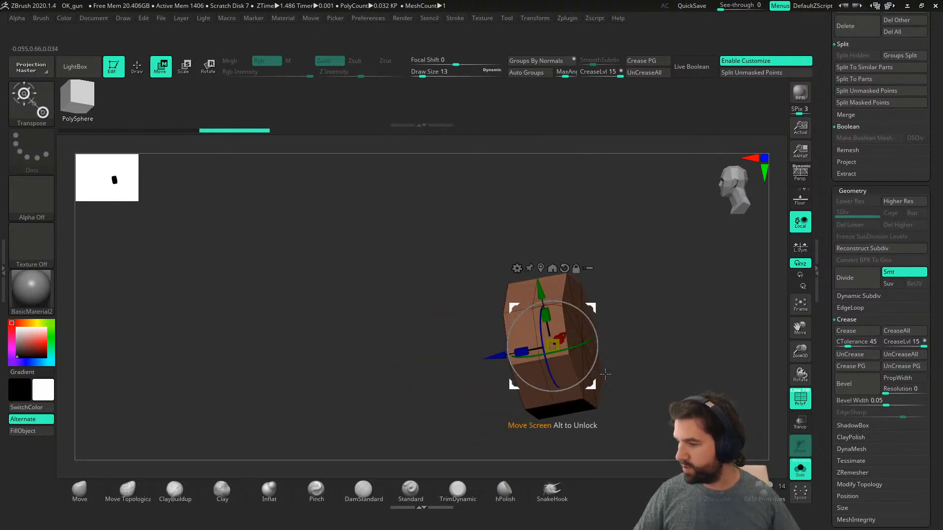
right_click_drag(599, 378, 645, 334)
- Activate symmetry on the pommel again and turn off its X axis
mouse_move(535, 19)
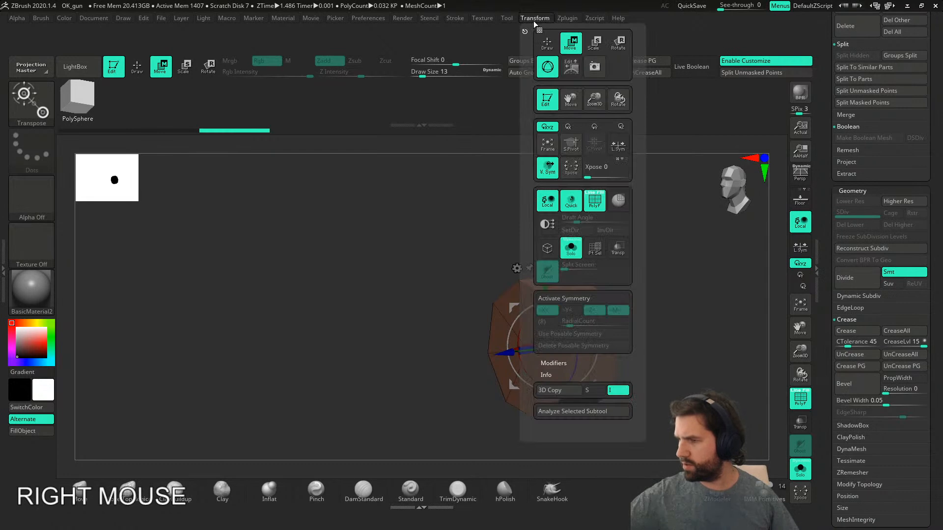
left_click(568, 298)
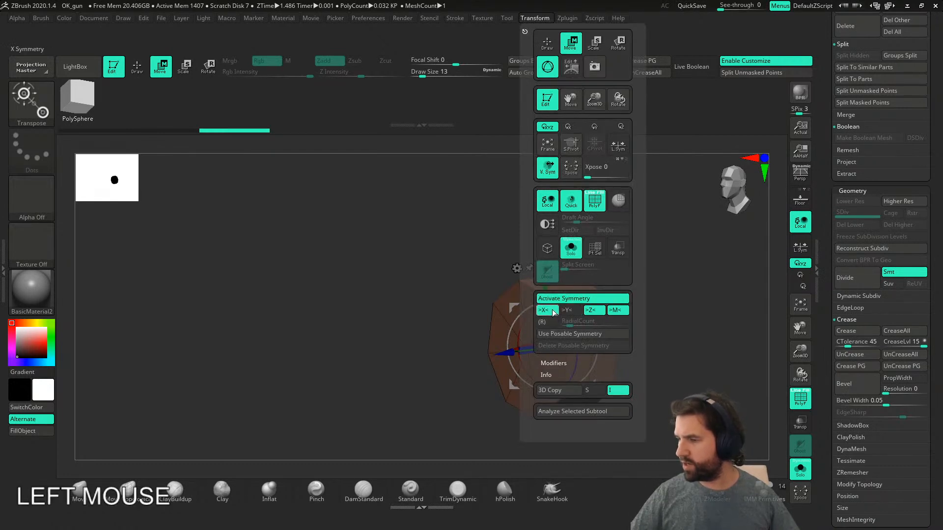
left_click(550, 312)
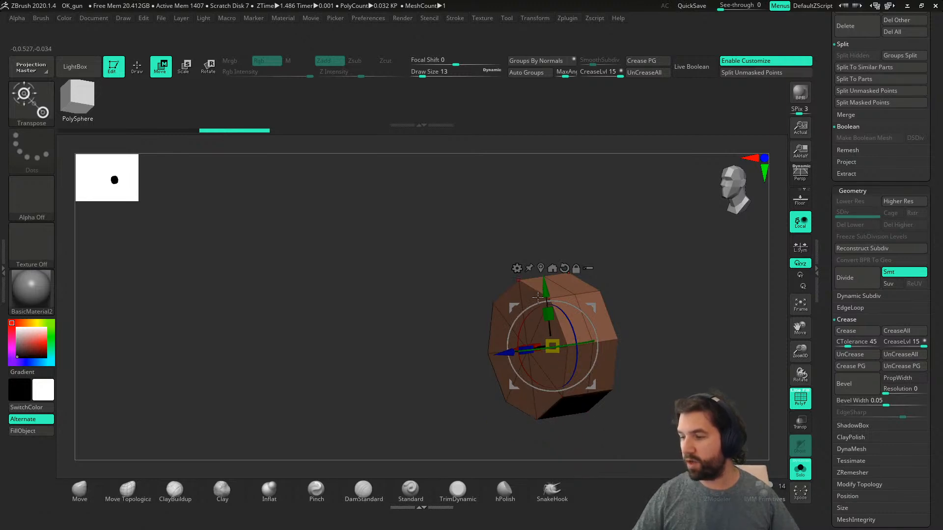
right_click_drag(519, 403, 593, 337)
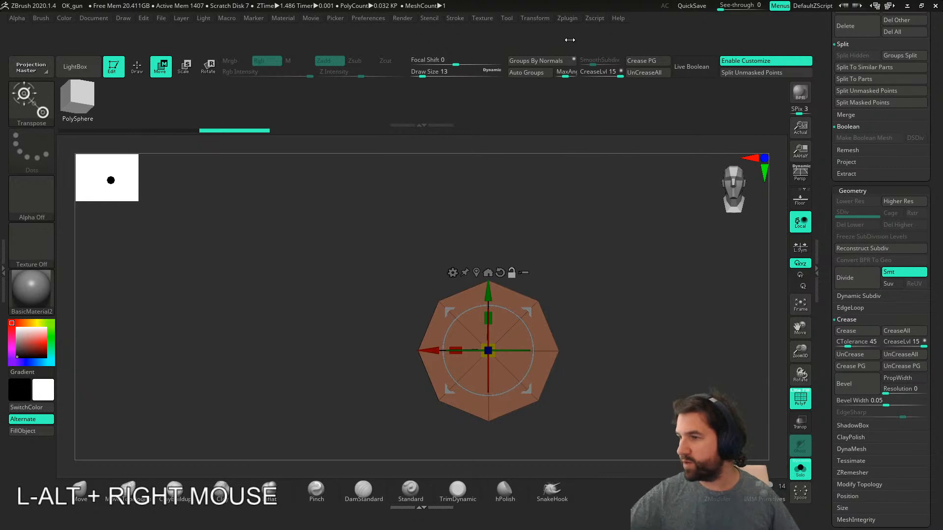
- Try the Y symmetry axis and turn X symmetry back on beside Z, checking the pommel from the front
left_click(566, 18)
left_click(537, 18)
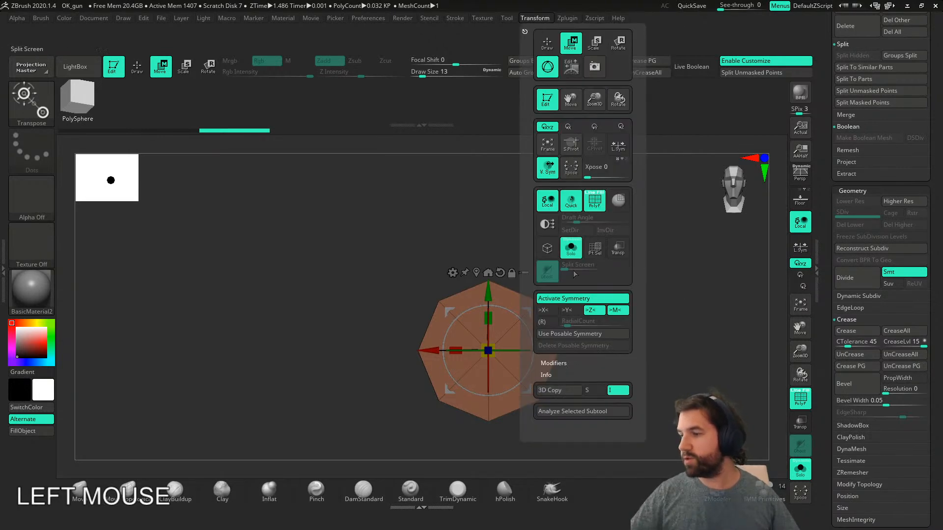
left_click(567, 310)
left_click(544, 310)
right_click(591, 391)
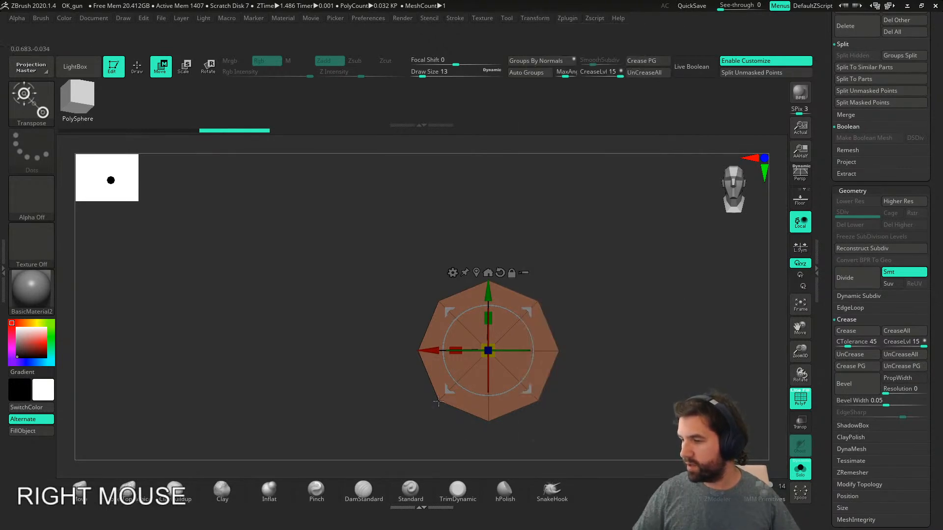
mouse_move(541, 397)
right_mouse_down()
mouse_move(560, 378)
mouse_move(541, 402)
right_mouse_up()
right_click_drag(560, 278, 641, 258)
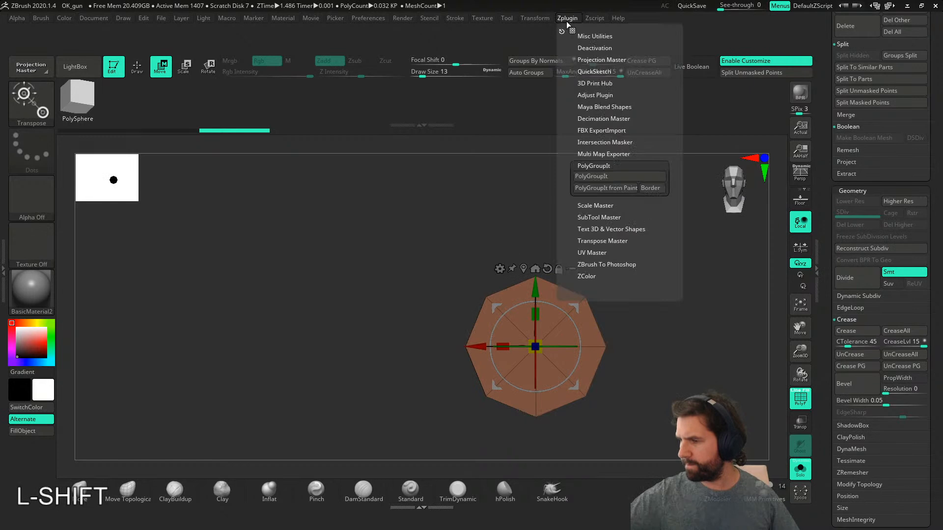
mouse_move(544, 23)
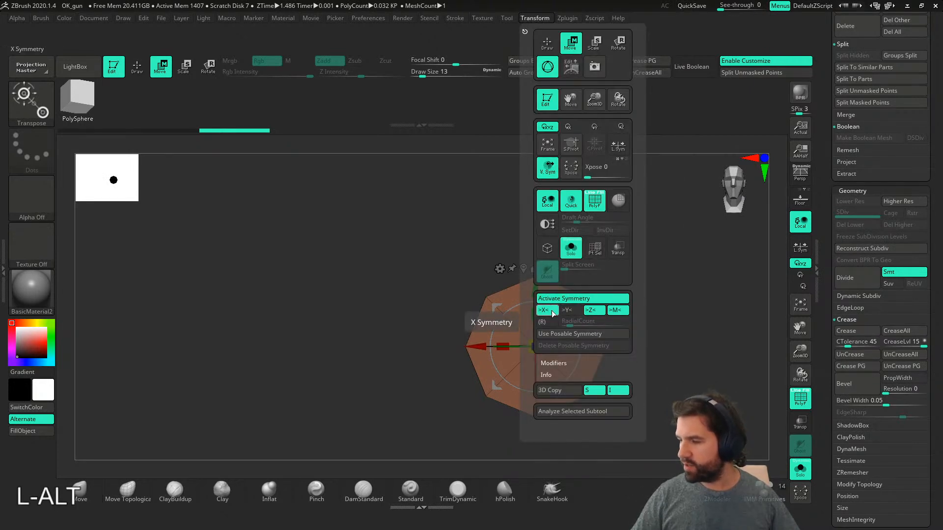
right_click_drag(663, 378, 631, 376, "alt")
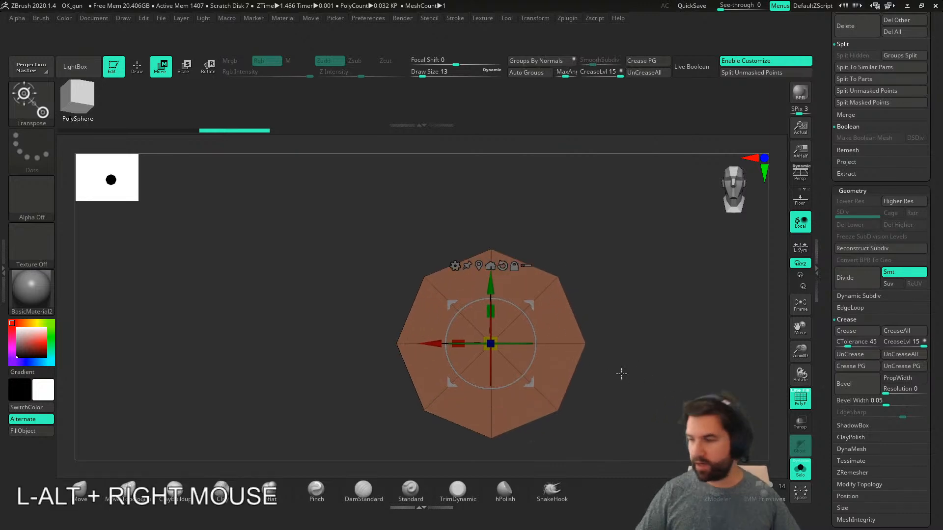
right_click_drag(536, 265, 644, 370)
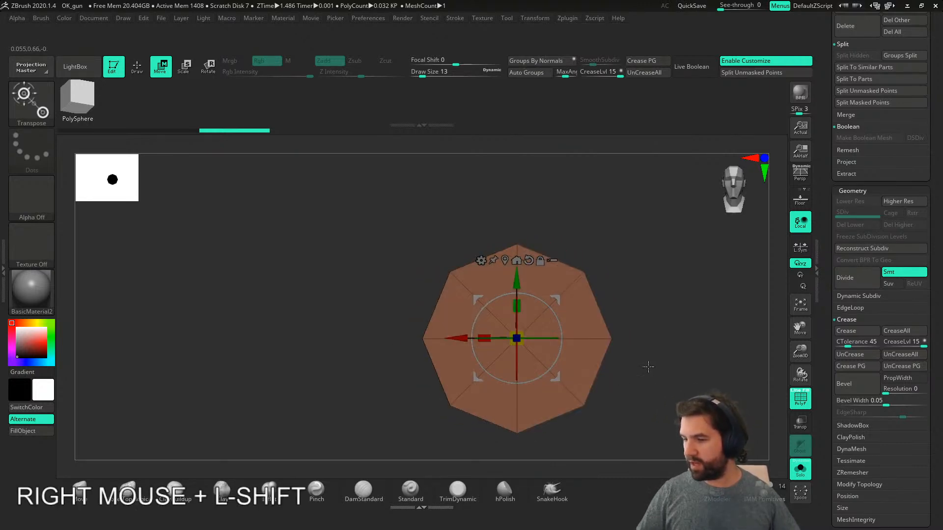
- Set the ZModeler polygon action to Inset, try it on a front triangle of the pommel and undo it
key("q")
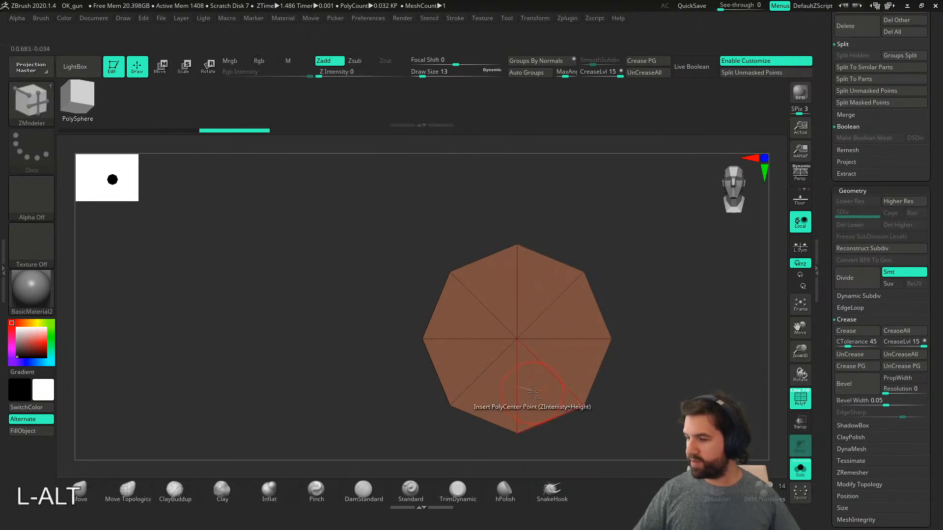
key("space")
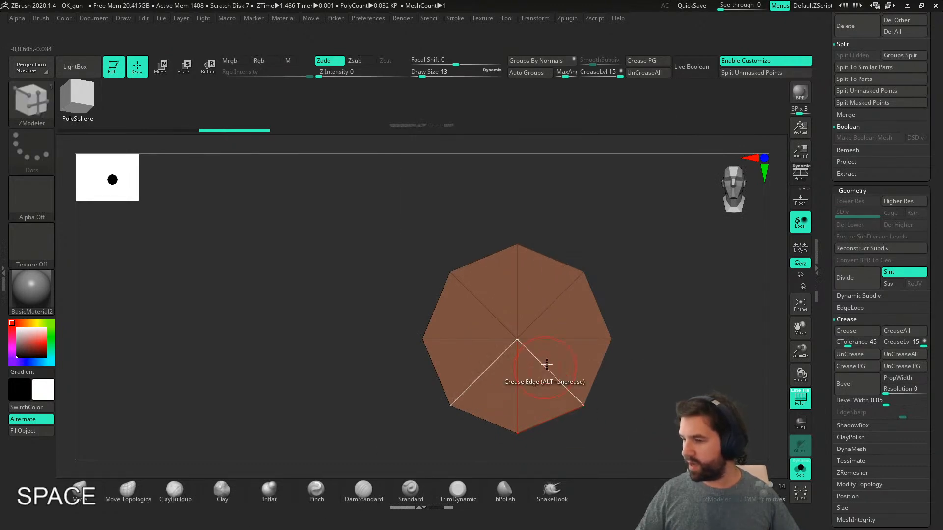
key("space")
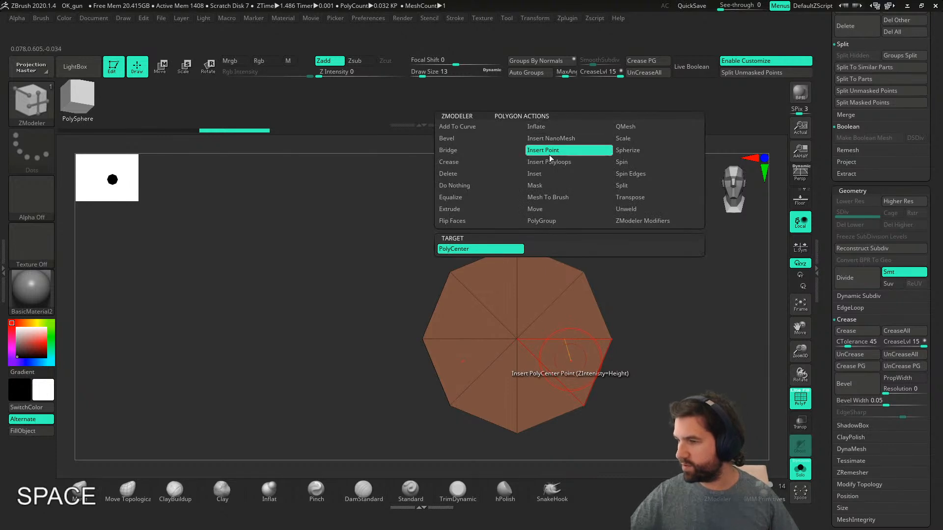
left_click(578, 358)
key("ctrl+z")
- Try marking the pommel's front triangles and insetting them with X symmetry active, and undo the marking and inset
right_click_drag(621, 332, 573, 324)
mouse_move(569, 320)
left_mouse_down("alt")
mouse_move(532, 320)
mouse_move(561, 374)
mouse_move(551, 379)
left_mouse_up("alt")
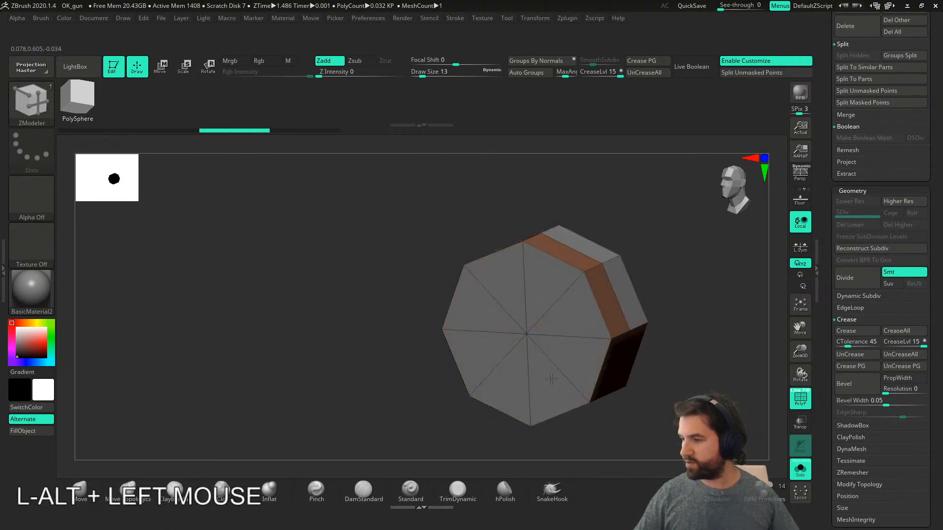
left_click_drag(578, 318, 555, 329)
right_click_drag(563, 324, 596, 352)
key("ctrl+z")
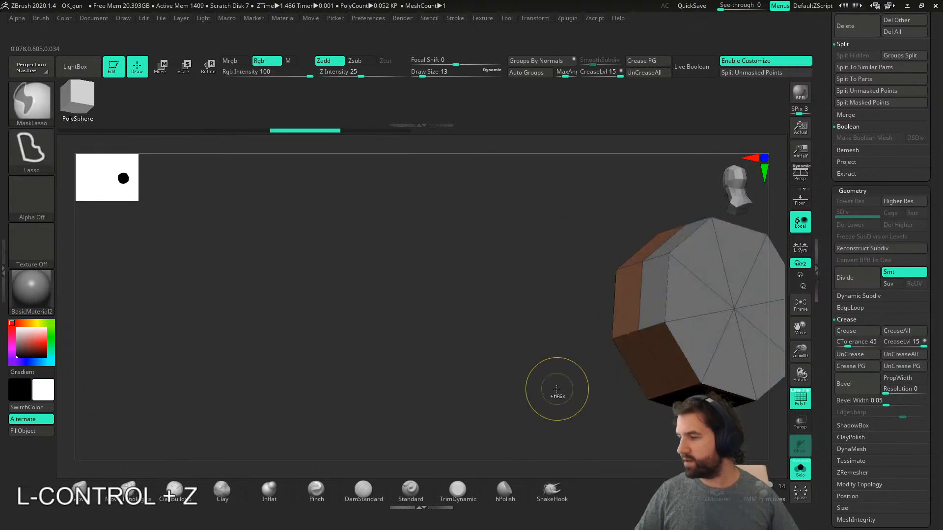
key("ctrl+z")
key("ctrl+z")
right_click_drag(593, 390, 634, 373, "shift")
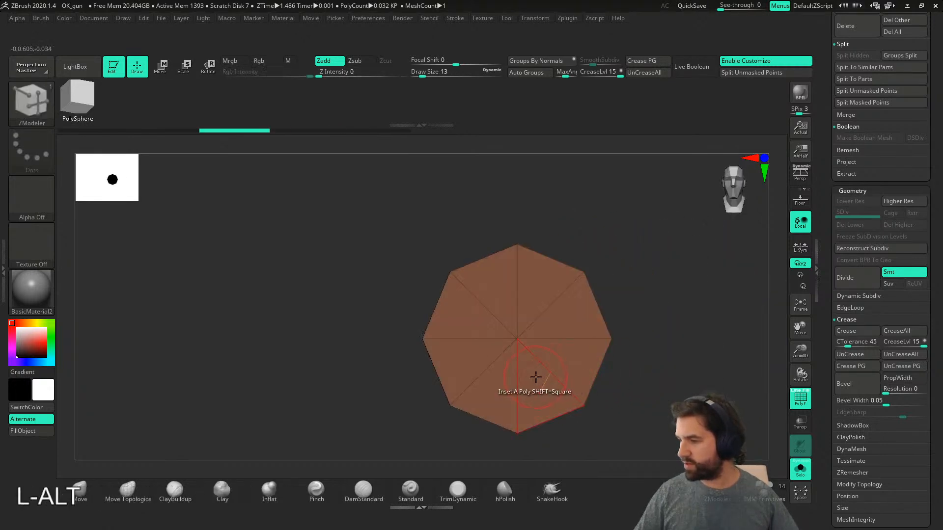
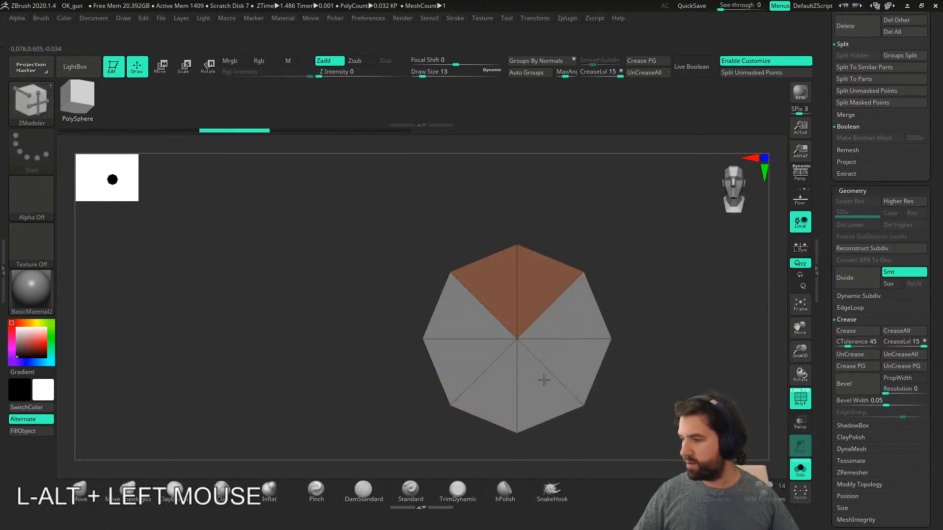
right_click_drag(560, 314, 634, 366)
key("ctrl+z")
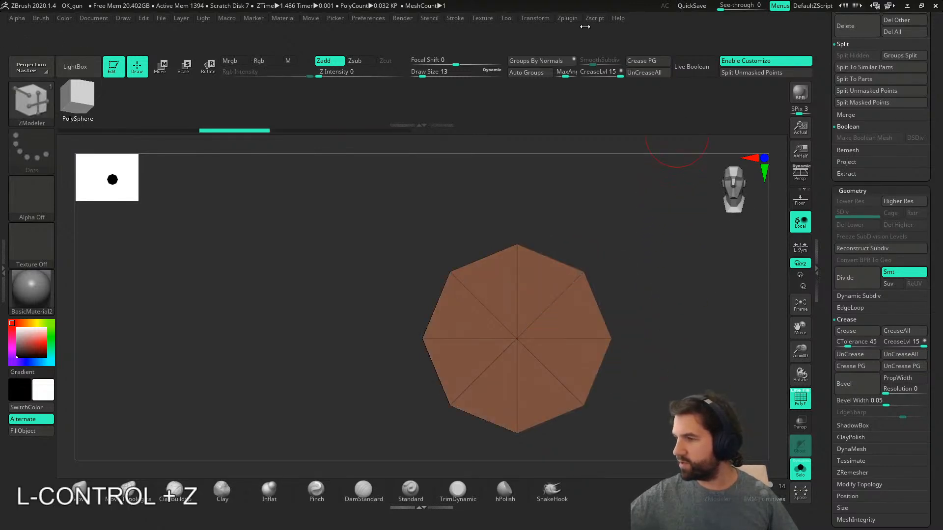
- Turn off X symmetry and mark all eight front triangles of the pommel as ZModeler targets
left_click(540, 19)
left_click(553, 314)
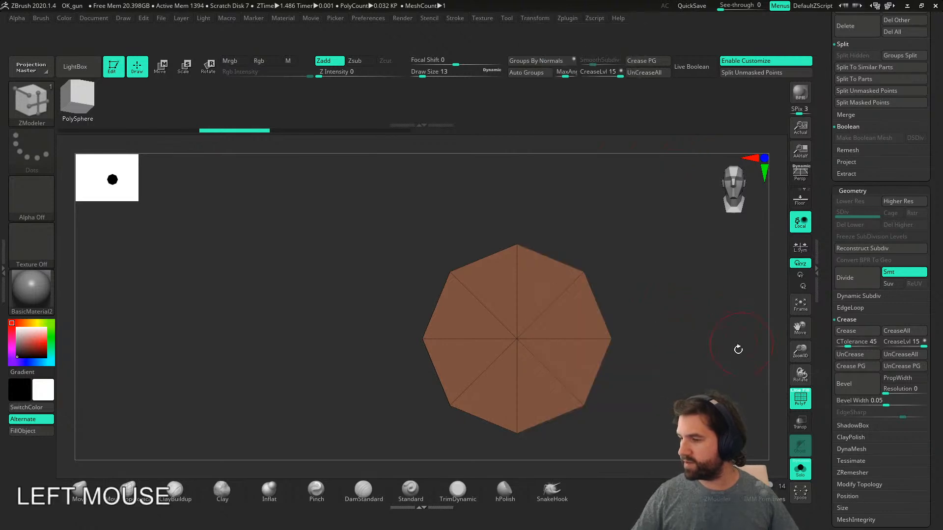
left_click(556, 334, "alt")
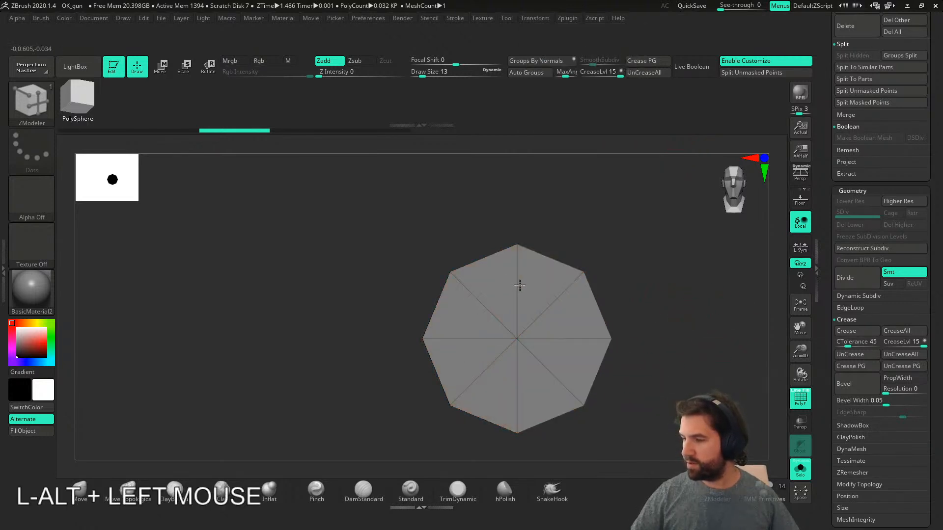
right_click_drag(564, 296, 568, 322)
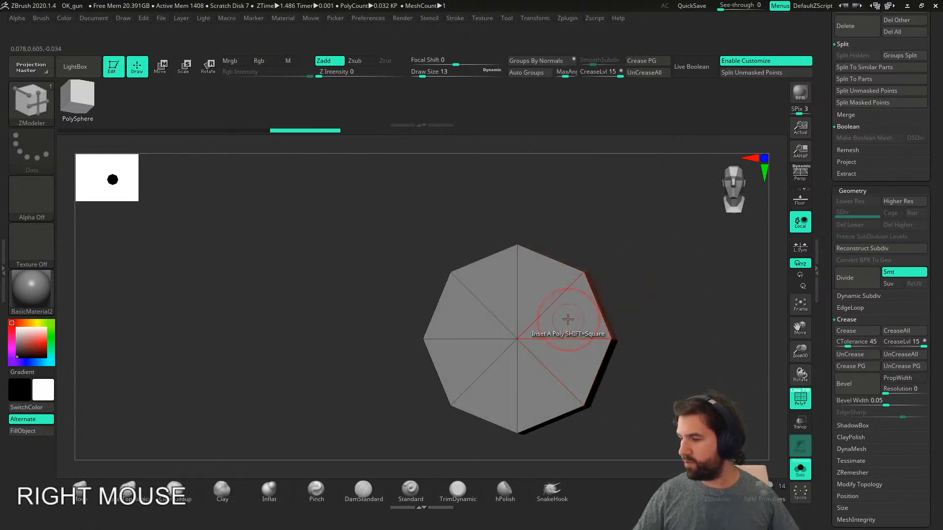
- Try insetting the marked front triangles without X symmetry, and undo it
left_click(567, 320)
left_click_drag(566, 320, 552, 330)
right_click_drag(552, 330, 627, 390)
key("ctrl+z")
- Set the Inset modifier to Inset Each Poly and inset every marked front triangle separately
key("space")
left_click(517, 374)
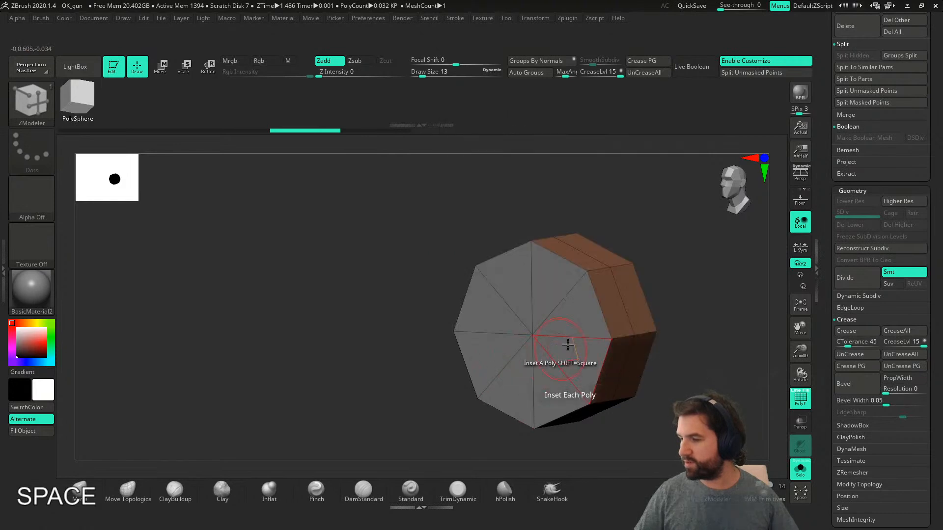
left_click_drag(577, 320, 555, 332)
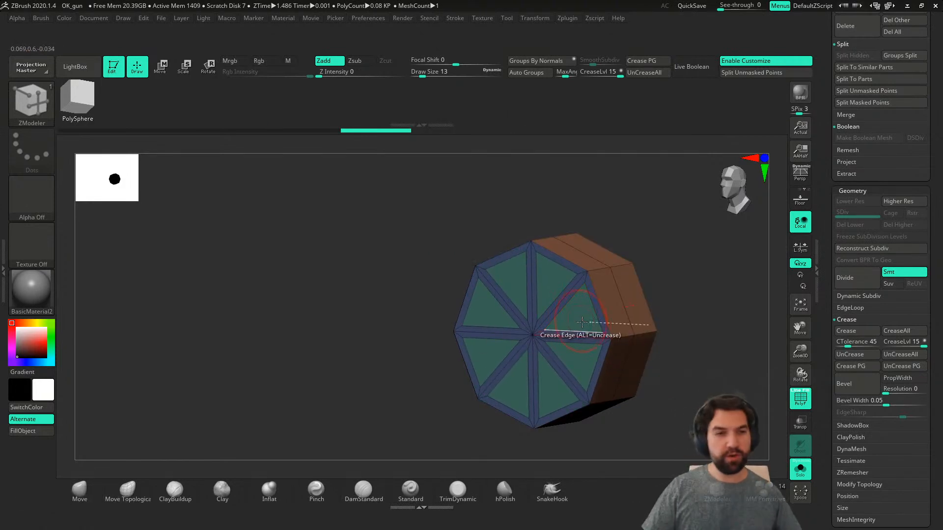
- Push the inset triangles inward with QMesh targeting Polygroup All, and undo this together with the separate insets
key("space")
left_click(635, 128)
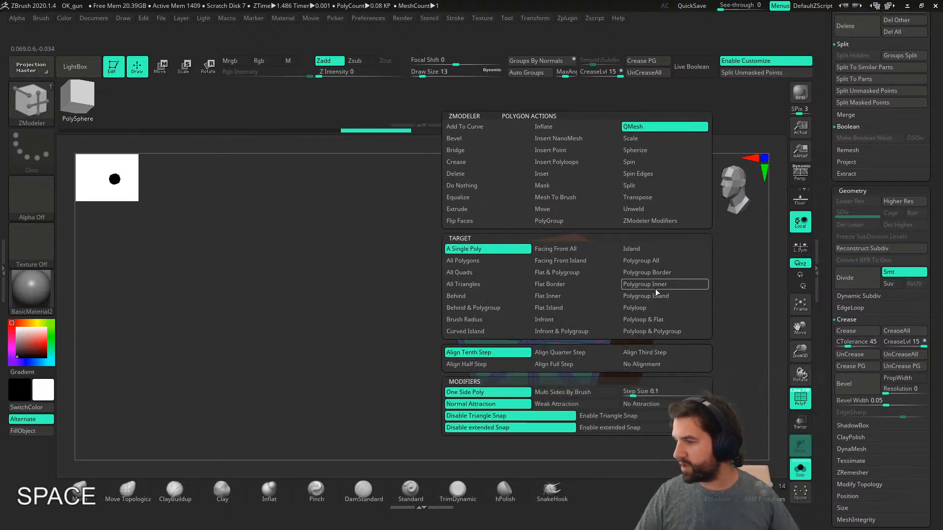
left_click(649, 260)
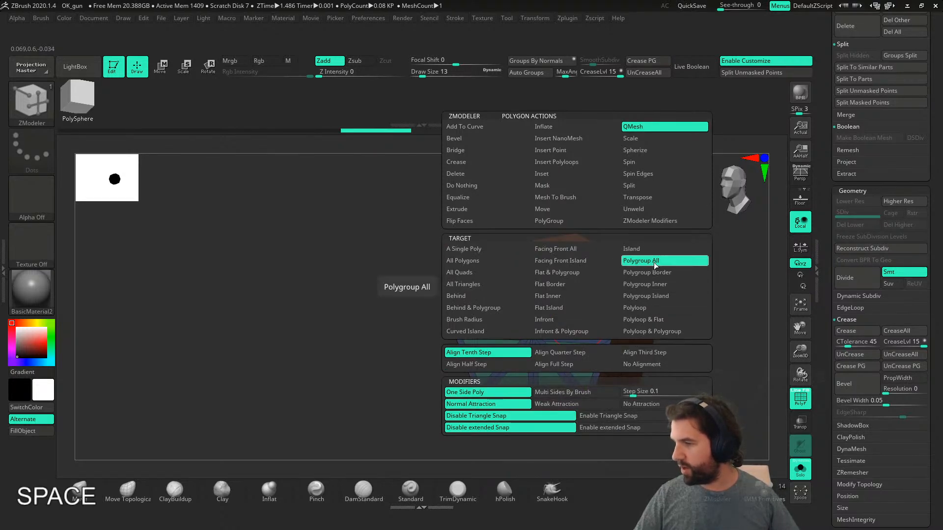
left_click_drag(575, 318, 582, 352)
mouse_move(582, 351)
right_mouse_down()
mouse_move(588, 366)
mouse_move(570, 366)
right_mouse_up()
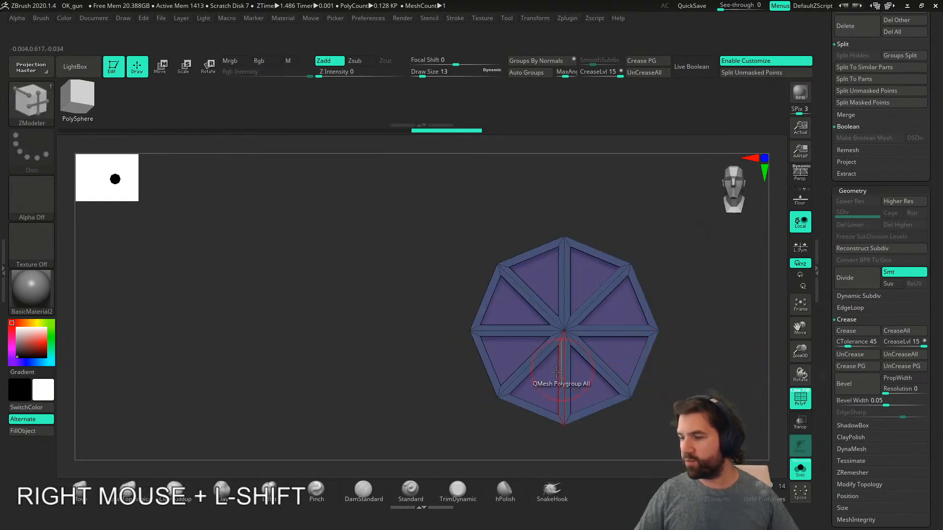
key("ctrl+z")
right_click_drag(670, 346, 570, 330)
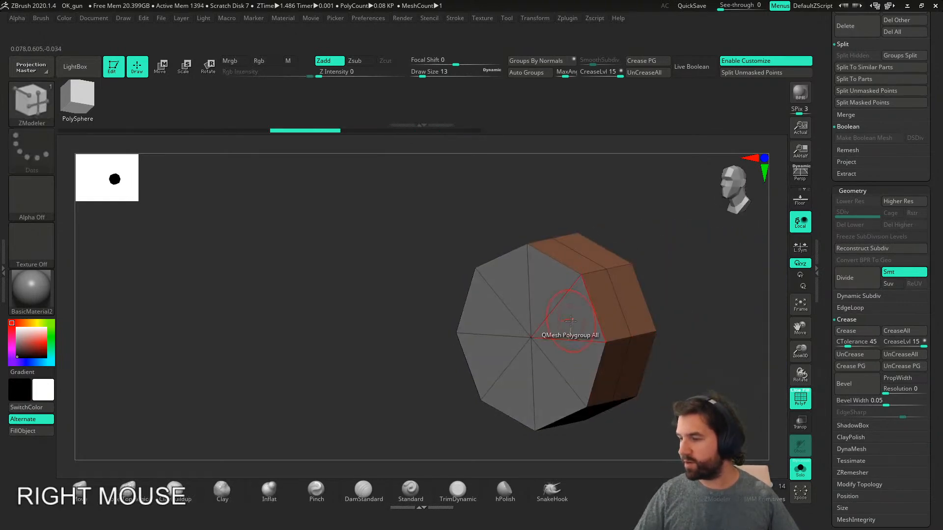
- Switch back to Inset with Inset Region and inset the marked front triangles as one region
key("space")
key("space")
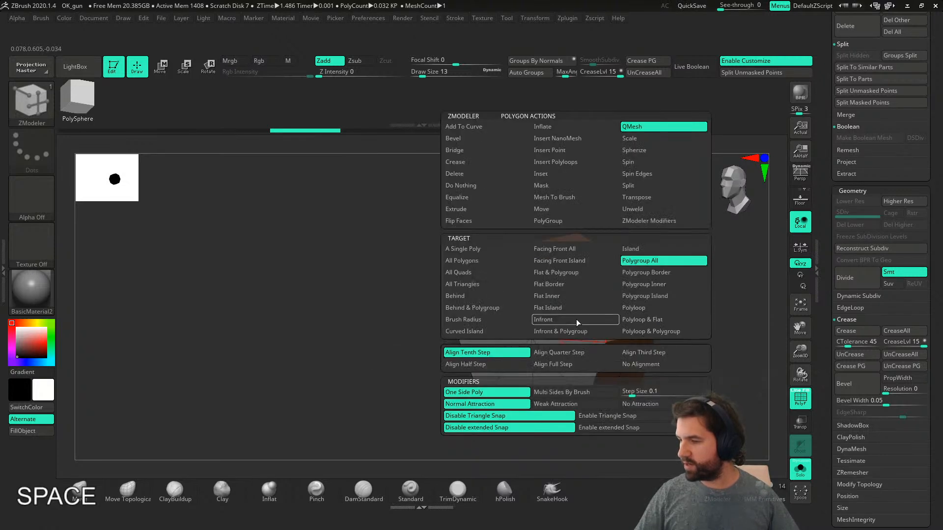
left_click(555, 174)
left_click(599, 371)
left_click(560, 328)
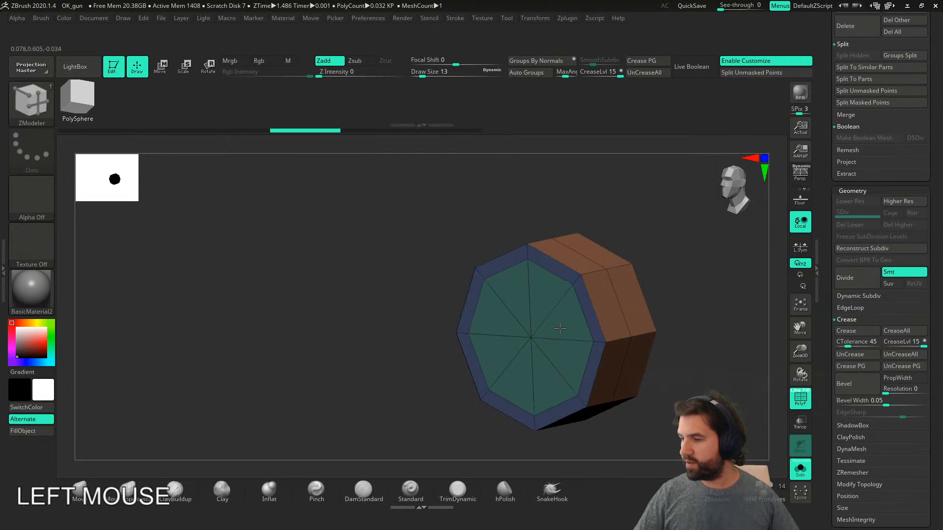
left_click(555, 328)
key("ctrl+z")
- Mark the inner front triangles and inset them once more as a region to form a second ring
left_click(559, 324, "alt")
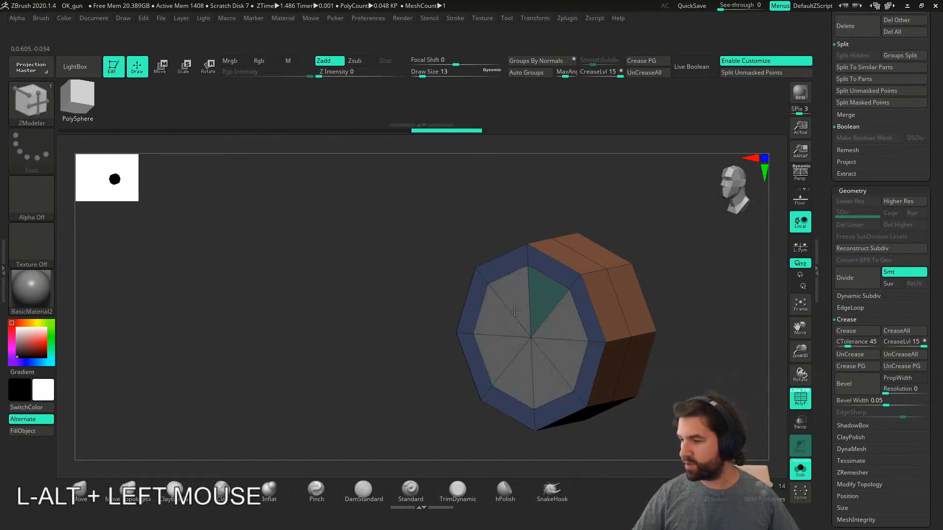
left_click(542, 336)
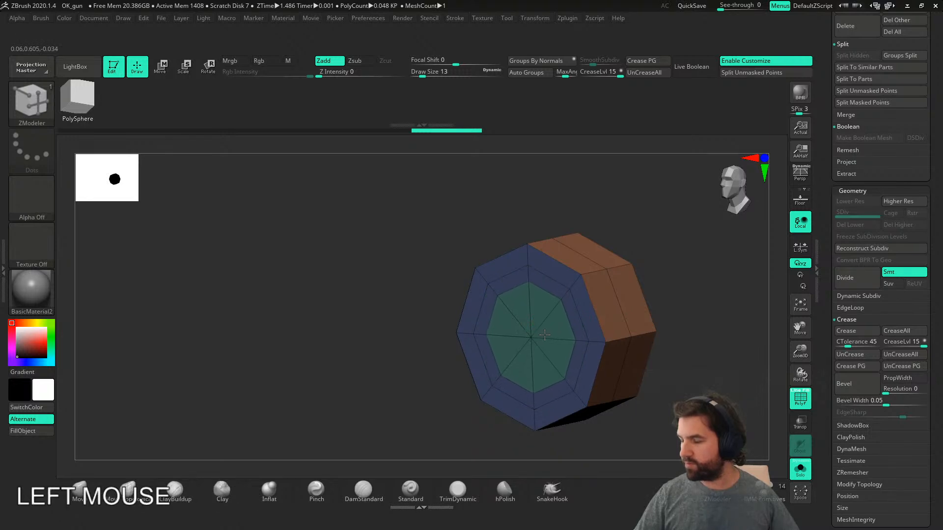
right_click_drag(538, 398, 552, 383)
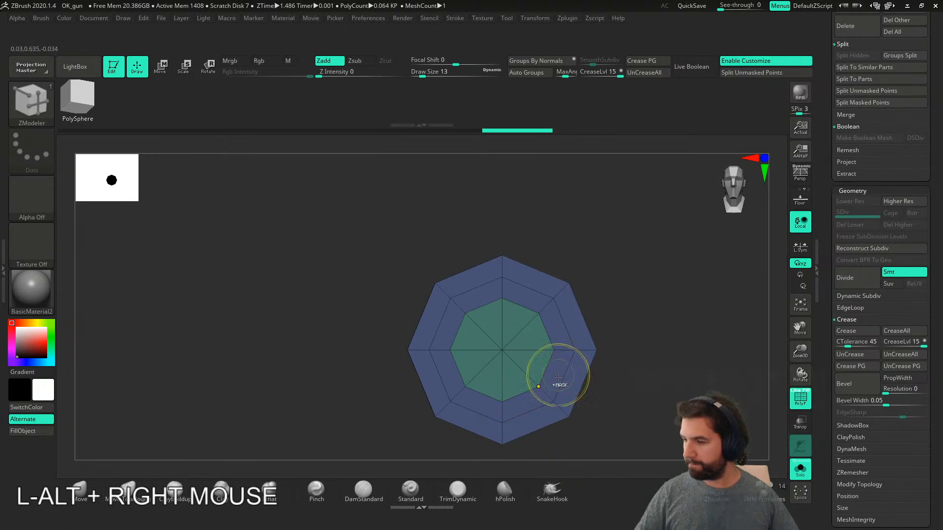
- Recess the green centre of the pommel's front face, using the Move polygon action with Polygroup Island as target
right_click_drag(555, 349, 530, 344)
key("space")
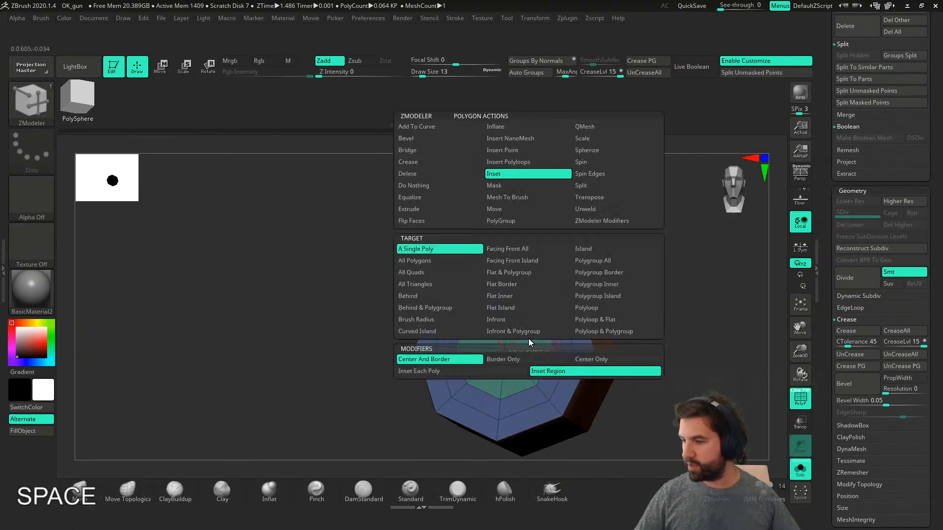
left_click(514, 207)
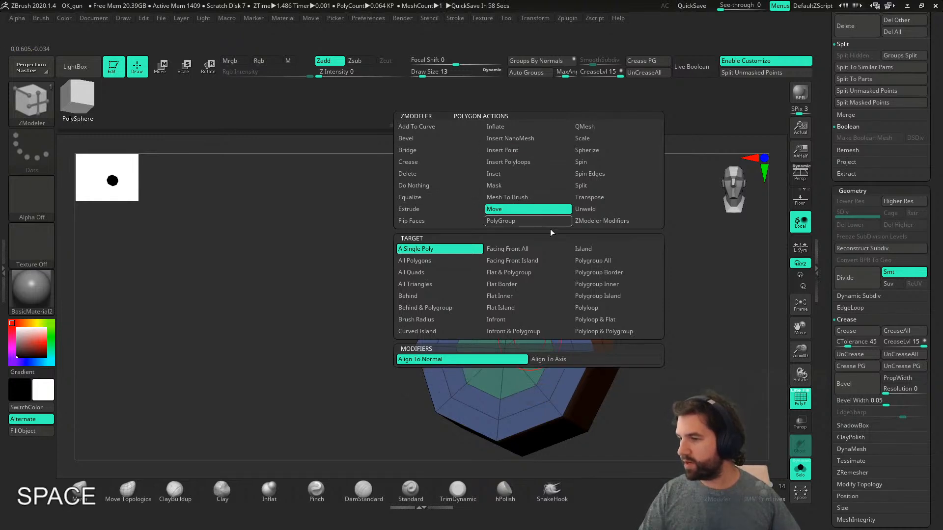
left_click(607, 296)
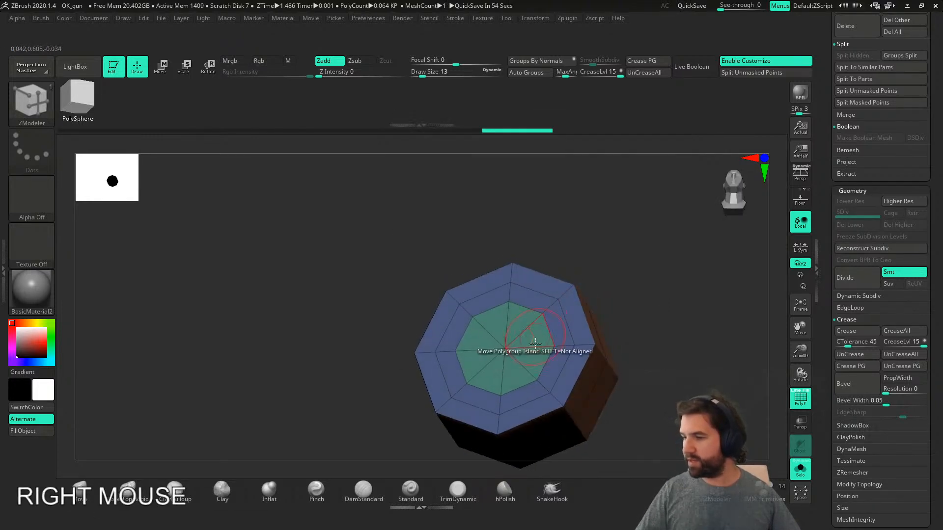
left_click_drag(531, 355, 546, 392)
key("ctrl+z")
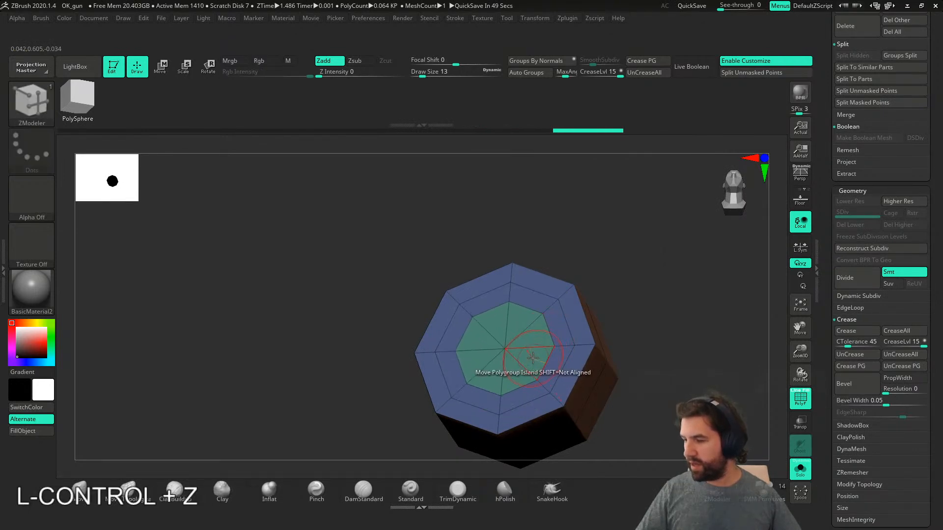
left_click_drag(535, 360, 554, 383)
right_click_drag(590, 355, 536, 361)
left_click_drag(554, 361, 592, 358)
right_click_drag(569, 350, 587, 329)
left_click_drag(545, 325, 566, 330)
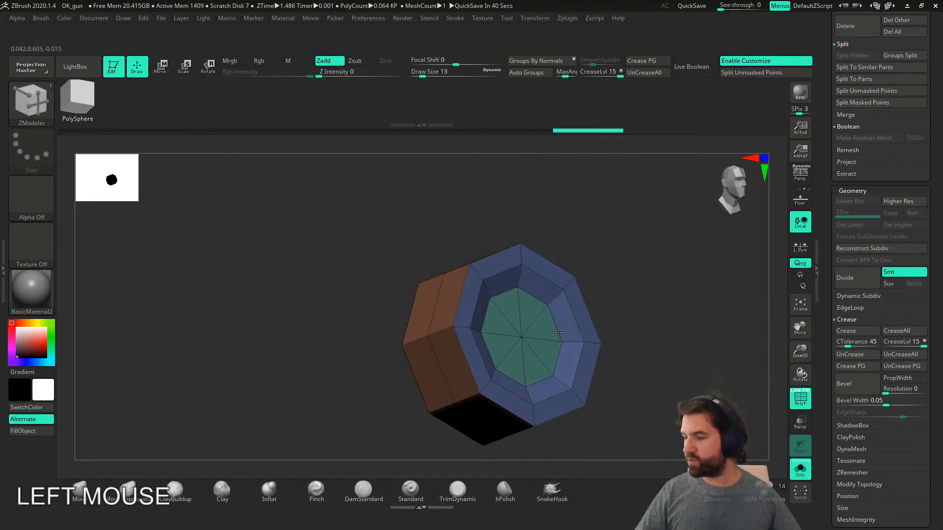
- Crease the pommel's polygroup borders with Crease PG
right_click_drag(614, 343, 519, 350)
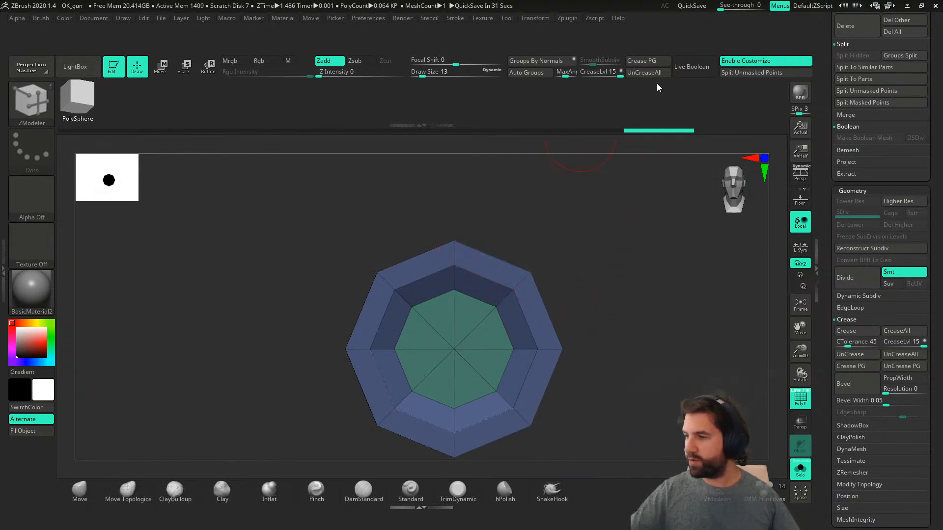
left_click(652, 65)
mouse_move(390, 311)
right_mouse_down()
mouse_move(413, 300)
mouse_move(394, 294)
right_mouse_up()
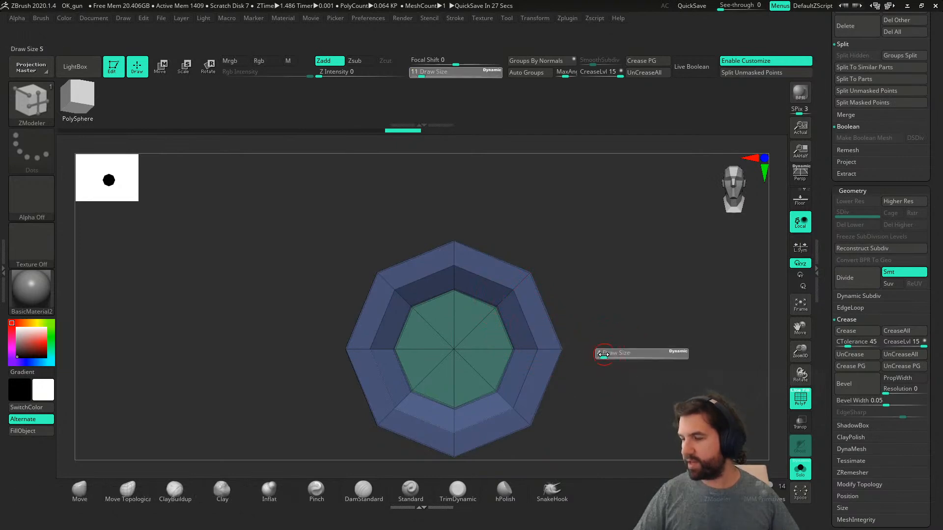
right_click_drag(606, 353, 796, 346, "alt")
- Try to regroup the pommel's polygons with Groups By Normals, and undo the regrouping
left_click_drag(827, 452, 841, 298)
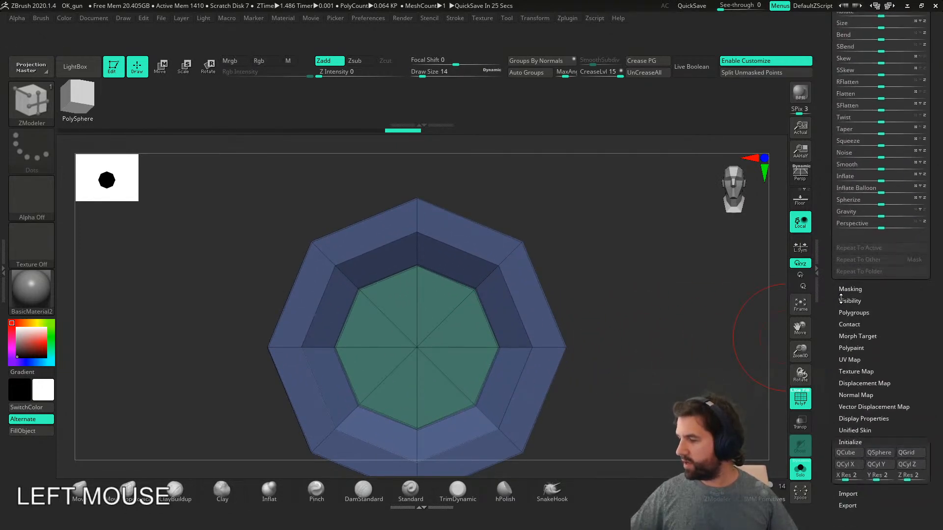
left_click(858, 313, "shift")
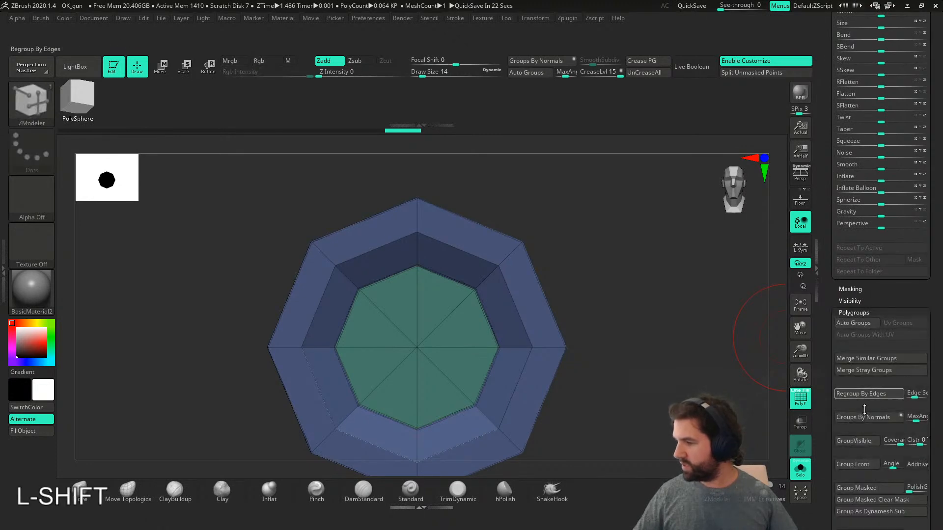
left_click(855, 417)
mouse_move(640, 398)
right_mouse_down()
mouse_move(649, 371)
mouse_move(613, 402)
mouse_move(516, 425)
mouse_move(525, 272)
mouse_move(539, 362)
mouse_move(575, 343)
right_mouse_up()
key("ctrl+z")
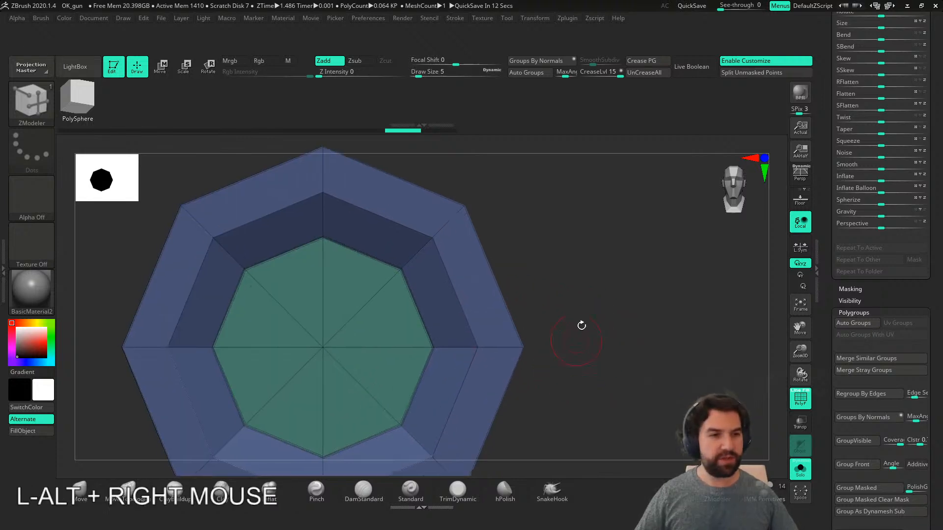
- Set the polygon action to PolyGroup, try assigning a group to one sloped face of the recess, and undo that assignment
right_click_drag(460, 333, 520, 321, "alt")
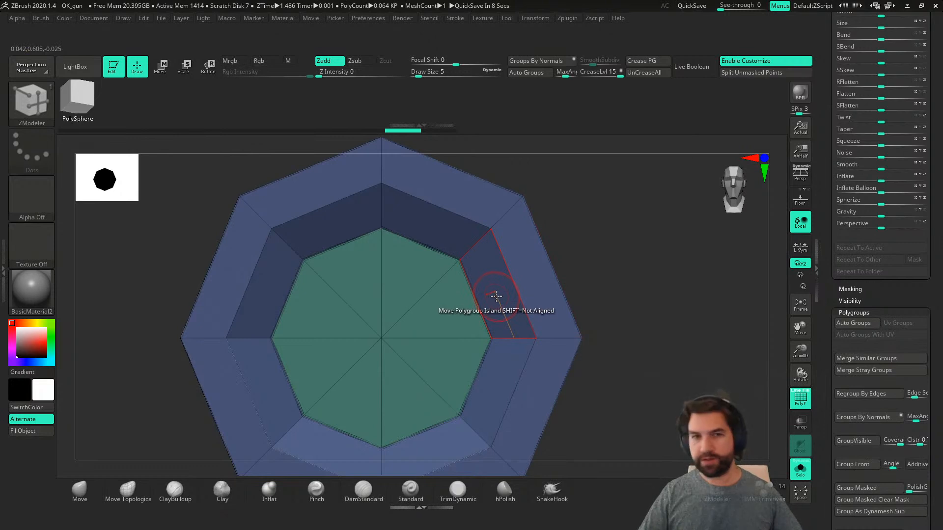
key("space")
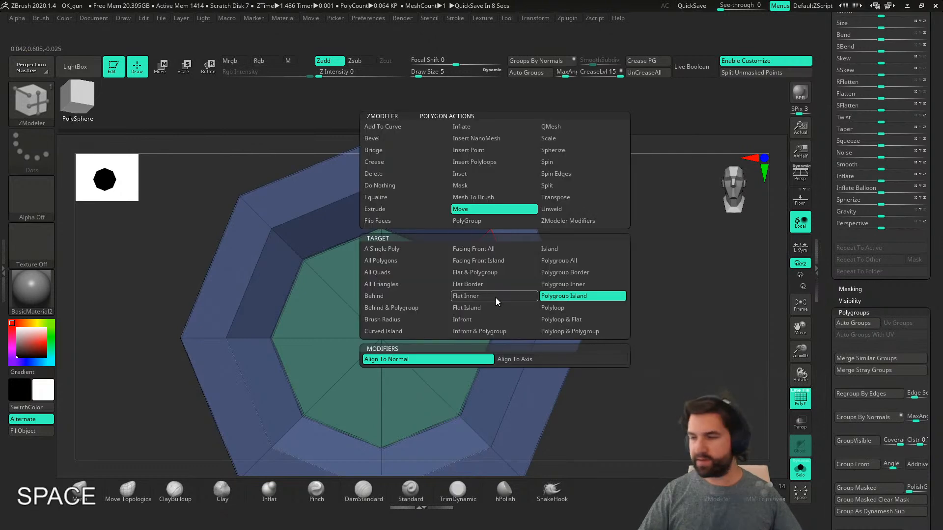
left_click(473, 222)
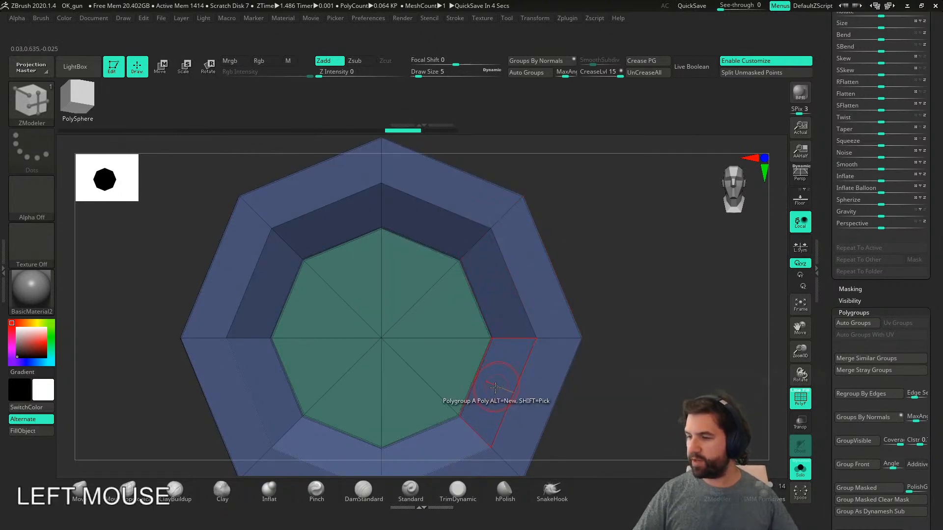
key("alt")
left_click(487, 403, "alt")
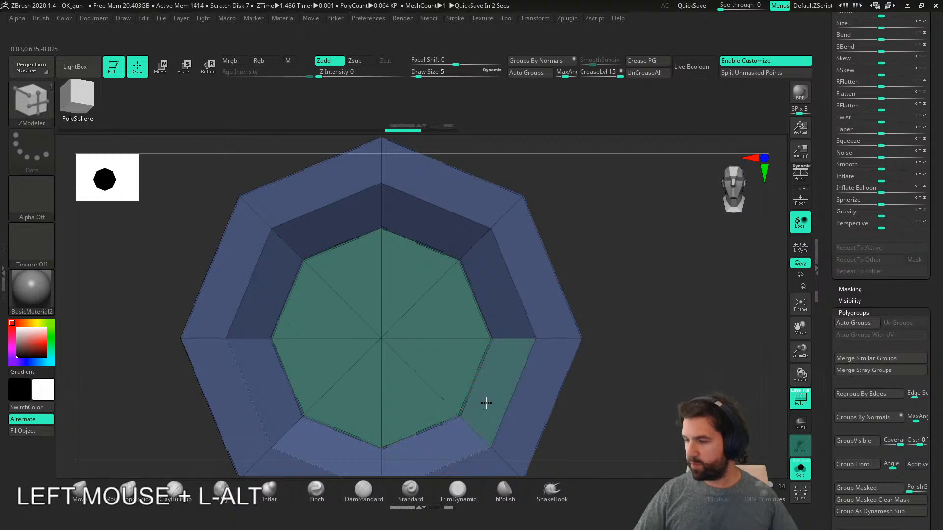
key("ctrl+z")
key("ctrl+z")
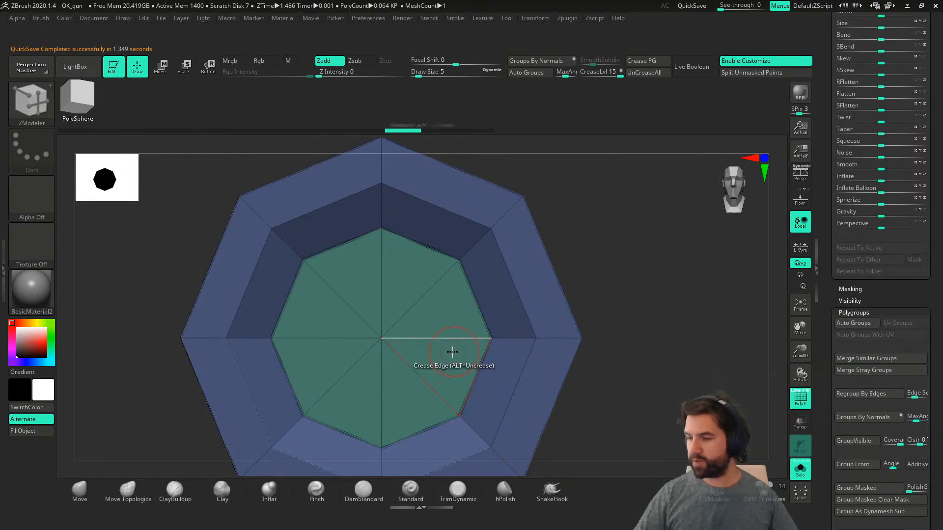
- Pick the polygroup of the recessed centre and assign it to all eight polygons of the pommel's outer front ring
left_click(449, 362)
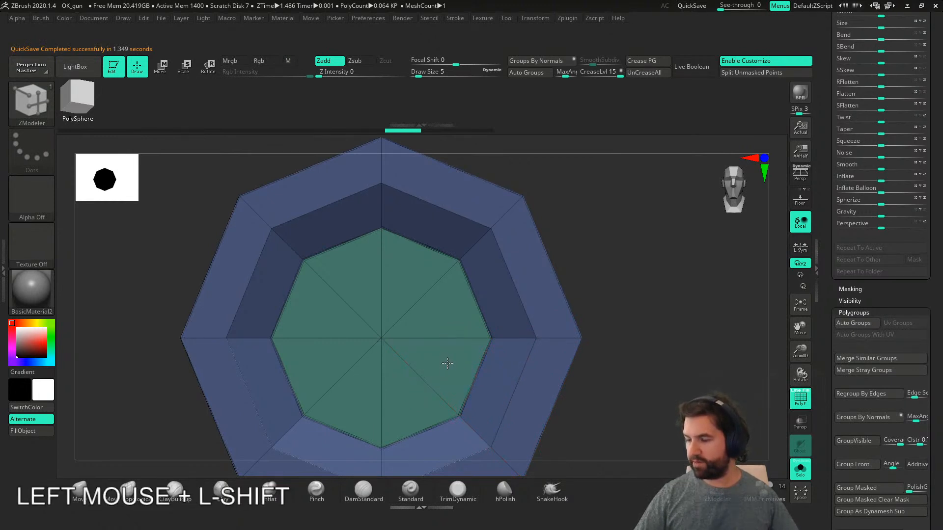
left_click(535, 365)
left_click(540, 266)
left_click(462, 183)
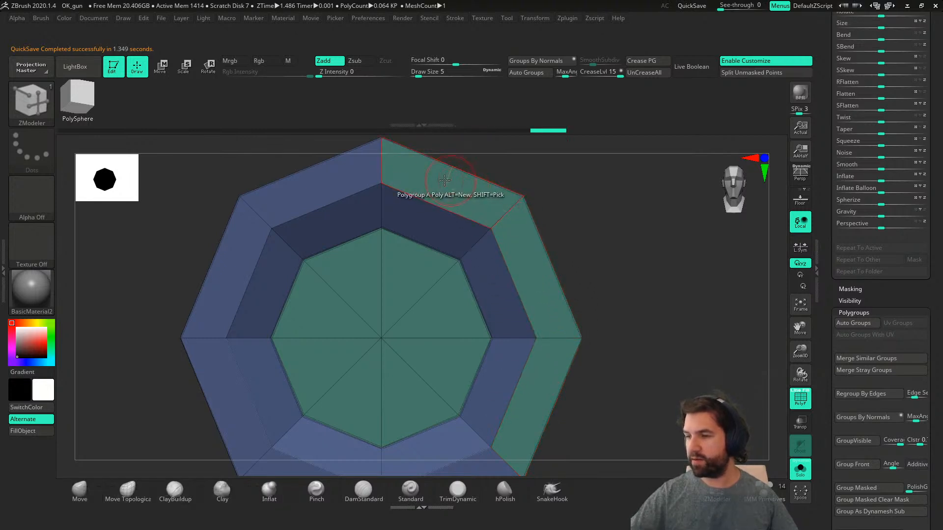
left_click(311, 185)
left_click(247, 248)
left_click(235, 377)
right_click_drag(236, 377, 418, 259, "alt")
left_click(364, 396)
left_click(475, 382)
right_click_drag(521, 374, 578, 345, "alt")
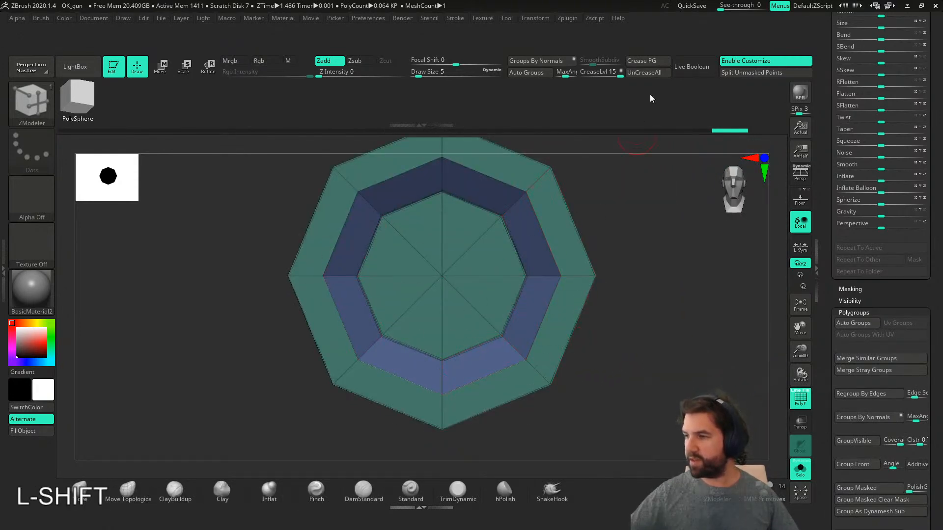
- Crease the borders of the updated polygroups and preview the smoothed pommel with the polyframe hidden
left_click(654, 60)
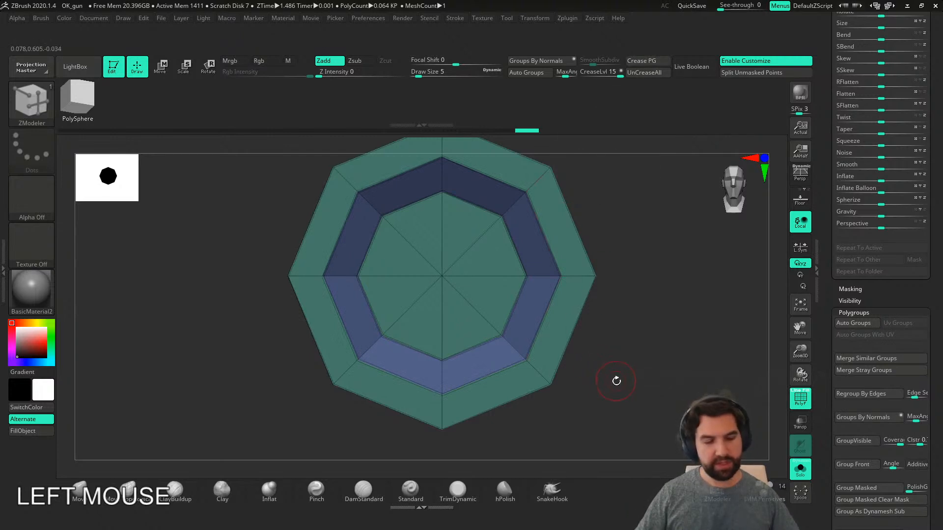
key("shift+f")
right_click_drag(610, 388, 693, 379)
key("shift+d")
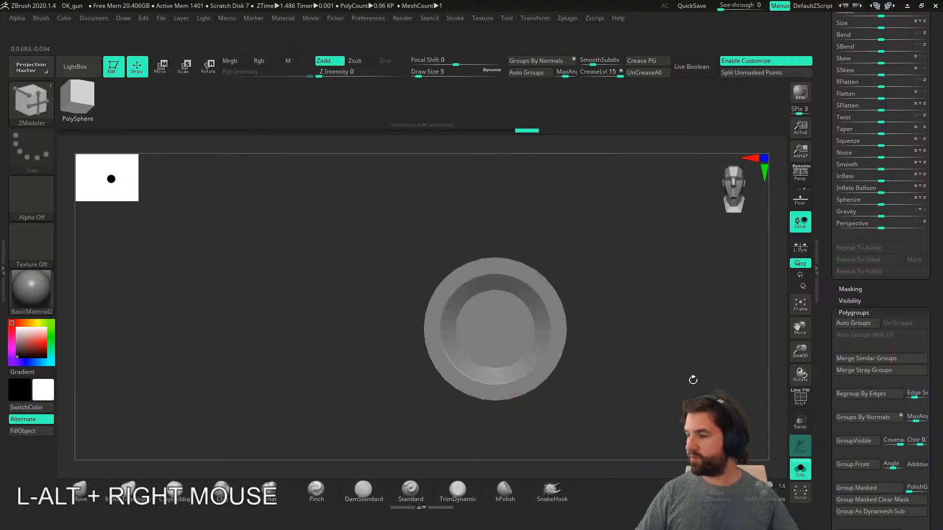
- Turn off Solo mode to show the handle, and inspect the smoothed pommel from an angle
left_click(801, 470)
mouse_move(621, 424)
right_mouse_down()
mouse_move(679, 418)
mouse_move(622, 414)
right_mouse_up()
right_click_drag(552, 255, 582, 293)
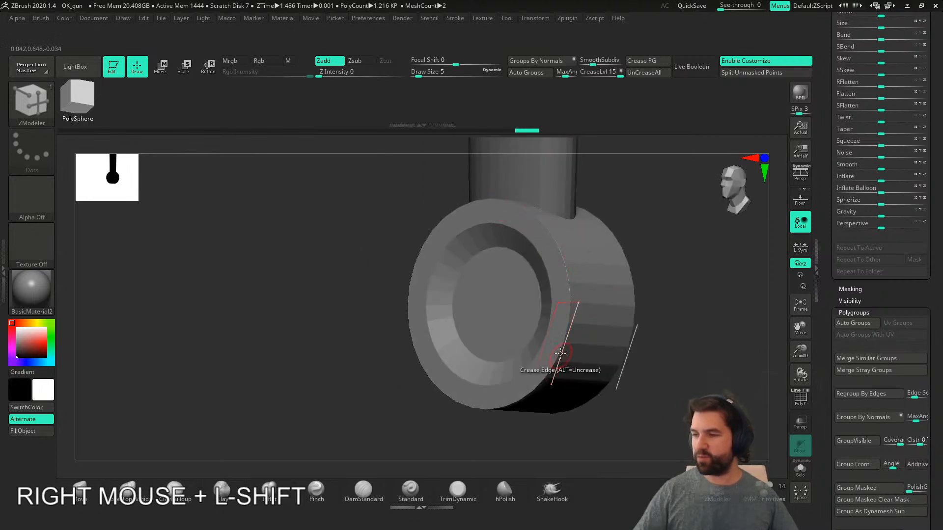
right_click_drag(561, 360, 541, 375, "alt")
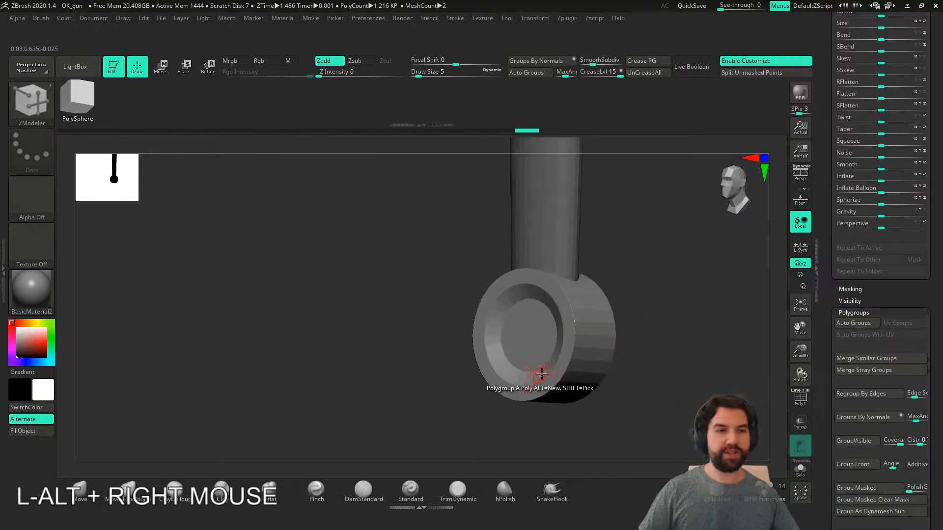
- Switch to the Move brush and set its draw size to 44
left_click(82, 501)
mouse_move(633, 358)
right_mouse_down()
mouse_move(591, 373)
mouse_move(593, 382)
right_mouse_up()
key("s")
left_click_drag(594, 382, 607, 382)
mouse_move(608, 379)
right_mouse_down()
mouse_move(637, 376)
mouse_move(579, 400)
right_mouse_up()
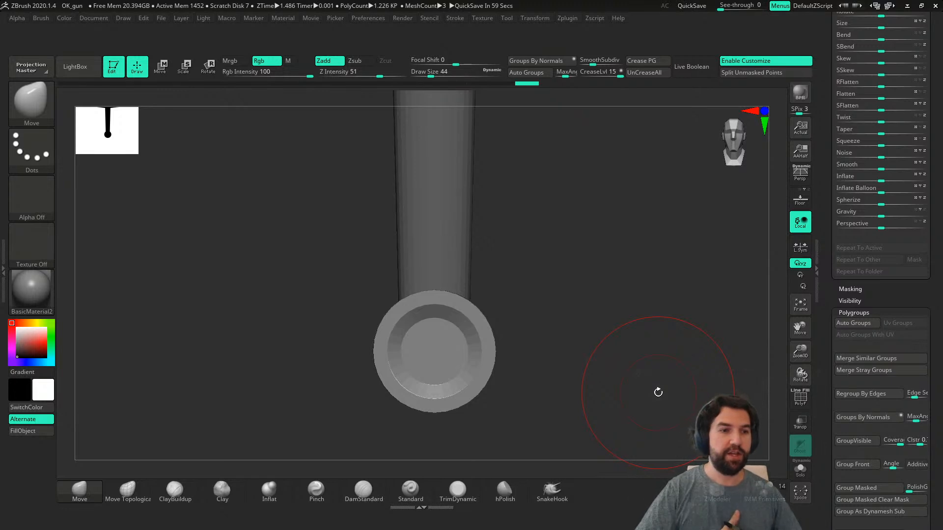
- Try dividing the pommel mesh, removing all its creases and dividing it further, and undo these changes
key("shift")
right_click_drag(597, 358, 579, 384)
key("ctrl")
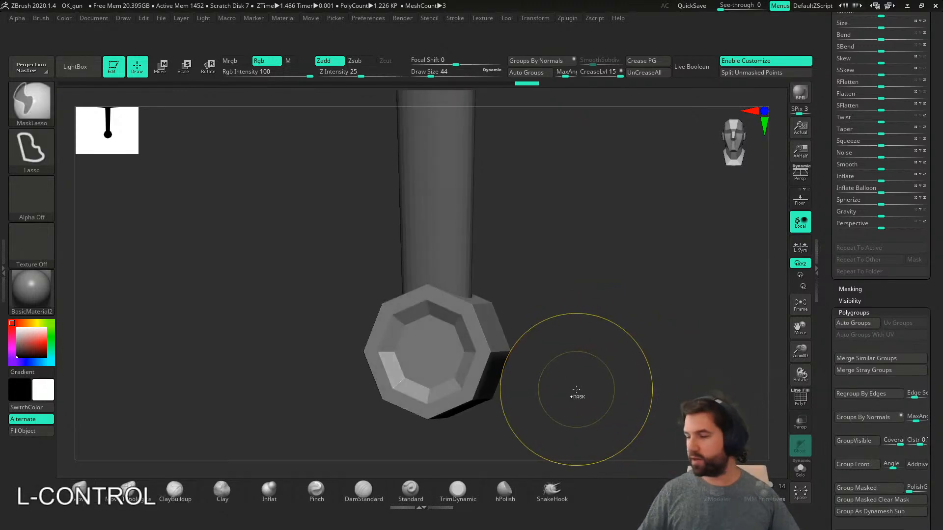
key("ctrl+d")
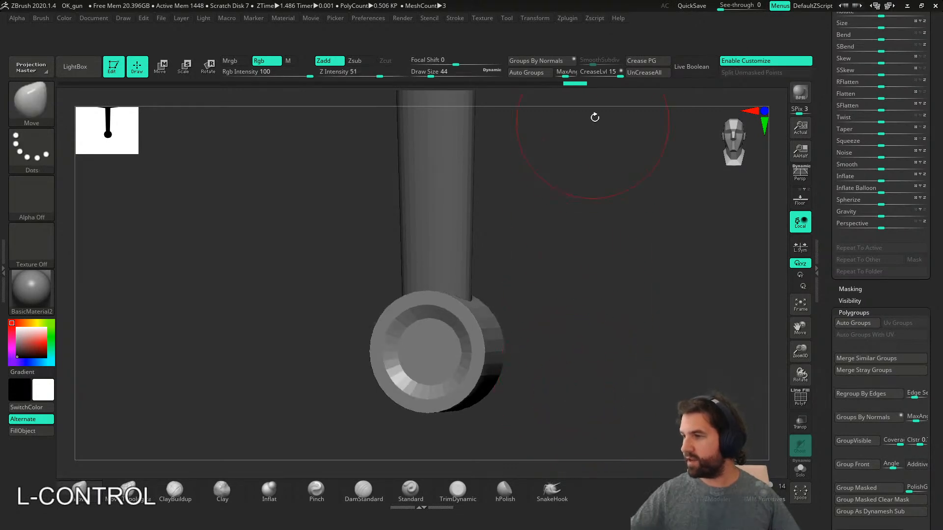
left_click(644, 72)
key("ctrl+d")
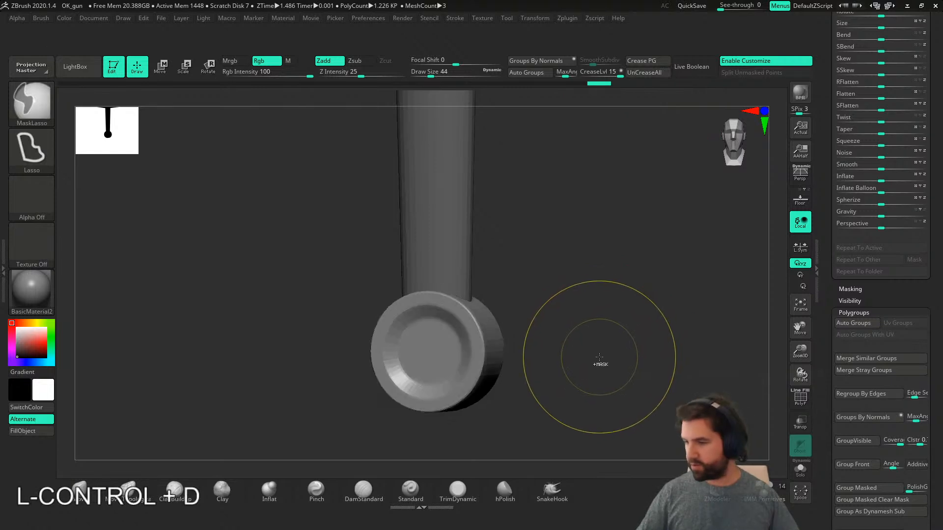
key("ctrl+d")
right_click_drag(594, 361, 514, 387)
right_click_drag(464, 362, 560, 358, "shift")
key("ctrl+z")
key("ctrl+z")
key("ctrl+z")
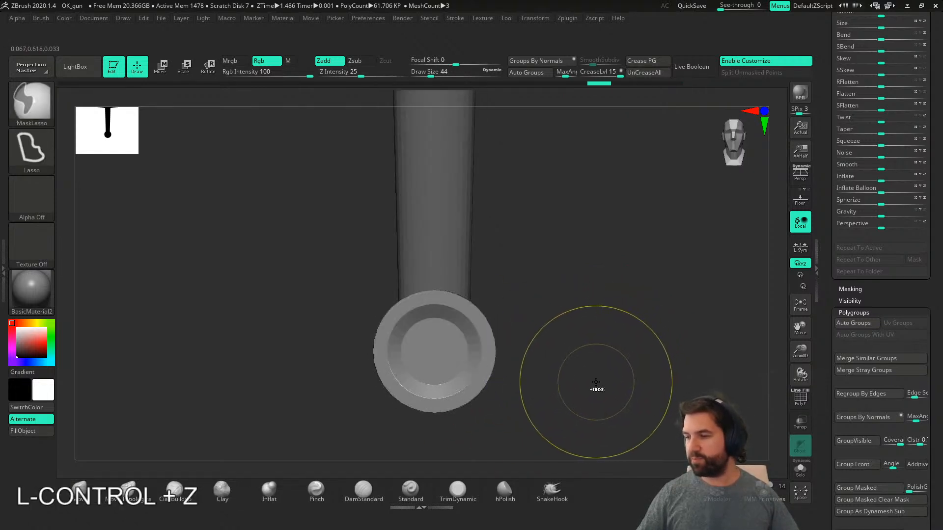
- Show the polyframe over the dynamically smoothed pommel and set the draw size to 14
key("shift+f")
right_click_drag(541, 414, 595, 413, "shift")
key("d")
key("s")
left_click_drag(589, 385, 581, 388)
mouse_move(581, 388)
right_mouse_down("alt")
mouse_move(570, 396)
mouse_move(576, 385)
right_mouse_up("alt")
- Open the pommel's Dynamic Subdiv settings among the Geometry options
left_click_drag(822, 416, 831, 354)
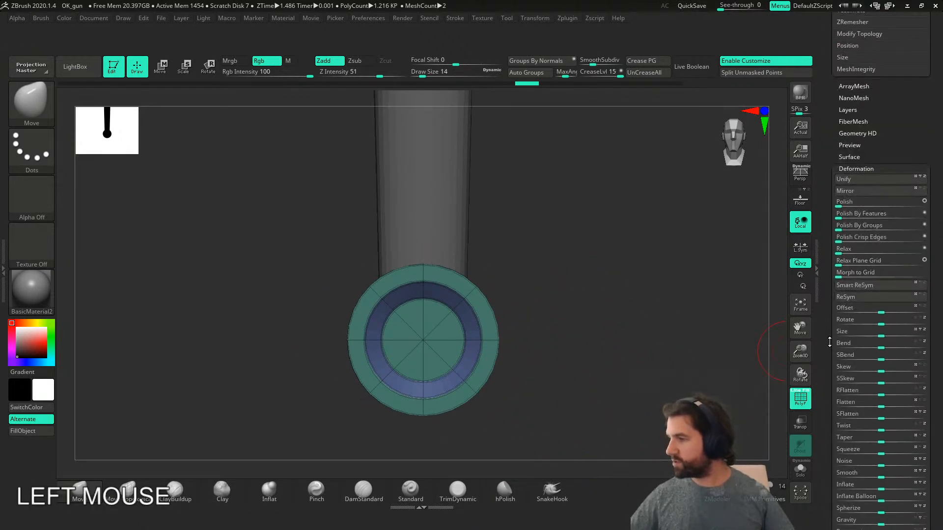
key("shift")
left_click_drag(847, 109, 874, 285)
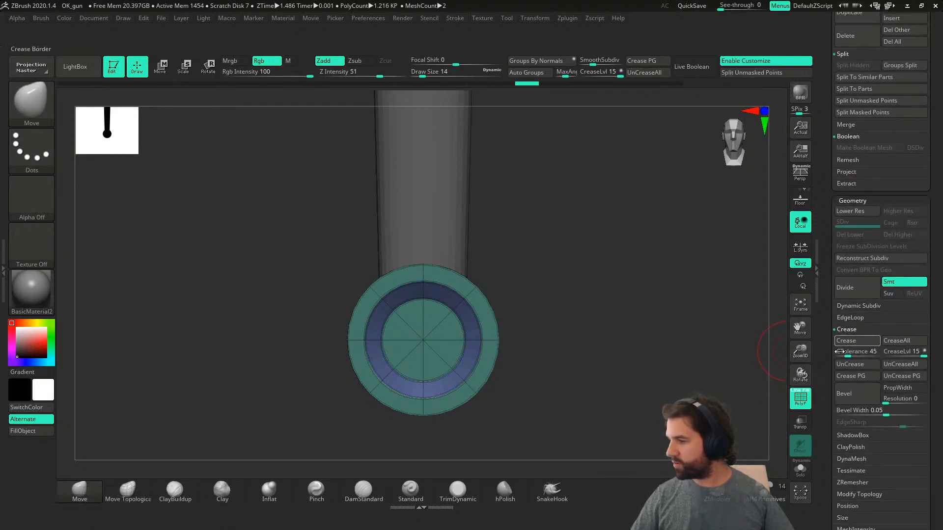
left_click_drag(828, 463, 865, 252)
key("shift")
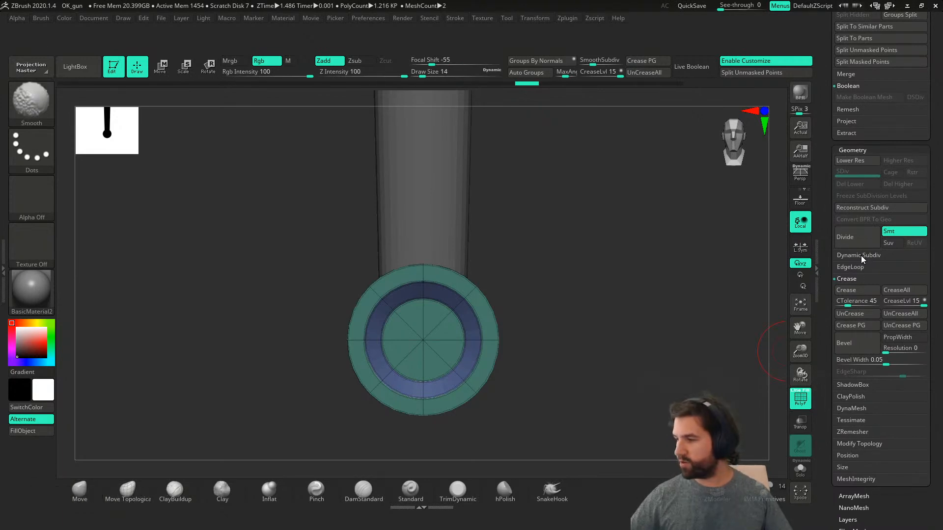
left_click(862, 255)
mouse_move(835, 470)
left_mouse_down()
mouse_move(841, 410)
mouse_move(862, 395)
left_mouse_up()
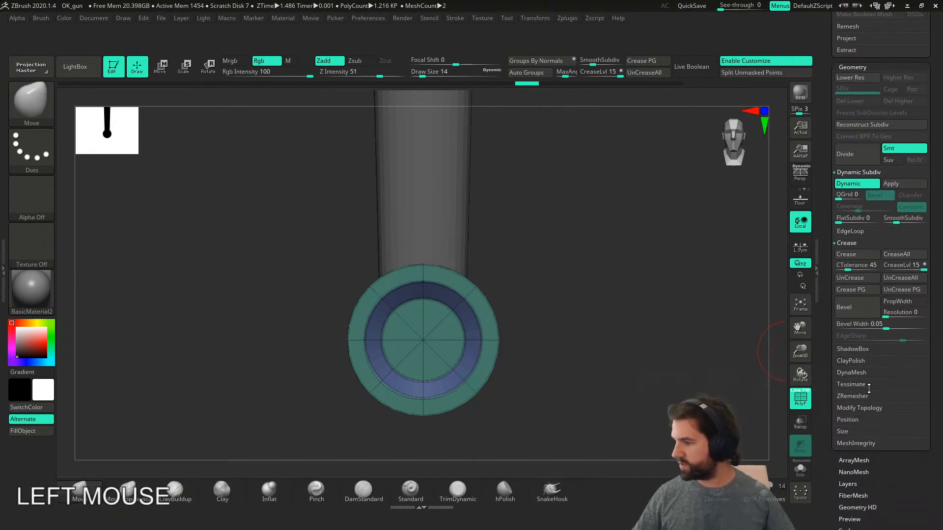
- Hide the polyframe and set the pommel's SmoothSubdiv level to 5
right_click_drag(590, 379, 752, 304)
key("shift+f")
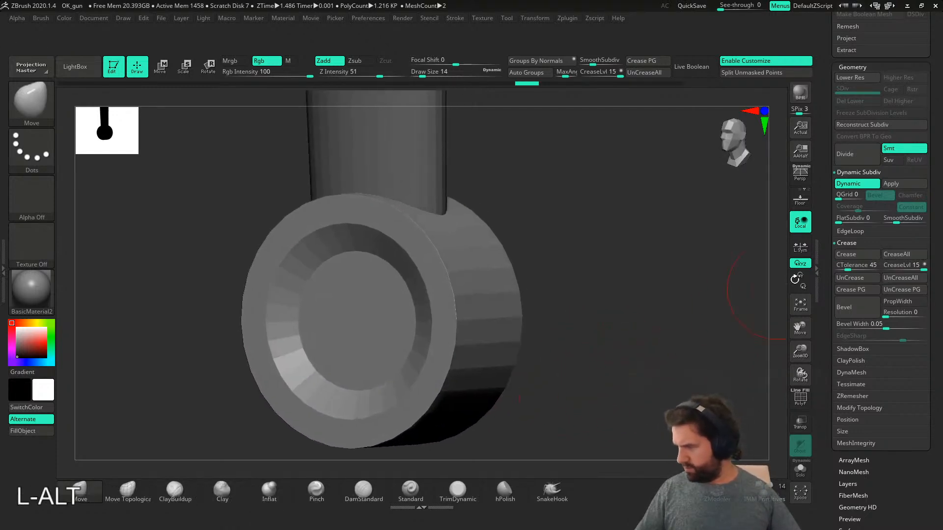
left_click(895, 223)
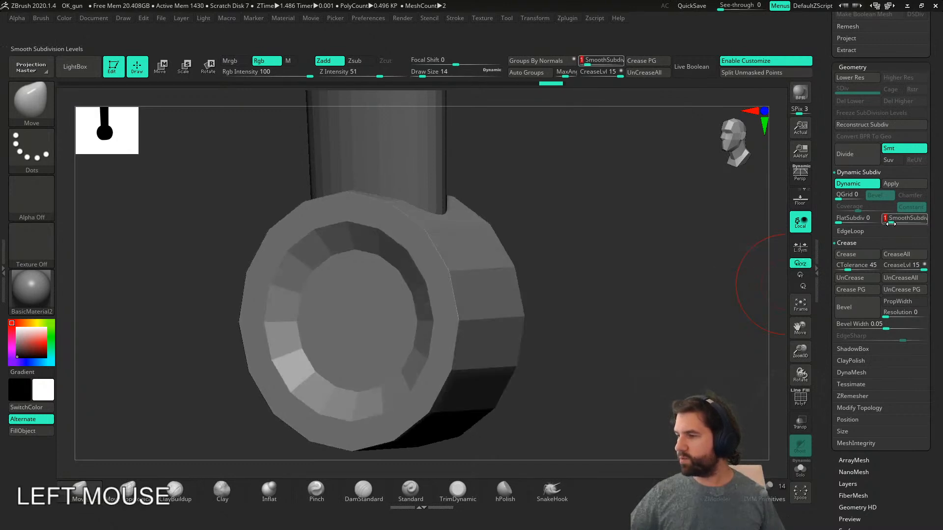
left_click_drag(895, 224, 906, 222)
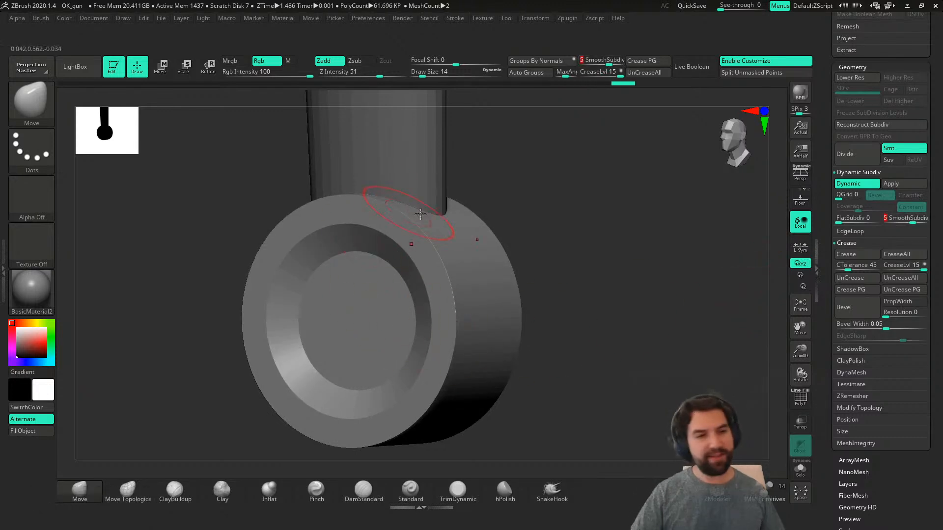
right_click_drag(516, 337, 482, 330)
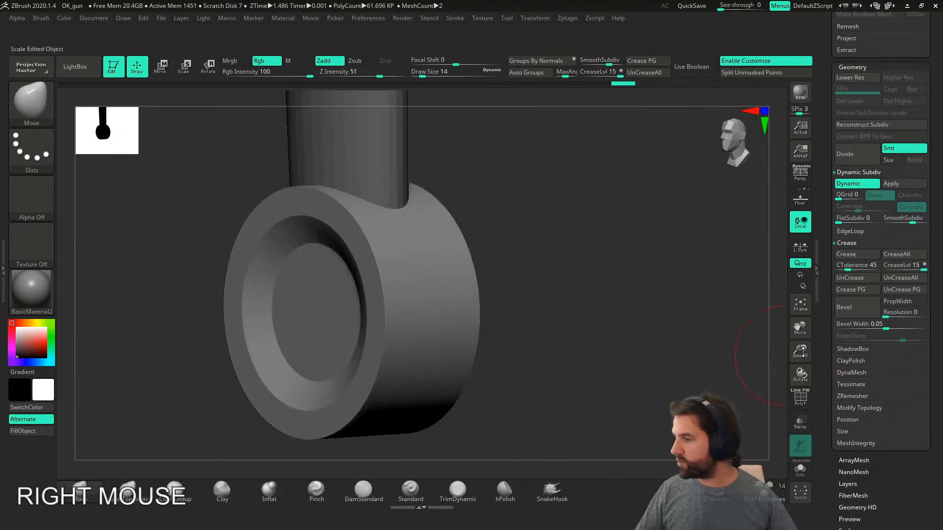
- Lower the pommel's crease level to 3 and finally to 2 to round its dynamically smoothed edges
left_click_drag(922, 269, 892, 269)
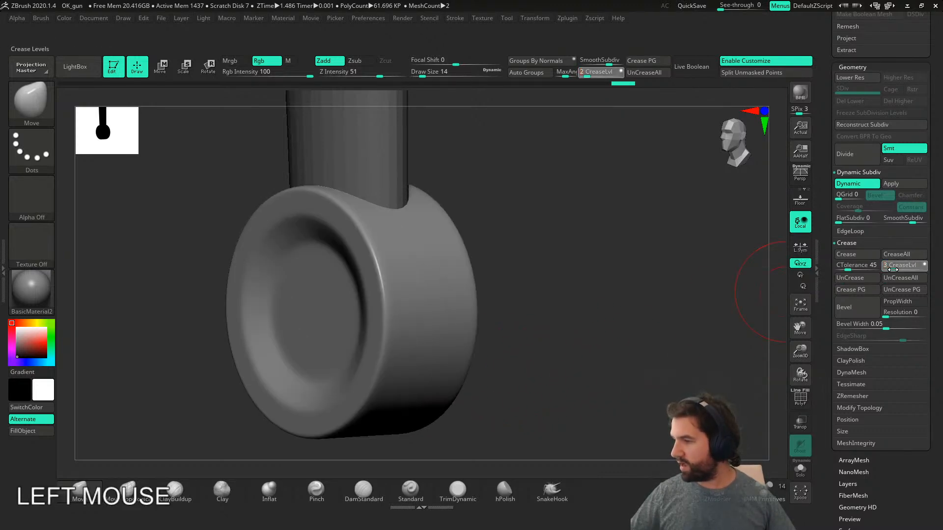
left_click_drag(893, 270, 893, 269)
left_click(924, 265)
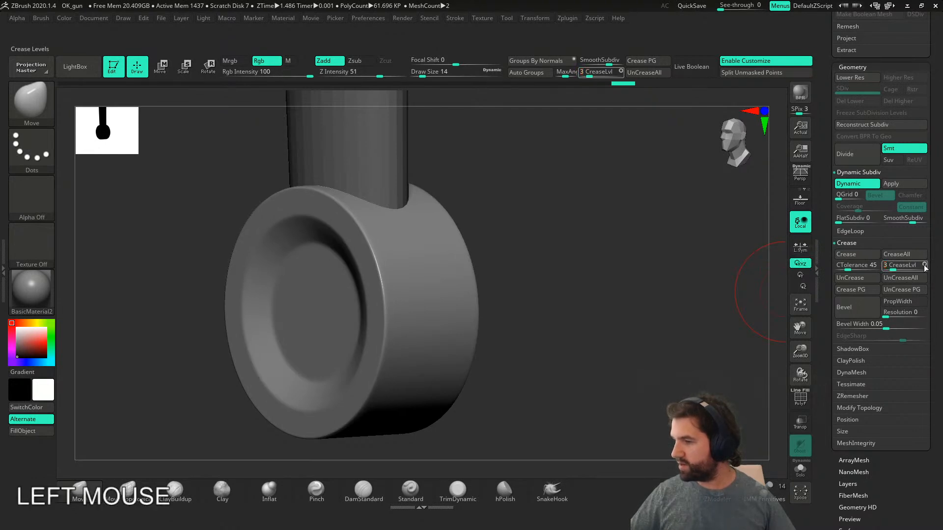
left_click(893, 269)
left_click(892, 270)
left_click_drag(890, 269, 890, 269)
right_click_drag(565, 350, 763, 317)
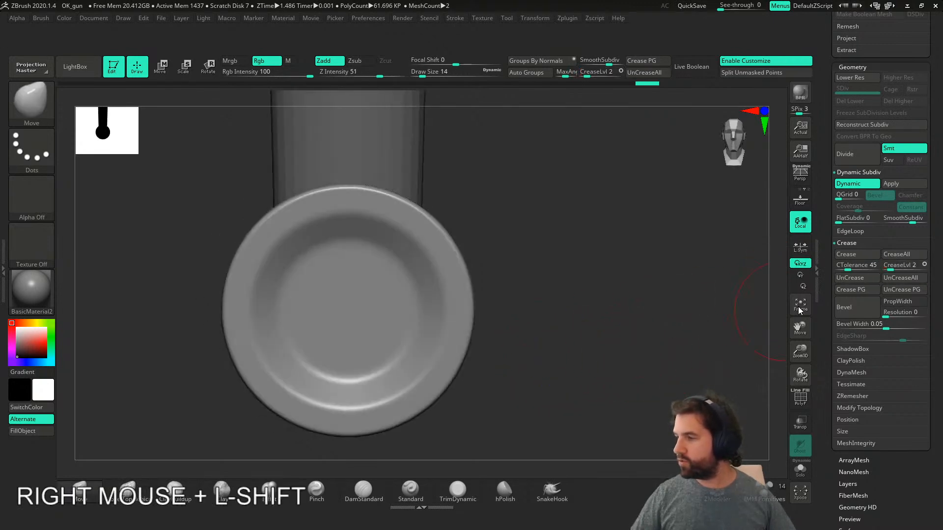
- Make the sword's grip the active subtool and raise its dynamic SmoothSubdiv level
right_click_drag(636, 345, 438, 461)
key("shift+d")
key("d")
left_click(423, 354, "alt")
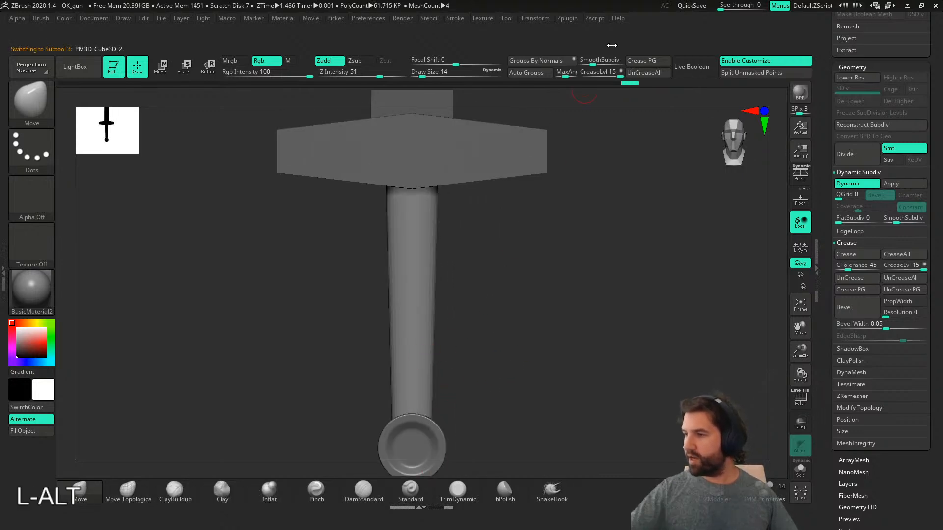
left_click_drag(598, 64, 605, 98)
right_click_drag(570, 207, 448, 381)
- Make the cross-guard the active subtool and display its polyframe
left_click(413, 339, "alt")
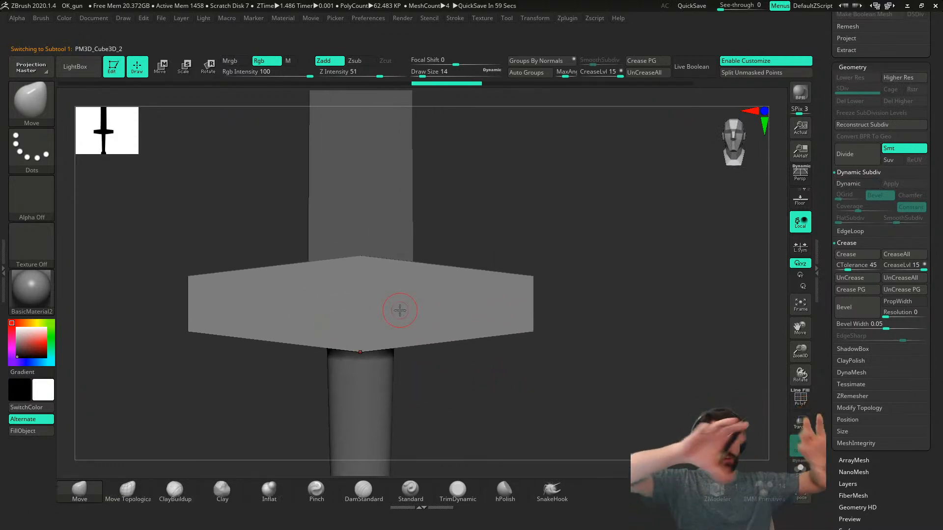
mouse_move(519, 342)
right_mouse_down()
mouse_move(467, 368)
mouse_move(503, 362)
mouse_move(461, 344)
right_mouse_up()
mouse_move(462, 343)
right_mouse_down()
mouse_move(429, 389)
mouse_move(483, 363)
mouse_move(459, 358)
mouse_move(467, 378)
mouse_move(488, 364)
right_mouse_up()
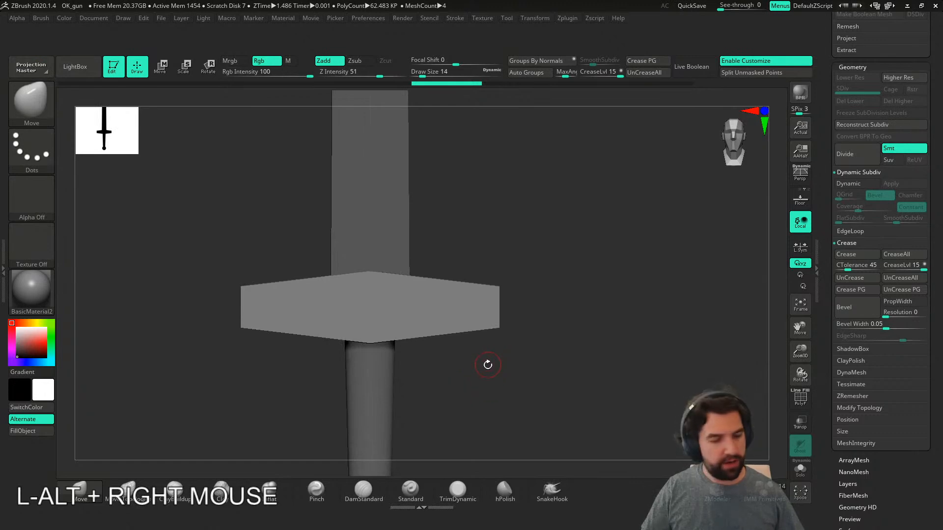
key("shift+f")
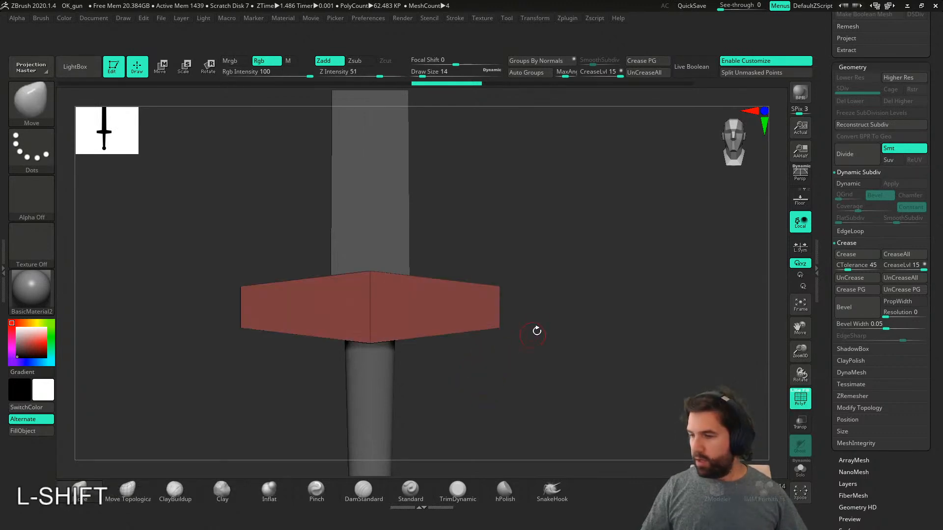
left_click_drag(526, 253, 567, 343, "ctrl")
mouse_move(568, 344)
right_mouse_down("ctrl")
mouse_move(558, 331)
mouse_move(482, 360)
right_mouse_up("ctrl")
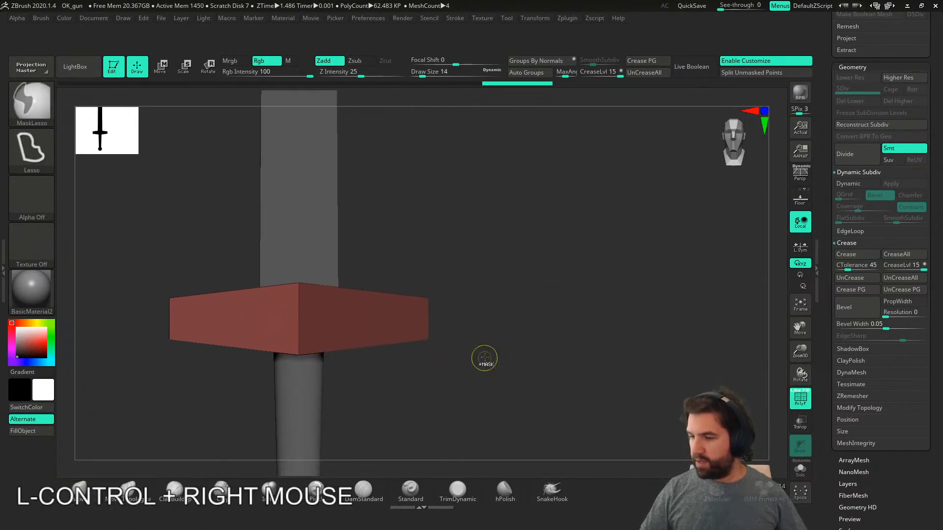
right_click_drag(420, 322, 556, 310, "alt")
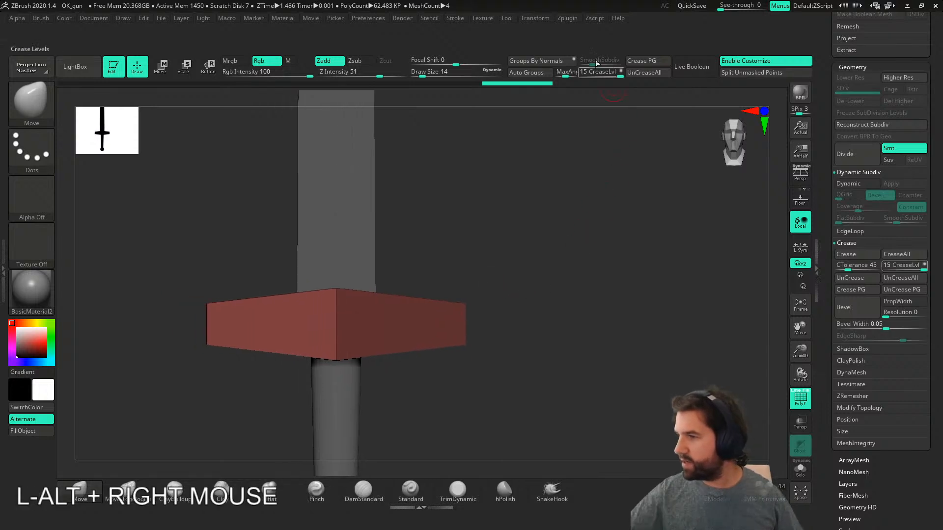
- Check the symmetry settings and widen the cross-guard sideways with the gizmo, keeping its height and centring
left_click(533, 19)
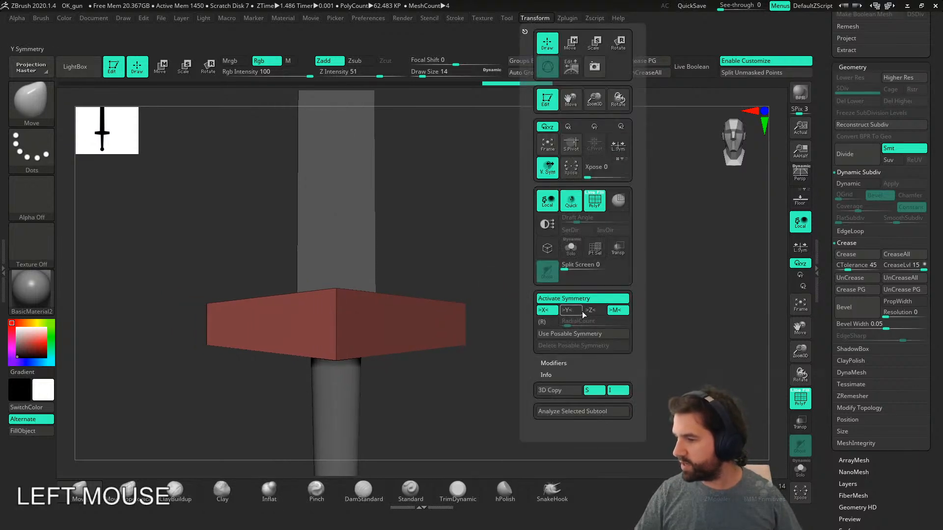
mouse_move(470, 370)
left_mouse_down("ctrl")
mouse_move(498, 388)
mouse_move(485, 382)
left_mouse_up("ctrl")
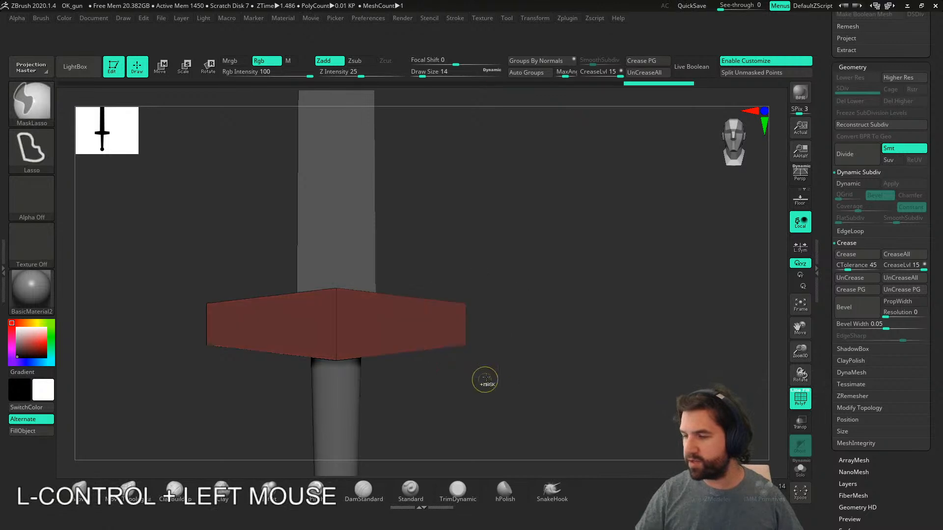
right_click_drag(524, 371, 467, 365, "ctrl")
key("w")
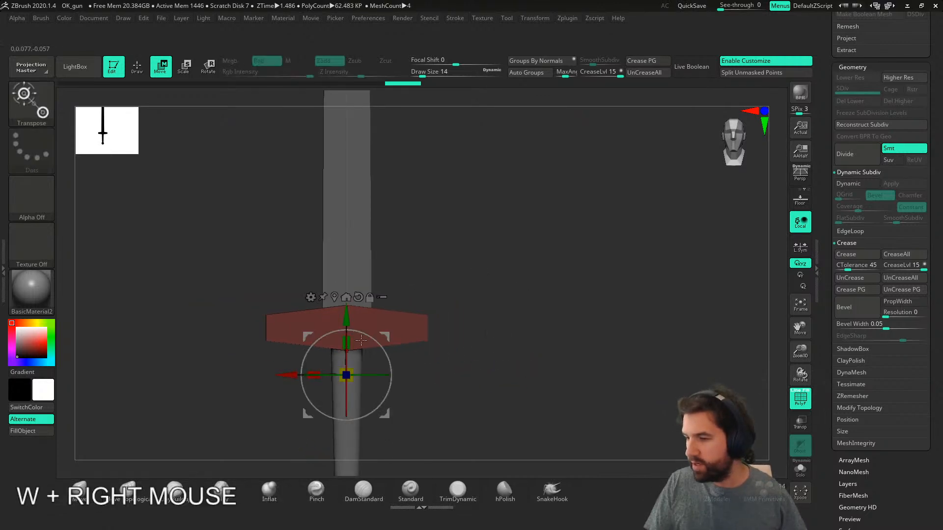
left_click(335, 297, "alt")
left_click_drag(373, 328, 402, 329)
right_click_drag(501, 376, 449, 372, "ctrl")
left_click_drag(538, 377, 562, 394, "ctrl")
right_click_drag(561, 394, 460, 418)
right_click_drag(460, 418, 486, 409, "ctrl")
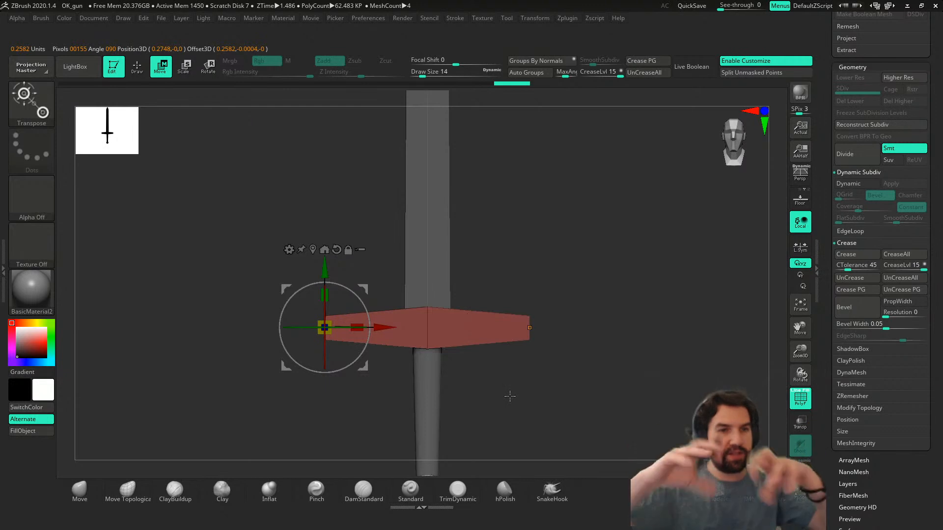
right_click_drag(506, 364, 436, 419, "alt")
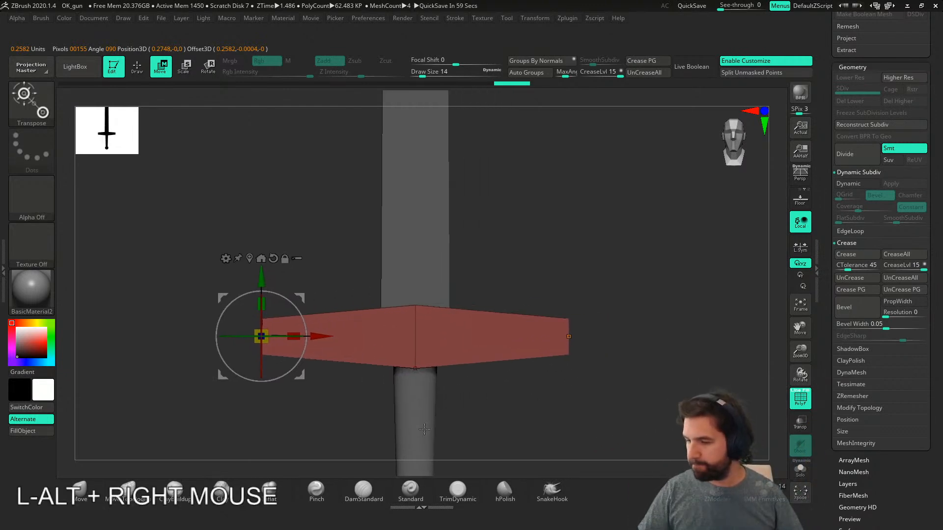
- Choose ZModeler's Insert edge action, try adding individual edge loops across the guard's length, and undo them
key("q")
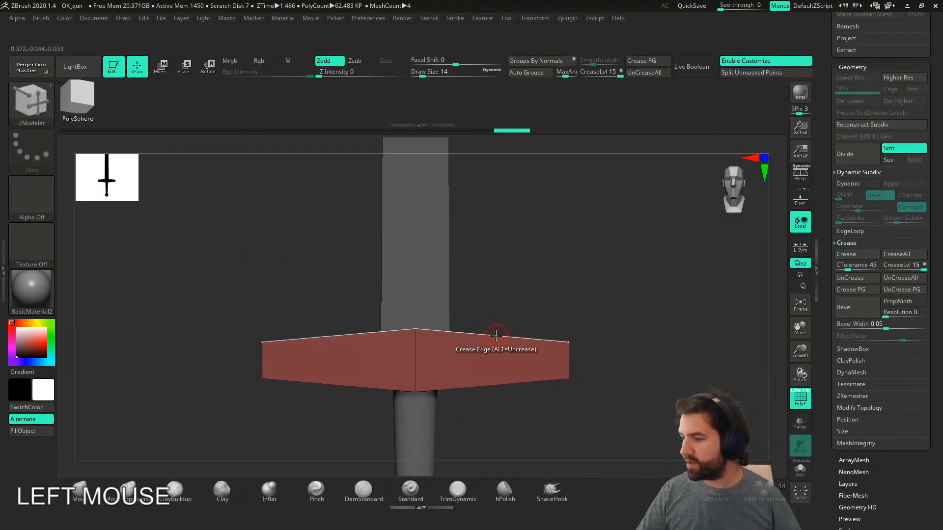
key("space")
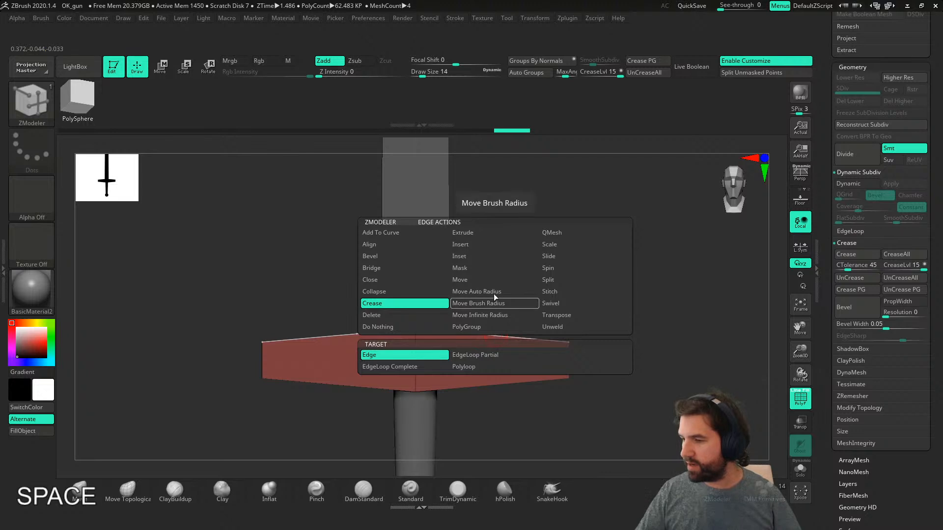
left_click(468, 247)
right_click_drag(520, 331, 545, 404)
left_click(524, 342)
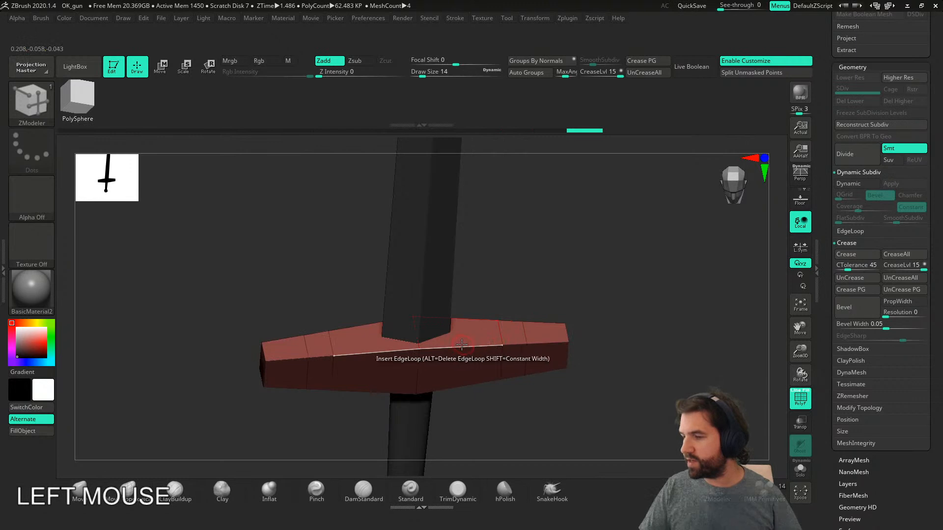
mouse_move(577, 368)
right_mouse_down()
mouse_move(565, 383)
mouse_move(510, 330)
right_mouse_up()
key("ctrl+z")
- Insert evenly spaced edge loops that split each half of the guard into four segments, and regroup its polygons by normals
key("space")
left_click(428, 355)
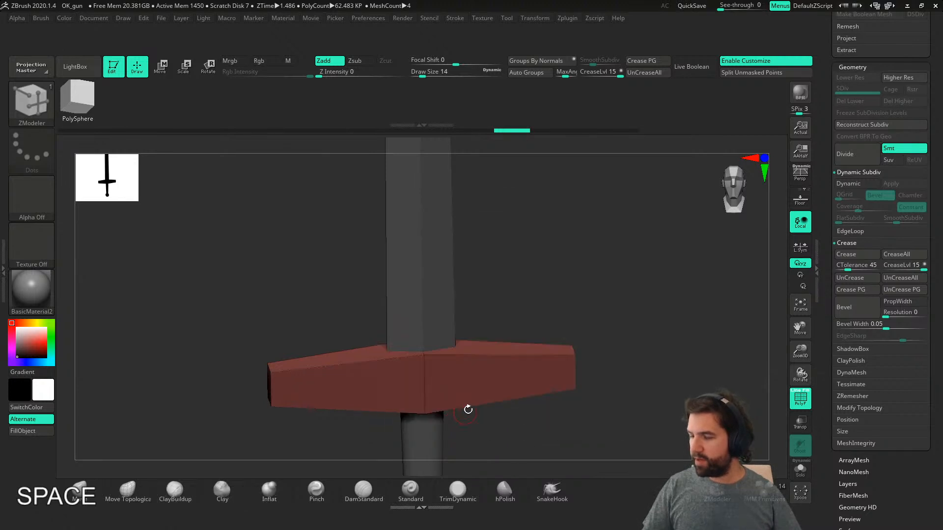
left_click(489, 354)
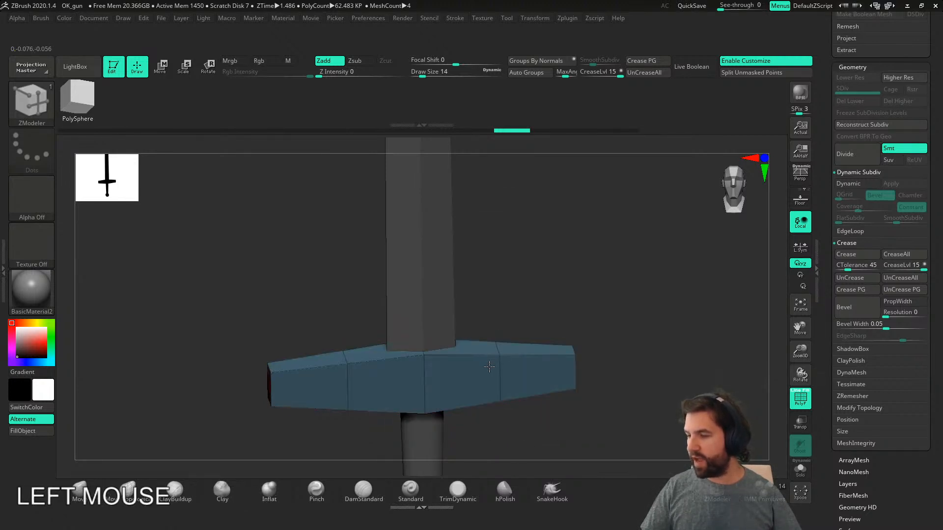
left_click_drag(568, 344, 514, 348)
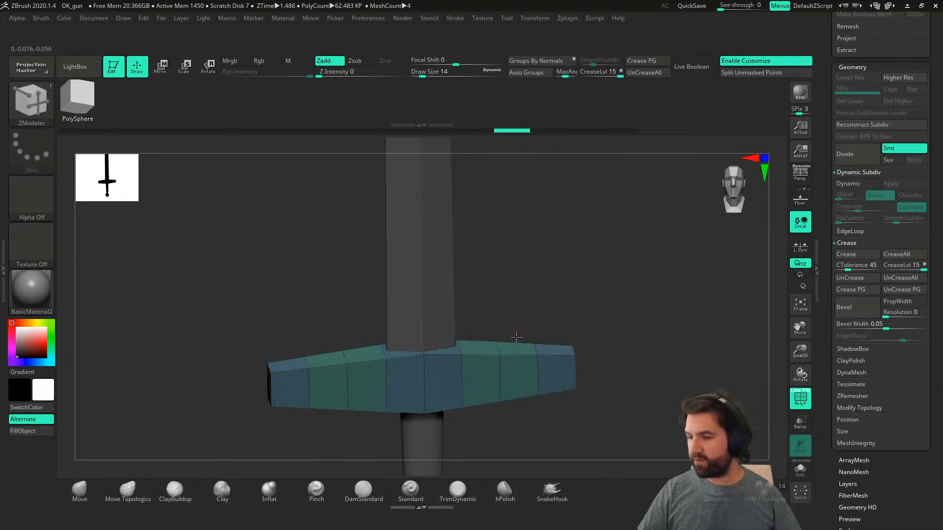
right_click_drag(452, 415, 570, 415)
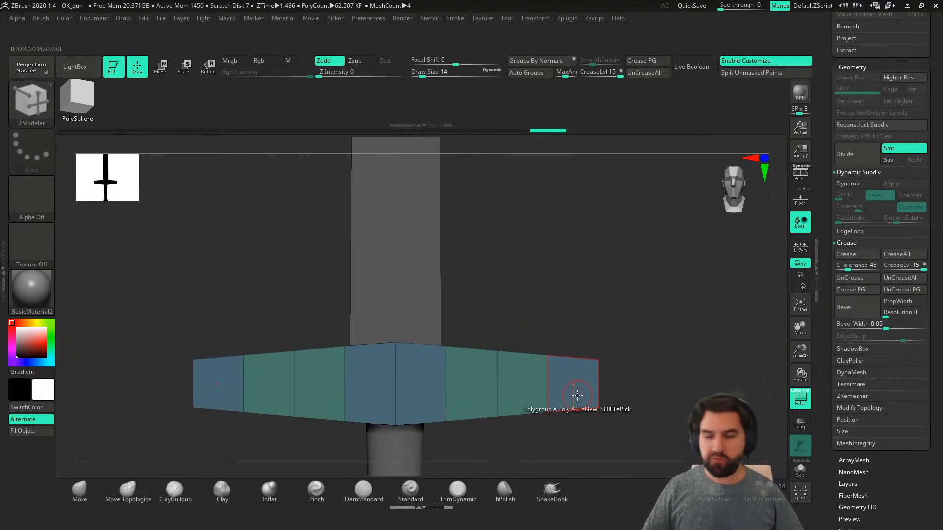
left_click(550, 60)
right_click_drag(638, 389, 624, 353)
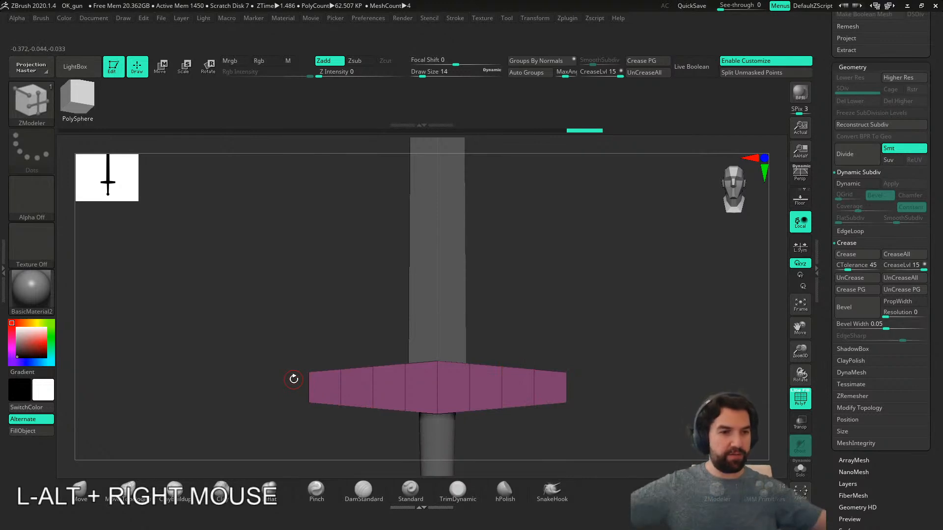
- Try pulling the guard's ends upward with the Move brush at draw size 83, and undo the strokes
left_click(80, 491)
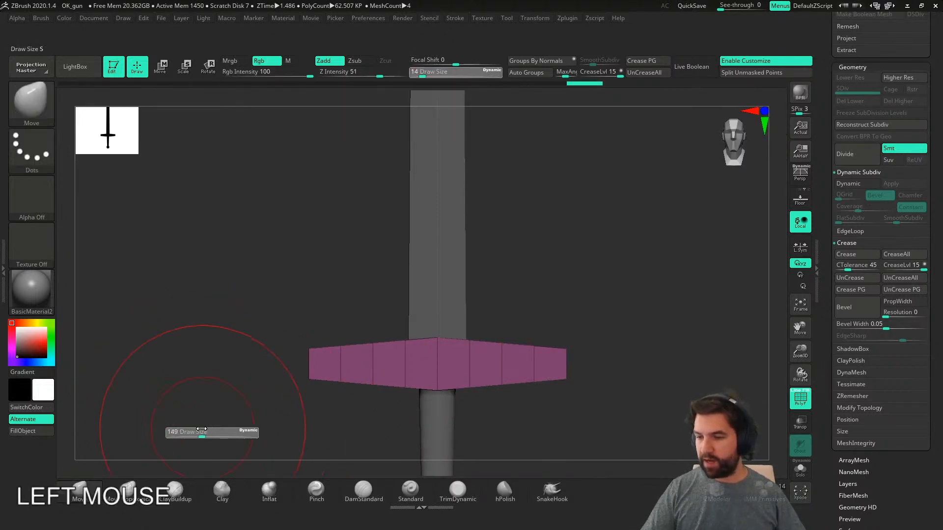
mouse_move(566, 364)
left_mouse_down()
mouse_move(566, 357)
mouse_move(506, 370)
mouse_move(535, 385)
mouse_move(529, 396)
mouse_move(573, 378)
mouse_move(572, 359)
left_mouse_up()
key("s")
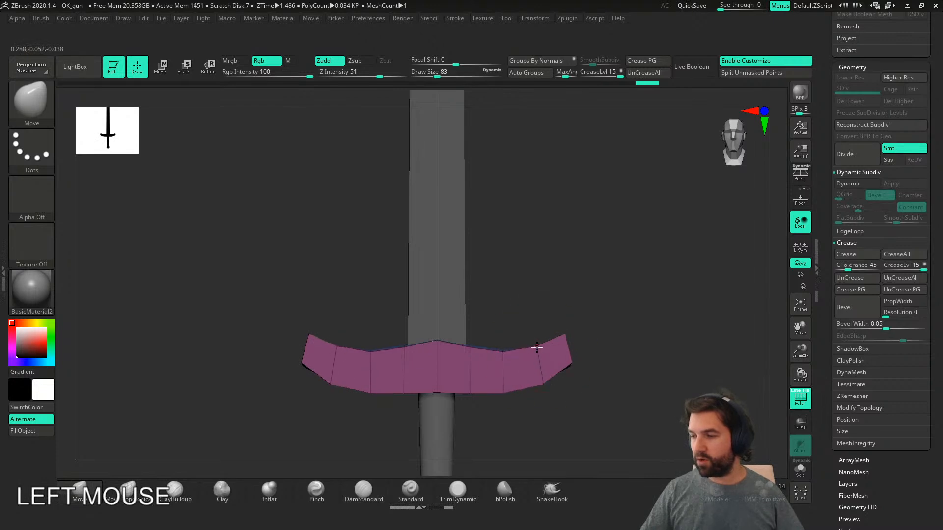
key("ctrl+z")
key("ctrl+z")
key("ctrl+z")
key("ctrl+z")
key("ctrl+z")
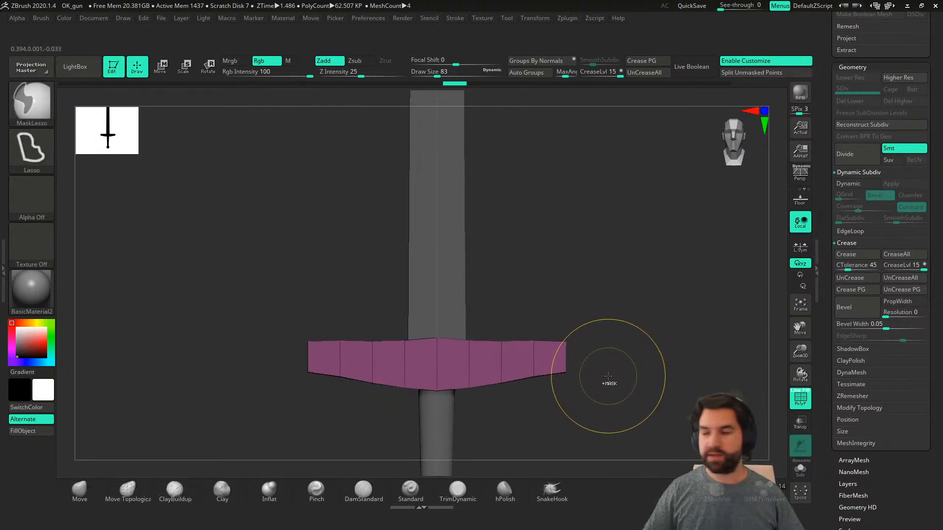
key("ctrl+z")
key("ctrl+z")
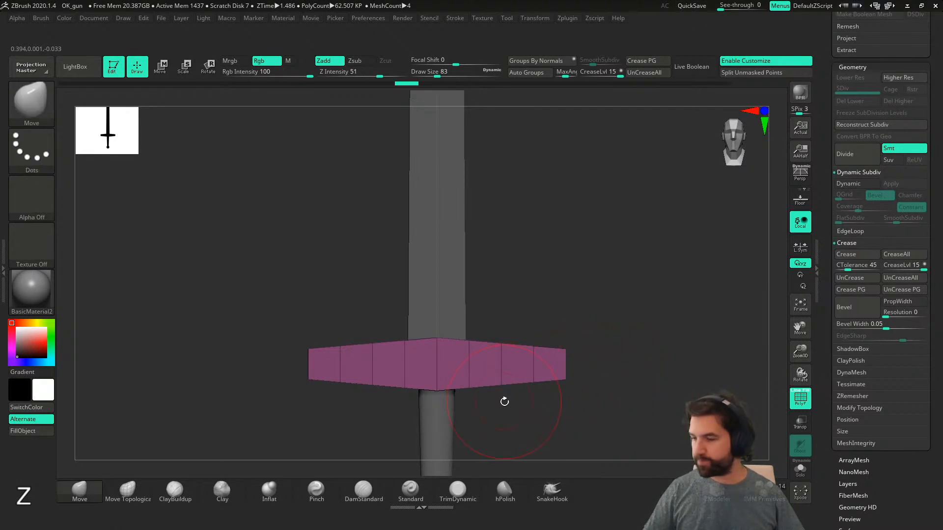
- Centre the gizmo on the guard and apply the Bend Arc deformer to it
key("w")
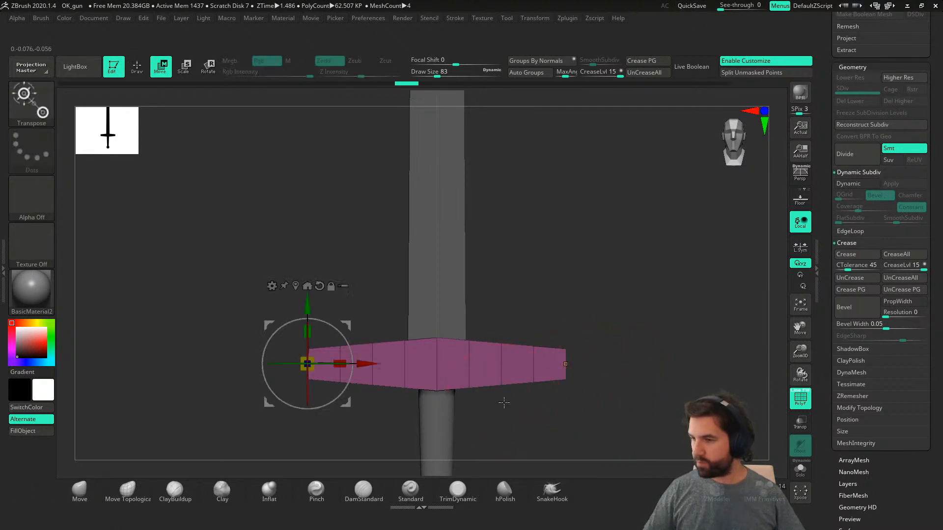
left_click(307, 285)
right_click_drag(470, 318, 506, 320)
left_click(401, 286, "shift")
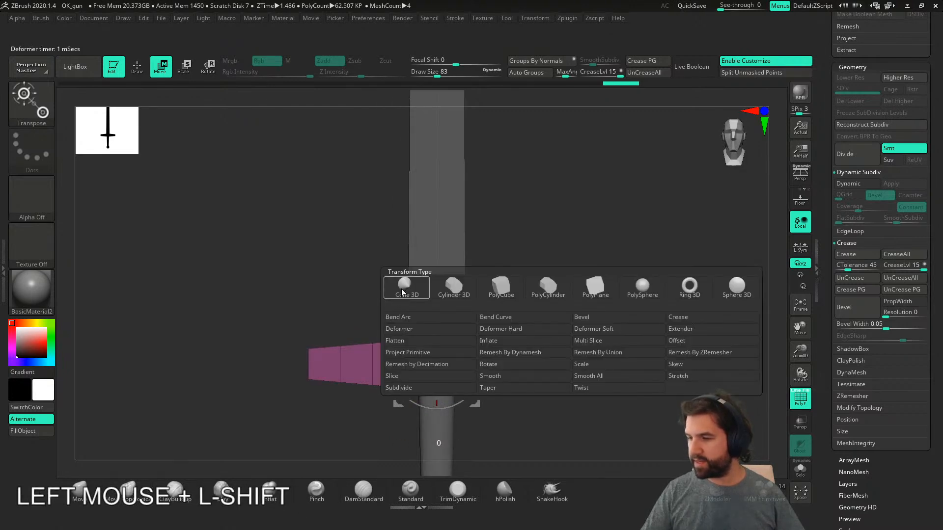
left_click(413, 317)
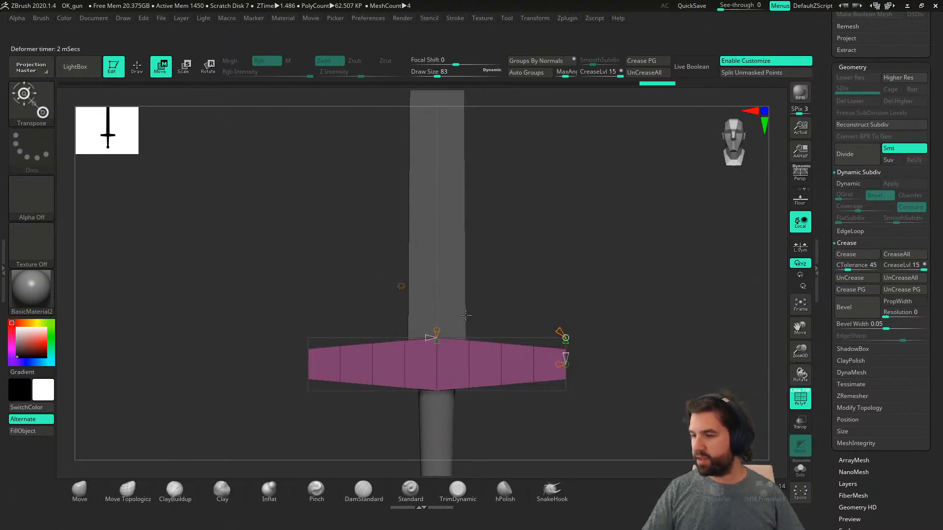
- Try the Bend Arc handles at the guard's upper corner and undo the deformation
right_click_drag(609, 333, 600, 327)
left_click_drag(564, 328, 555, 322)
key("ctrl+z")
right_click_drag(562, 333, 560, 335)
left_click(560, 336)
key("ctrl+z")
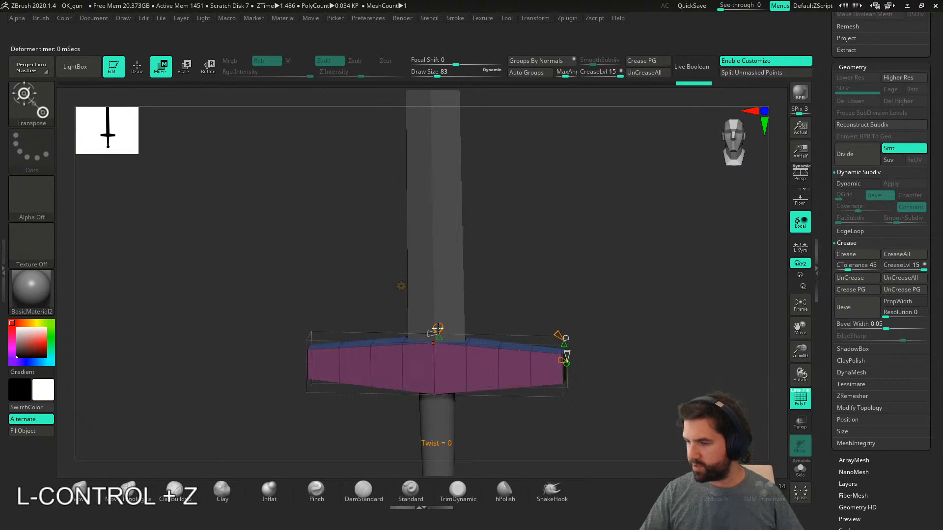
- Try tilting the guard 30 degrees with the Bend Arc handles at its end, and undo the deformations
left_click_drag(566, 337, 592, 369)
key("ctrl+z")
key("ctrl+z")
left_click(567, 372)
key("ctrl+z")
left_click(569, 334)
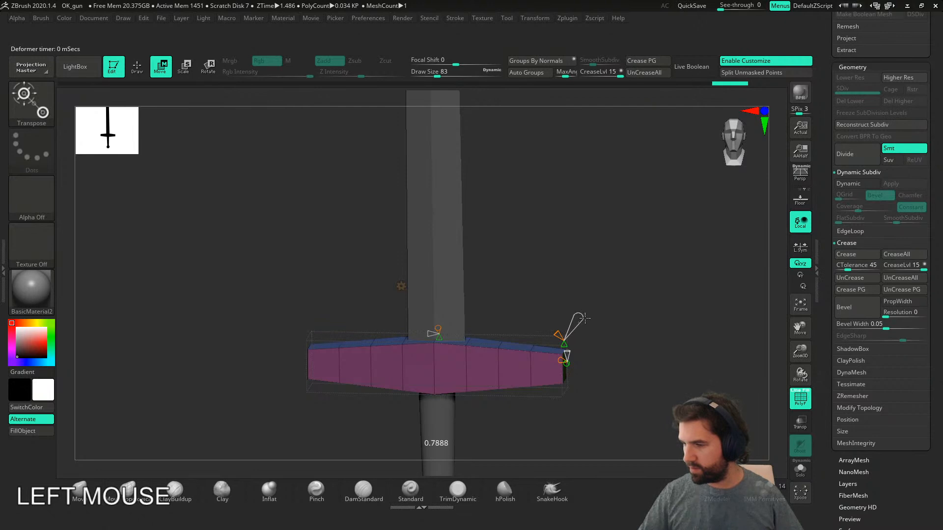
mouse_move(564, 331)
left_mouse_down()
mouse_move(565, 360)
mouse_move(570, 321)
left_mouse_up()
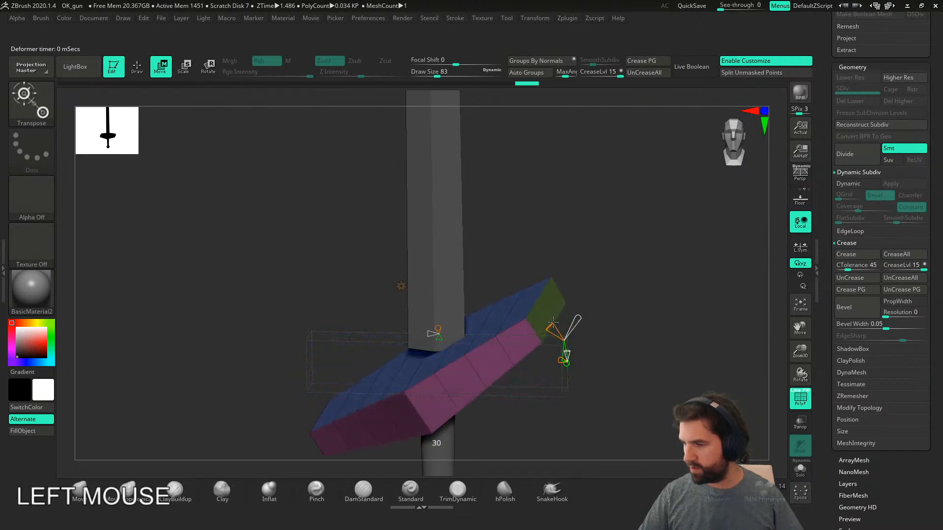
key("ctrl+z")
key("ctrl+z")
- Try bending the guard with the Bend Arc handle at its centre and undo the changes
left_click_drag(440, 327, 440, 361)
right_click_drag(495, 379, 525, 393)
key("ctrl+z")
key("ctrl+z")
key("ctrl+z")
key("ctrl+z")
- Bend the guard with a Bend Arc value of 47 and rotate the bend direction to 180 so both arms curve upward
left_click_drag(439, 343, 440, 352)
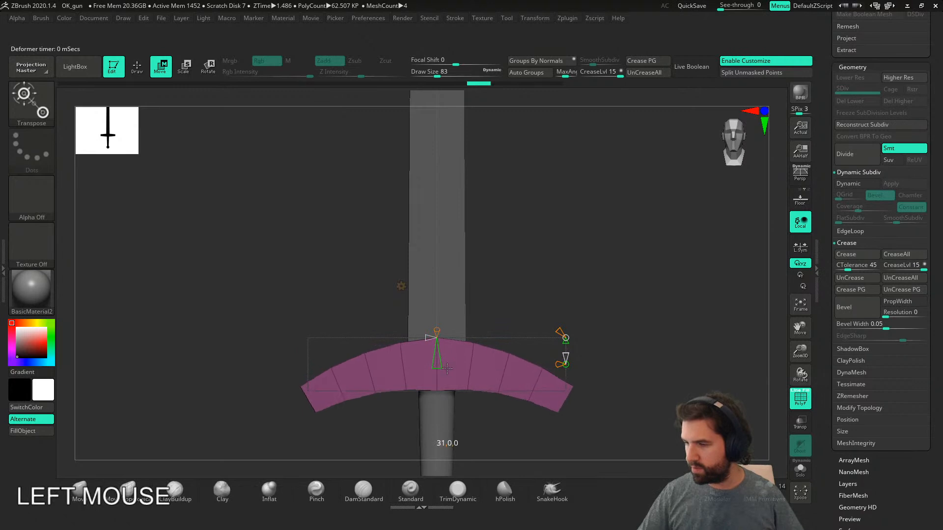
left_click_drag(474, 298, 550, 380)
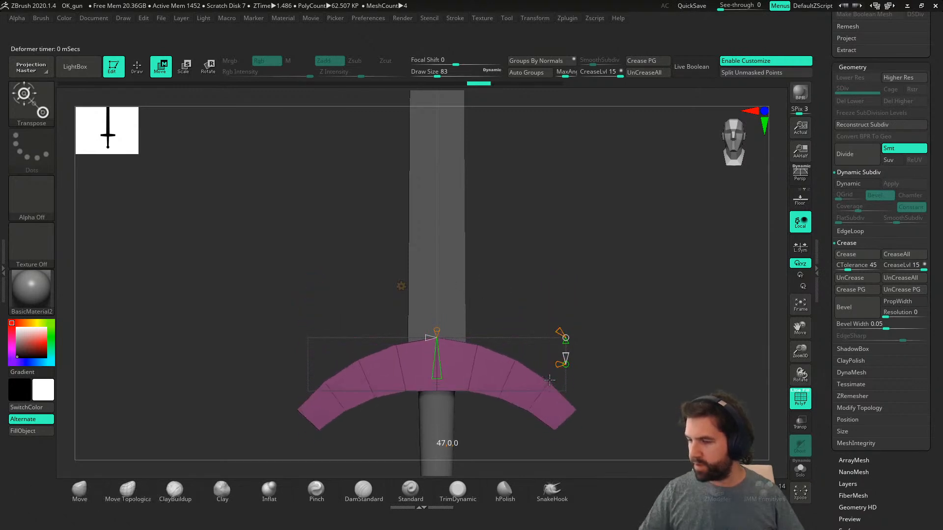
left_click_drag(436, 330, 442, 300)
left_click_drag(427, 339, 472, 281)
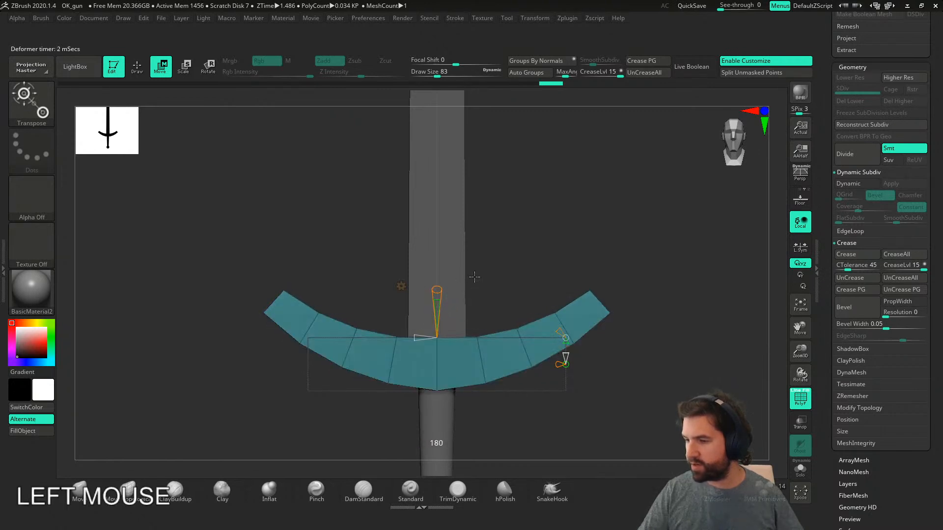
- Reduce the Bend Arc deformation on the cross-guard to a shallower upward curve and reselect the guard subtool
right_click_drag(472, 281, 546, 336)
left_click_drag(438, 300, 433, 332)
right_click_drag(622, 398, 565, 347, "alt")
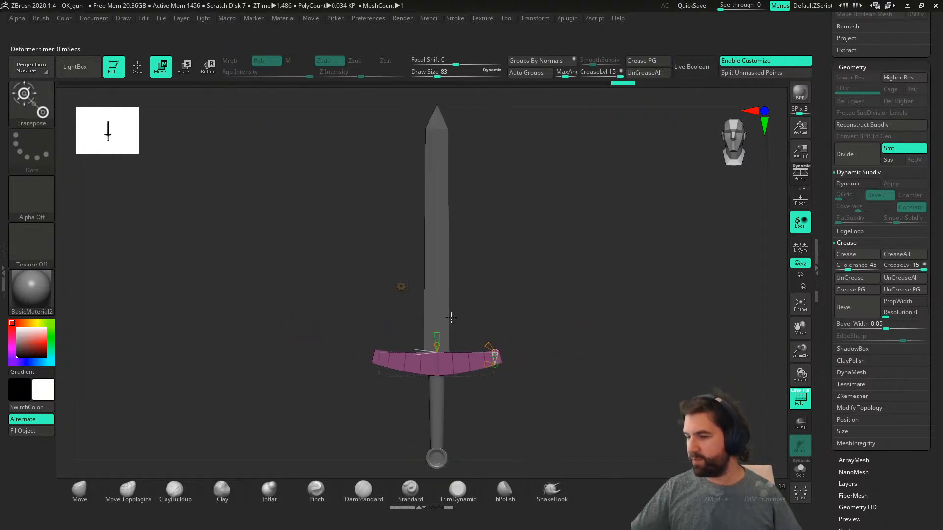
left_click_drag(439, 334, 413, 352)
left_click(439, 314, "alt")
right_click_drag(558, 366, 534, 349)
right_click_drag(534, 349, 676, 364, "alt")
left_click(523, 371, "alt")
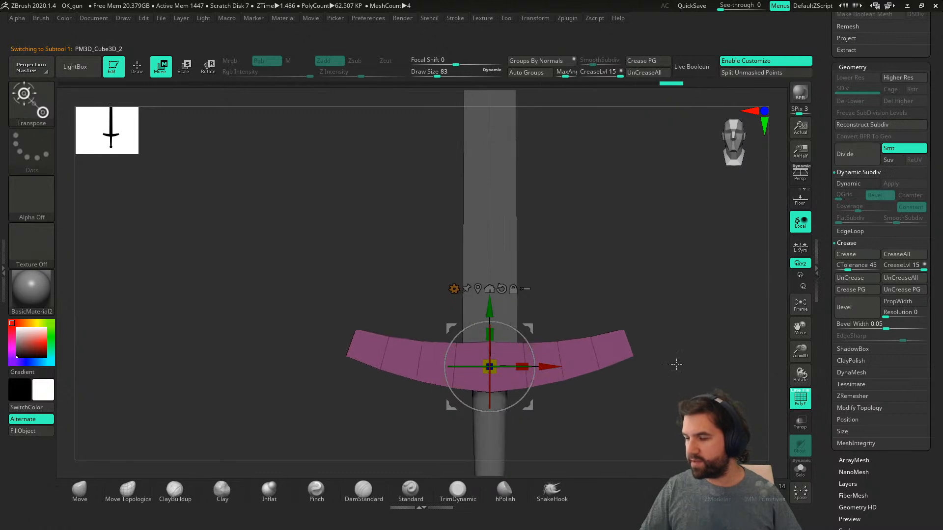
- Crease the guard's polygroup borders and exit the Bend Arc deformer
left_click(454, 289)
left_click(515, 294)
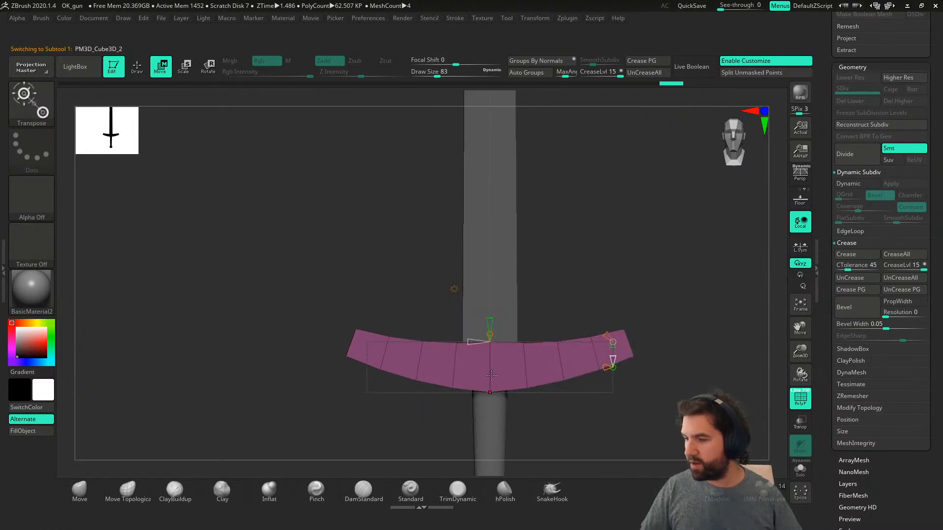
right_click_drag(658, 359, 660, 338, "alt")
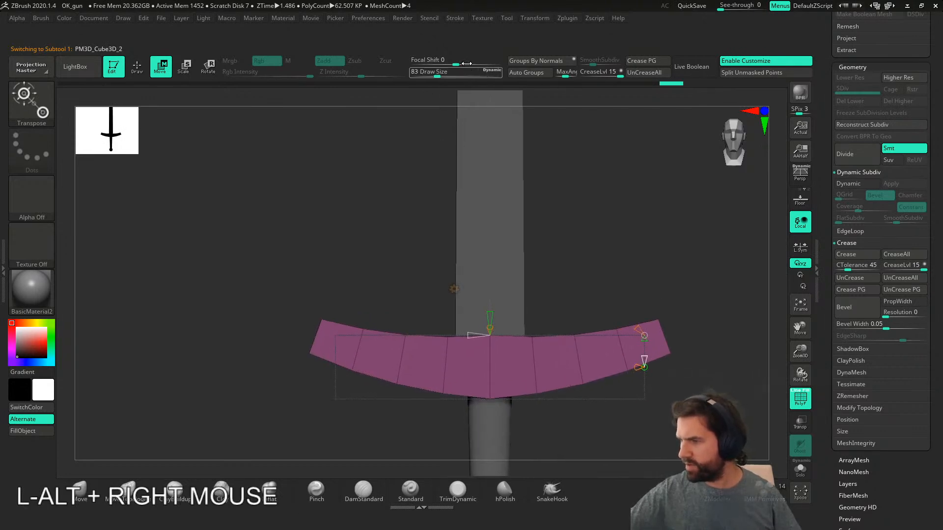
left_click(652, 62)
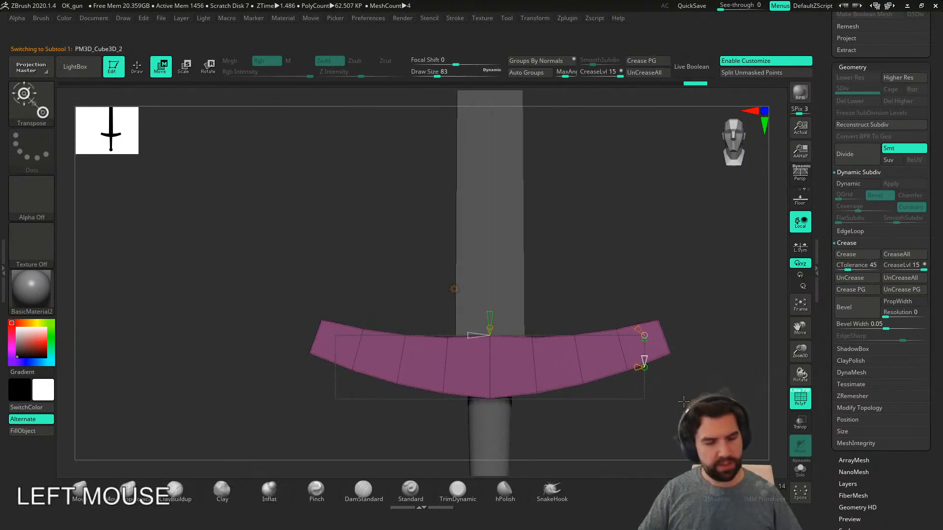
left_click(454, 288)
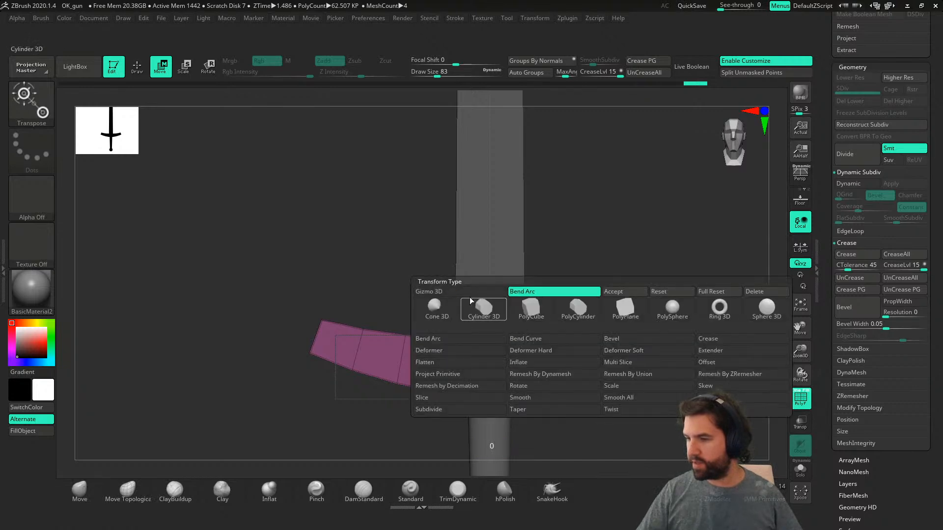
left_click(503, 291)
- Turn on dynamic subdivision for the guard, hide the polyframe, and soften its edges with a crease level of 2 and more smooth subdivision
right_click_drag(642, 391, 642, 393)
key("d")
key("q")
key("shift+f")
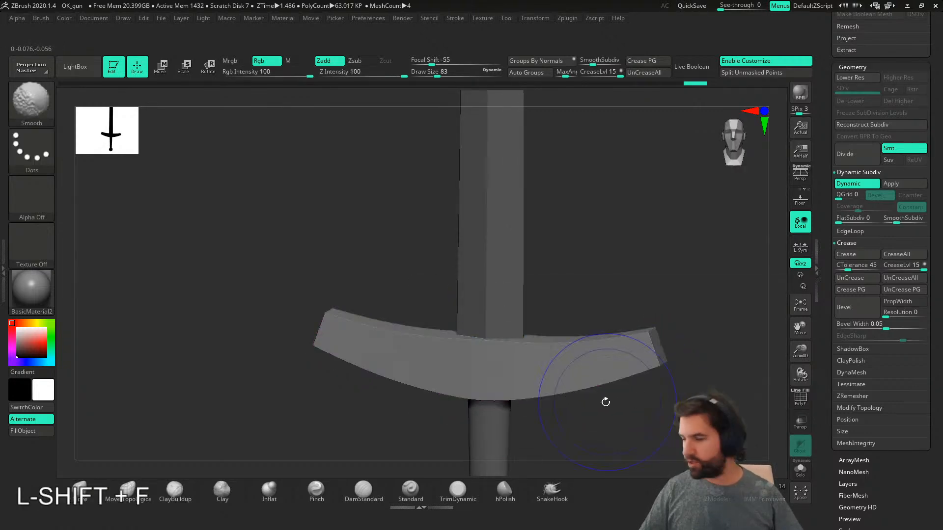
mouse_move(510, 409)
right_mouse_down()
mouse_move(565, 411)
mouse_move(533, 427)
mouse_move(579, 430)
mouse_move(539, 387)
mouse_move(545, 378)
right_mouse_up()
left_click_drag(615, 77, 600, 124)
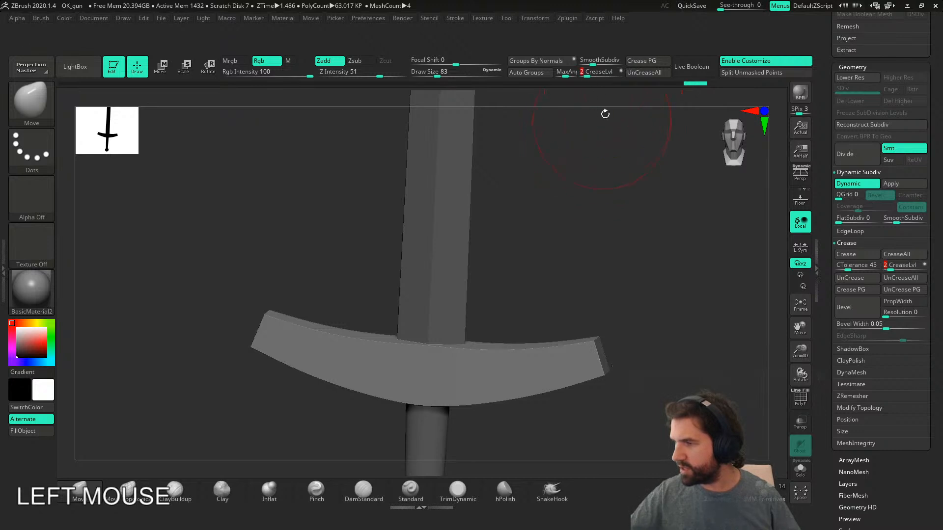
left_click_drag(593, 63, 602, 64)
- Select the blade, isolate it in Solo mode, and show its polyframe
right_click_drag(666, 354, 552, 329)
left_click(457, 247, "alt")
left_click(801, 469)
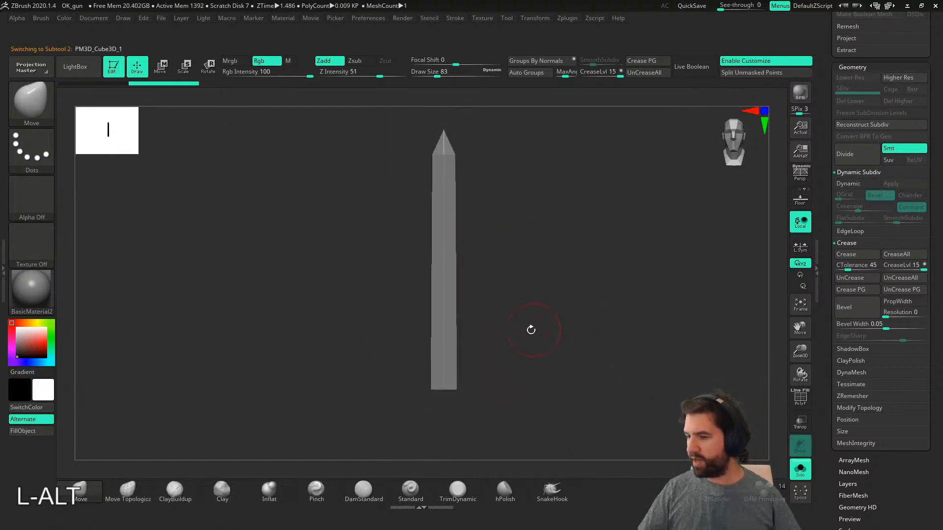
right_click_drag(507, 381, 476, 344)
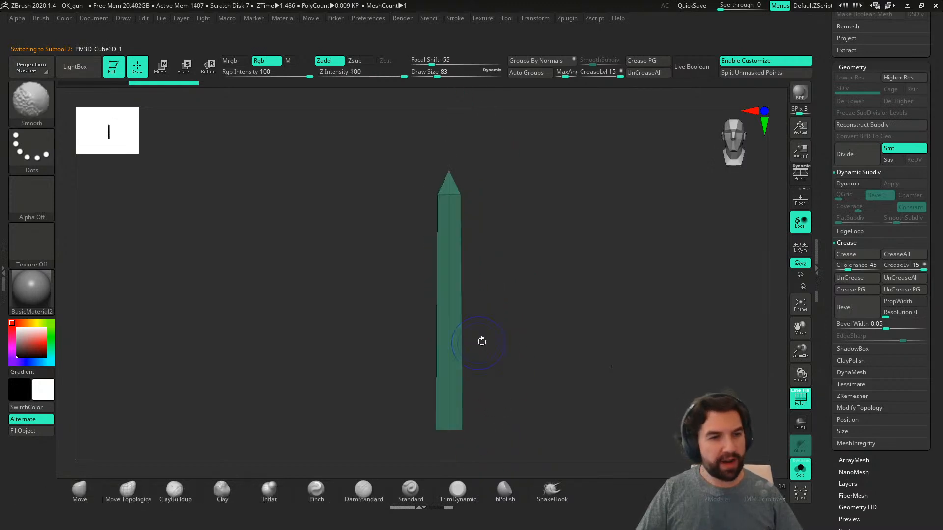
right_click_drag(526, 296, 444, 326)
- Switch to the ZModeler brush and set its PolyGroup polygon action to target the Island
left_click_drag(828, 481, 889, 321)
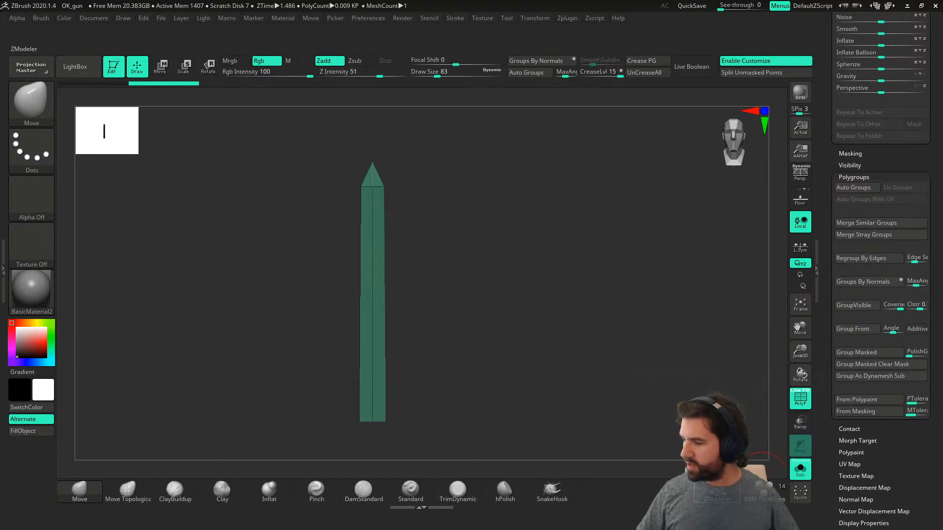
left_click(726, 492)
mouse_move(459, 387)
right_mouse_down("alt")
mouse_move(404, 337)
mouse_move(378, 408)
right_mouse_up("alt")
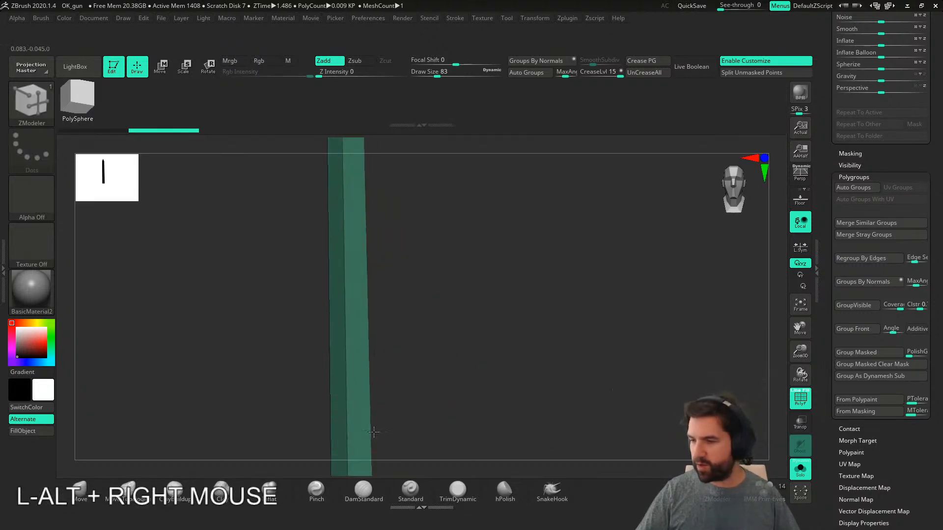
key("space")
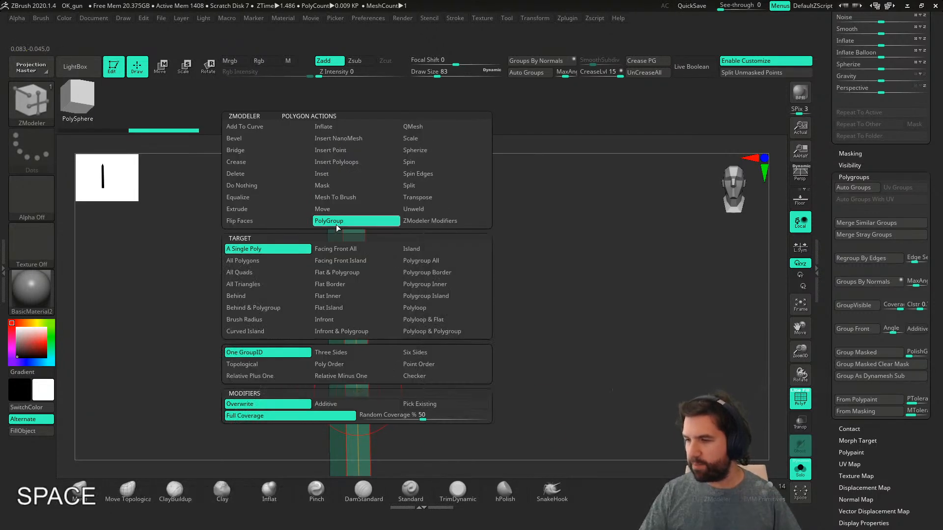
left_click(428, 260)
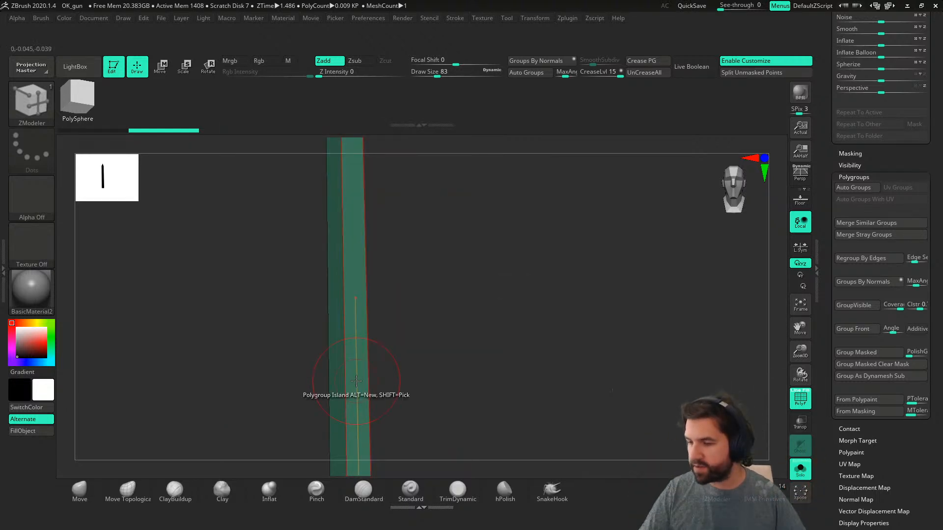
- Try the Relative Minus One and Relative Plus One polygroup options on the blade
key("space")
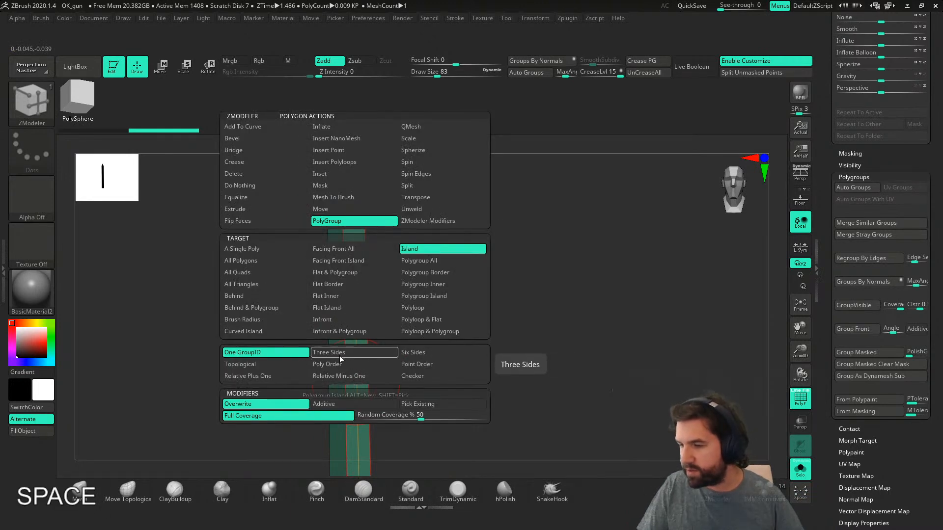
left_click(420, 377)
left_click(368, 377)
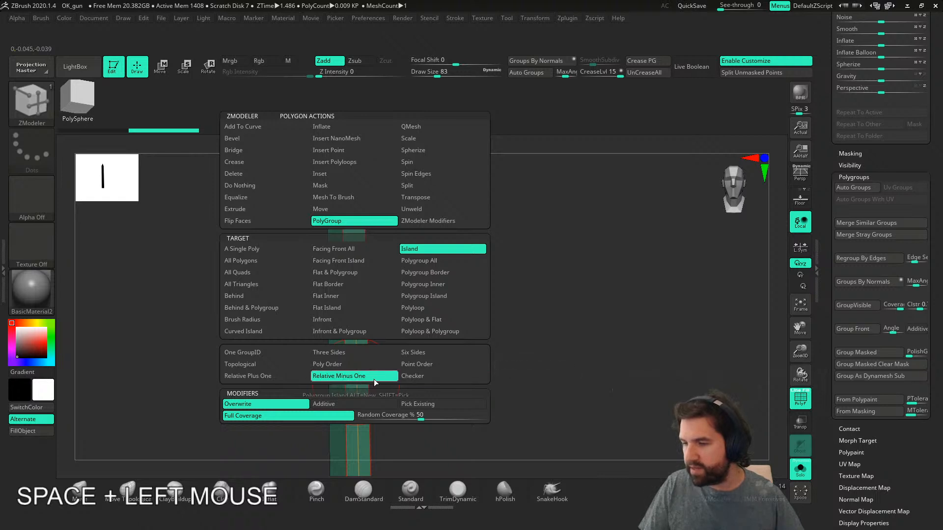
left_click(258, 377)
left_click(352, 372)
right_click_drag(429, 350, 407, 320, "alt")
- Reduce the draw size to 62 and try the Checker polygroup option on the blade
key("s")
left_click_drag(352, 328, 349, 328)
key("space")
left_click(350, 338)
key("space")
left_click(406, 377)
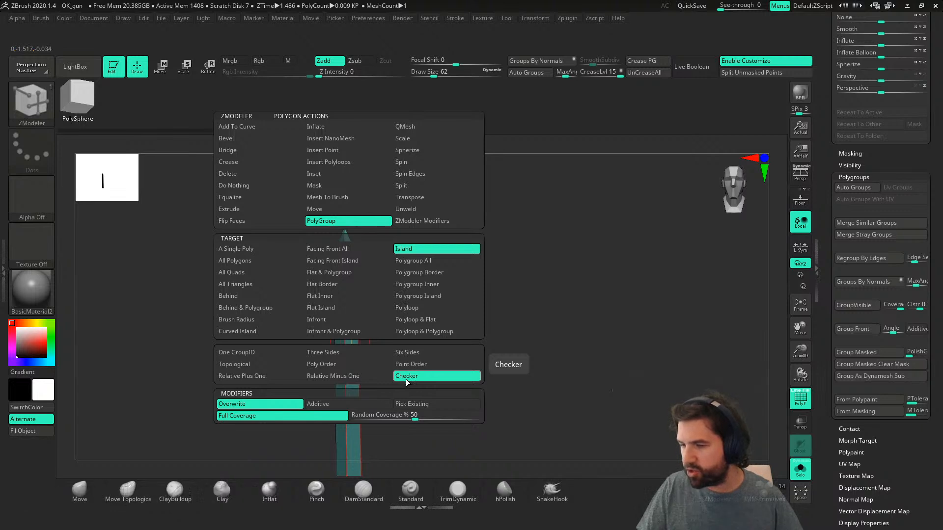
left_click(352, 396)
right_click_drag(352, 396, 463, 278)
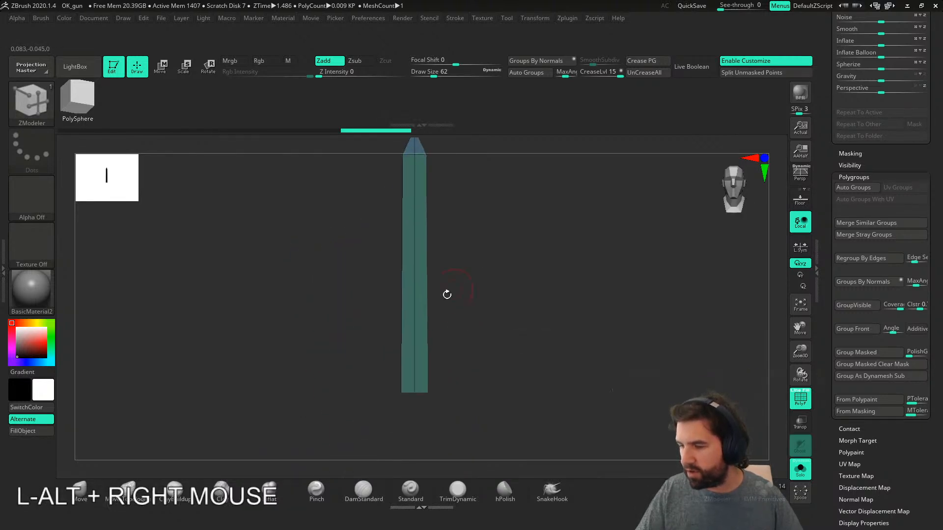
left_click(422, 356)
key("x")
left_click(422, 351)
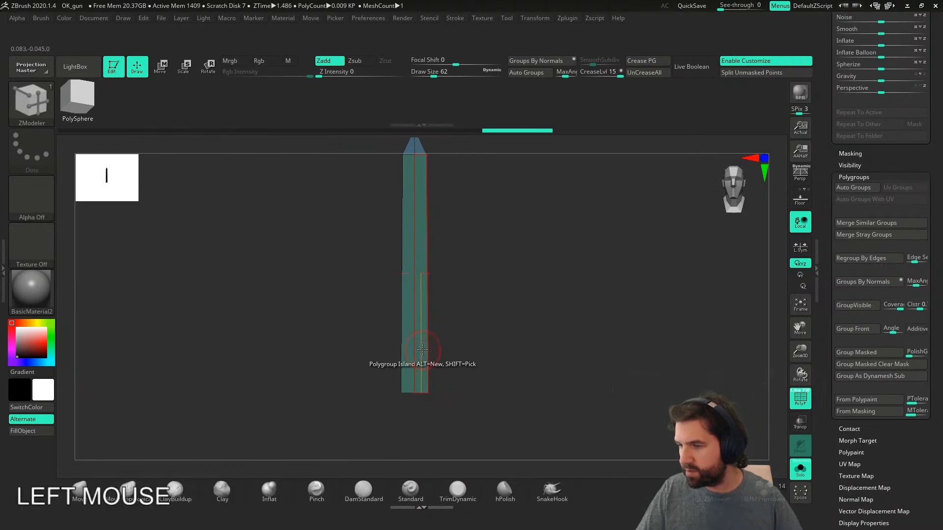
right_click_drag(418, 261, 369, 349, "alt")
- Apply PolyGroup Island with the Six Sides option to the blade
key("space")
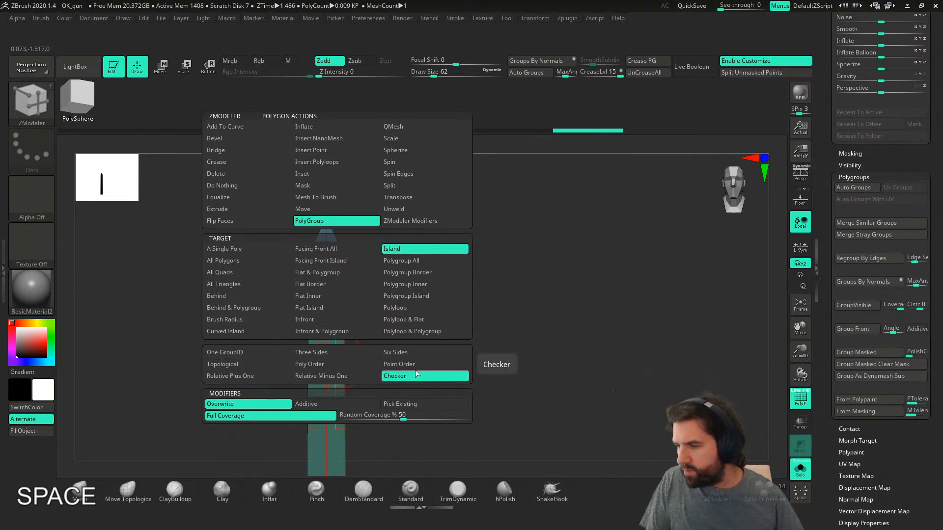
left_click(410, 356)
key("space")
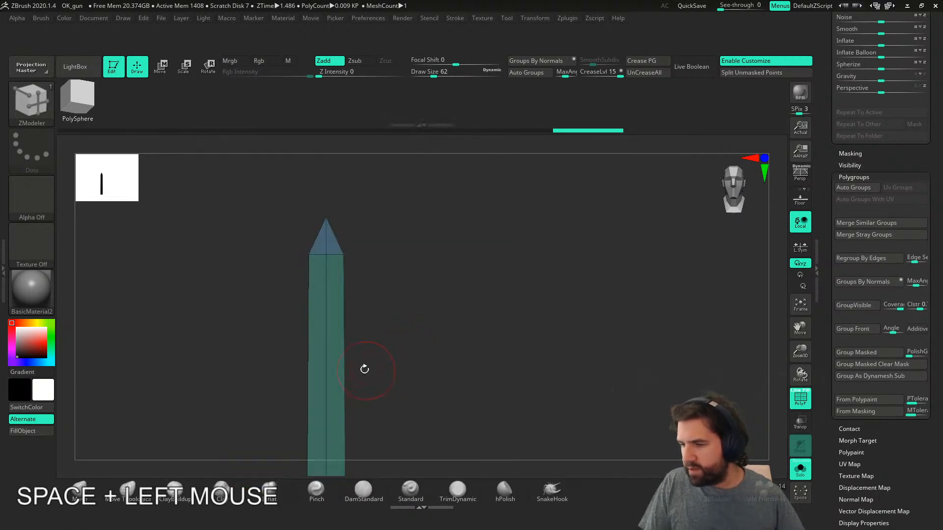
left_click(334, 376)
right_click_drag(355, 355, 342, 380)
key("space")
left_click(400, 352)
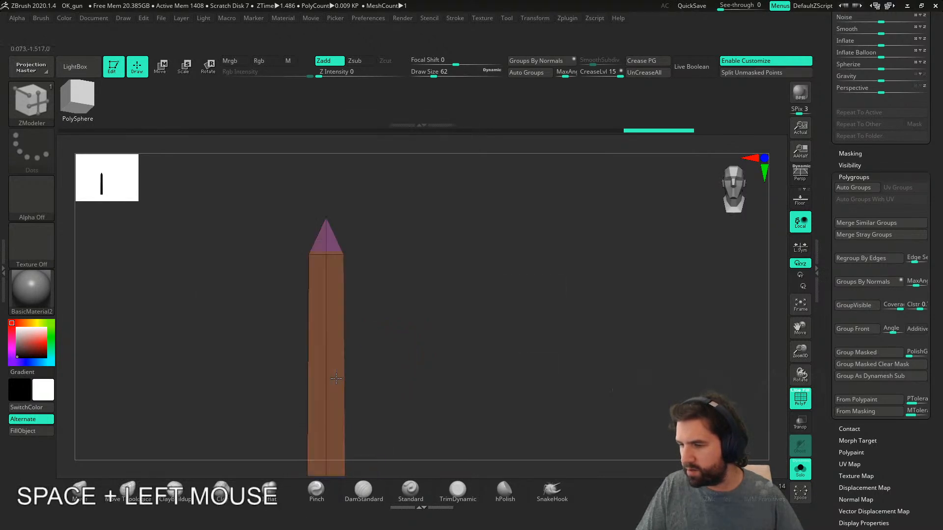
left_click(334, 382)
- Reapply the PolyGroup Island action to the blade until its adjoining long faces and the tip have separate polygroups
key("space")
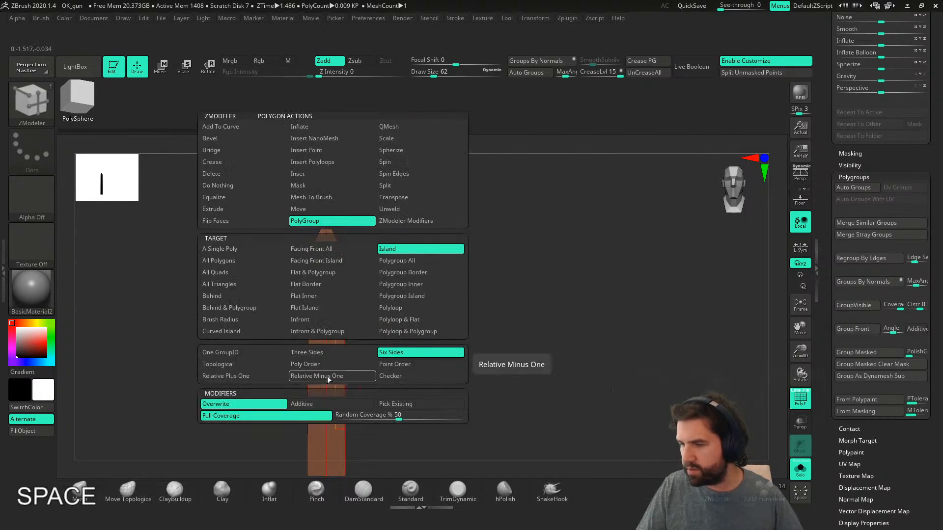
left_click(338, 388)
left_click(343, 380)
right_click_drag(342, 380, 401, 381, "alt")
left_click(388, 391)
left_click(389, 393)
key("space")
left_click(389, 393)
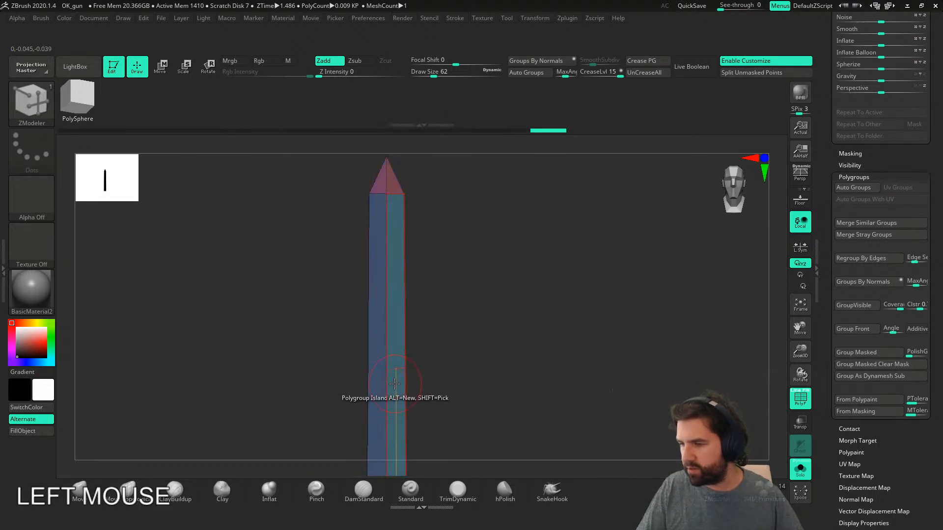
right_click_drag(389, 393, 467, 300)
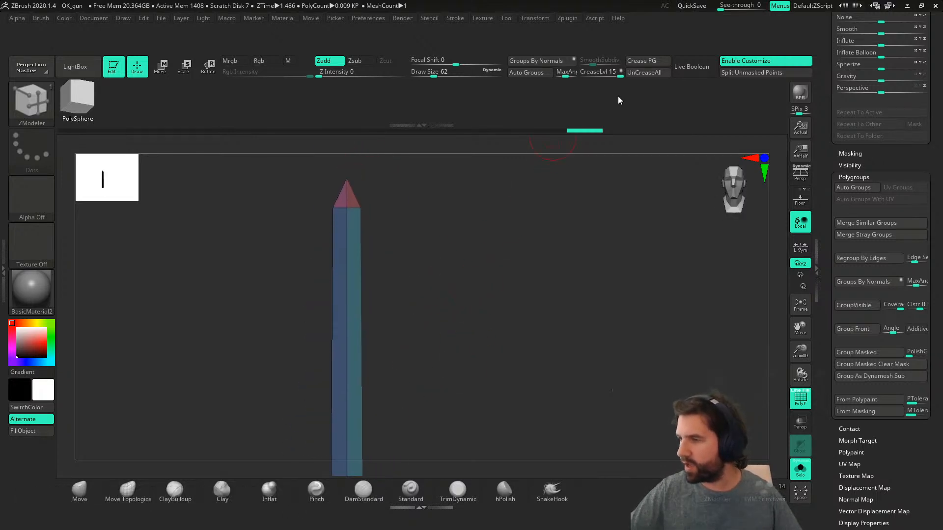
- Crease the blade's polygroup borders and exit Solo mode to bring back the whole sword
left_click(652, 62)
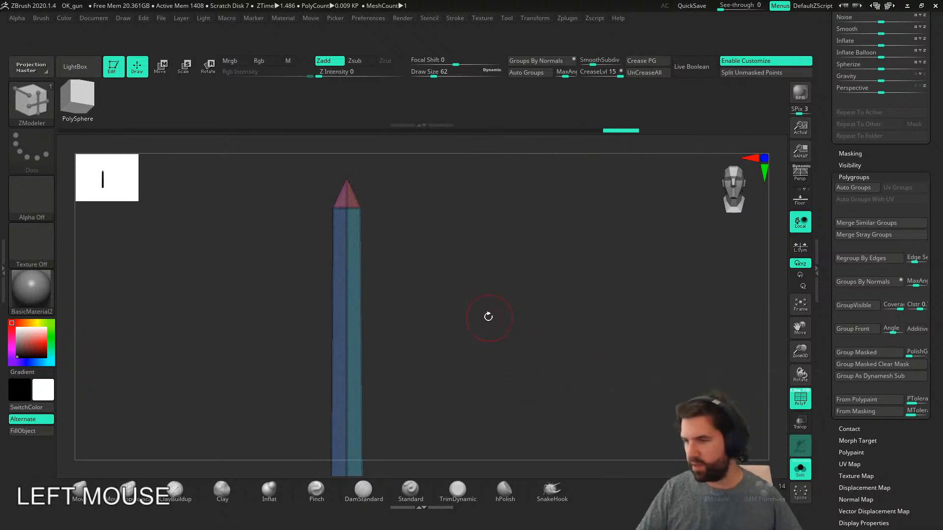
left_click(800, 470)
mouse_move(599, 405)
right_mouse_down("alt")
mouse_move(503, 413)
mouse_move(516, 340)
right_mouse_up("alt")
mouse_move(435, 386)
right_mouse_down("alt")
mouse_move(436, 356)
mouse_move(562, 358)
mouse_move(508, 401)
mouse_move(464, 401)
right_mouse_up("alt")
- Select the cross-guard and scale it slightly wider along its length with the gizmo
left_click(441, 394, "alt")
key("w")
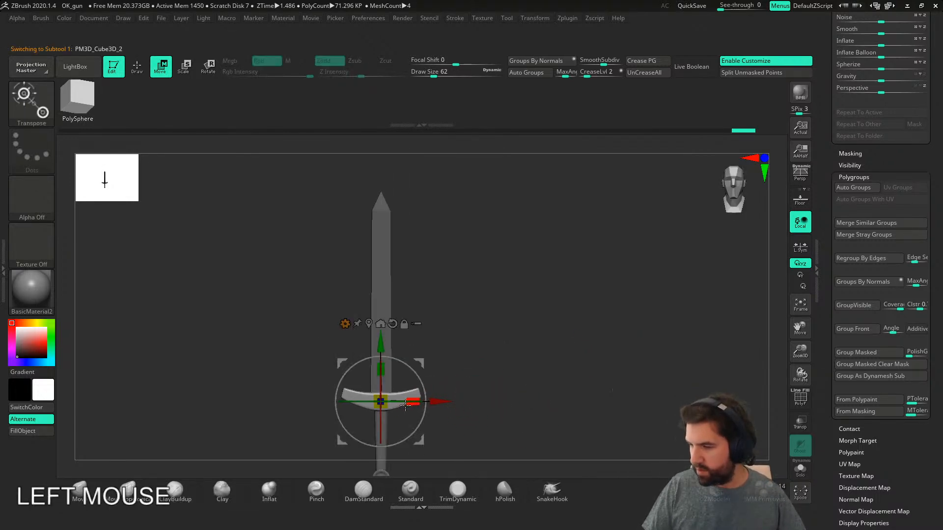
left_click_drag(408, 406, 410, 406)
mouse_move(524, 417)
right_mouse_down()
mouse_move(478, 410)
mouse_move(537, 411)
right_mouse_up()
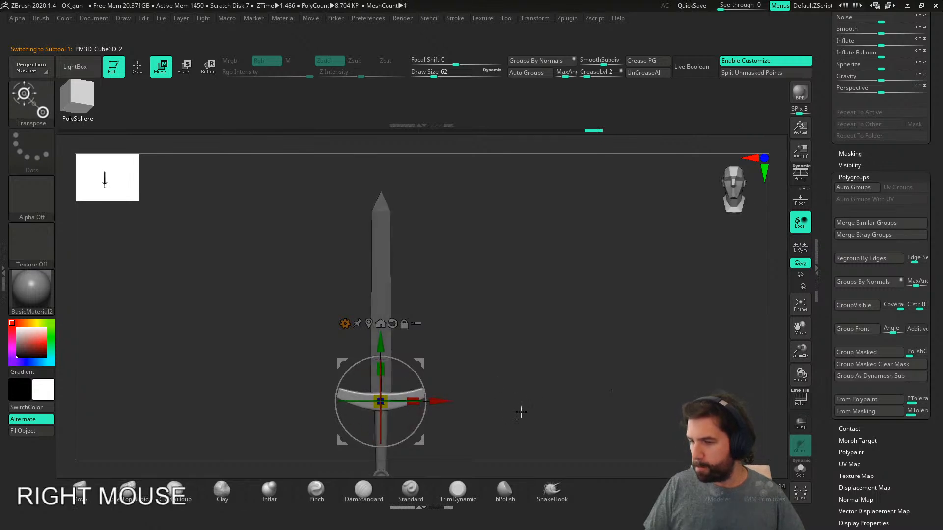
- Switch to the Move brush and check the guard's rounded shape where it meets the blade
left_click(87, 494)
mouse_move(486, 385)
right_mouse_down()
mouse_move(457, 391)
mouse_move(506, 369)
right_mouse_up()
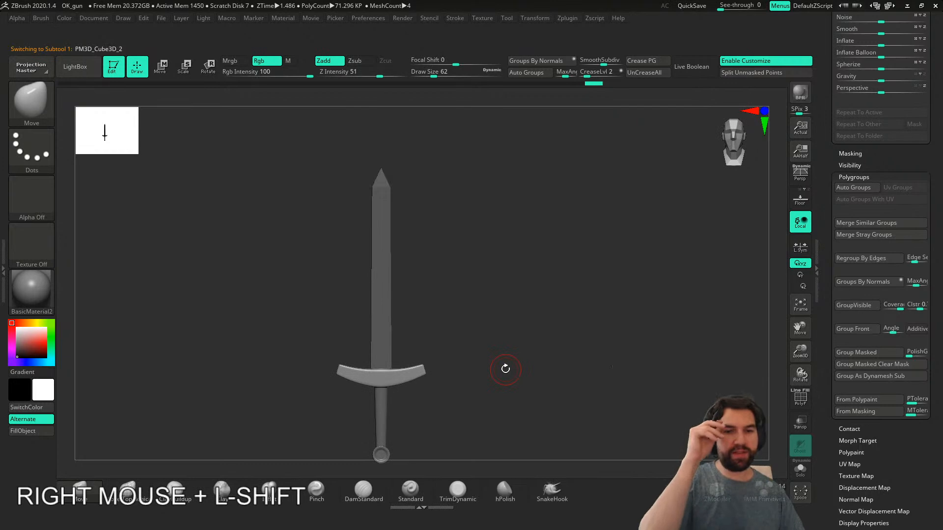
right_click_drag(516, 348, 461, 401)
right_click_drag(562, 368, 537, 417, "alt")
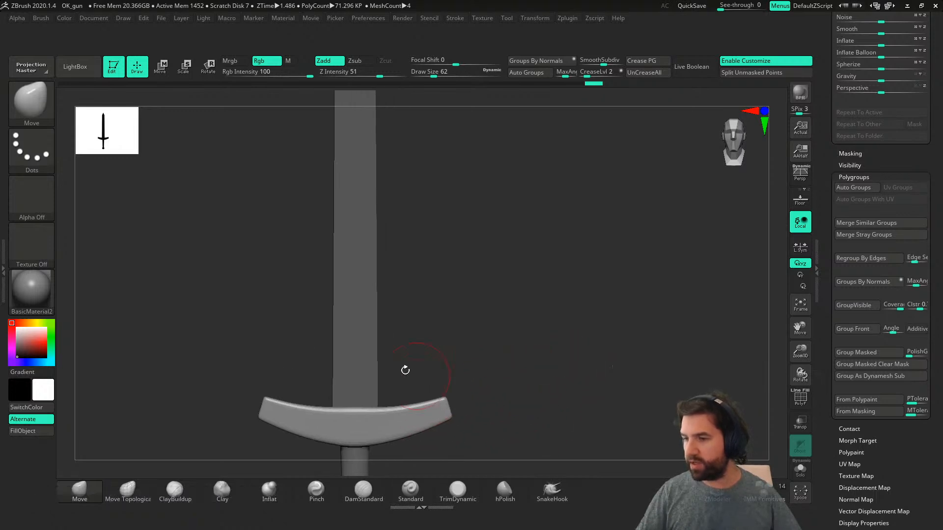
left_click(374, 359, "alt")
right_click_drag(416, 418, 468, 392, "alt")
right_click_drag(457, 339, 531, 409)
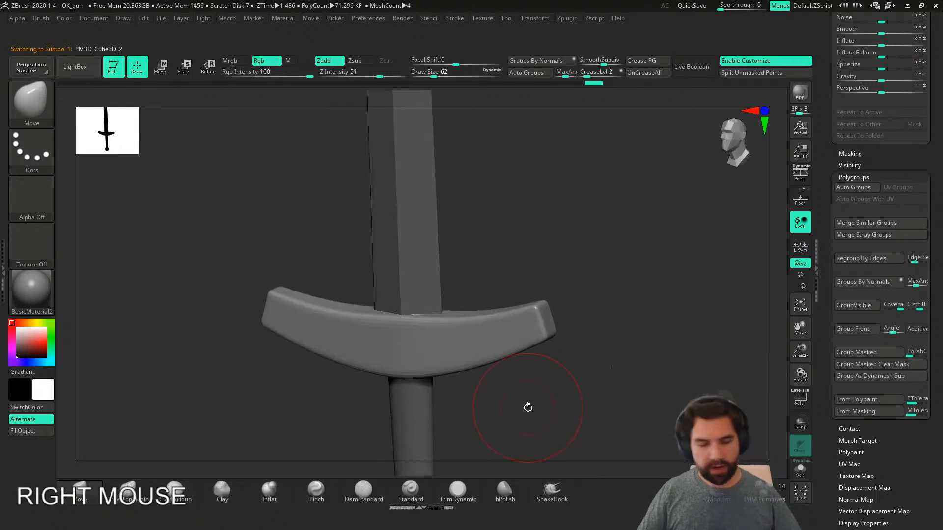
- Convert the guard from dynamic subdivision to real geometry at subdivision level 6
key("shift+d")
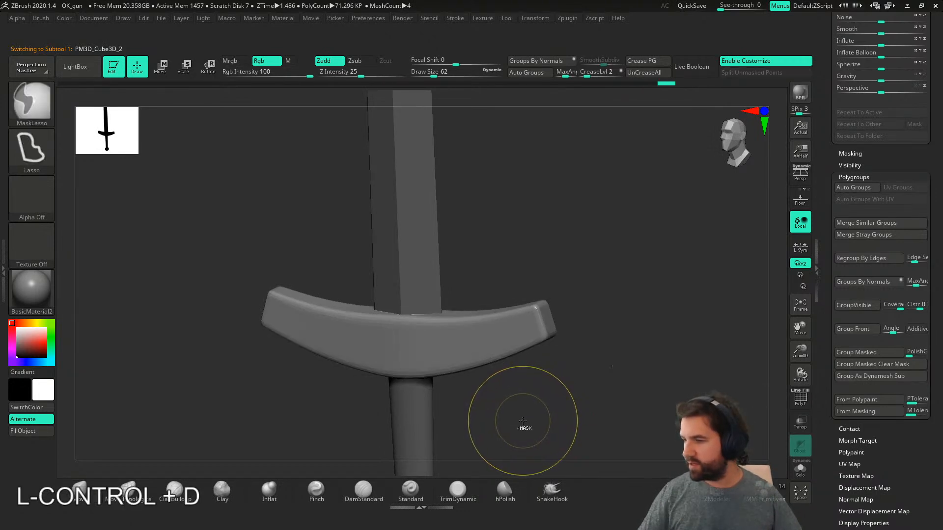
left_click_drag(825, 29, 827, 482)
left_click_drag(831, 221, 831, 525)
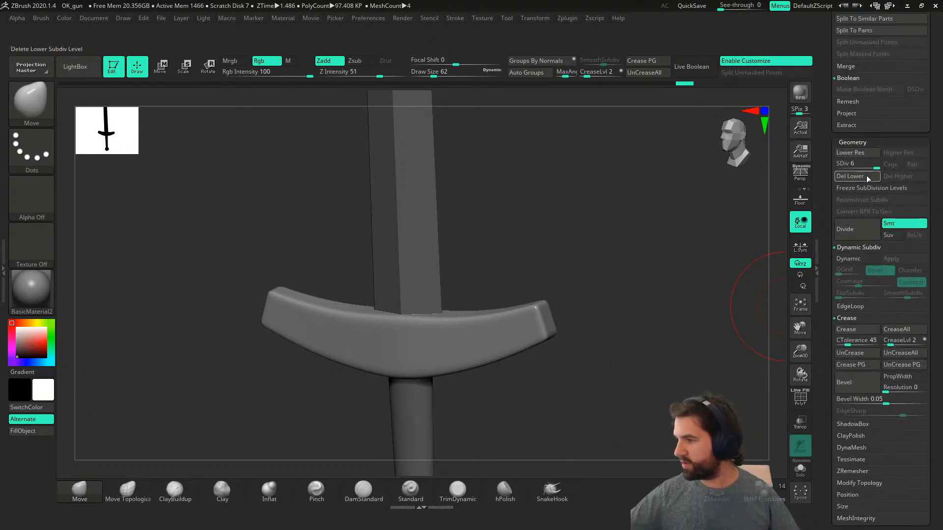
- Face the guard from the front and reduce the Move brush's draw size to 16
right_click_drag(630, 363, 569, 414)
key("s")
left_click_drag(568, 414, 563, 414)
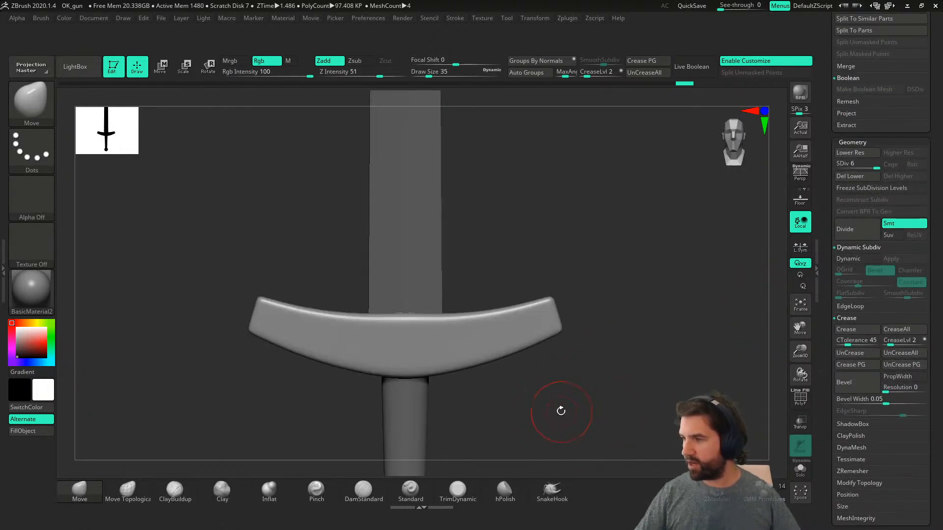
right_click_drag(563, 413, 592, 420, "alt")
key("shift+f")
key("shift+f")
key("s")
left_click_drag(592, 426, 547, 422)
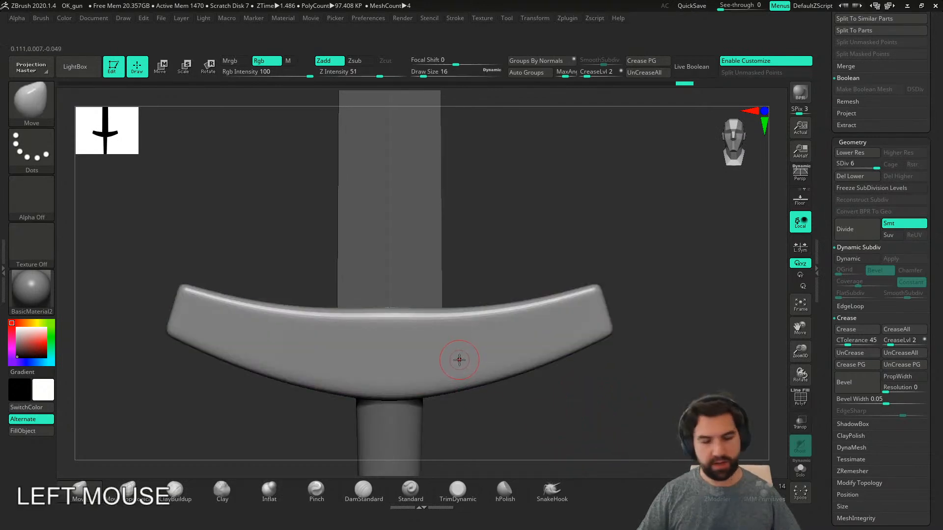
- Activate symmetry for the cross-guard and check that mirroring is on for the X and Z axes
key("x")
left_click(567, 18)
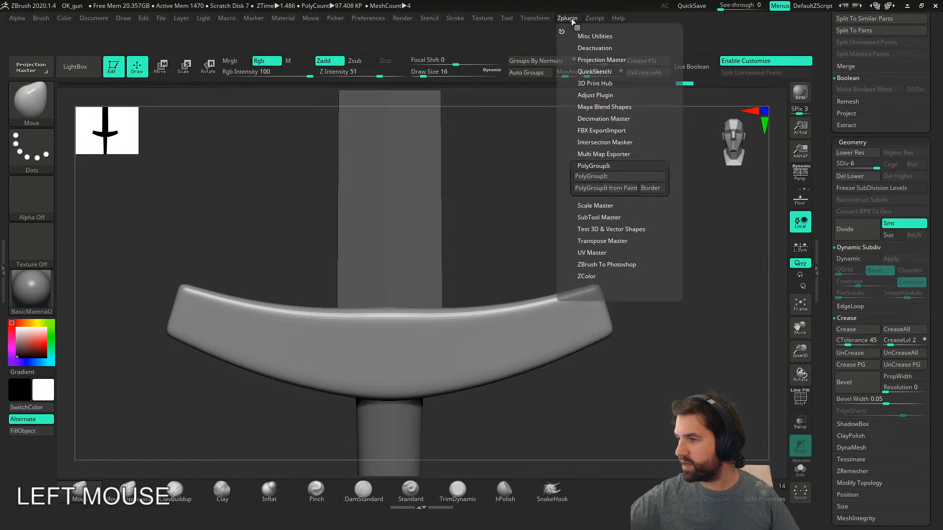
left_click(537, 18)
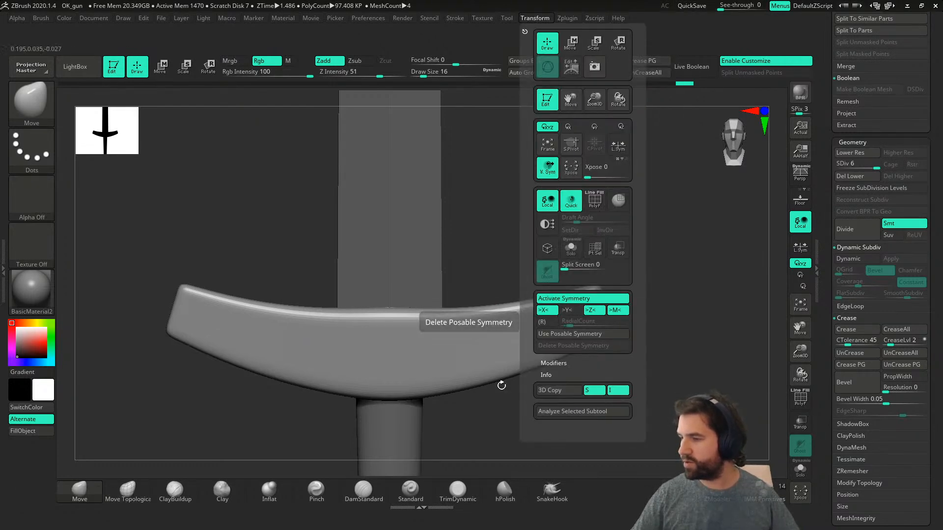
- Switch the masking brush to MaskPen, paint a mirrored test patch on the guard's front face, and clear it
left_click_drag(471, 345, 602, 316, "ctrl")
left_click(36, 108, "ctrl")
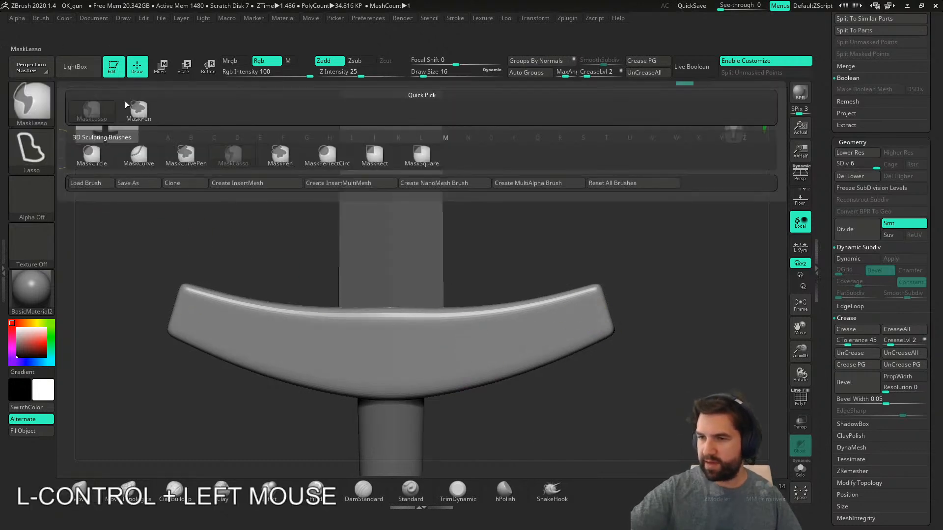
left_click(137, 112, "ctrl")
left_click_drag(456, 353, 480, 357, "ctrl")
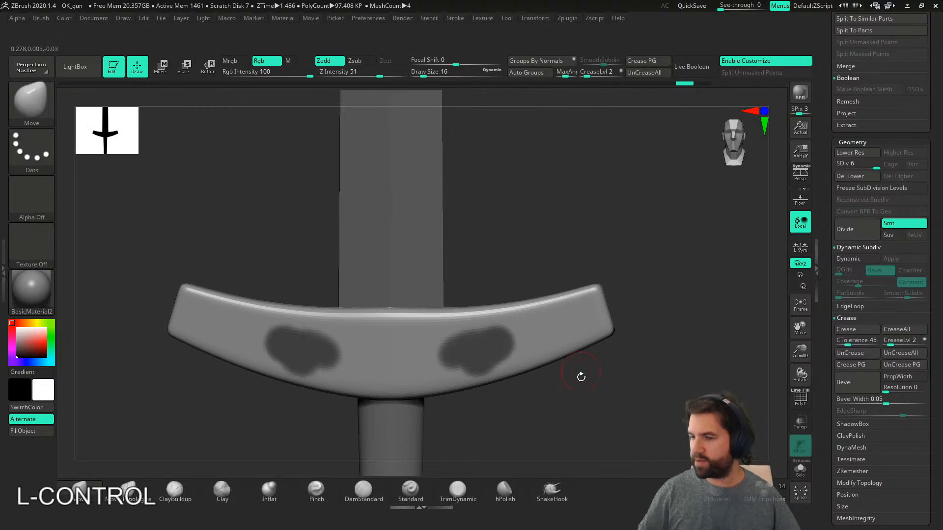
right_click_drag(578, 368, 510, 370)
right_click_drag(490, 419, 571, 400)
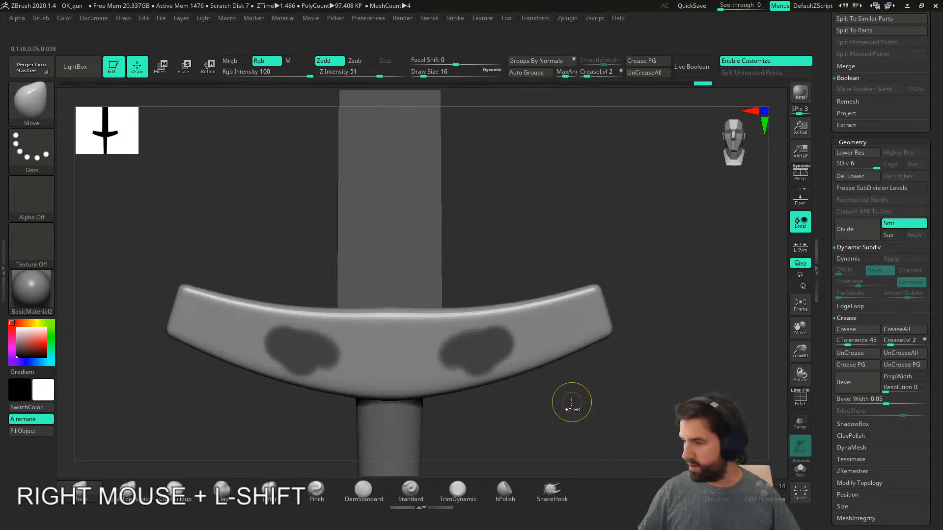
left_click_drag(571, 400, 562, 412, "ctrl")
- Reduce the draw size to 11 and subdivide the guard to level 8, leaving no trial mask
key("s")
left_click_drag(557, 413, 554, 412)
mouse_move(387, 335)
left_mouse_down("ctrl")
mouse_move(520, 326)
mouse_move(591, 309)
left_mouse_up("ctrl")
key("ctrl+z")
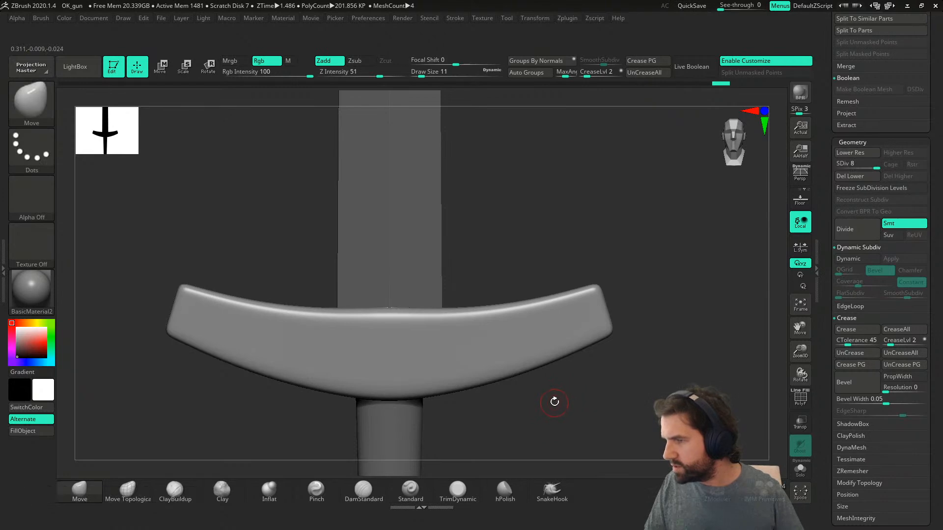
left_click_drag(824, 223, 824, 442)
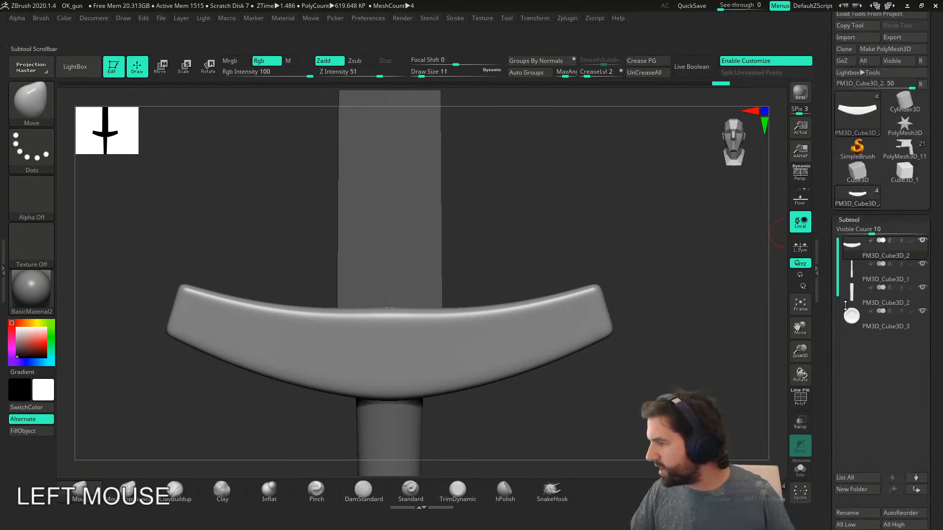
mouse_move(853, 244)
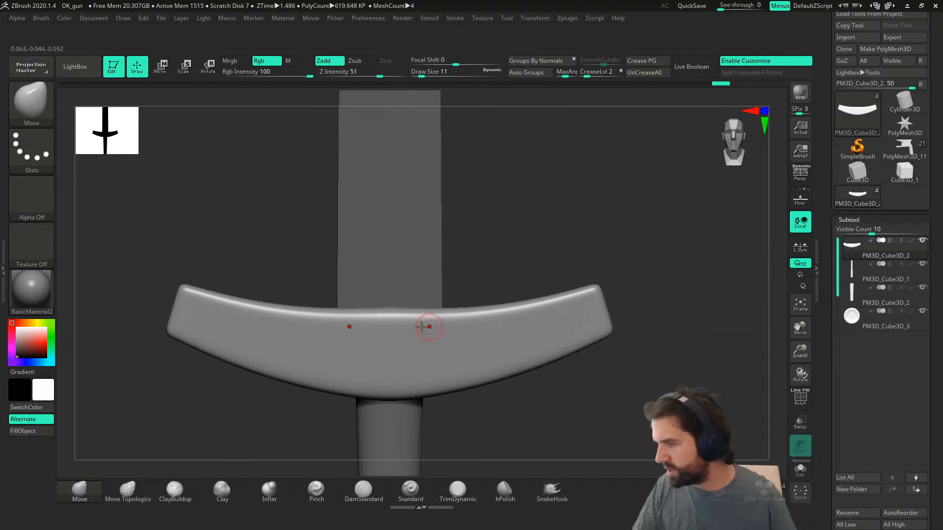
- Reduce the draw size to 7 and mask the guard's front face as a solid panel with an unmasked rim around it
left_click_drag(388, 336, 553, 318, "ctrl")
key("ctrl+z")
key("s")
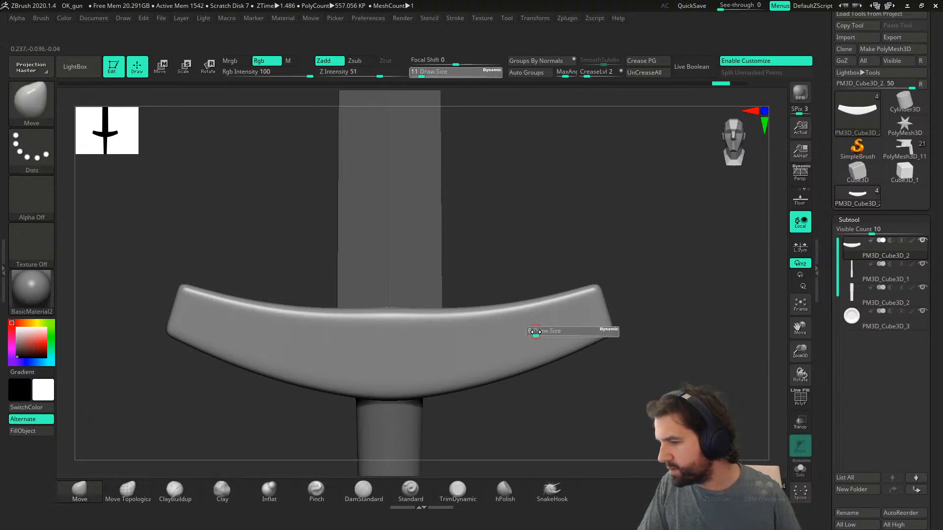
left_click(393, 328, "ctrl")
key("ctrl+z")
left_click_drag(393, 328, 591, 305, "ctrl")
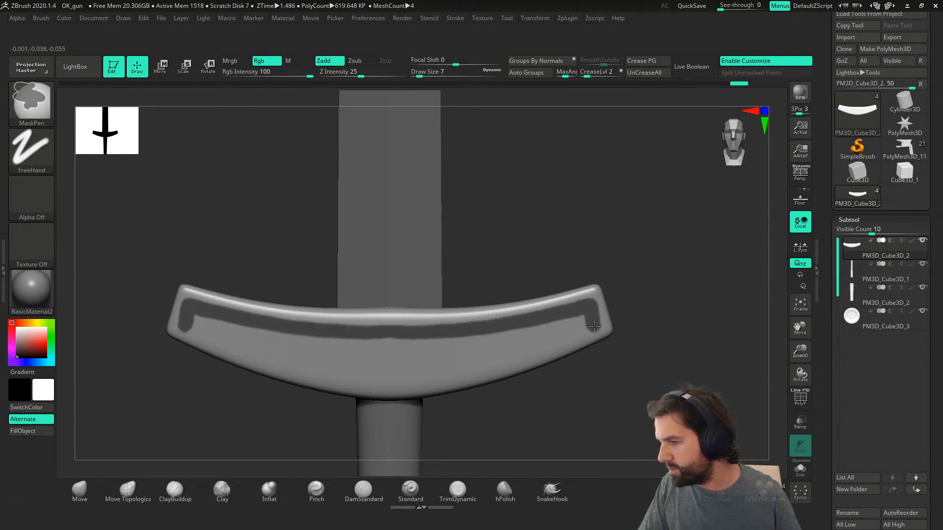
mouse_move(568, 335)
left_mouse_down("ctrl")
mouse_move(391, 380)
mouse_move(466, 372)
left_mouse_up("ctrl")
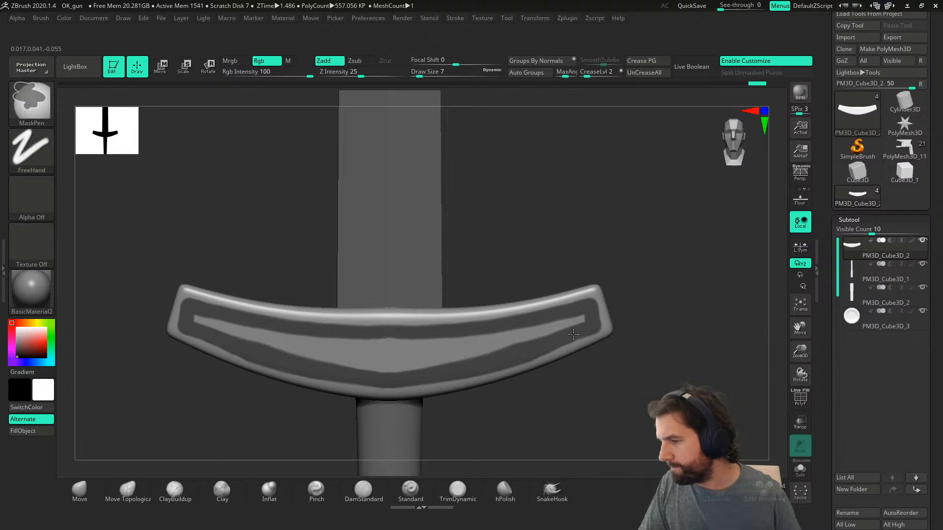
mouse_move(536, 339)
left_mouse_down("ctrl")
mouse_move(581, 321)
mouse_move(463, 353)
mouse_move(430, 338)
left_mouse_up("ctrl")
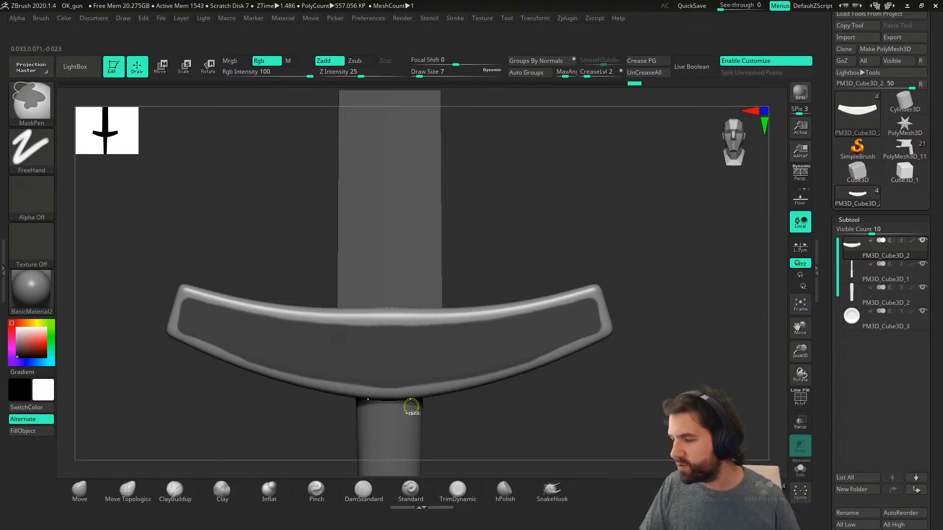
- Even out the panel mask's outline by repeatedly blurring and sharpening it
left_click_drag(414, 399, 415, 397, "ctrl")
key("alt")
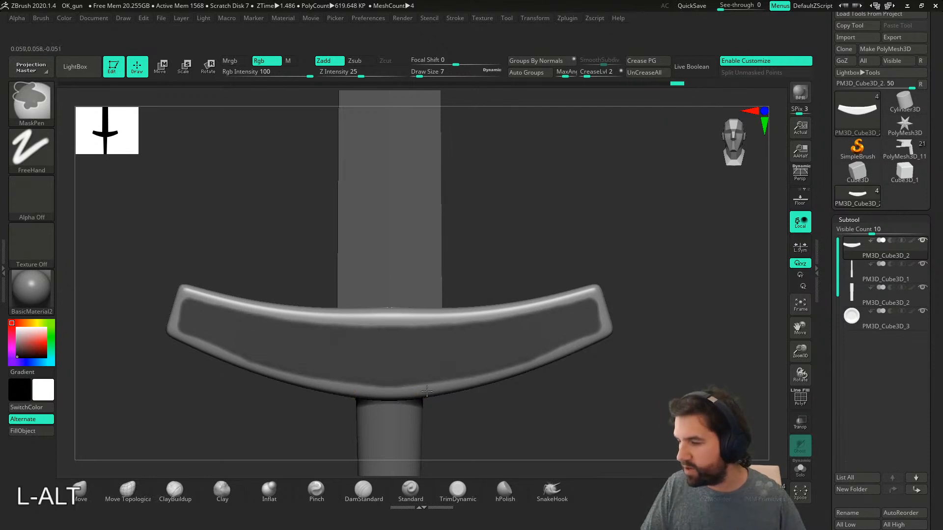
left_click(427, 391, "ctrl+alt")
left_click(427, 392, "ctrl")
left_click(429, 392, "ctrl+alt")
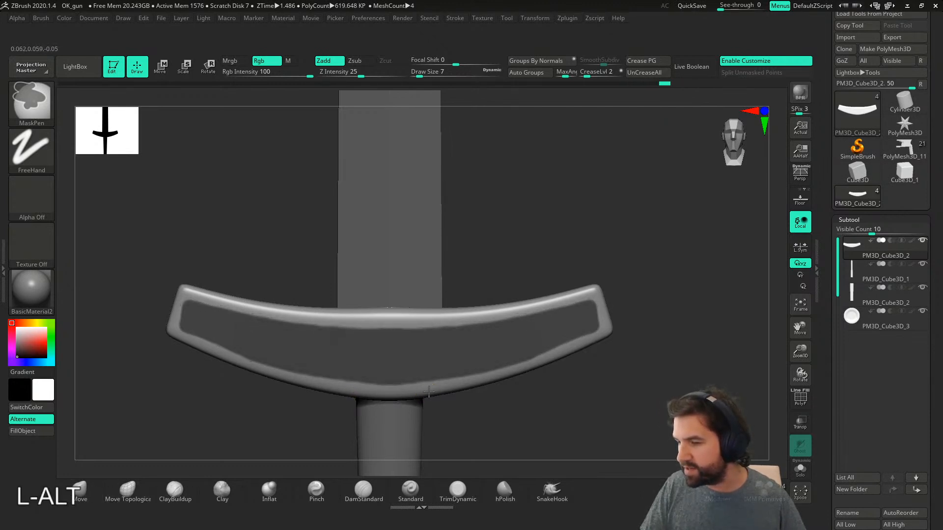
left_click(432, 391, "ctrl")
left_click(435, 389, "ctrl+alt")
left_click(434, 387, "ctrl+alt")
- Try touching up and sharpening the panel mask further, and undo those mask edits
left_click_drag(376, 339, 394, 338, "ctrl")
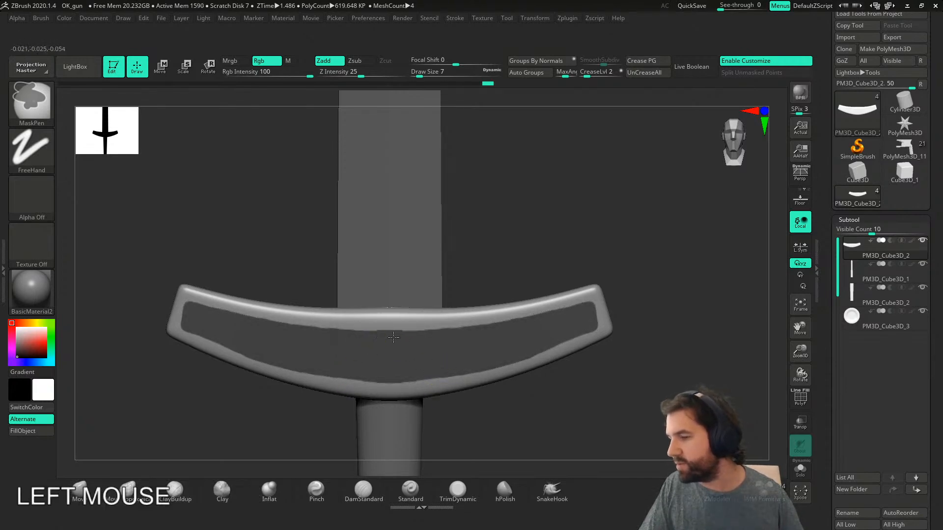
left_click(450, 333, "ctrl+alt")
left_click(401, 338, "ctrl+alt")
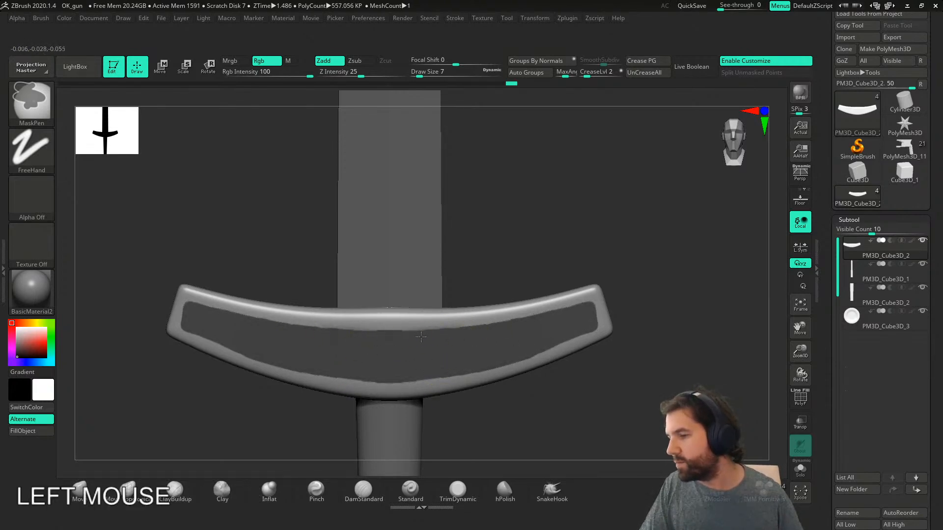
left_click(556, 316, "ctrl+alt")
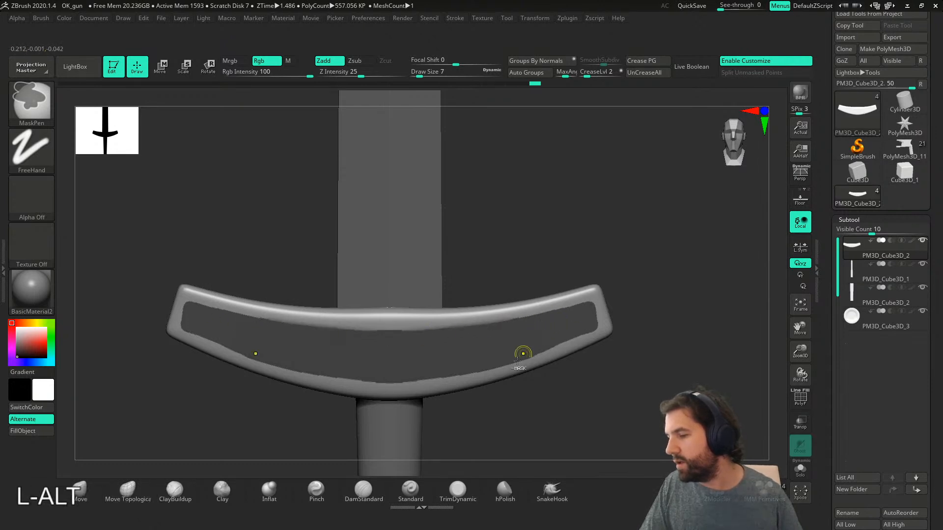
left_click(489, 378, "ctrl")
key("ctrl+z")
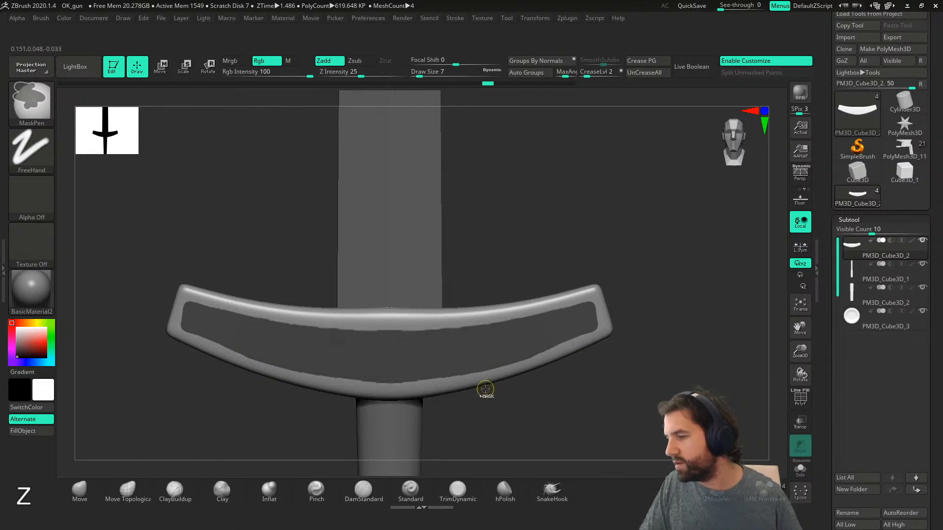
key("ctrl+z")
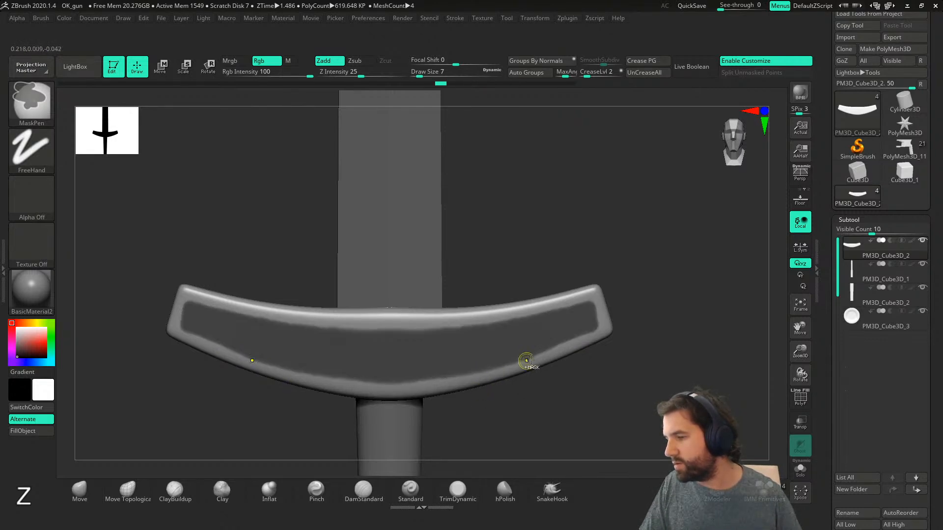
- Refine the panel mask's lower edge and ends by adding and erasing mask along the guard's rim
left_click(548, 344, "ctrl")
mouse_move(560, 337)
left_mouse_down("ctrl")
mouse_move(571, 337)
mouse_move(551, 343)
left_mouse_up("ctrl")
left_click_drag(431, 385, 423, 391, "ctrl")
left_click_drag(477, 377, 382, 382, "ctrl+alt")
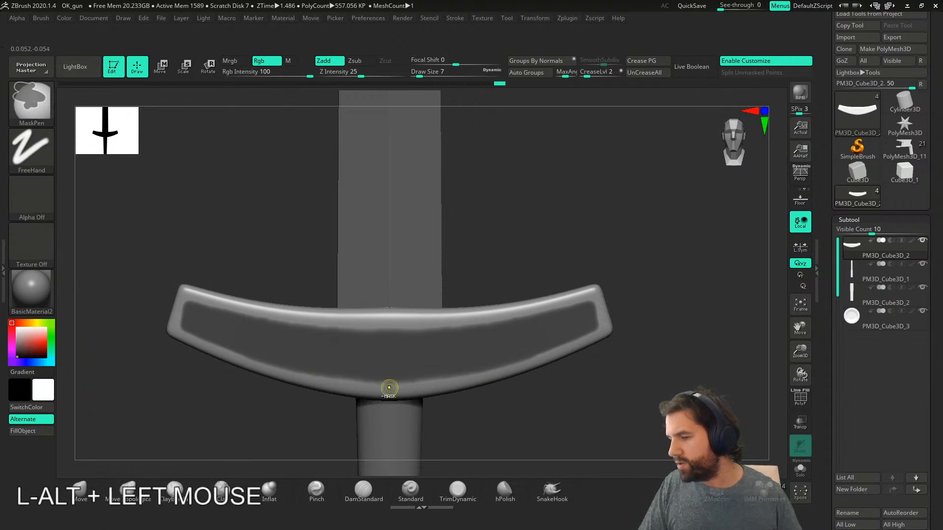
left_click_drag(502, 367, 567, 343, "ctrl+alt")
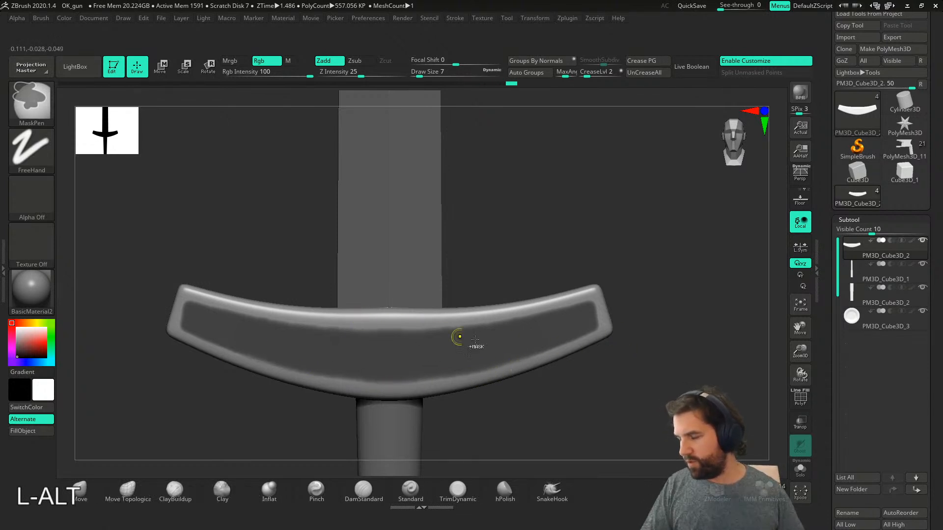
left_click_drag(185, 318, 190, 288)
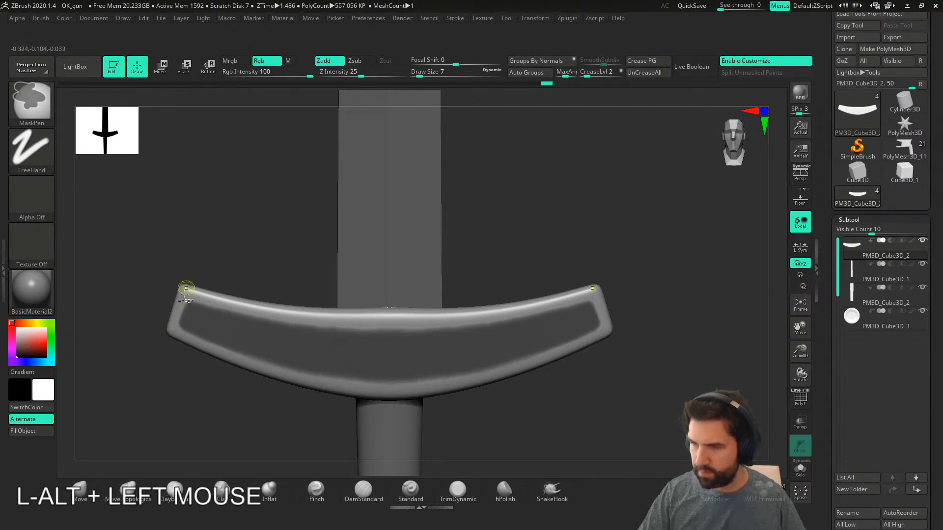
left_click_drag(176, 327, 187, 297, "ctrl+alt")
left_click_drag(557, 351, 644, 322, "ctrl+alt")
key("ctrl+z")
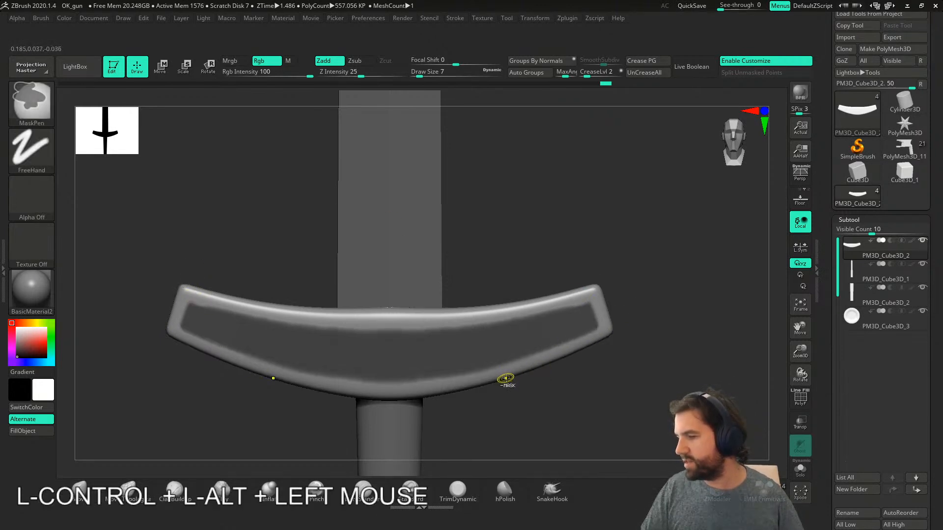
- Invert the mask and sink the guard's front panel with a negative Inflate deformation, clearing the mask once it is recessed
right_click_drag(595, 400, 678, 413, "alt")
left_click_drag(827, 398, 843, 221)
left_click_drag(826, 441, 850, 364)
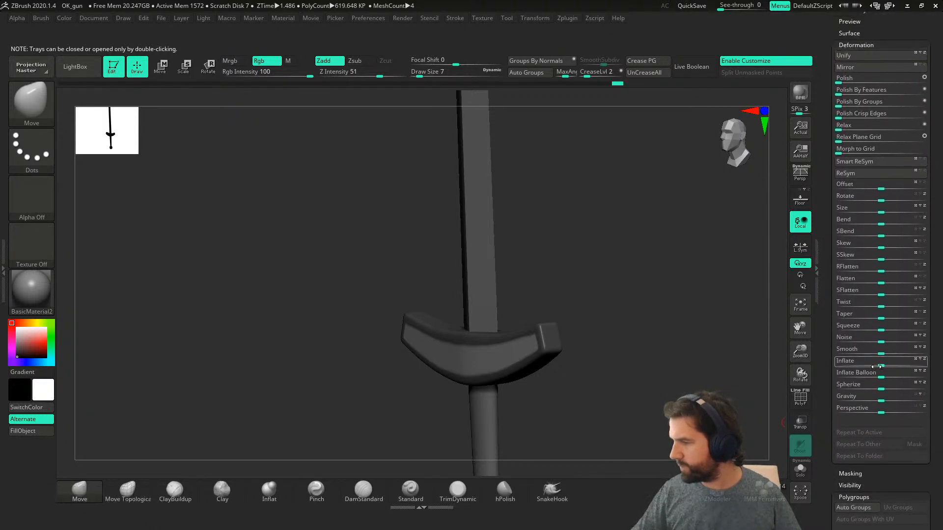
left_click_drag(829, 248, 855, 322)
left_click_drag(880, 423, 880, 423)
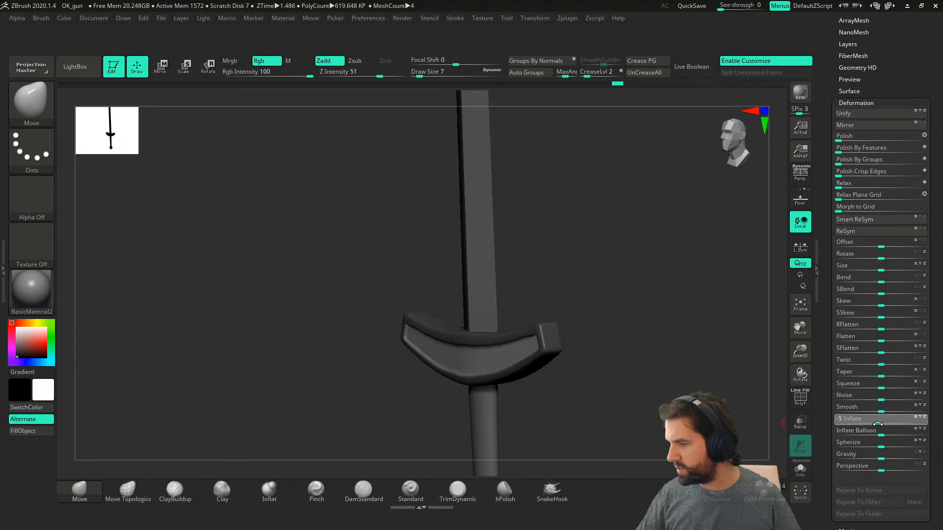
right_click_drag(741, 410, 583, 376)
key("ctrl+z")
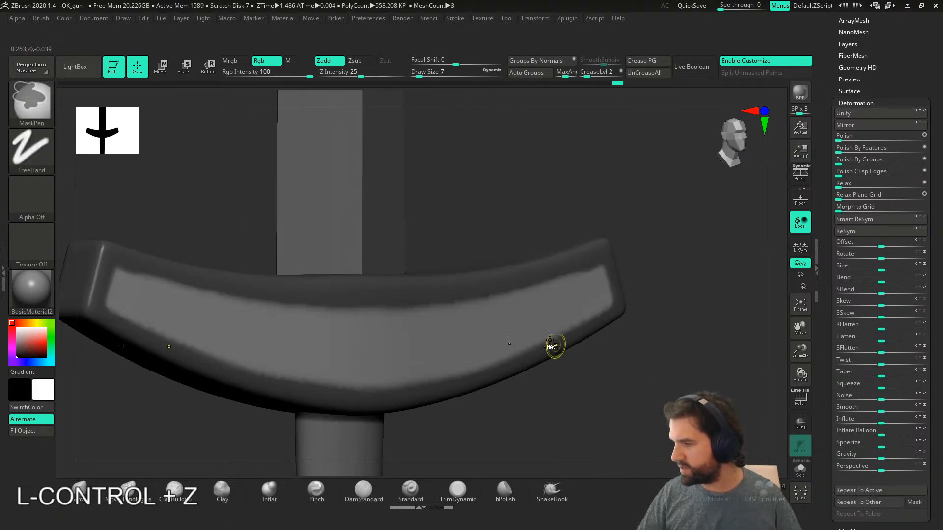
left_click_drag(883, 422, 875, 423, "ctrl")
mouse_move(636, 408)
left_mouse_down("ctrl")
mouse_move(614, 383)
mouse_move(572, 396)
left_mouse_up("ctrl")
- Set the draw size to 12 and smooth the raised rim around the recess along the guard's edges and ends
key("s")
left_click_drag(570, 399, 572, 399)
right_click_drag(578, 393, 570, 366)
left_click_drag(333, 316, 416, 306, "shift")
right_click_drag(543, 328, 555, 389)
left_click_drag(580, 344, 614, 319, "shift")
mouse_move(539, 349)
left_mouse_down("shift")
mouse_move(532, 374)
mouse_move(547, 378)
mouse_move(540, 383)
left_mouse_up("shift")
left_click_drag(571, 335, 623, 311, "shift")
right_click_drag(602, 359, 573, 332)
mouse_move(598, 279)
left_mouse_down("shift")
mouse_move(375, 305)
mouse_move(631, 270)
left_mouse_up("shift")
right_click_drag(477, 357, 442, 387)
left_click_drag(442, 388, 530, 341, "shift")
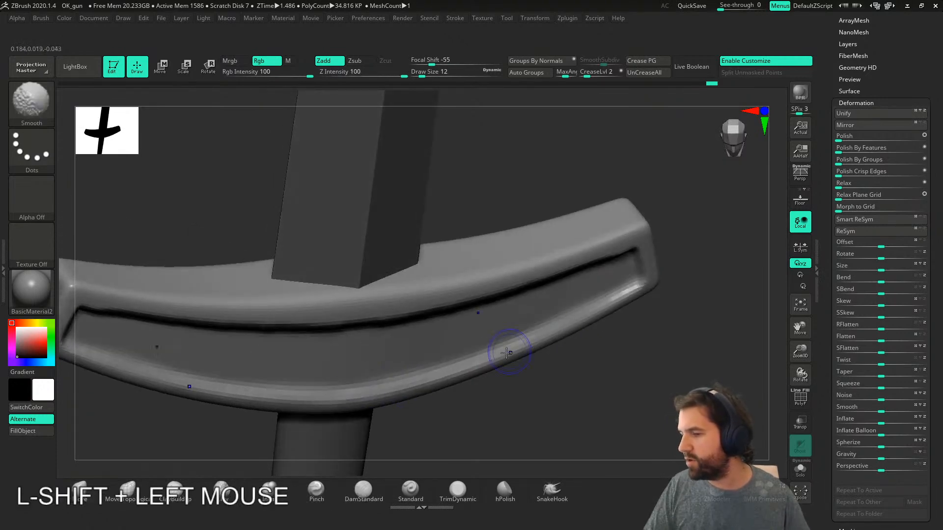
right_click_drag(530, 341, 504, 358)
left_click_drag(504, 358, 558, 322, "shift")
mouse_move(488, 316)
right_mouse_down()
mouse_move(457, 294)
mouse_move(472, 282)
right_mouse_up()
mouse_move(309, 345)
left_mouse_down("shift")
mouse_move(431, 308)
mouse_move(516, 295)
left_mouse_up("shift")
mouse_move(506, 329)
right_mouse_down("shift")
mouse_move(518, 343)
mouse_move(496, 358)
right_mouse_up("shift")
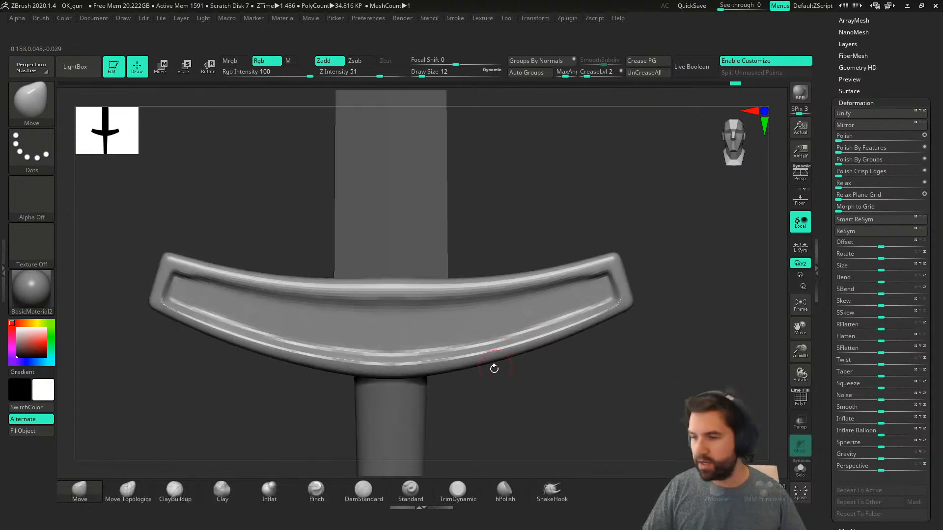
- Set the draw size to 7 and mask mirrored S-shaped scrolls with dots in the middle of the recessed panel
key("s")
left_click_drag(498, 404, 498, 404)
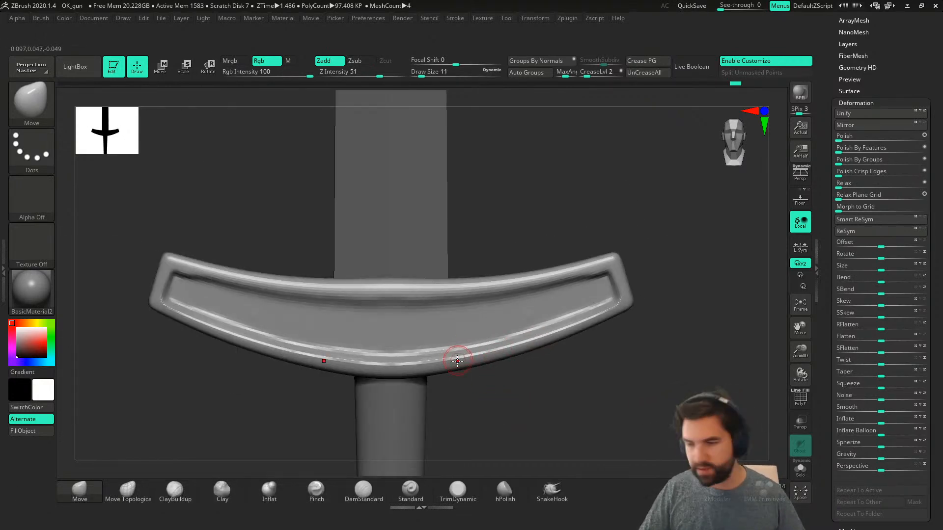
key("ctrl")
mouse_move(412, 343)
left_mouse_down("ctrl")
mouse_move(406, 321)
mouse_move(414, 317)
mouse_move(439, 334)
left_mouse_up("ctrl")
key("ctrl+z")
key("s")
mouse_move(398, 344)
left_mouse_down("ctrl")
mouse_move(423, 307)
mouse_move(464, 334)
mouse_move(508, 313)
mouse_move(474, 313)
left_mouse_up("ctrl")
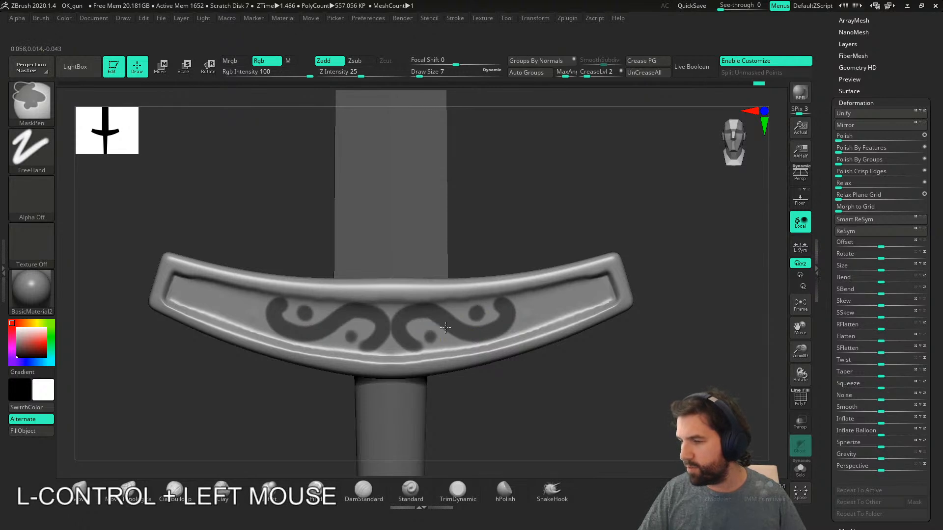
- Mask mirrored curls with accompanying dots toward both ends of the recessed panel, using draw size 6 for the dots
mouse_move(533, 320)
left_mouse_down("ctrl")
mouse_move(554, 302)
mouse_move(597, 297)
left_mouse_up("ctrl")
key("ctrl+z")
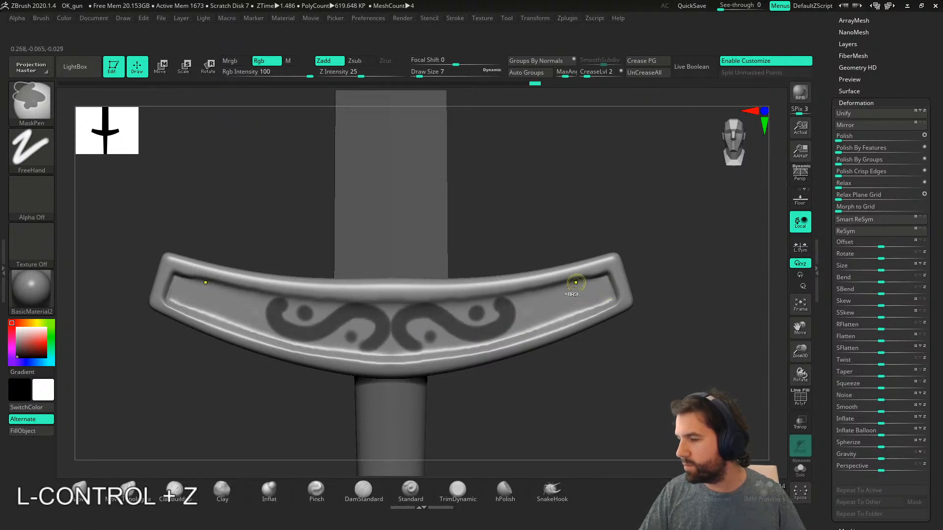
mouse_move(518, 326)
left_mouse_down("ctrl")
mouse_move(563, 293)
mouse_move(595, 297)
left_mouse_up("ctrl")
left_click(569, 308, "ctrl")
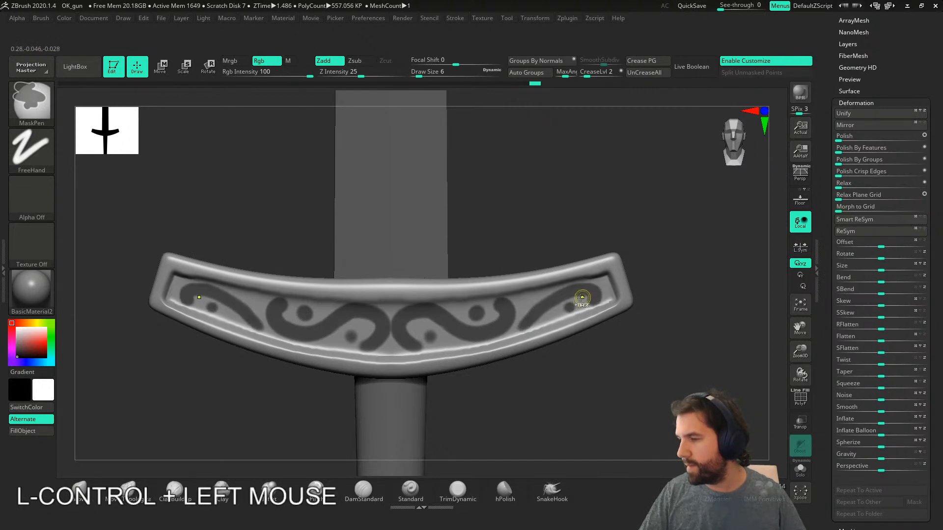
- Invert the ornament mask and raise the scrollwork with a positive Inflate Balloon deformation, clearing the mask
left_click(616, 386, "ctrl")
left_click(883, 432)
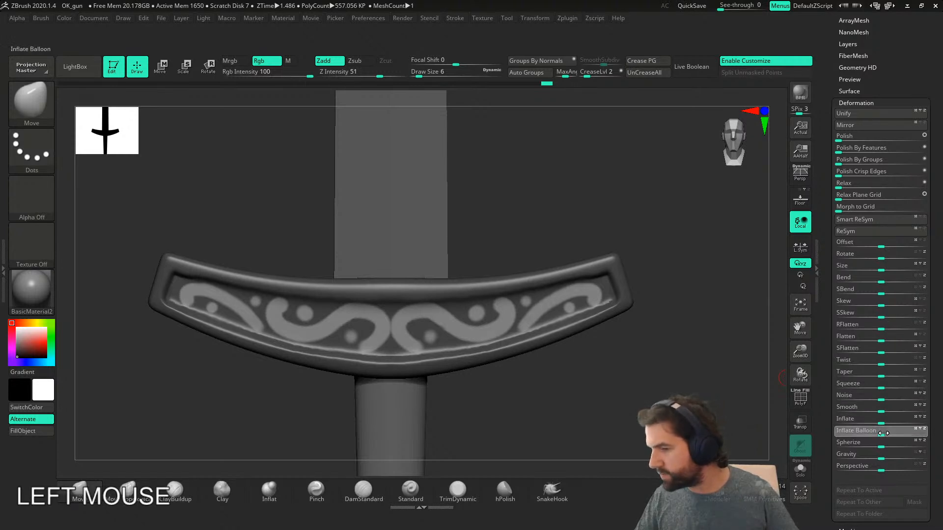
left_click_drag(886, 433, 883, 433)
right_click_drag(607, 386, 638, 384)
left_click_drag(619, 387, 652, 401, "ctrl")
right_click_drag(653, 400, 427, 398)
right_click_drag(589, 346, 528, 403, "alt")
right_click_drag(528, 402, 449, 458, "alt")
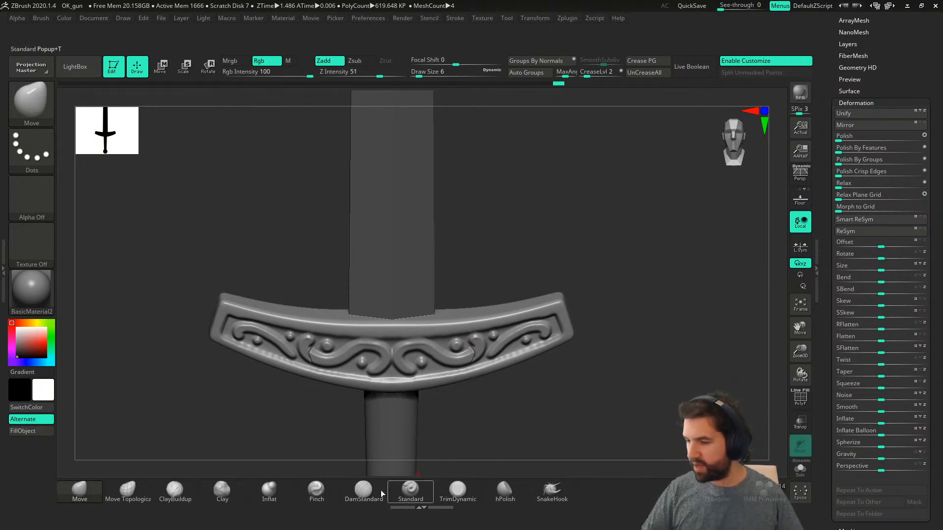
- Switch to the DamStandard brush and set its draw size to 22
left_click(366, 491)
key("s")
left_click_drag(483, 436, 491, 435)
right_click_drag(495, 427, 509, 454)
- Try carving a diagonal cut across the scrollwork and the guard's upper edge with DamStandard, and undo it
left_click_drag(476, 347, 509, 285)
mouse_move(497, 316)
right_mouse_down()
mouse_move(506, 328)
mouse_move(547, 333)
mouse_move(494, 371)
mouse_move(527, 365)
right_mouse_up()
key("ctrl+z")
mouse_move(527, 364)
right_mouse_down("alt")
mouse_move(531, 385)
mouse_move(519, 393)
right_mouse_up("alt")
right_click_drag(518, 392, 522, 348)
left_click_drag(435, 345, 491, 226)
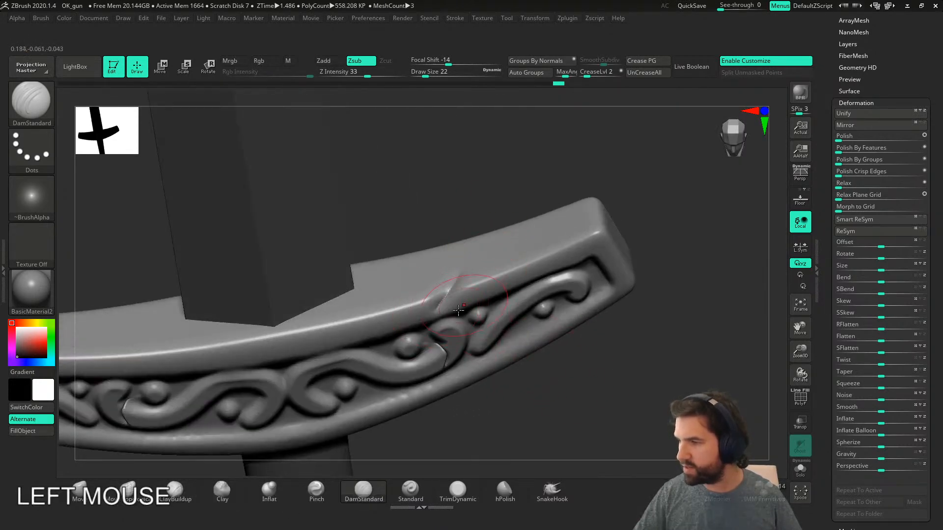
key("ctrl+z")
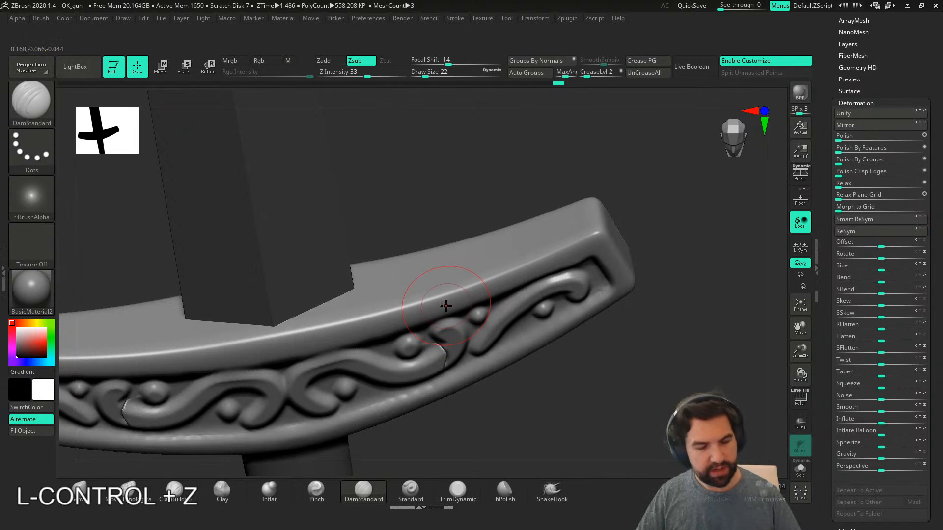
- Reduce the DamStandard brush's draw size to 13 and its focal shift to -82, undoing any trial cuts
mouse_move(447, 59)
left_mouse_down()
mouse_move(475, 60)
mouse_move(422, 60)
left_mouse_up()
key("ctrl+z")
key("s")
left_click_drag(462, 282, 459, 282)
right_click_drag(460, 270, 472, 285)
key("ctrl+z")
left_click_drag(426, 68, 422, 68)
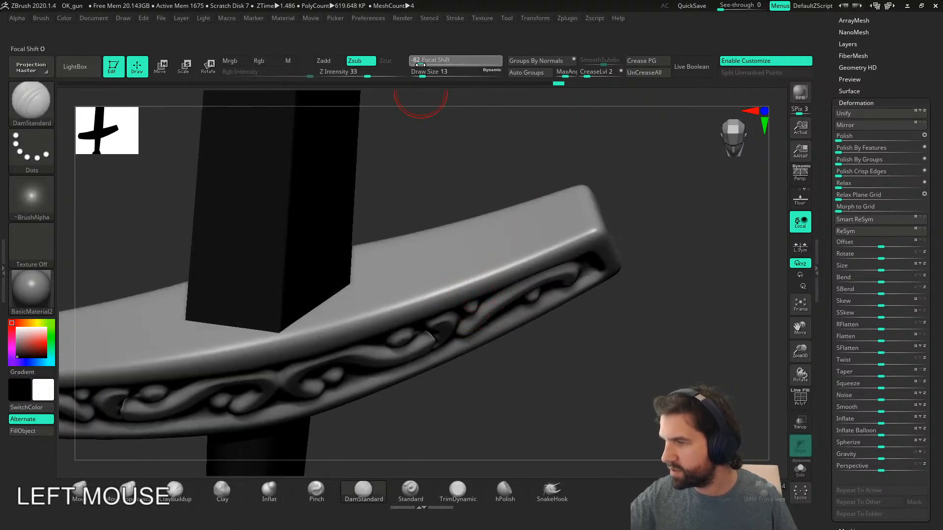
- Carve a diagonal cut across the sword guard's upper edge with the DamStandard brush at draw size 11
left_click_drag(435, 284, 459, 268)
mouse_move(494, 242)
right_mouse_down()
mouse_move(490, 236)
mouse_move(447, 282)
right_mouse_up()
key("ctrl+z")
left_click(452, 285)
key("s")
left_click_drag(447, 283, 453, 277)
right_click_drag(477, 236, 500, 217)
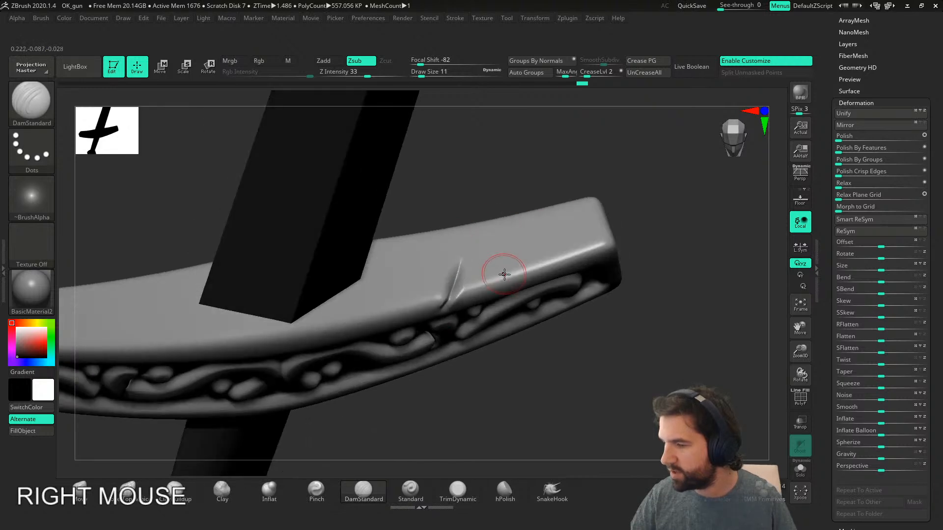
- Try test cuts on the guard's upper edge with focal shift values of 63, 100 and 33
right_click_drag(499, 270, 459, 154)
left_click_drag(422, 64, 484, 61)
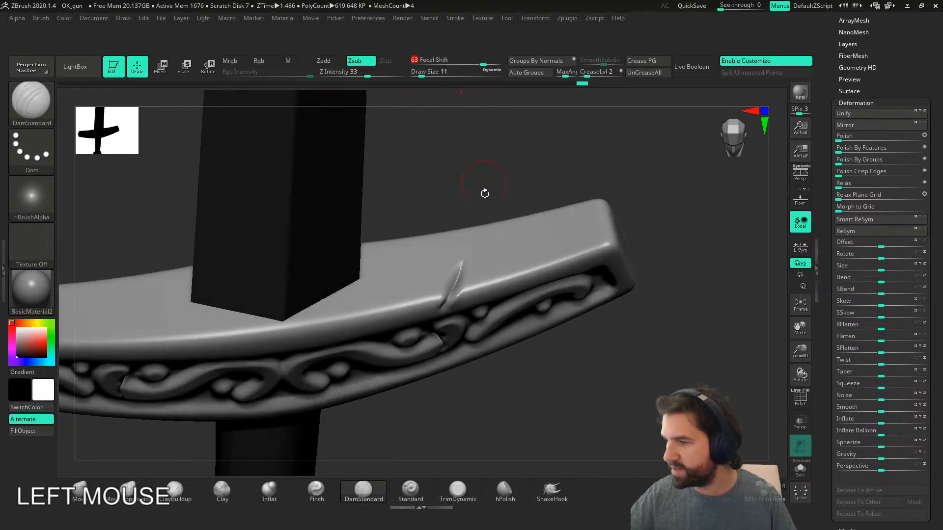
right_click_drag(535, 209, 516, 252)
left_click_drag(513, 265, 589, 222)
key("ctrl+z")
key("ctrl+z")
left_click(499, 63)
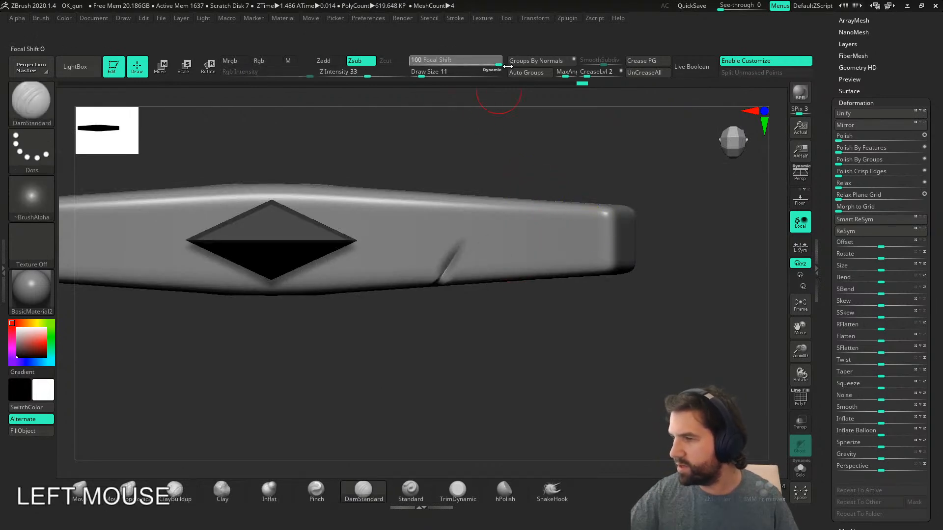
mouse_move(553, 220)
right_mouse_down()
mouse_move(553, 204)
mouse_move(543, 206)
right_mouse_up()
key("ctrl+z")
left_click(471, 63)
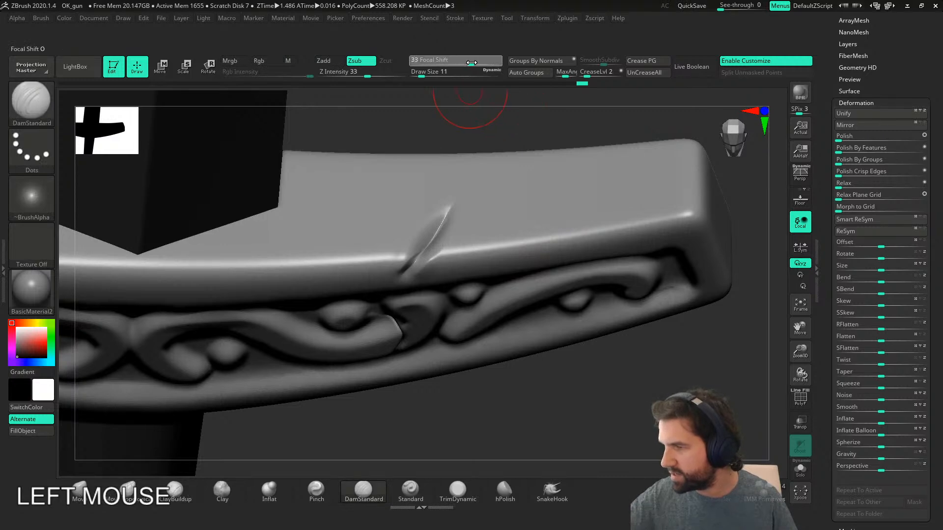
left_click_drag(466, 264, 503, 223)
right_click_drag(543, 184, 526, 235)
key("ctrl+z")
- Carve fine nicks in the guard's upper edge with draw size 7 and focal shift 93
key("s")
left_click(497, 64)
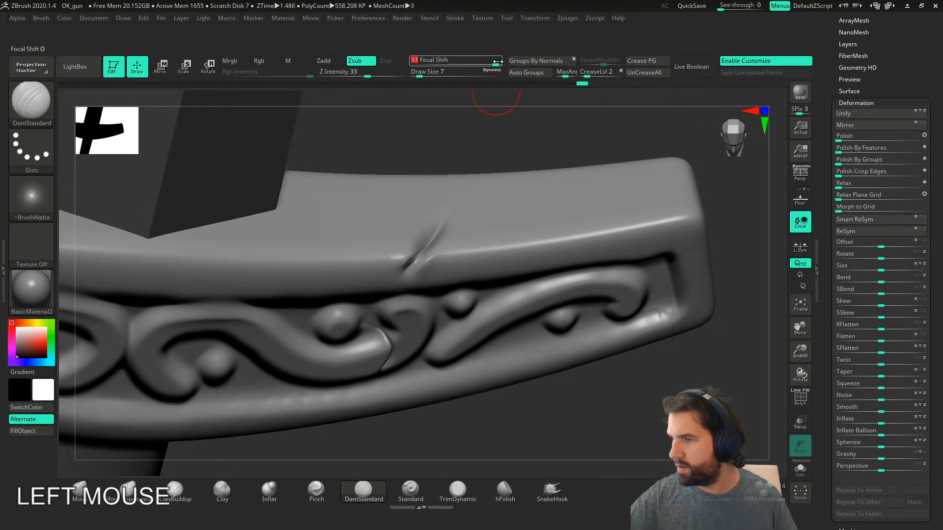
left_click_drag(574, 209, 585, 236)
key("f")
right_click_drag(518, 382, 500, 362, "shift")
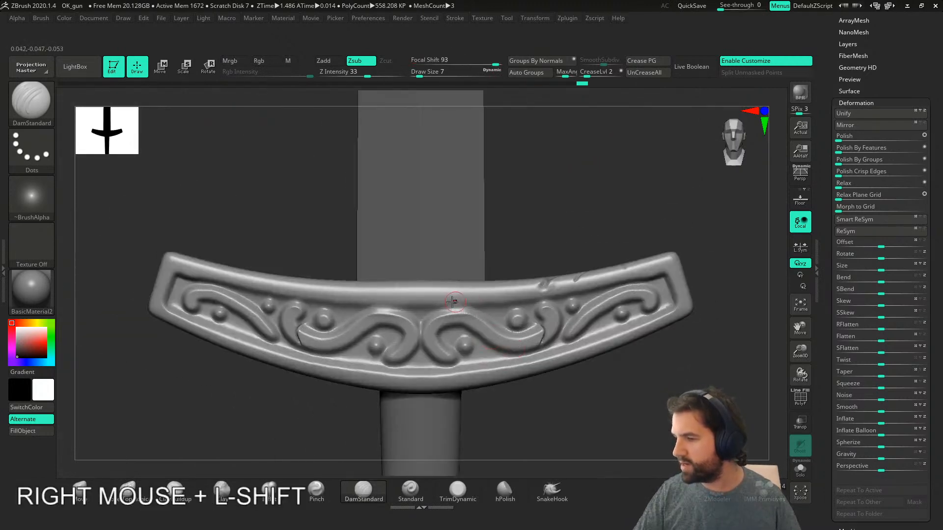
left_click_drag(455, 302, 511, 277, "shift")
- Resize the DamStandard brush and carve additional cuts across the guard's top face
key("s")
left_click_drag(301, 268, 429, 443)
mouse_move(444, 436)
right_mouse_down()
mouse_move(391, 365)
mouse_move(417, 285)
right_mouse_up()
mouse_move(379, 288)
left_mouse_down("shift")
mouse_move(401, 303)
mouse_move(422, 361)
left_mouse_up("shift")
mouse_move(491, 405)
right_mouse_down()
mouse_move(565, 436)
mouse_move(486, 375)
mouse_move(494, 366)
mouse_move(491, 417)
mouse_move(496, 364)
right_mouse_up()
key("s")
left_click_drag(496, 364, 493, 364)
left_click_drag(480, 377, 510, 343)
- Carve scratches near the damaged end of the guard's top face at draw size 16, undoing the last stroke
right_click_drag(511, 344, 515, 381)
left_click_drag(426, 382, 425, 393)
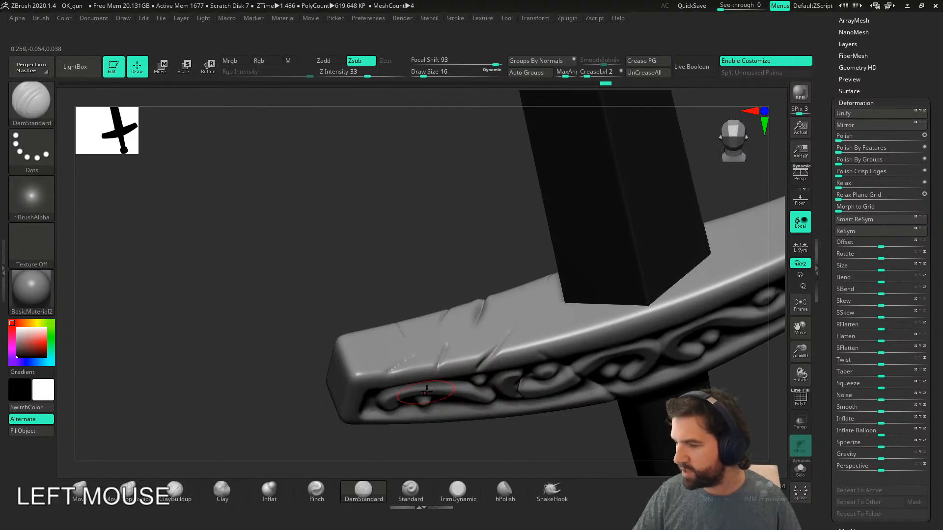
right_click_drag(425, 394, 400, 354)
left_click_drag(493, 328, 474, 316)
mouse_move(474, 317)
right_mouse_down("shift")
mouse_move(552, 351)
mouse_move(383, 382)
mouse_move(458, 457)
mouse_move(433, 424)
mouse_move(442, 383)
right_mouse_up("shift")
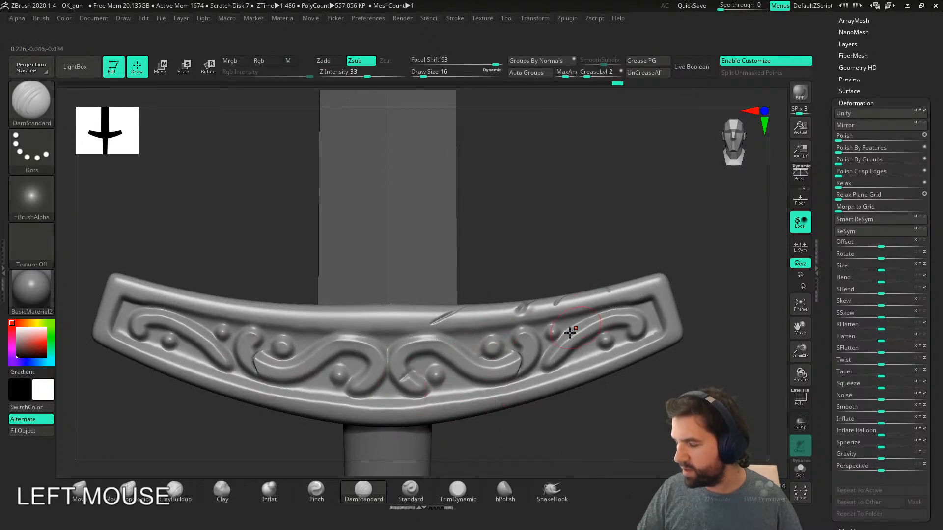
key("ctrl+z")
- Adjust the brush size and carve further cuts around the guard's middle section and lower rim
right_click_drag(460, 415, 547, 397, "alt")
key("s")
left_click_drag(533, 370, 527, 369)
mouse_move(521, 366)
right_mouse_down("alt")
mouse_move(508, 374)
mouse_move(338, 362)
right_mouse_up("alt")
left_click_drag(337, 360, 435, 290)
key("ctrl")
mouse_move(426, 393)
right_mouse_down()
mouse_move(524, 276)
mouse_move(533, 308)
right_mouse_up()
left_click_drag(525, 316, 542, 302)
- Resize the brush and carve short cuts into another stretch of the guard's edge
right_click_drag(596, 273, 568, 289)
key("s")
left_click_drag(568, 288, 574, 287)
left_click_drag(561, 251, 577, 259)
right_click_drag(600, 273, 608, 301)
left_click_drag(560, 245, 582, 256)
- Carve cuts and small nicks across the top face near the guard's opposite end at draw size 13
mouse_move(624, 275)
right_mouse_down()
mouse_move(615, 341)
mouse_move(611, 258)
mouse_move(503, 320)
mouse_move(665, 348)
mouse_move(573, 407)
mouse_move(583, 410)
right_mouse_up()
key("s")
left_click(570, 407)
left_click_drag(562, 323, 651, 294)
key("ctrl+z")
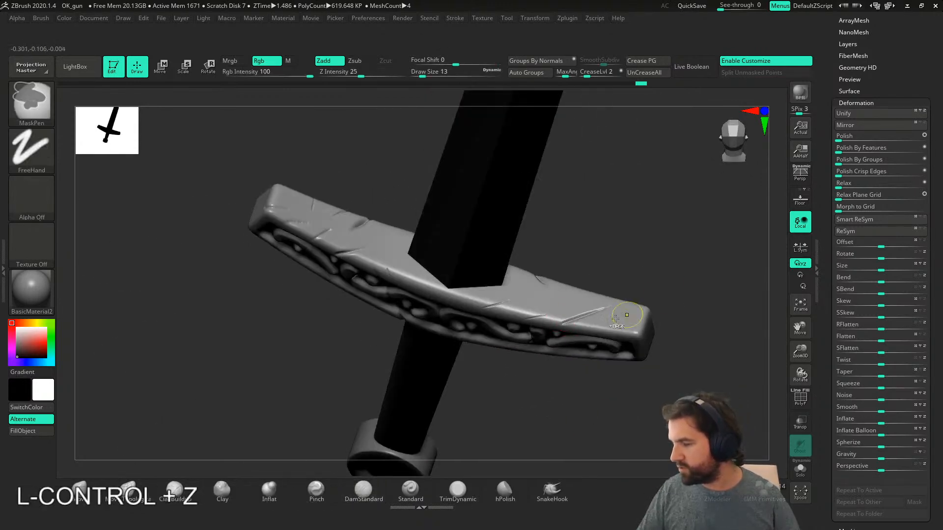
left_click_drag(592, 334, 581, 303)
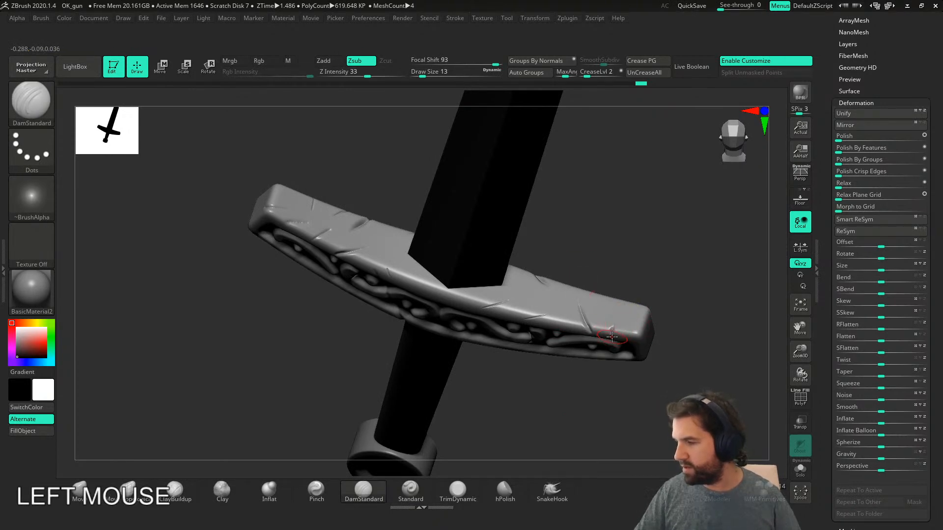
right_click_drag(630, 321, 649, 311)
left_click_drag(637, 337, 635, 321)
right_click_drag(683, 307, 663, 364)
right_click_drag(663, 364, 590, 441, "alt")
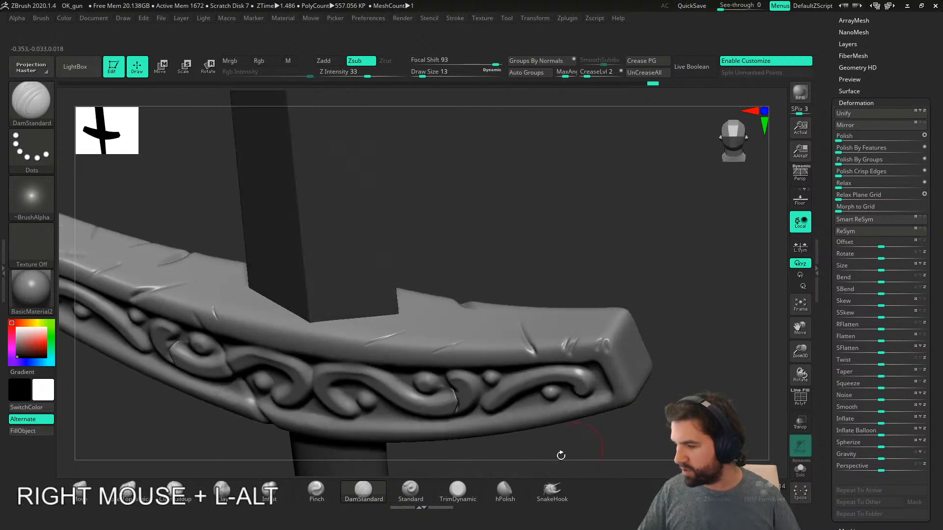
- Flatten the nicked upper corner at the guard's end with the TrimDynamic brush at draw size 14
left_click(475, 496)
key("s")
left_click(563, 456)
left_click_drag(611, 335, 605, 329)
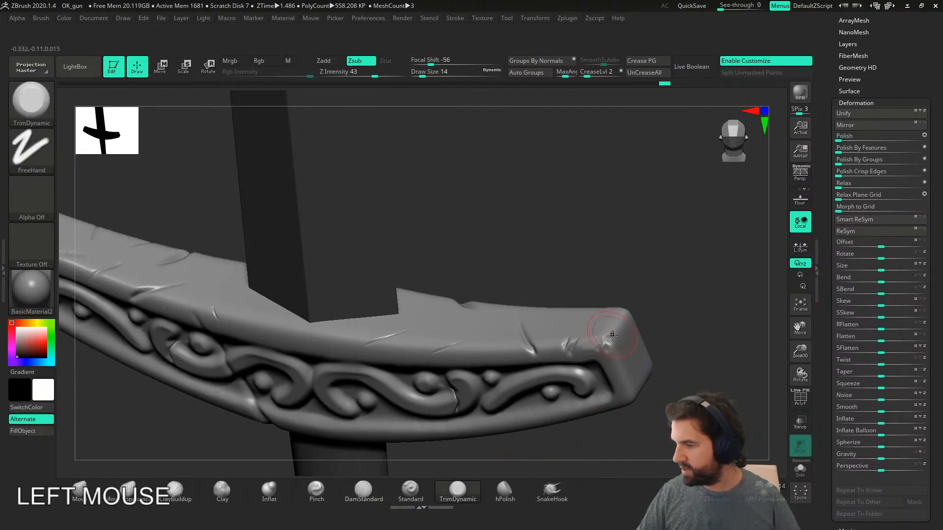
right_click_drag(621, 314, 620, 310)
left_click_drag(620, 310, 622, 308)
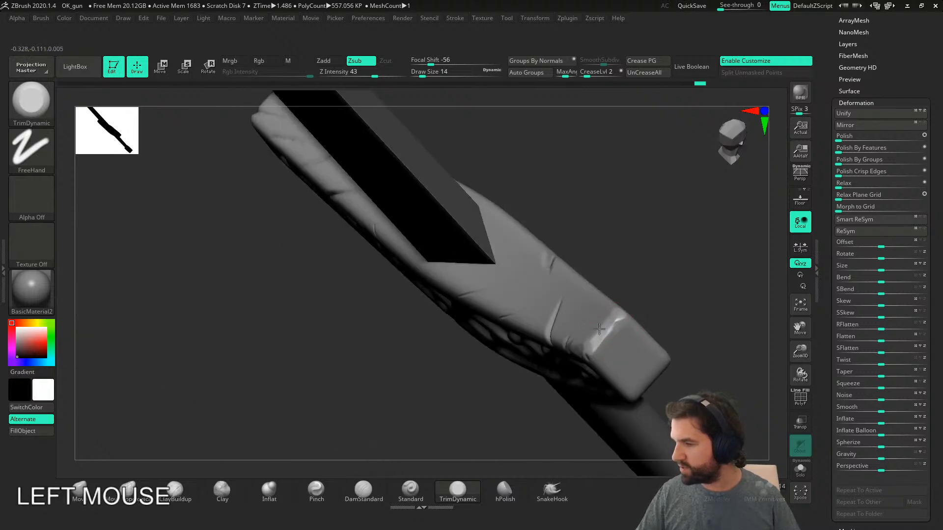
right_click_drag(589, 341, 634, 298)
- Trim the guard's upper front edge between the cuts, working from the end toward the blade
left_click_drag(555, 353, 551, 358)
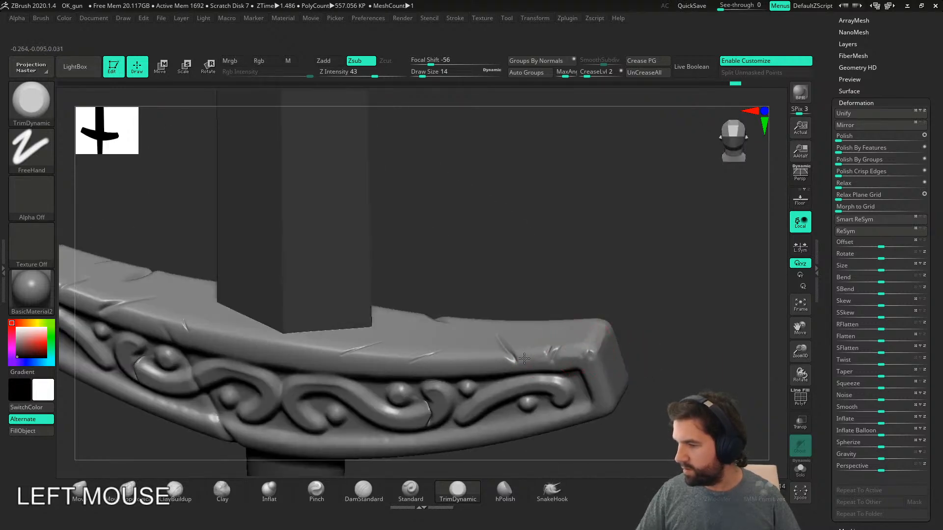
left_click_drag(478, 356, 475, 351)
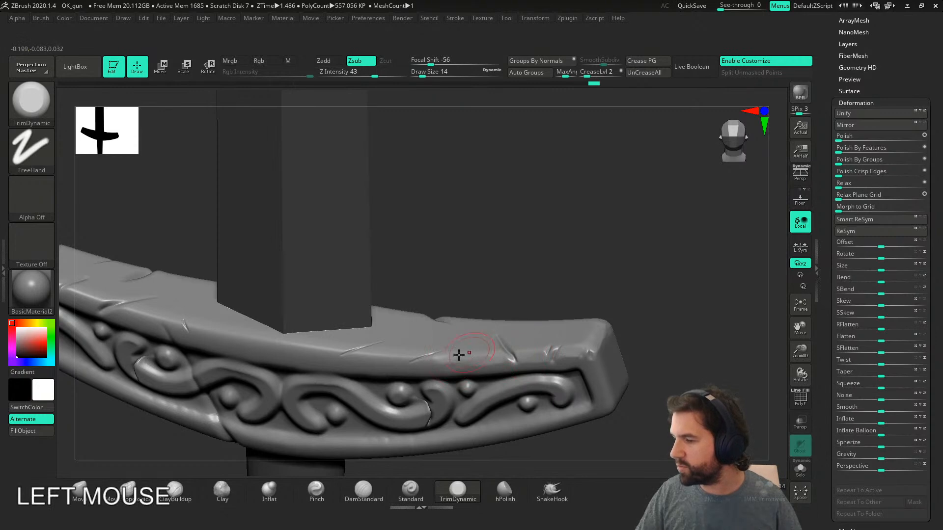
mouse_move(502, 348)
right_mouse_down()
mouse_move(415, 353)
mouse_move(427, 358)
right_mouse_up()
left_click(420, 357)
right_click_drag(427, 357, 430, 367, "alt")
left_click_drag(481, 359, 445, 354)
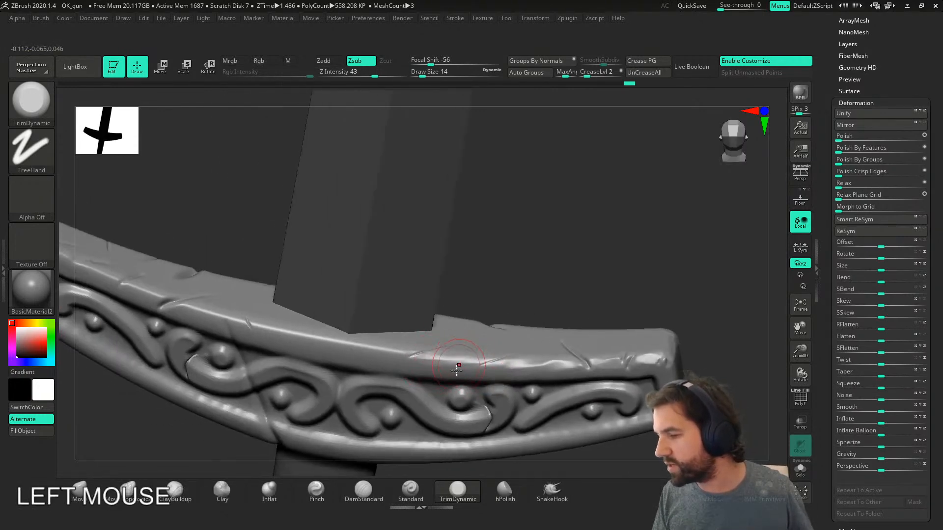
right_click_drag(460, 363, 467, 368)
left_click_drag(433, 353, 388, 355)
mouse_move(356, 344)
right_mouse_down("alt")
mouse_move(421, 354)
mouse_move(358, 368)
mouse_move(285, 310)
right_mouse_up("alt")
left_click(423, 361)
- Flatten the edges and corners of the guard's end block with the hPolish brush
left_click(505, 491)
left_click_drag(633, 307, 637, 317)
right_click_drag(669, 316, 646, 319)
left_click_drag(634, 319, 636, 336)
right_click_drag(636, 336, 663, 359)
left_click(663, 358)
left_click_drag(639, 333, 630, 315)
right_click_drag(715, 334, 599, 344, "alt")
left_click_drag(638, 359, 629, 347)
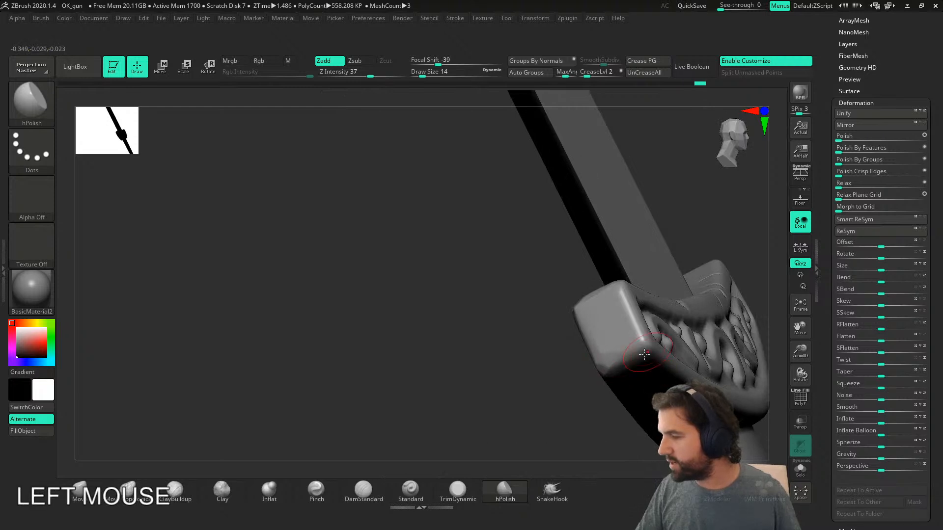
- Chip the guard's remaining rounded edges with the TrimDynamic brush
left_click(460, 488)
right_click_drag(538, 421, 632, 314)
left_click_drag(631, 305, 647, 349)
mouse_move(670, 293)
right_mouse_down("alt")
mouse_move(630, 325)
mouse_move(581, 337)
right_mouse_up("alt")
left_click_drag(582, 326, 591, 323)
mouse_move(673, 327)
right_mouse_down("alt")
mouse_move(580, 336)
mouse_move(553, 354)
right_mouse_up("alt")
left_click_drag(535, 330, 610, 324)
right_click_drag(691, 309, 543, 332, "alt")
left_click_drag(542, 333, 653, 293)
- Trim more wear into the edges and corners on other sides of the guard
right_click_drag(626, 322, 585, 376)
left_click_drag(576, 375, 572, 376)
mouse_move(572, 376)
right_mouse_down()
mouse_move(606, 334)
mouse_move(488, 364)
right_mouse_up()
left_click_drag(467, 393, 451, 414)
mouse_move(450, 416)
right_mouse_down()
mouse_move(519, 371)
mouse_move(682, 300)
right_mouse_up()
right_click_drag(682, 300, 634, 327)
left_click_drag(625, 332, 619, 351)
left_click_drag(627, 326, 638, 319)
- Set the TrimDynamic brush's draw size to 13 and bring the whole sword hilt into view
right_click_drag(423, 366, 466, 378)
mouse_move(467, 378)
right_mouse_down("alt")
mouse_move(442, 380)
mouse_move(546, 354)
right_mouse_up("alt")
right_click_drag(545, 354, 524, 349)
key("s")
mouse_move(524, 348)
left_mouse_down()
mouse_move(577, 345)
mouse_move(417, 324)
left_mouse_up()
mouse_move(417, 324)
right_mouse_down("alt")
mouse_move(614, 393)
mouse_move(713, 356)
mouse_move(554, 294)
right_mouse_up("alt")
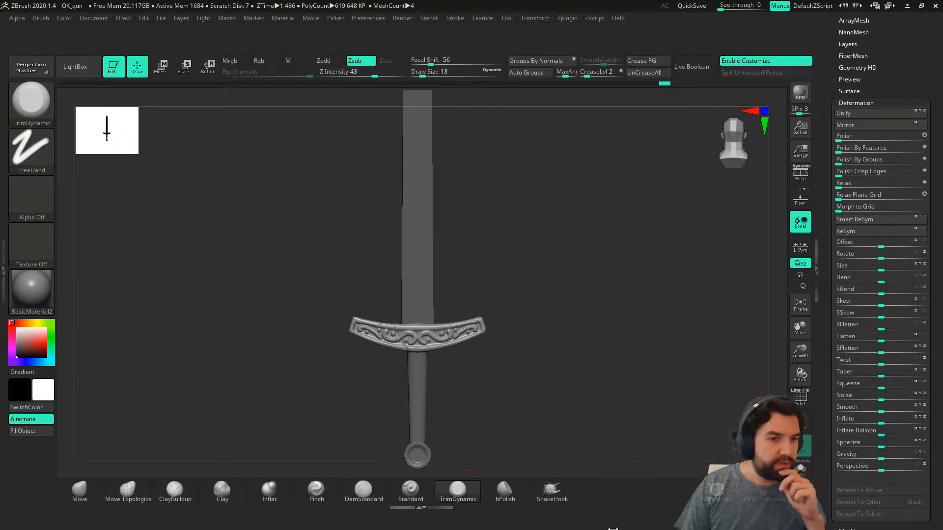
left_click(85, 331)
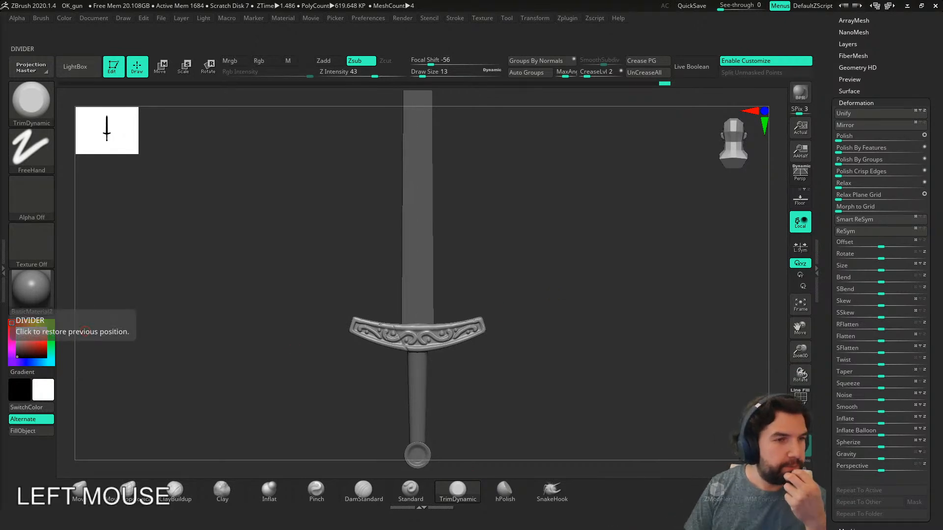
scroll(3, 301, "down", 2)
scroll(3, 301, "up", 2)
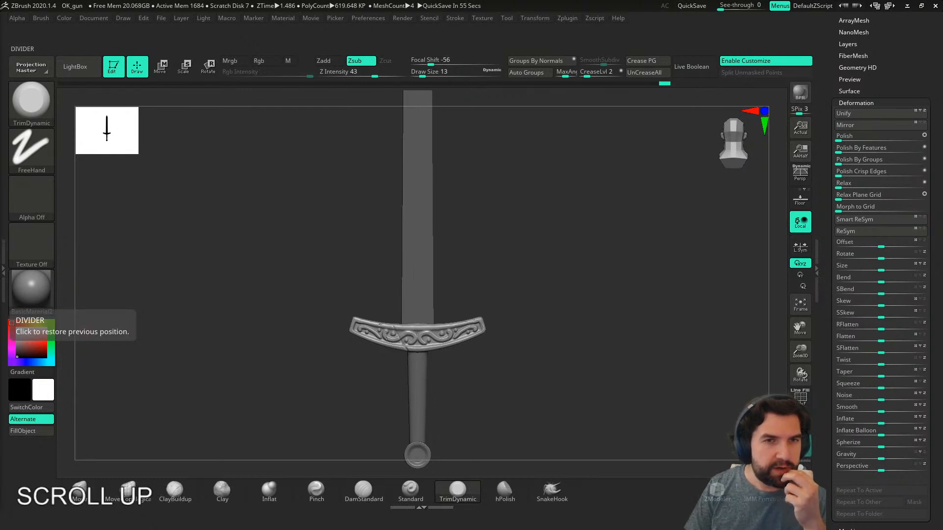
left_click(3, 301)
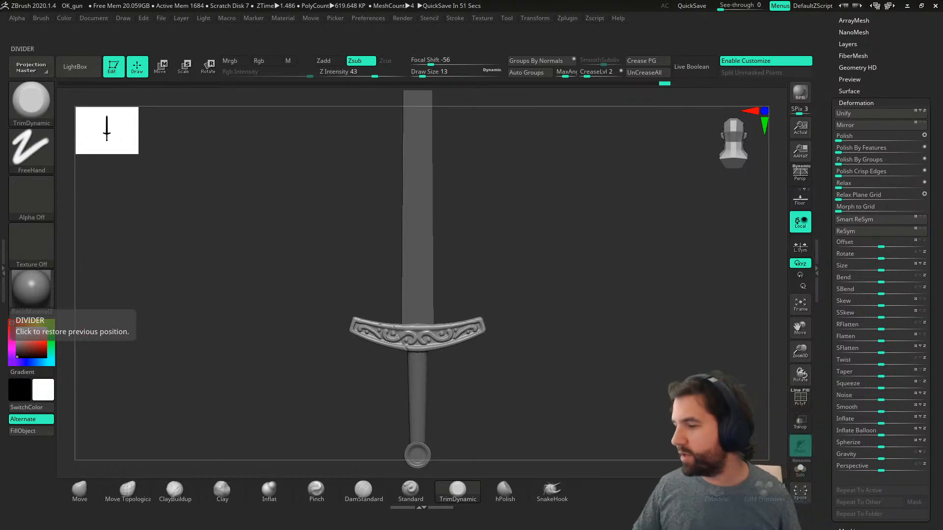
- Switch the active tool from the sword to the PolyMesh3D_11 pistol
right_click_drag(579, 353, 565, 372, "shift")
left_click_drag(825, 170, 829, 383)
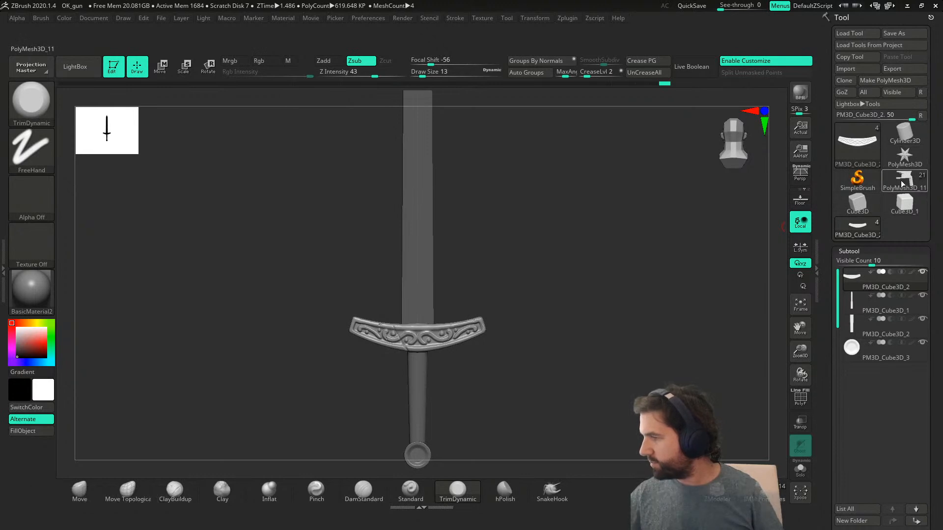
left_click(904, 181)
right_click_drag(712, 327, 612, 387)
- Turn on Live Boolean for the pistol and show the concept reference image beside it
left_click(696, 64)
left_click(691, 68, "shift")
left_click(690, 77)
key("shift+z")
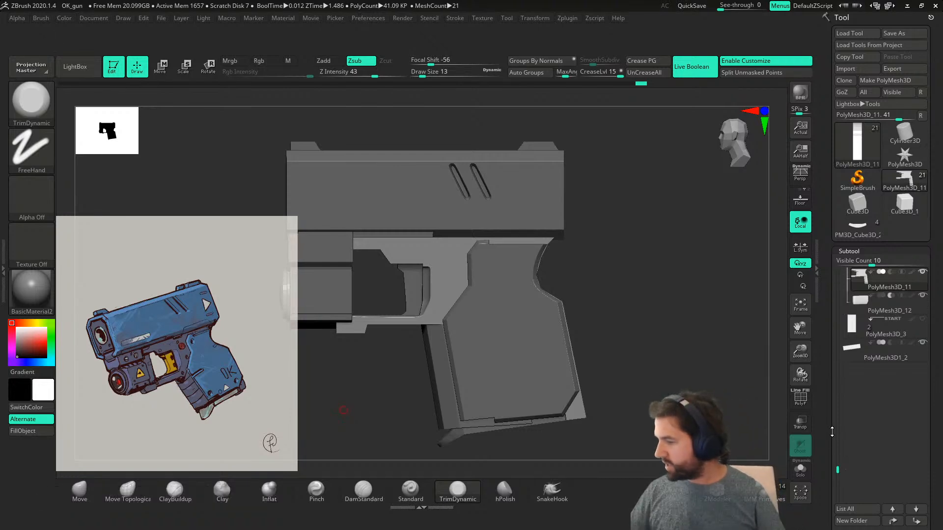
left_click_drag(838, 469, 828, 270)
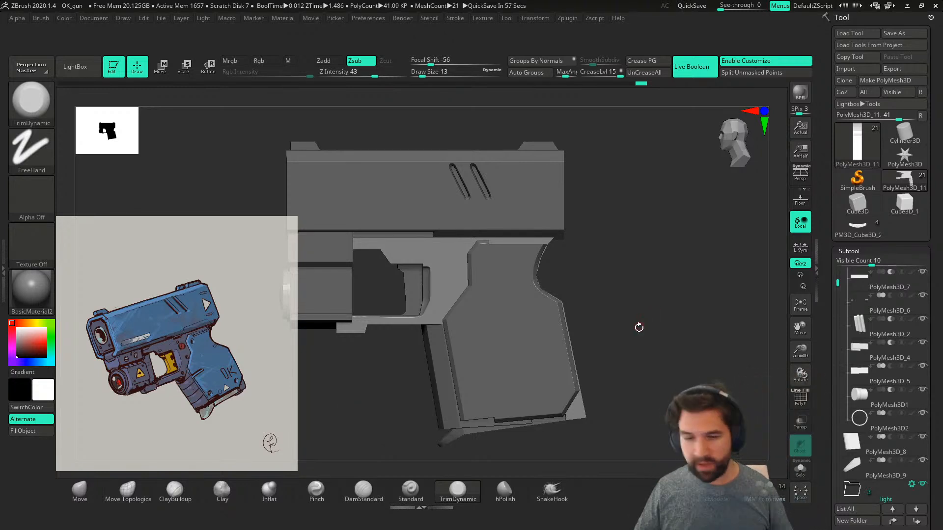
- Switch to Autodesk SketchBook with the pistol concept image open
left_click(31, 372)
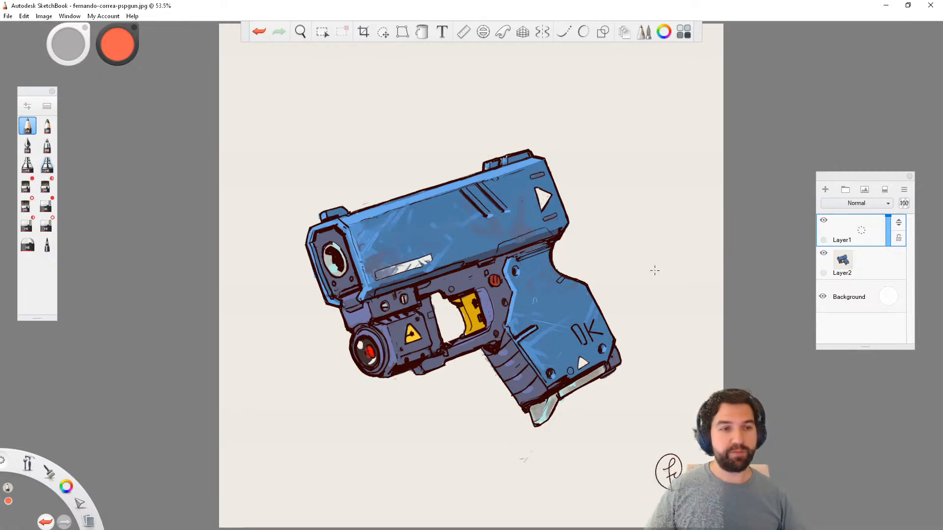
- Try to trace the slide's front edge in orange-red on Layer1
left_click_drag(463, 264, 486, 275)
key("ctrl+z")
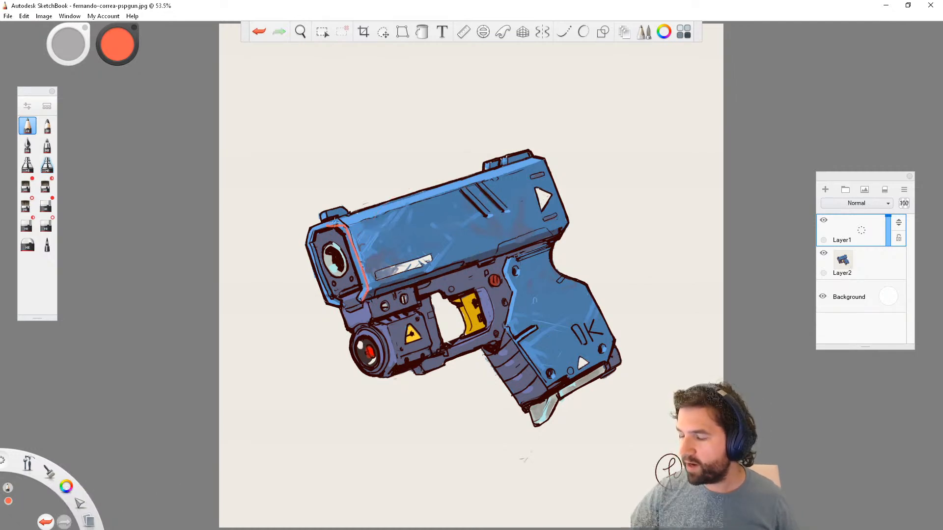
key("ctrl+z")
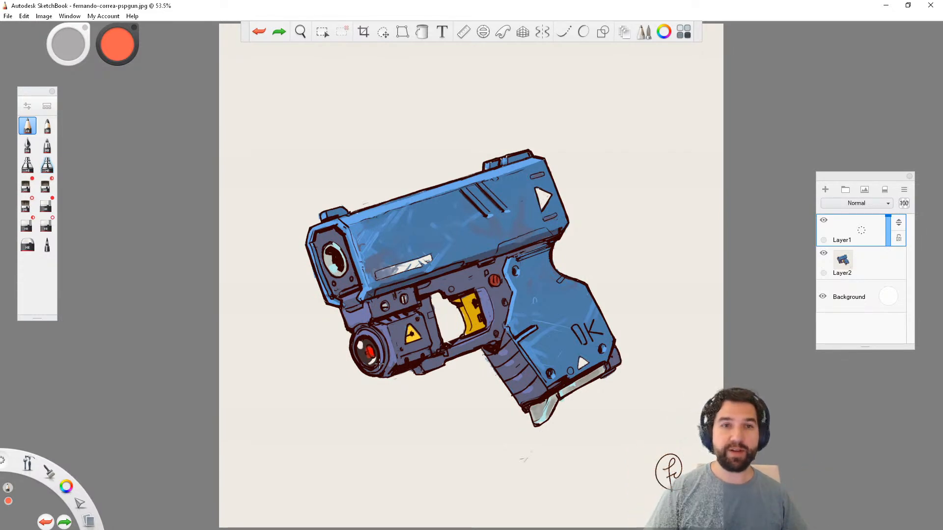
- Outline the pistol's slide in orange-red on Layer1 and handwrite the label "Slide" above the gun
mouse_move(377, 297)
left_mouse_down()
mouse_move(363, 303)
mouse_move(560, 237)
mouse_move(571, 222)
mouse_move(543, 158)
mouse_move(489, 159)
mouse_move(484, 171)
mouse_move(346, 213)
mouse_move(317, 212)
mouse_move(328, 305)
mouse_move(317, 247)
mouse_move(337, 229)
mouse_move(358, 297)
left_mouse_up()
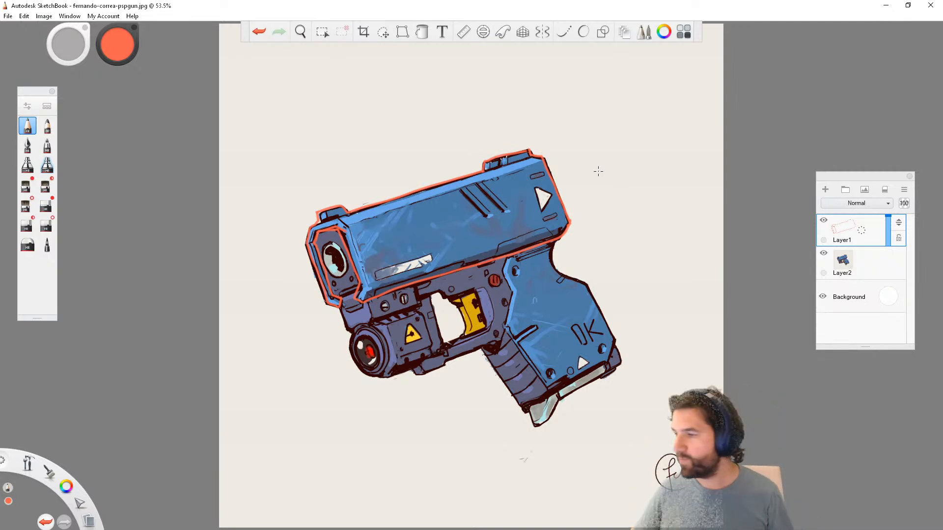
mouse_move(596, 72)
left_mouse_down()
mouse_move(604, 70)
mouse_move(594, 82)
mouse_move(618, 83)
left_mouse_up()
left_click_drag(620, 77, 649, 75)
left_click(620, 74)
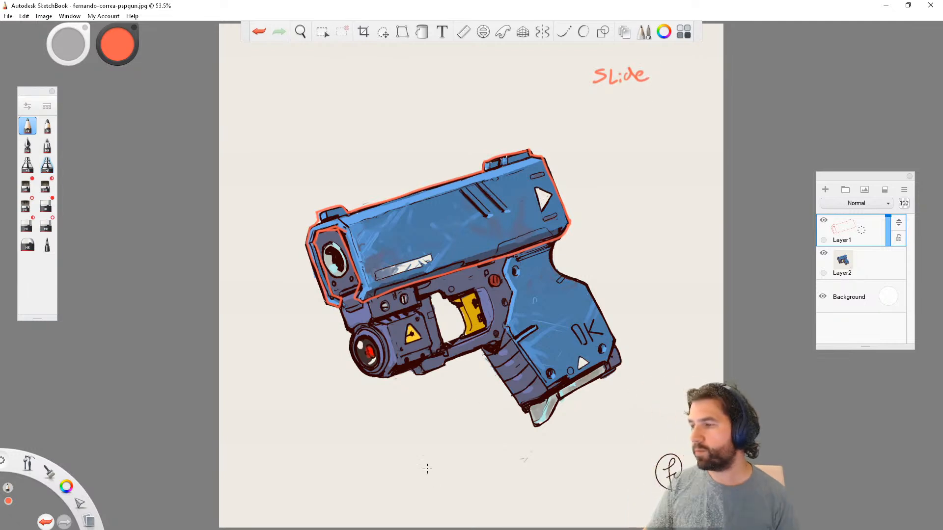
- Change the brush colour to yellow
left_click(119, 49)
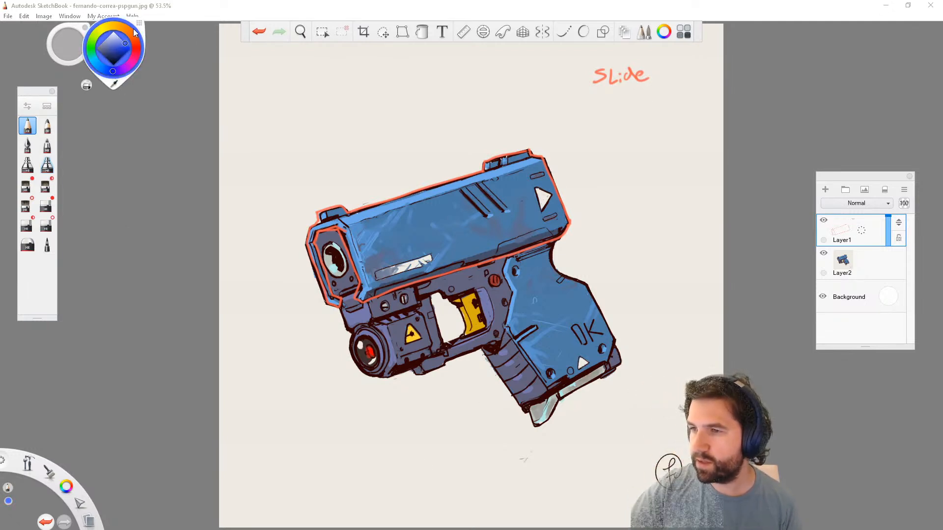
left_click(114, 27)
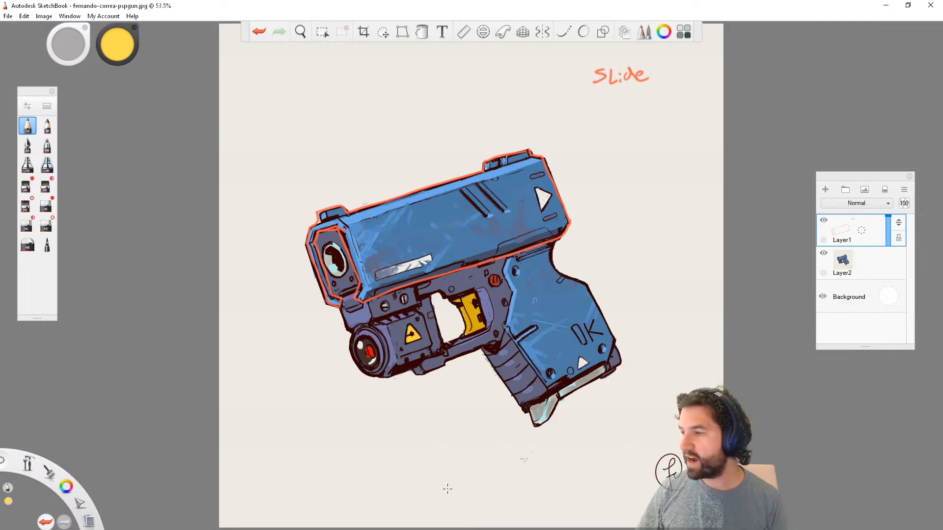
- Try to trace the inner part of the slide's front in yellow
mouse_move(341, 296)
left_mouse_down()
mouse_move(359, 288)
mouse_move(349, 256)
left_mouse_up()
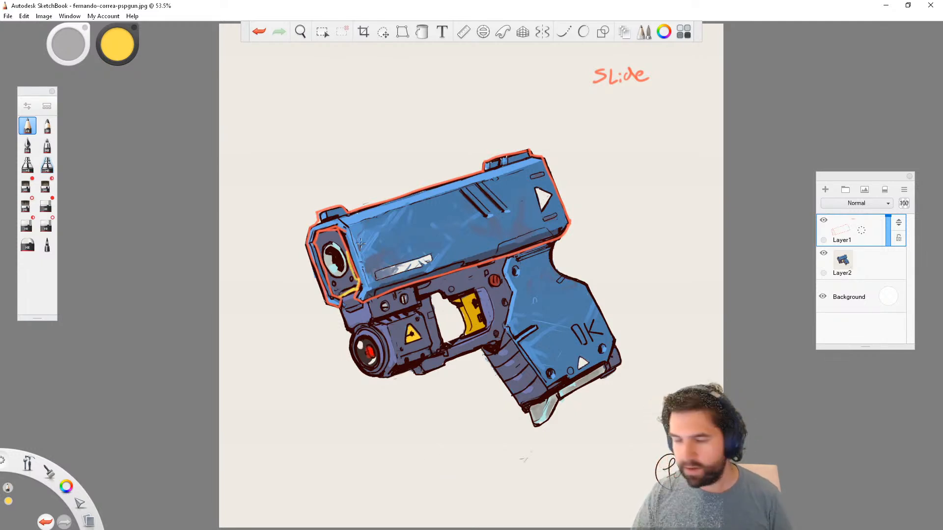
key("ctrl+z")
key("ctrl+z")
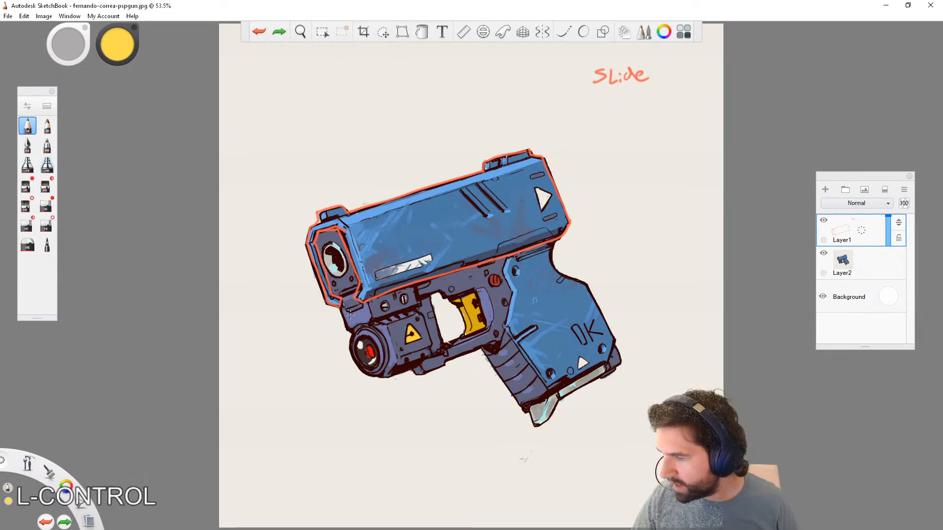
- Outline the slide's inner part around the muzzle in yellow and handwrite "Slide Inner" beneath the "Slide" label
mouse_move(338, 297)
left_mouse_down()
mouse_move(319, 229)
mouse_move(351, 263)
mouse_move(359, 293)
mouse_move(349, 284)
left_mouse_up()
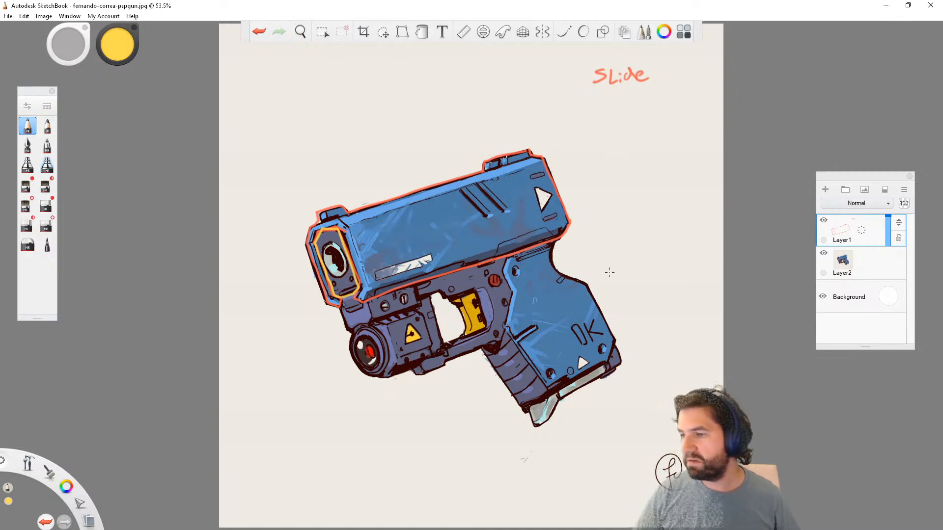
left_click_drag(606, 99, 594, 114)
left_click_drag(608, 102, 619, 110)
left_click_drag(642, 95, 641, 112)
mouse_move(647, 105)
left_mouse_down()
mouse_move(649, 113)
mouse_move(679, 98)
left_mouse_up()
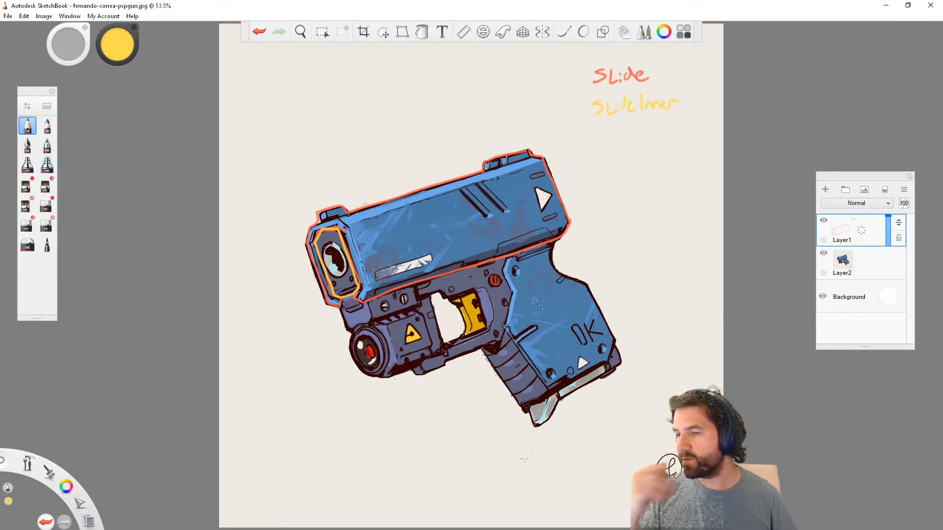
- Outline the pistol's muzzle ring in pink and handwrite the label "Barrel" beneath "Slide Inner"
left_click(118, 45)
left_click(136, 57)
mouse_move(329, 256)
left_mouse_down()
mouse_move(343, 277)
mouse_move(346, 268)
mouse_move(339, 278)
left_mouse_up()
mouse_move(595, 127)
left_mouse_down()
mouse_move(600, 140)
mouse_move(633, 146)
left_mouse_up()
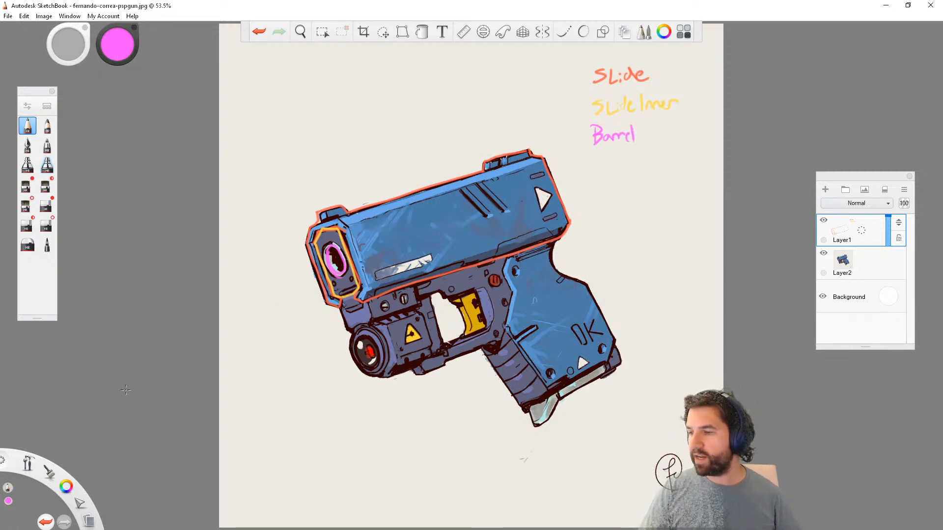
- Outline the rail piece under the slide's front in green and handwrite "Mount" beneath the "Barrel" label
left_click(118, 46)
left_click(93, 47)
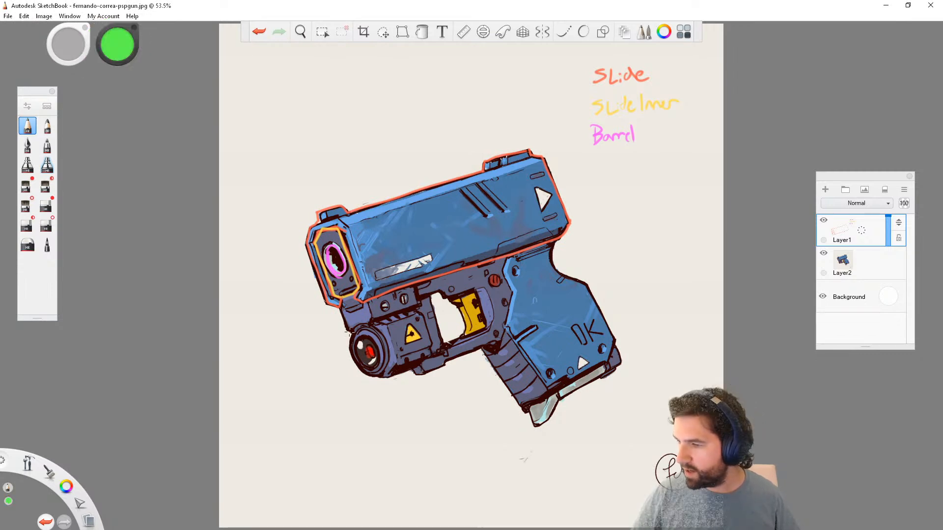
mouse_move(344, 323)
left_mouse_down()
mouse_move(338, 303)
mouse_move(411, 291)
mouse_move(403, 315)
mouse_move(353, 332)
mouse_move(339, 313)
left_mouse_up()
mouse_move(591, 176)
left_mouse_down()
mouse_move(593, 159)
mouse_move(623, 170)
left_mouse_up()
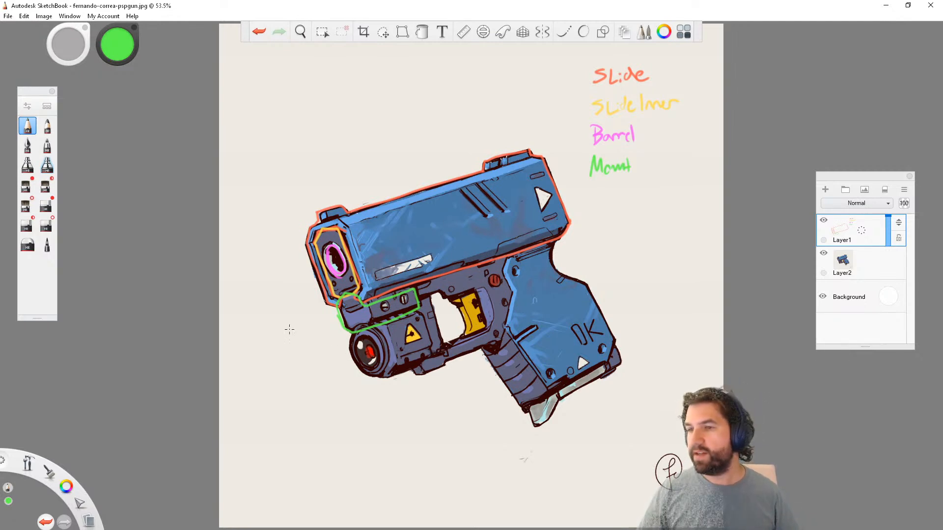
- Outline the cylindrical light module below the green mount in light blue
left_click(117, 45)
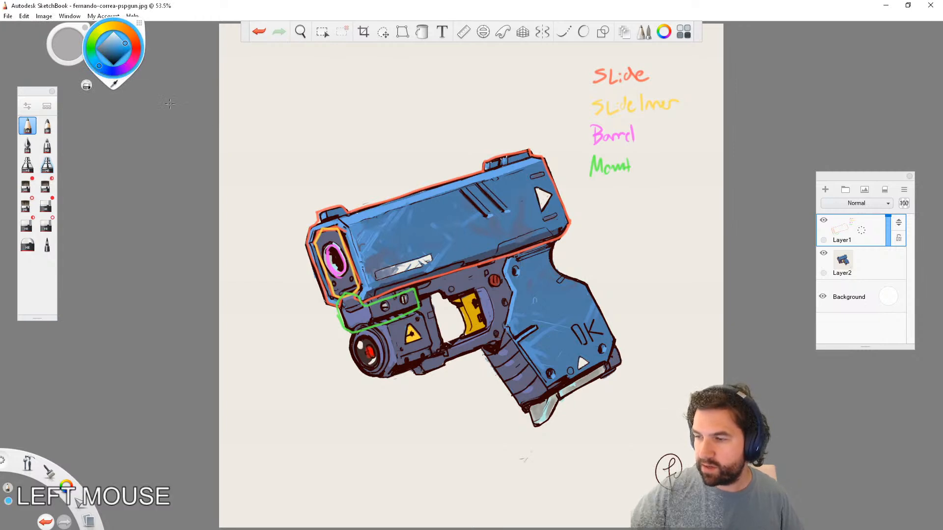
mouse_move(390, 379)
left_mouse_down()
mouse_move(362, 372)
mouse_move(350, 334)
left_mouse_up()
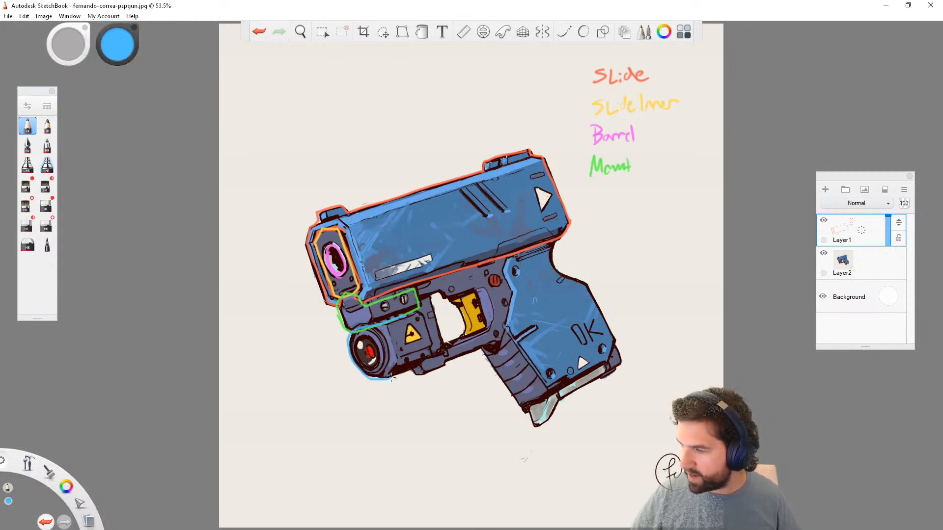
left_click_drag(391, 379, 430, 317)
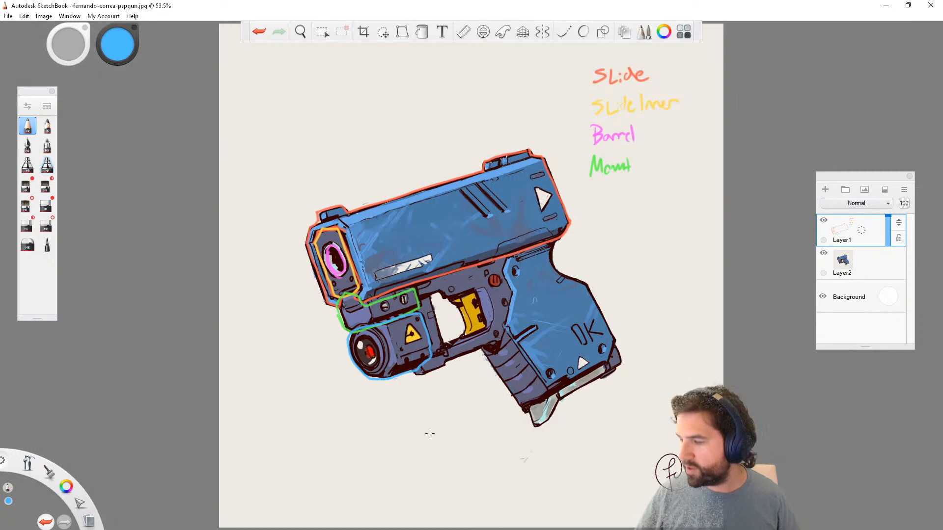
- Handwrite the light-blue label "Flash/Red Dot" beneath the "Mount" label
mouse_move(596, 189)
left_mouse_down()
mouse_move(598, 203)
mouse_move(611, 186)
left_mouse_up()
left_click_drag(599, 195, 637, 210)
mouse_move(648, 189)
left_mouse_down()
mouse_move(647, 204)
mouse_move(661, 204)
left_mouse_up()
mouse_move(669, 188)
left_mouse_down()
mouse_move(667, 204)
mouse_move(693, 203)
left_mouse_up()
left_click_drag(689, 198, 701, 196)
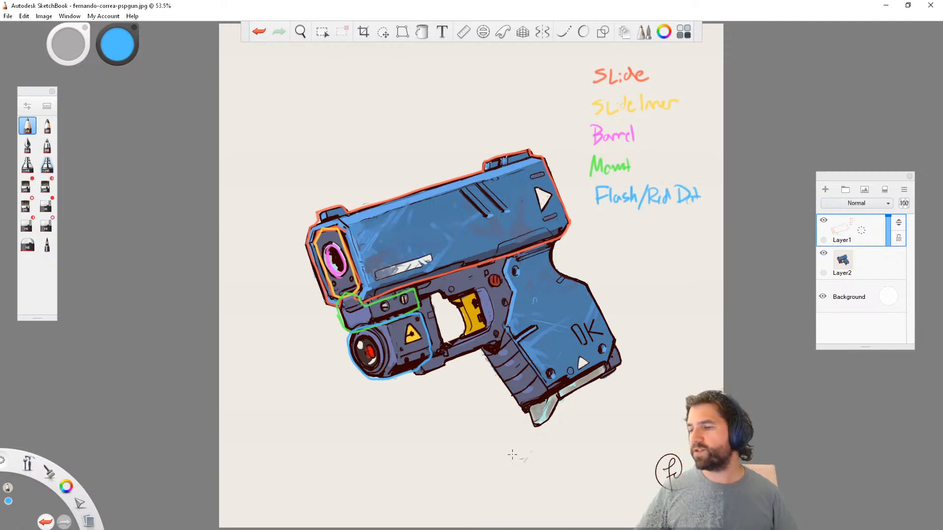
- Undo the strokes of the "Flash/Red Dot" label while keeping the light-blue outline
key("ctrl+z")
key("ctrl+z")
key("ctrl+z")
key("ctrl+z")
key("ctrl+z")
key("ctrl+z")
key("ctrl+z")
key("ctrl+z")
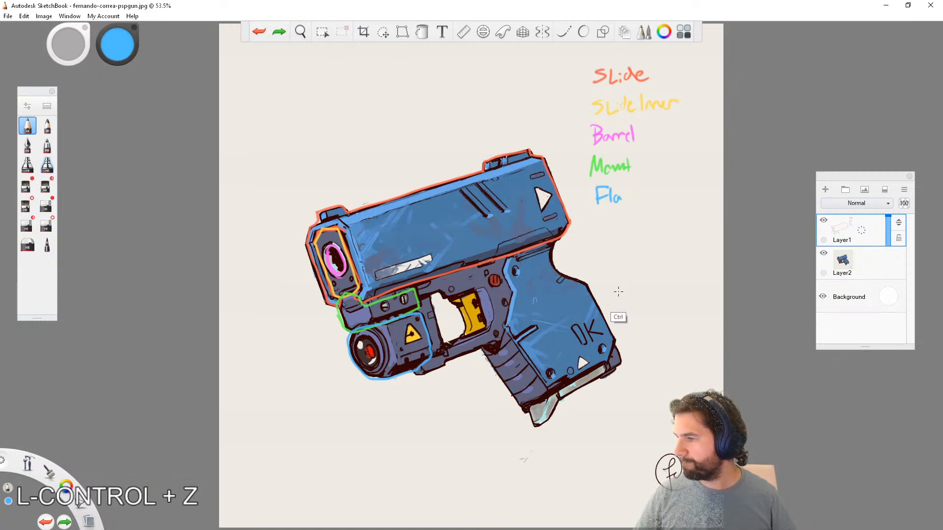
key("ctrl+z")
key("ctrl+z")
key("ctrl+z")
key("ctrl+z")
- Handwrite "Laser sight" in light blue beneath the "Mount" label
left_click_drag(598, 185, 616, 197)
left_click_drag(622, 189, 625, 198)
left_click_drag(625, 194, 650, 198)
mouse_move(660, 190)
left_mouse_down()
mouse_move(664, 202)
mouse_move(687, 195)
left_mouse_up()
left_click_drag(679, 188, 691, 186)
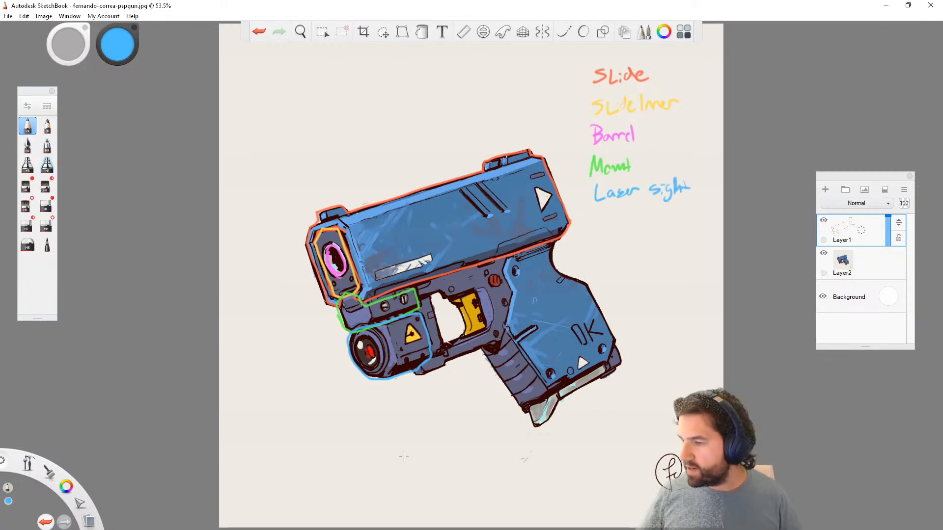
- Outline the frame section around the trigger guard in purple and handwrite "Lock" beneath "Laser sight"
left_click(116, 42)
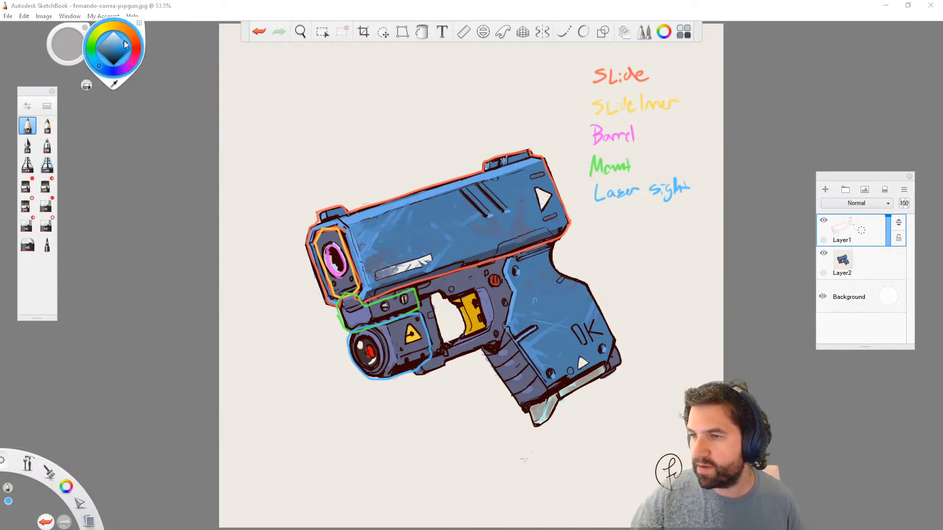
left_click(136, 50)
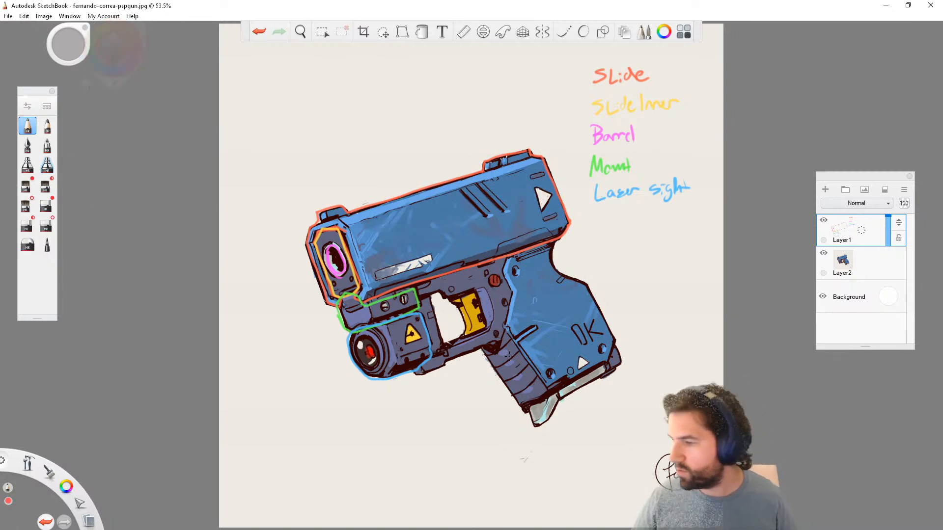
left_click(121, 47)
left_click(124, 71)
mouse_move(418, 374)
left_mouse_down()
mouse_move(500, 338)
mouse_move(511, 299)
mouse_move(504, 261)
mouse_move(457, 268)
mouse_move(422, 311)
mouse_move(434, 355)
mouse_move(417, 374)
left_mouse_up()
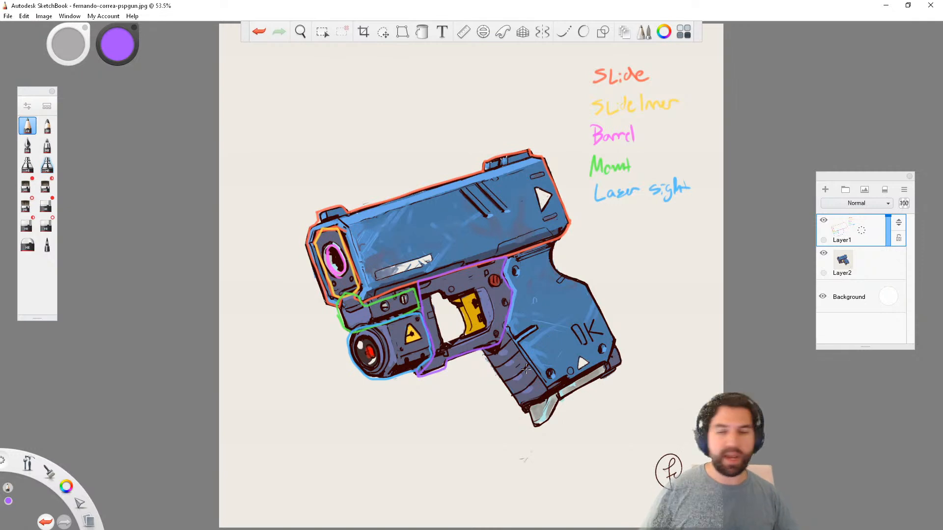
mouse_move(596, 213)
left_mouse_down()
mouse_move(605, 229)
mouse_move(613, 219)
mouse_move(638, 229)
left_mouse_up()
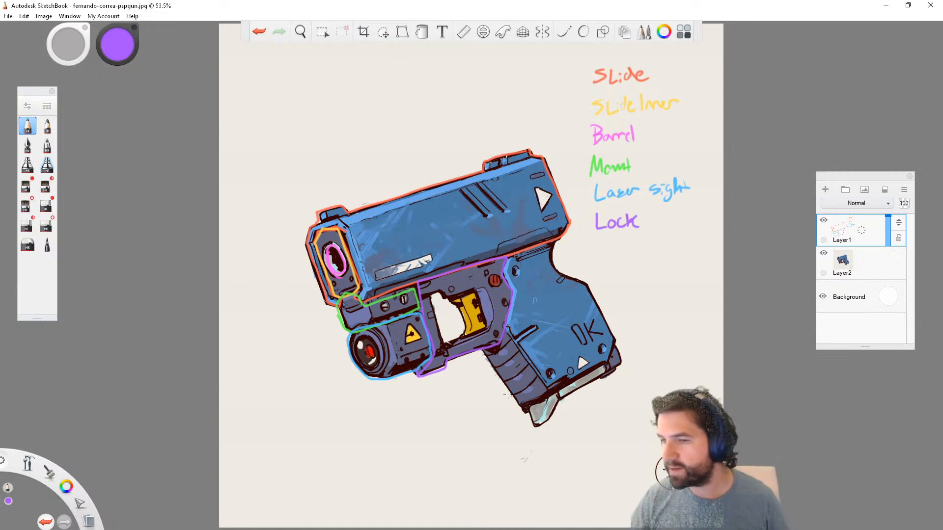
- Outline the yellow trigger in magenta and handwrite "Trigger" beneath the "Lock" label
left_click(120, 49)
left_click(131, 62)
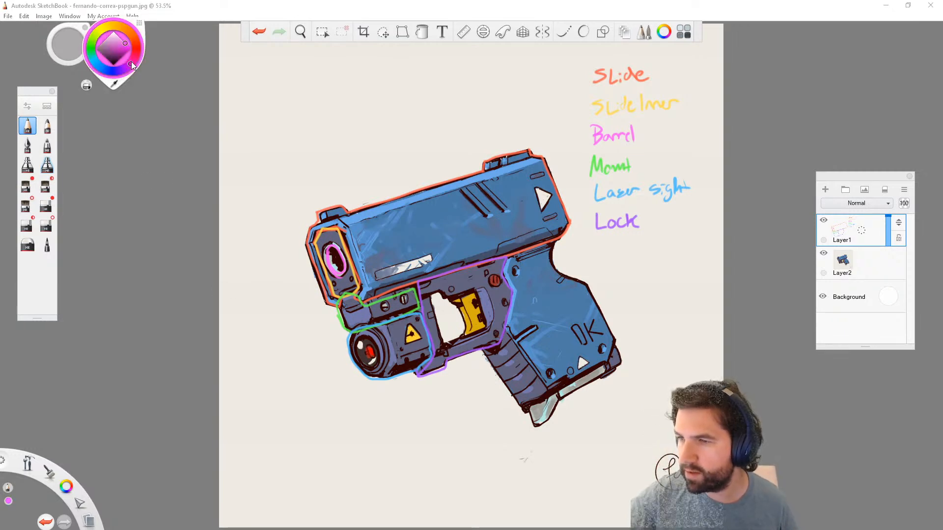
mouse_move(463, 323)
left_mouse_down()
mouse_move(467, 338)
mouse_move(456, 302)
mouse_move(473, 293)
mouse_move(485, 331)
mouse_move(465, 340)
left_mouse_up()
mouse_move(598, 244)
left_mouse_down()
mouse_move(612, 243)
mouse_move(606, 258)
left_mouse_up()
mouse_move(611, 258)
left_mouse_down()
mouse_move(620, 249)
mouse_move(647, 266)
left_mouse_up()
left_click_drag(651, 253, 660, 248)
- Outline the ribbed front part of the grip in pinkish red and handwrite "foregrip" beneath "Trigger"
left_click(114, 47)
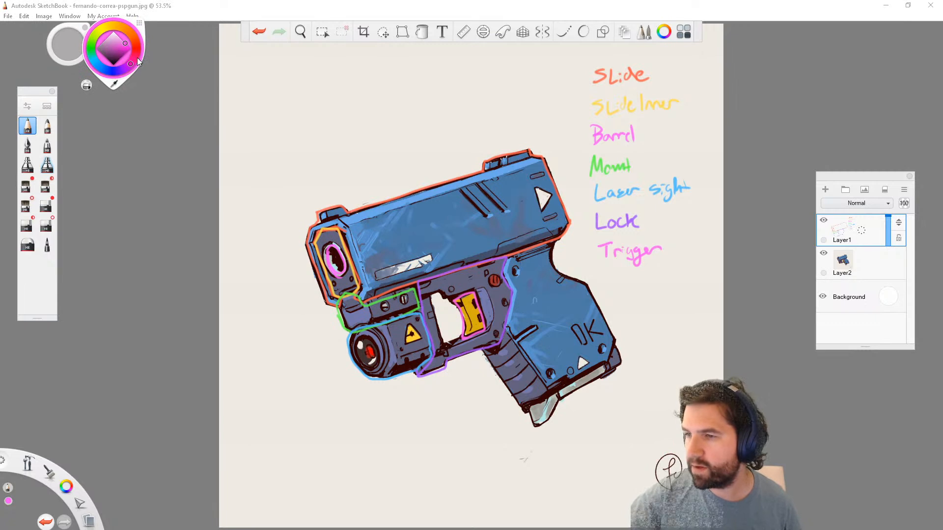
left_click_drag(136, 54, 137, 51)
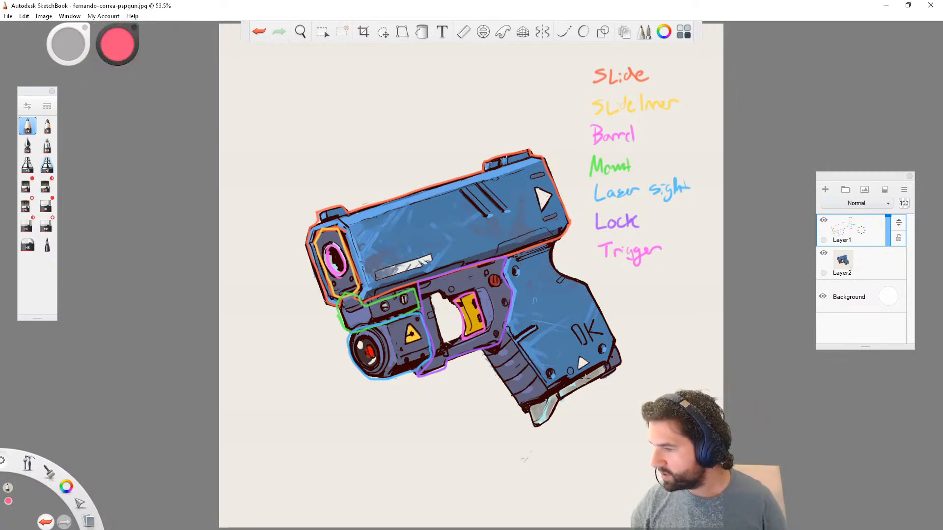
mouse_move(526, 410)
left_mouse_down()
mouse_move(575, 385)
mouse_move(506, 337)
mouse_move(486, 366)
mouse_move(524, 412)
left_mouse_up()
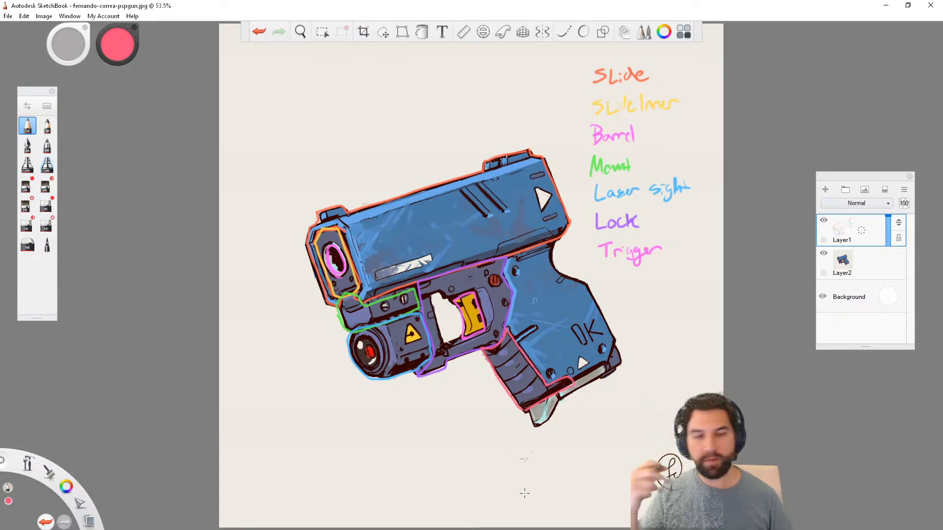
left_click_drag(622, 289, 631, 268)
mouse_move(618, 278)
left_mouse_down()
mouse_move(658, 277)
mouse_move(655, 296)
mouse_move(674, 273)
mouse_move(670, 288)
left_mouse_up()
left_click_drag(676, 274, 684, 281)
- Outline the blue grip panel in orange and handwrite "side grip" beneath the "foregrip" label
left_click(116, 44)
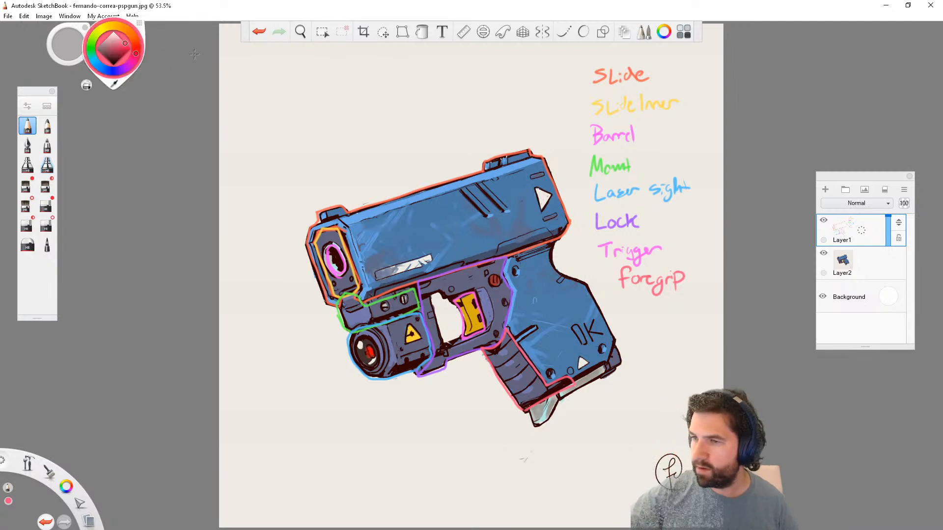
left_click_drag(137, 53, 135, 39)
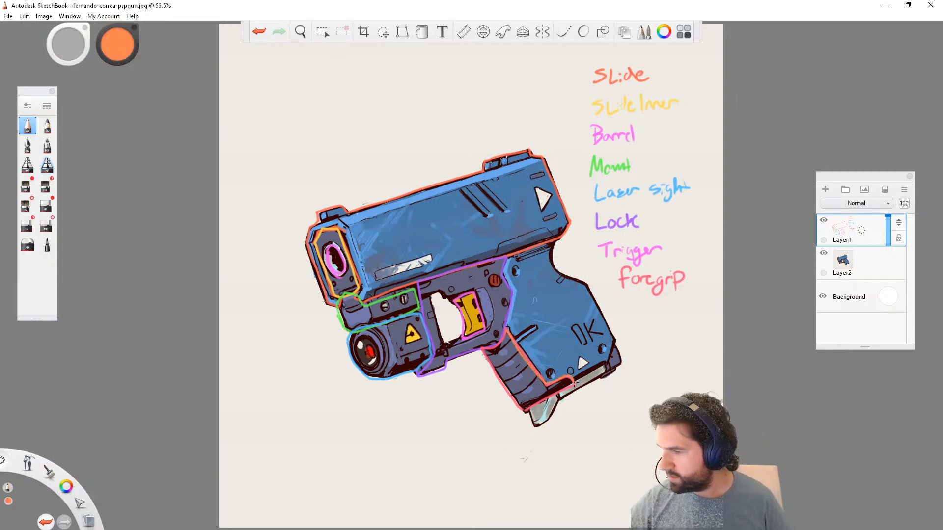
mouse_move(511, 258)
left_mouse_down()
mouse_move(548, 246)
mouse_move(613, 336)
left_mouse_up()
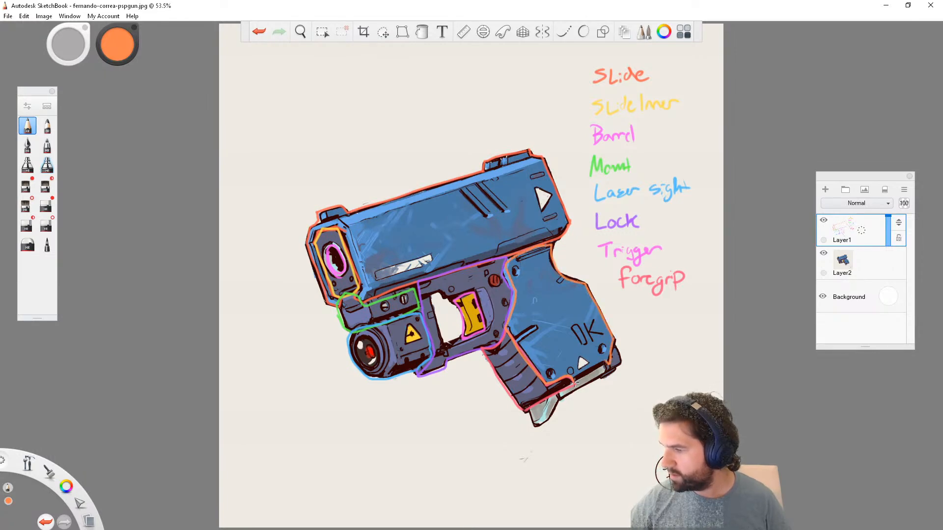
mouse_move(634, 303)
left_mouse_down()
mouse_move(624, 312)
mouse_move(673, 299)
mouse_move(671, 315)
mouse_move(686, 302)
mouse_move(696, 305)
mouse_move(691, 321)
left_mouse_up()
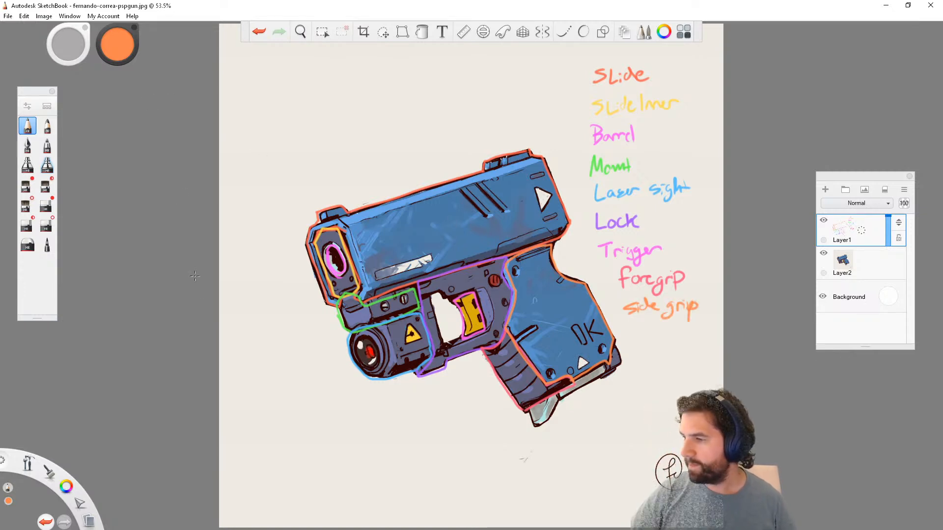
- Trace the rear edge of the grip in yellow and handwrite "Back grip" beneath "side grip"
left_click(117, 44)
left_click_drag(121, 25, 112, 25)
mouse_move(556, 253)
left_mouse_down()
mouse_move(596, 287)
mouse_move(618, 336)
mouse_move(609, 373)
left_mouse_up()
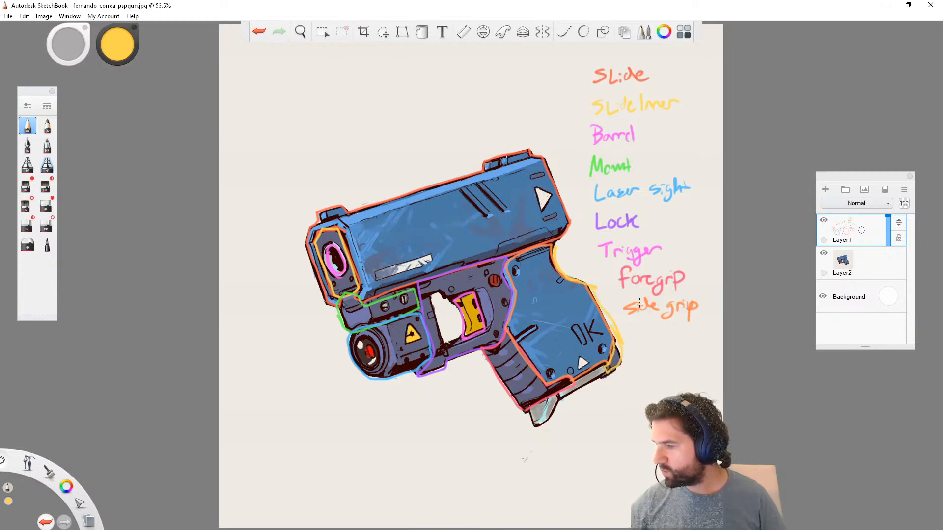
mouse_move(639, 332)
left_mouse_down()
mouse_move(686, 336)
mouse_move(696, 348)
left_mouse_up()
left_click_drag(700, 337, 704, 339)
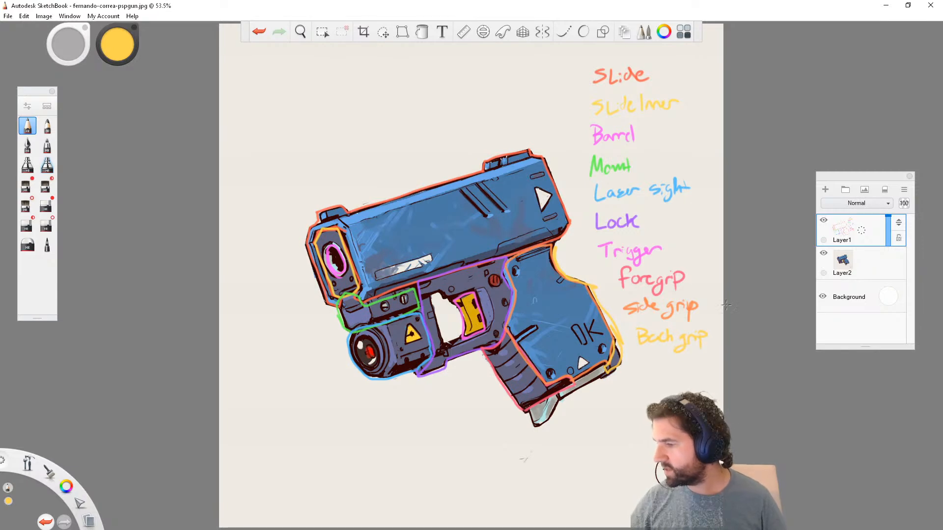
- Outline the grey strip at the base of the grip in lime green and handwrite "Mag" beneath "Back grip"
left_click(118, 47)
left_click_drag(115, 26, 91, 37)
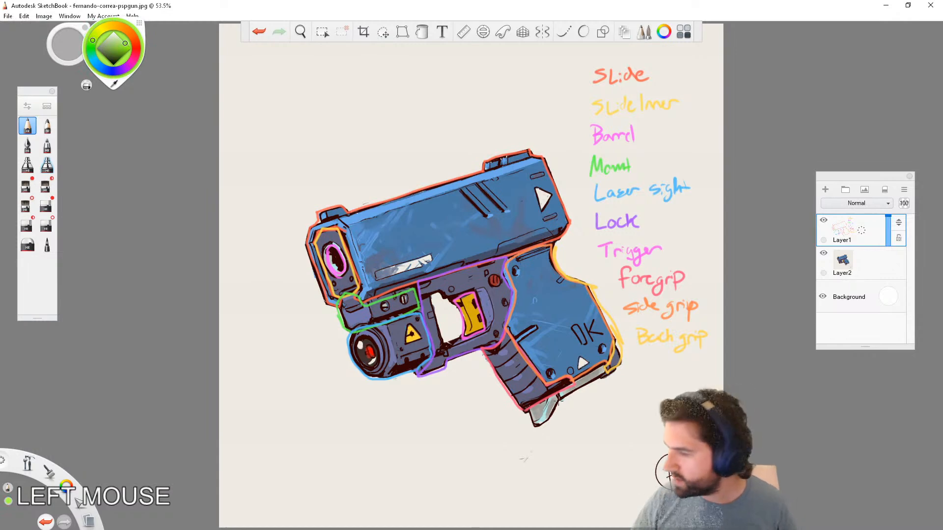
mouse_move(559, 395)
left_mouse_down()
mouse_move(605, 368)
mouse_move(601, 378)
mouse_move(647, 366)
left_mouse_up()
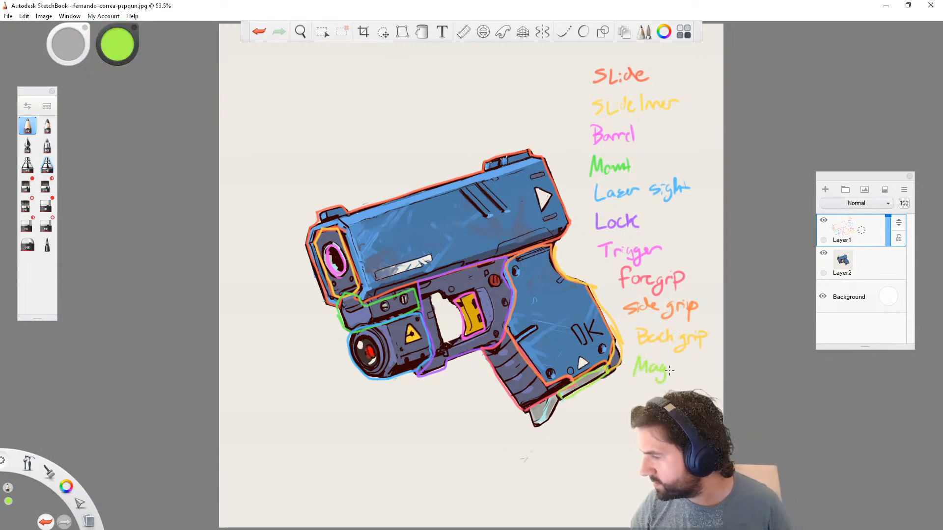
- Outline the grey tip at the grip's lower front in teal and handwrite "Mag release" beneath "Mag"
left_click(130, 43)
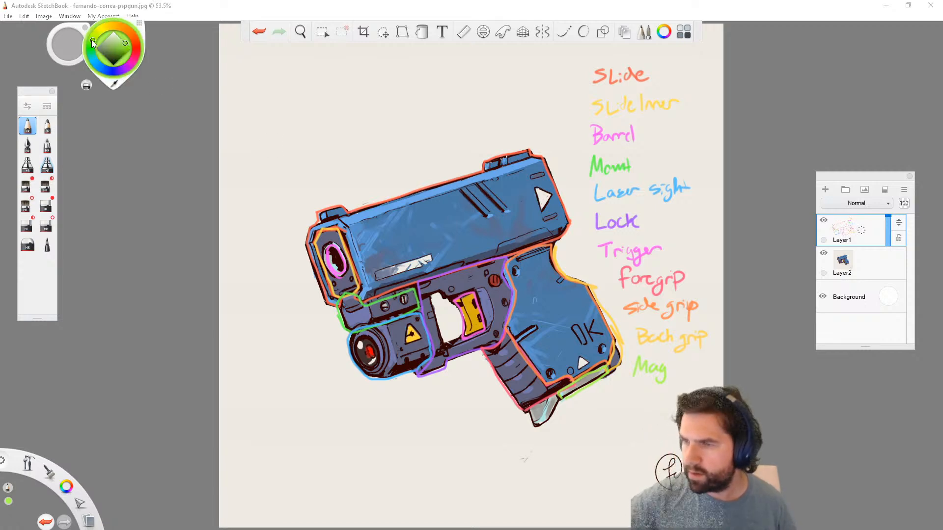
left_click(89, 53)
mouse_move(527, 409)
left_mouse_down()
mouse_move(558, 397)
mouse_move(536, 427)
left_mouse_up()
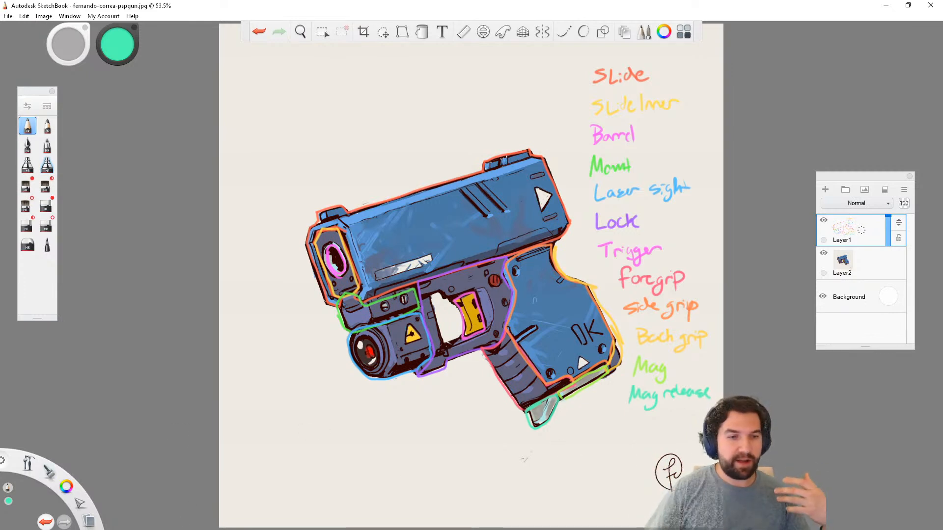
left_click(2, 265)
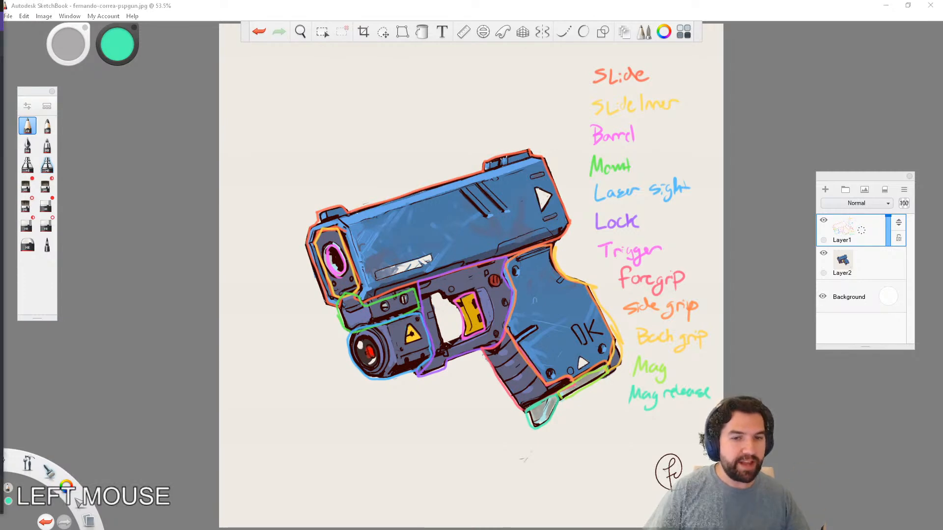
scroll(1, 265, "down", 2)
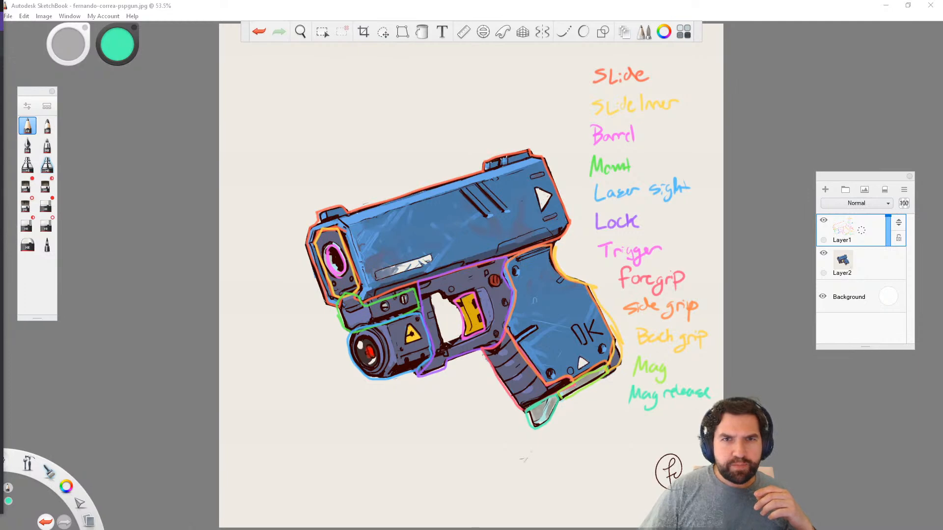
scroll(2, 266, "up", 2)
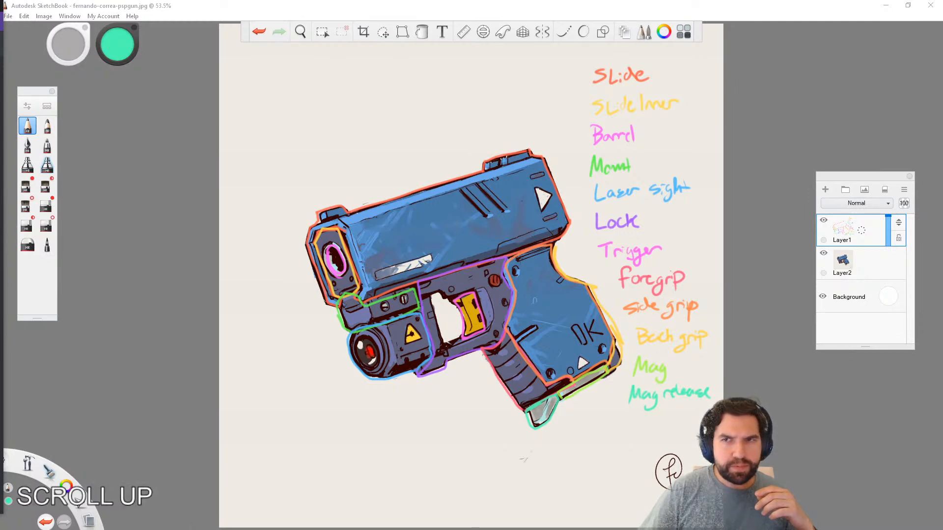
left_click(1, 265)
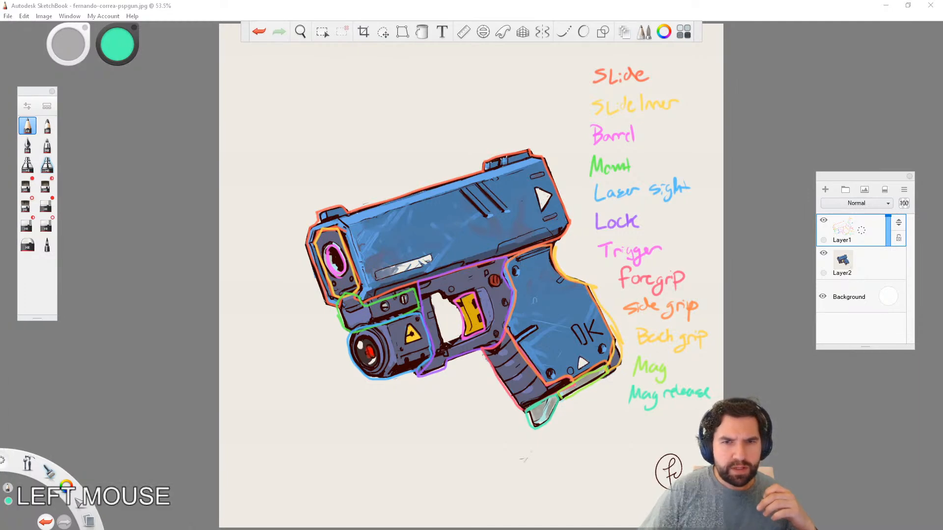
- Switch to ZBrush and rename the "lock" subtool folder as "slide"
left_click(886, 6)
right_click_drag(586, 370, 482, 423, "shift")
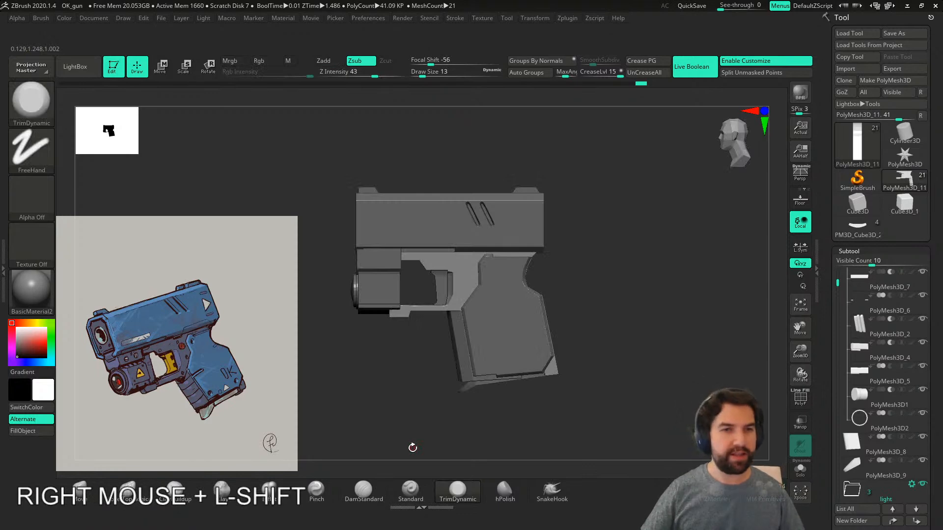
left_click_drag(838, 277, 839, 271)
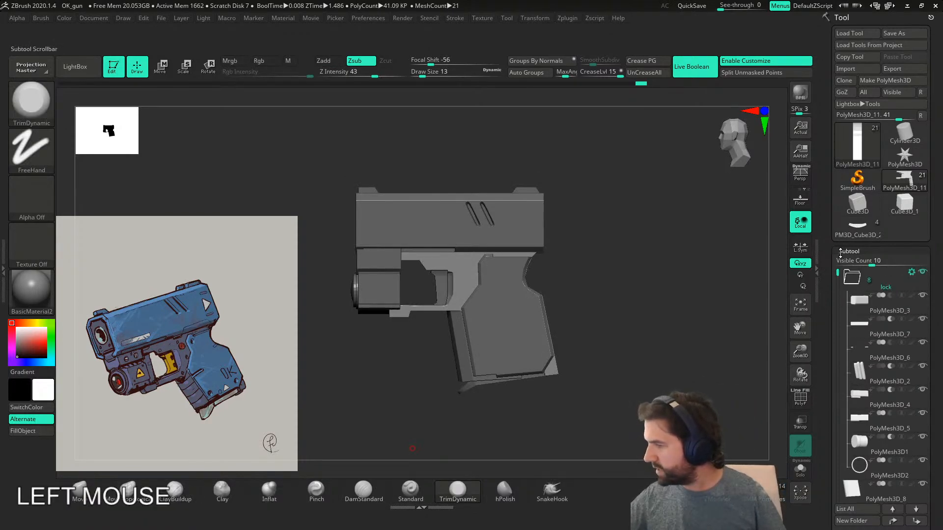
left_click(885, 287)
right_click_drag(604, 367, 633, 368)
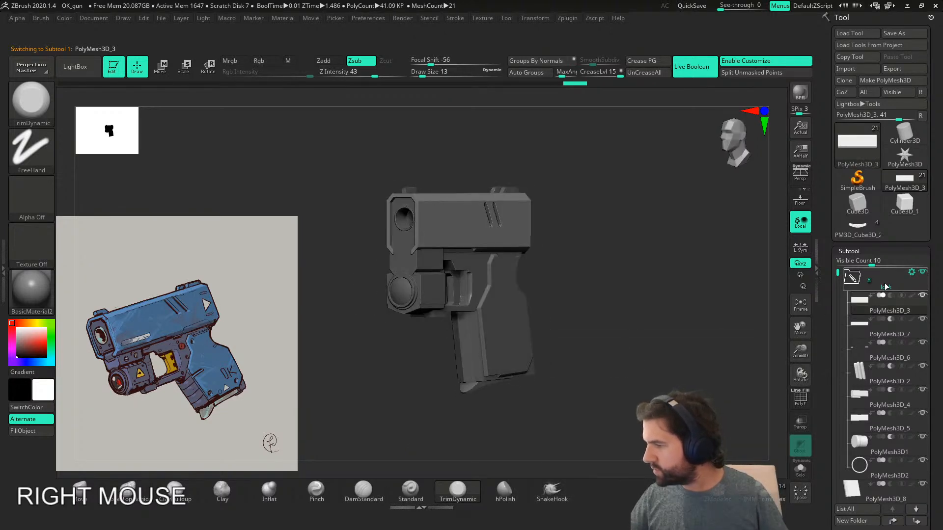
left_click(888, 288)
left_click(890, 288)
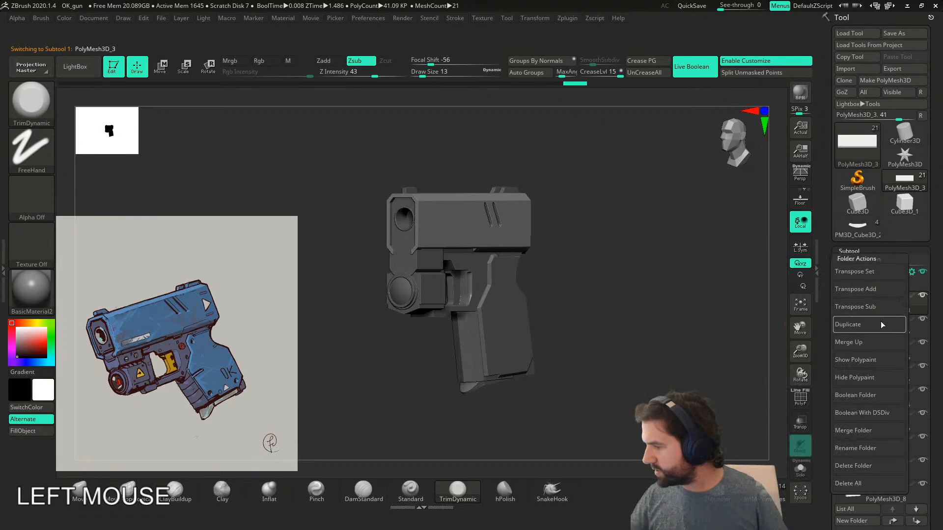
left_click(868, 441)
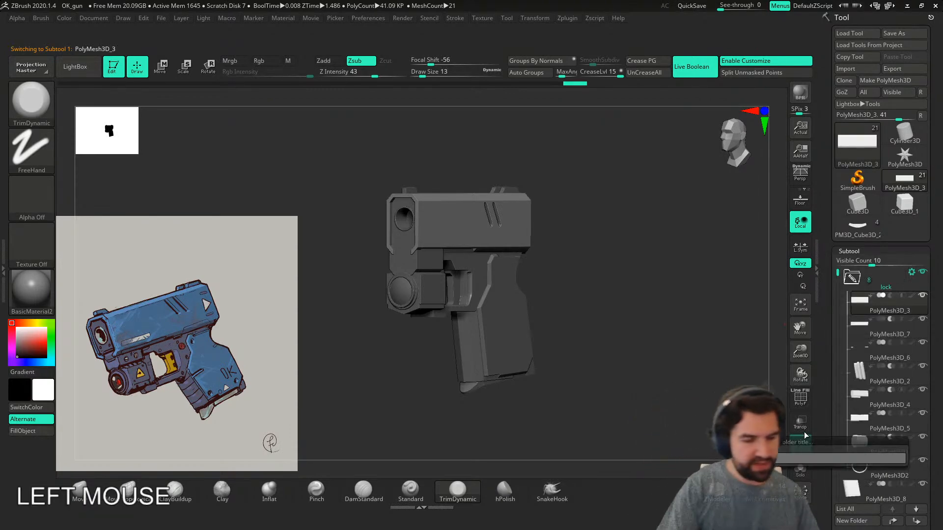
type("slide")
key("Return")
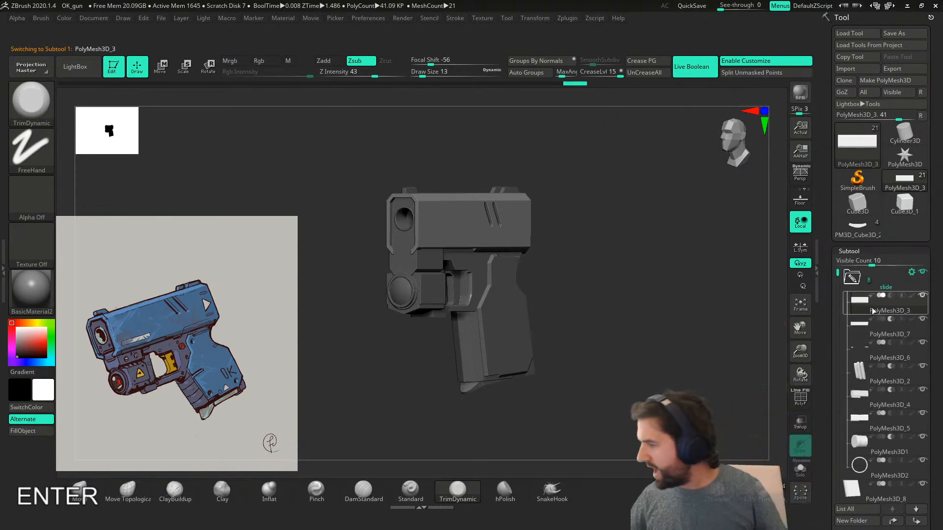
- Collapse the slide, light, mount and grip folders in the pistol's subtool list
left_click(858, 425)
left_click(854, 350)
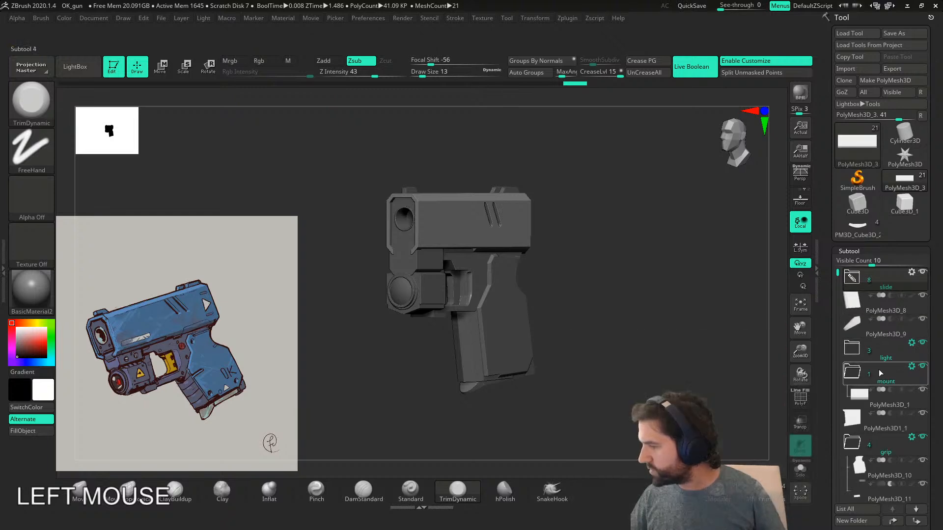
left_click(854, 374)
left_click(851, 419)
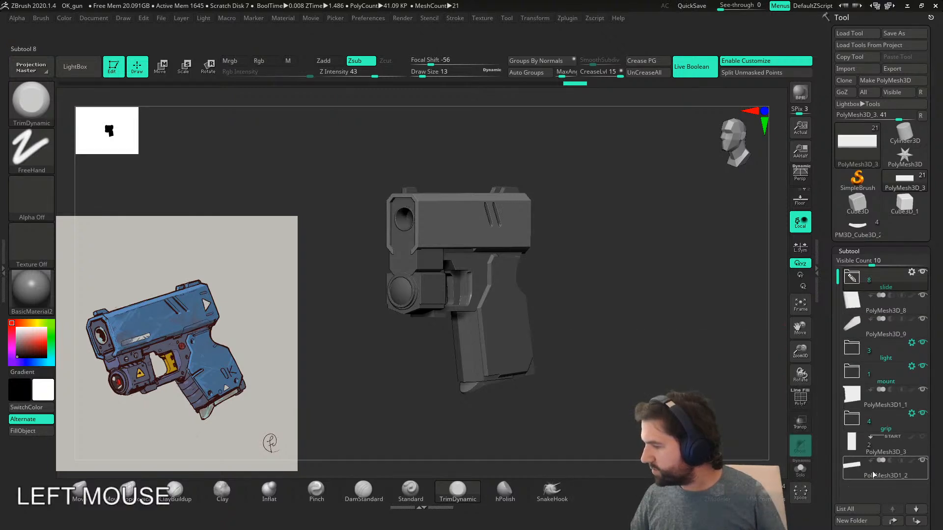
- Turn off Live Boolean and examine the separate cutting pieces around the pistol's slide
right_click_drag(614, 421, 568, 398, "shift")
right_click_drag(514, 238, 517, 324, "alt")
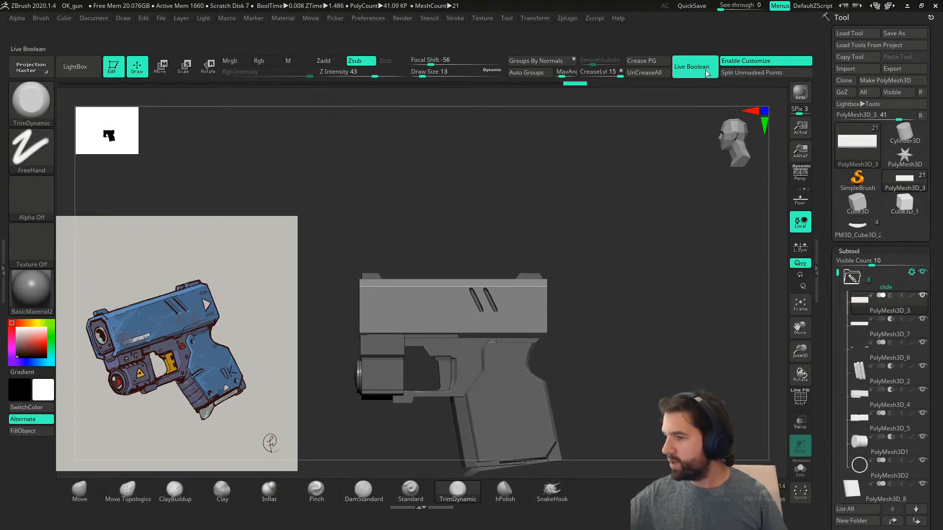
left_click(692, 66)
right_click_drag(585, 339, 784, 404)
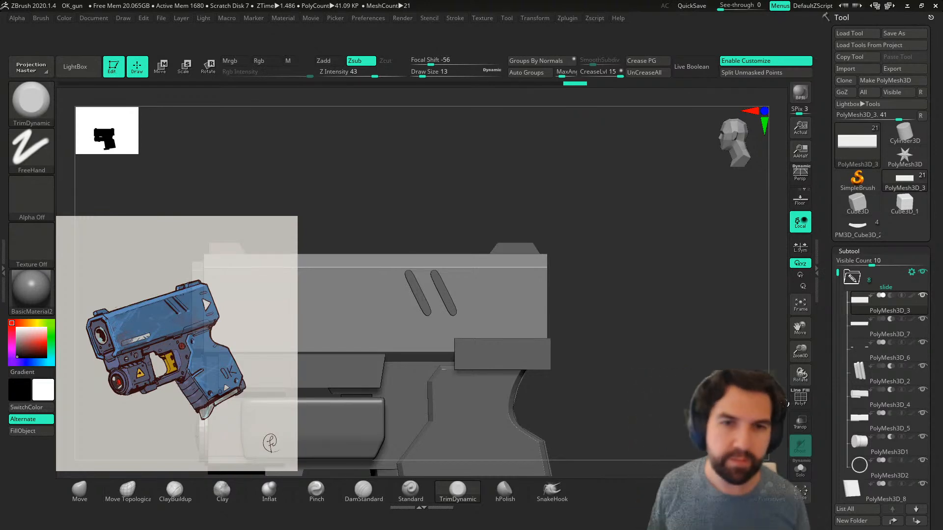
- Load the PM3D_Cube3D_2 sword tool and make its blade the active subtool
left_click(847, 252)
left_click(847, 253)
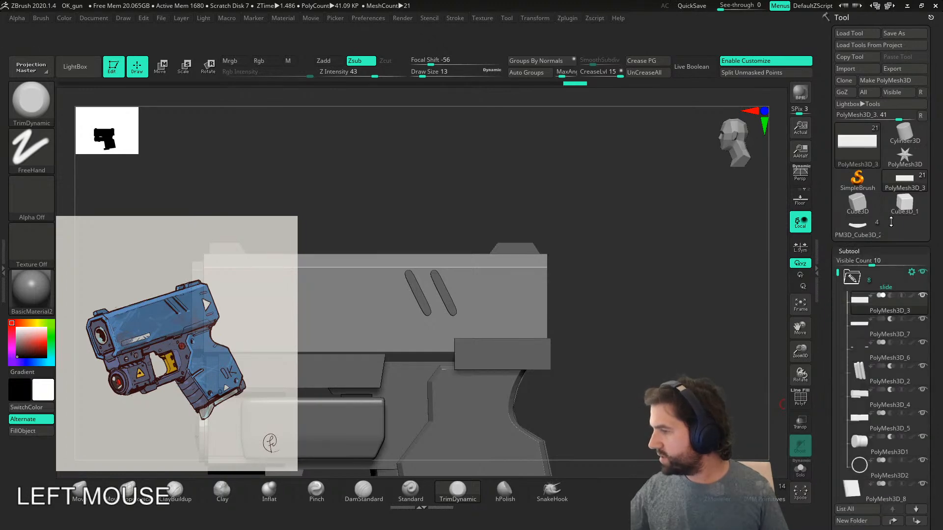
left_click(857, 228)
right_click_drag(511, 358, 441, 432)
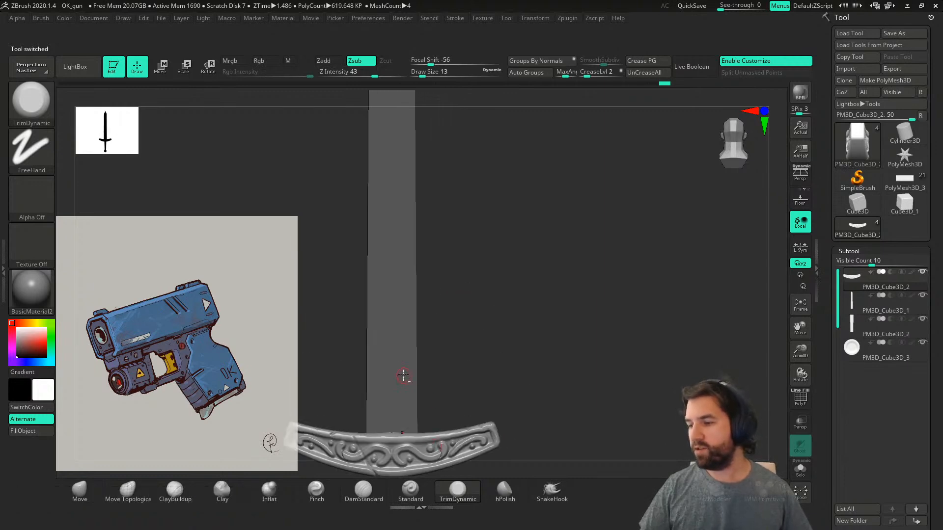
left_click(406, 377, "alt")
right_click_drag(453, 344, 425, 403, "alt")
right_click_drag(414, 247, 418, 164, "alt")
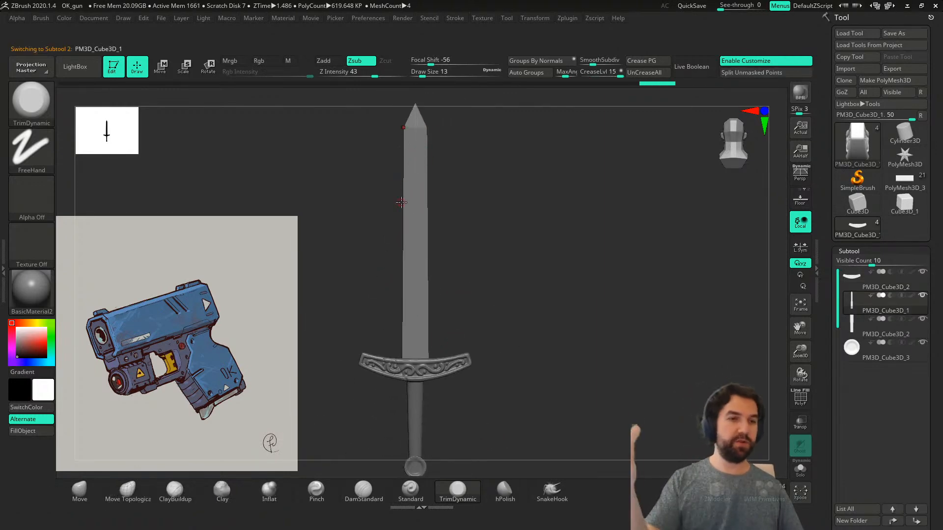
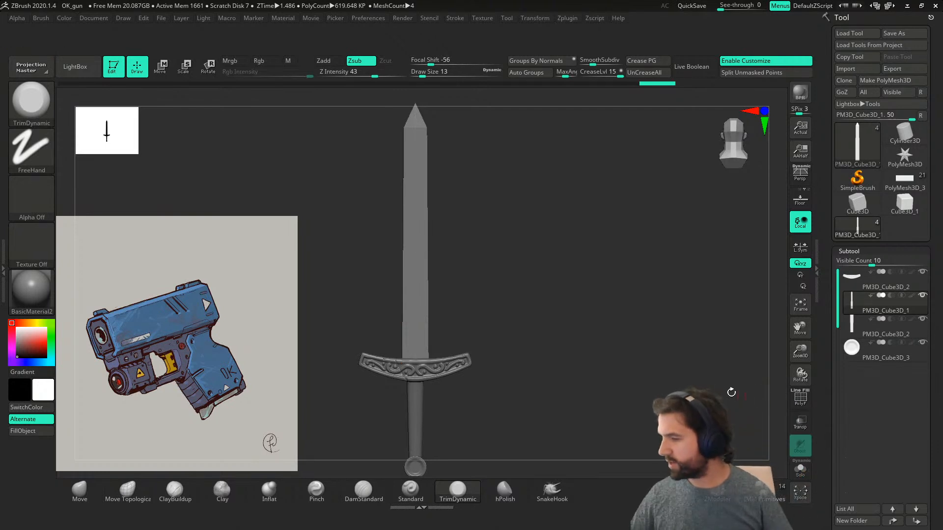
- Try to clip a circle into the lower part of the sword blade with the ClipCircleCenter brush and undo it
left_click(854, 281)
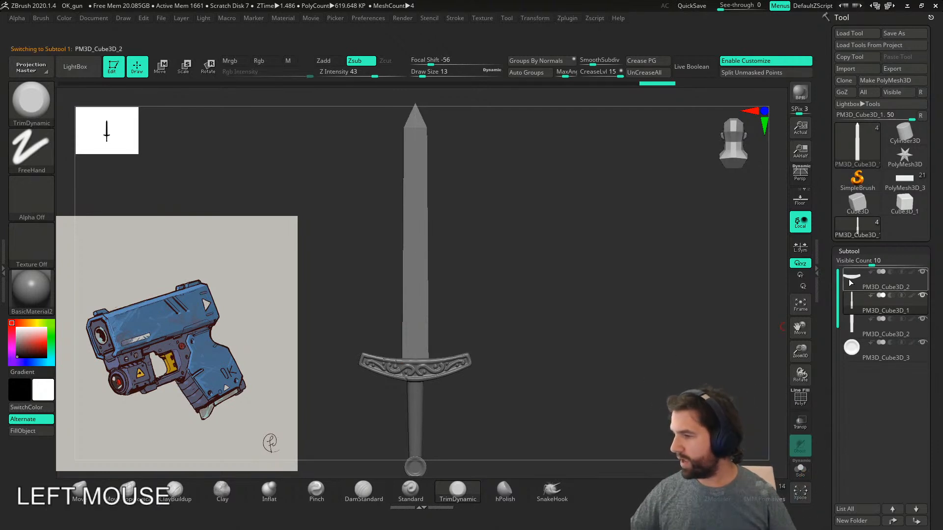
left_click(856, 304)
mouse_move(582, 344)
right_mouse_down("ctrl")
mouse_move(574, 384)
mouse_move(541, 375)
mouse_move(573, 340)
right_mouse_up("ctrl")
key("ctrl+shift")
left_click(31, 101, "ctrl+shift")
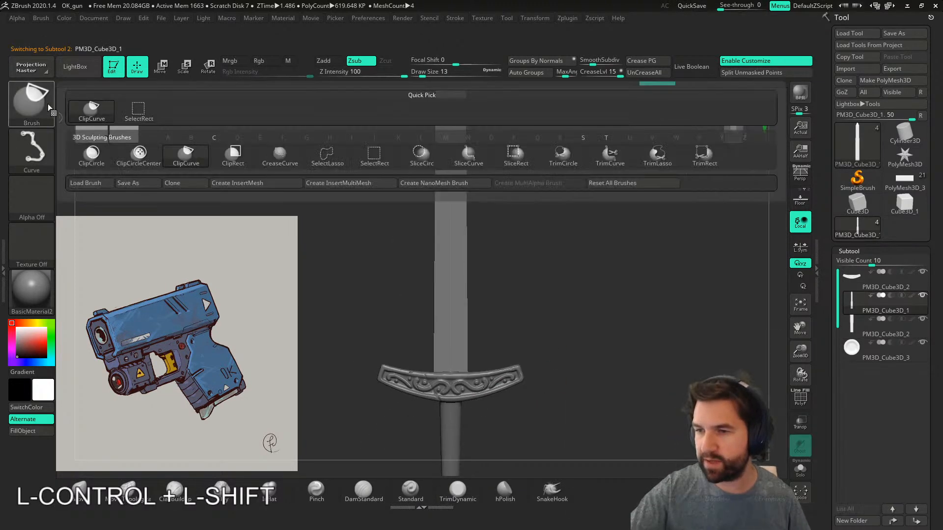
left_click(138, 155, "ctrl+shift")
mouse_move(467, 351)
left_mouse_down("ctrl+shift")
mouse_move(451, 352)
mouse_move(463, 359)
left_mouse_up("ctrl+shift")
key("ctrl+z")
- Inspect the sword blade's polyframe and subdivide the blade mesh
mouse_move(514, 338)
right_mouse_down()
mouse_move(480, 347)
mouse_move(543, 364)
mouse_move(544, 373)
mouse_move(607, 362)
mouse_move(556, 361)
mouse_move(506, 169)
right_mouse_up()
key("shift+f")
right_click_drag(510, 275, 514, 318, "alt")
key("d")
key("shift+d")
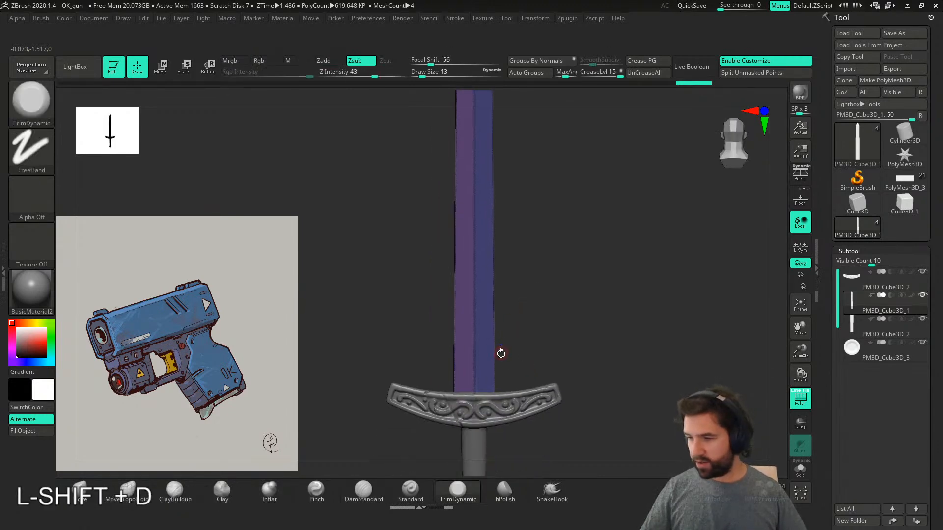
key("ctrl")
key("ctrl+d")
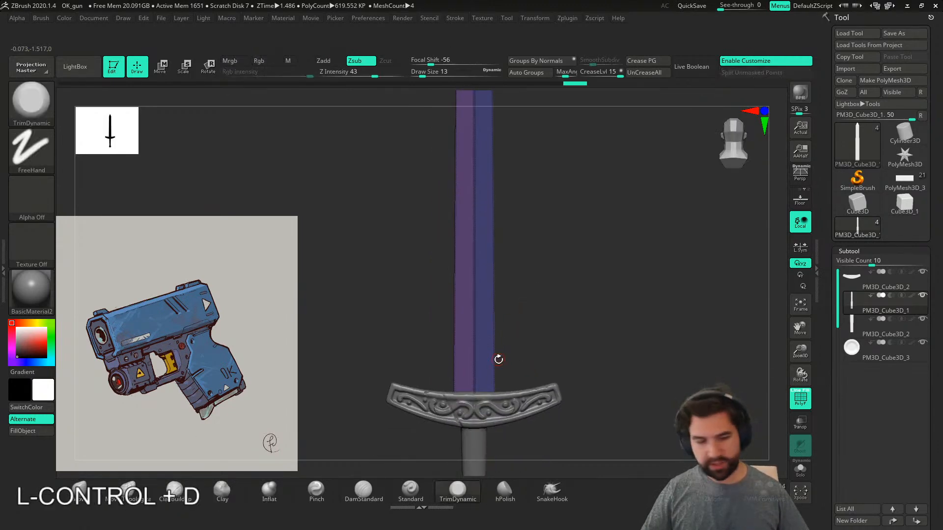
key("shift+f")
key("shift+f")
- Try to clip a circle into the subdivided blade above the guard with the ClipCircleCenter brush
right_click_drag(499, 360, 499, 354, "shift")
key("ctrl+alt")
left_click_drag(474, 312, 545, 320, "ctrl+alt")
right_click_drag(555, 324, 567, 331)
left_click(567, 331, "ctrl+shift")
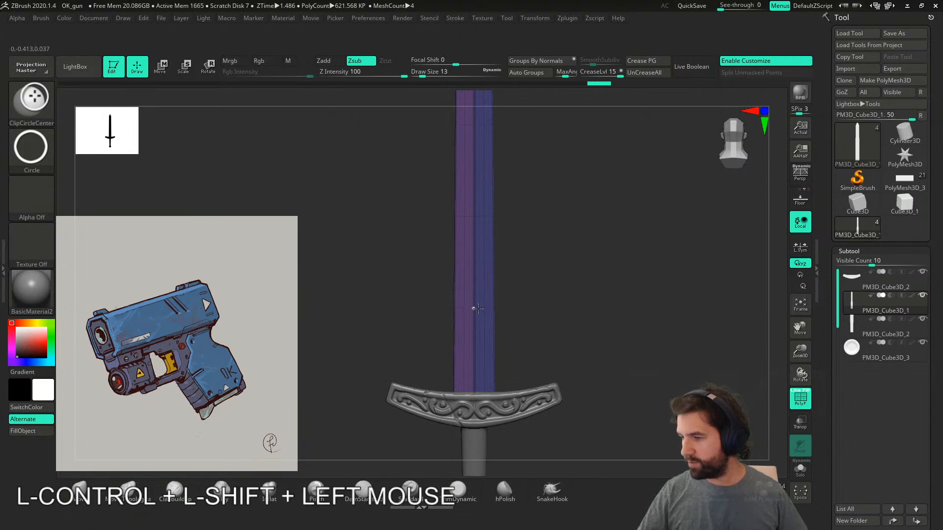
left_click_drag(494, 312, 504, 321, "ctrl+alt+shift")
mouse_move(556, 364)
right_mouse_down()
mouse_move(418, 374)
mouse_move(541, 370)
right_mouse_up()
- Undo the circle clip and the blade's subdivision
key("ctrl+z")
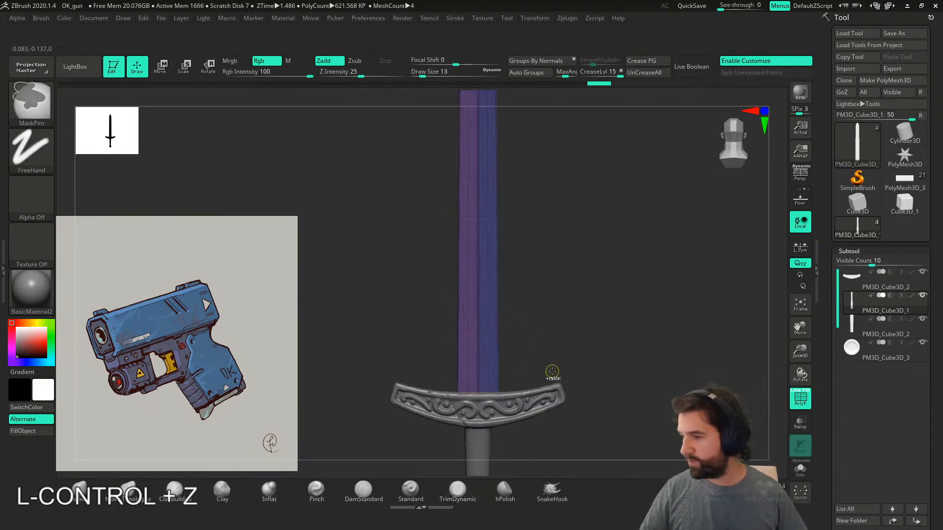
key("ctrl+z")
key("ctrl+z")
key("ctrl+z")
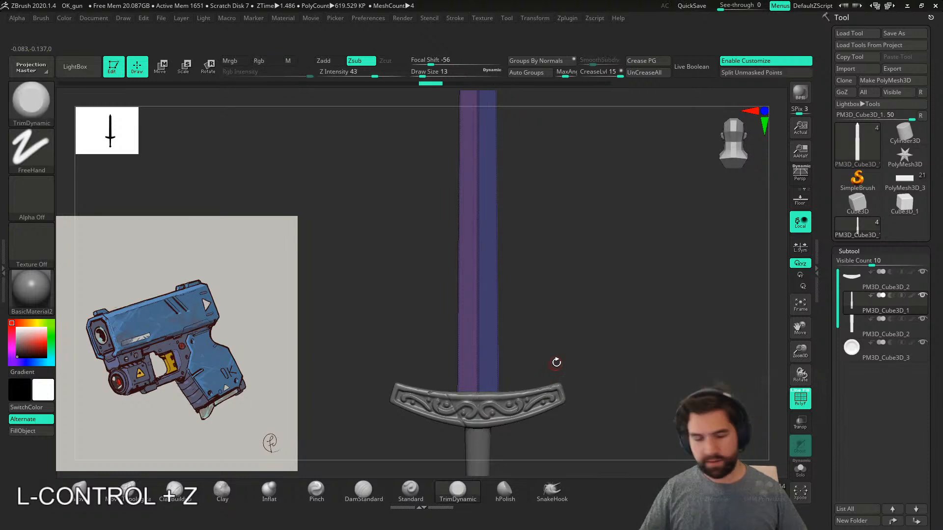
right_click_drag(572, 356, 490, 399)
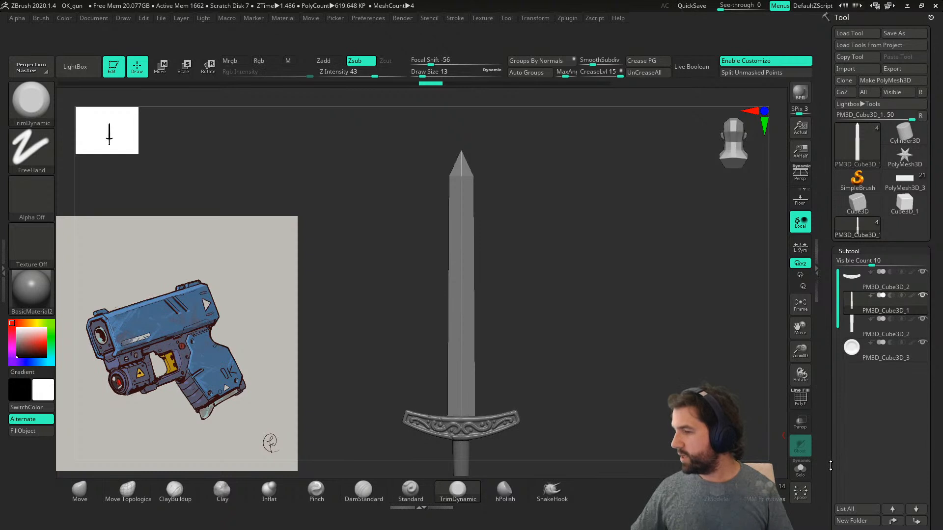
mouse_move(573, 388)
right_mouse_down()
mouse_move(522, 381)
mouse_move(587, 387)
right_mouse_up()
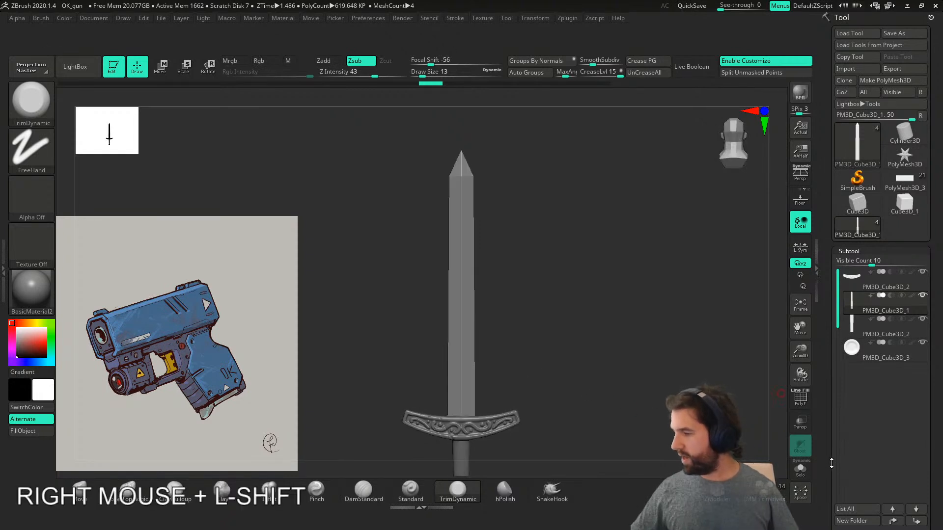
- Append a Cylinder3D to the sword's subtools, make it active and scale it down at the centre of the model
left_click_drag(833, 461, 833, 272)
left_click(906, 393)
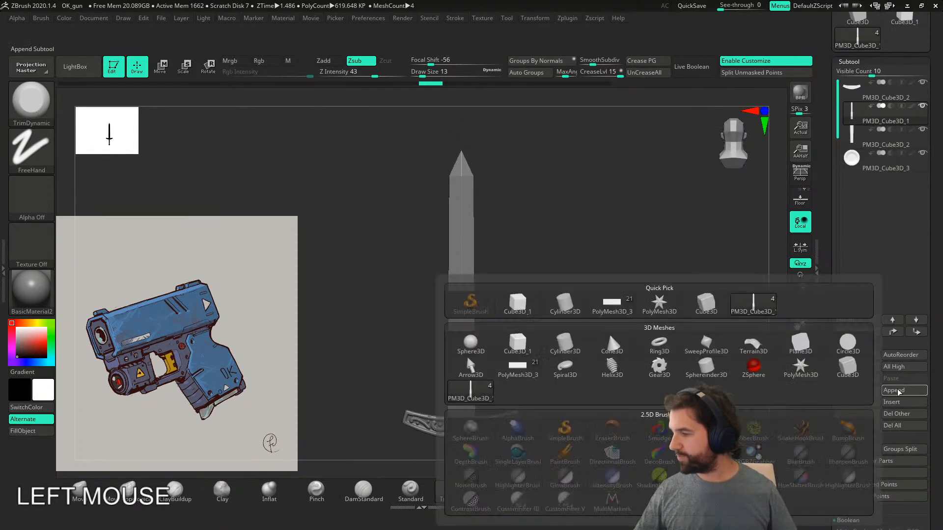
left_click(569, 346)
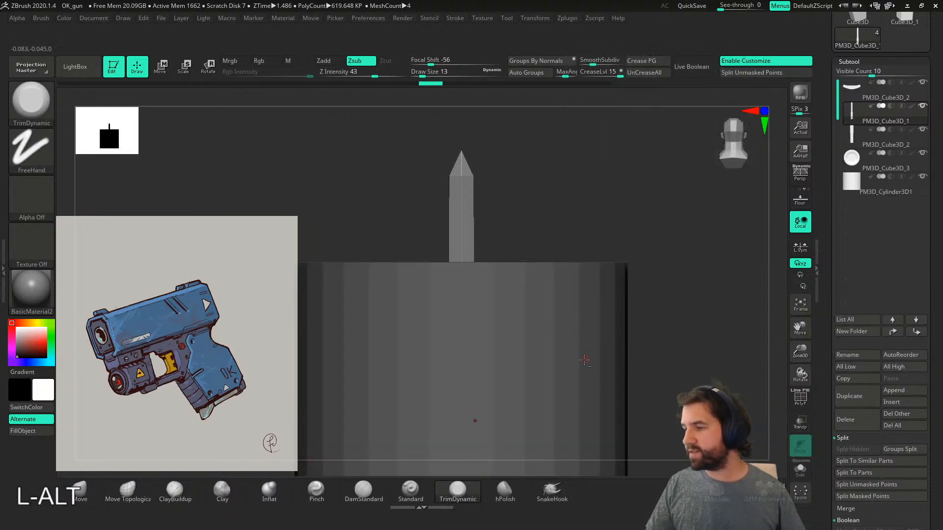
left_click(580, 349, "alt")
right_click_drag(678, 358, 532, 362, "shift")
key("w")
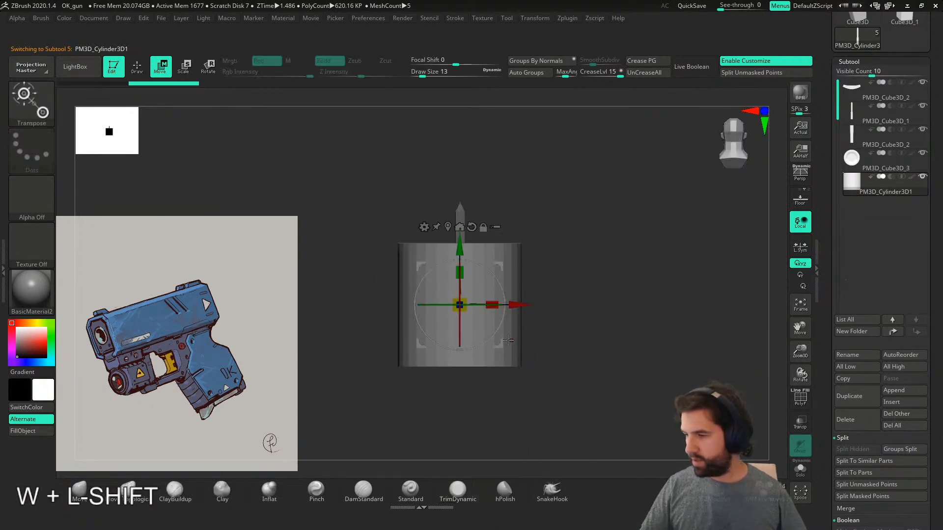
left_click_drag(465, 311, 434, 314)
right_click_drag(442, 293, 490, 286)
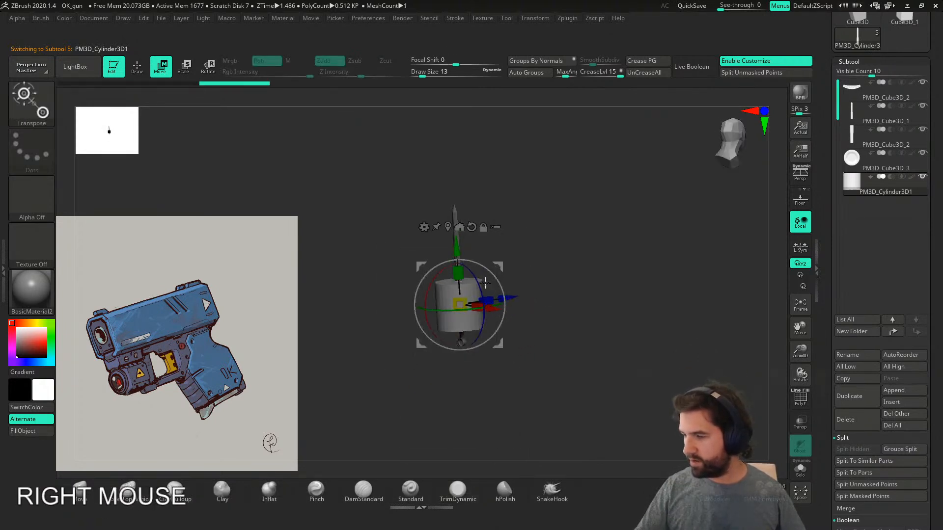
- Rotate the cylinder so its axis runs through the blade's thickness, shrink it and lower it along the blade
left_click_drag(434, 276, 415, 353, "shift")
left_click_drag(456, 250, 453, 180)
right_click_drag(474, 246, 508, 286)
right_click_drag(507, 286, 594, 273, "alt")
left_click_drag(441, 239, 433, 238)
left_click_drag(440, 179, 442, 361)
- Position and scale the cylinder so it passes through both faces of the blade just above the guard
right_click_drag(484, 397, 498, 466)
left_click_drag(458, 263, 458, 252)
right_click_drag(550, 334, 460, 275)
left_click(457, 254)
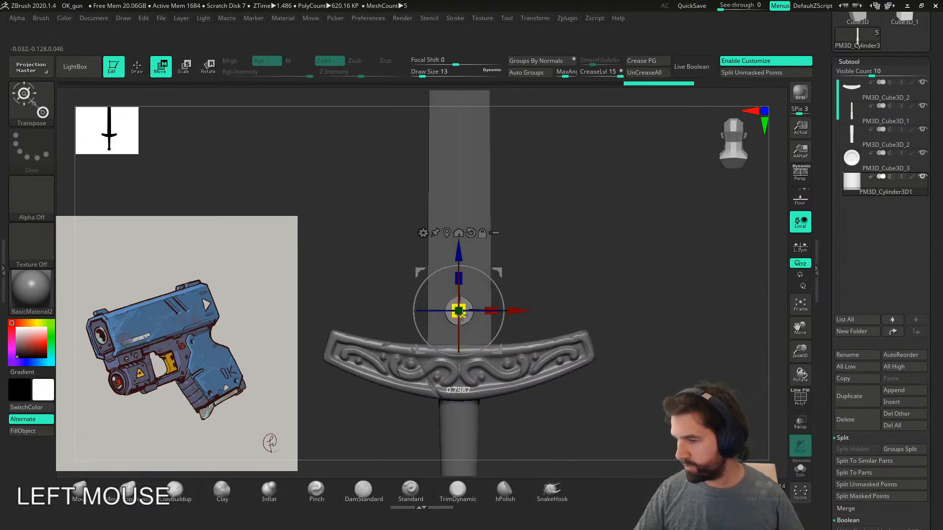
left_click_drag(456, 256, 457, 249)
right_click_drag(545, 304, 486, 314)
left_click_drag(485, 307, 504, 313)
right_click_drag(549, 317, 457, 351, "shift")
right_click_drag(457, 351, 420, 344)
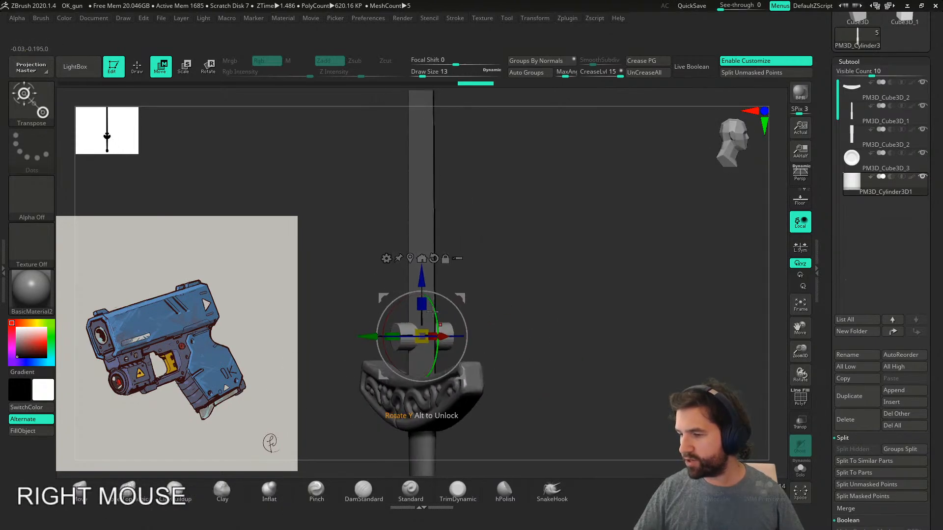
left_click_drag(422, 279, 422, 289)
right_click_drag(484, 344, 524, 357, "shift")
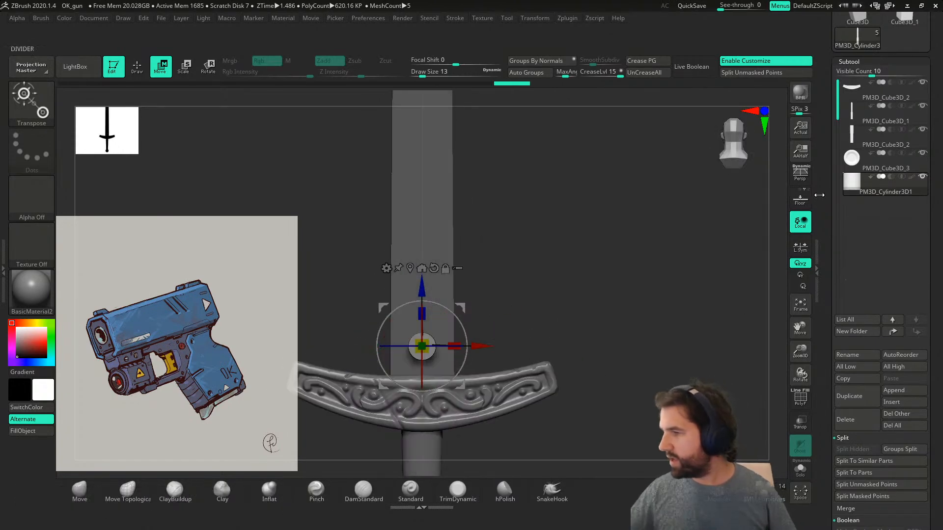
- Turn on Live Boolean, place the cylinder directly beneath the blade in the subtool order and set it to subtraction
left_click(693, 69, "shift")
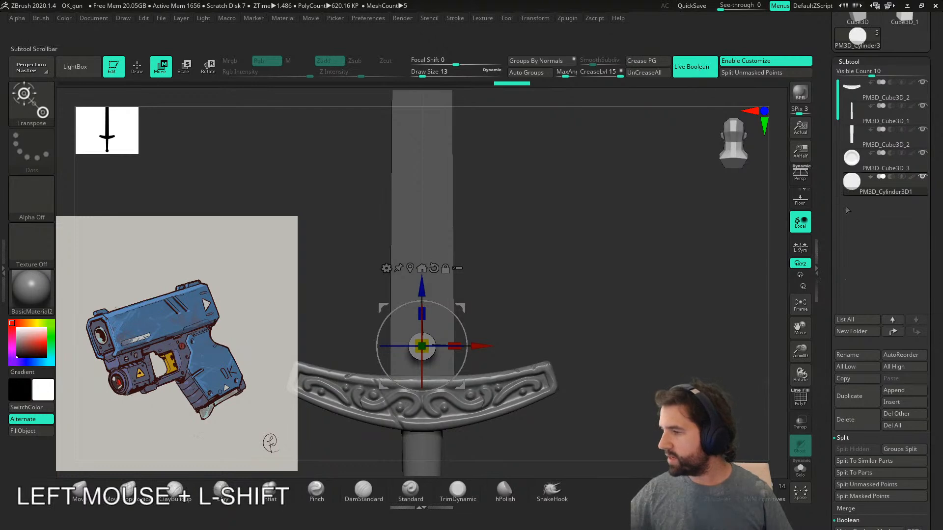
left_click_drag(826, 268, 862, 318)
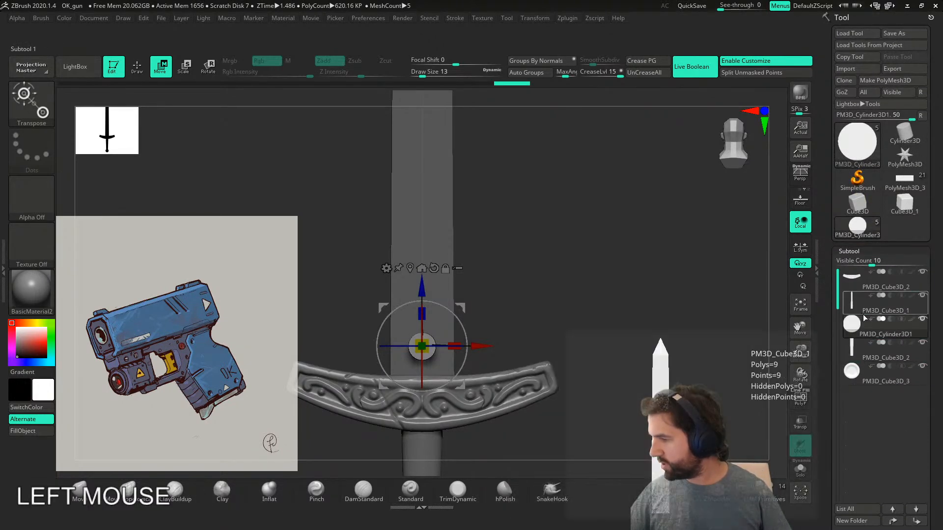
left_click(891, 319)
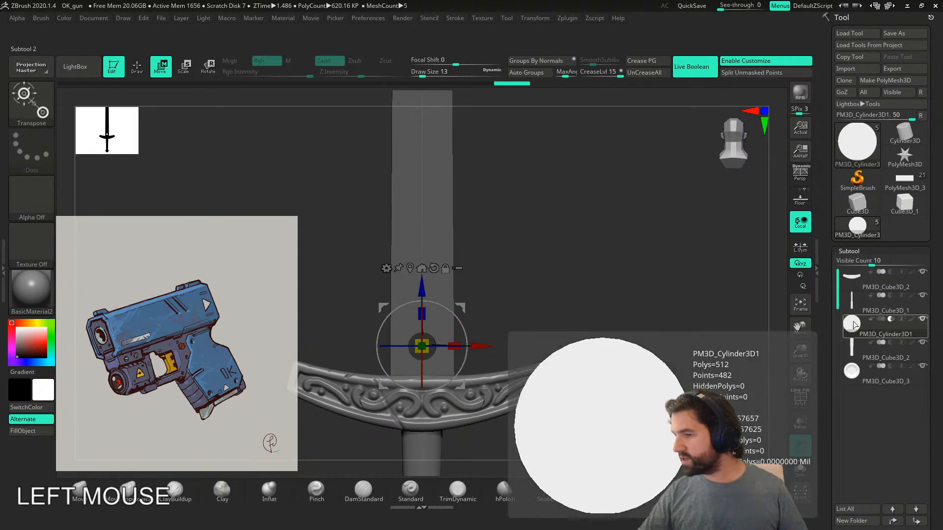
mouse_move(583, 379)
right_mouse_down()
mouse_move(560, 391)
mouse_move(563, 383)
mouse_move(533, 385)
mouse_move(564, 404)
mouse_move(542, 411)
mouse_move(614, 294)
mouse_move(543, 249)
right_mouse_up()
key("q")
left_click(694, 68)
left_click(696, 70)
right_click_drag(535, 339, 488, 359)
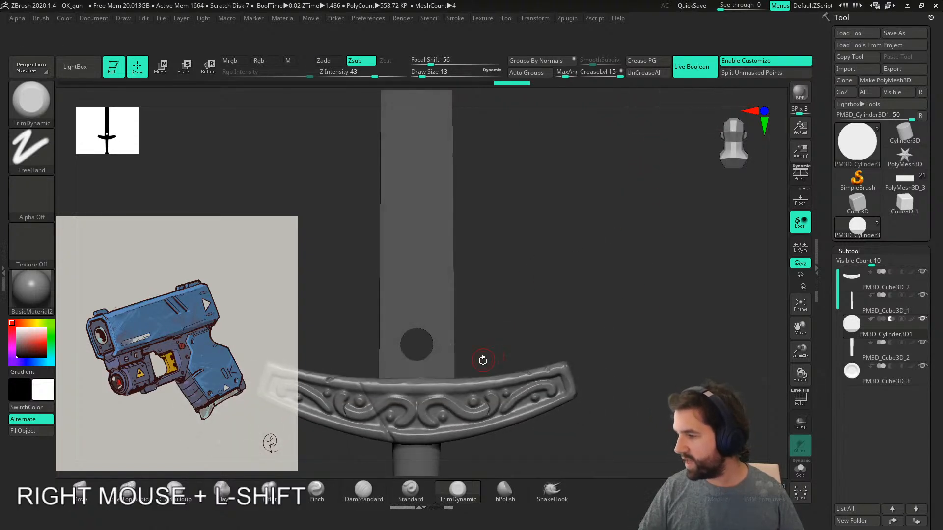
- Try moving the subtractive cylinder to shift the blade's hole, and undo the moves
left_click(421, 346, "alt")
key("w")
left_click_drag(422, 284, 422, 241)
key("ctrl+z")
mouse_move(481, 348)
left_mouse_down()
mouse_move(532, 349)
mouse_move(412, 348)
mouse_move(482, 349)
left_mouse_up()
right_click_drag(565, 323, 527, 355)
key("ctrl+z")
mouse_move(507, 405)
right_mouse_down("shift")
mouse_move(548, 389)
mouse_move(486, 359)
mouse_move(513, 381)
mouse_move(494, 388)
mouse_move(501, 417)
mouse_move(500, 406)
right_mouse_up("shift")
key("shift+f")
key("shift+f")
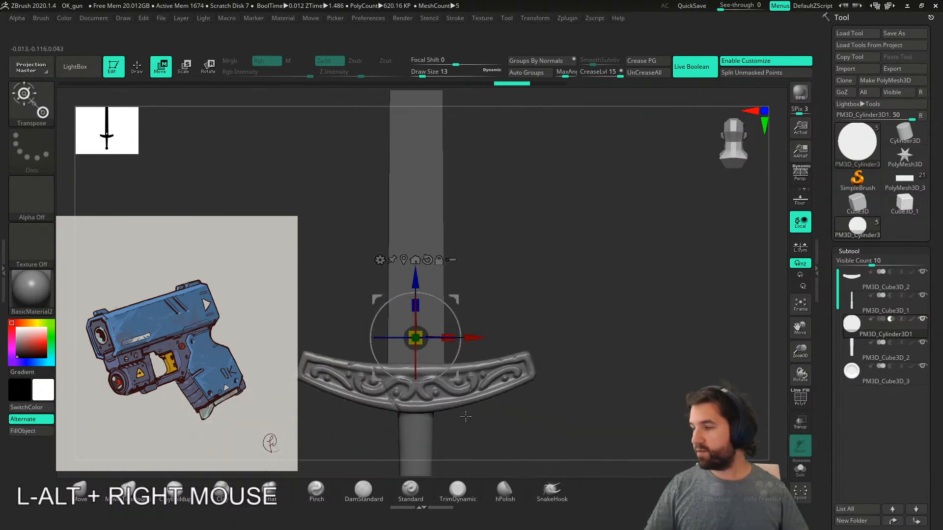
- Try duplicating the subtractive cylinder upward along the blade to cut more holes, and undo the copies
key("ctrl")
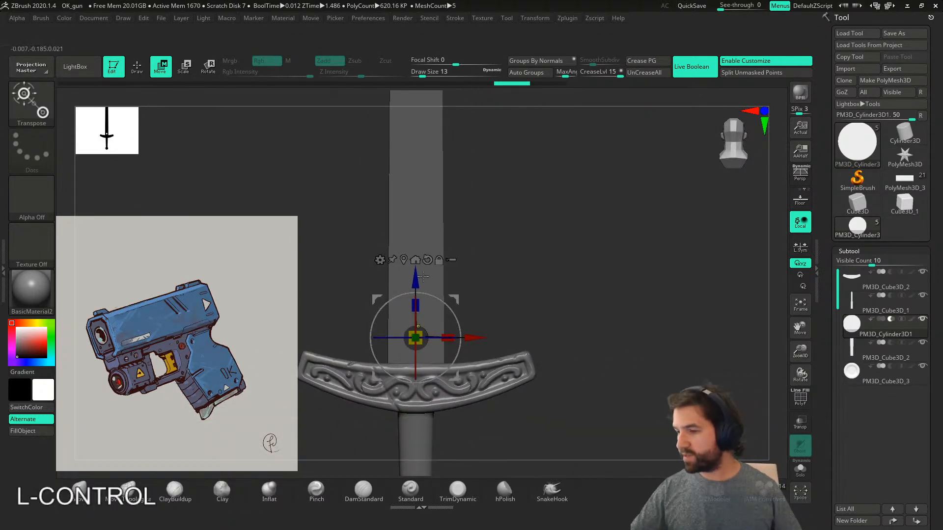
key("shift+f")
key("ctrl")
left_click_drag(416, 278, 420, 194, "ctrl")
key("shift")
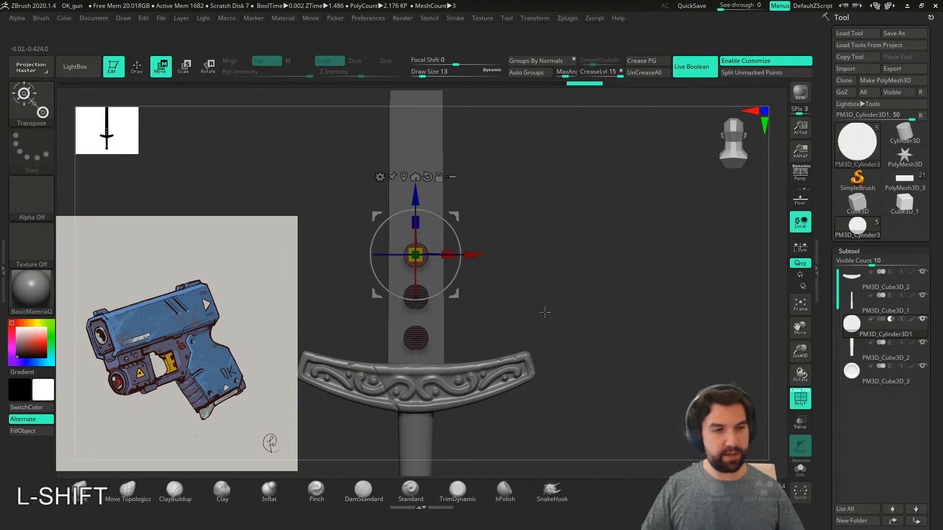
right_click_drag(532, 320, 489, 276)
left_click_drag(412, 187, 412, 185)
key("ctrl+z")
key("ctrl+z")
key("ctrl+z")
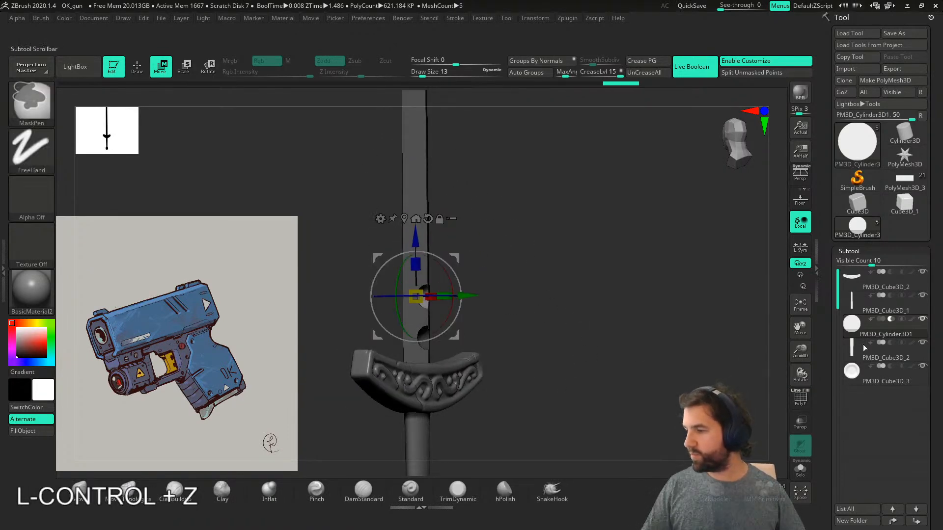
right_click_drag(591, 382, 555, 389, "shift")
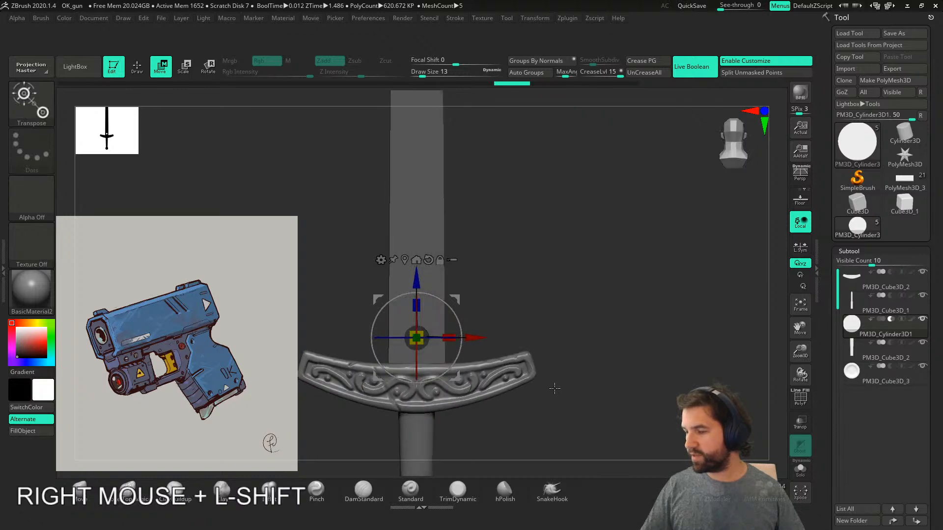
left_click(412, 279)
key("ctrl+z")
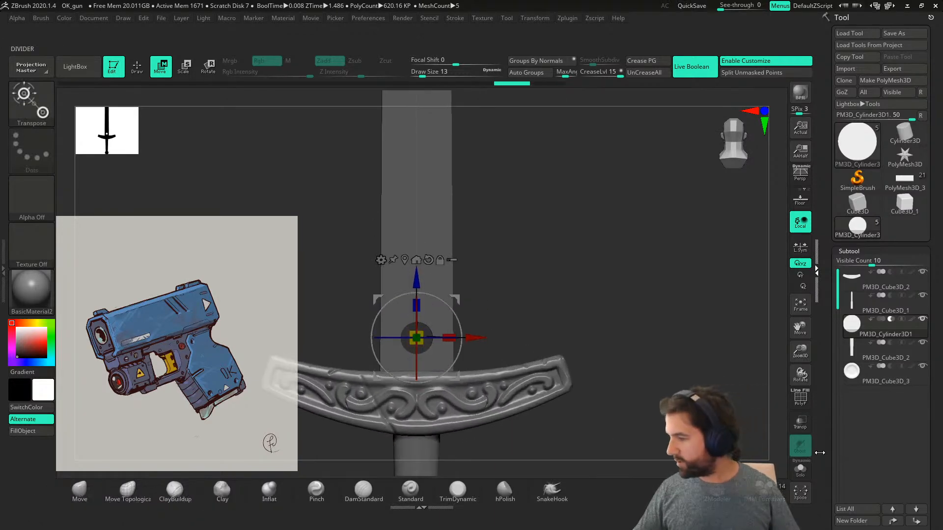
- Turn on Array Mesh for the subtractive cylinder
left_click(819, 458)
scroll(868, 291, "down", 7)
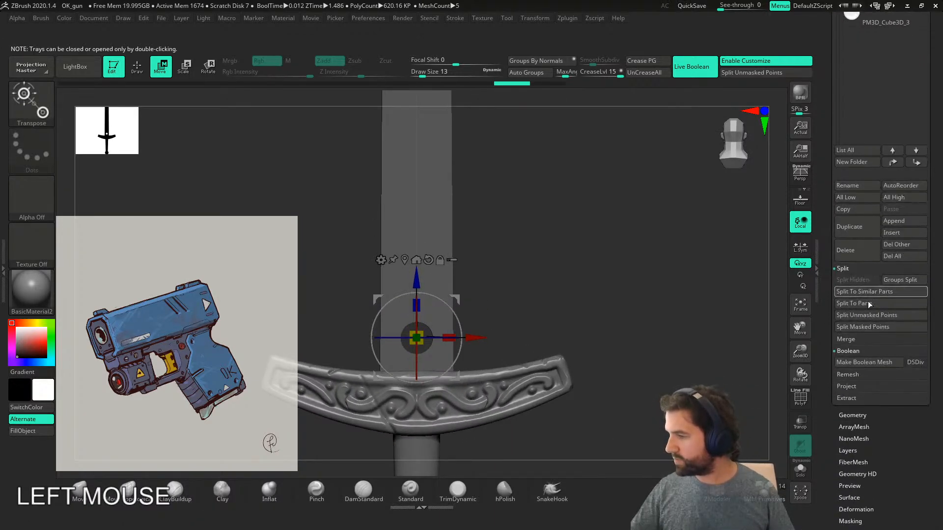
left_click(854, 415, "shift")
left_click_drag(829, 460, 881, 371)
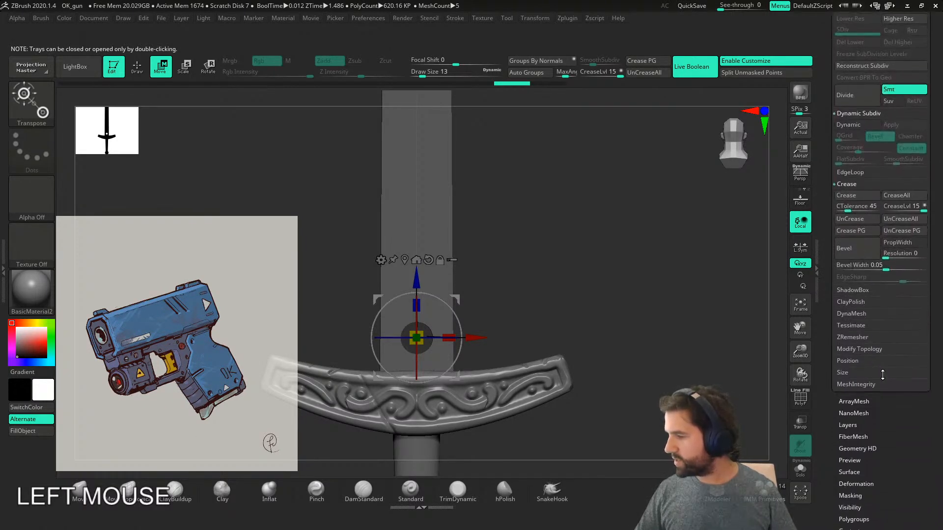
left_click(855, 402, "shift")
left_click_drag(831, 445, 850, 364)
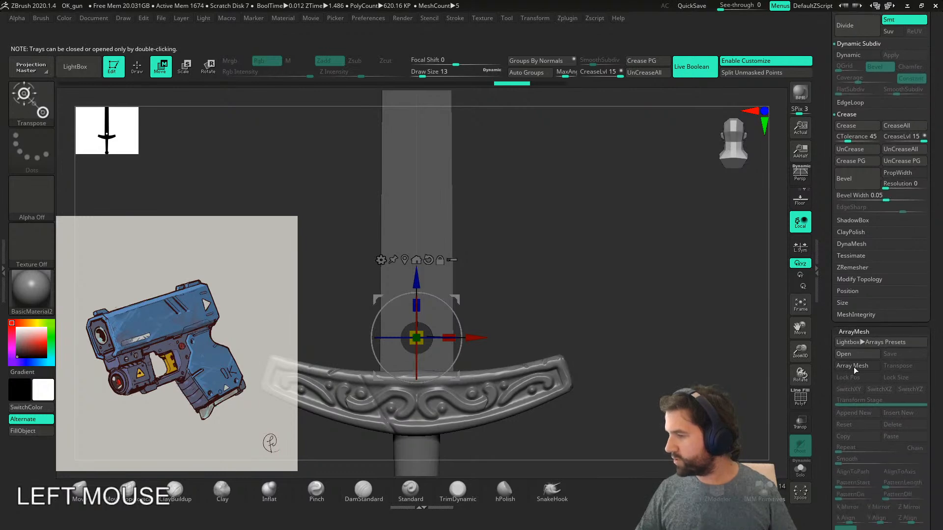
left_click(852, 366)
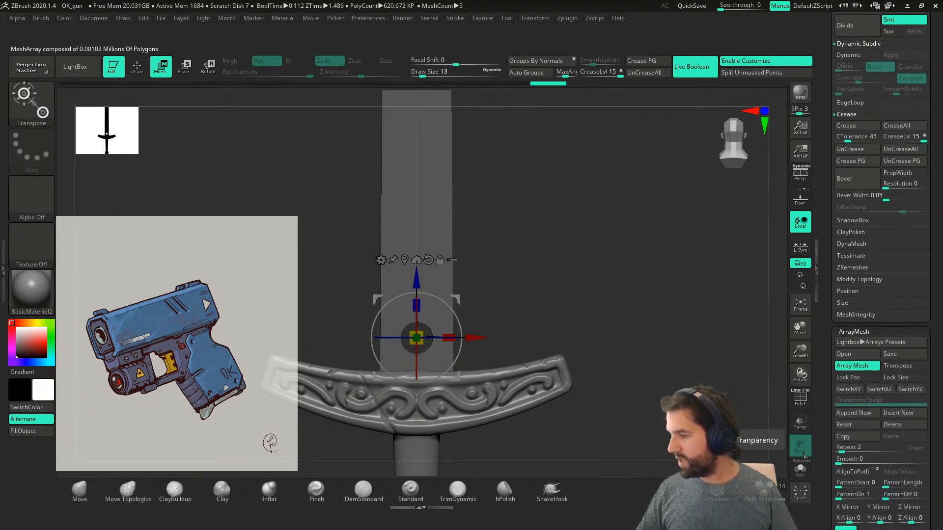
- Isolate the array cylinder and display its polyframe
left_click(800, 470)
right_click_drag(620, 391, 565, 414)
key("shift+f")
left_click_drag(825, 442, 839, 369)
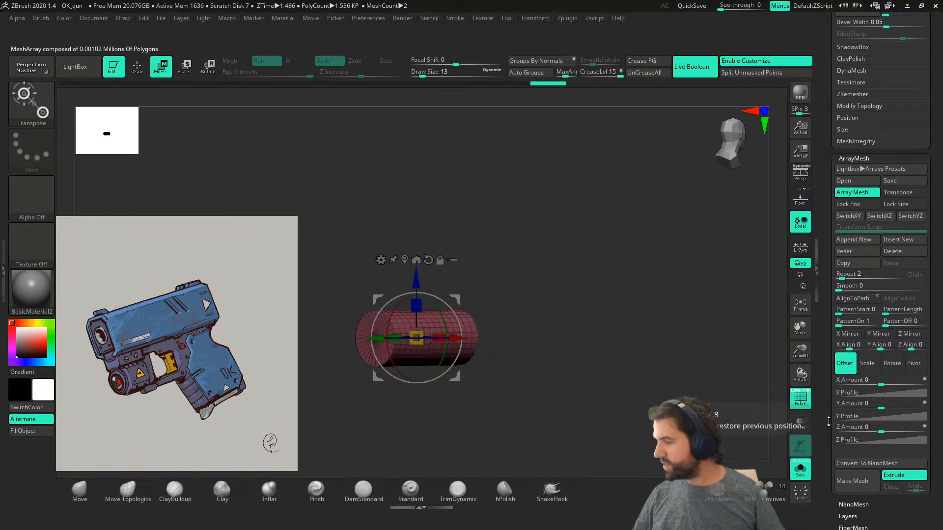
right_click_drag(544, 367, 585, 371)
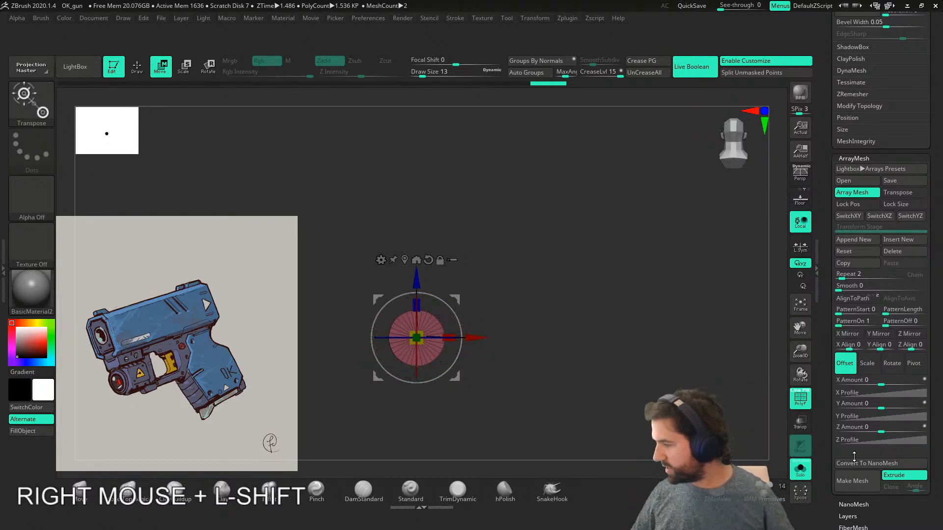
- Try offsetting the array copy along Z by about 1.72, and undo it
left_click(880, 427)
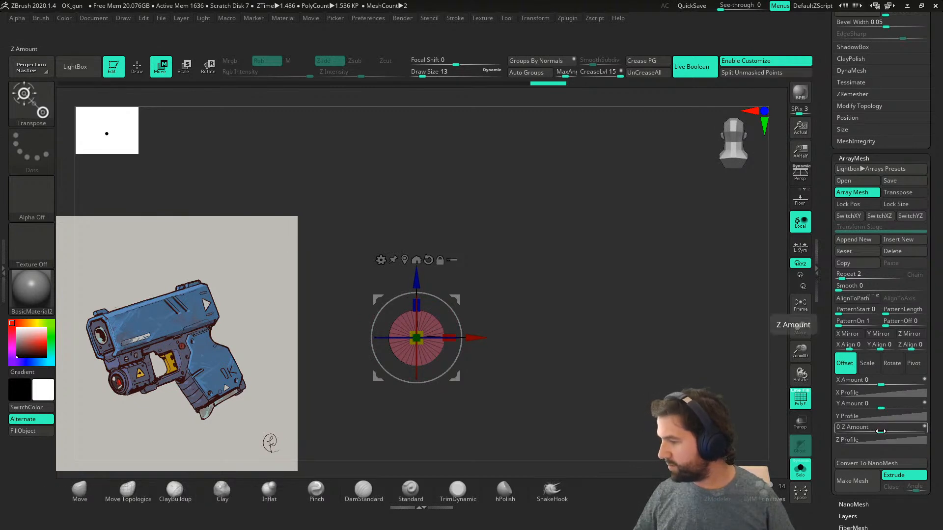
left_click_drag(882, 431, 904, 431)
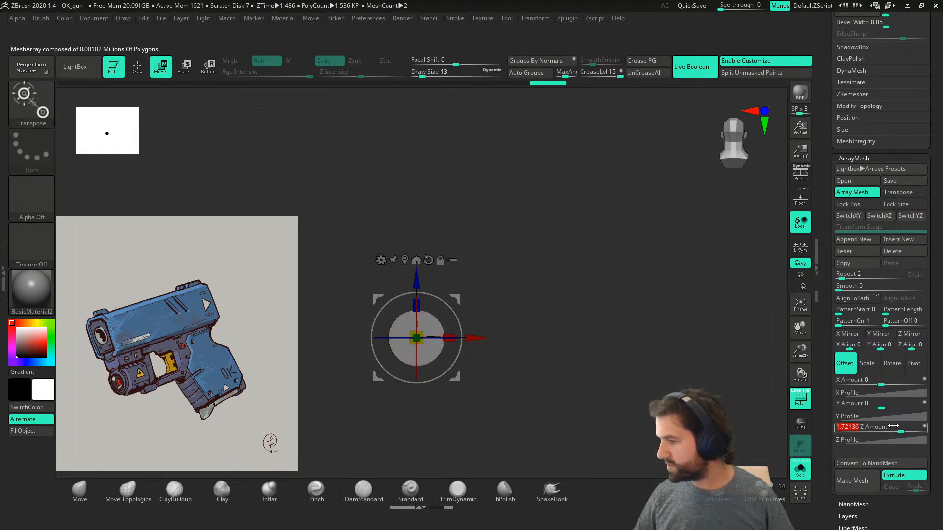
key("ctrl+z")
- Offset the array upward with a Y Amount of about -7.62 and set Repeat to 4
left_click_drag(879, 407, 855, 414)
right_click_drag(627, 425, 625, 405, "alt")
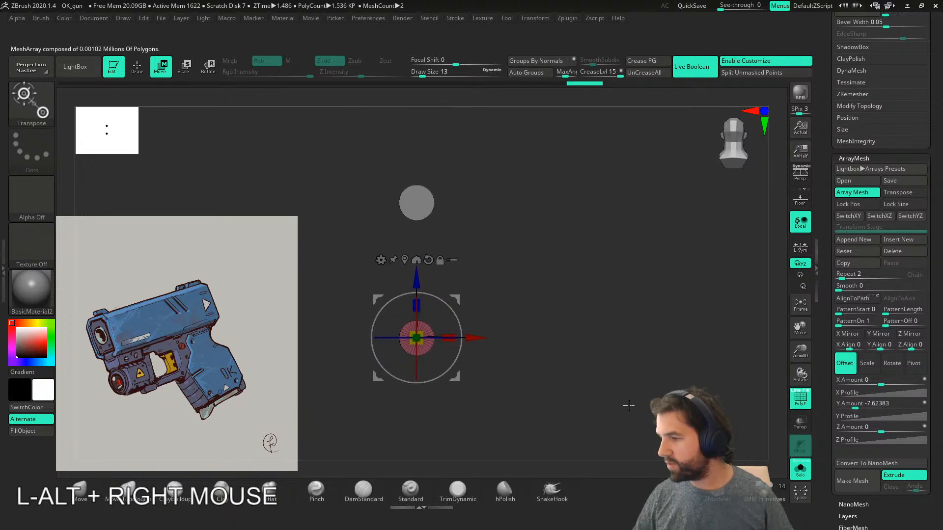
left_click_drag(842, 279, 845, 279)
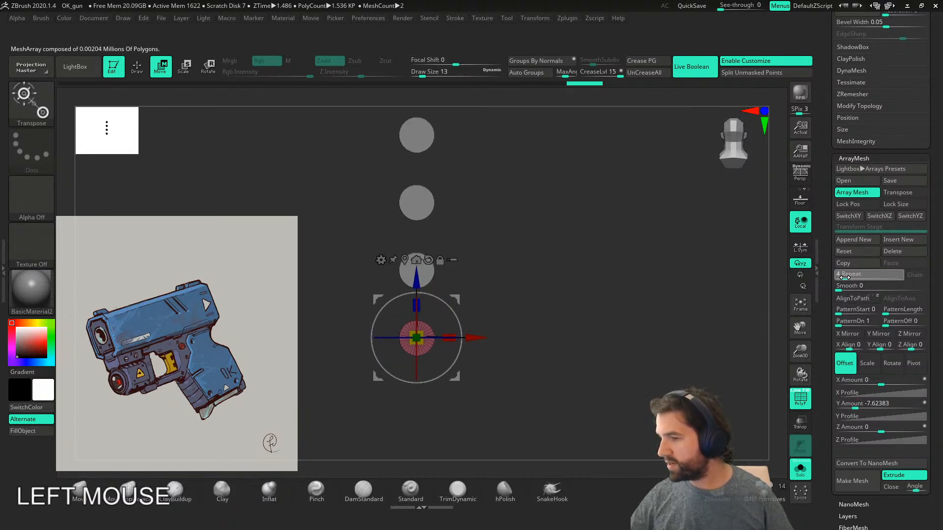
right_click_drag(713, 383, 616, 461)
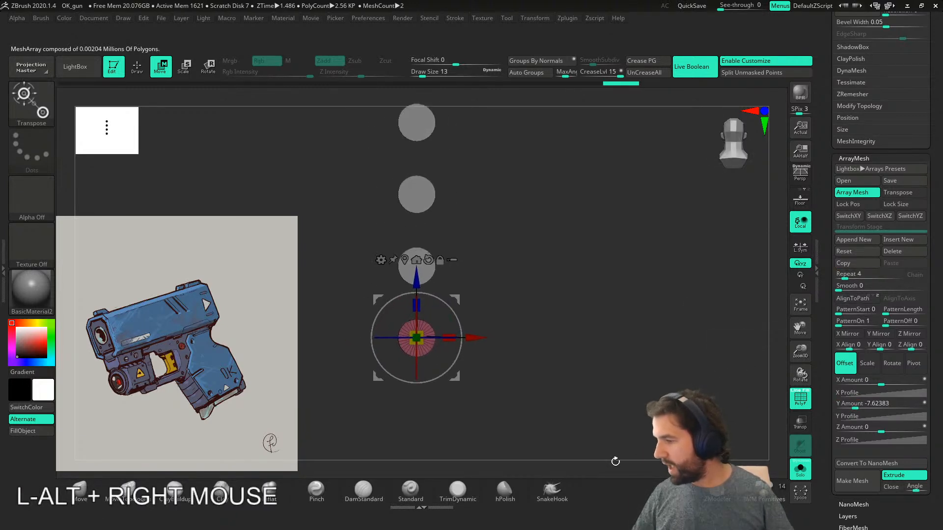
- Open the offset's Y Profile curve, try a PatternLength of 42 on the array, and close the curve
left_click(897, 418)
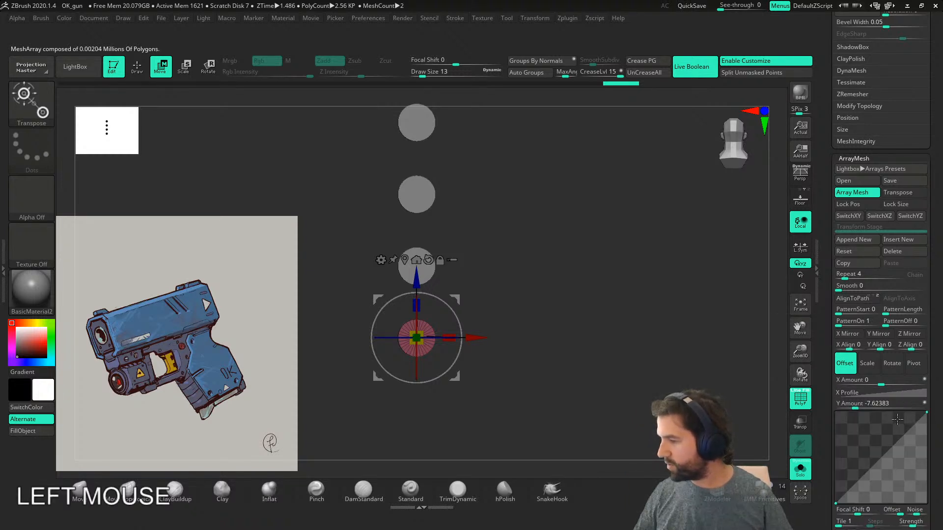
left_click_drag(894, 446, 871, 371)
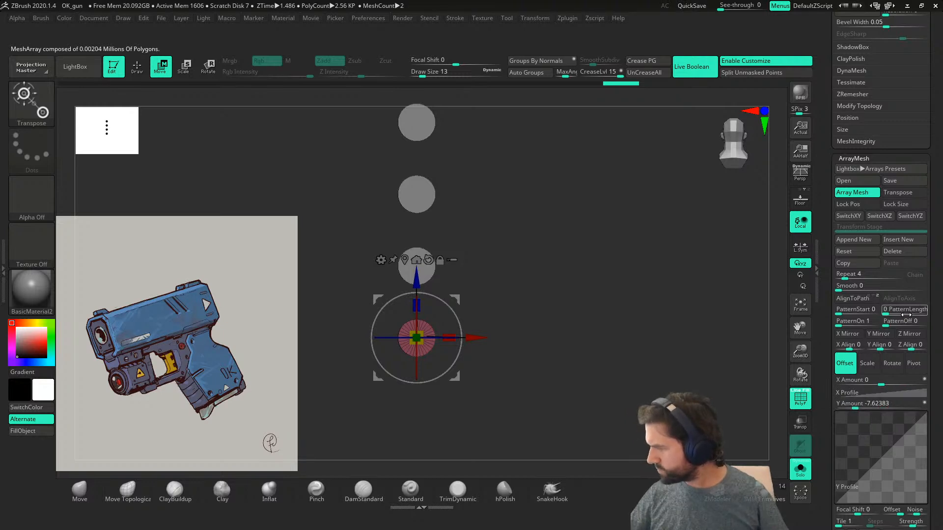
left_click_drag(888, 313, 894, 315)
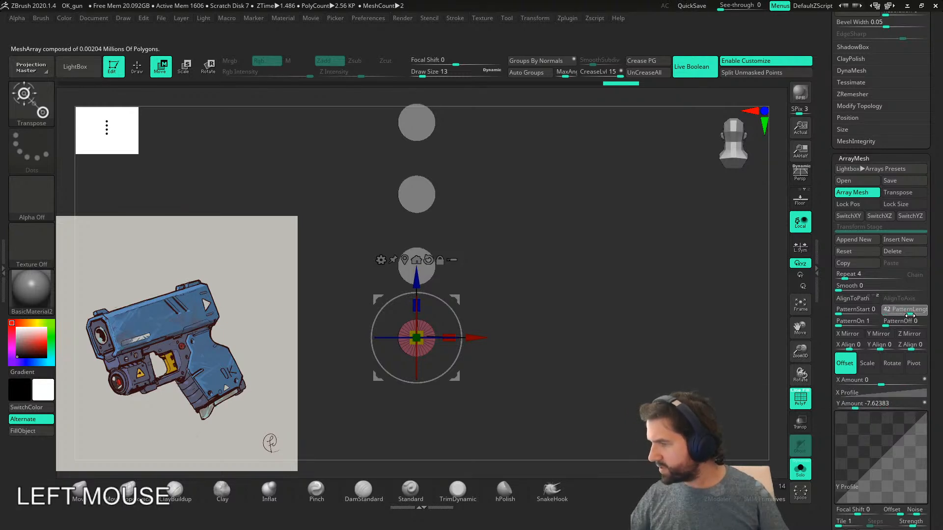
left_click_drag(826, 360, 899, 326)
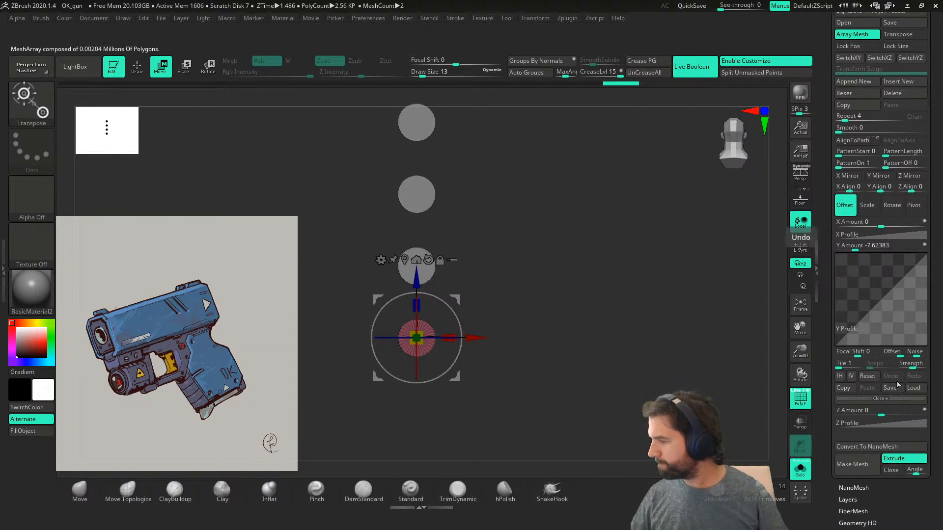
left_click(880, 402)
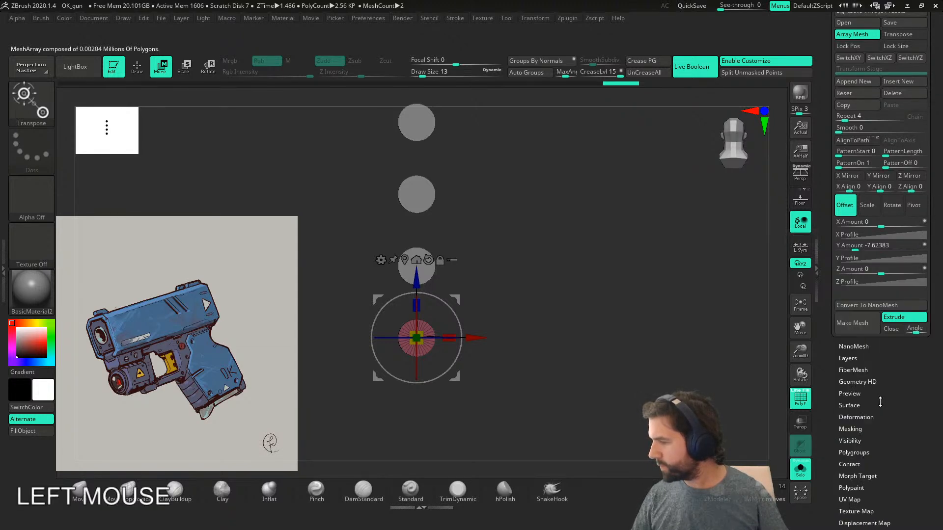
scroll(896, 361, "up", 5)
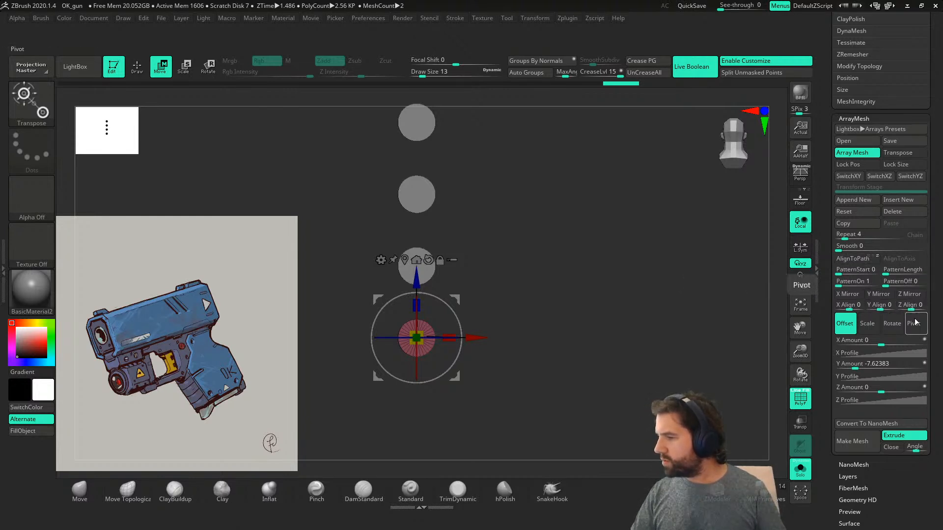
- Switch the array's transform mode to Scale
left_click(867, 324)
right_click_drag(565, 348, 539, 329)
right_click_drag(620, 380, 689, 424, "alt")
right_click_drag(692, 386, 558, 415)
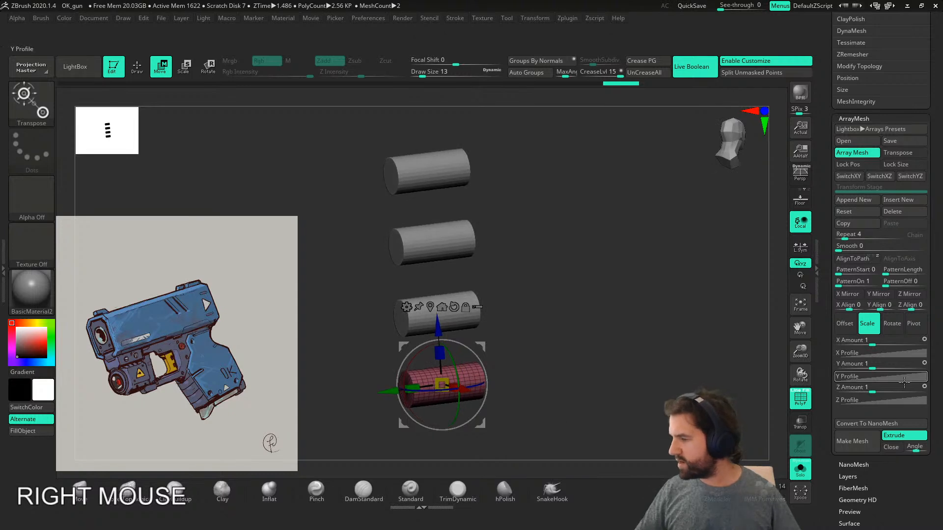
- Try adjusting the Z scale profile and shrinking the array copies along Z to about 0.35, and undo it
left_click(887, 400)
mouse_move(885, 435)
left_mouse_down()
mouse_move(902, 464)
mouse_move(885, 431)
left_mouse_up()
key("ctrl+z")
mouse_move(875, 389)
left_mouse_down()
mouse_move(901, 389)
mouse_move(868, 389)
left_mouse_up()
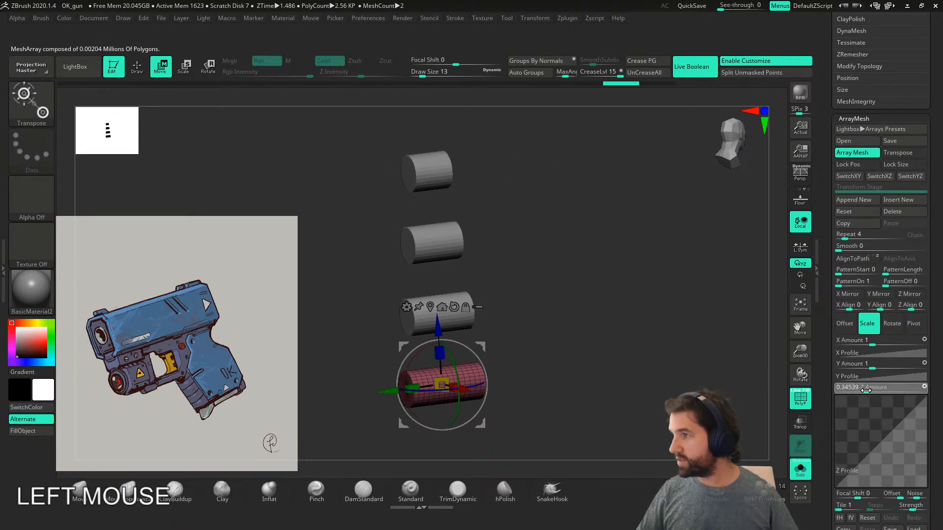
key("ctrl+z")
- Set the array's X Amount and Y Amount scale to 0.3 so the cylinders taper evenly upward
right_click_drag(774, 387, 851, 352)
mouse_move(873, 344)
left_mouse_down()
mouse_move(884, 344)
mouse_move(866, 344)
left_mouse_up()
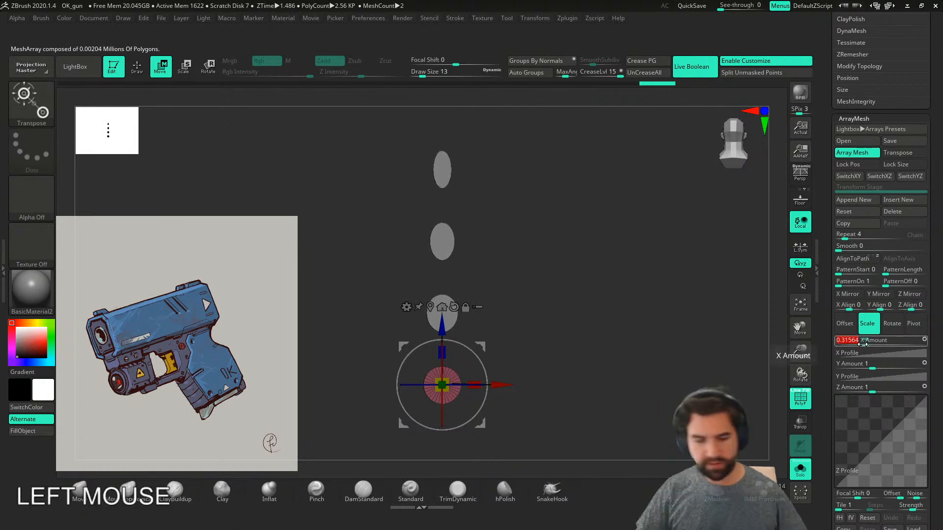
type("0.3")
key("Return")
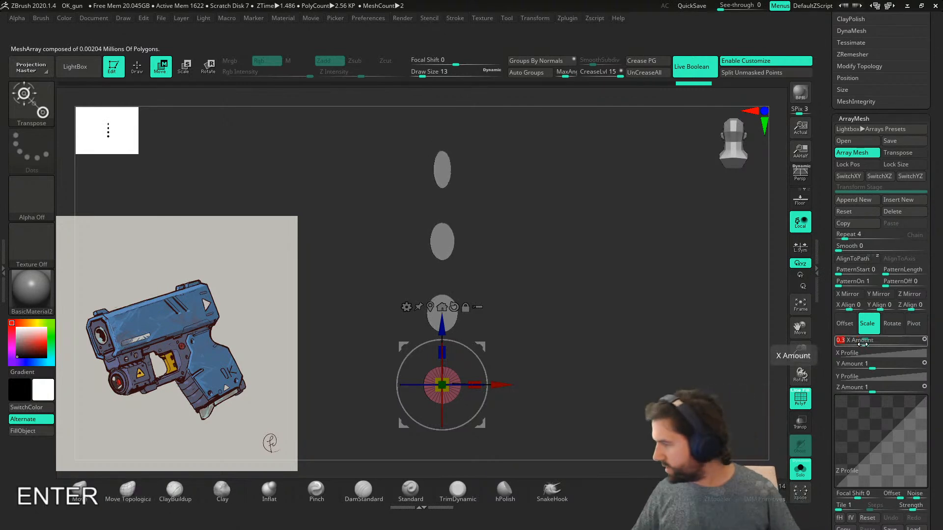
left_click_drag(850, 364, 849, 363)
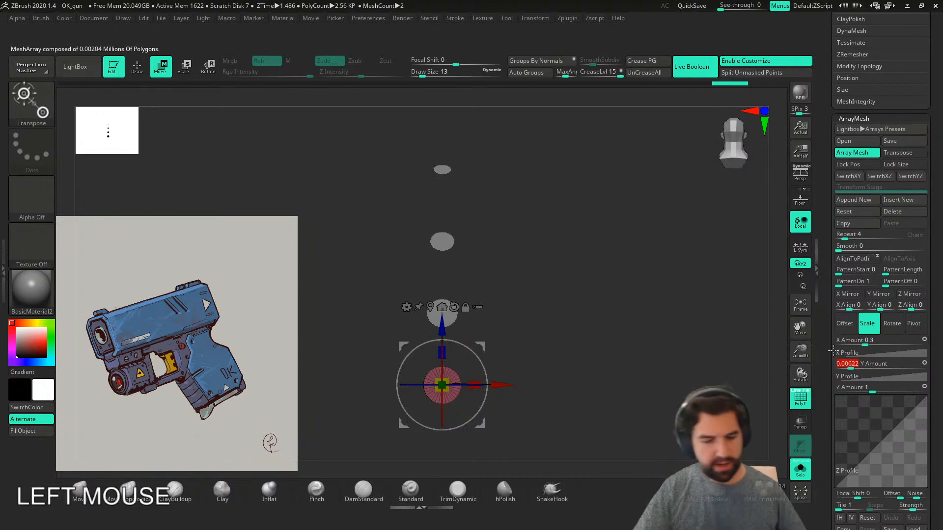
type("0.3")
key("Return")
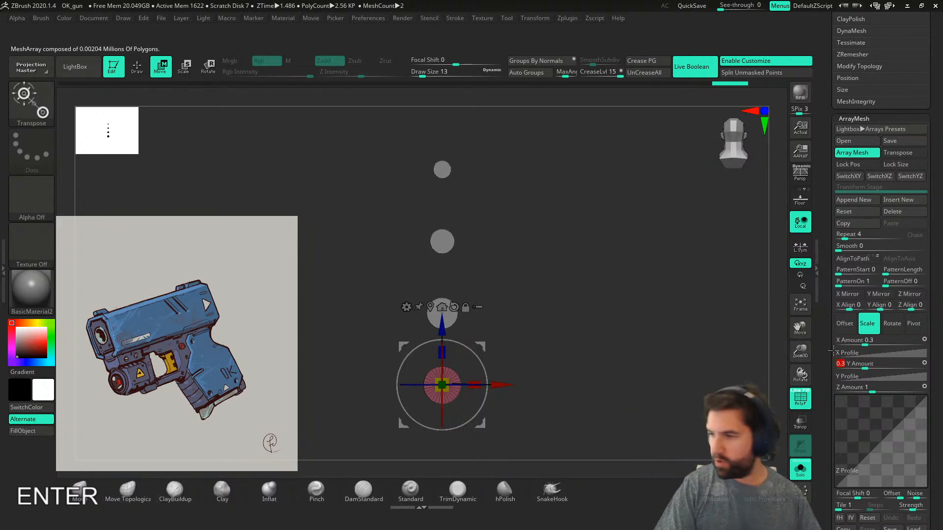
- Show the whole sword again and turn off the polyframe
left_click(804, 470)
right_click_drag(681, 392, 551, 399)
key("shift+f")
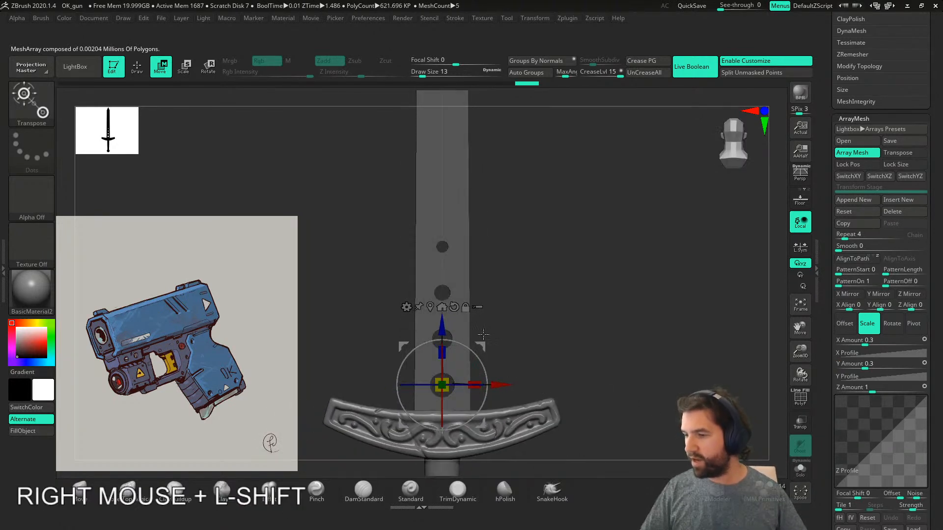
- Switch from the gizmo to the Move brush and tighten the hole spacing to an offset Y Amount of about -6.23
left_click(101, 491)
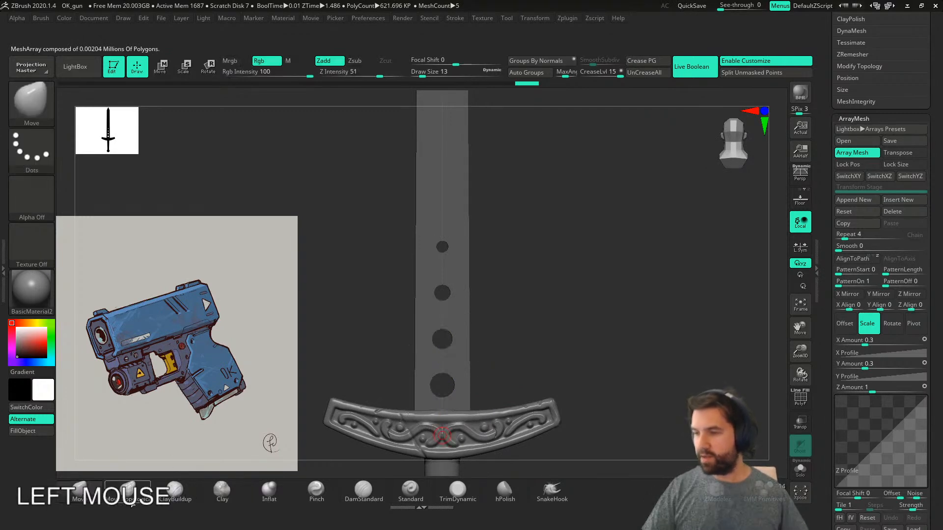
left_click(845, 323)
mouse_move(869, 366)
left_mouse_down()
mouse_move(882, 367)
mouse_move(857, 369)
left_mouse_up()
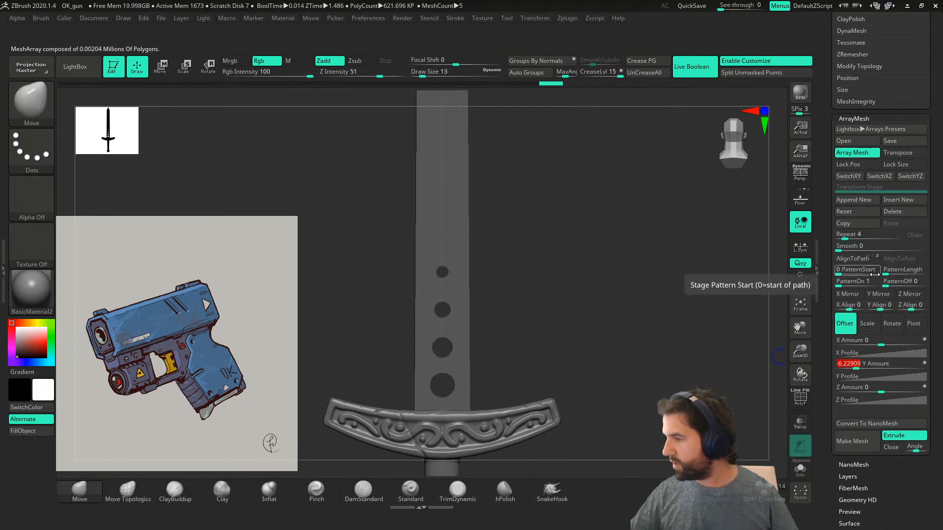
- Try lowering the array's Y Amount scale, and undo the change
left_click(867, 323)
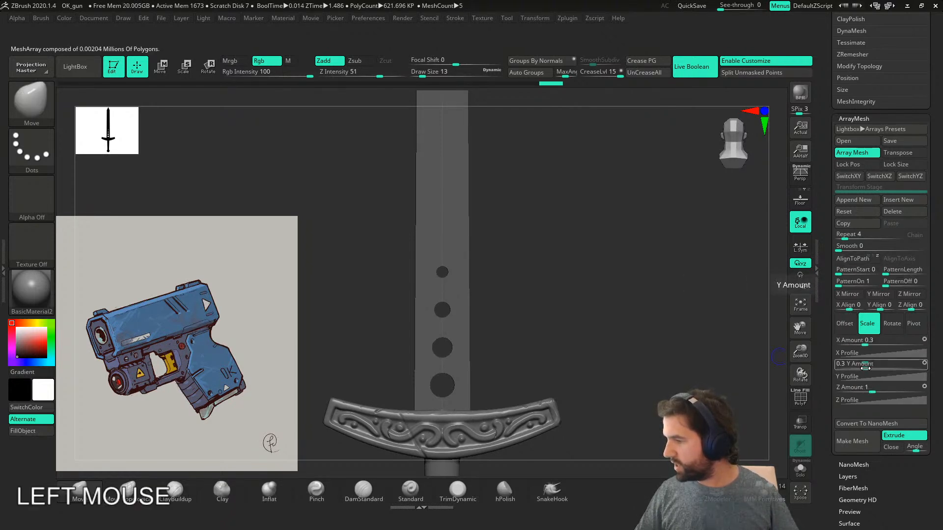
left_click_drag(864, 368, 859, 368)
key("ctrl+z")
left_click_drag(747, 366, 535, 377)
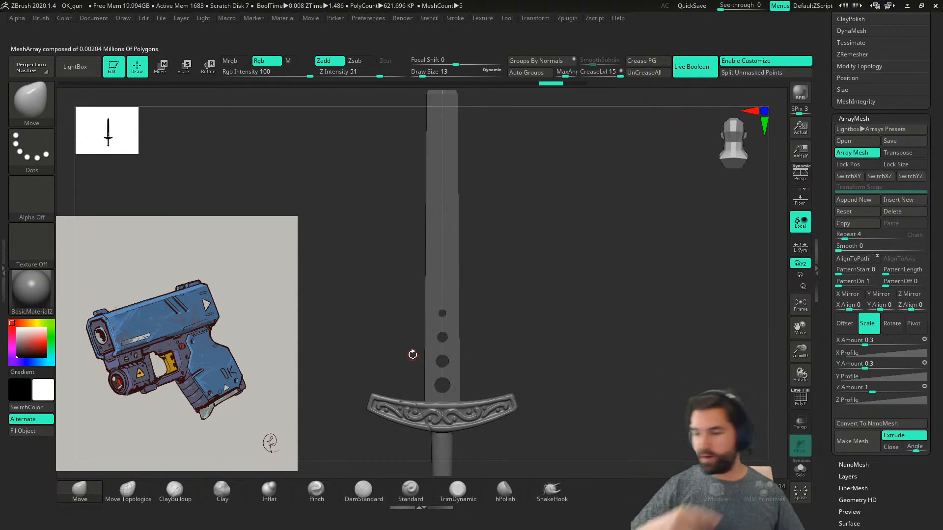
- Try lowering the end of the array's offset Z Profile curve, and undo the change
left_click(845, 323)
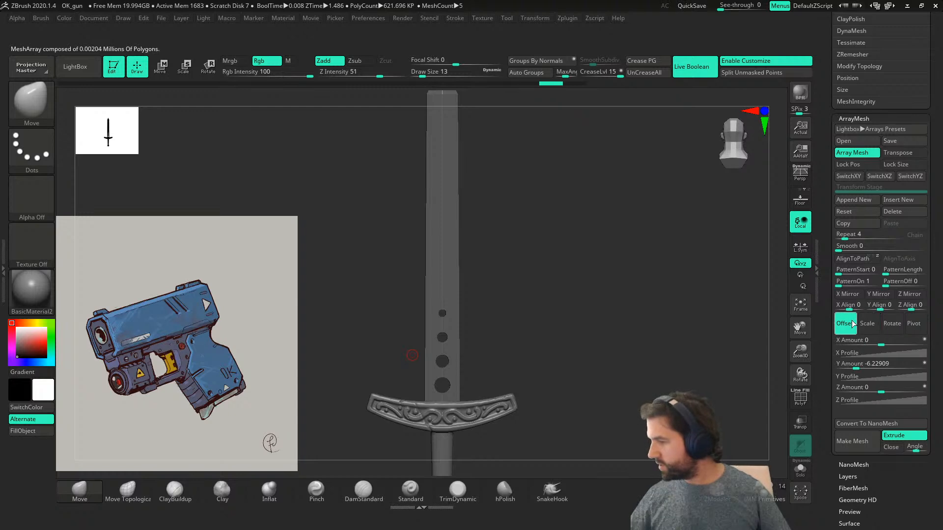
left_click(875, 401)
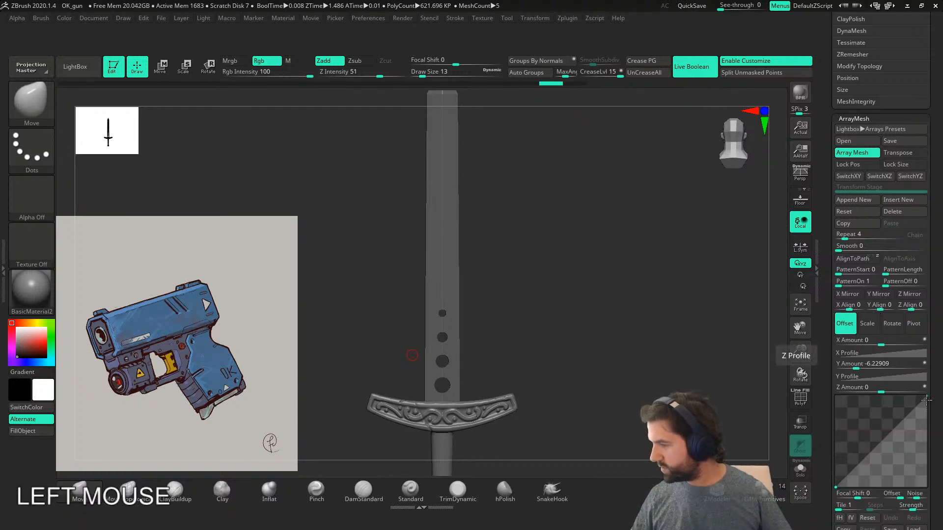
left_click_drag(927, 397, 927, 404)
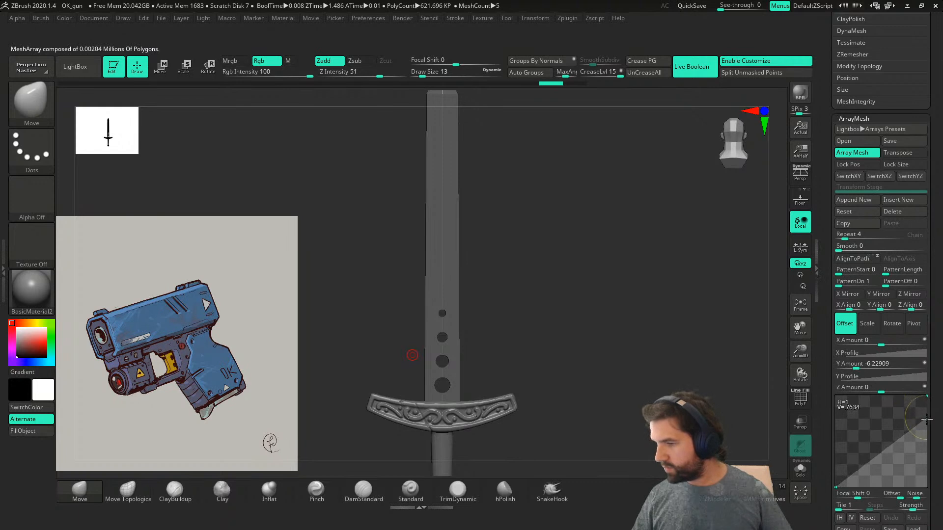
right_click_drag(590, 305, 579, 304, "shift")
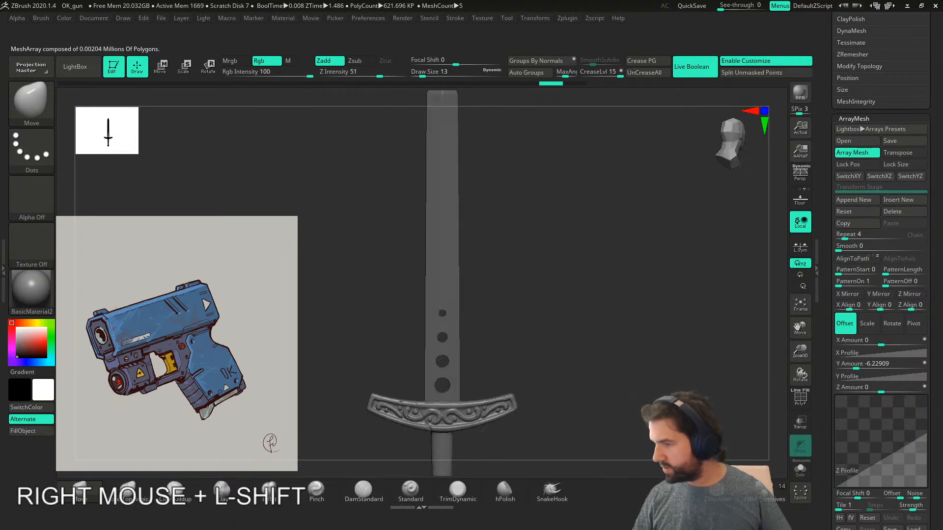
key("ctrl+z")
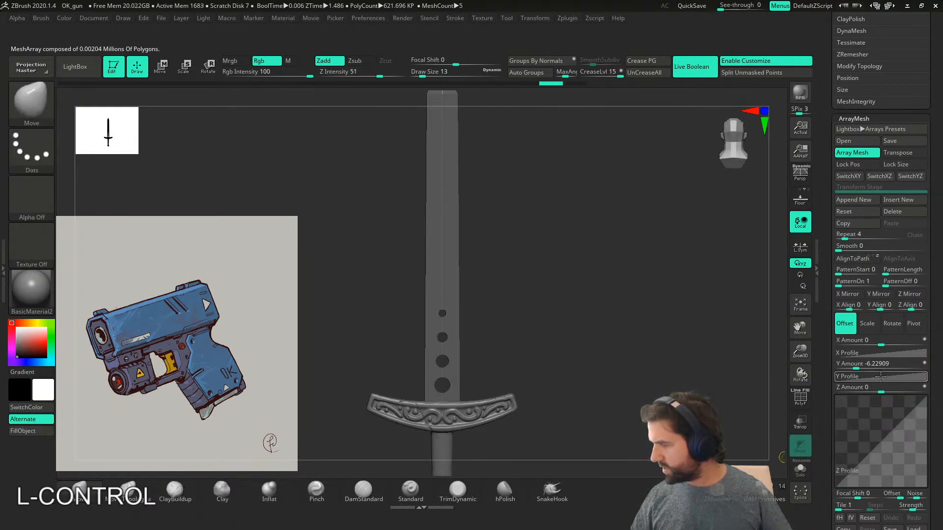
- Try bending the array's offset Y Profile curve upward with a middle point, and remove that point
left_click(881, 377)
mouse_move(927, 376)
left_mouse_down()
mouse_move(932, 366)
mouse_move(922, 371)
left_mouse_up()
mouse_move(884, 412)
left_mouse_down()
mouse_move(872, 397)
mouse_move(879, 413)
left_mouse_up()
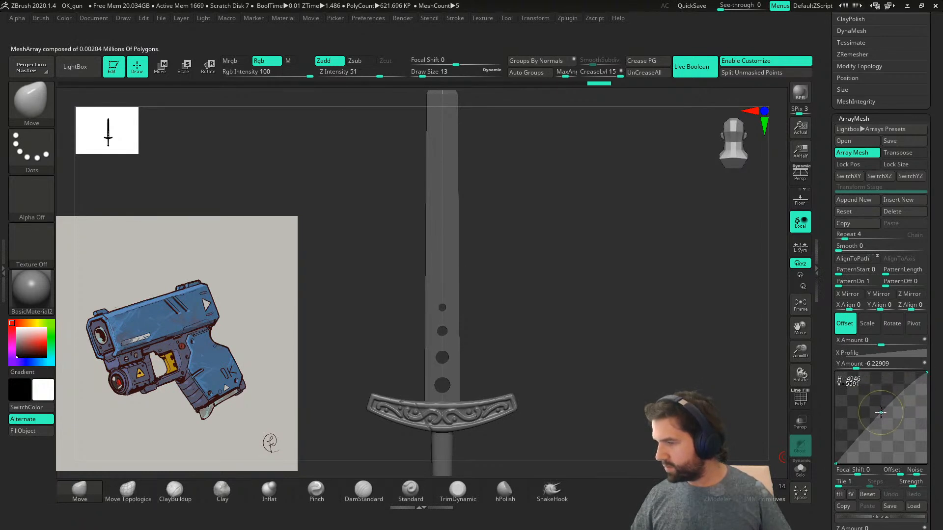
right_click_drag(609, 429, 553, 358)
left_click_drag(880, 412, 881, 362)
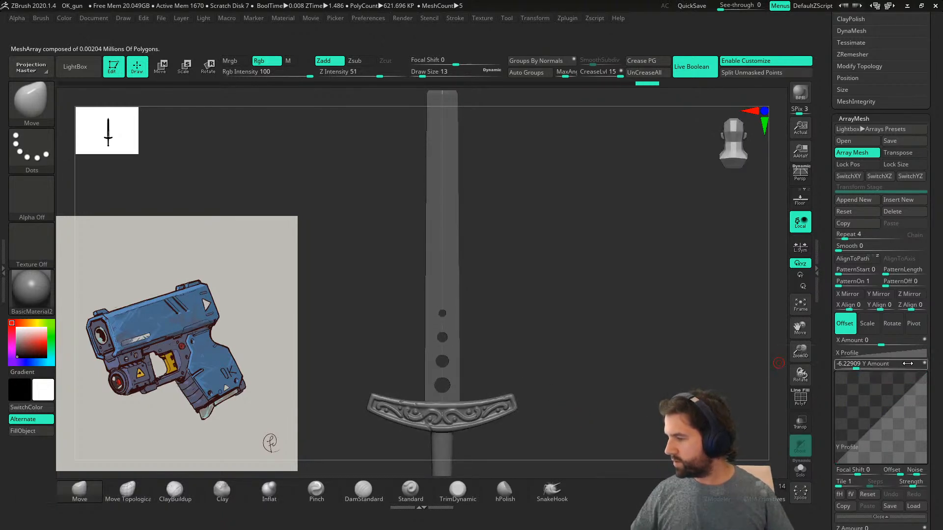
left_click(664, 381)
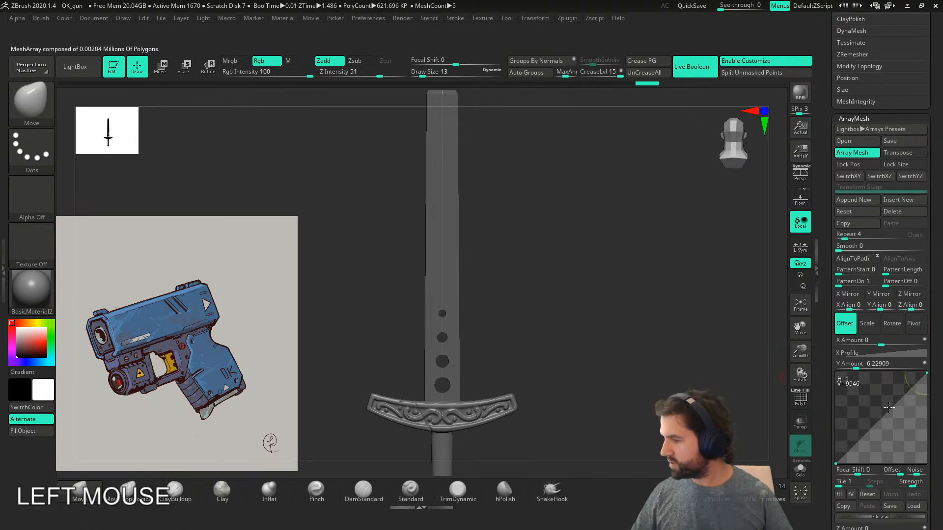
- Bend the array's offset Y Profile curve upward with a point at about H 0.42, V 0.53
left_click_drag(877, 400, 869, 402)
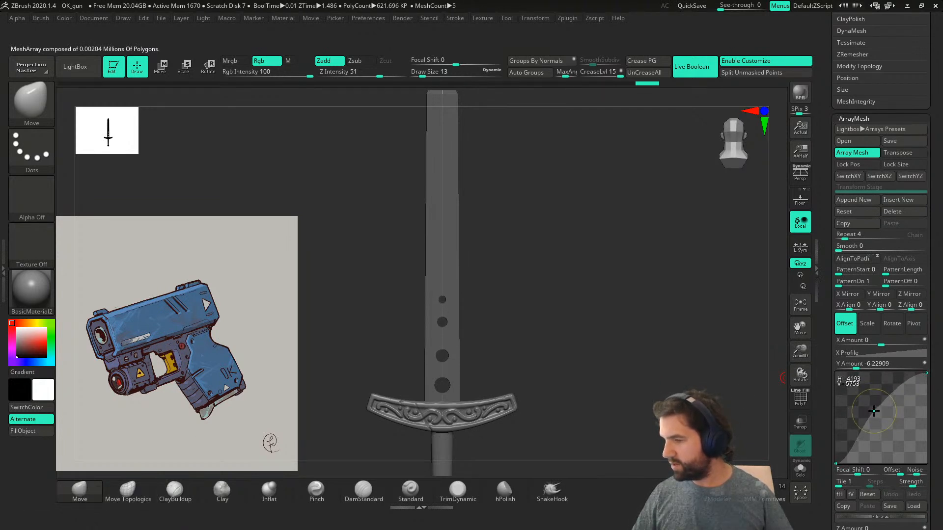
left_click(873, 412)
left_click_drag(888, 429, 875, 415)
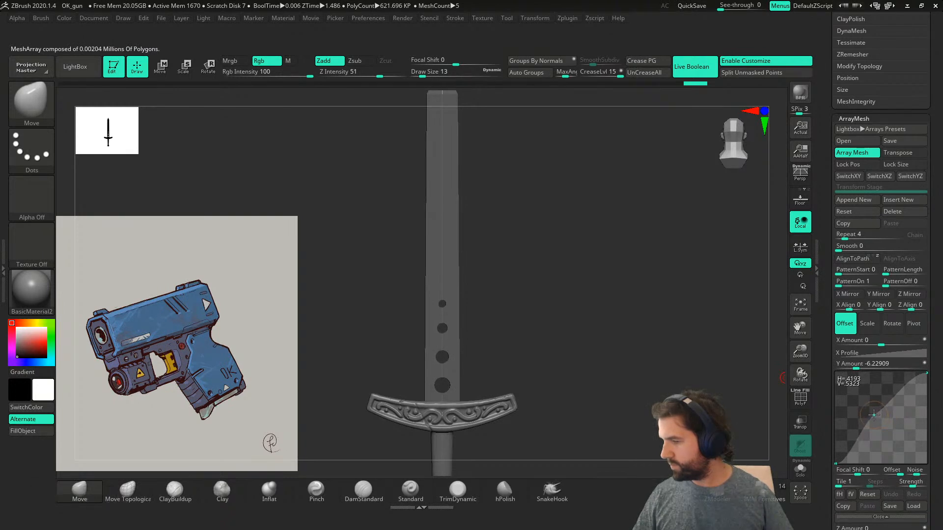
right_click_drag(639, 393, 514, 410)
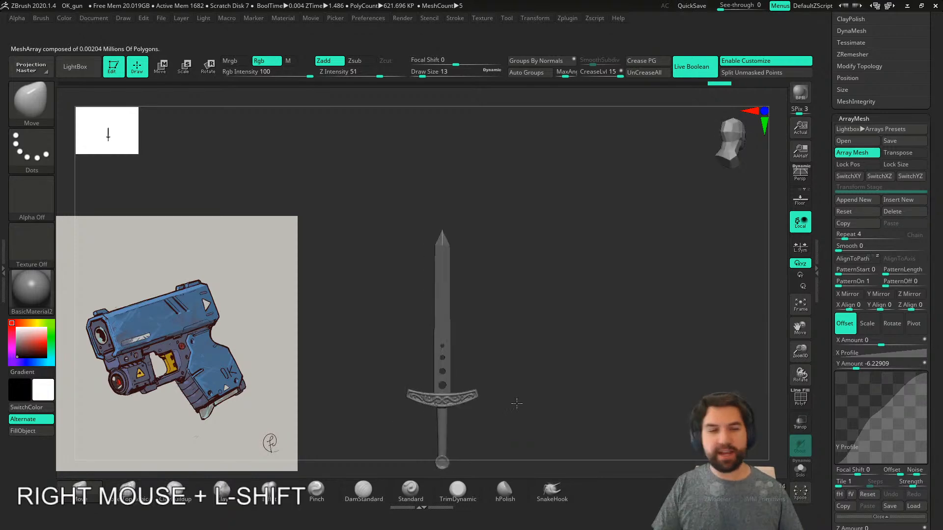
- Switch back to the pistol tool and select the slide subtool PolyMesh3D_5
left_click_drag(827, 189, 843, 326)
left_click_drag(825, 217, 830, 338)
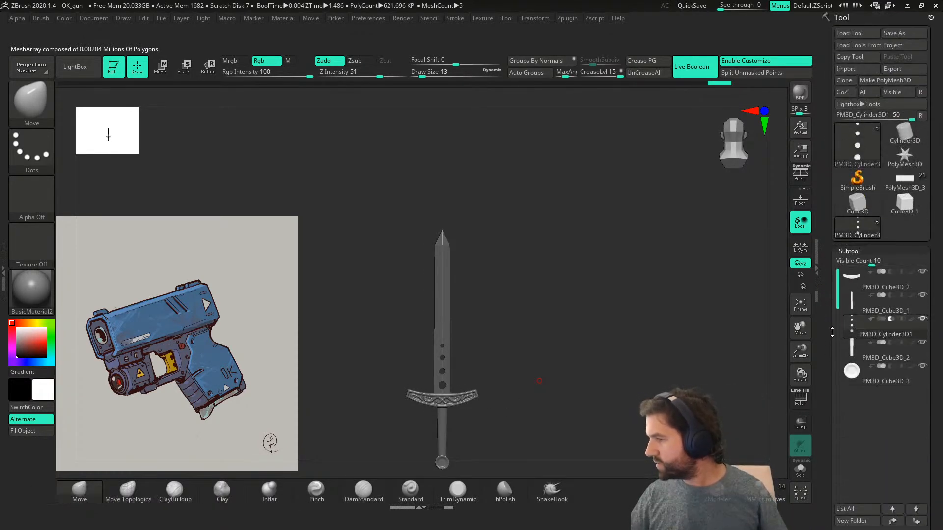
left_click(905, 178)
right_click_drag(539, 381, 626, 299)
right_click_drag(541, 371, 681, 315, "alt")
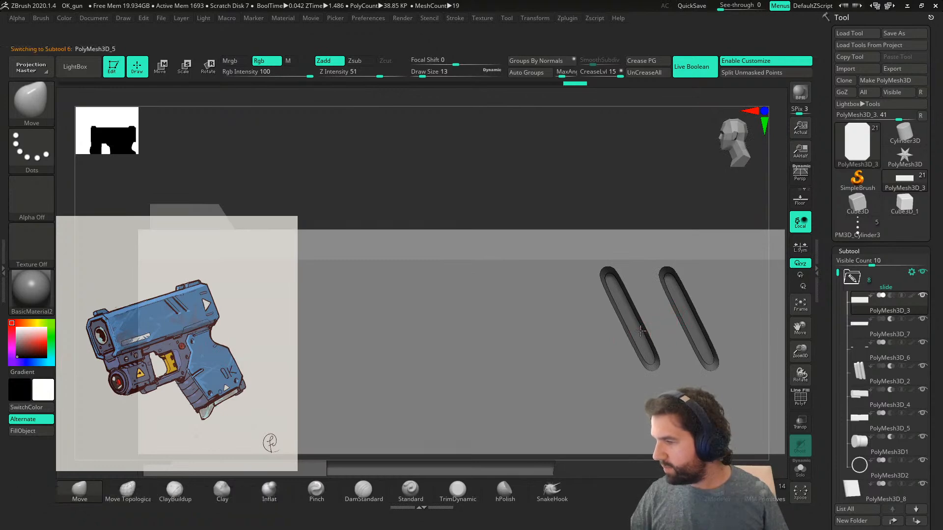
left_click(644, 378, "alt")
right_click_drag(643, 379, 549, 375, "alt")
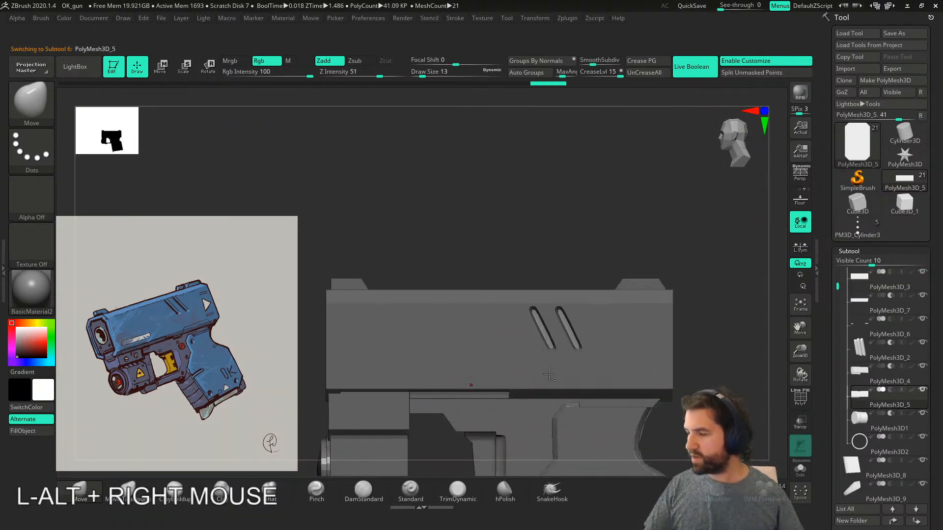
- Isolate the selected slide part to inspect it, and show the whole pistol again
left_click(801, 467)
right_click_drag(754, 435, 608, 428)
left_click(802, 467)
right_click_drag(585, 393, 683, 386)
- Try moving the part selected on the slide with the gizmo, and undo each attempt
left_click(448, 349, "alt")
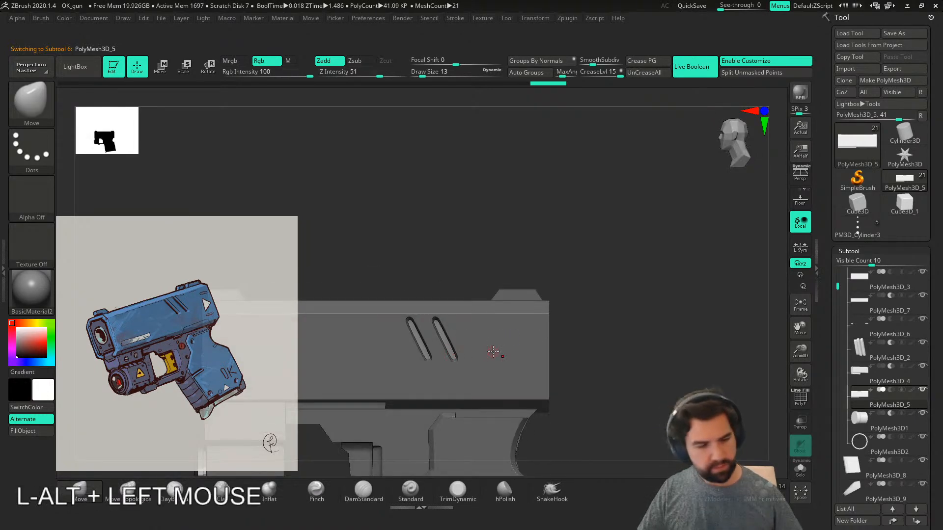
key("w")
right_click_drag(500, 359, 572, 351, "alt")
left_click_drag(475, 374, 479, 372)
key("ctrl+z")
left_click(525, 345, "alt")
left_click_drag(556, 386, 559, 388)
key("ctrl+z")
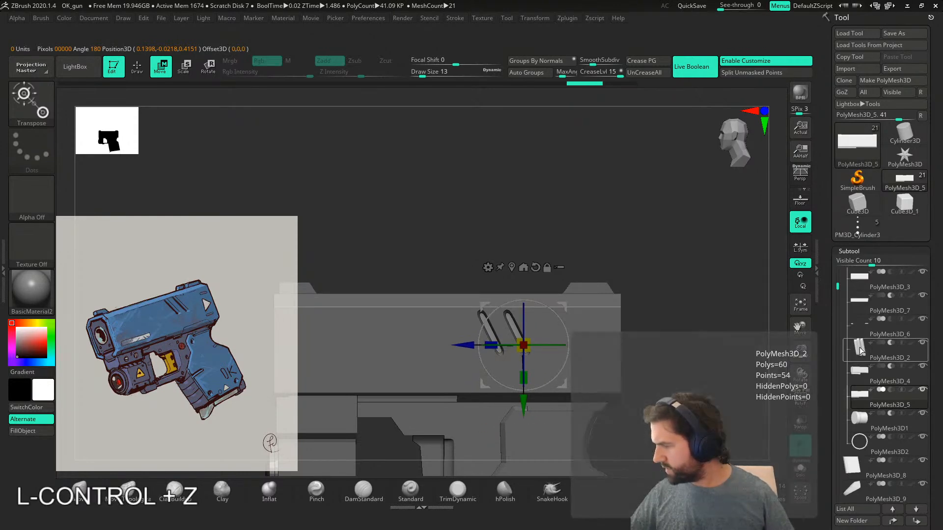
- Select the slot cutters PolyMesh3D_2, try shifting them down the slide, and undo the move
left_click(858, 349)
left_click_drag(543, 304, 547, 315)
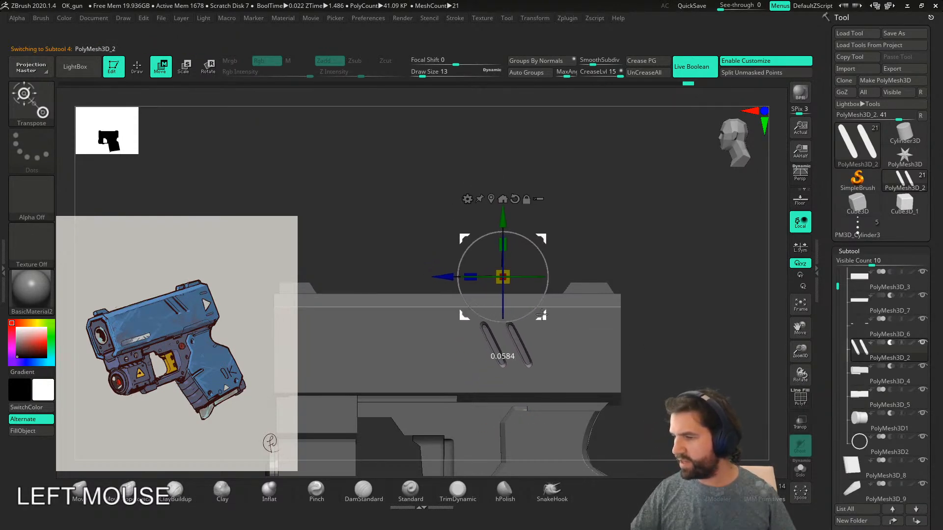
key("ctrl+z")
- Isolate the slot cutters with polyframe, compare them with and without dynamic subdivision, and return to the whole shaded pistol
left_click(801, 469)
right_click_drag(565, 388, 617, 344)
key("shift+f")
right_click_drag(616, 343, 561, 363, "alt")
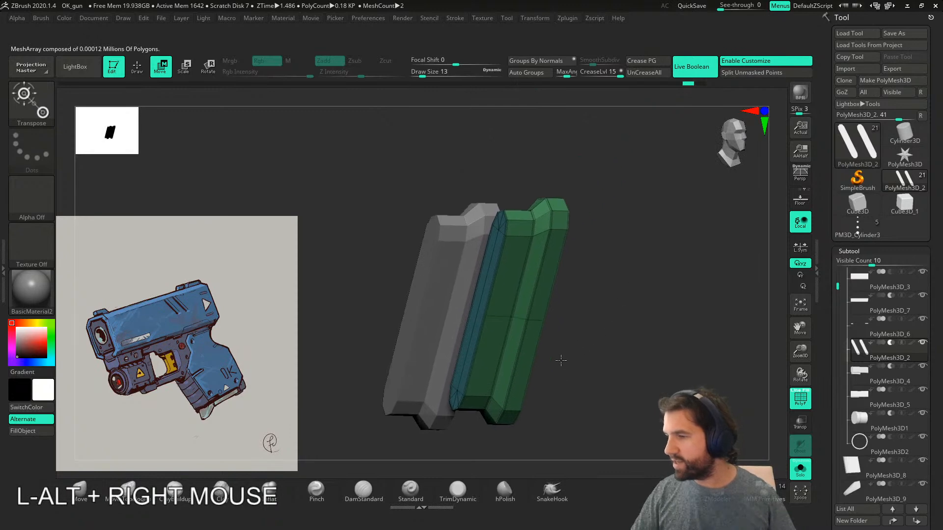
key("d")
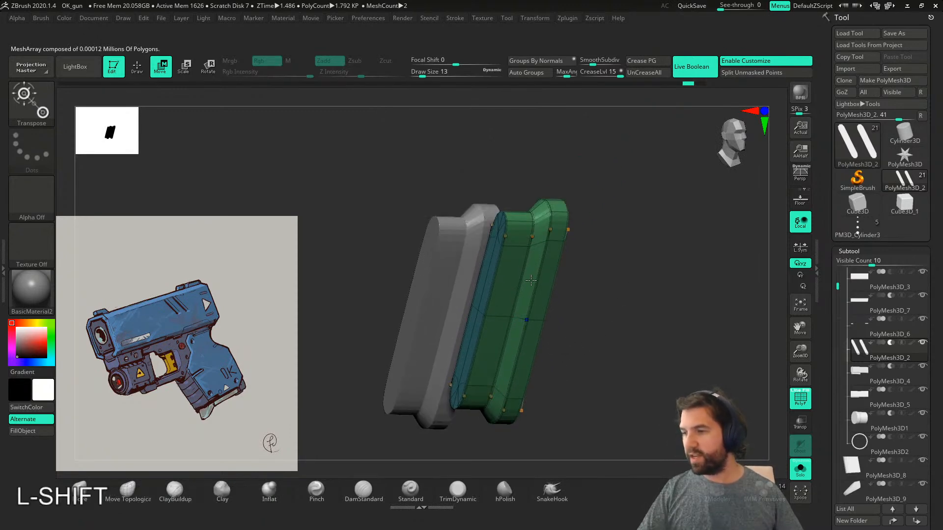
key("shift+d")
key("d")
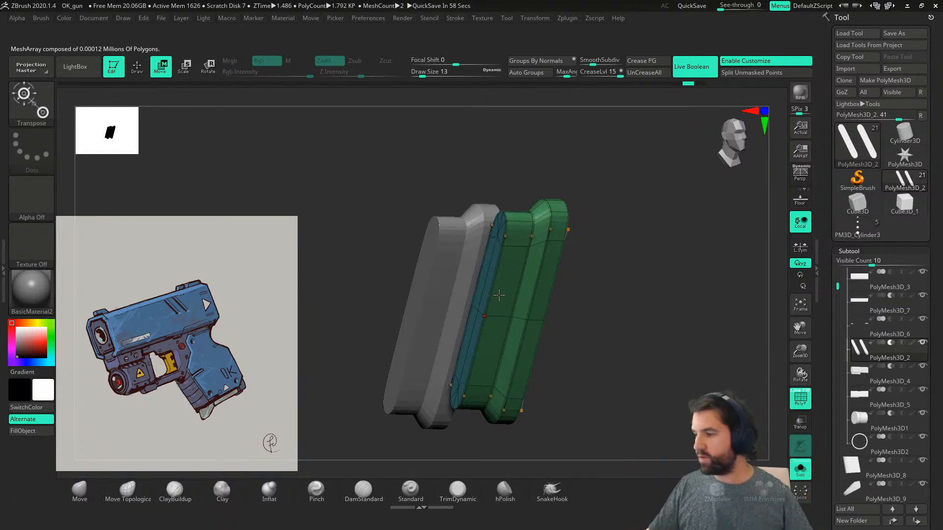
left_click(804, 470)
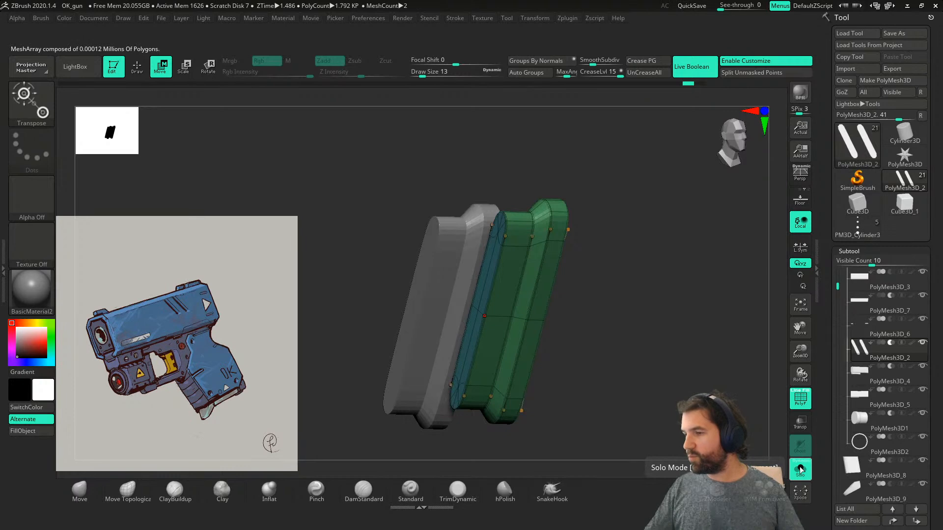
right_click_drag(658, 400, 573, 254)
key("shift+f")
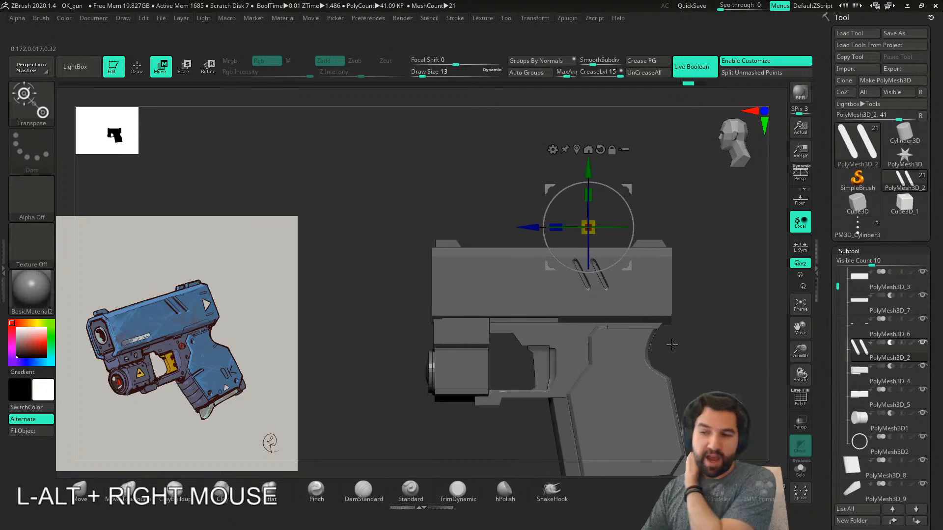
- Collapse the slide folder and hide every other folder and subtool, leaving only the slide visible
right_click_drag(507, 370, 698, 364)
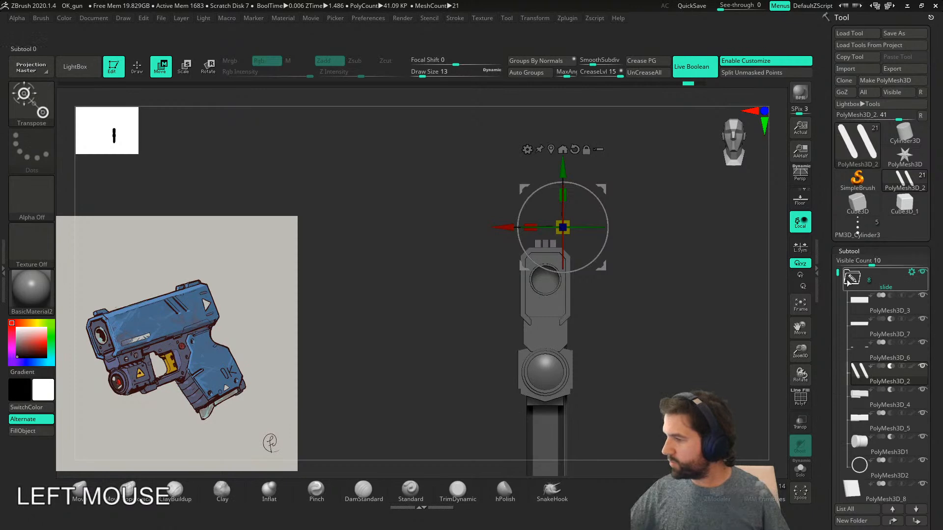
left_click(853, 278)
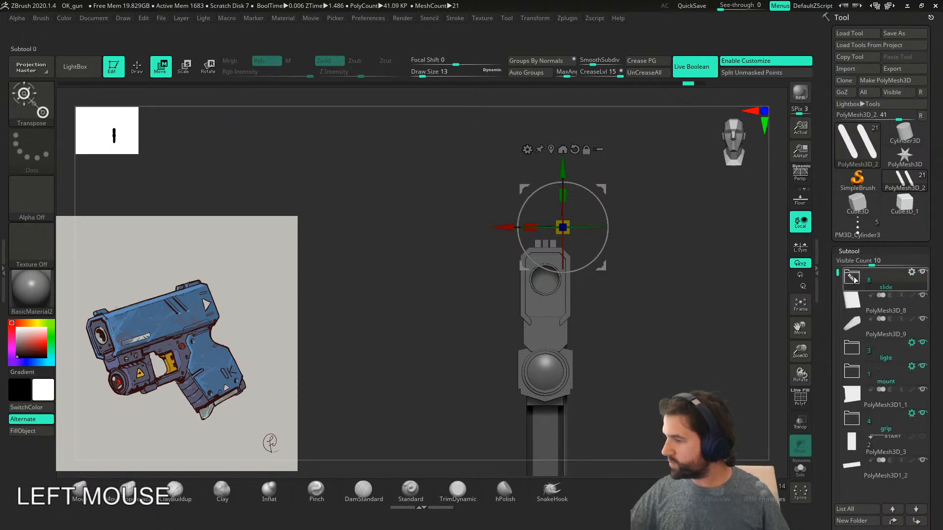
left_click(924, 296)
left_click(923, 320)
left_click(924, 343)
left_click(923, 366)
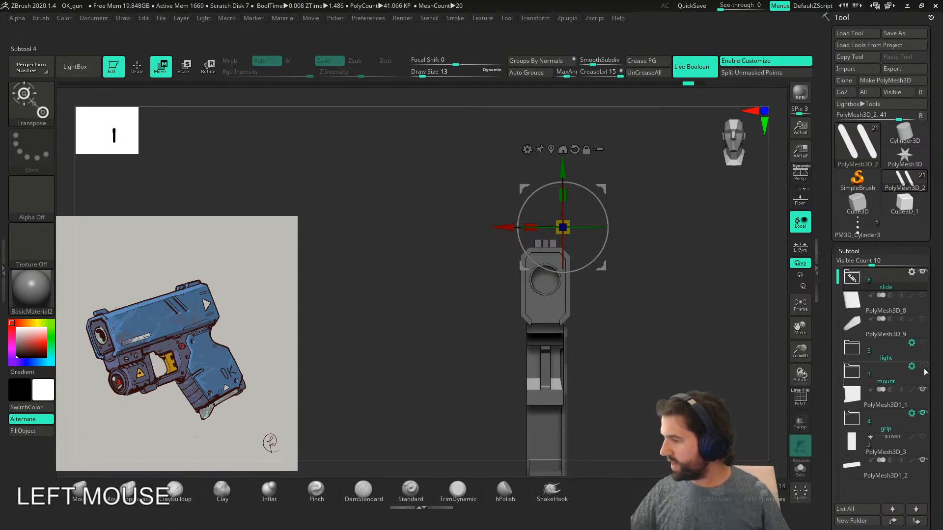
left_click(922, 414)
left_click(926, 460)
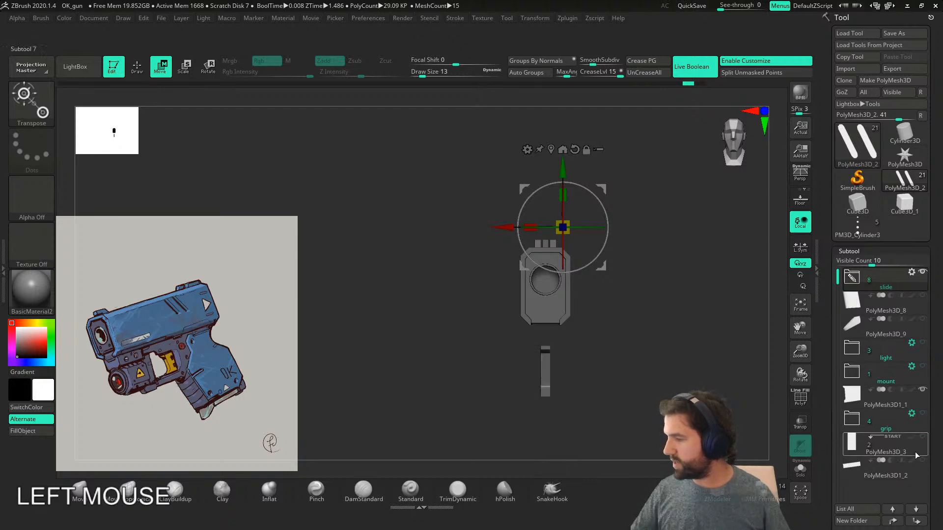
right_click_drag(646, 382, 593, 398)
right_click_drag(594, 398, 584, 433, "alt")
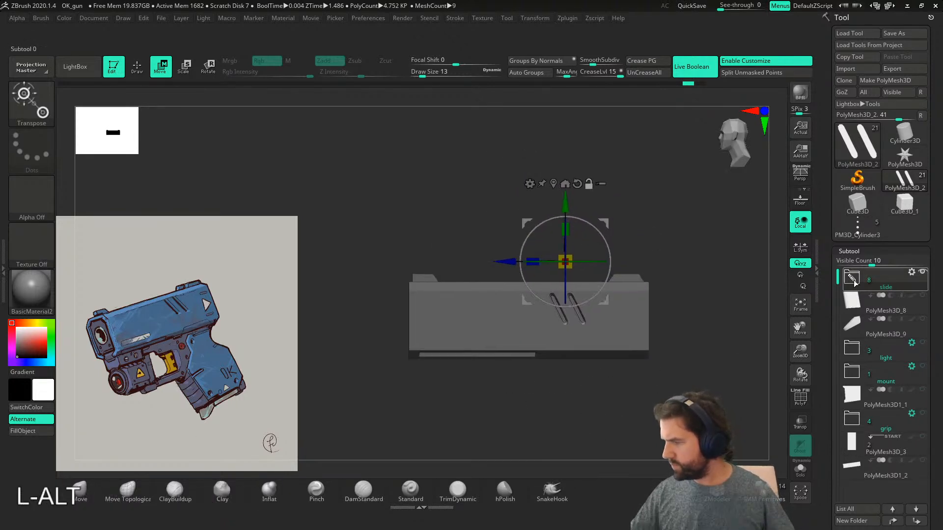
- Expand the slide folder and examine its base block PolyMesh3D_3 in isolation with polyframe on
left_click(853, 279)
right_click_drag(506, 401, 527, 421)
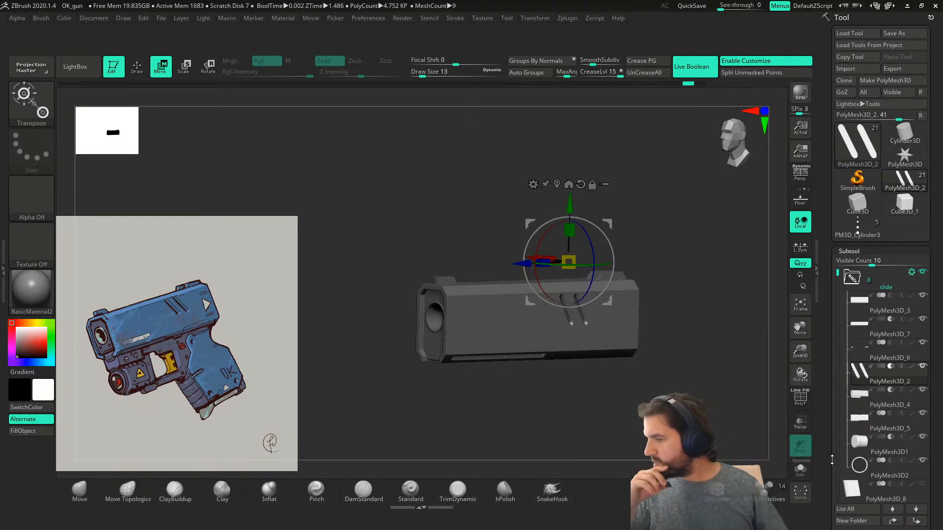
left_click(859, 300)
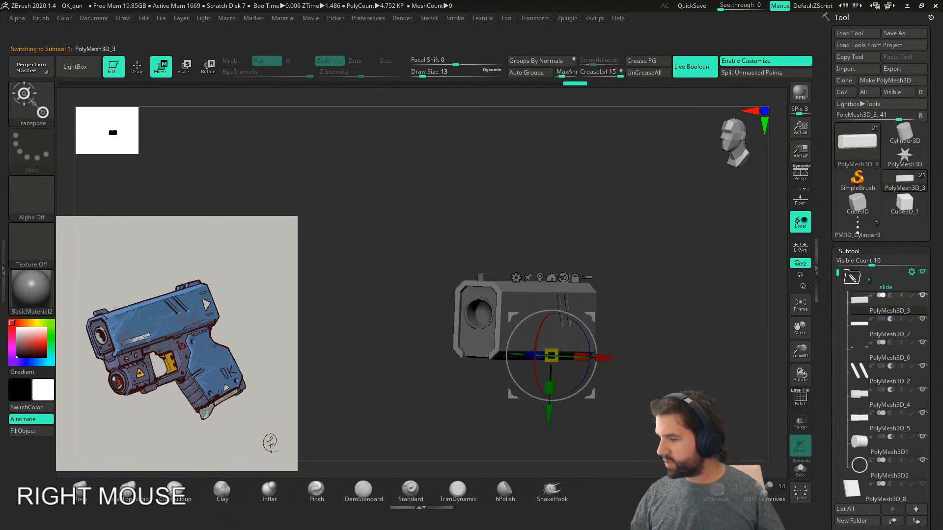
left_click(800, 471)
right_click_drag(609, 422, 628, 422)
key("shift+f")
right_click_drag(516, 415, 545, 423, "ctrl")
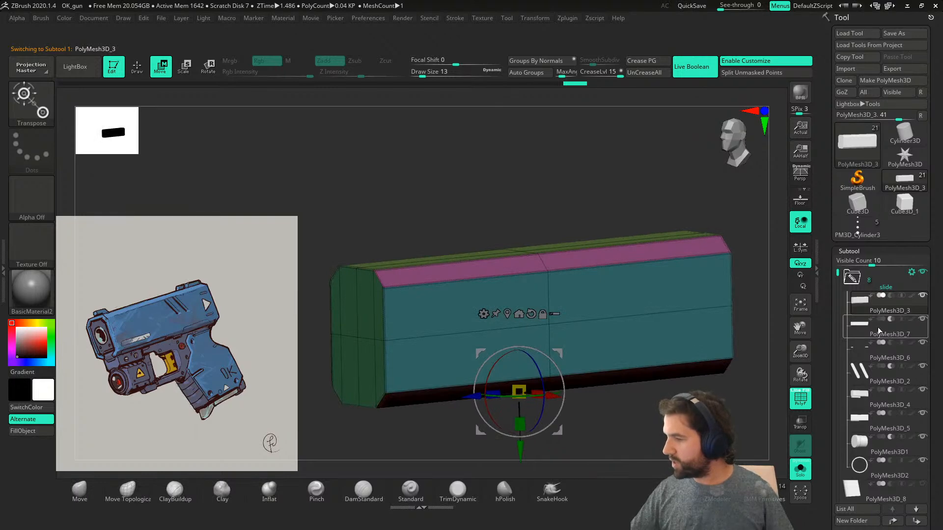
- Move the cutter PolyMesh3D_4 directly beneath the base block PolyMesh3D_3 in the slide folder
left_click(859, 326)
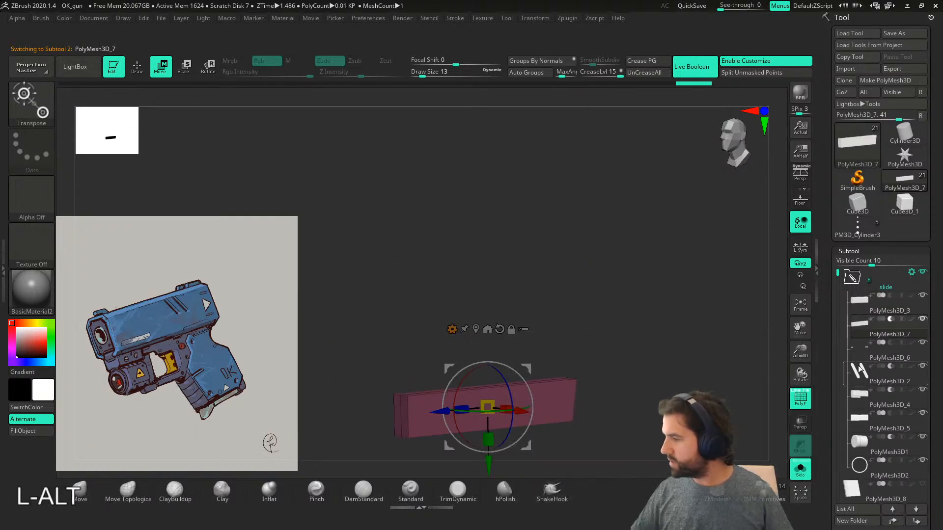
left_click(864, 399)
left_click_drag(860, 393, 859, 323)
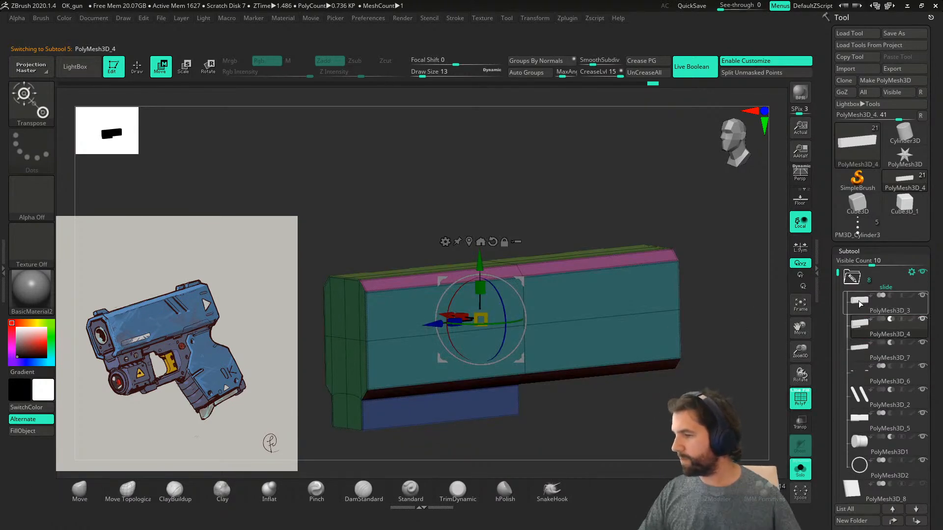
left_click(864, 324)
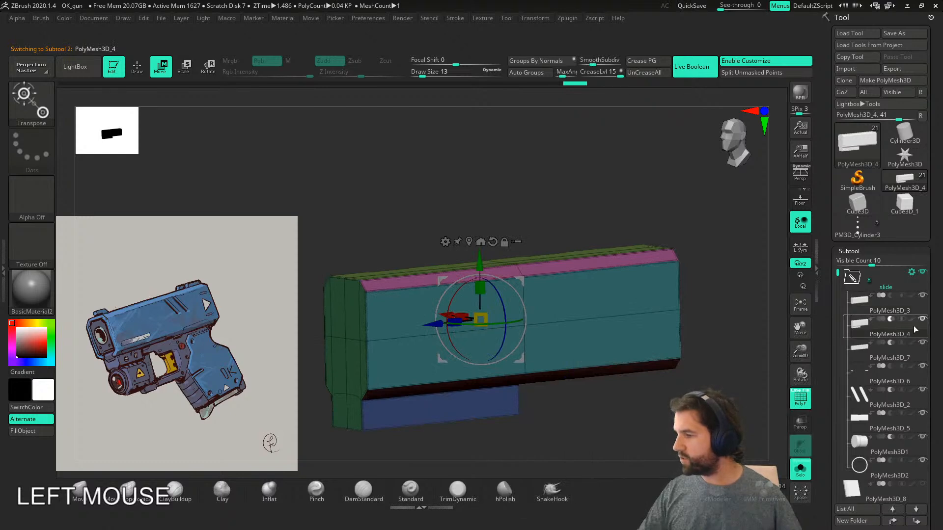
- Leave solo mode and hide the slide subtools below PolyMesh3D_4, keeping only the base block and its cutter visible
left_click(801, 468)
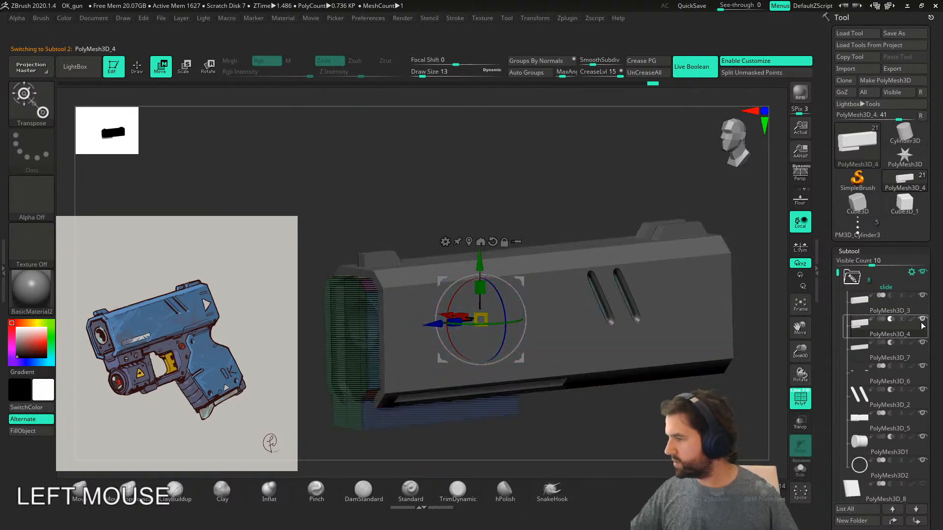
left_click_drag(924, 348, 924, 462)
mouse_move(550, 400)
right_mouse_down()
mouse_move(577, 394)
mouse_move(595, 366)
mouse_move(575, 373)
mouse_move(540, 364)
mouse_move(564, 381)
mouse_move(555, 391)
mouse_move(496, 400)
mouse_move(536, 403)
right_mouse_up()
mouse_move(862, 420)
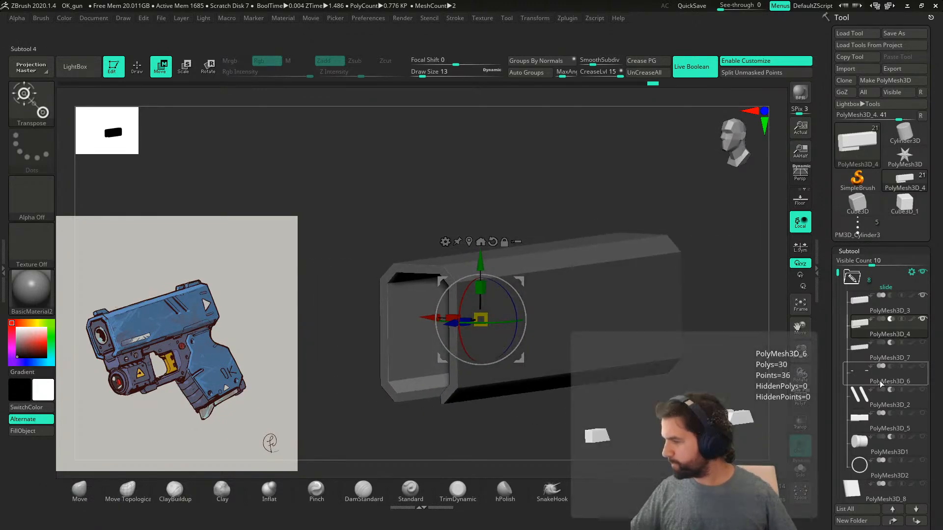
- Move the insert block PolyMesh3D_5 directly beneath PolyMesh3D_4 in the slide folder and make it visible
left_click_drag(862, 419, 859, 347)
left_click(923, 344)
right_click_drag(576, 405, 373, 299)
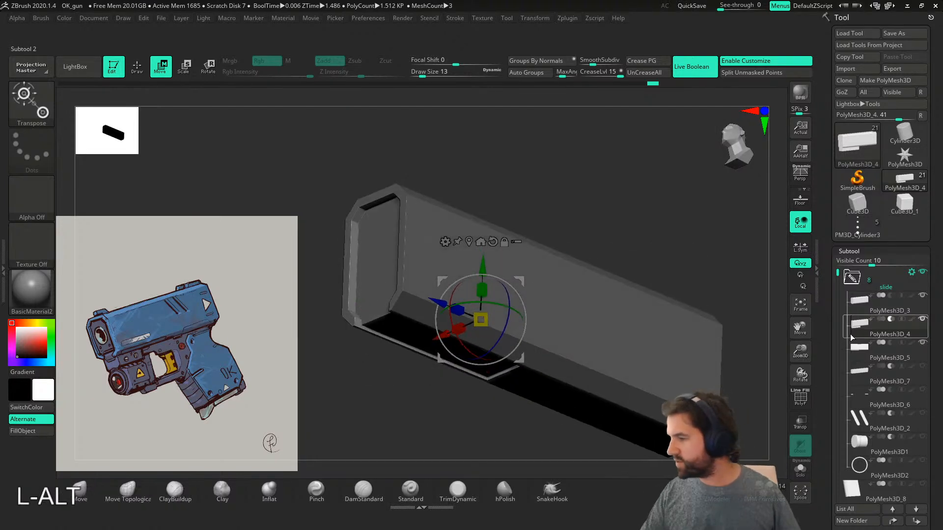
- Try shifting the insert block PolyMesh3D_5 along the slide's length, and undo the move
left_click(858, 349)
left_click(591, 320)
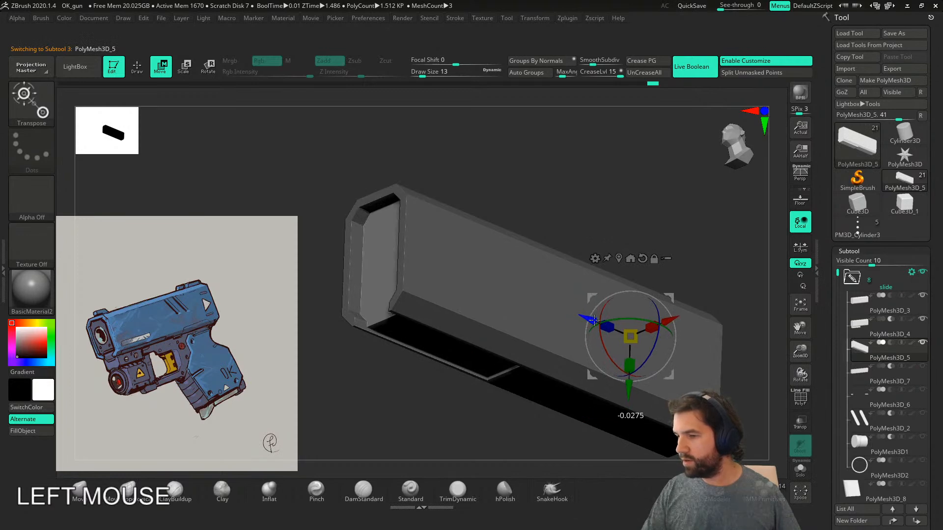
key("ctrl+z")
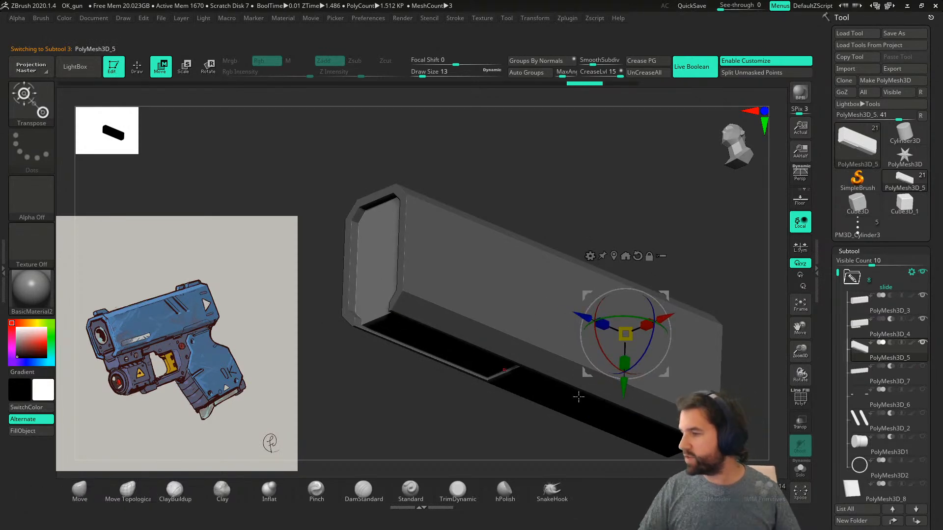
- Select the long cutter PolyMesh3D_7 and show it to reveal its groove along the slide's lower side
left_click(859, 375)
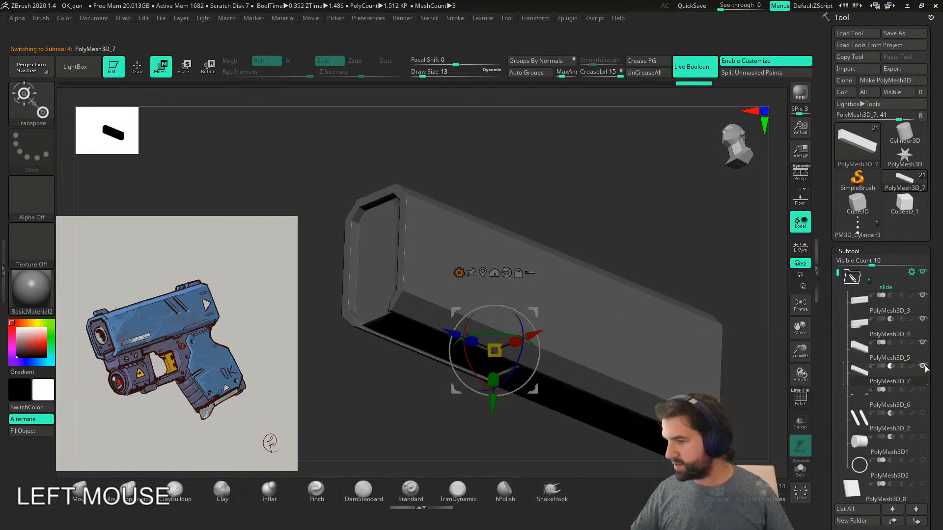
mouse_move(926, 370)
right_click_drag(554, 432, 497, 418)
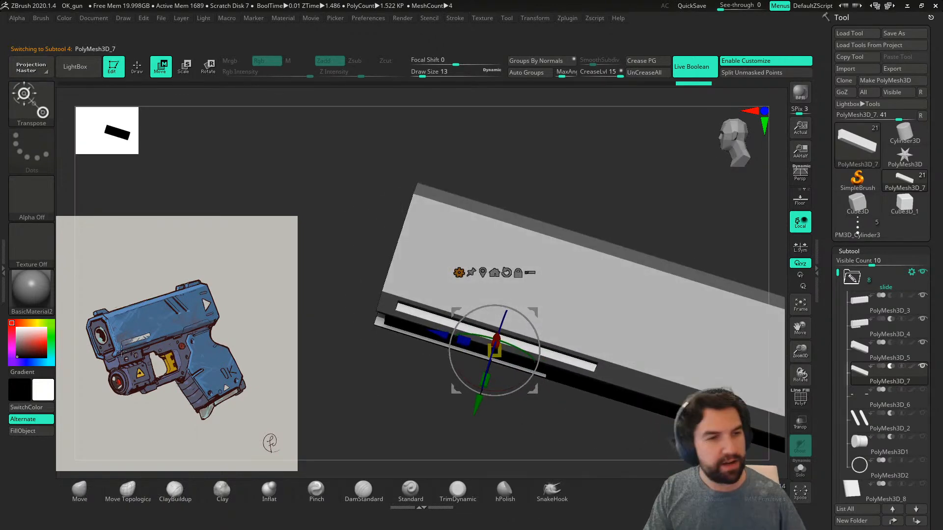
right_click_drag(526, 408, 546, 400)
- Show the sight blocks PolyMesh3D_6 and the slanted slot cutters PolyMesh3D_2 on the slide
left_click(921, 393)
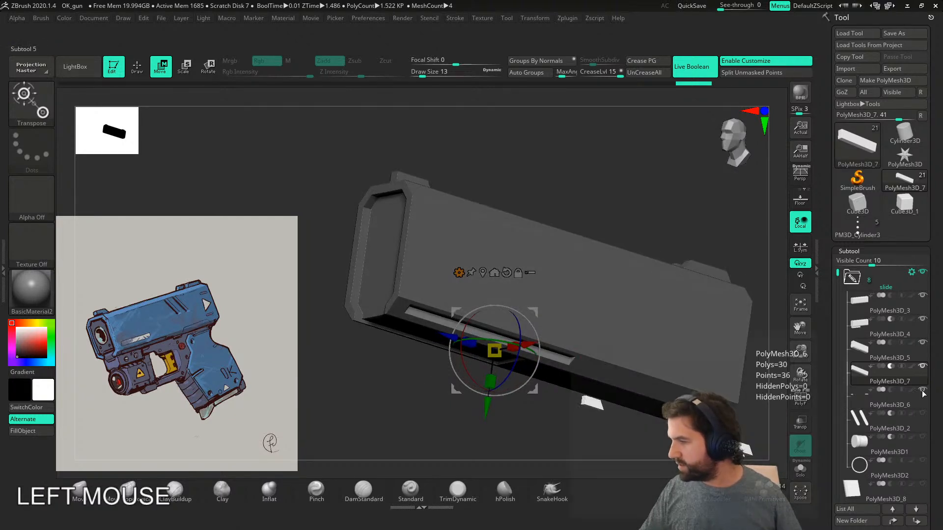
mouse_move(638, 374)
right_mouse_down()
mouse_move(614, 393)
mouse_move(634, 363)
right_mouse_up()
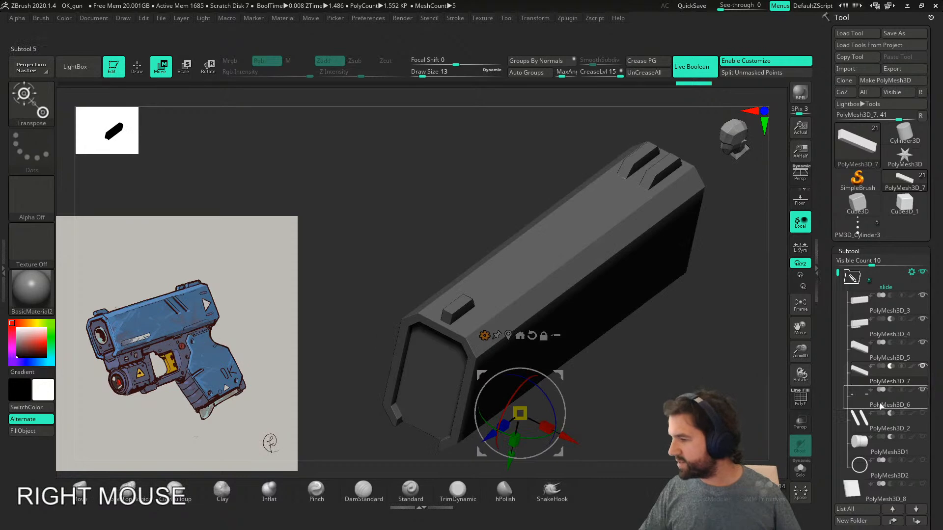
right_click_drag(742, 386, 932, 404)
left_click(921, 414)
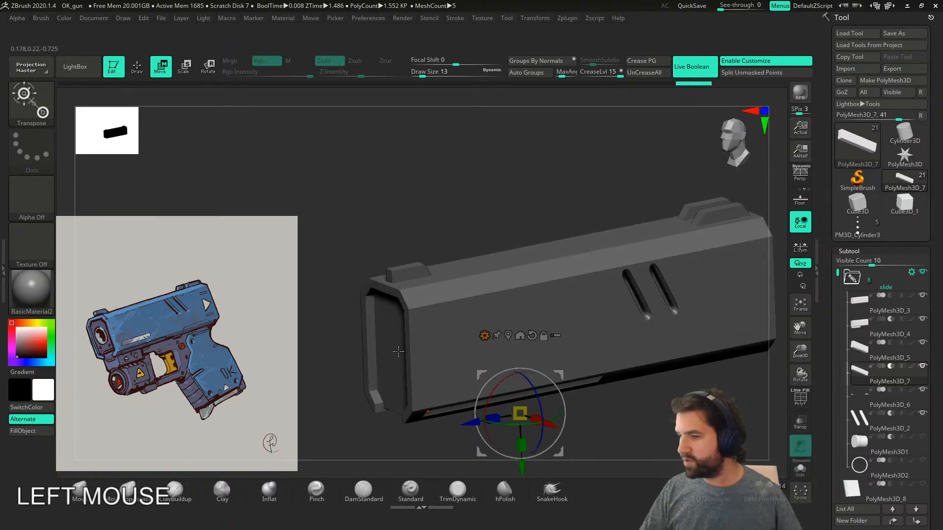
right_click_drag(688, 383, 578, 364)
right_click_drag(732, 393, 766, 403)
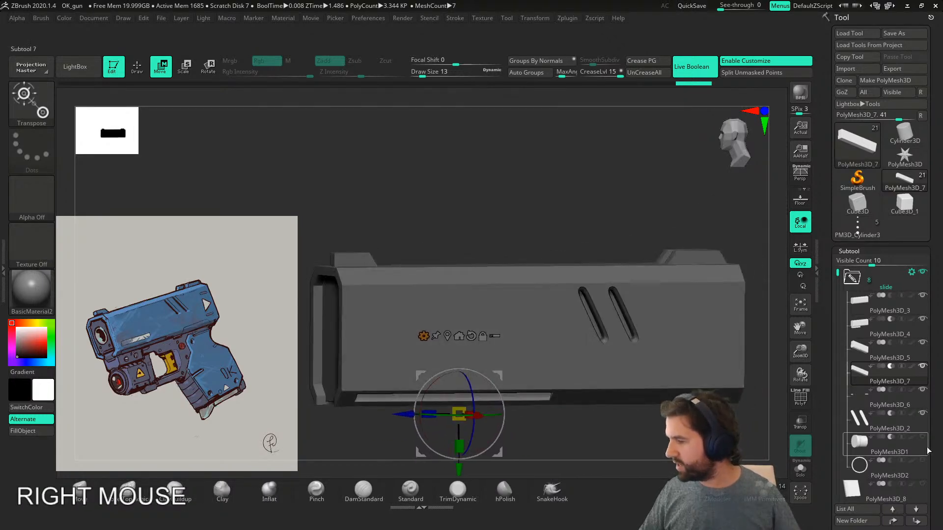
- Show the bore cutter PolyMesh3D1 and the muzzle ring PolyMesh3D2 at the front of the slide
left_click(922, 438)
right_click_drag(697, 422, 666, 418)
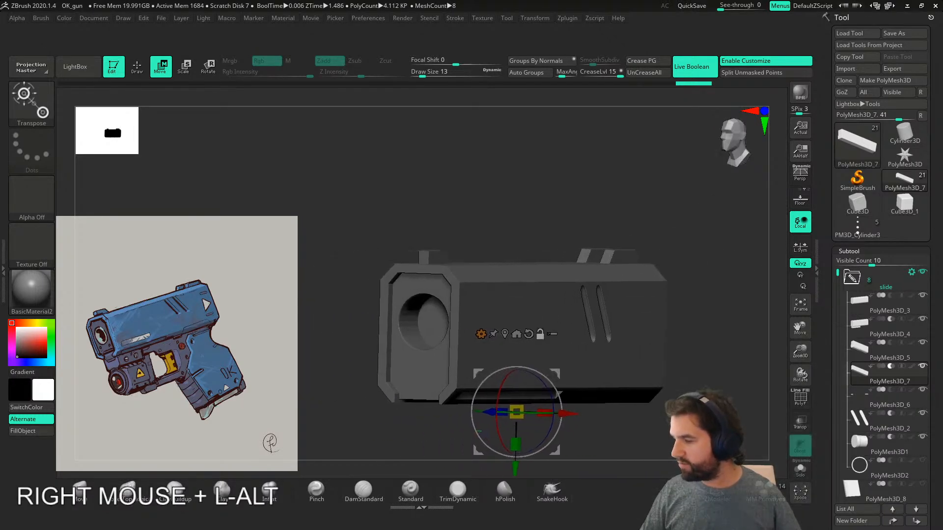
left_click(923, 437, "alt")
left_click(923, 461, "alt")
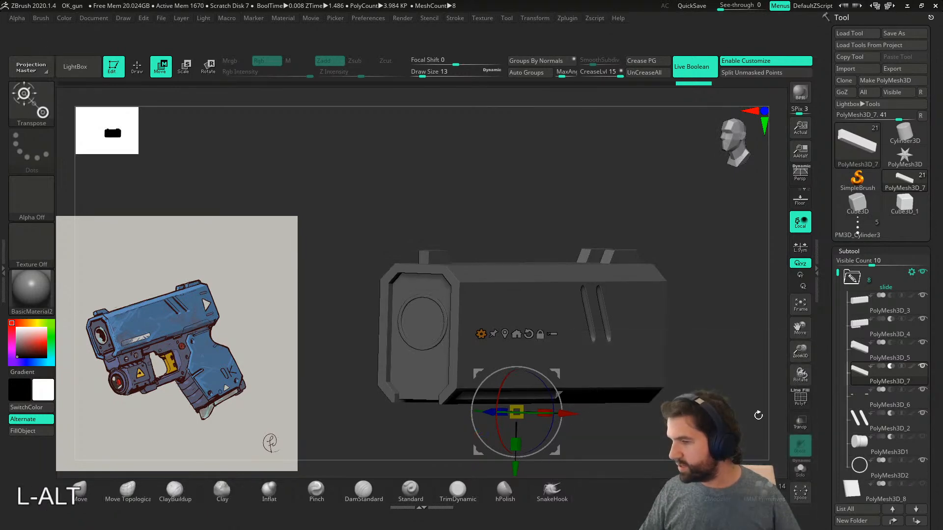
scroll(432, 346, "up", 1)
right_click_drag(431, 346, 543, 374, "alt")
left_click(923, 438)
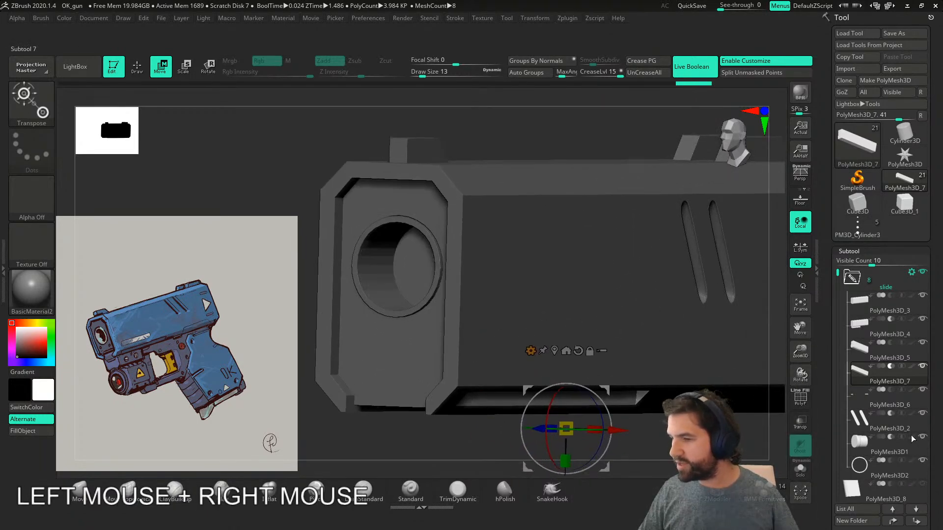
right_click_drag(461, 331, 467, 367, "alt")
- Isolate the bore cutter PolyMesh3D1 in a side view with polyframe on and its subdivision preview off
left_click(801, 471)
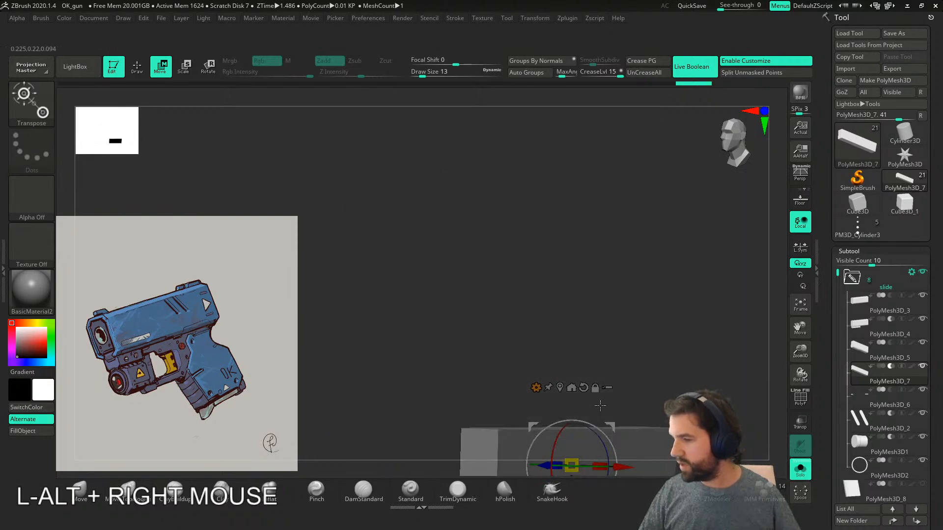
right_click_drag(781, 433, 773, 412)
left_click(860, 448)
right_click_drag(644, 408, 498, 384, "alt")
key("shift+f")
key("shift+f")
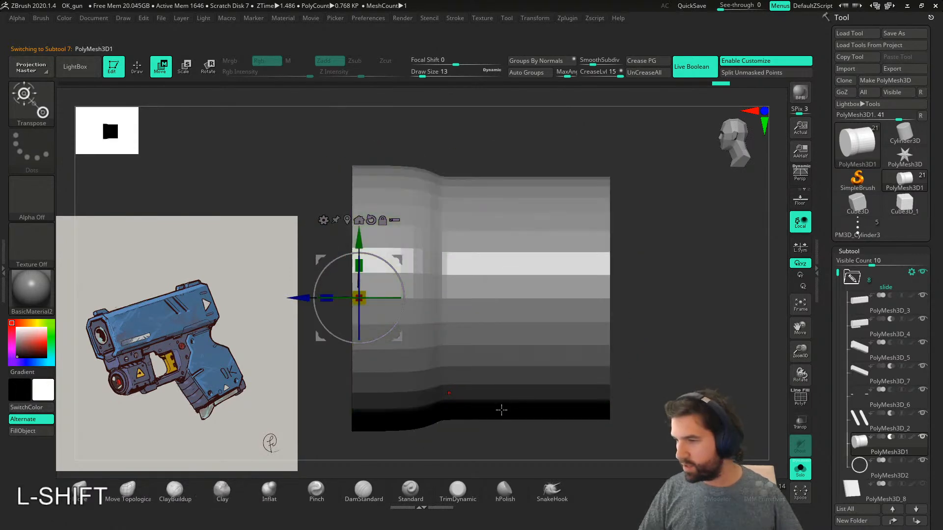
key("shift+f")
right_click_drag(502, 323, 481, 321)
- Mask the narrow sloped band between the two diameters of the bore cutter and turn it into its own polygroup
left_click(460, 410, "ctrl")
left_click_drag(456, 219, 468, 223, "ctrl")
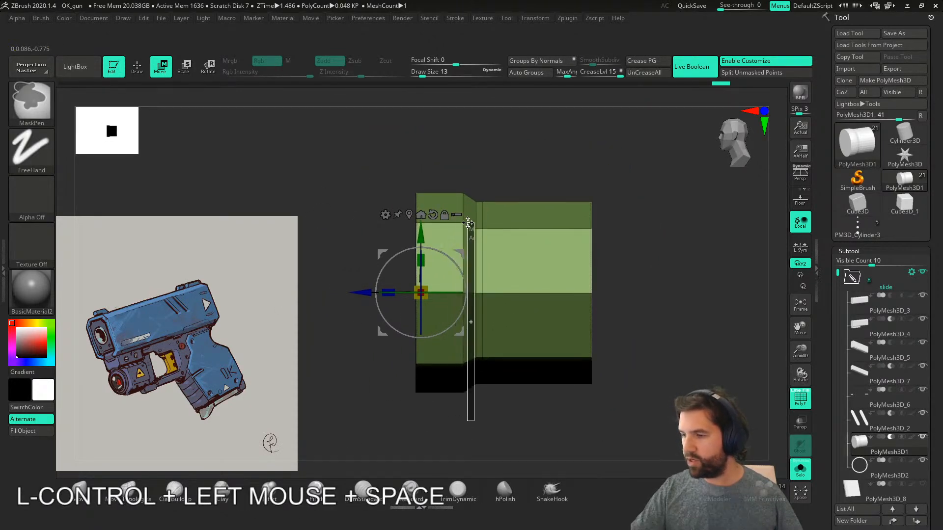
left_click_drag(452, 175, 452, 177, "ctrl")
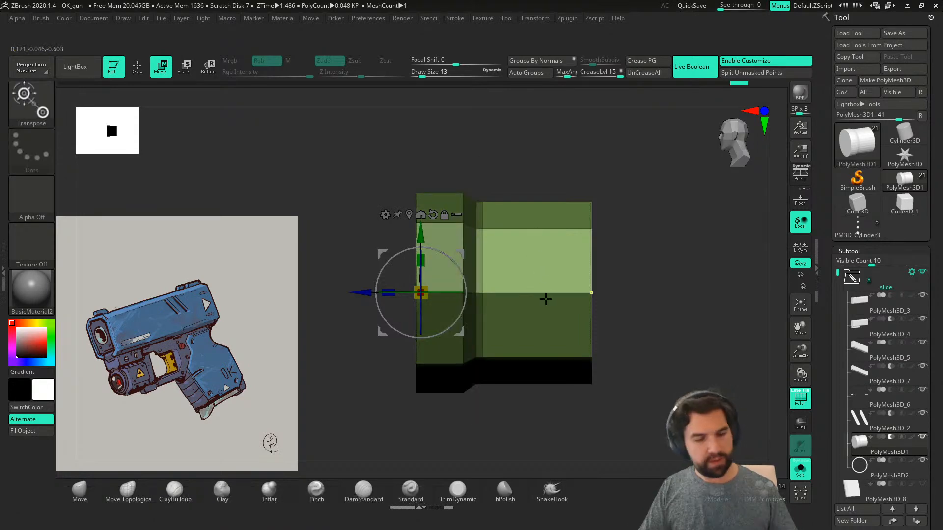
key("ctrl+w")
- Crease the bore cutter's edges along its polygroup borders and preview it with dynamic subdivision
right_click_drag(429, 321, 594, 335)
left_click(655, 63)
right_click_drag(661, 143, 621, 158)
left_click(652, 74)
right_click_drag(540, 344, 596, 364)
key("shift+d")
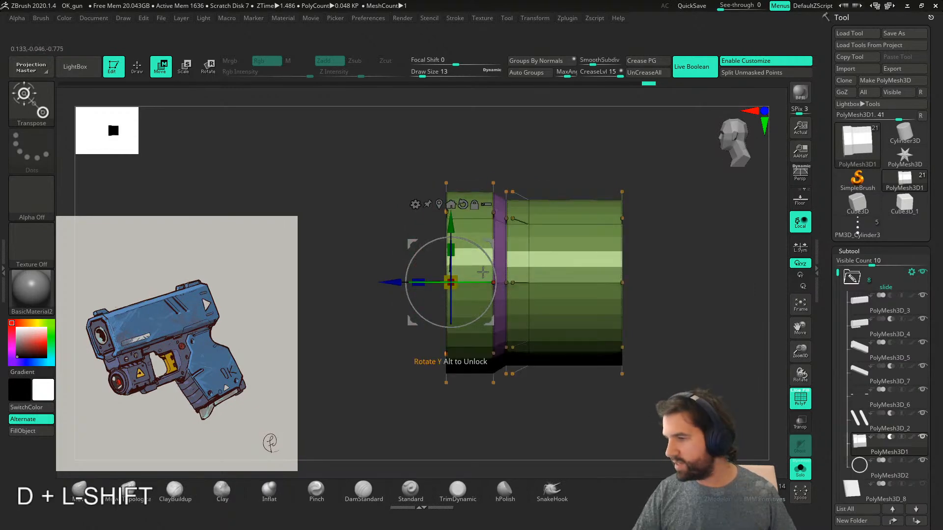
- Leave solo mode and examine the bore cut in the slide's muzzle, toggling polyframe for comparison
left_click(800, 470)
right_click_drag(573, 433, 619, 416)
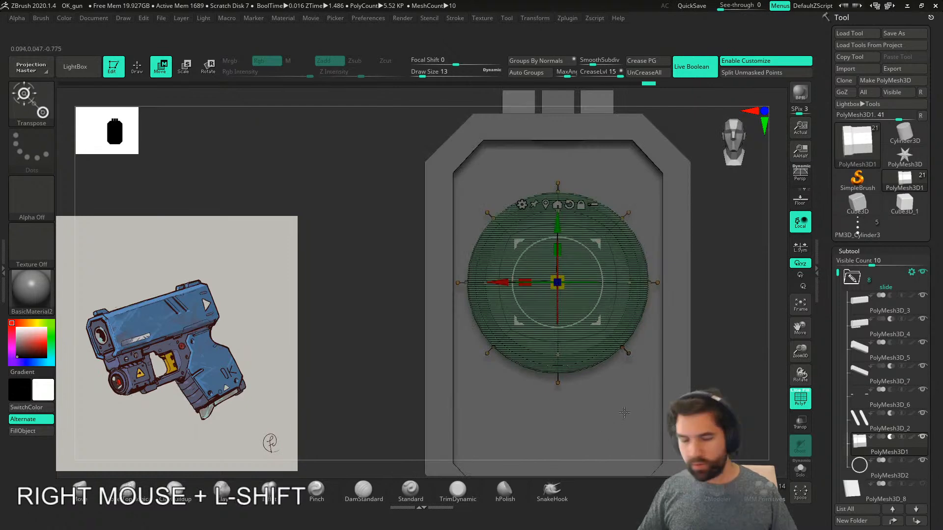
key("shift+w")
right_click_drag(674, 349, 566, 357)
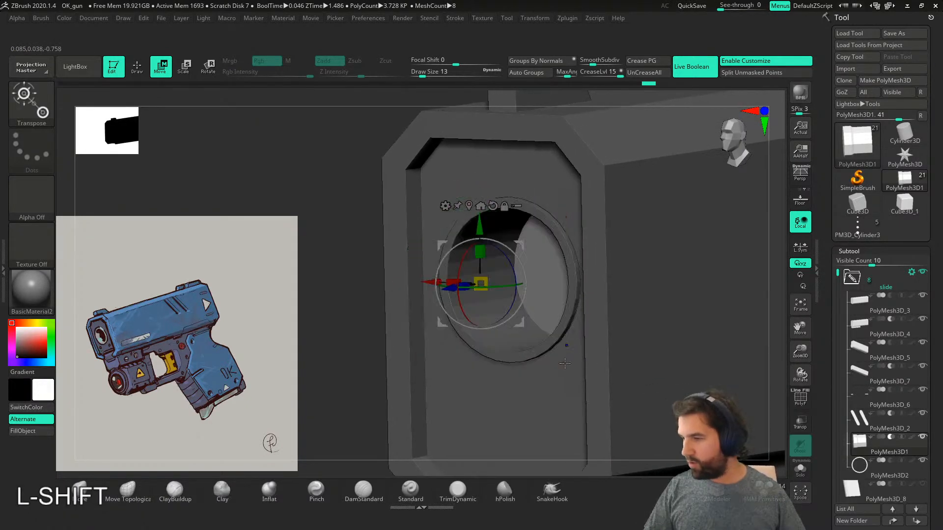
right_click_drag(432, 322, 442, 369, "alt")
key("shift+f")
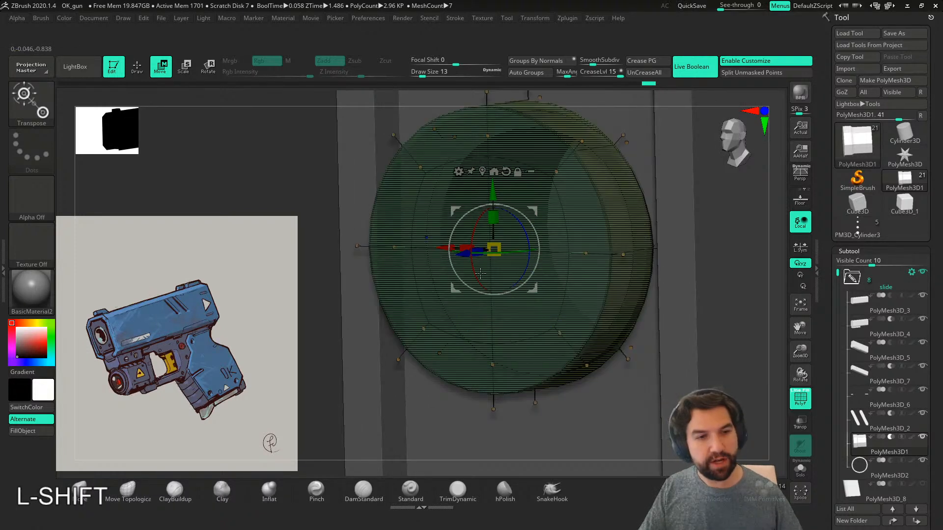
key("shift+f")
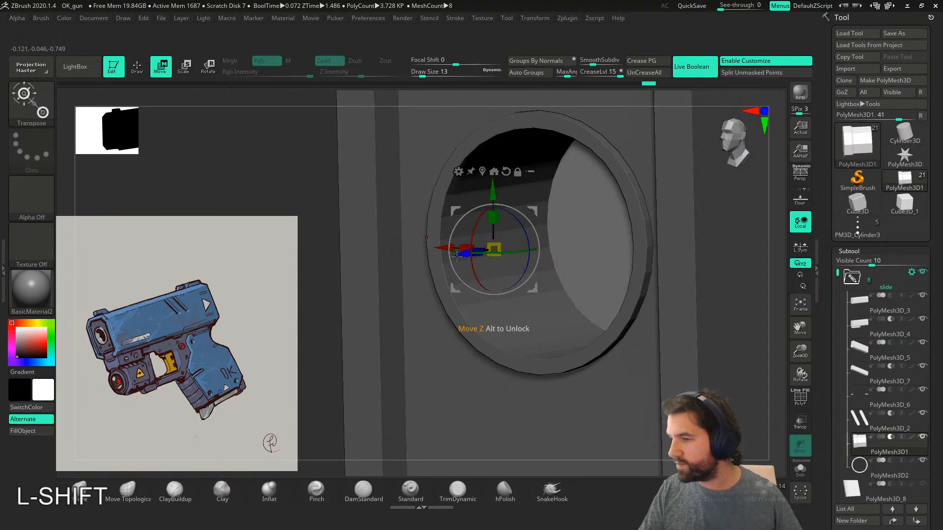
- Slide the bore cutter PolyMesh3D1 slightly along the barrel axis to adjust how its stepped edge cuts the muzzle
left_click_drag(459, 257, 463, 254)
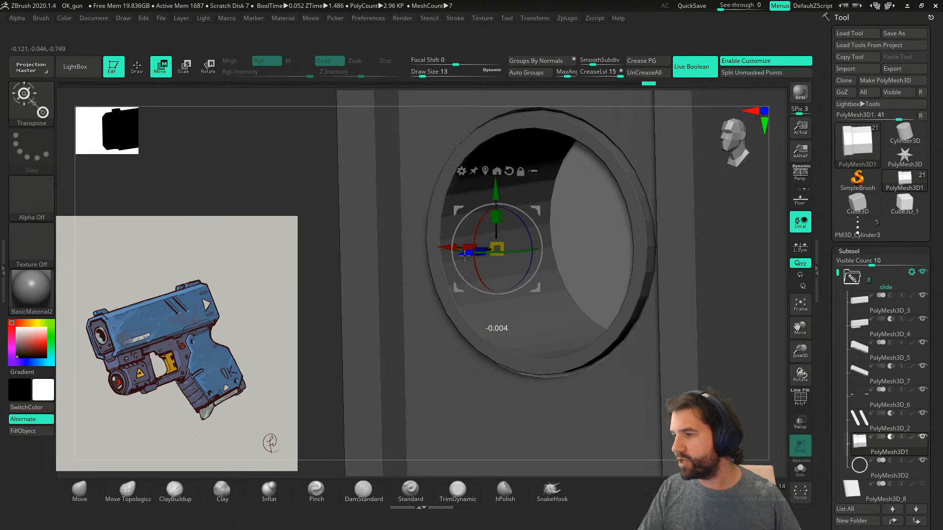
right_click_drag(481, 270, 617, 285)
key("shift+f")
left_click_drag(647, 175, 654, 170)
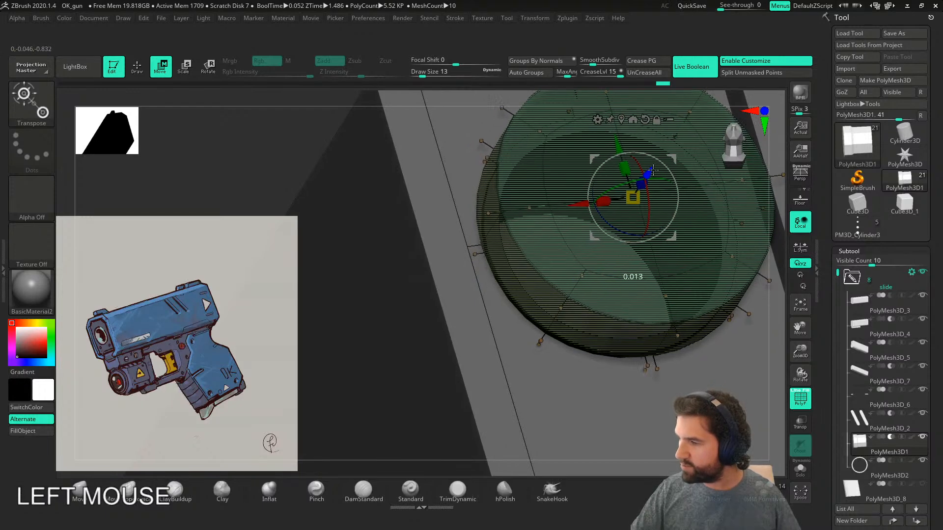
key("shift+f")
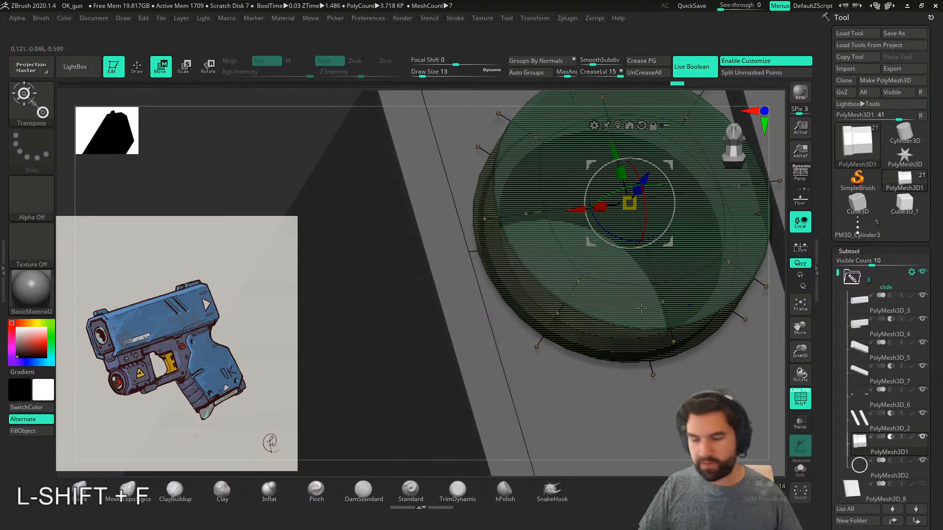
right_click_drag(654, 290, 579, 373)
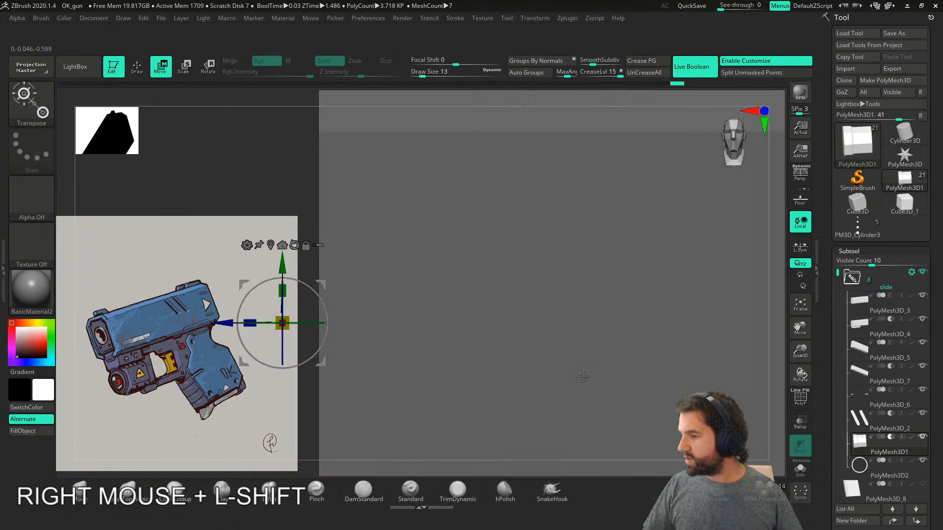
- Move PolyMesh3D1 below the ring PolyMesh3D2 in the slide folder and put it back above the ring
mouse_move(866, 465)
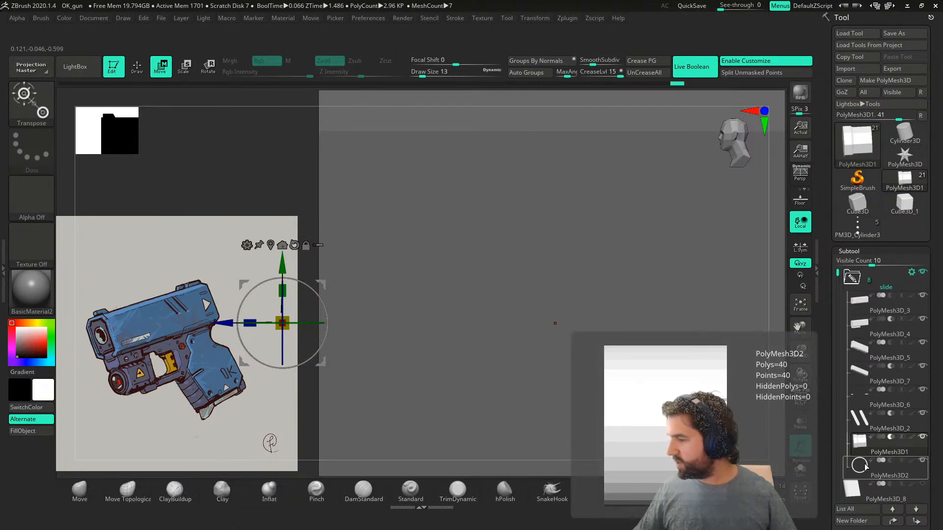
right_click_drag(378, 320, 540, 339)
right_click_drag(437, 382, 471, 384, "alt")
left_click_drag(889, 443, 889, 468)
right_click_drag(396, 374, 497, 373, "alt")
left_click(868, 475)
left_click_drag(868, 477, 868, 453)
right_click_drag(565, 379, 479, 393)
- Collapse and hide the slide folder, and select the block PolyMesh3D_8 to view it alone with polyframe on
left_click(852, 289)
left_click(923, 272)
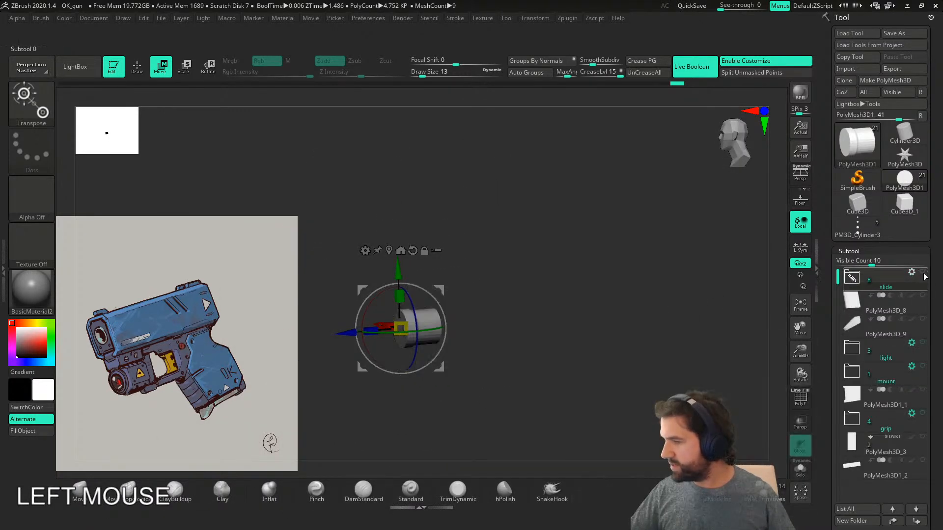
left_click(879, 302)
left_click_drag(698, 374, 730, 344)
right_click_drag(730, 343, 770, 396, "alt")
key("shift+f")
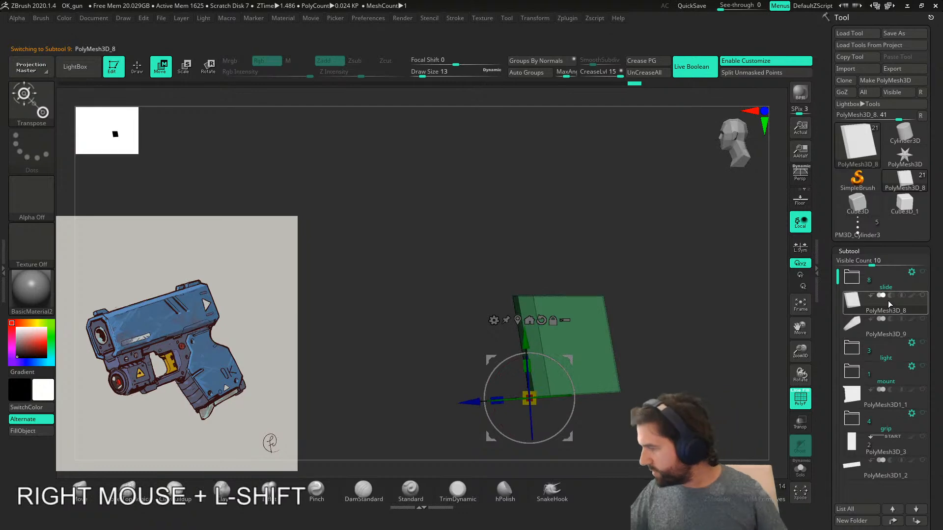
- Put the loose subtools PolyMesh3D_8 and PolyMesh3D_9 into the grip folder
left_click_drag(852, 302, 872, 420)
left_click_drag(851, 302, 879, 403)
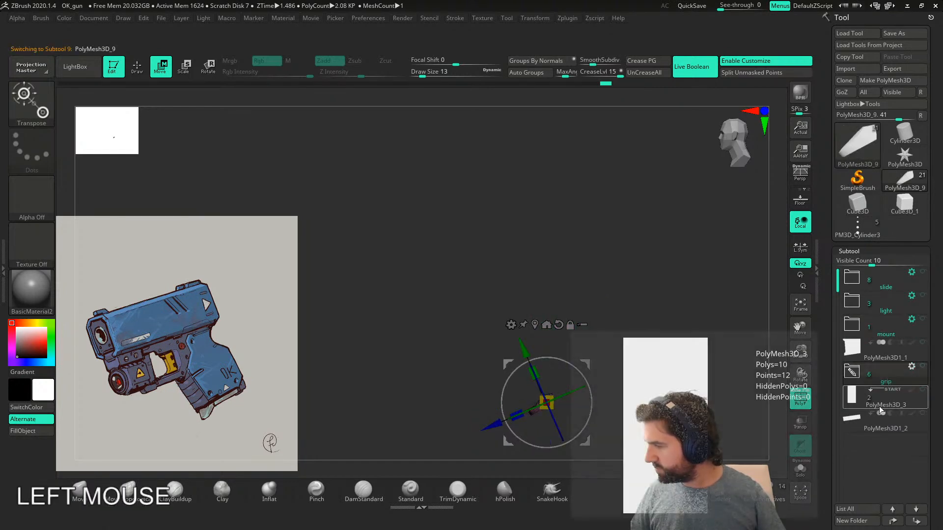
- Select PolyMesh3D_3, show the slide, light and mount folders and the loose subtools, and leave solo mode
left_click(856, 396)
right_click_drag(611, 404, 657, 479, "alt")
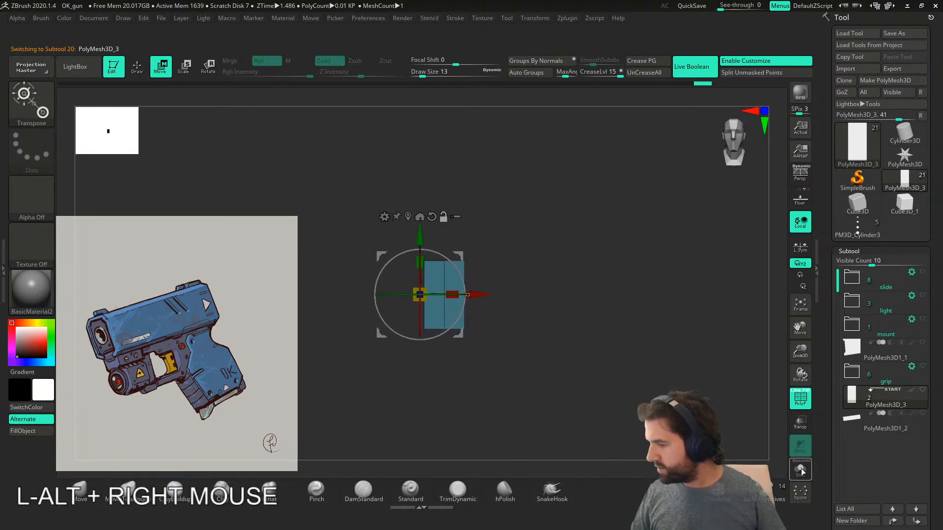
left_click(923, 343)
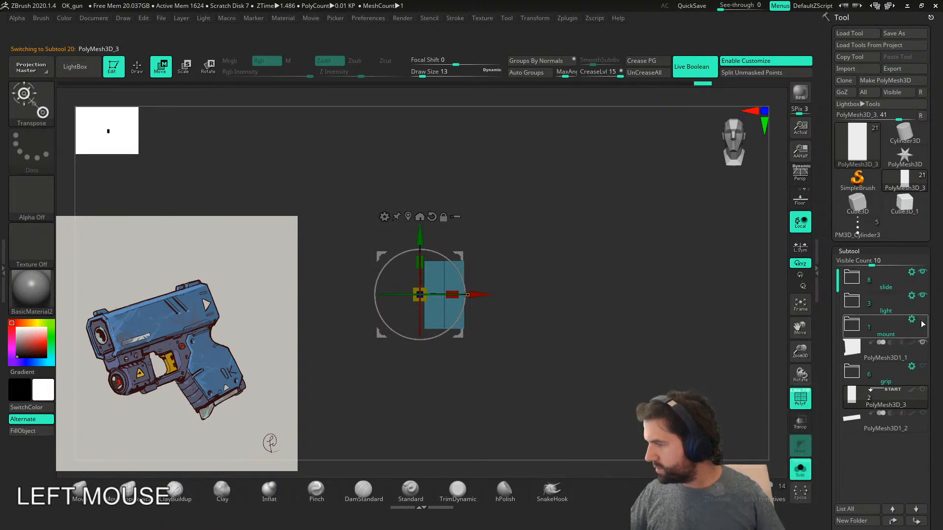
left_click(923, 390)
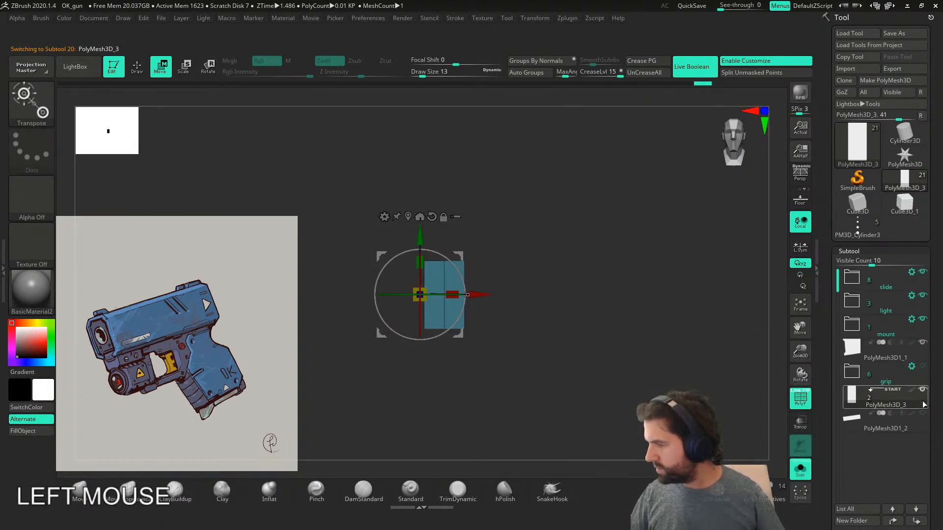
left_click(797, 471)
right_click_drag(579, 250, 486, 230, "shift")
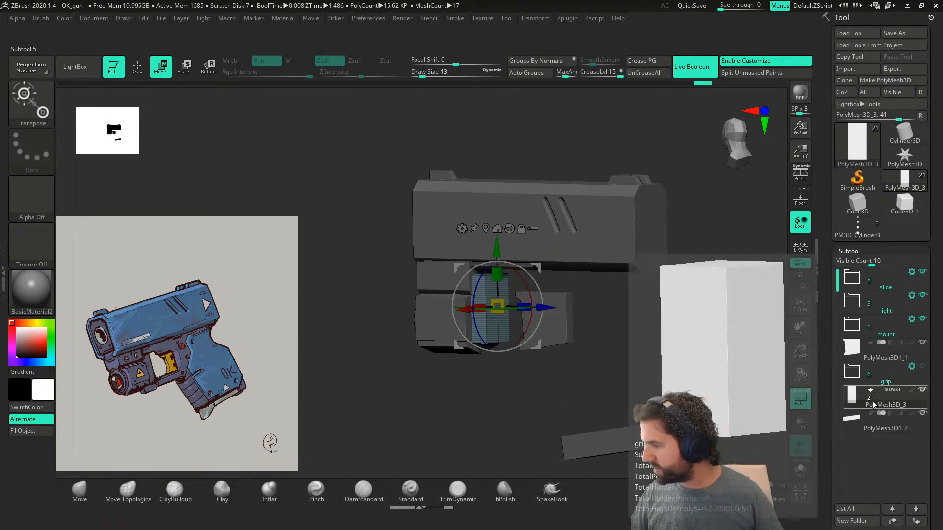
- Select the loose subtools PolyMesh3D1_2 and PolyMesh3D1_1 in turn to identify their places on the pistol
left_click(853, 421)
right_click_drag(678, 354, 682, 324)
right_click_drag(683, 325, 682, 343)
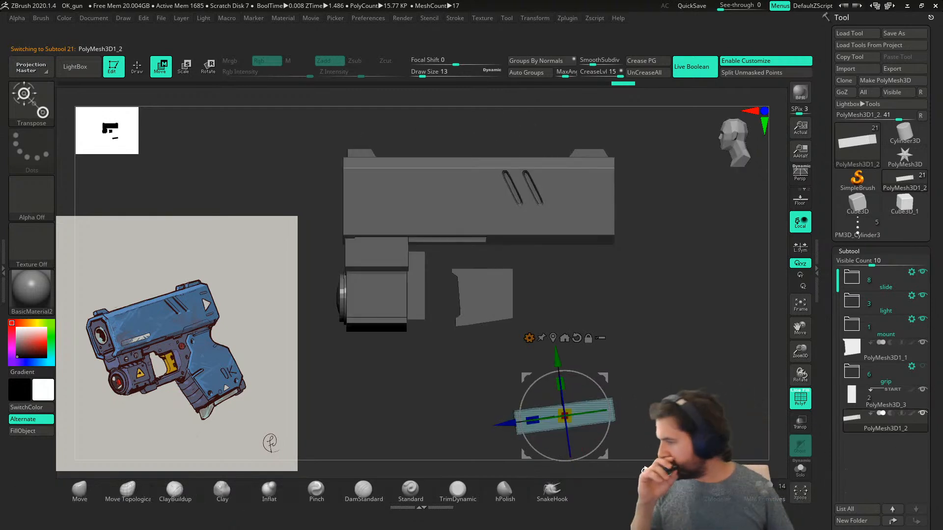
left_click(853, 349)
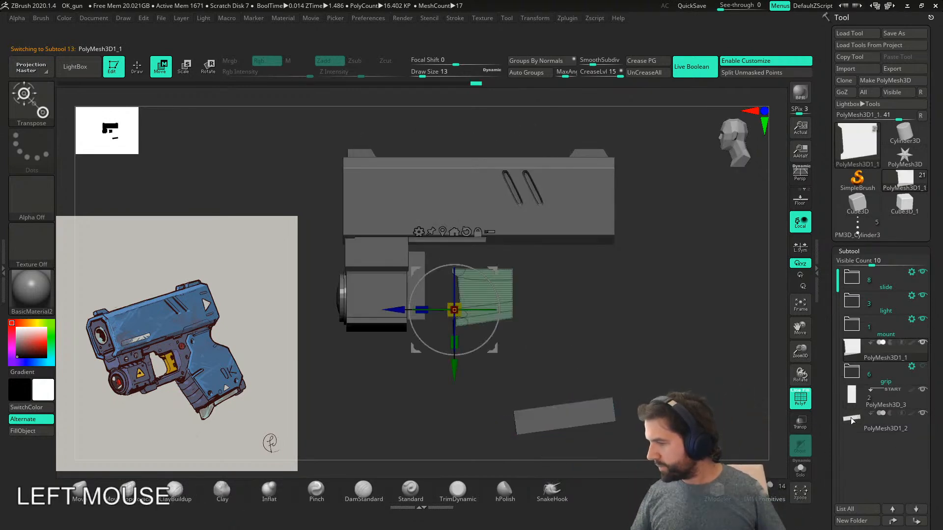
- Expand the grip folder and select its subtools PolyMesh3D_8 and PolyMesh3D_10 in turn to identify them
left_click_drag(876, 357, 850, 383)
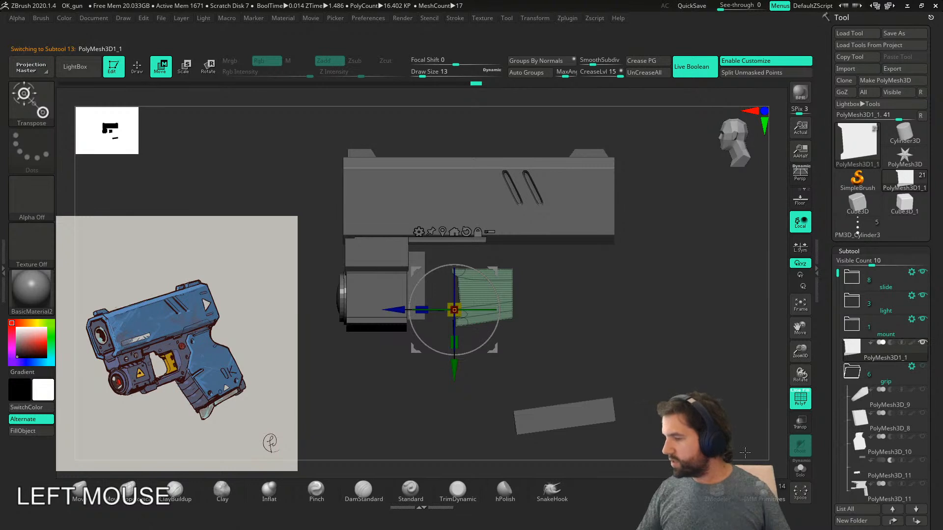
left_click_drag(837, 479, 844, 487)
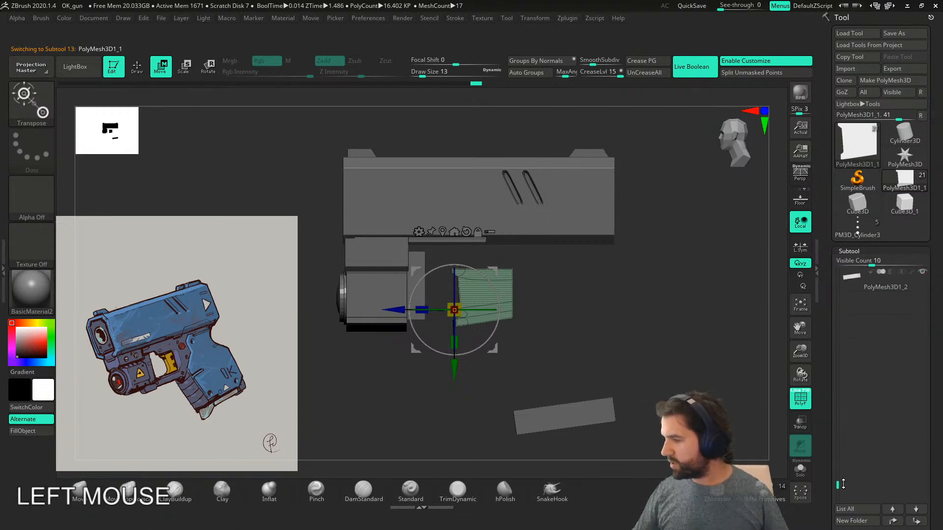
left_click_drag(837, 407, 863, 320)
left_click(860, 349)
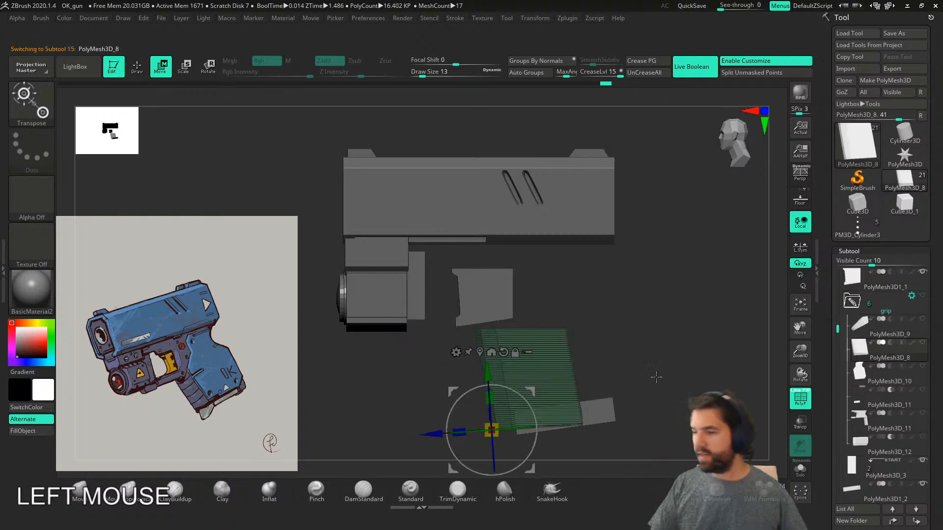
right_click_drag(601, 375, 622, 382)
right_click_drag(622, 382, 582, 379, "alt")
left_click(860, 376)
mouse_move(648, 367)
right_mouse_down()
mouse_move(585, 344)
mouse_move(655, 371)
right_mouse_up()
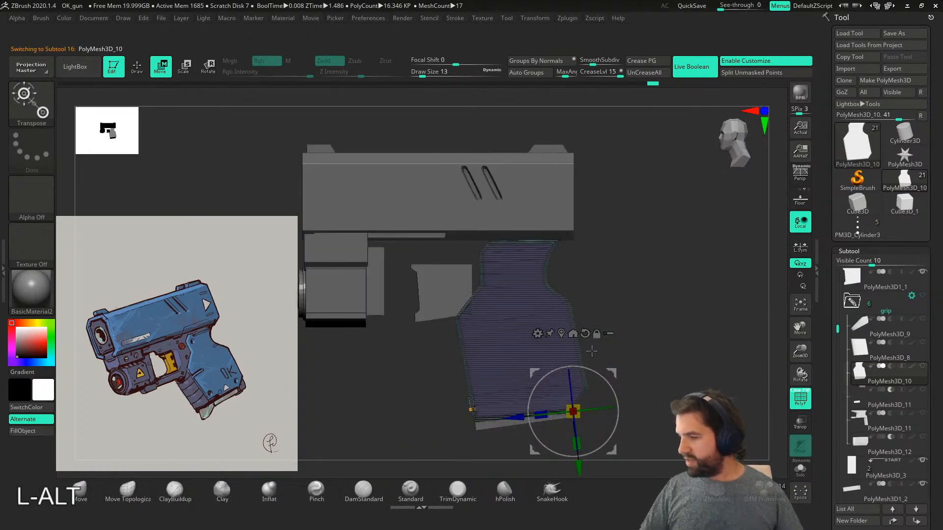
- View PolyMesh3D_10 alone in solo mode, make the grip folder visible, and leave solo mode
key("shift+f")
key("shift+f")
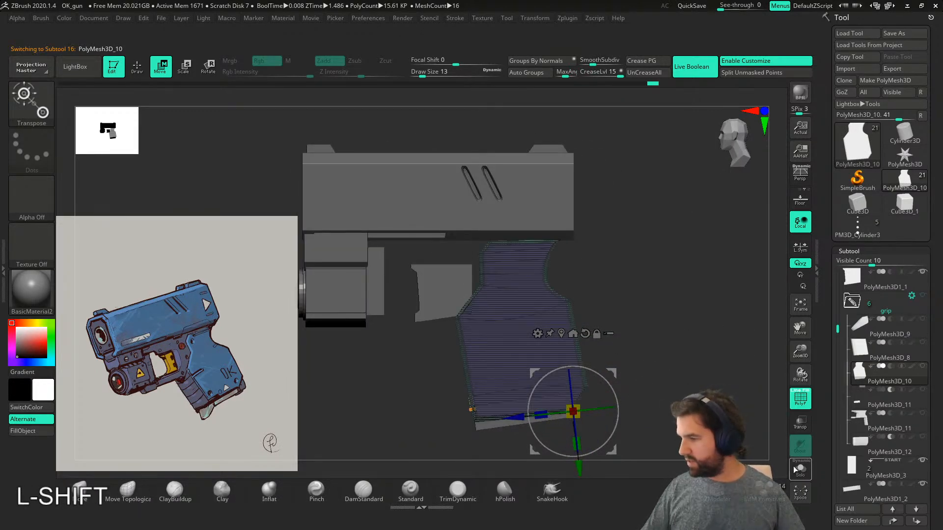
left_click(799, 469)
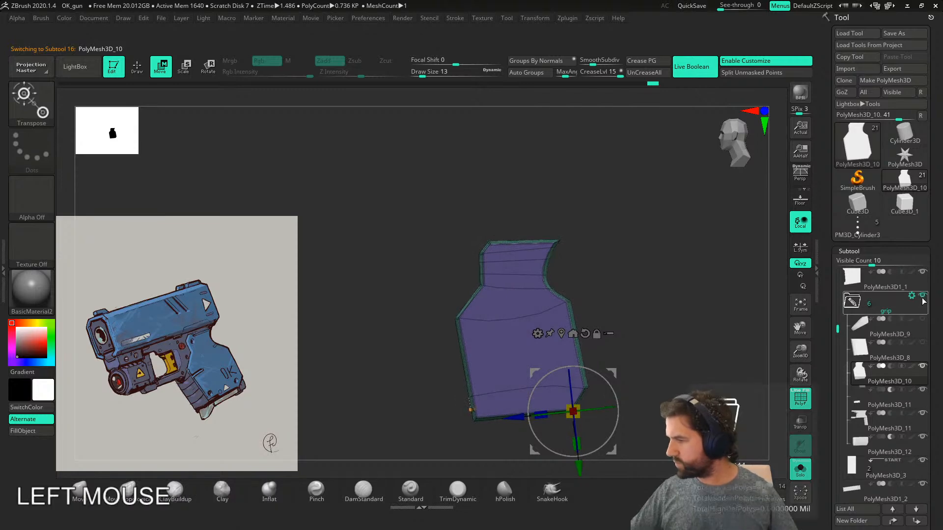
left_click(799, 469)
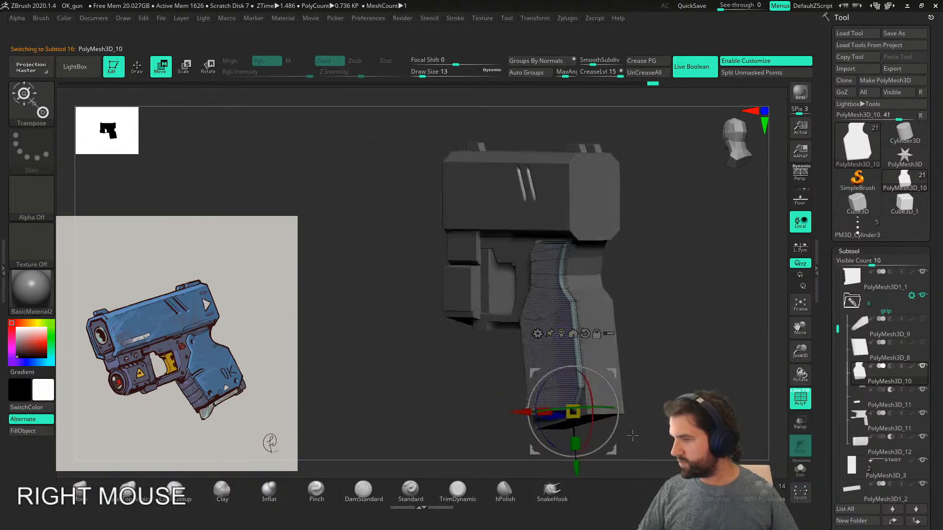
right_click_drag(634, 434, 609, 434, "shift")
- Hide the slide, light and mount folders, and toggle the visibility of the loose subtool PolyMesh3D1_1 to check it
left_click_drag(838, 329, 845, 268)
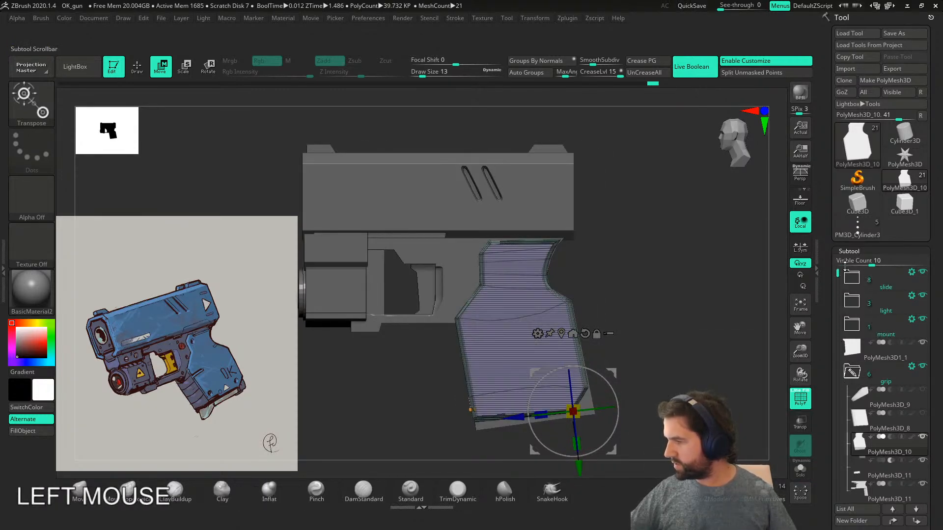
left_click(923, 272)
left_click(923, 295)
left_click(922, 319)
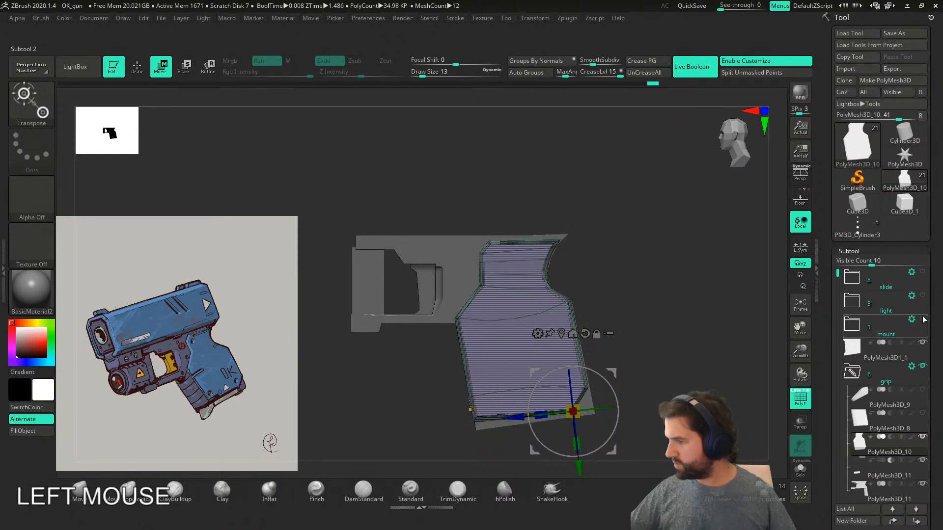
left_click(922, 343)
left_click(922, 345)
- Select the loose subtool PolyMesh3D1_1 and put it in a new folder named trigger
left_click(890, 350)
mouse_move(454, 377)
right_mouse_down()
mouse_move(506, 379)
mouse_move(457, 377)
right_mouse_up()
right_click_drag(457, 377, 457, 418, "alt")
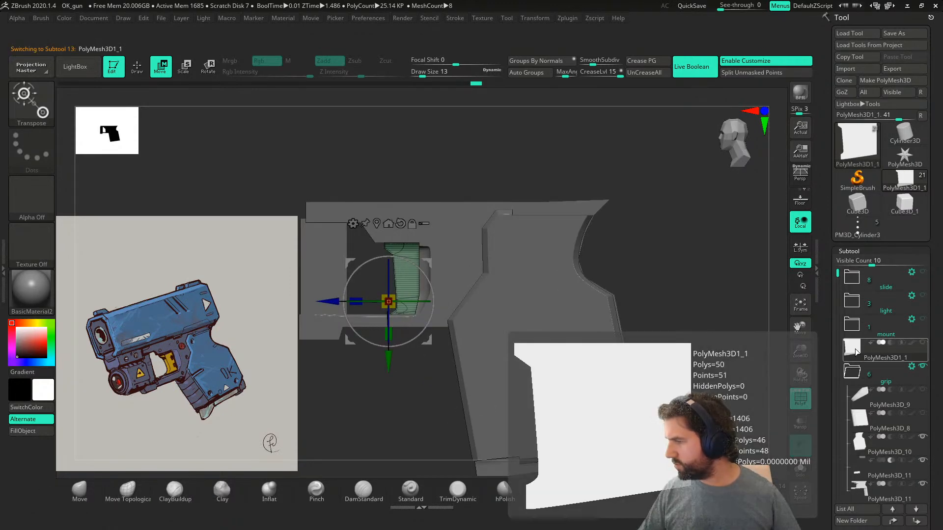
left_click(851, 521)
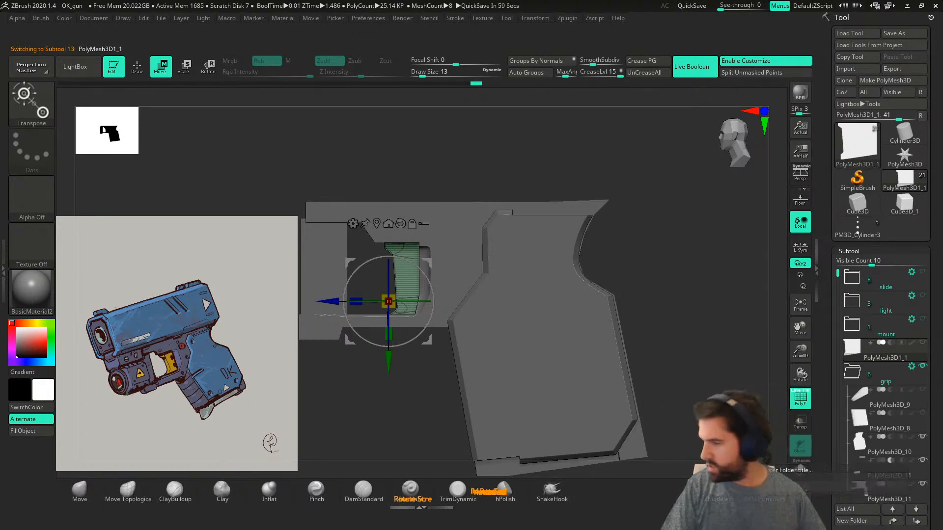
type("trigger")
key("Return")
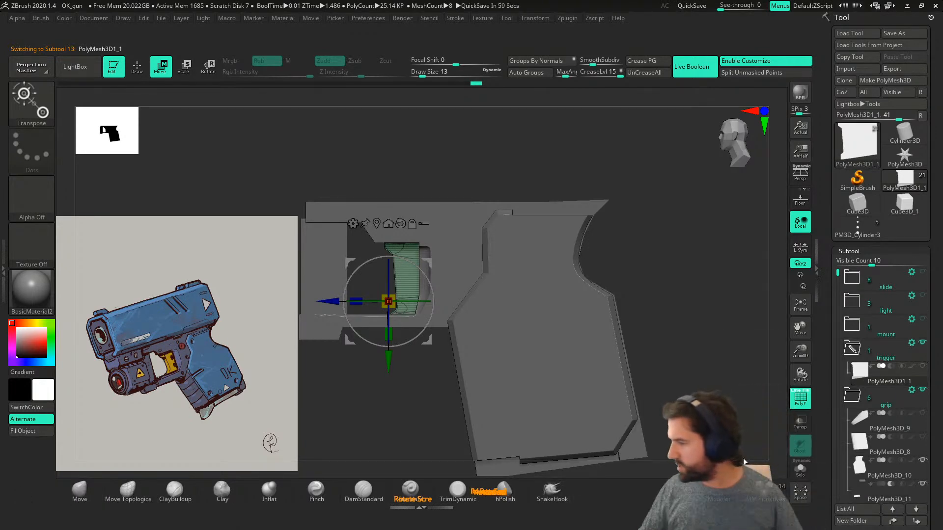
- Hide and collapse the trigger folder
left_click(922, 344)
left_click(855, 347)
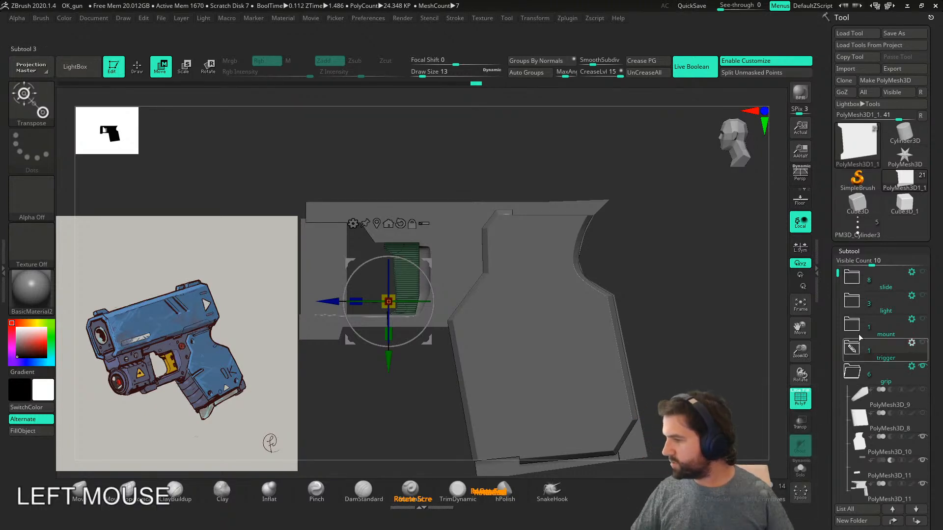
right_click_drag(385, 412, 440, 406)
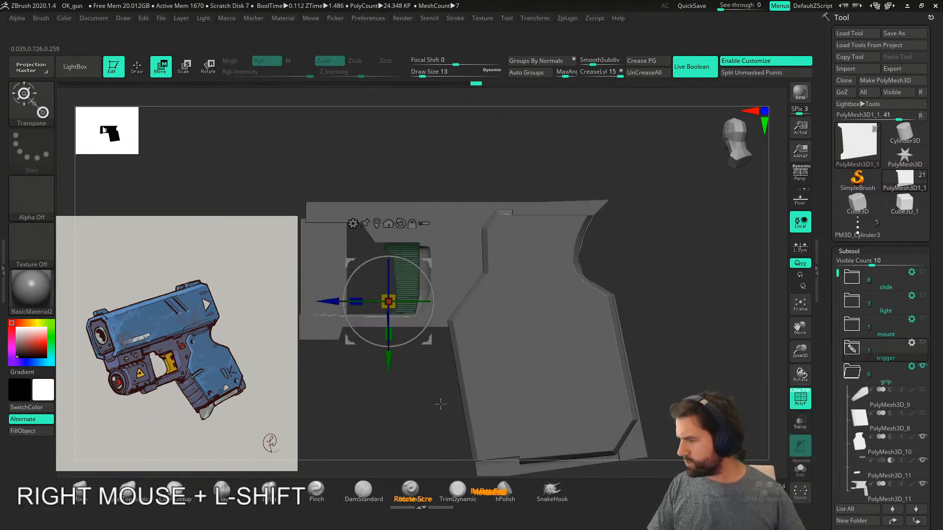
right_click_drag(440, 358, 452, 382, "alt")
- Rename the light folder as laser
left_click(883, 311)
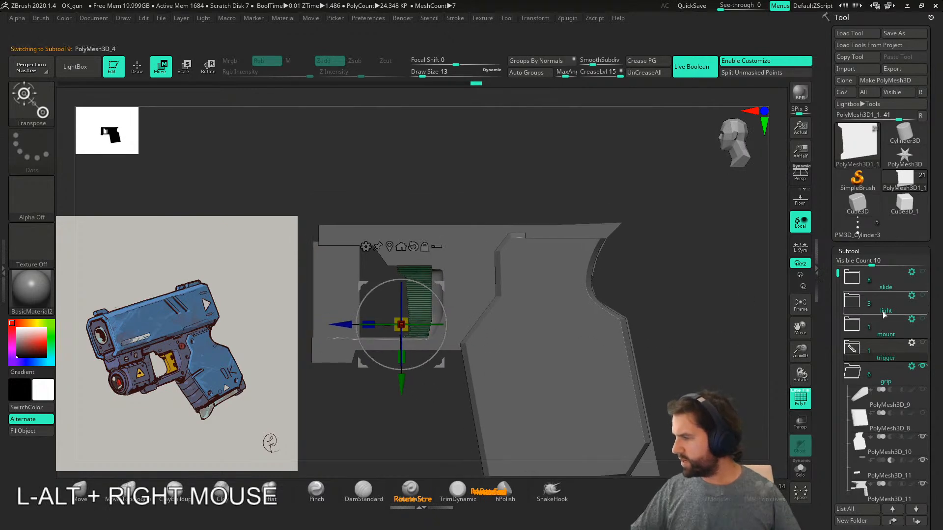
left_click(912, 297)
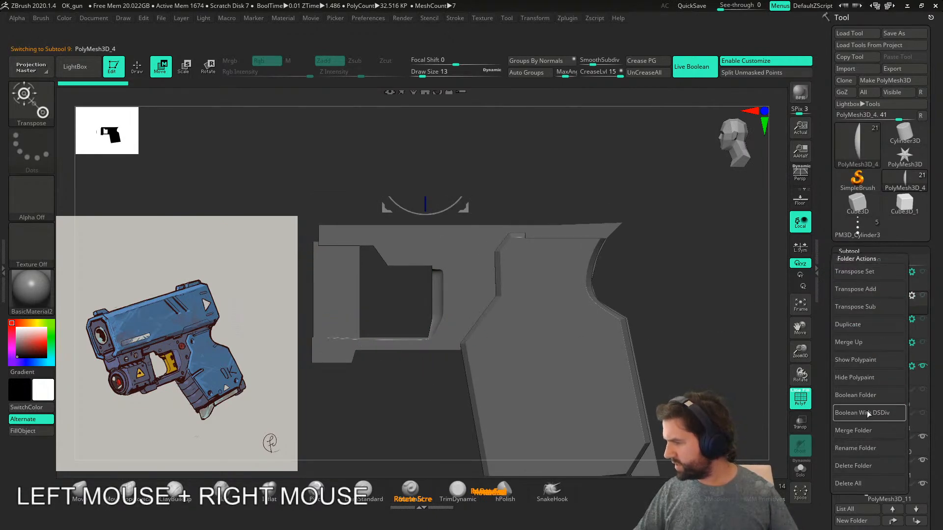
left_click(865, 447)
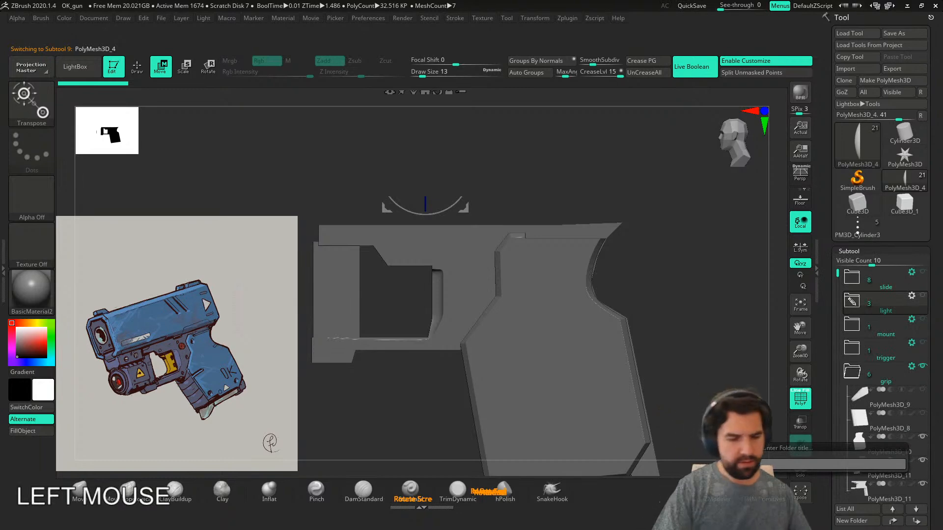
type("laser")
key("Return")
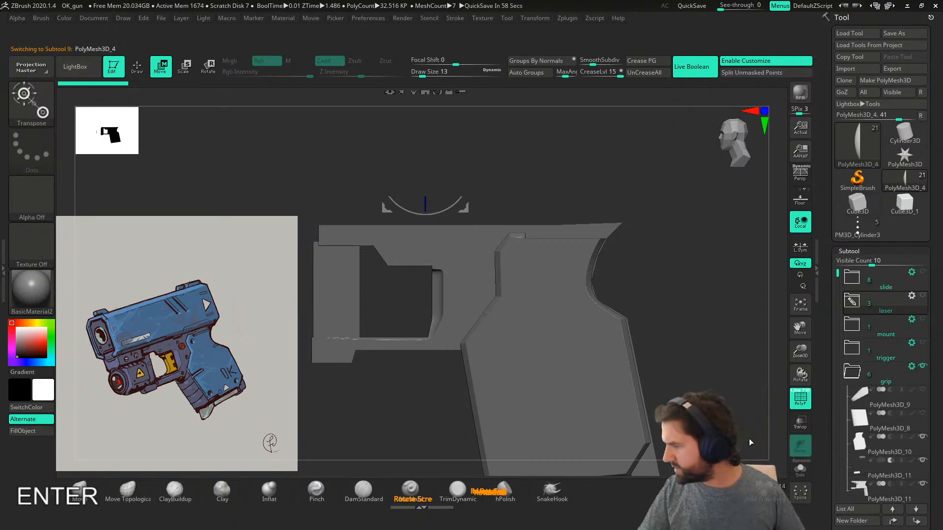
- Collapse the grip folder, select the magazine base PolyMesh3D1_2, and put it in a new folder named mag
left_click(855, 374)
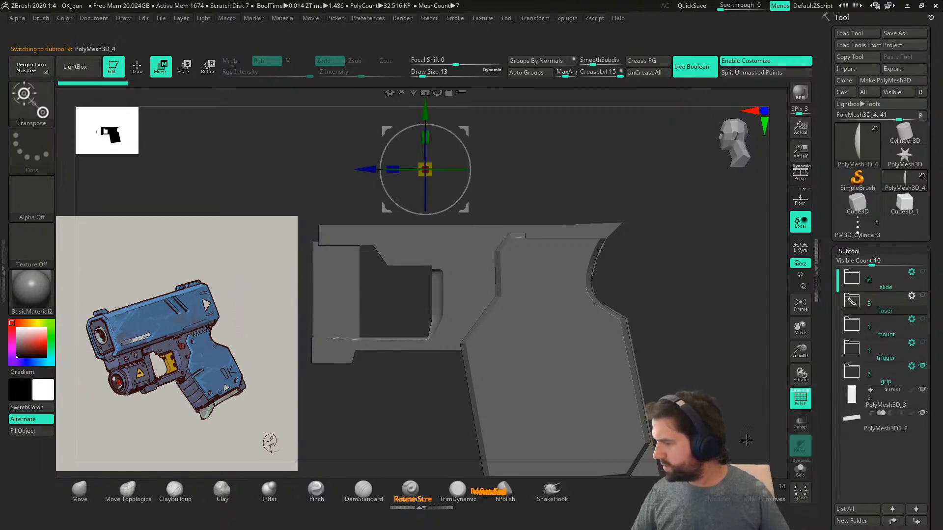
right_click_drag(767, 439, 774, 388, "alt")
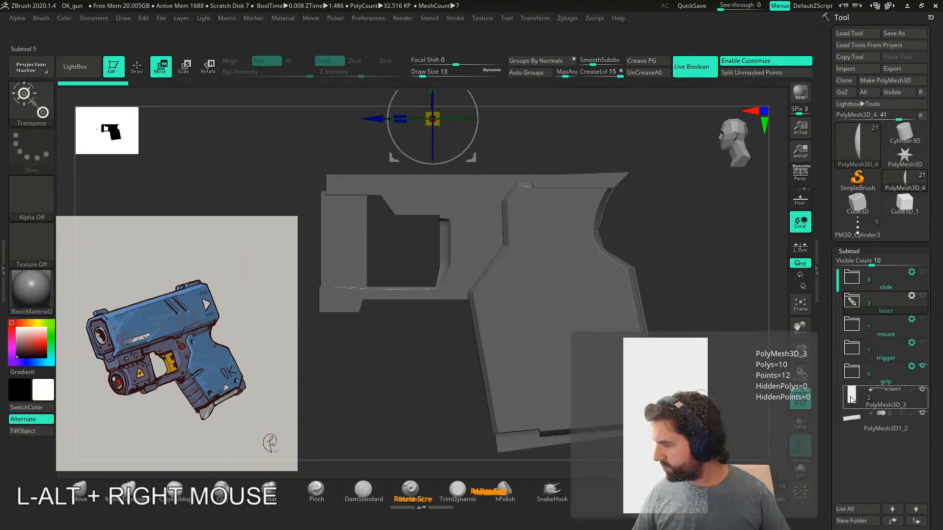
left_click(853, 402)
right_click_drag(781, 426, 776, 384, "alt")
left_click(846, 420)
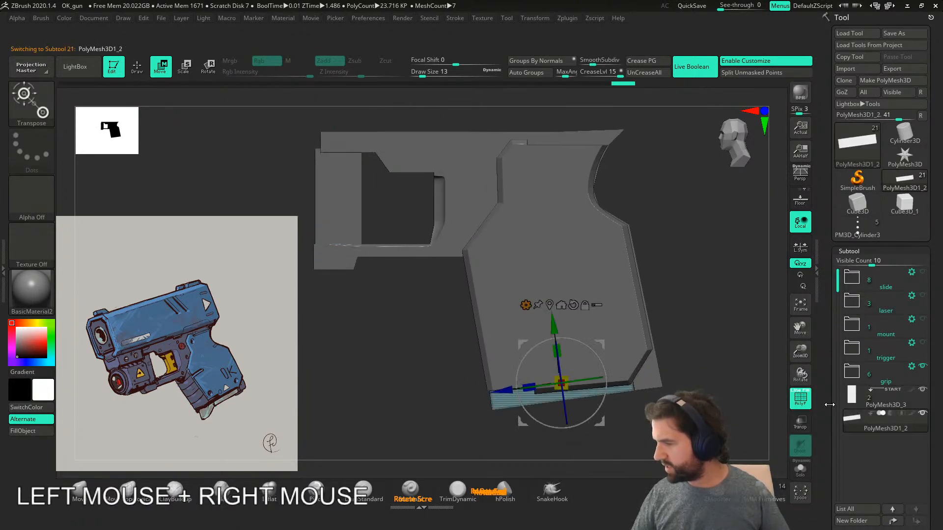
left_click(853, 521)
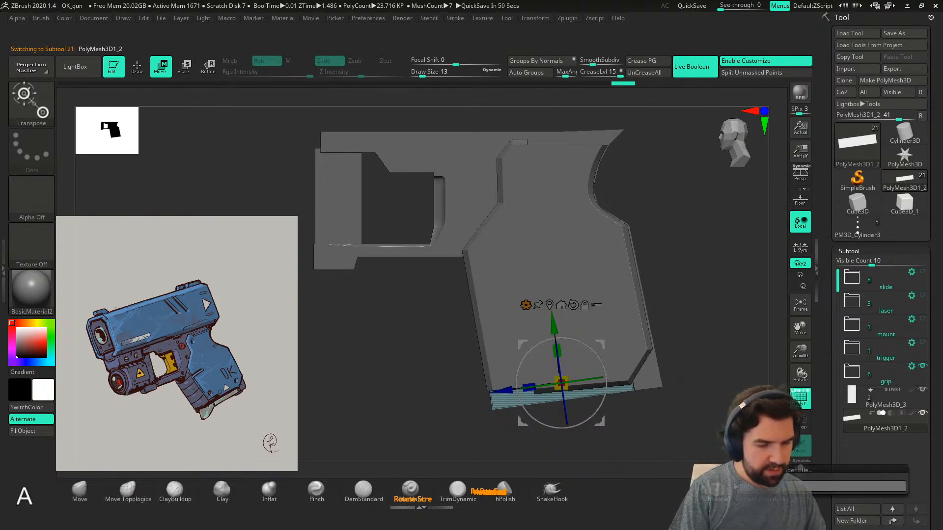
type("mag")
key("Return")
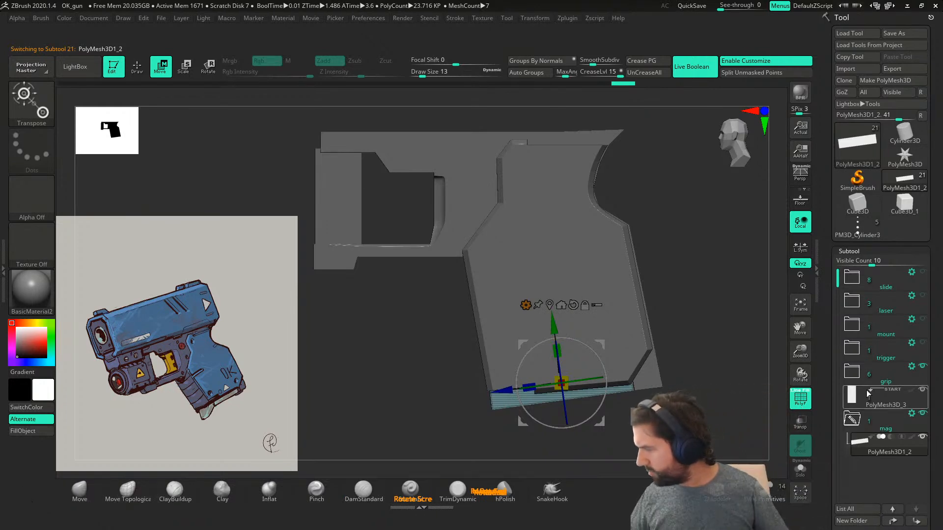
- Expand the grip folder, transfer PolyMesh3D_9 from it to the mag folder, and hide the mag folder
left_click(858, 373)
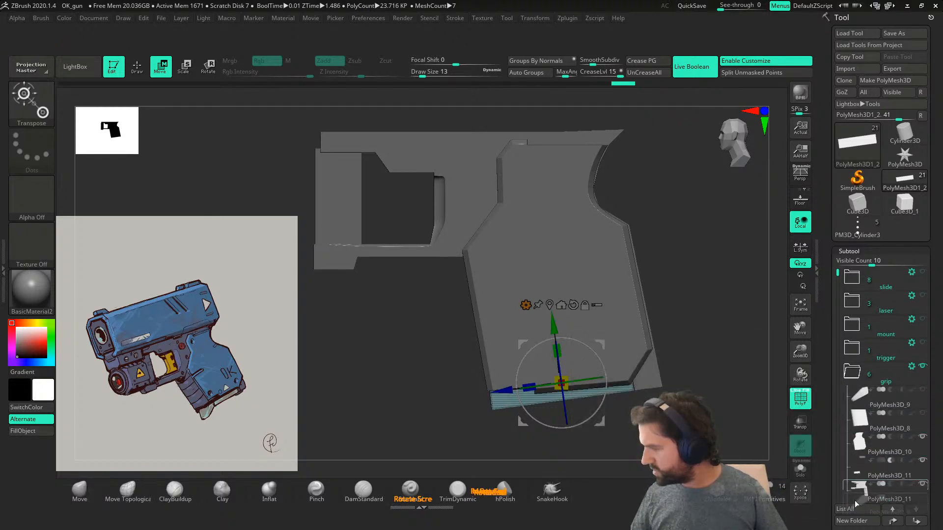
scroll(856, 497, "down", 5)
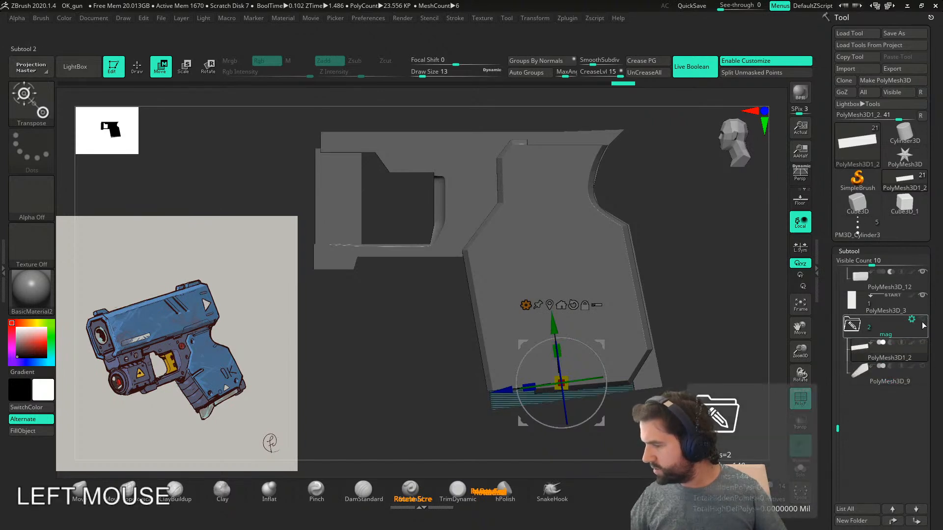
left_click(921, 345)
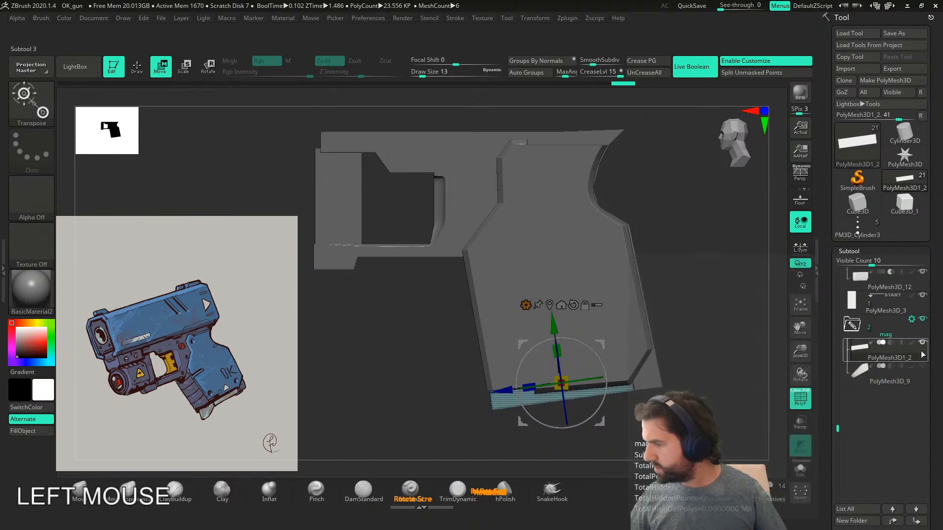
left_click(922, 319)
right_click_drag(707, 324, 701, 347, "alt")
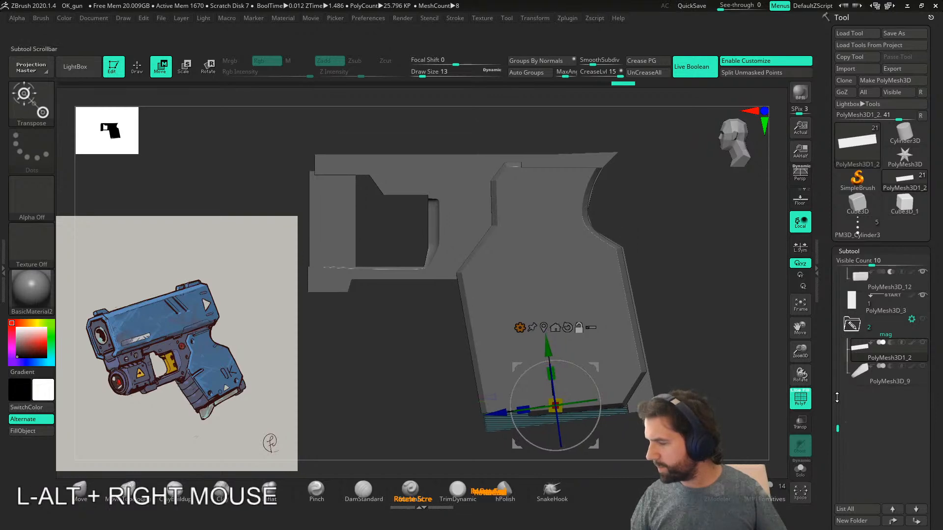
left_click(821, 414)
- Take the trigger-guard frame PolyMesh3D_11 out of the grip folder and put it in a new folder named lock
left_click(464, 216, "alt")
mouse_move(464, 216)
right_mouse_down()
mouse_move(373, 218)
mouse_move(451, 219)
right_mouse_up()
right_click_drag(664, 406, 635, 425, "alt")
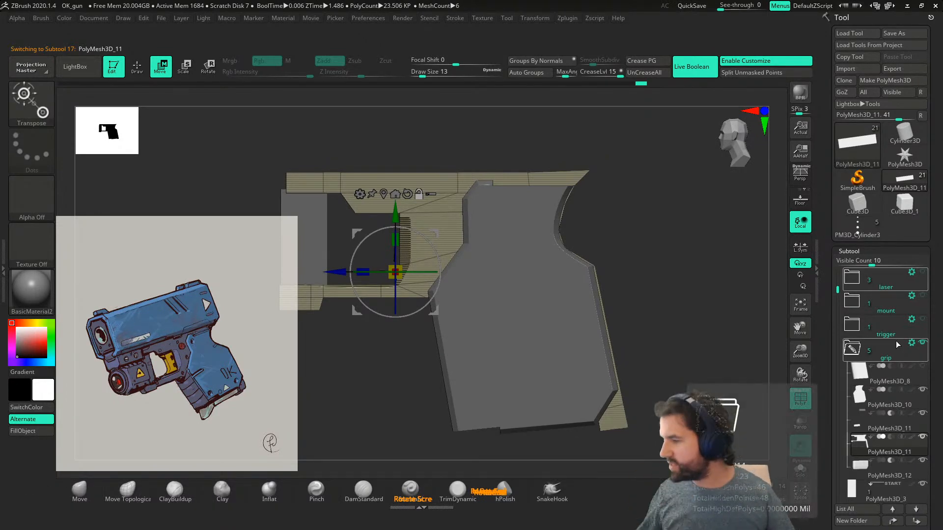
left_click_drag(859, 440, 867, 336)
left_click(852, 521)
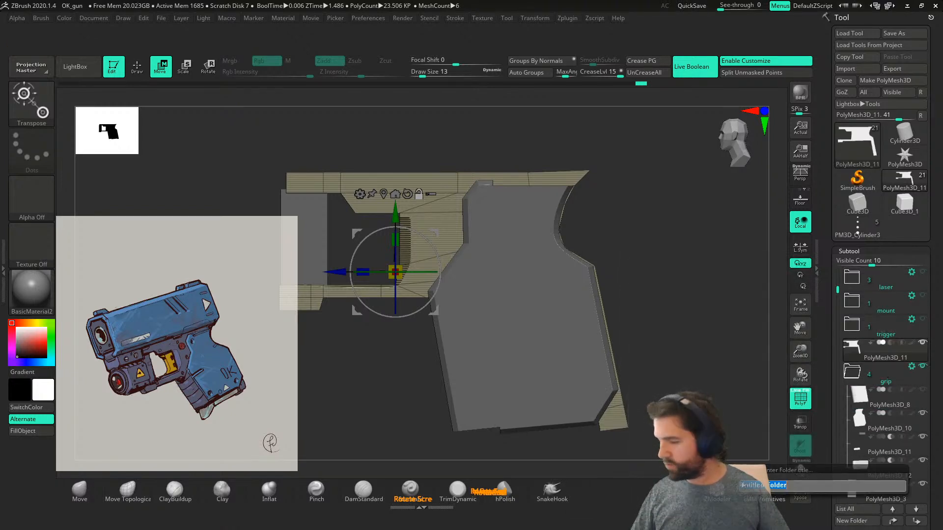
type("lock")
key("Return")
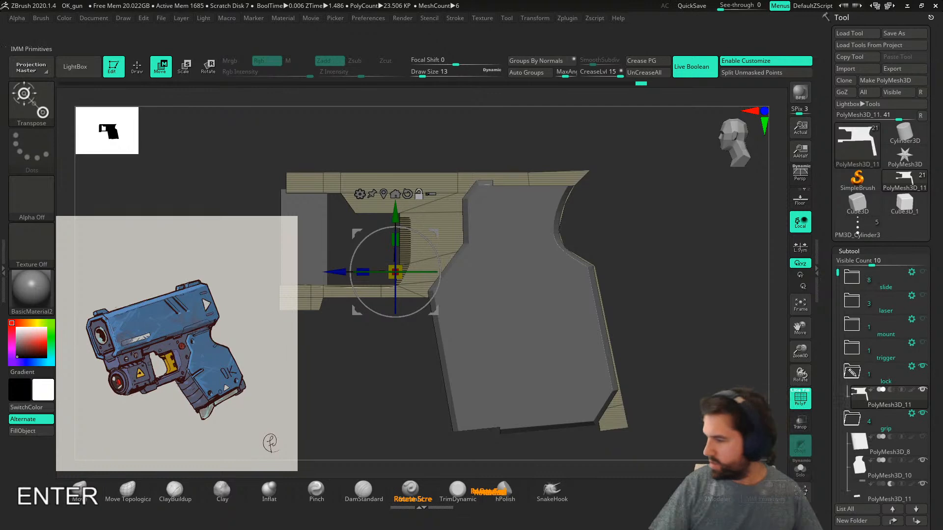
- Select PolyMesh3D_8 and PolyMesh3D_10 in the grip folder in turn to examine their shapes
left_click(865, 446)
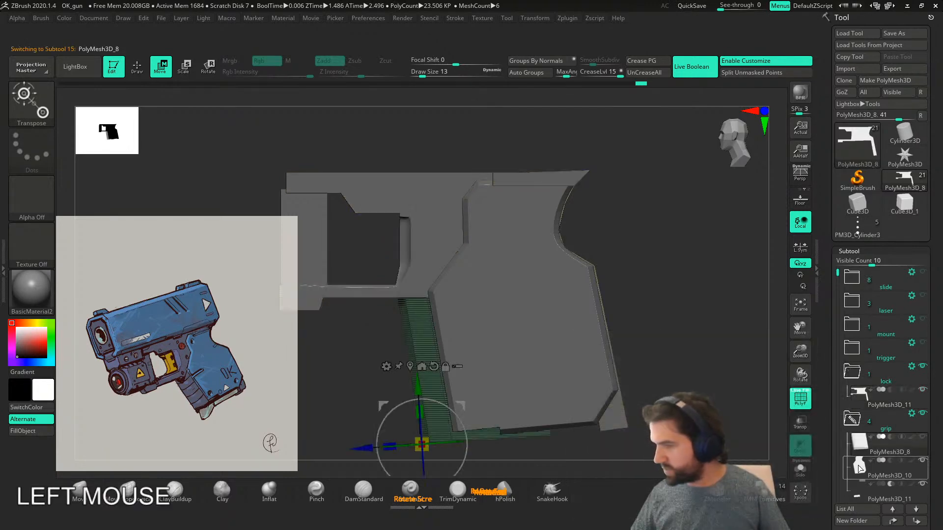
left_click(864, 468)
right_click_drag(639, 429, 669, 413, "alt")
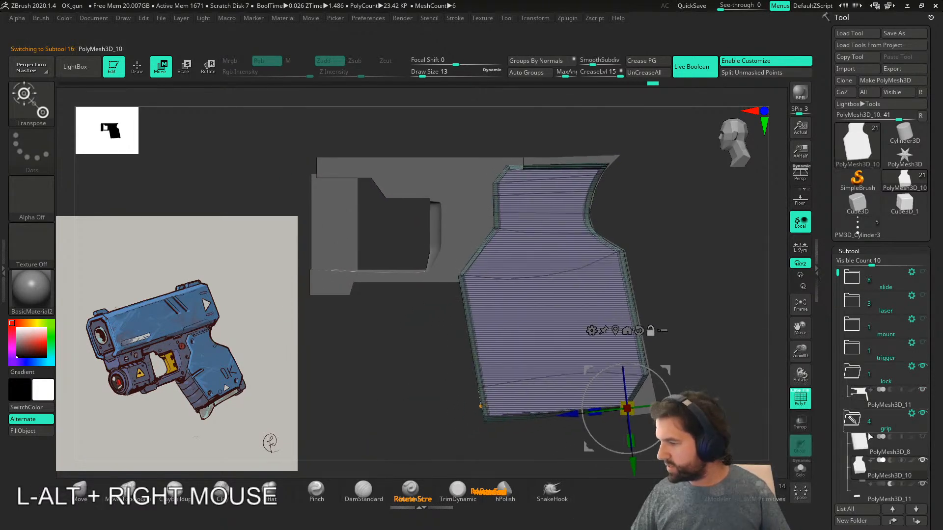
- Select the loose subtool PolyMesh3D_3 and put it in the lock folder below the frame
left_click_drag(838, 472, 852, 418)
left_click(852, 420)
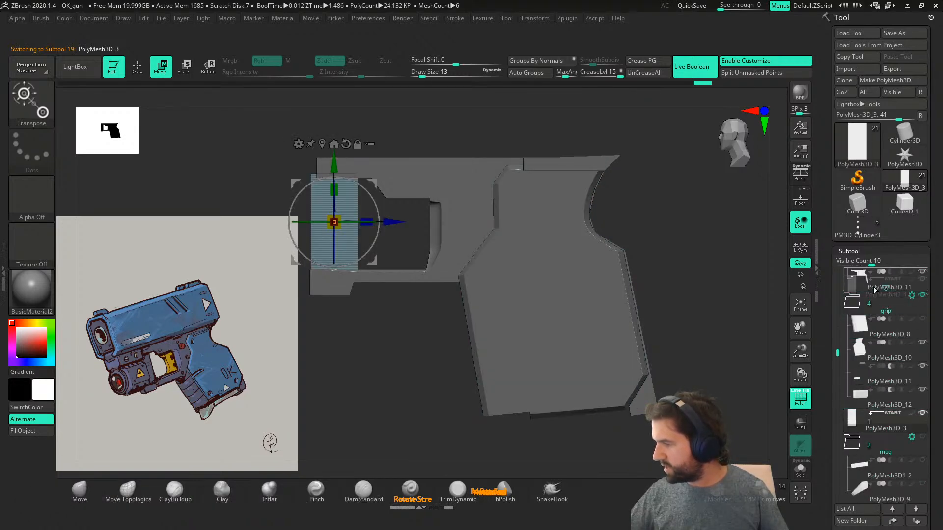
left_click_drag(875, 291, 874, 294)
right_click_drag(532, 419, 502, 425)
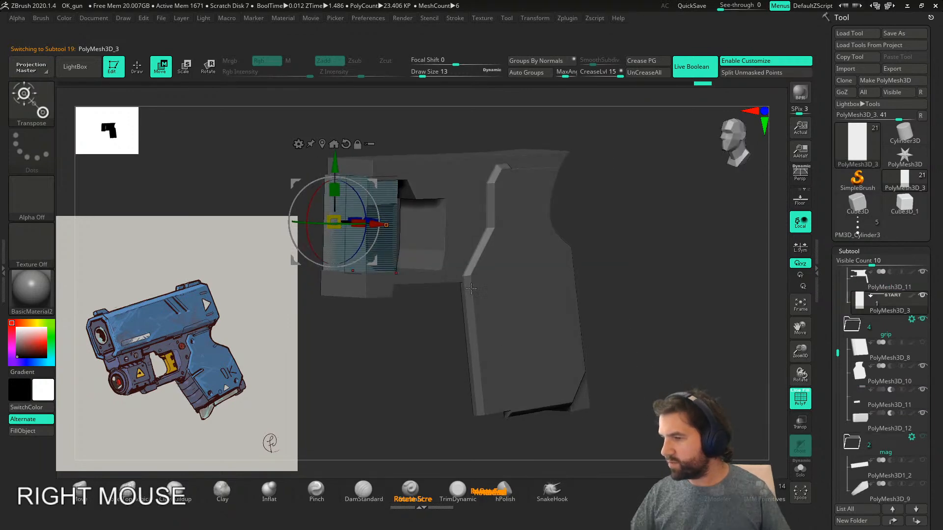
right_click_drag(475, 297, 439, 293, "shift")
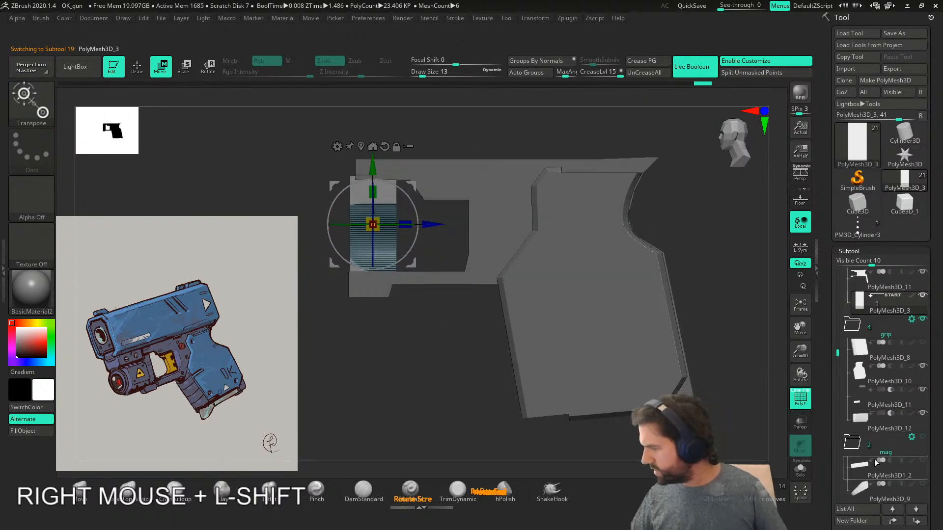
- Move the rounded block PolyMesh3D_12 out of the grip folder into the lock folder above PolyMesh3D_3, and turn off the polygon wireframe
left_click(866, 422)
mouse_move(879, 304)
left_mouse_down()
mouse_move(882, 294)
mouse_move(882, 312)
mouse_move(883, 296)
left_mouse_up()
right_click_drag(473, 387, 474, 406)
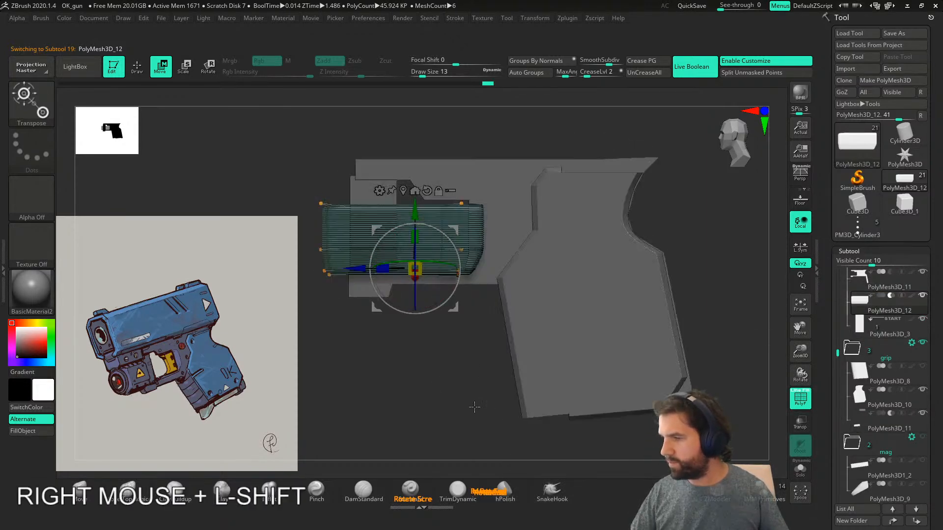
key("shift+f")
- Toggle the visibility of the lock and grip folders to check which parts of the pistol each one contains
right_click_drag(417, 344, 490, 212, "alt")
right_click_drag(440, 190, 402, 228, "alt")
left_click_drag(838, 353, 838, 304)
right_click_drag(639, 417, 643, 398, "alt")
mouse_move(644, 398)
right_mouse_down("alt")
mouse_move(623, 381)
mouse_move(640, 408)
right_mouse_up("alt")
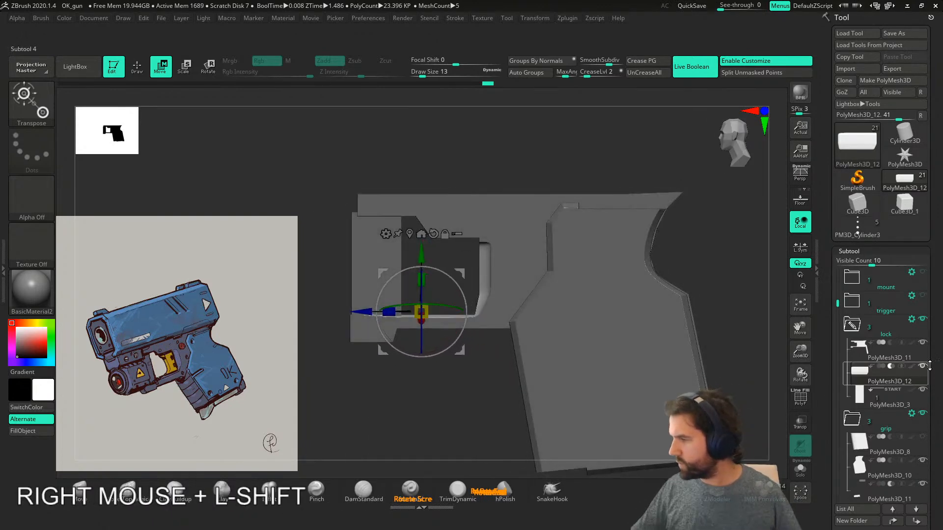
left_click(923, 323)
left_click(922, 325)
left_click(922, 415)
left_click(922, 414)
right_click_drag(730, 420, 659, 358, "alt")
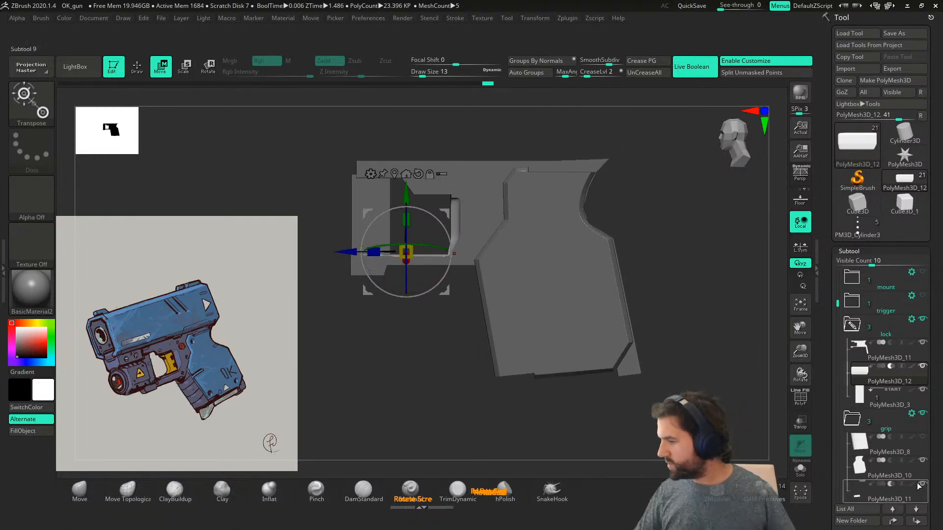
- Isolate the small cutter block PolyMesh3D_11 of the grip folder and collapse the mag folder
left_click(882, 484)
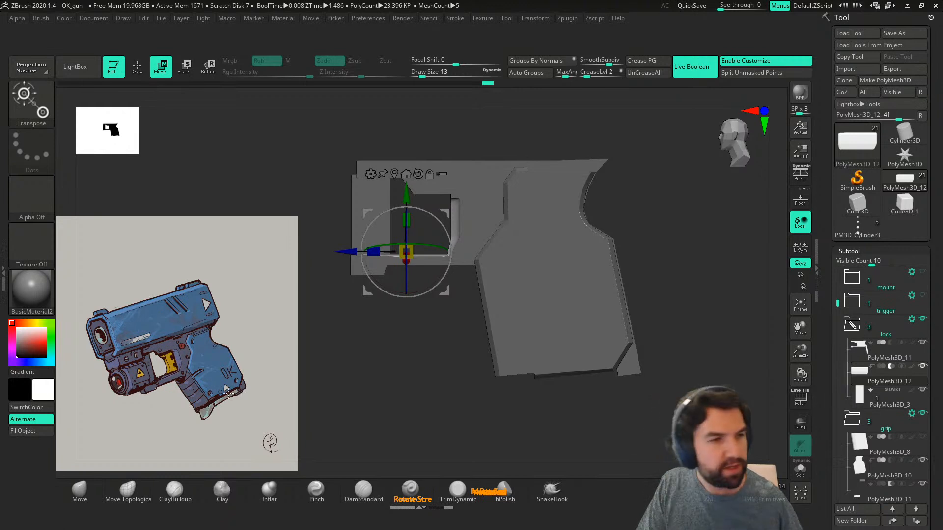
left_click(865, 493)
left_click(801, 469)
right_click_drag(764, 458, 617, 433, "alt")
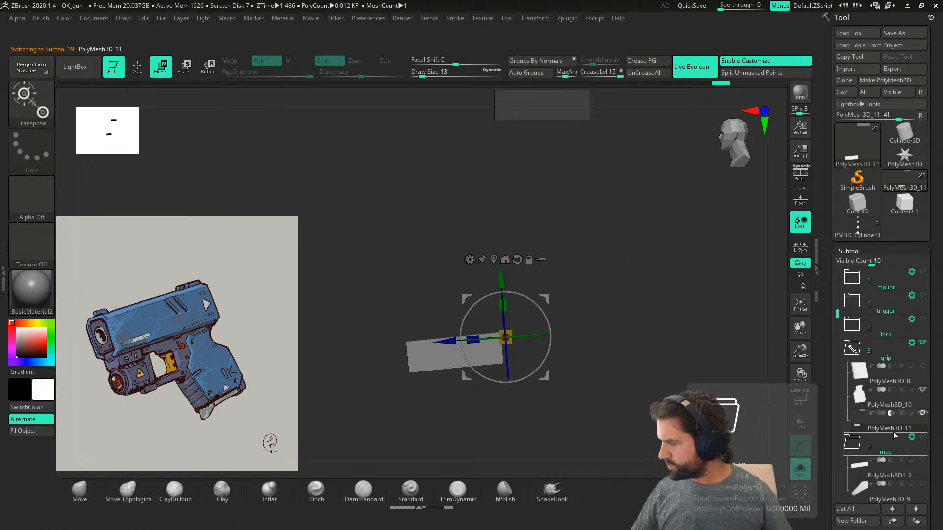
left_click(862, 448)
right_click_drag(618, 370, 607, 403, "alt")
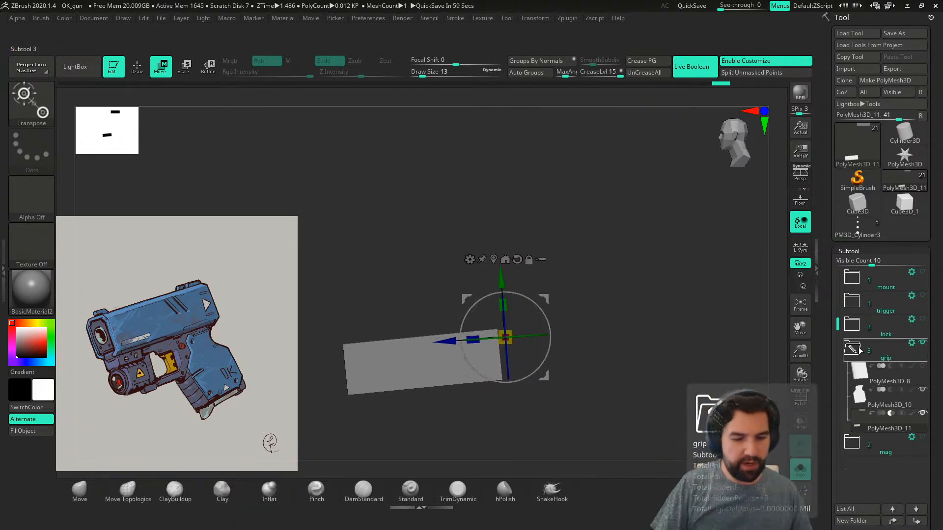
key("n")
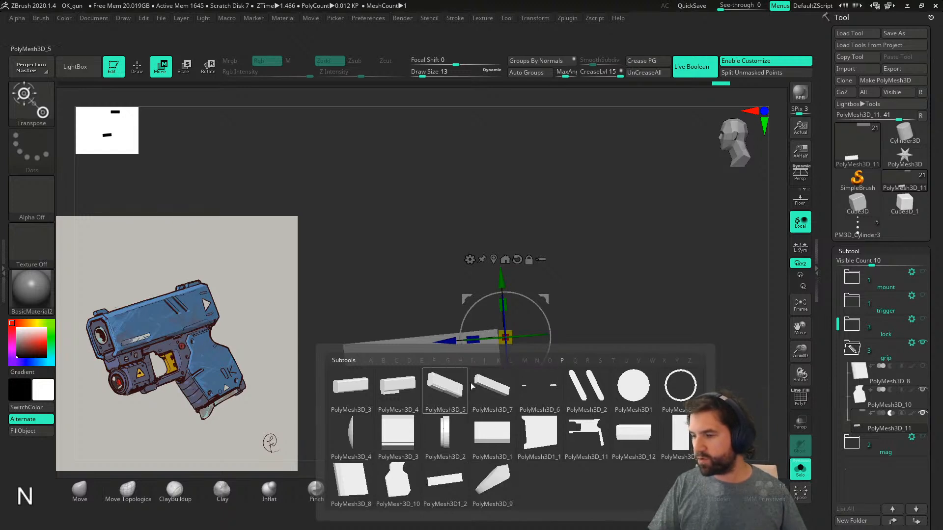
right_click_drag(608, 276, 573, 384, "alt")
- Save the project as OK_gun on the Desktop, replacing the existing file
key("ctrl+s")
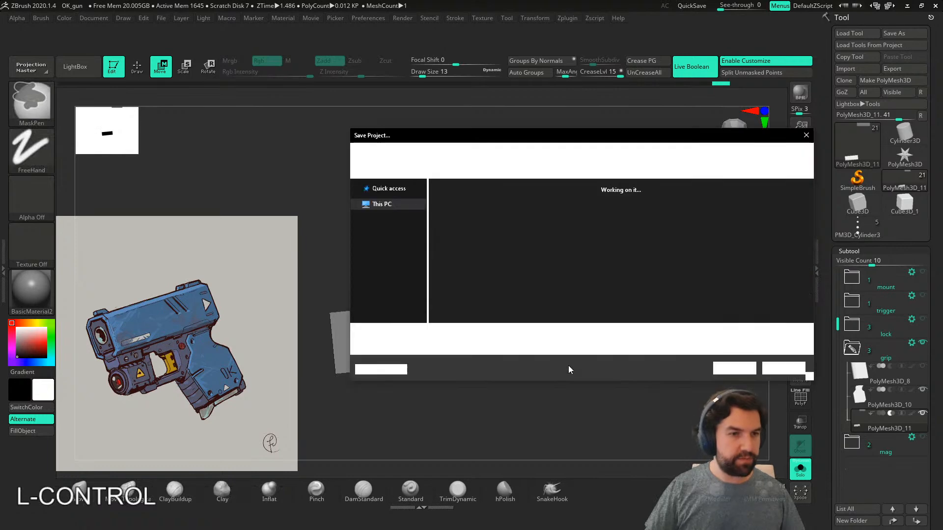
left_click(735, 368)
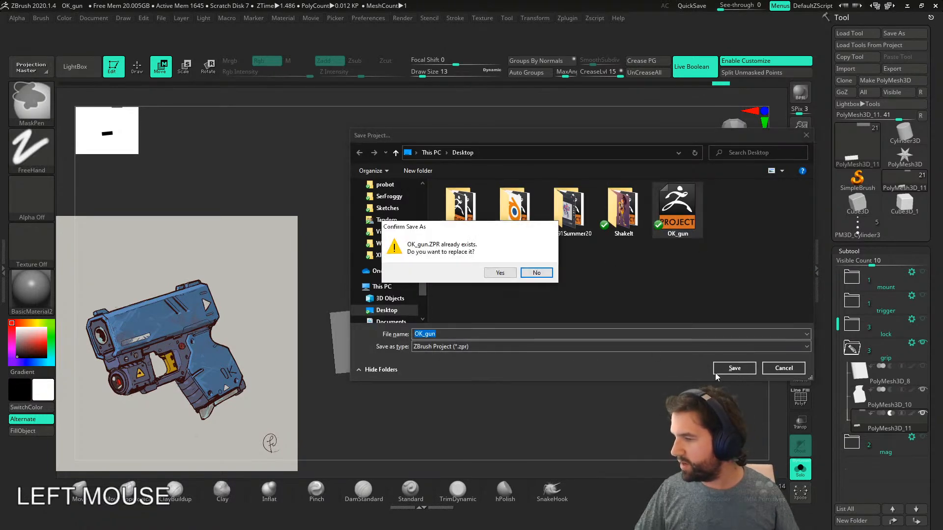
left_click(500, 276)
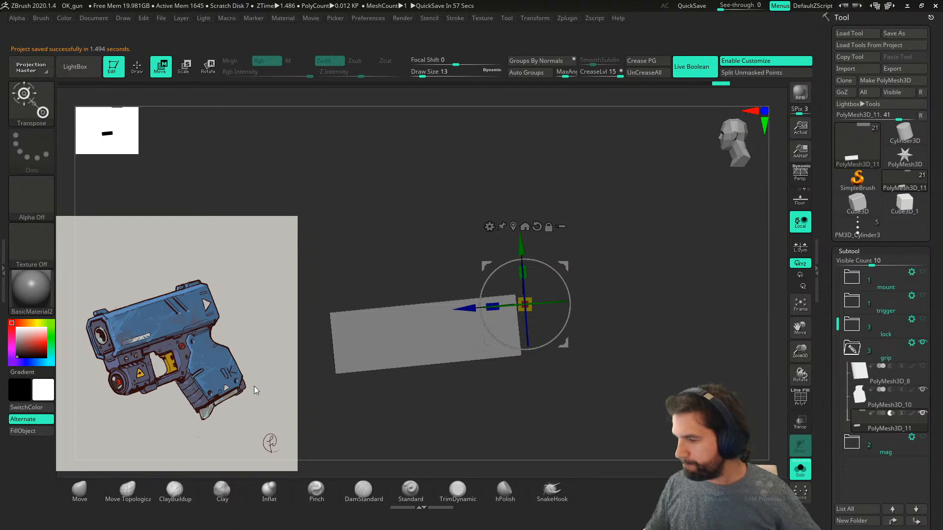
- Switch to Draw mode with the ZModeler brush and compare the cutter block with the grip's lower edge before isolating it again
right_click_drag(600, 403, 584, 426)
key("shift+f")
mouse_move(583, 426)
right_mouse_down("alt")
mouse_move(632, 423)
mouse_move(562, 427)
right_mouse_up("alt")
key("q")
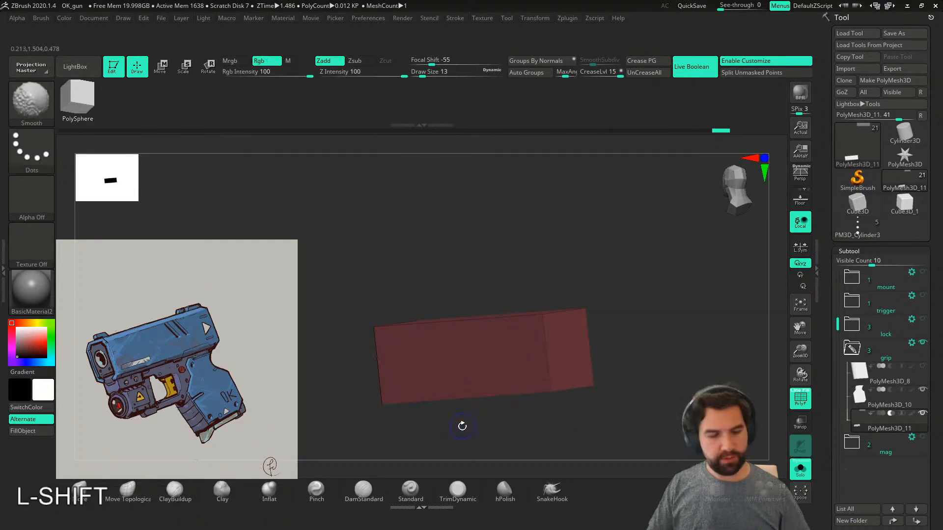
key("shift+f")
key("shift+d")
left_click(801, 471)
right_click_drag(609, 428, 627, 449)
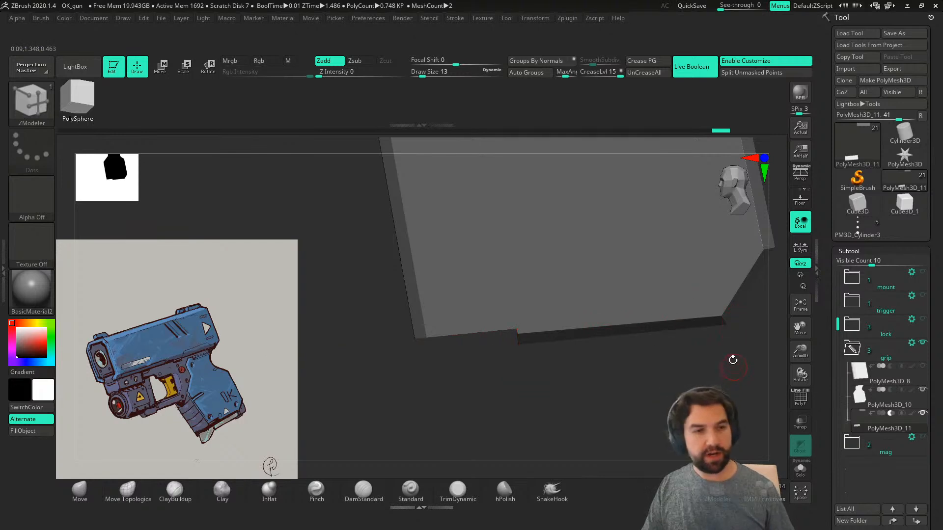
left_click(800, 470)
right_click_drag(648, 412, 498, 349)
left_click(534, 372)
key("shift+f")
right_click_drag(587, 387, 565, 407)
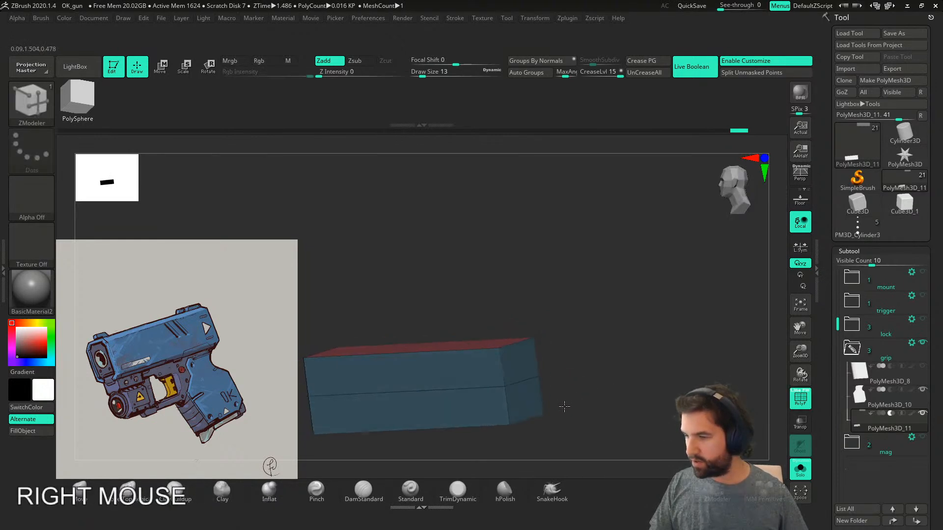
key("ctrl+z")
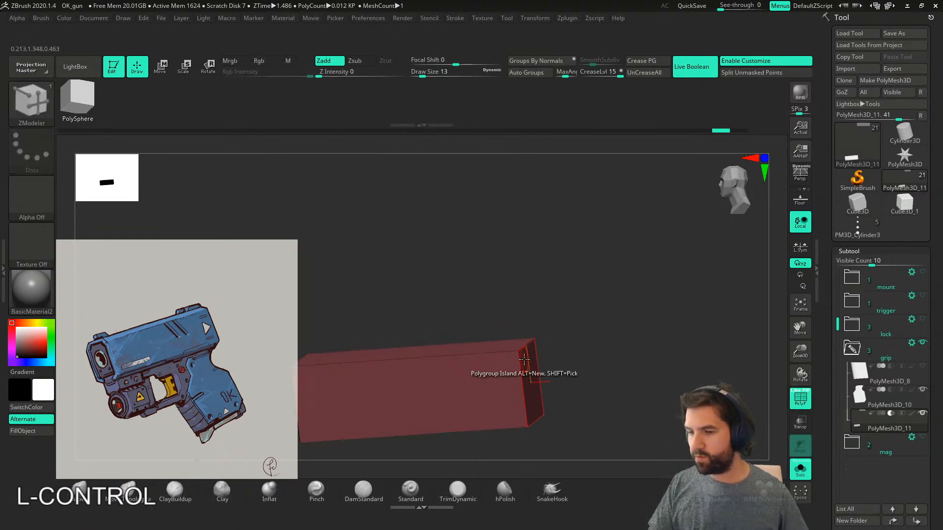
left_click(519, 383)
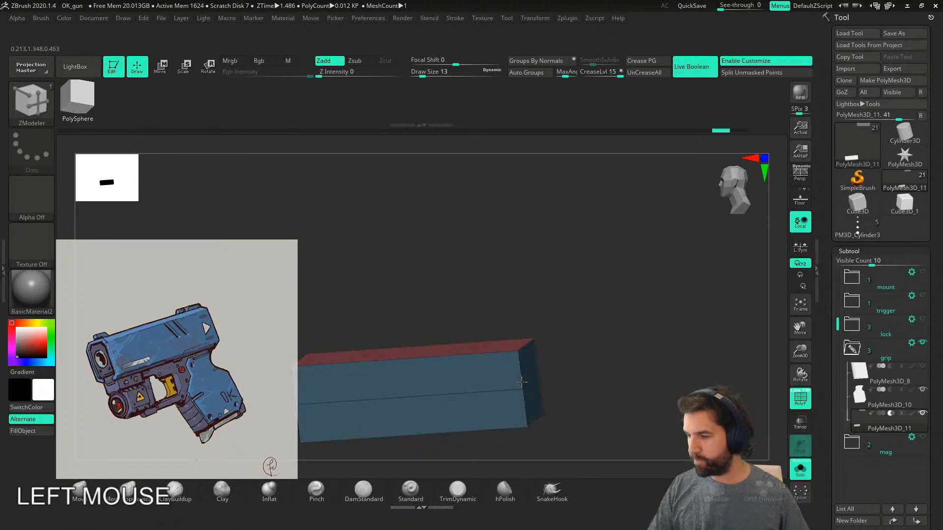
key("ctrl+z")
- Set the ZModeler edge Insert target to Single EdgeLoop and insert one lengthwise loop around the cutter block
key("space")
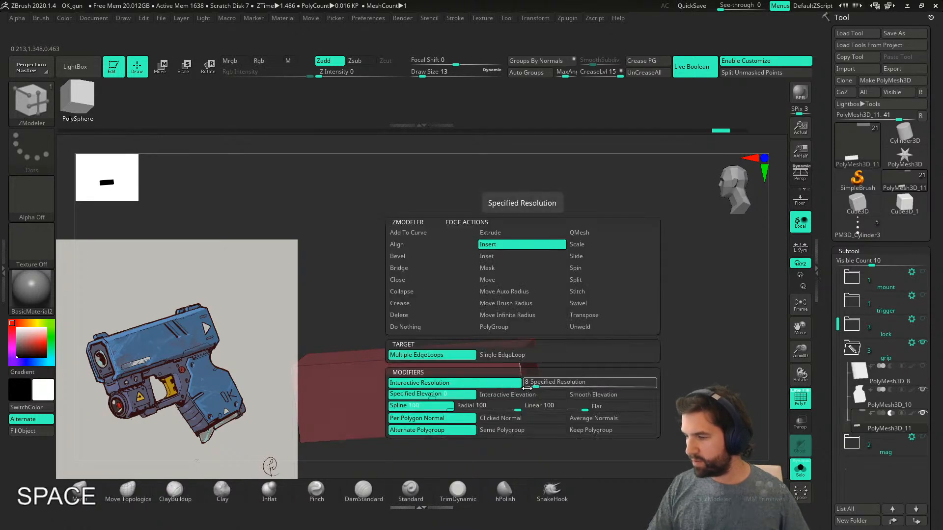
left_click(530, 354)
left_click(522, 375)
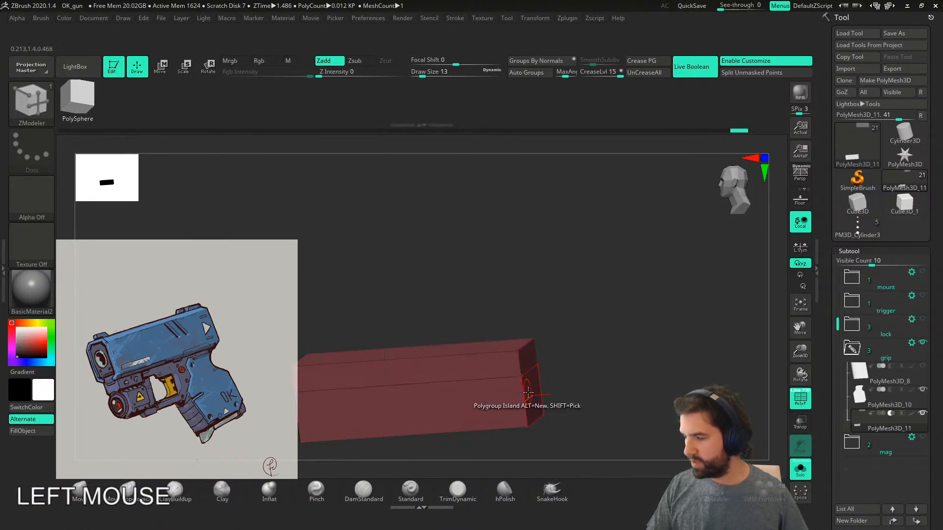
- Set the polygon QMesh target to A Single Poly and extrude the lower polygon of the block's end face outward
key("space")
left_click(591, 139)
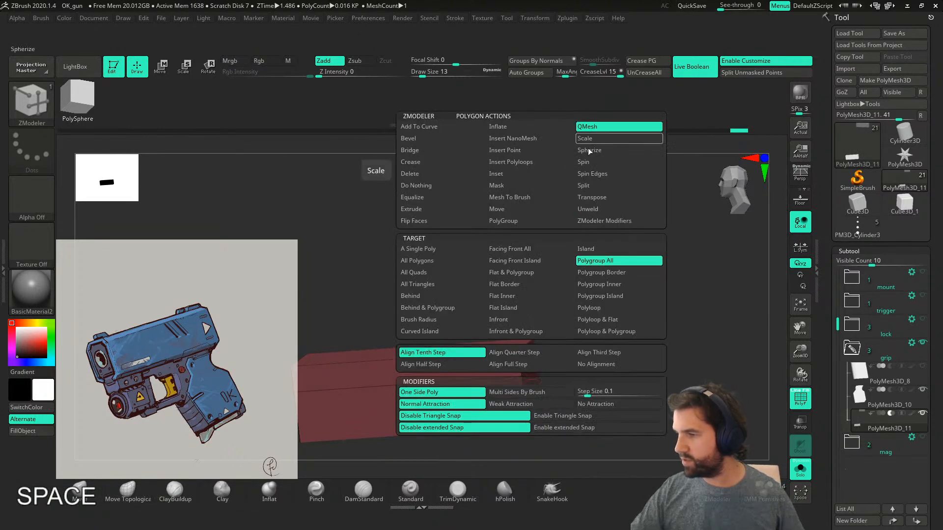
left_click(435, 248)
left_click(536, 396)
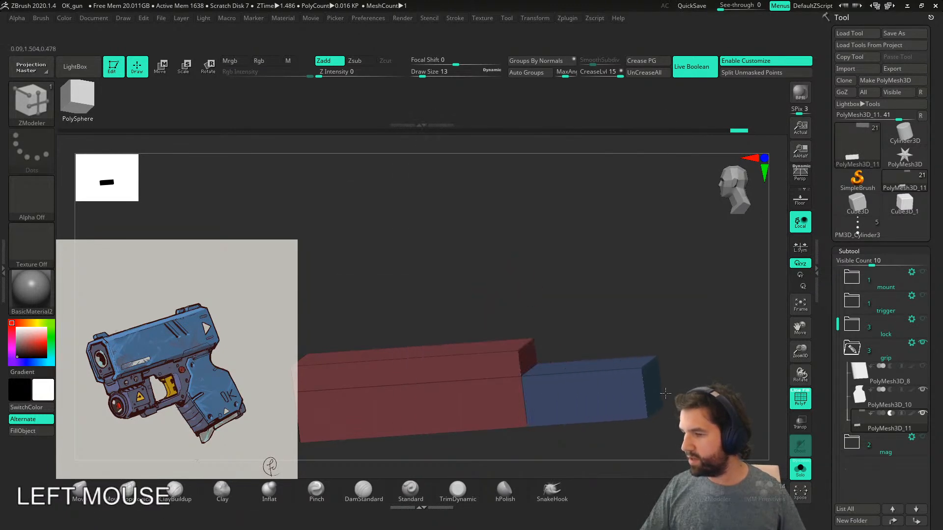
left_click_drag(666, 395, 656, 400)
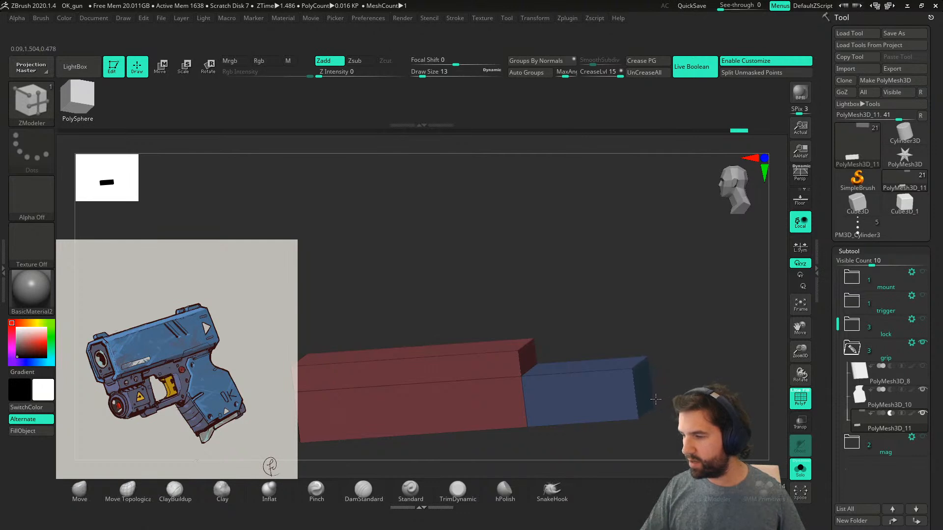
- Insert edge loops near the extension's free end and push its upper end polygon down with QMesh to form a step
right_click_drag(693, 379, 646, 388)
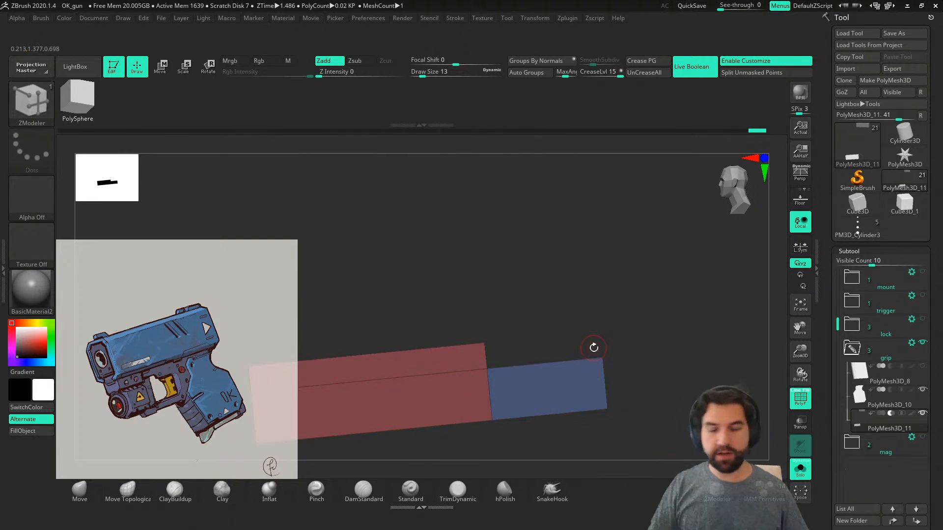
right_click_drag(613, 383, 605, 392)
left_click(581, 369)
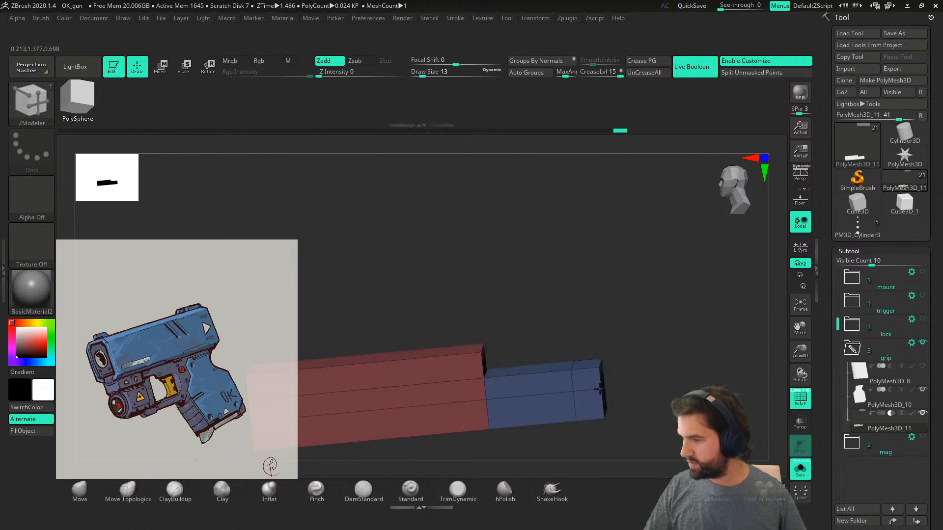
right_click_drag(626, 370, 587, 357)
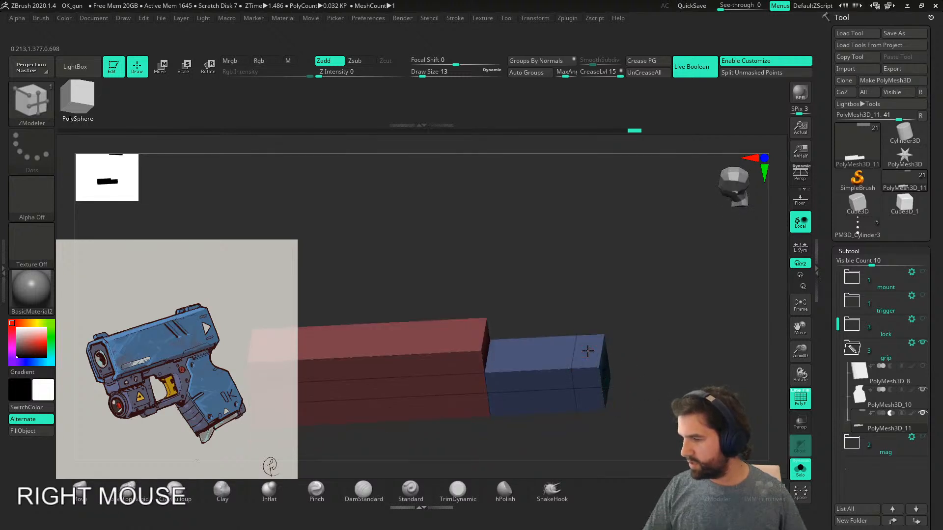
left_click_drag(587, 351, 593, 367)
right_click_drag(592, 367, 582, 355)
- Bridge the two connected polygons of the stepped corner with the ZModeler Bridge action to round the extension's end
key("space")
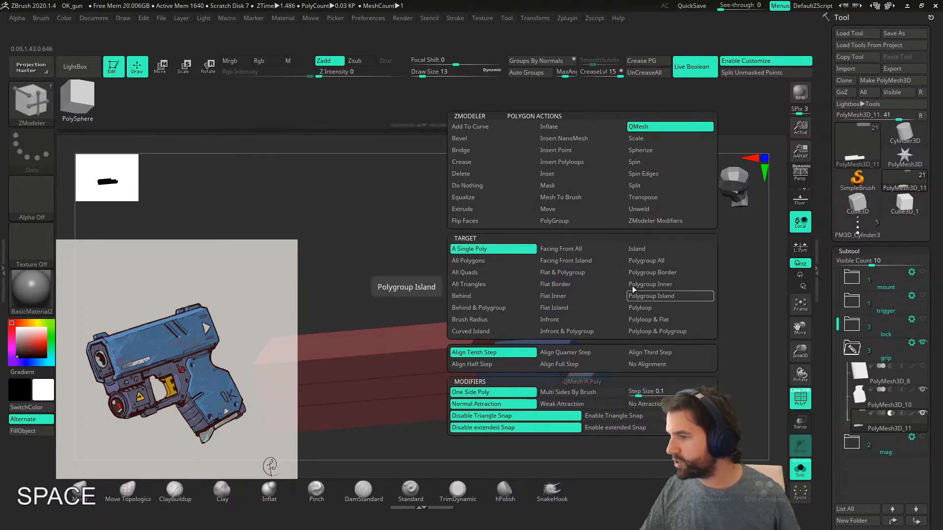
left_click(479, 152)
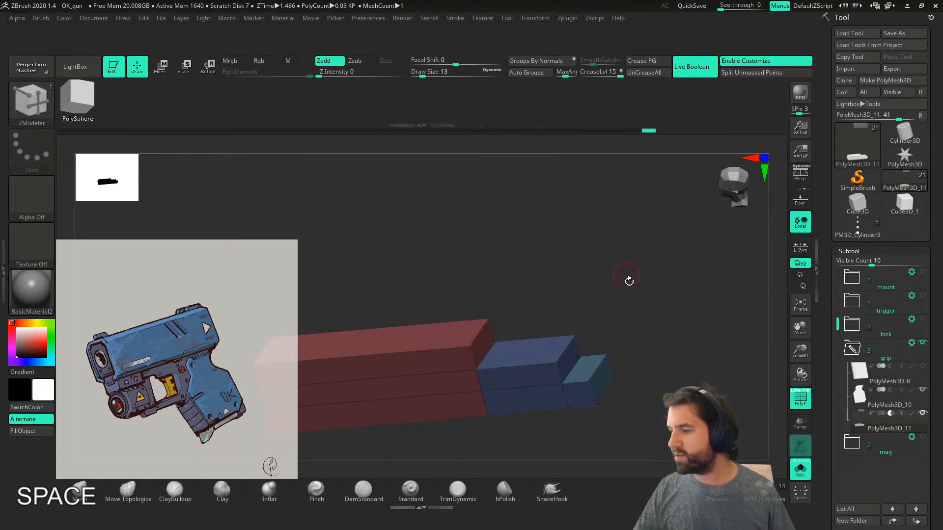
left_click(580, 368)
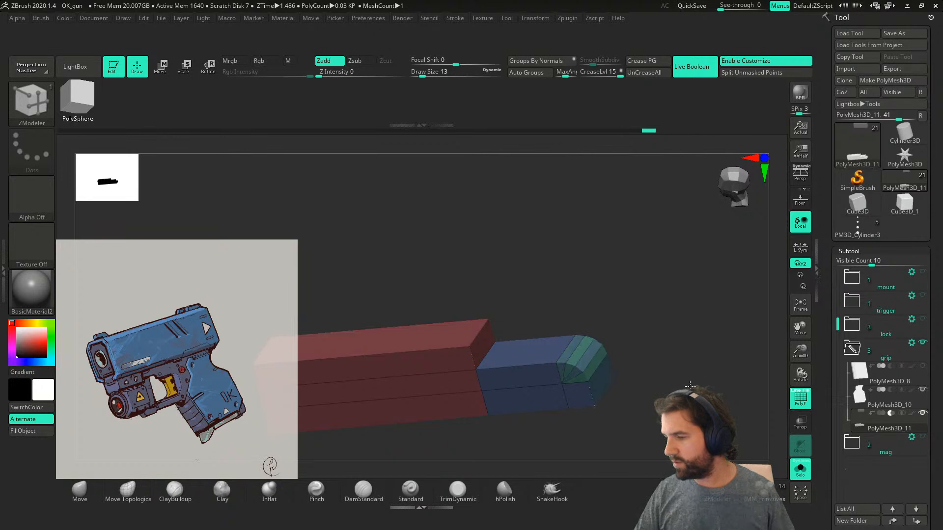
right_click_drag(681, 355, 687, 341, "shift")
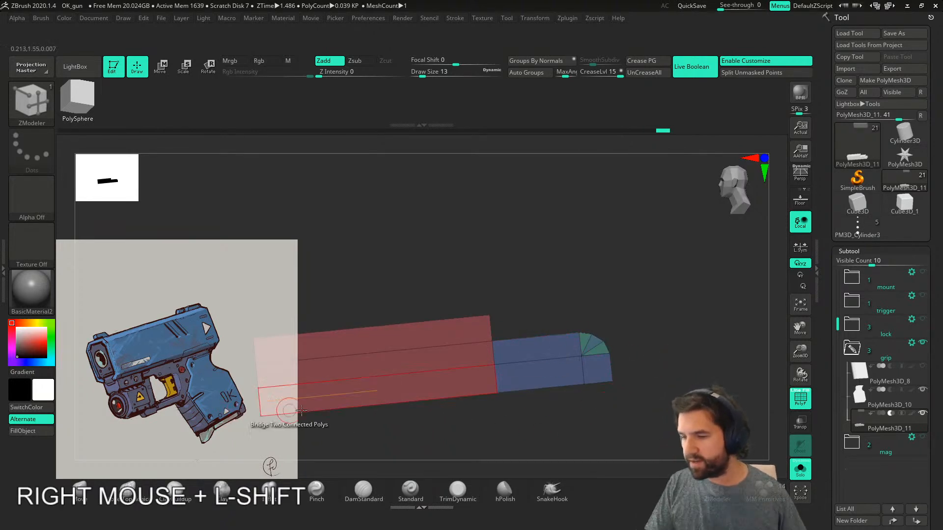
- Regroup the block by normals, mask everything except the step's upper corner, shift that corner slightly along the block, and clear the mask
left_click(546, 62)
right_click_drag(633, 342, 592, 354)
left_click_drag(491, 301, 552, 341, "ctrl")
left_click(586, 330, "ctrl")
key("w")
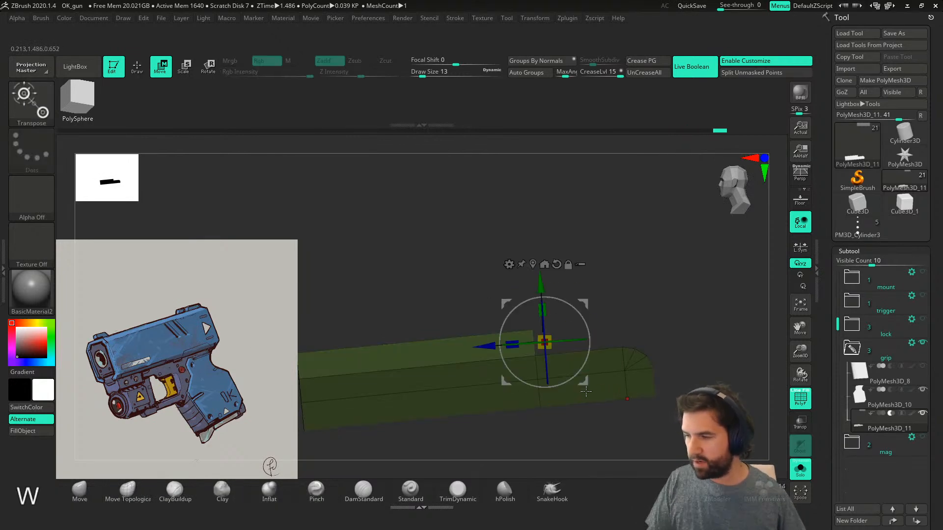
left_click_drag(485, 348, 478, 348)
left_click_drag(649, 319, 658, 330, "ctrl")
mouse_move(651, 343)
right_mouse_down()
mouse_move(601, 414)
mouse_move(626, 414)
mouse_move(650, 326)
right_mouse_up()
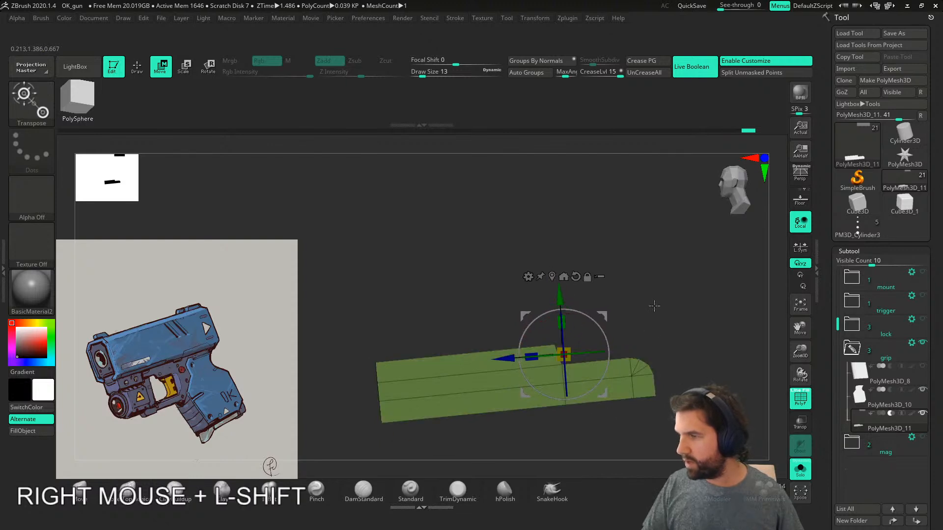
- Crease the cutter block by polygroup and turn on dynamic subdivision
left_click(656, 60, "shift")
right_click_drag(677, 387, 674, 427)
key("d")
- Compare the cutter PolyMesh3D_11 with the grip body PolyMesh3D_10 in and out of isolation, and toggle the grip body's visibility
left_click(800, 470)
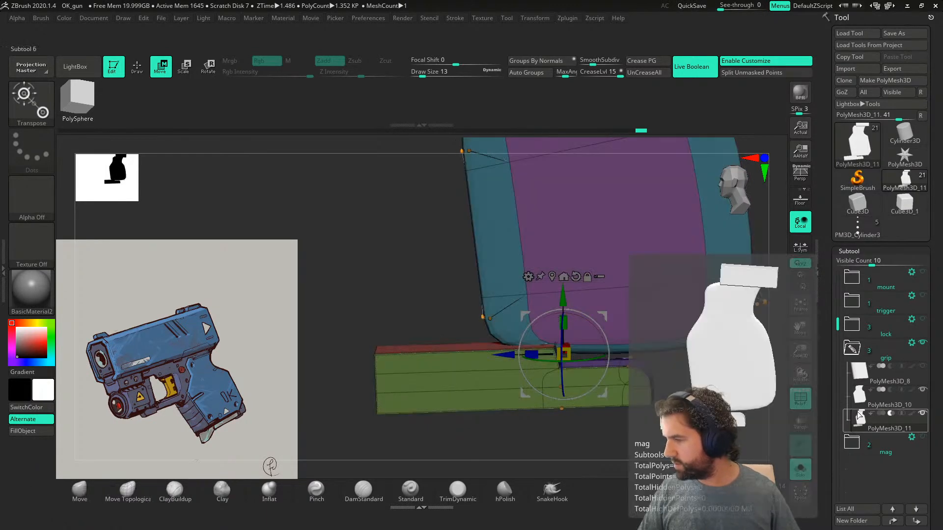
left_click(801, 471)
mouse_move(660, 423)
right_mouse_down()
mouse_move(629, 421)
mouse_move(663, 424)
right_mouse_up()
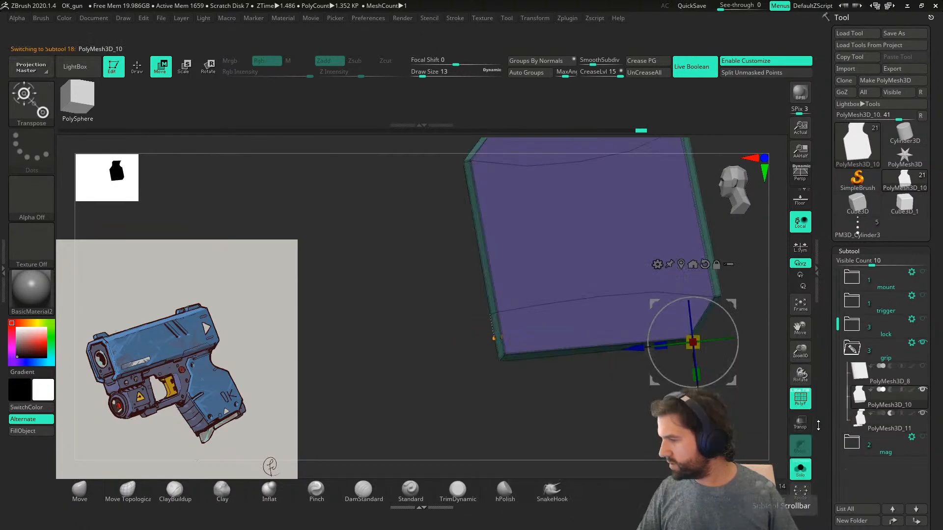
left_click(855, 426)
right_click_drag(681, 324, 655, 338, "alt")
right_click_drag(655, 338, 624, 409)
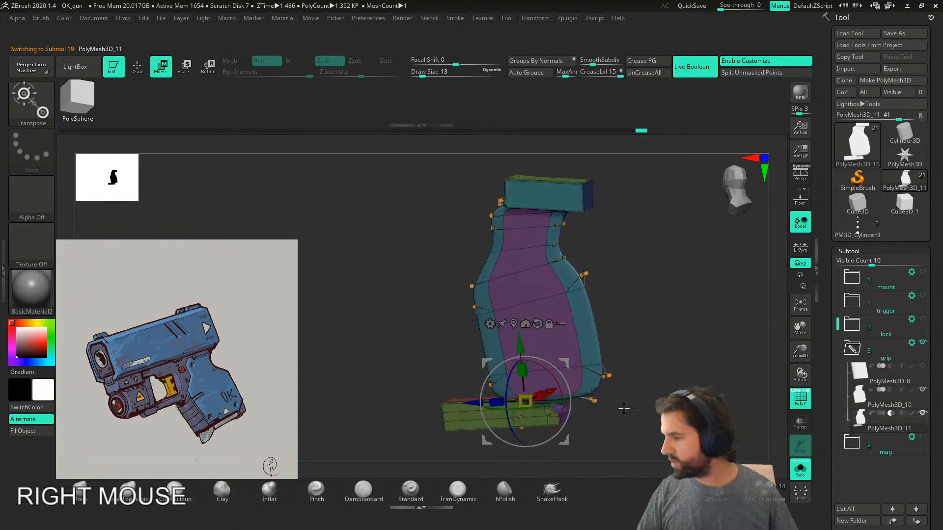
left_click(922, 391)
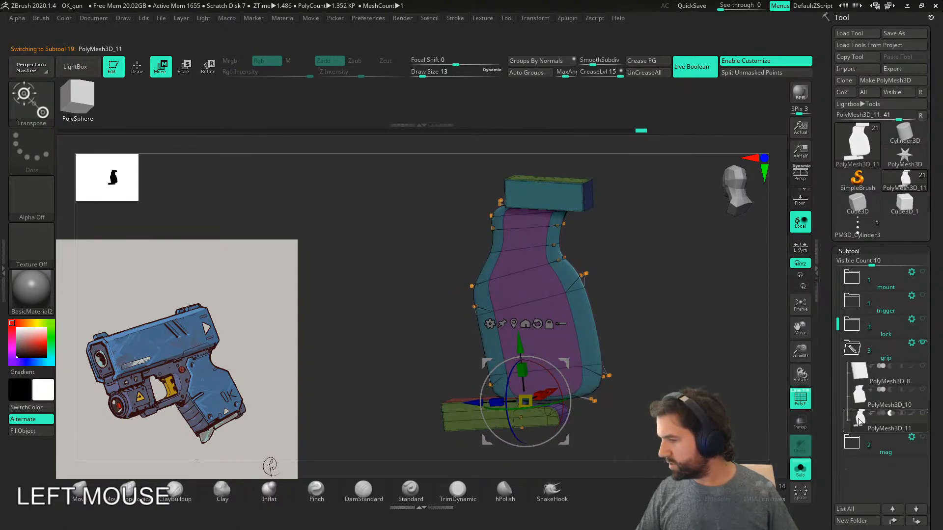
- Give each separate piece of the cutter PolyMesh3D_11 its own polygroup with Auto Groups
right_click_drag(736, 388, 702, 419)
right_click_drag(701, 419, 649, 410)
right_click_drag(514, 293, 571, 186, "shift")
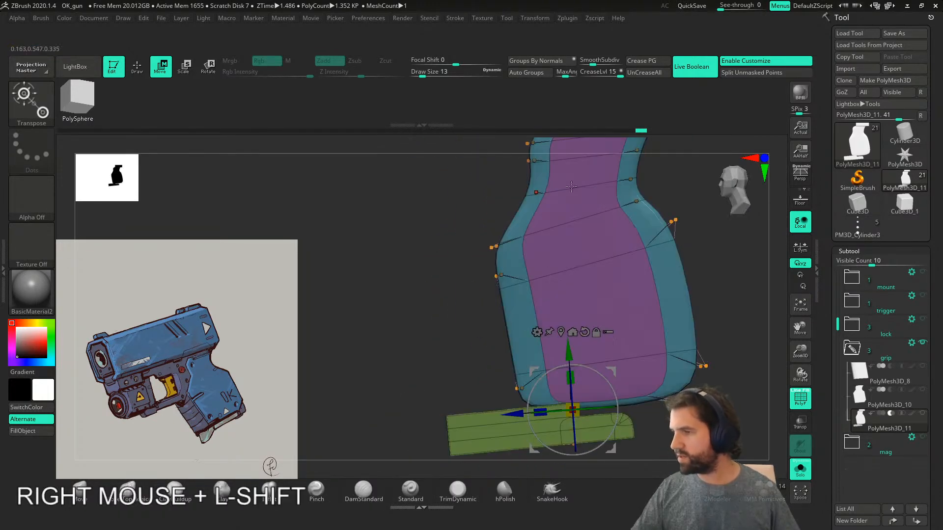
left_click(536, 78)
right_click_drag(688, 305, 765, 367, "alt")
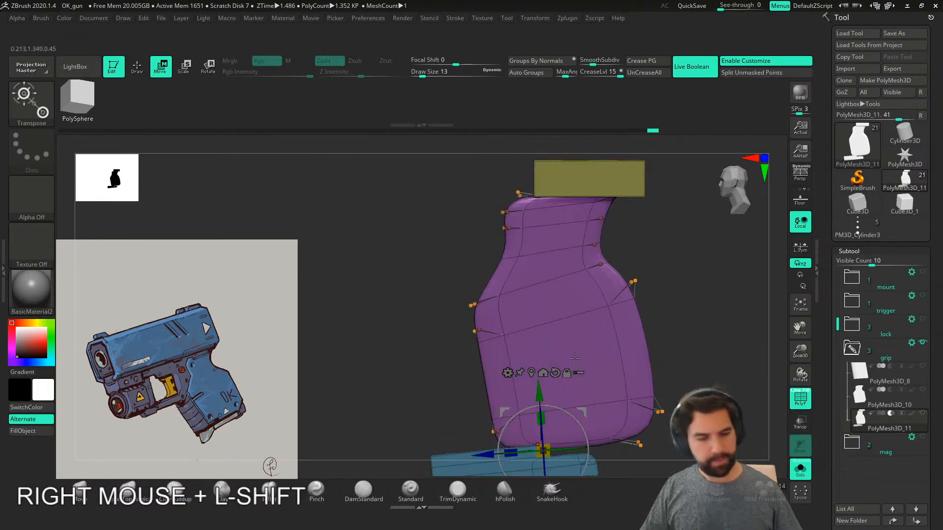
- Isolate the two block pieces of PolyMesh3D_11 by hiding the grip-shaped piece, and delete the hidden geometry
key("q")
left_click(602, 362, "ctrl+shift")
left_click(615, 358, "ctrl+shift")
right_click_drag(617, 357, 681, 351)
left_click_drag(824, 490, 879, 351)
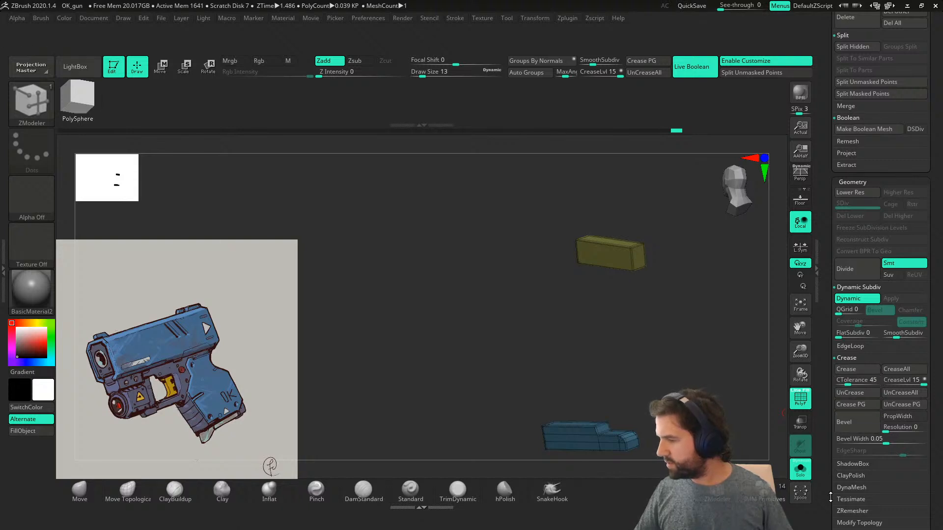
left_click_drag(830, 498, 835, 429)
key("shift")
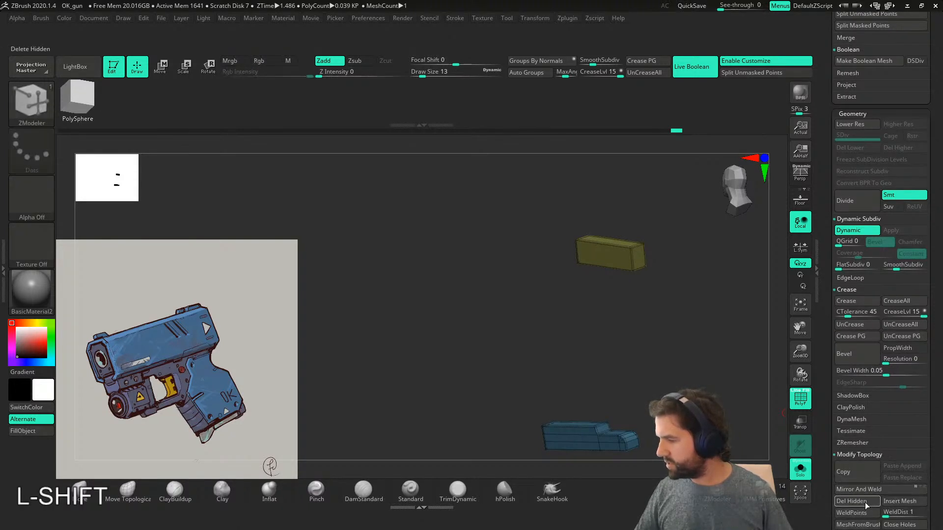
left_click(865, 502)
- Leave solo display and make PolyMesh3D_8, PolyMesh3D_10 and PolyMesh3D_11 visible together in the grip folder
left_click_drag(825, 388, 822, 507)
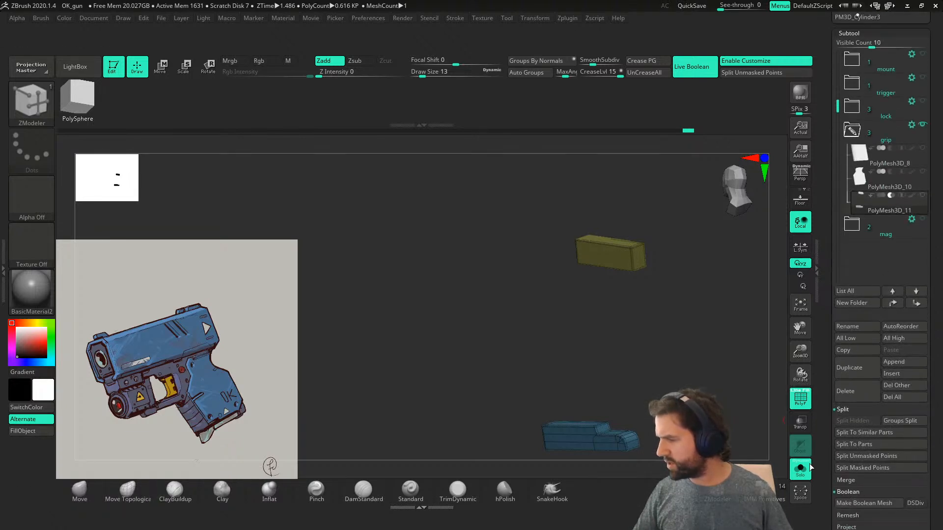
right_click_drag(745, 439, 720, 431)
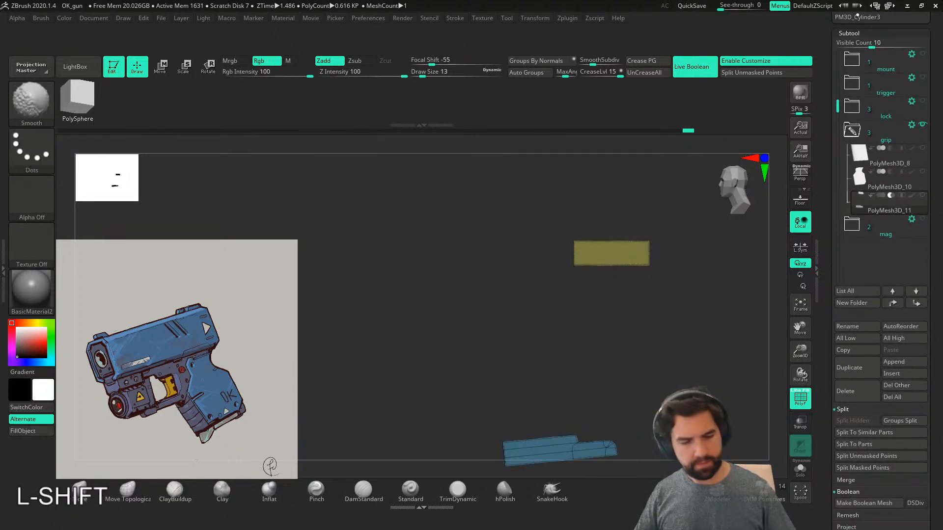
key("shift+f")
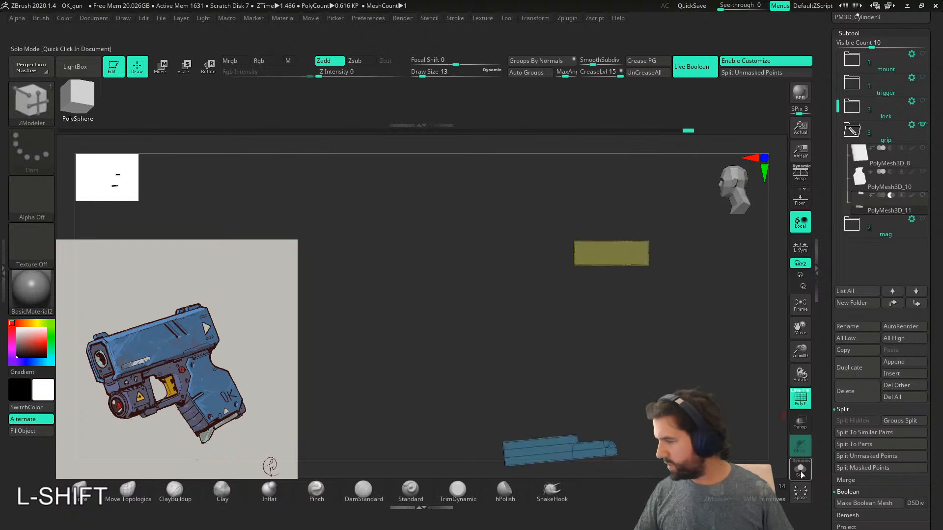
left_click(801, 470)
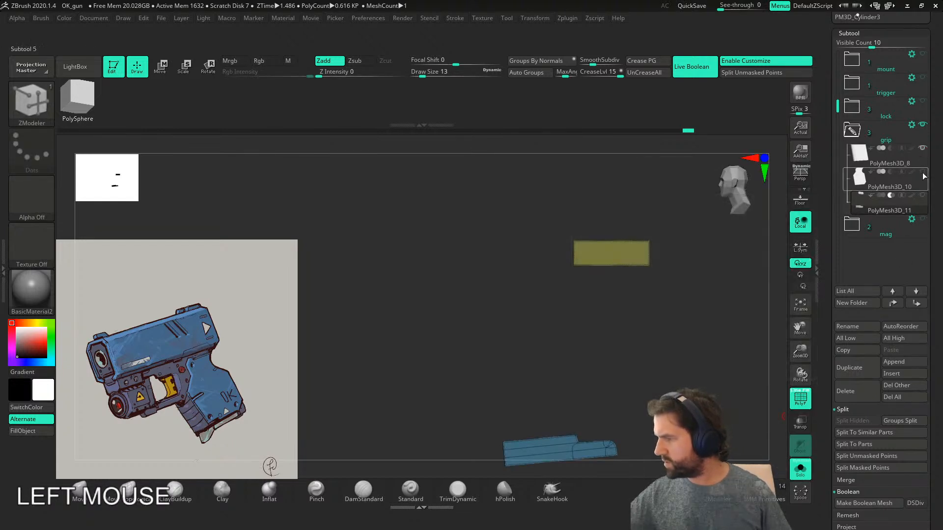
left_click(885, 202)
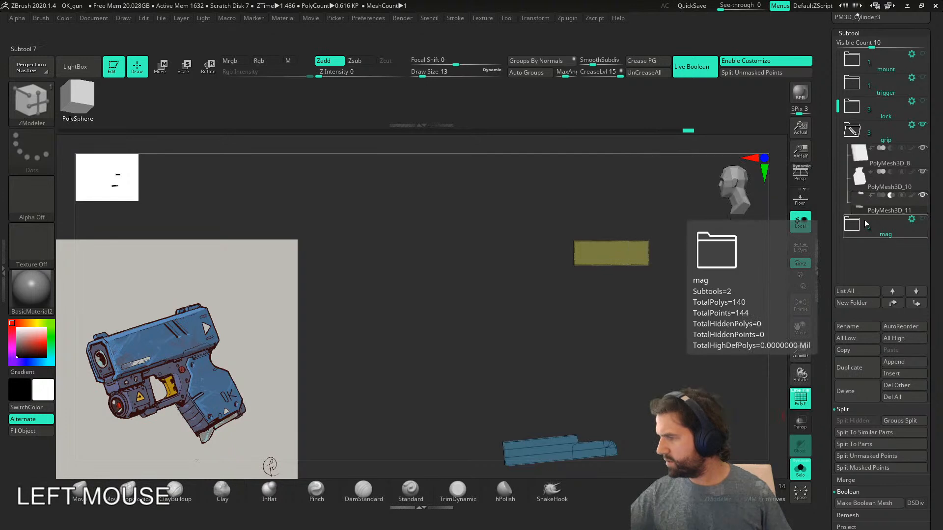
left_click(801, 471)
- Try to shift the lower cutter piece of PolyMesh3D_11 upward under a mask, undo the move, and clear the mask
right_click_drag(697, 354, 676, 320, "alt")
right_click_drag(676, 320, 658, 321)
right_click_drag(572, 432, 630, 408, "shift")
mouse_move(506, 428)
left_mouse_down("ctrl")
mouse_move(496, 345)
mouse_move(672, 428)
mouse_move(659, 337)
left_mouse_up("ctrl")
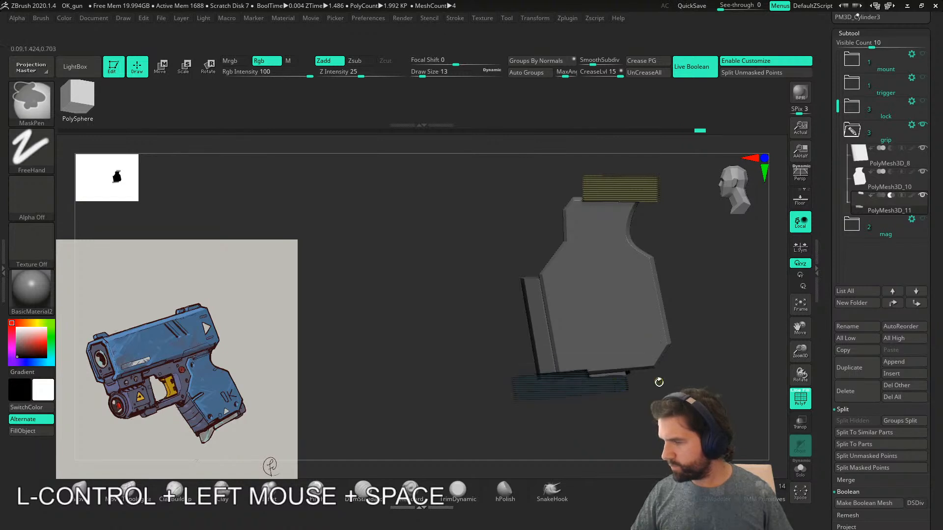
key("w")
right_click_drag(653, 393, 698, 362, "alt")
mouse_move(586, 312)
left_mouse_down()
mouse_move(587, 327)
mouse_move(596, 298)
left_mouse_up()
key("ctrl+z")
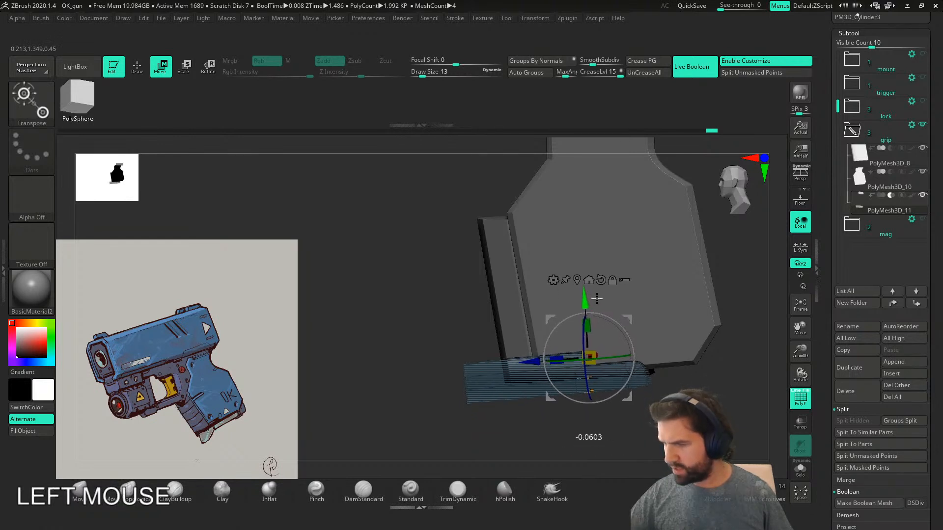
right_click_drag(716, 340, 726, 337)
mouse_move(586, 300)
left_mouse_down()
mouse_move(579, 209)
mouse_move(581, 217)
left_mouse_up()
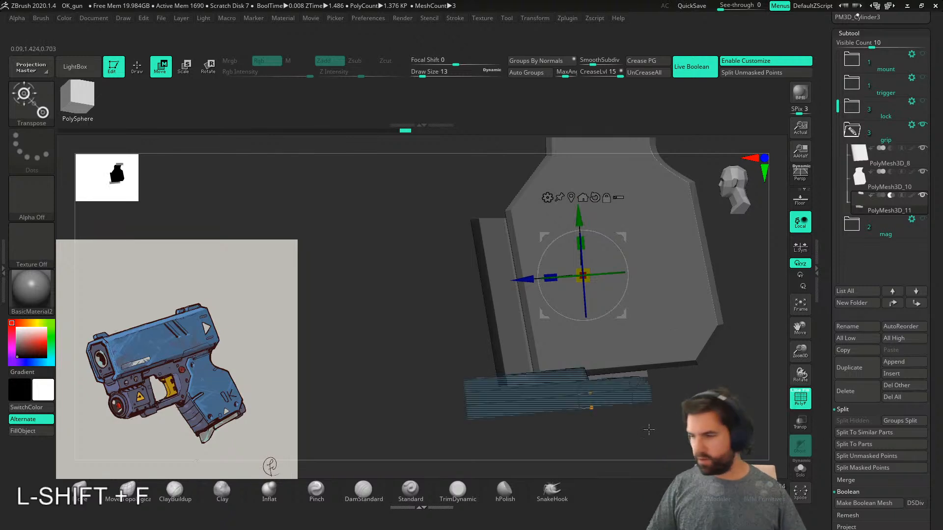
mouse_move(508, 455)
left_mouse_down("ctrl")
mouse_move(458, 452)
mouse_move(456, 387)
left_mouse_up("ctrl")
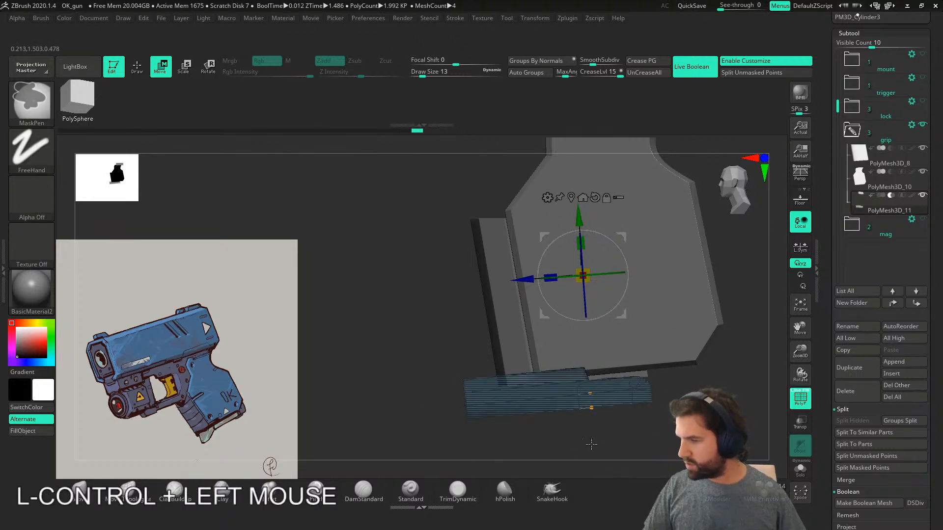
- Switch masking to MaskLasso, lasso around the lower cutter piece, and raise the piece about 0.04 into the grip's base
left_click(41, 103, "ctrl")
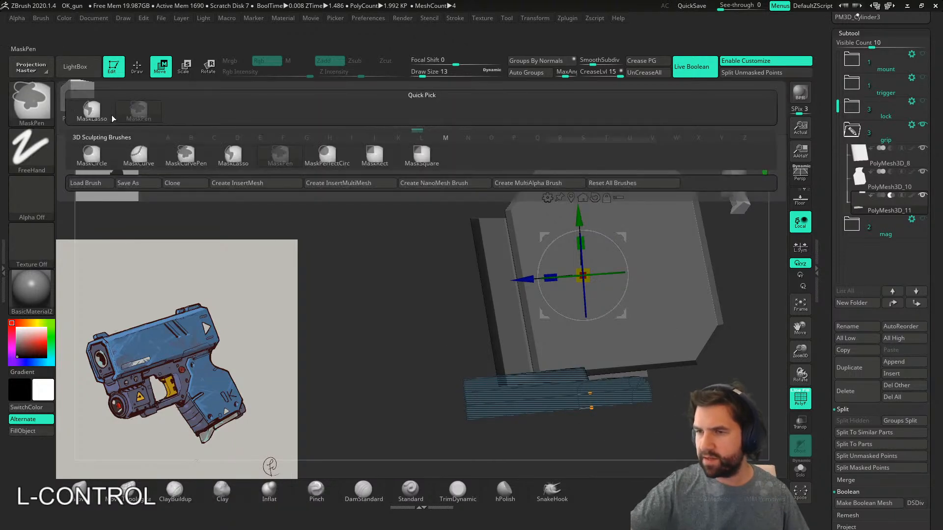
left_click(206, 150, "ctrl")
mouse_move(445, 393)
left_mouse_down("ctrl")
mouse_move(494, 448)
mouse_move(677, 377)
left_mouse_up("ctrl")
left_click_drag(579, 216, 579, 211)
left_click_drag(579, 210, 581, 203)
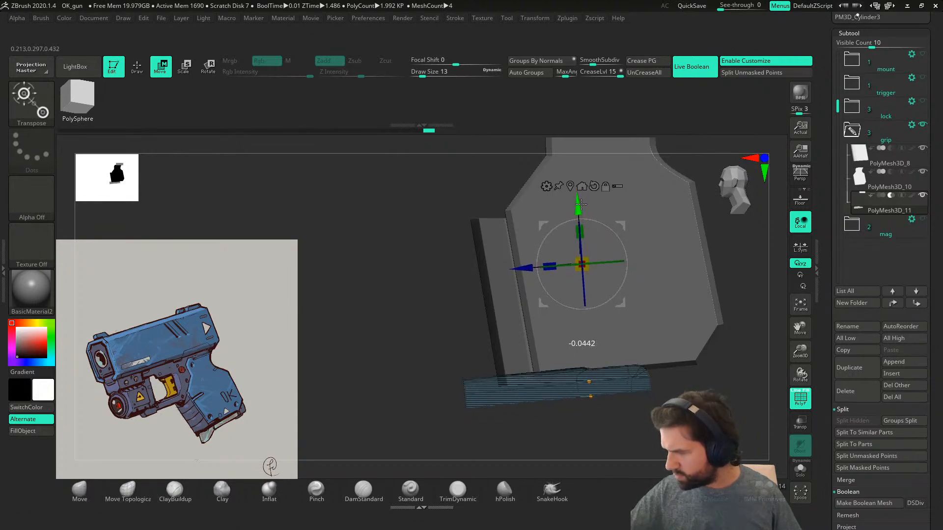
- Mask the lower cutter piece except its rear end, and stretch that end backward to just short of the grip's rear bottom corner
key("ctrl")
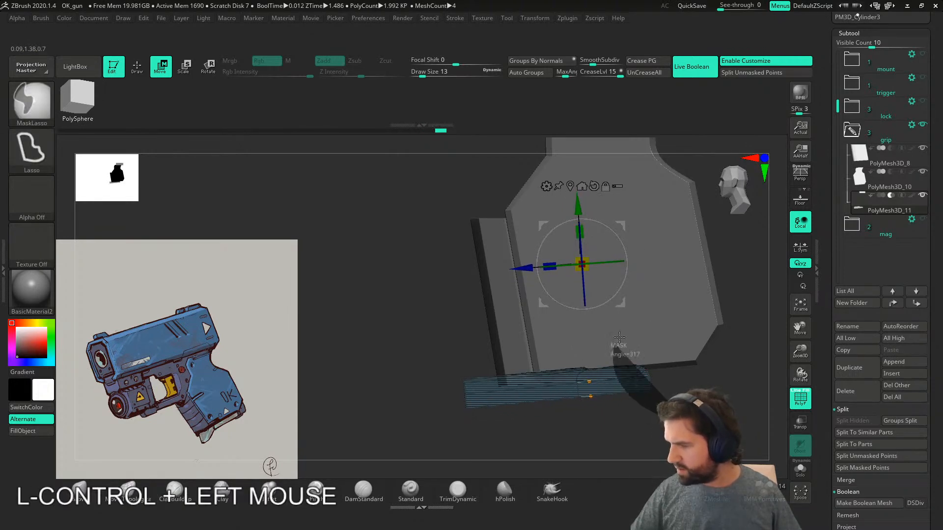
left_click_drag(518, 268, 572, 253)
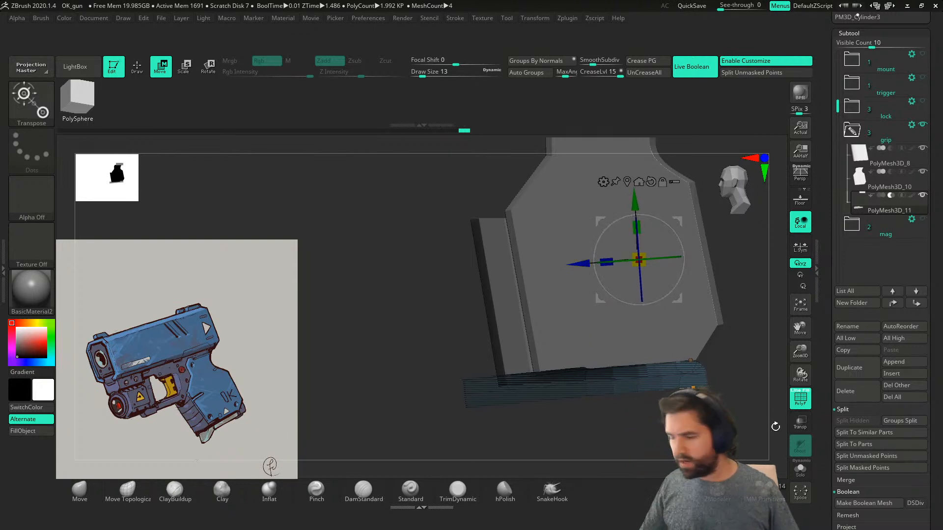
key("shift+f")
left_click_drag(602, 265, 576, 258)
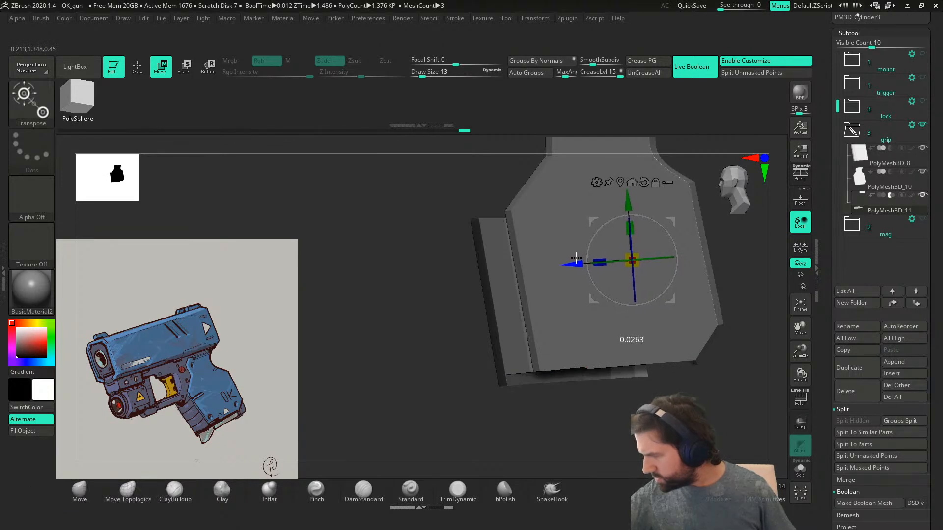
left_click_drag(629, 204, 660, 267)
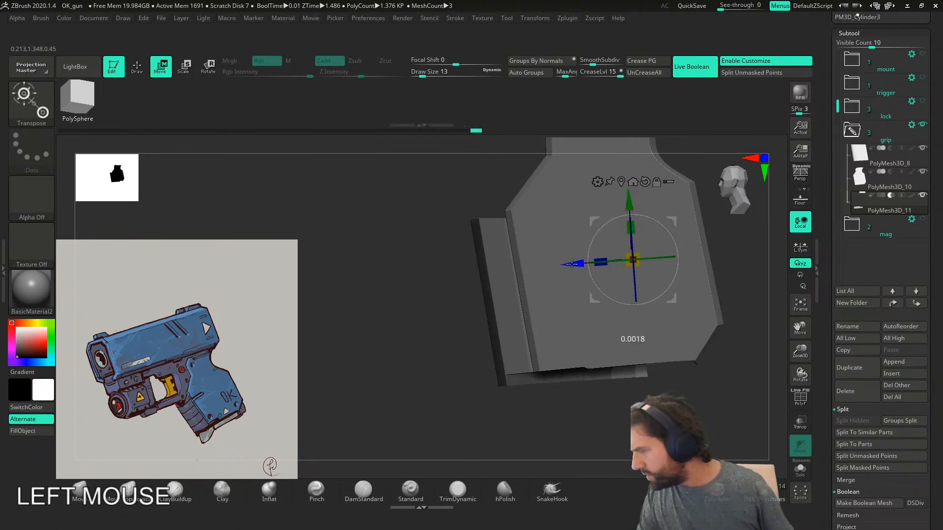
left_click_drag(573, 264, 574, 264)
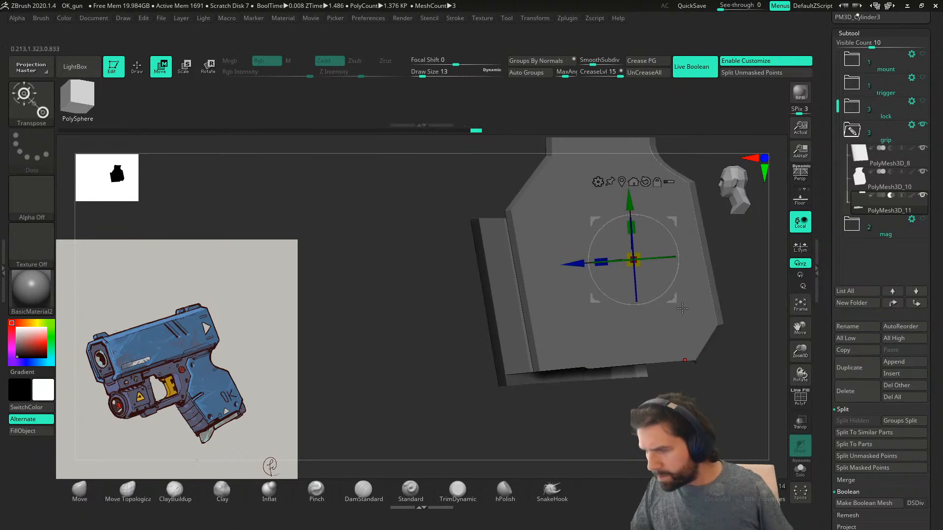
left_click_drag(625, 201, 630, 203)
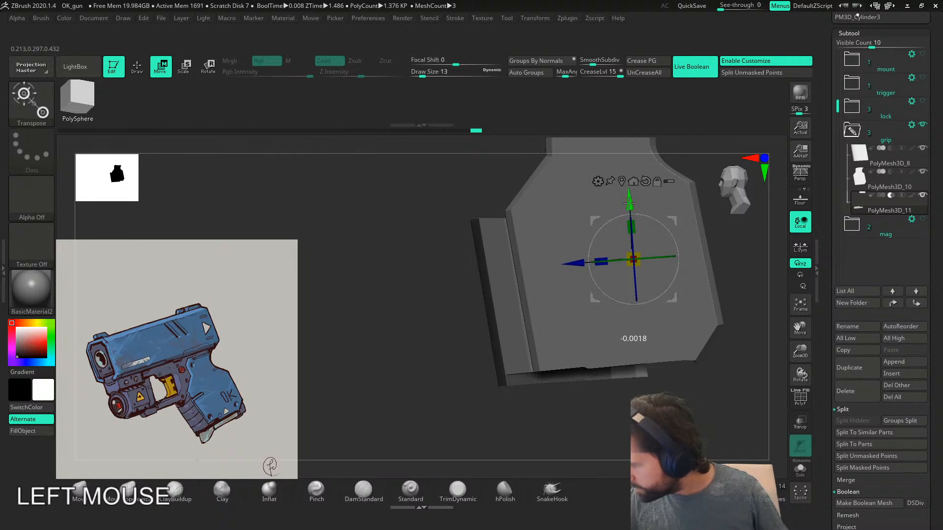
mouse_move(683, 246)
right_mouse_down("alt")
mouse_move(682, 211)
mouse_move(766, 217)
mouse_move(663, 221)
mouse_move(688, 221)
mouse_move(691, 260)
right_mouse_up("alt")
- Mask around the rear of the lower cutter piece, invert the mask, and nudge the unmasked part slightly upward
mouse_move(564, 418)
left_mouse_down("ctrl")
mouse_move(585, 432)
mouse_move(716, 315)
mouse_move(774, 378)
left_mouse_up("ctrl")
left_click(756, 359, "ctrl")
left_click_drag(628, 202, 627, 197)
right_click_drag(628, 198, 655, 202)
- Move PolyMesh3D_8 below PolyMesh3D_11 in the grip folder, and nudge the cutter PolyMesh3D_11 slightly
left_click(862, 152)
left_click_drag(860, 153, 863, 184)
right_click_drag(732, 275, 762, 276)
right_click_drag(653, 417, 617, 390)
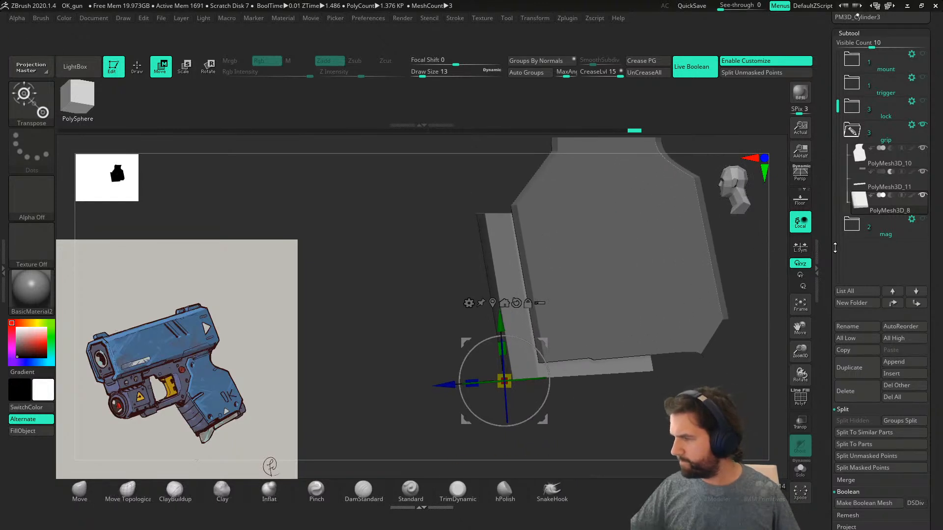
left_click(885, 184)
left_click_drag(635, 186, 640, 187)
- On the grip body PolyMesh3D_10, mask everything except the bottom edge and lower that edge slightly
left_click(715, 311, "alt")
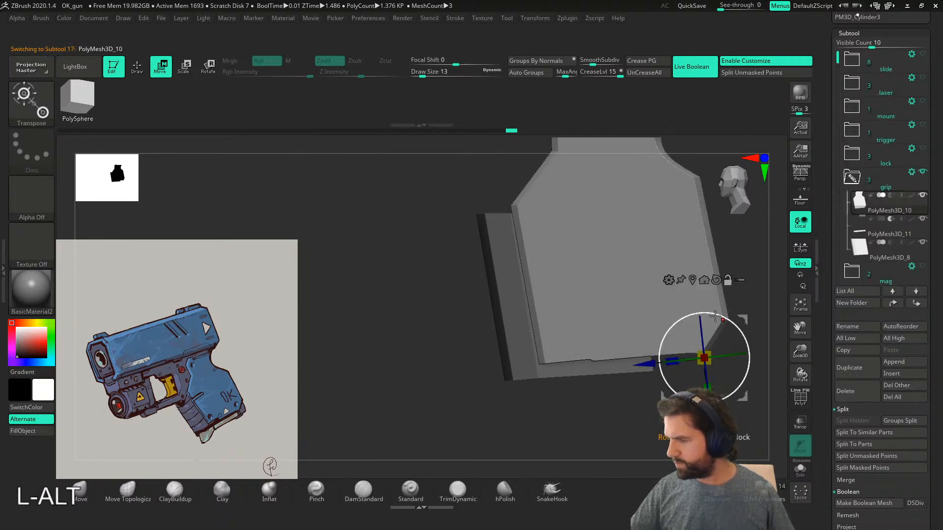
key("shift+f")
mouse_move(538, 353)
left_mouse_down("ctrl")
mouse_move(519, 423)
mouse_move(602, 332)
mouse_move(650, 373)
left_mouse_up("ctrl")
mouse_move(612, 411)
left_mouse_down("ctrl")
mouse_move(508, 348)
mouse_move(752, 366)
left_mouse_up("ctrl")
left_click(628, 457, "ctrl")
left_click_drag(707, 389, 709, 395)
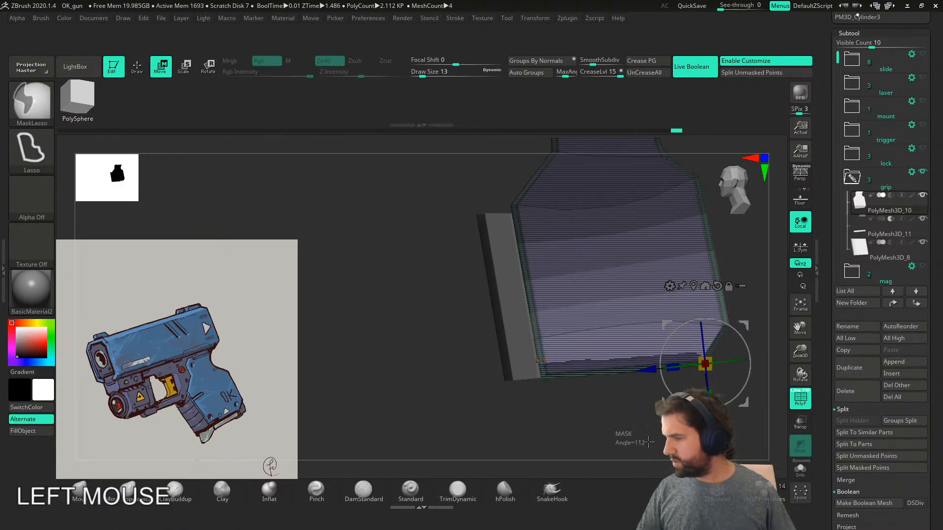
left_click(745, 460, "ctrl")
- Select the cutter PolyMesh3D_11, hide the polyframe, and show the lock and mag folders alongside the grip
left_click(864, 230)
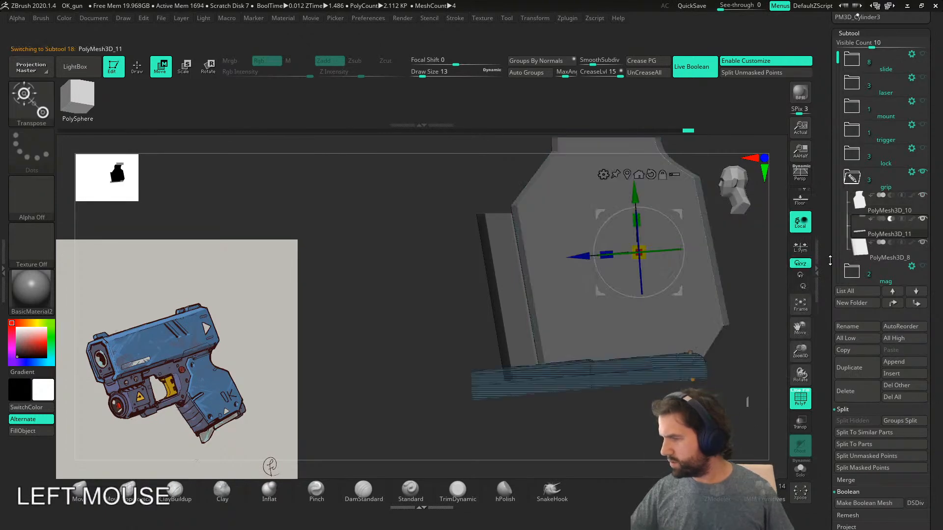
key("shift+f")
right_click_drag(590, 314, 491, 354)
left_click(923, 150)
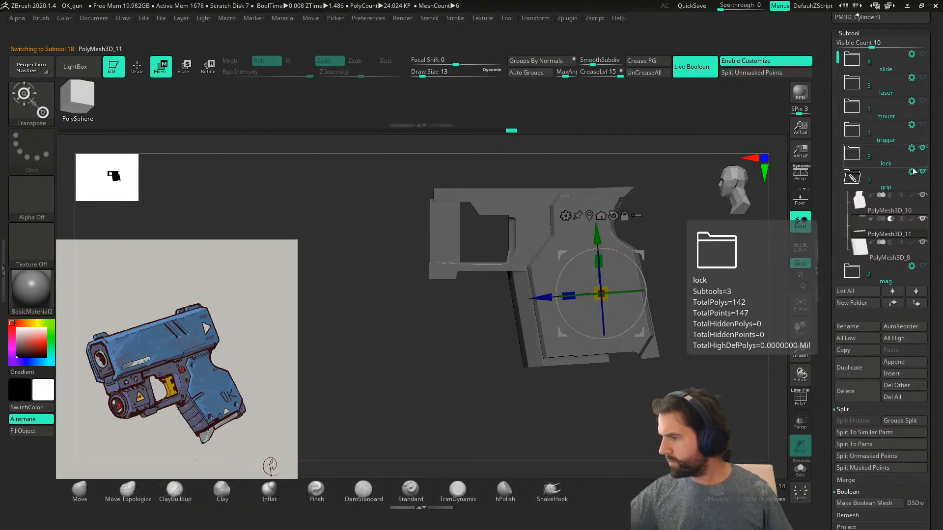
left_click(923, 266)
right_click_drag(644, 374, 681, 368)
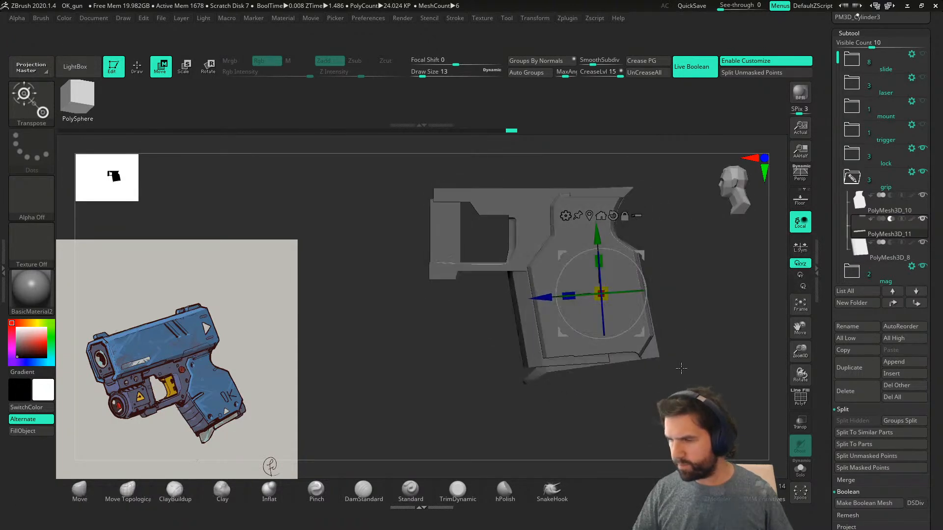
- Select the front block PolyMesh3D_8 and examine its shape in isolation
left_click(541, 365, "alt")
left_click(801, 470)
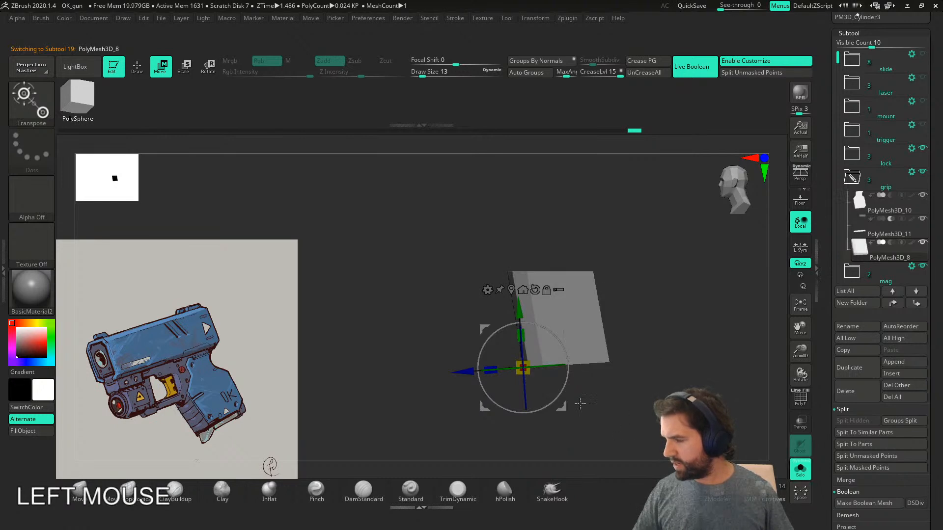
key("shift+f")
key("shift+f")
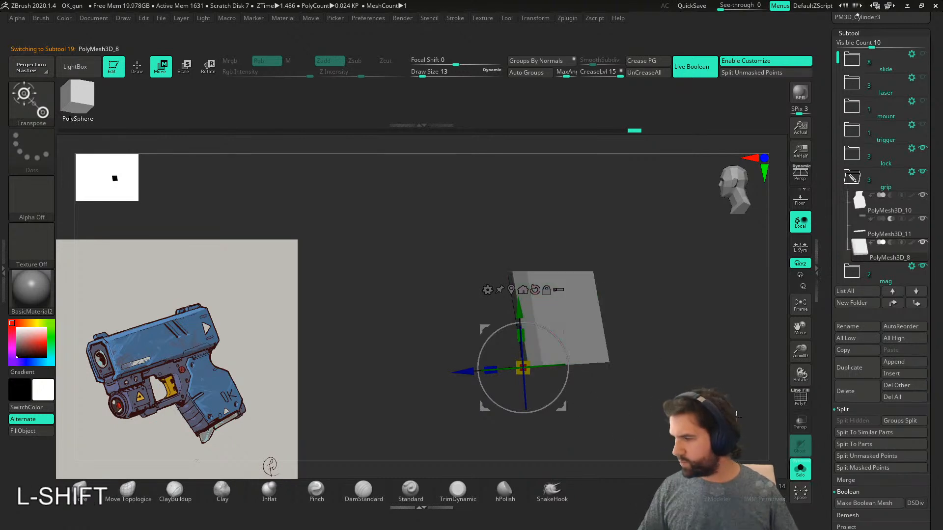
left_click(805, 473)
- Try to clip the rear part off PolyMesh3D_8 with the ClipCurve brush along the grip's slope, and undo the clips
left_click_drag(585, 410, 556, 213, "ctrl+shift")
key("ctrl+z")
key("ctrl+shift+b")
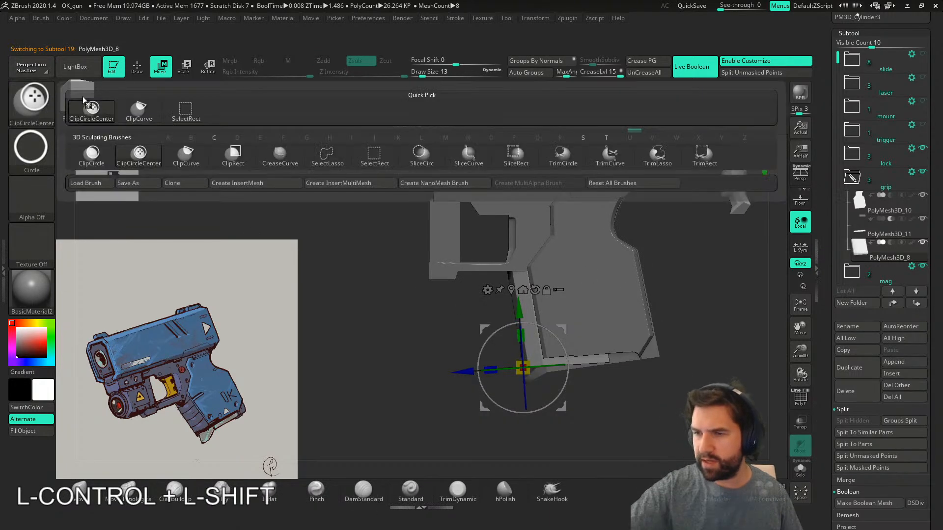
left_click(184, 148, "ctrl+shift")
left_click_drag(585, 409, 586, 452, "ctrl+shift")
key("ctrl+z")
key("ctrl+z")
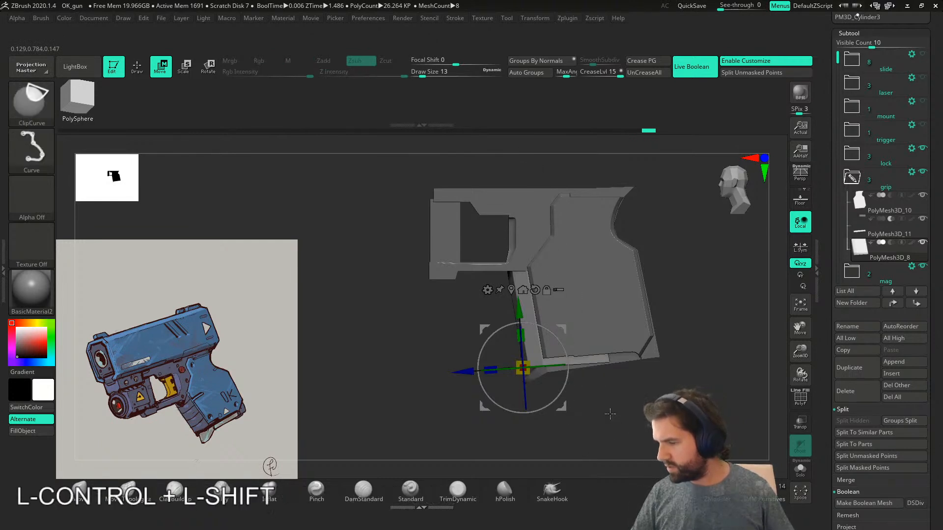
mouse_move(537, 165)
left_mouse_down("ctrl+shift")
mouse_move(583, 456)
mouse_move(595, 451)
left_mouse_up("ctrl+shift")
left_click_drag(535, 154, 584, 425, "ctrl+shift")
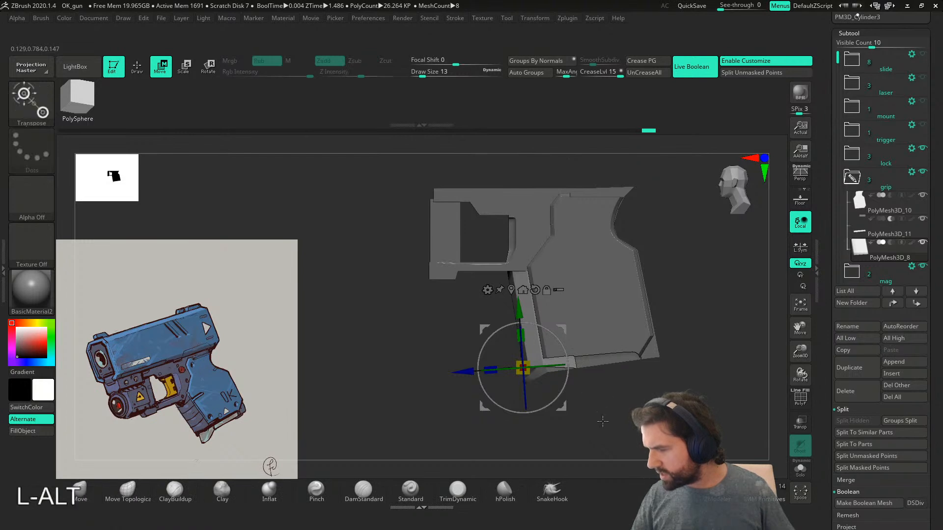
scroll(584, 425, "up", 5)
key("ctrl+z")
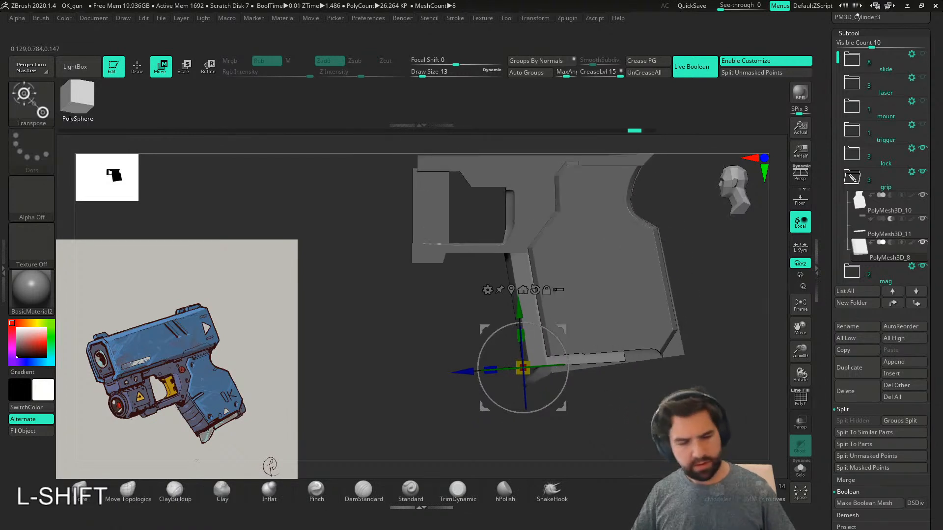
- Isolate PolyMesh3D_8, mask everything except its rear side, and pull that side forward to shorten the block under the grip
left_click(801, 469)
key("shift+f")
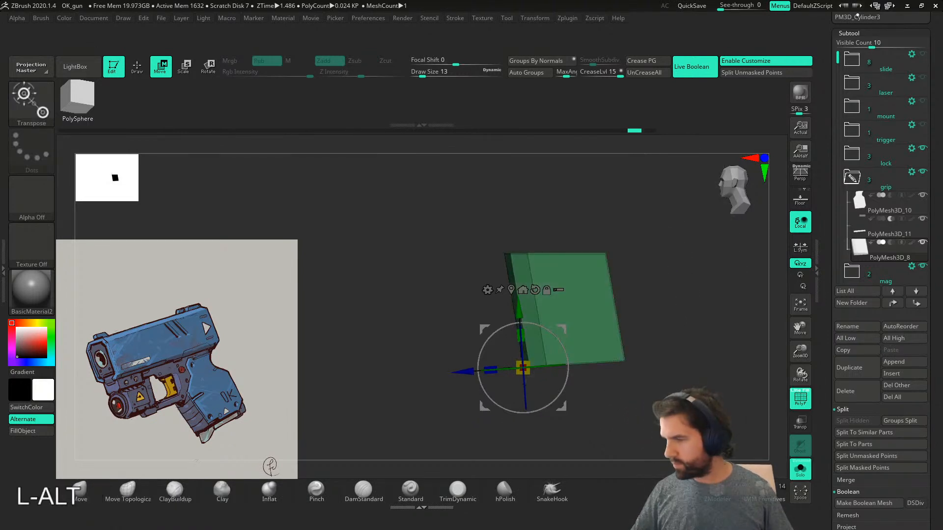
mouse_move(631, 397)
left_mouse_down("ctrl")
mouse_move(570, 282)
mouse_move(644, 211)
mouse_move(653, 228)
left_mouse_up("ctrl")
mouse_move(661, 418)
left_mouse_down("ctrl")
mouse_move(680, 266)
mouse_move(681, 275)
left_mouse_up("ctrl")
left_click(687, 292, "ctrl")
left_click(800, 470)
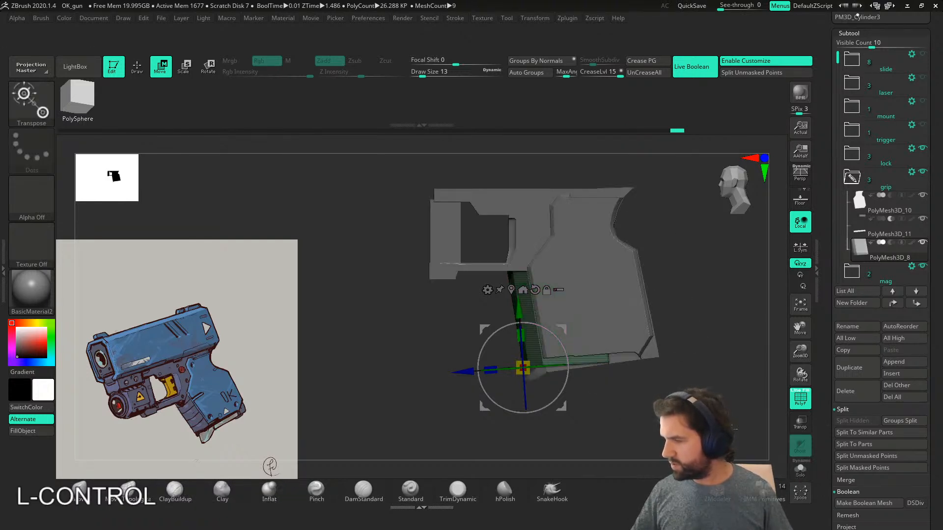
left_click_drag(502, 375, 430, 379)
left_click_drag(525, 409, 570, 430)
right_click_drag(565, 417, 565, 447, "ctrl")
right_click_drag(739, 320, 655, 339, "ctrl")
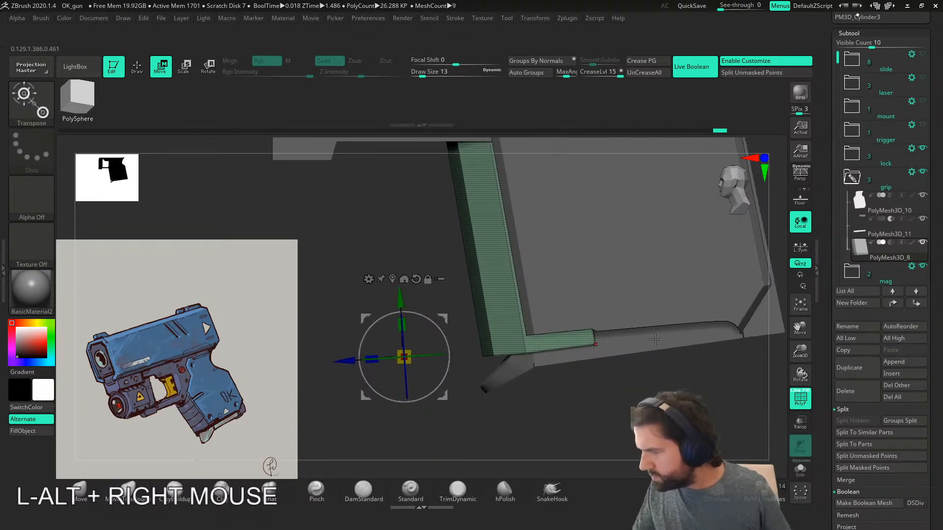
- Select the cutter PolyMesh3D_11, mask part of it, and nudge the cutter slightly upward along its vertical axis
left_click(867, 233)
right_click_drag(649, 421, 606, 418, "alt")
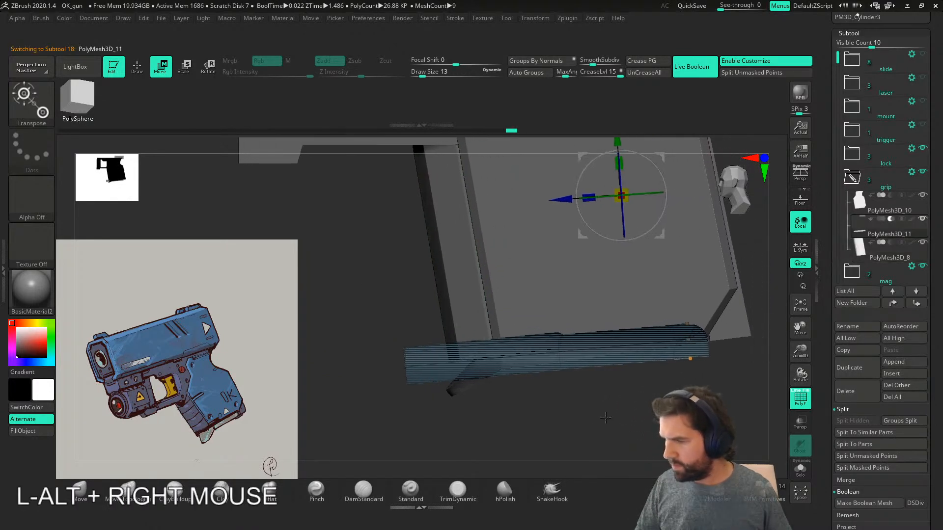
key("ctrl")
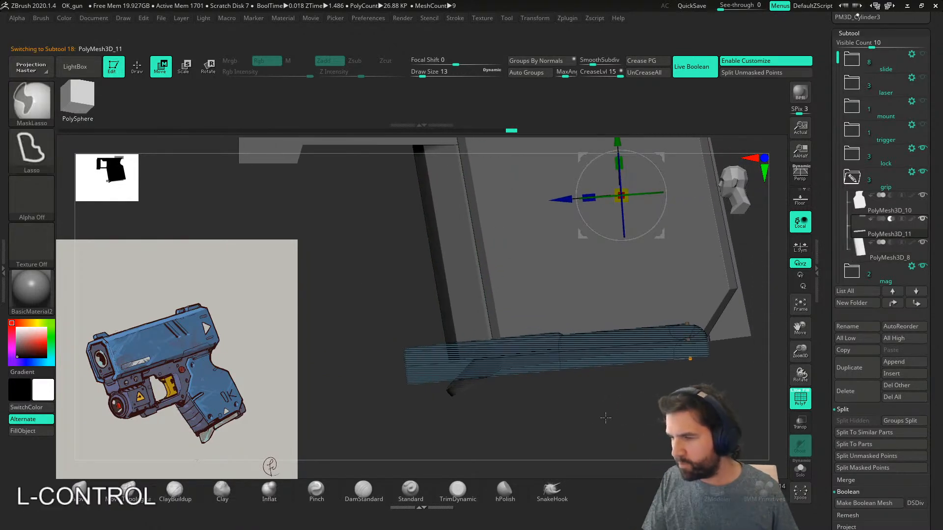
left_click_drag(376, 352, 406, 351, "ctrl")
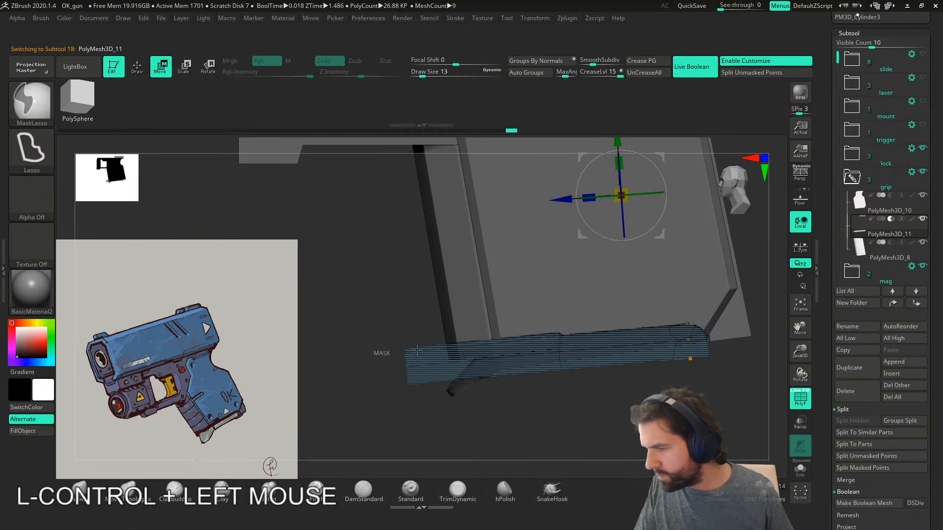
mouse_move(502, 340)
left_mouse_down("ctrl")
mouse_move(559, 336)
mouse_move(437, 315)
mouse_move(408, 324)
left_mouse_up("ctrl")
left_click(633, 383, "ctrl")
right_click_drag(619, 152, 616, 192, "alt")
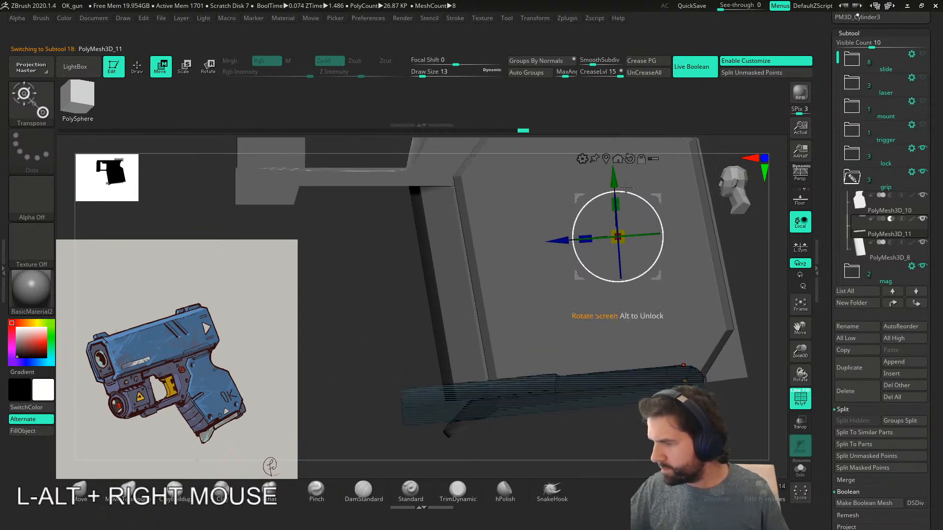
left_click_drag(613, 175, 613, 169)
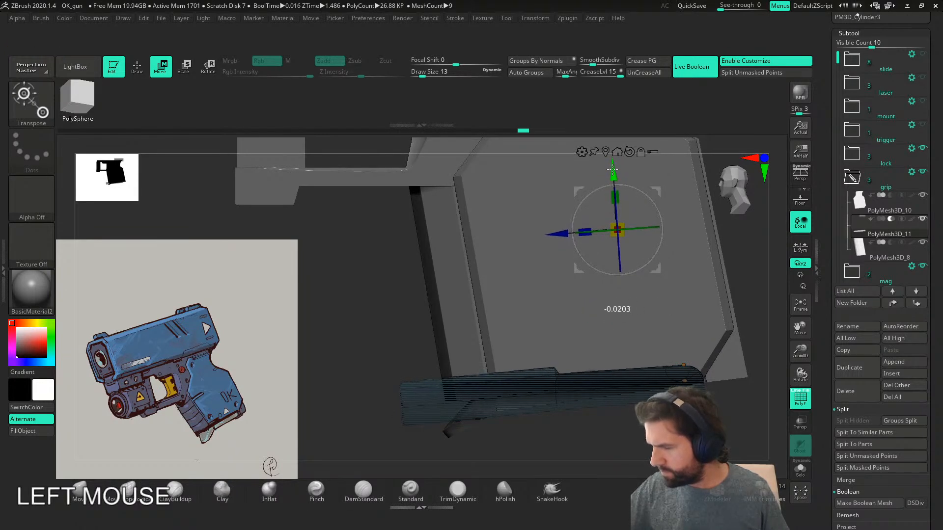
left_click_drag(759, 290, 767, 317, "ctrl")
left_click(801, 470, "ctrl")
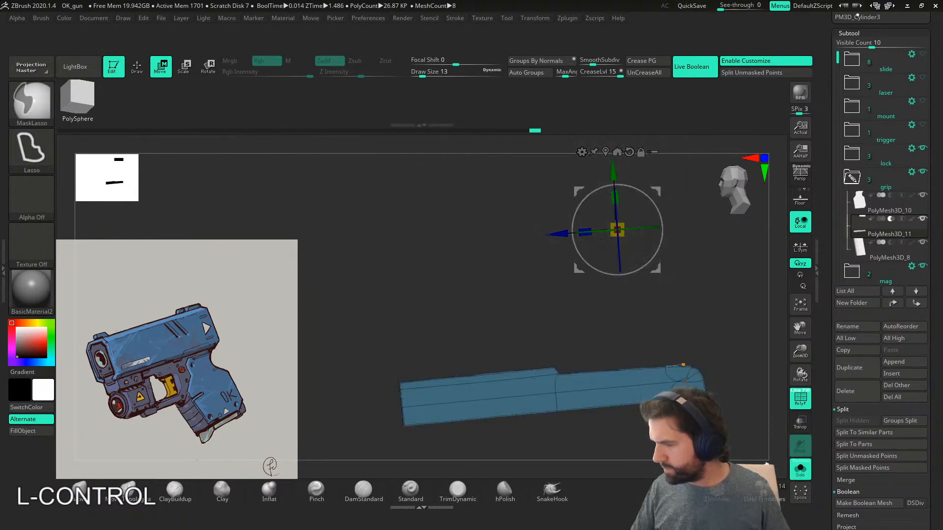
left_click(798, 472)
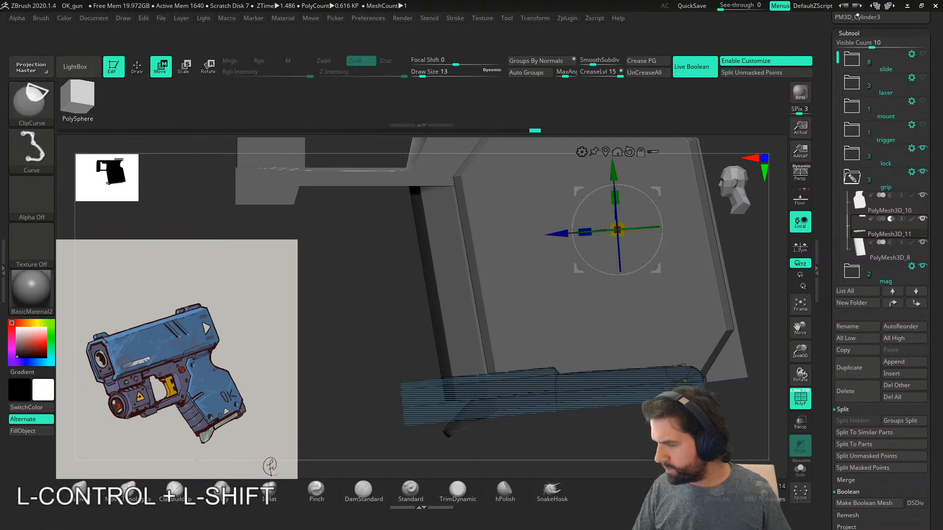
- Mask part of the cutter again, hide the polyframe, and lower the cut slightly along the grip's bottom edge
key("shift+f")
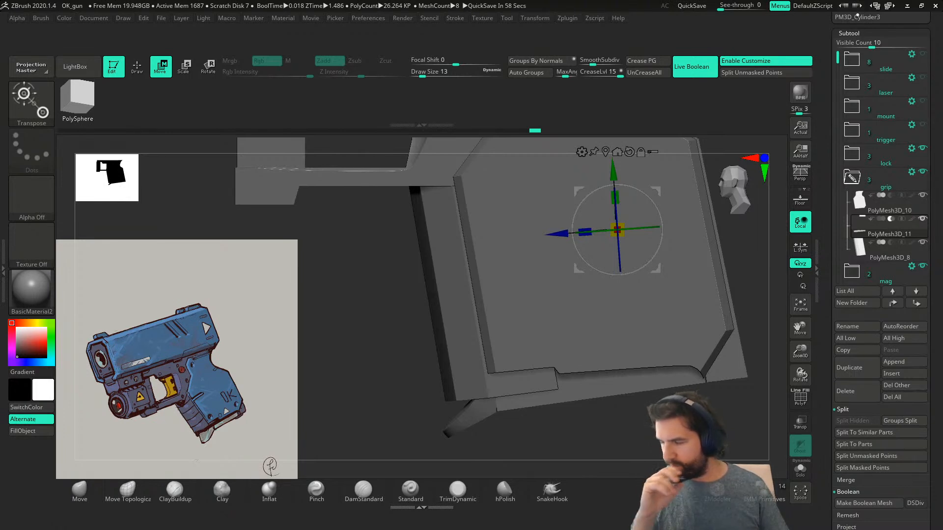
key("shift+f")
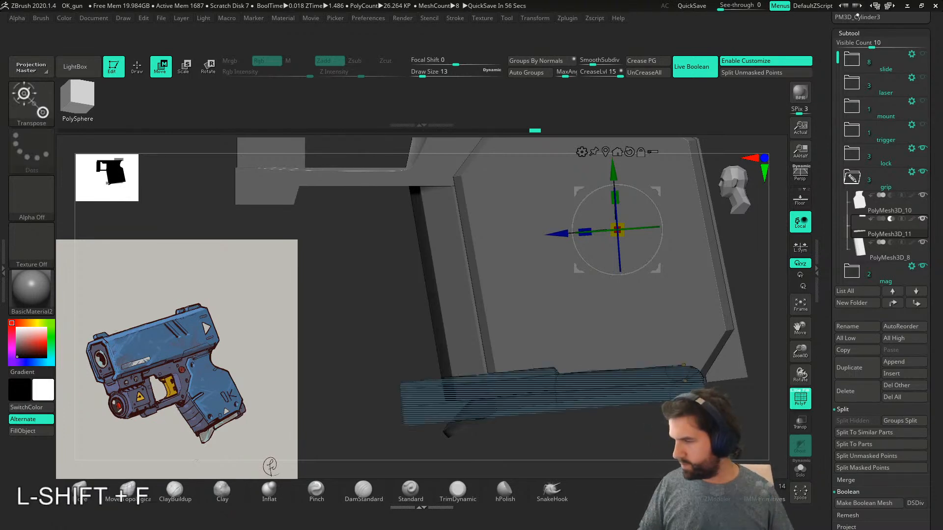
mouse_move(583, 448)
left_mouse_down("ctrl")
mouse_move(438, 338)
mouse_move(653, 447)
mouse_move(619, 450)
left_mouse_up("ctrl")
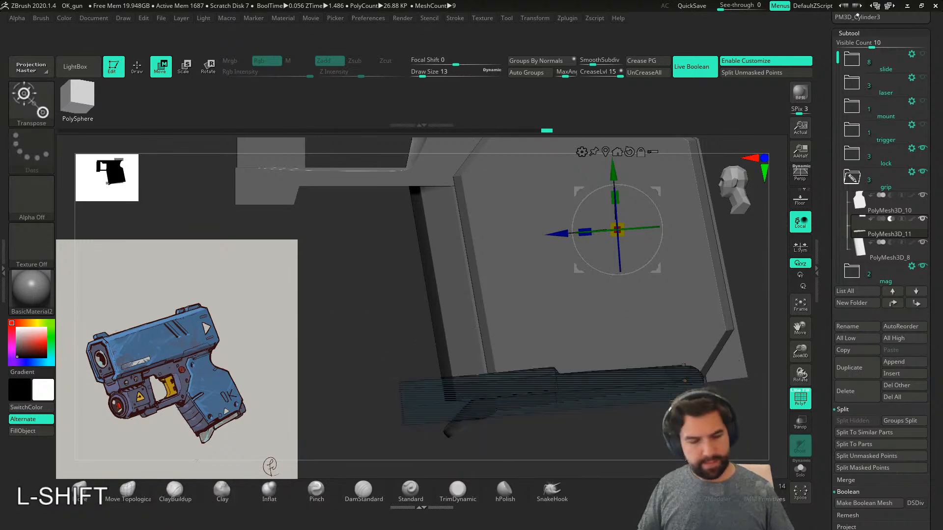
key("shift+f")
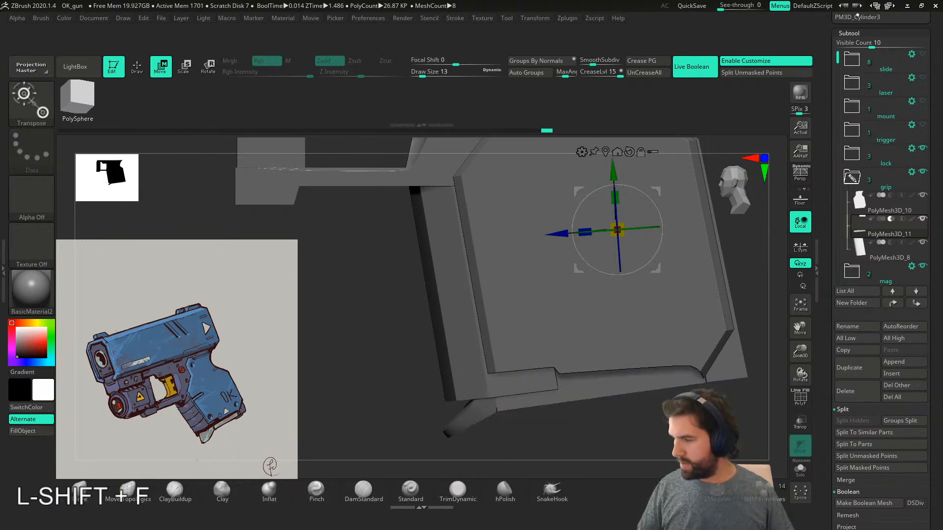
left_click_drag(612, 164, 613, 170)
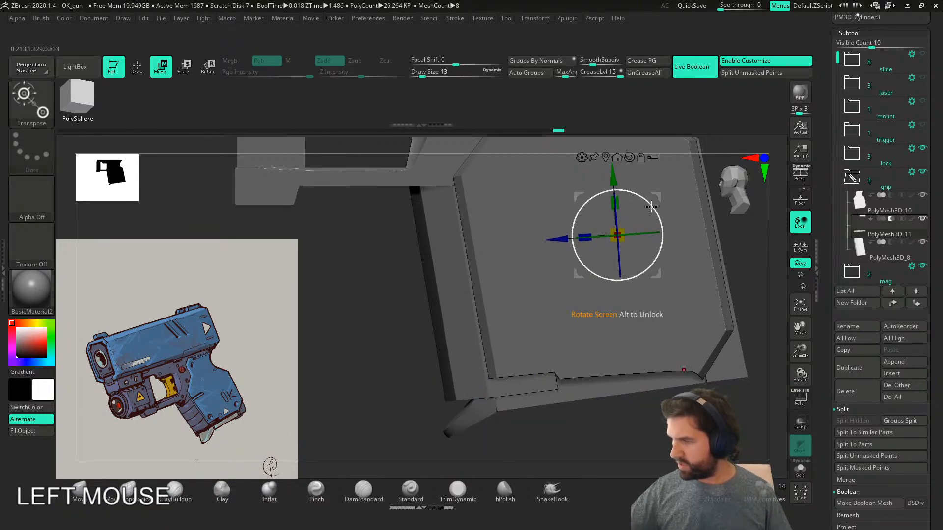
- Re-centre the gizmo on the cutter below the grip and fine-tune it downward and slightly forward to narrow the bottom step
left_click_drag(658, 243, 630, 302, "alt")
left_click(593, 280, "alt")
left_click_drag(587, 432, 588, 431)
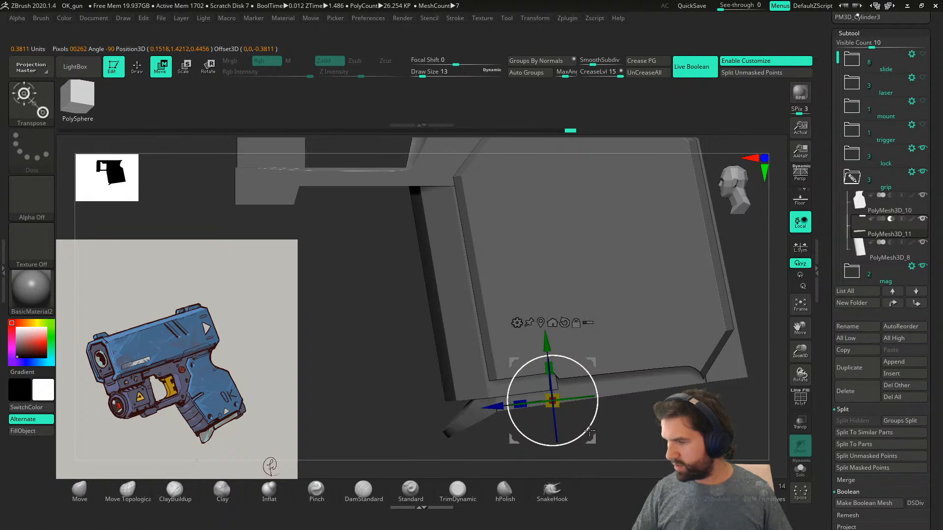
left_click_drag(544, 348, 547, 348)
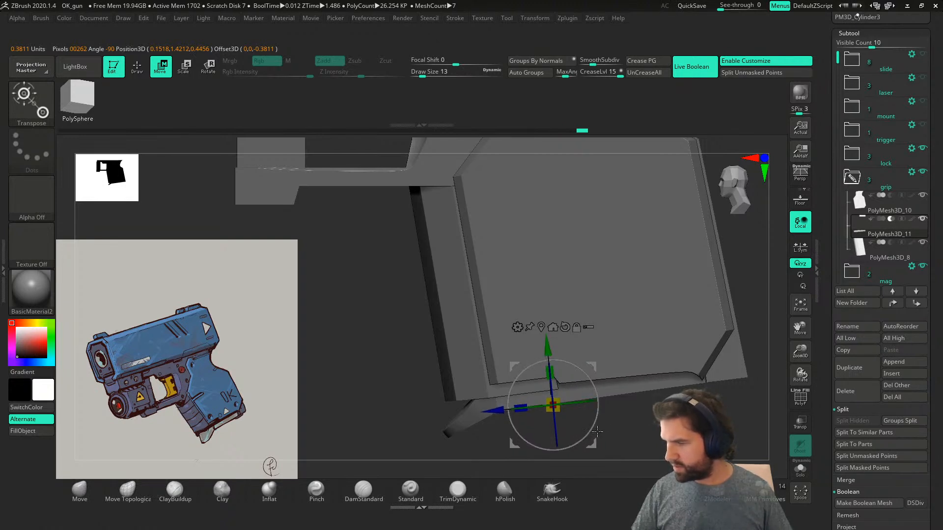
left_click_drag(498, 412, 496, 412)
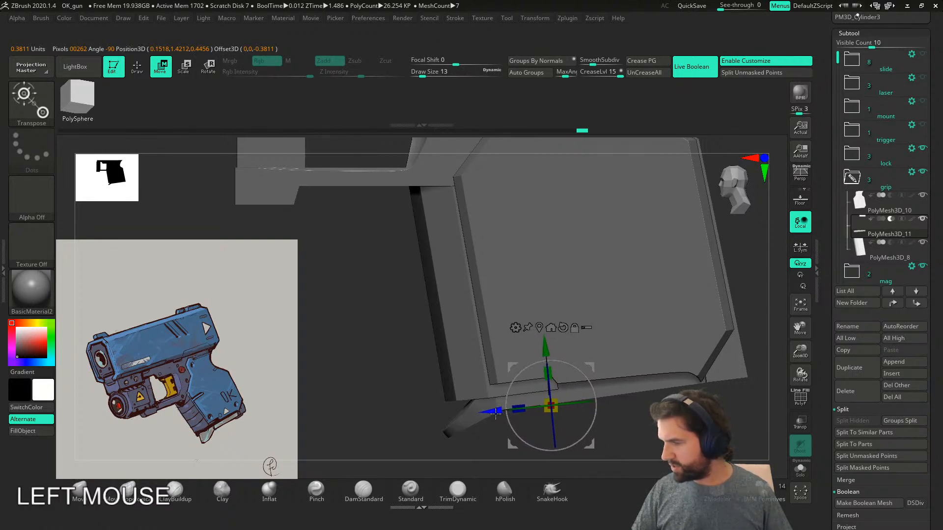
left_click_drag(545, 347, 546, 351)
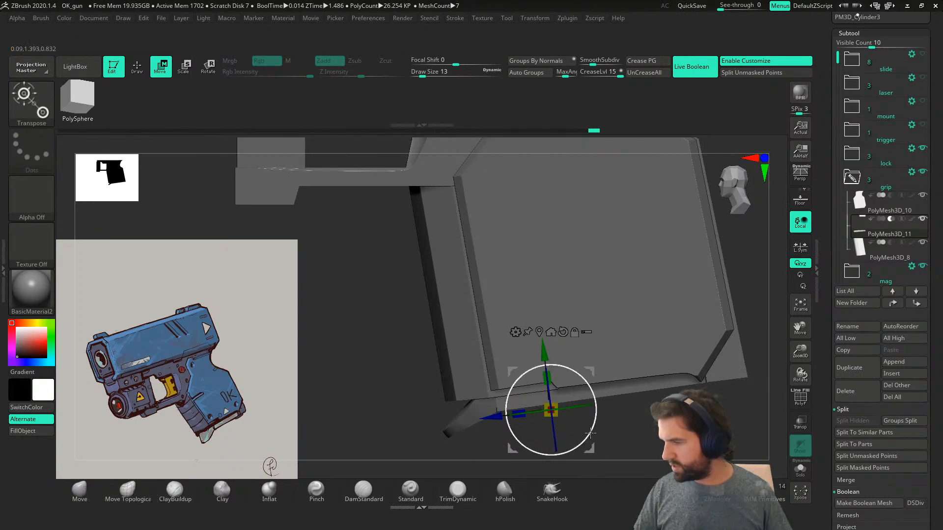
left_click_drag(487, 420, 486, 420)
left_click_drag(546, 352, 547, 351)
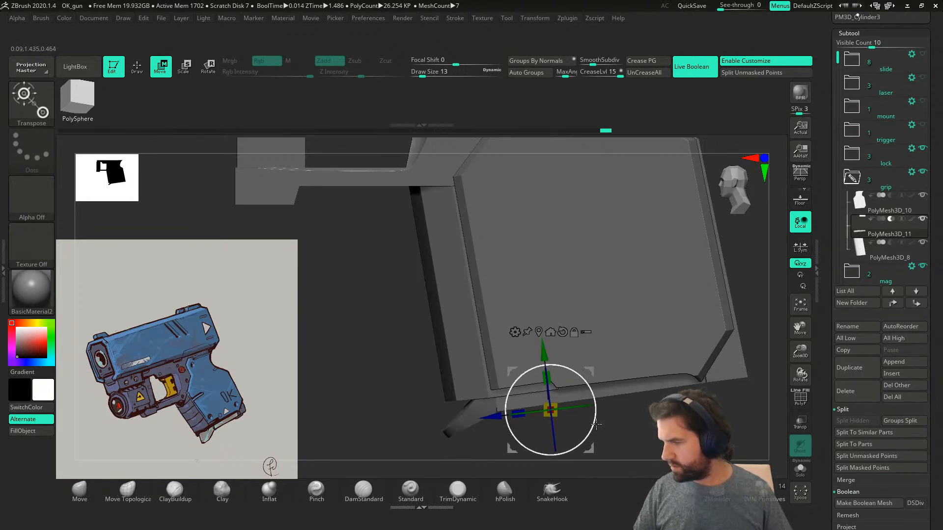
left_click_drag(595, 427, 596, 427)
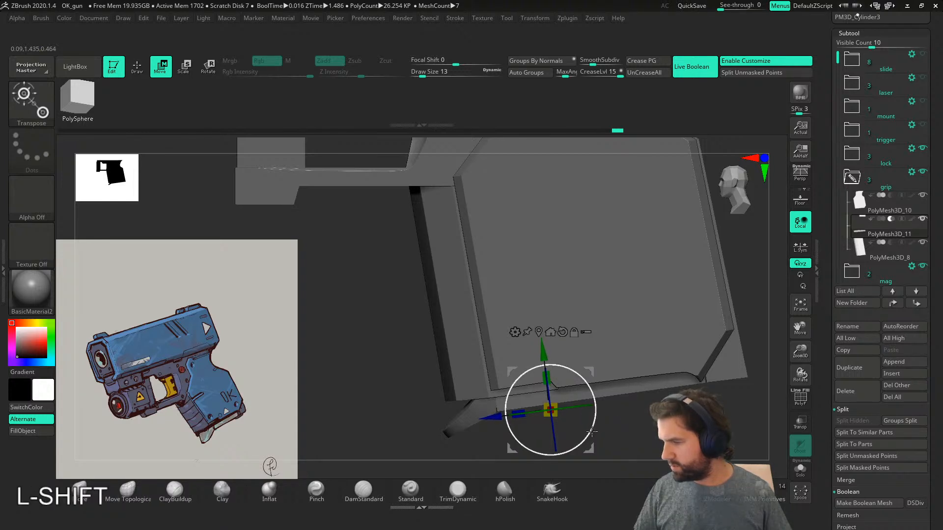
key("ctrl")
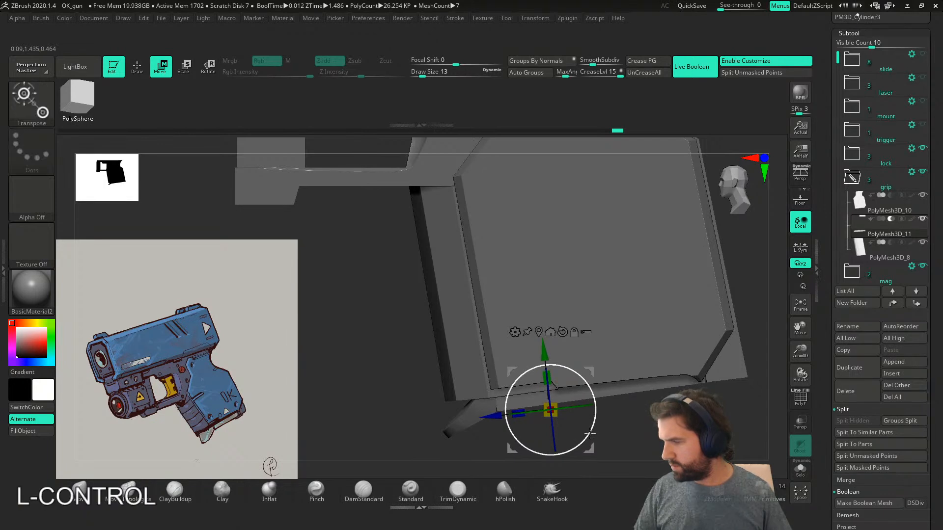
left_click(592, 433, "ctrl")
right_click_drag(592, 432, 653, 447, "alt")
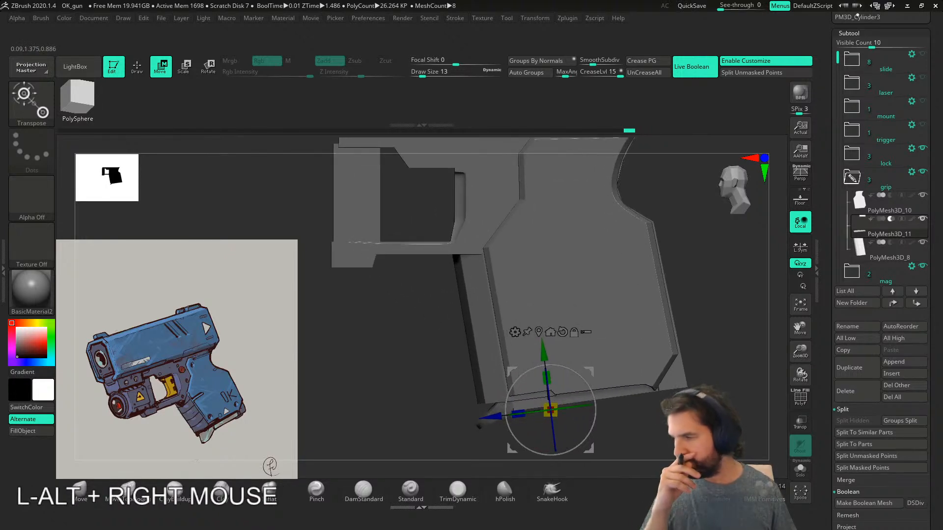
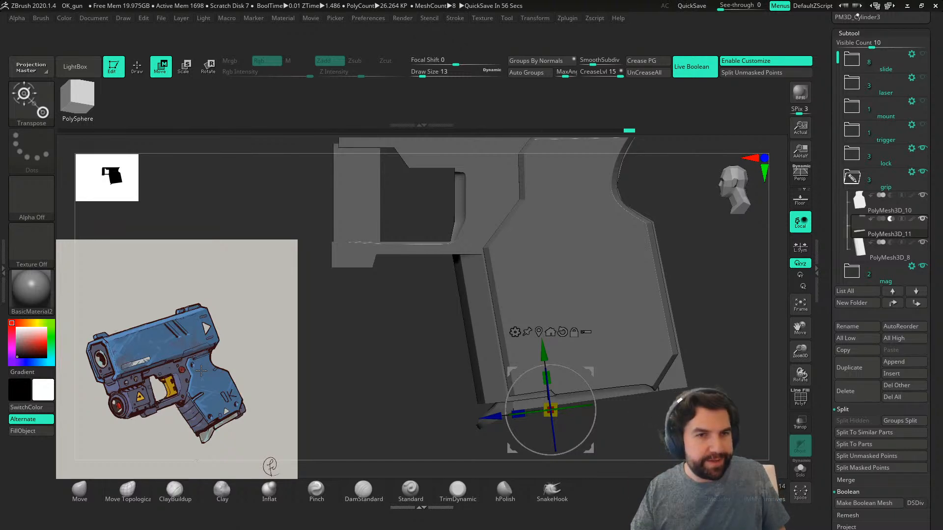
- Select the grip body PolyMesh3D_10, mask it completely, and insert a PolyCylinder at its lower rear corner
left_click(863, 250)
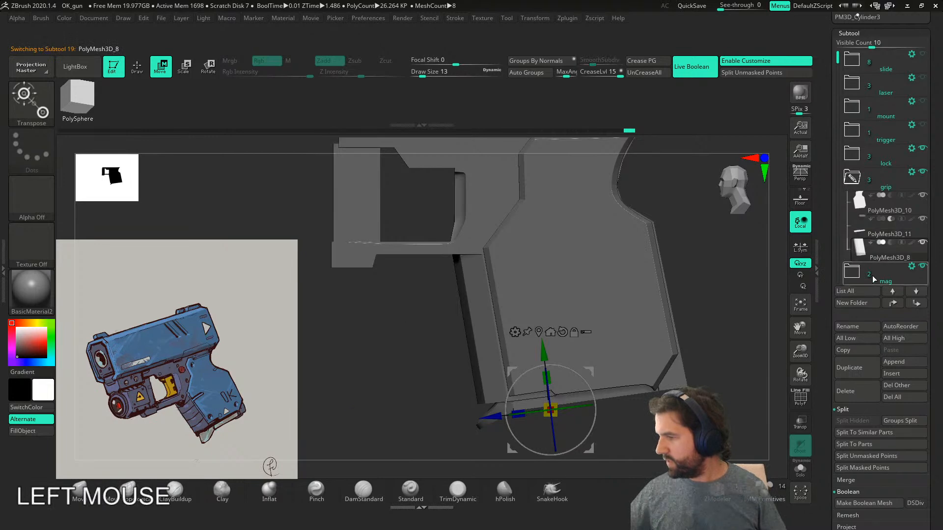
right_click_drag(698, 420, 617, 404)
left_click(614, 375, "alt")
left_click(648, 417, "alt")
right_click_drag(616, 404, 638, 388, "alt")
left_click(692, 381, "ctrl")
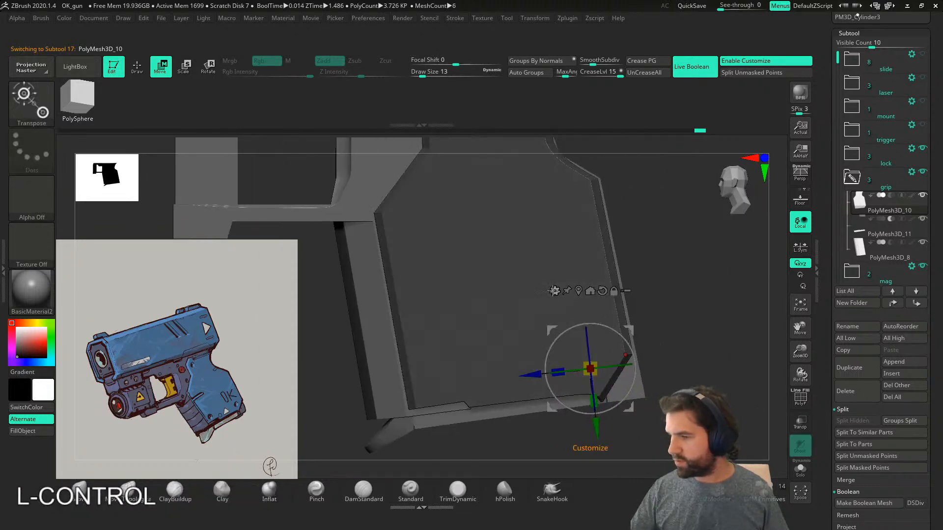
left_click(555, 291)
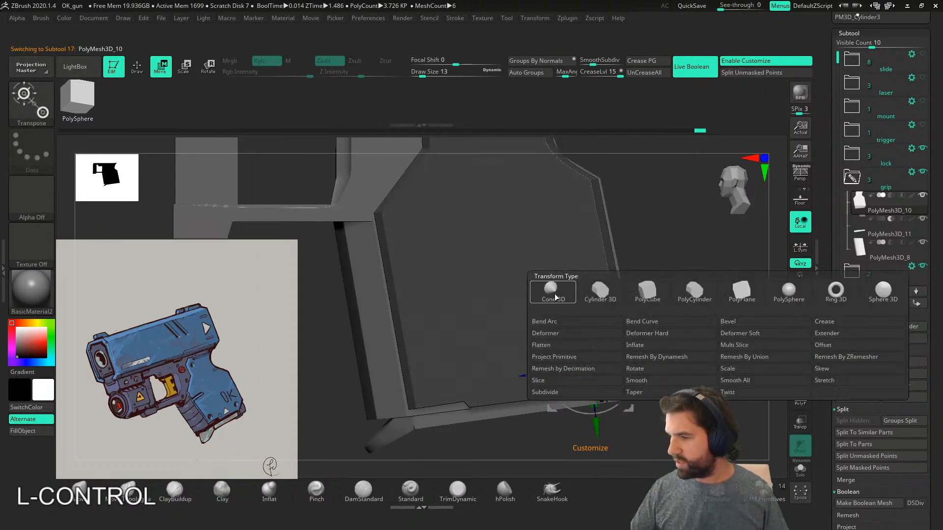
left_click(694, 289)
- Rotate the new cylinder in snapped increments to point sideways and reposition it beside the grip's lower rear corner
right_click_drag(666, 349, 671, 379)
key("shift+w")
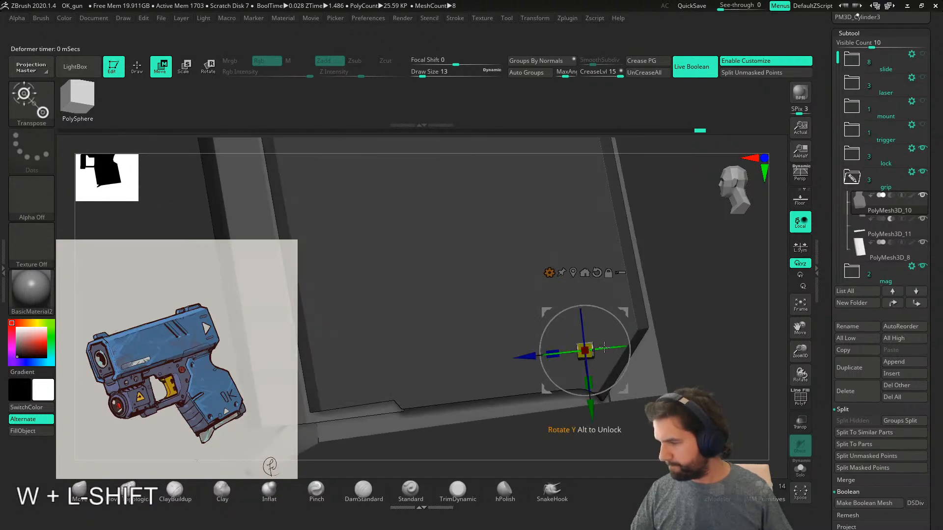
left_click_drag(604, 348, 636, 342, "shift")
right_click_drag(687, 362, 620, 391)
left_click_drag(609, 379, 613, 378, "shift")
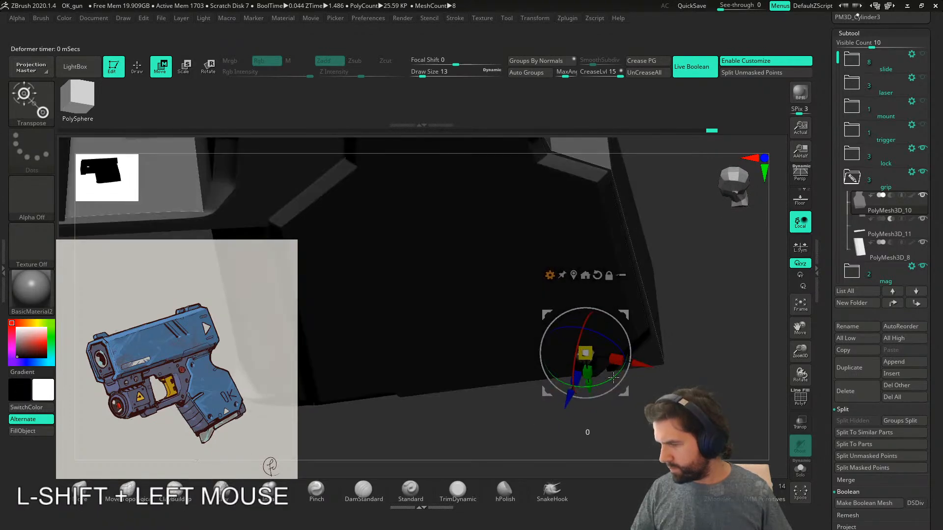
right_click_drag(652, 384, 682, 243)
left_click_drag(663, 239, 682, 226)
right_click_drag(681, 226, 645, 391)
left_click_drag(599, 307, 610, 308)
right_click_drag(610, 307, 574, 412)
- Show the polyframe and slide the cylinder sideways until it partly sinks into the grip's side face
key("shift+f")
left_click(800, 471)
left_click(800, 471)
left_click_drag(446, 345, 633, 369)
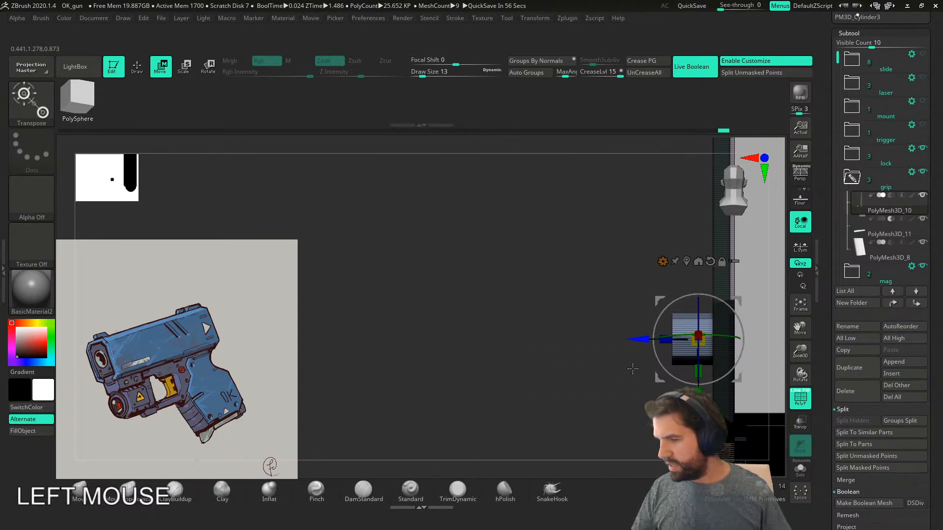
right_click_drag(633, 369, 580, 388, "alt")
left_click_drag(539, 353, 552, 360)
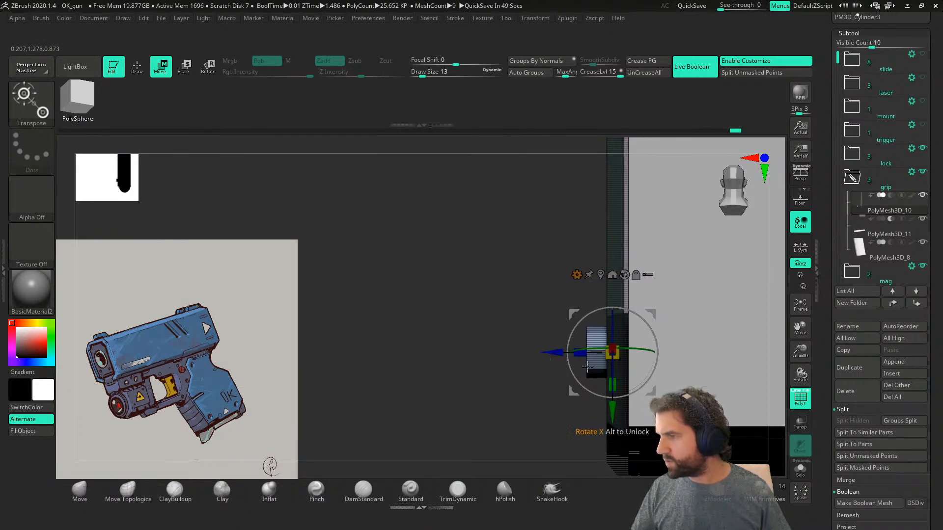
- Split the unmasked cylinder off the grip body as its own subtool, then select and isolate it
left_click(753, 72)
right_click_drag(473, 430, 570, 426)
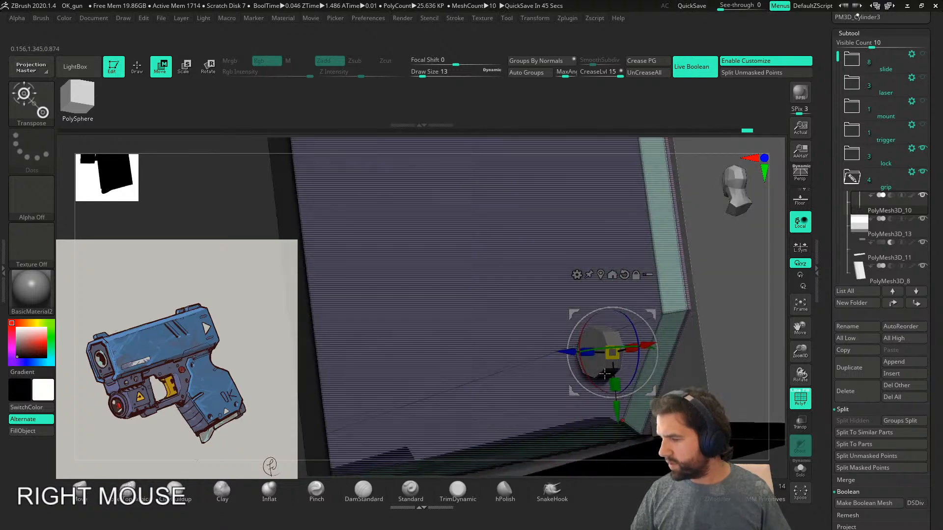
left_click(599, 350, "alt")
left_click(801, 470)
right_click_drag(726, 432, 673, 451)
key("shift+f")
right_click_drag(718, 397, 660, 404, "alt")
key("shift+f")
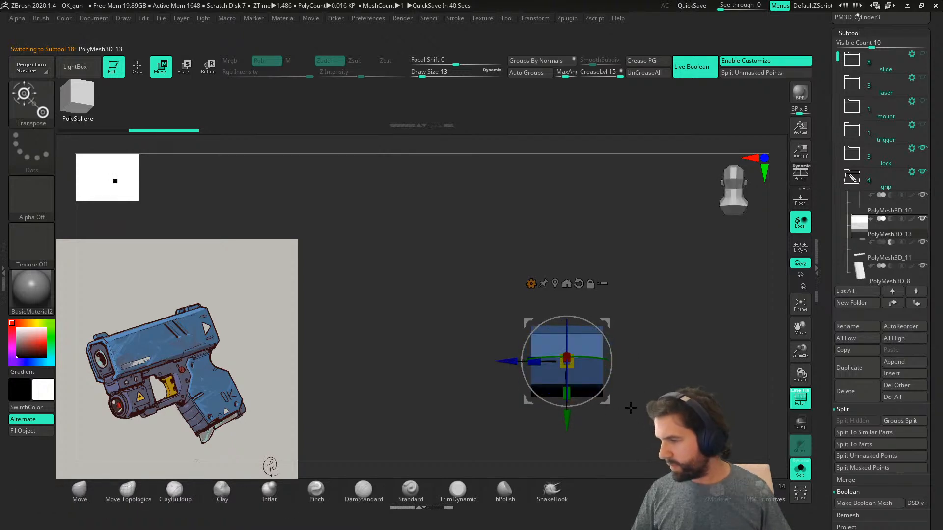
- Insert an edge loop around the middle of the cylinder PolyMesh3D_13 with the ZModeler brush
key("q")
left_click(603, 359)
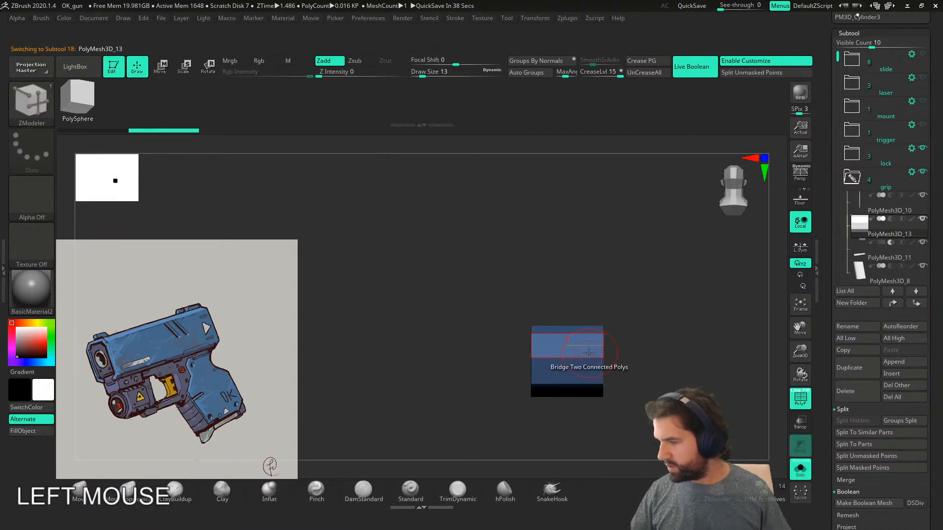
left_click(581, 354)
left_click_drag(571, 356, 571, 356)
- Mask the cylinder except for one end, centre the gizmo on that end, and scale and shift it into a taper
mouse_move(641, 294)
left_mouse_down("ctrl")
mouse_move(630, 293)
mouse_move(579, 437)
left_mouse_up("ctrl")
left_click_drag(644, 423, 654, 430, "ctrl")
left_click_drag(651, 293, 599, 419, "ctrl")
key("w")
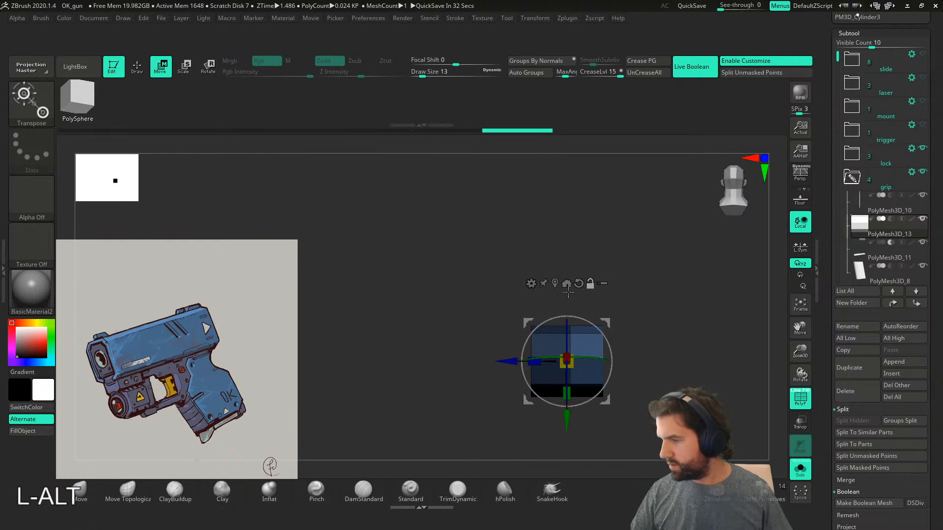
left_click_drag(571, 295, 615, 295, "alt")
left_click(615, 284, "alt")
left_click_drag(604, 362, 660, 364)
left_click_drag(602, 369, 586, 374)
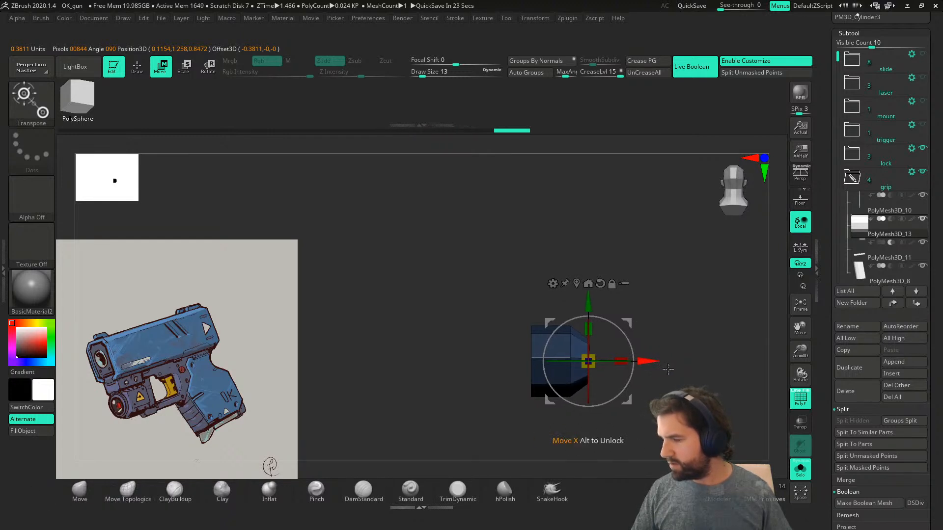
- Change the mask to free the cylinder's untapered end and pull that end outward along X to lengthen the piece
left_click_drag(544, 414, 552, 408, "ctrl")
mouse_move(497, 282)
left_mouse_down("ctrl")
mouse_move(546, 292)
mouse_move(508, 300)
mouse_move(519, 291)
left_mouse_up("ctrl")
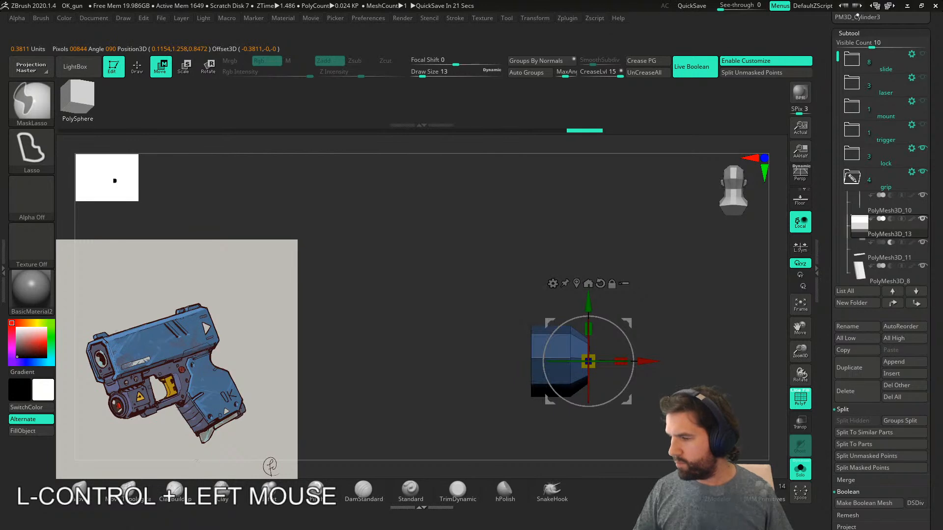
left_click_drag(652, 362, 634, 362)
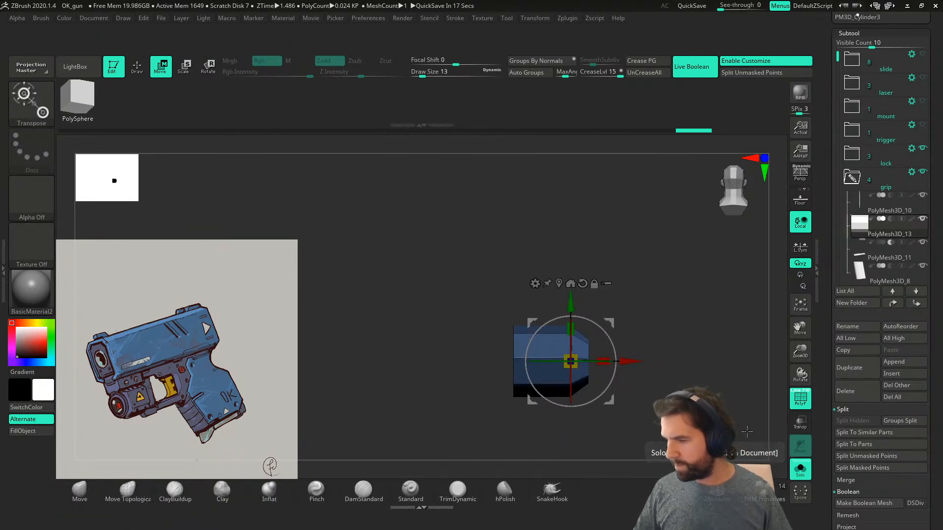
- Set the cylinder PolyMesh3D_13 to subtraction within the grip and shift it along X to adjust the recess depth
left_click(802, 469)
right_click_drag(741, 426, 585, 278)
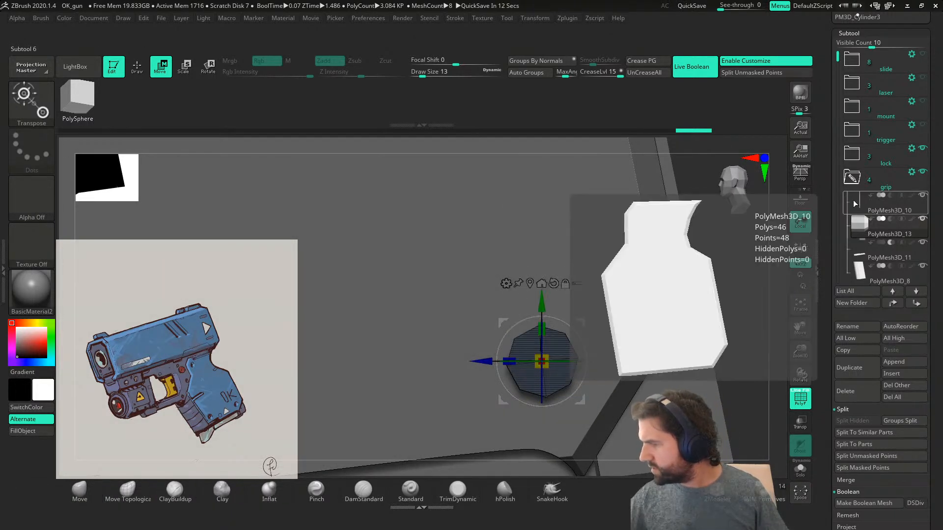
left_click(891, 220)
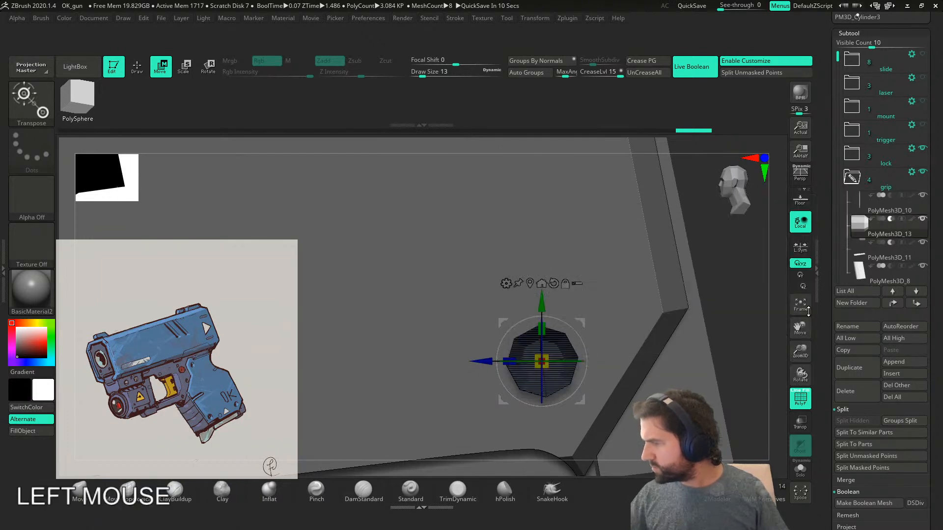
key("shift+f")
right_click_drag(685, 427, 612, 421, "alt")
left_click_drag(586, 362, 590, 363)
right_click_drag(589, 364, 673, 373)
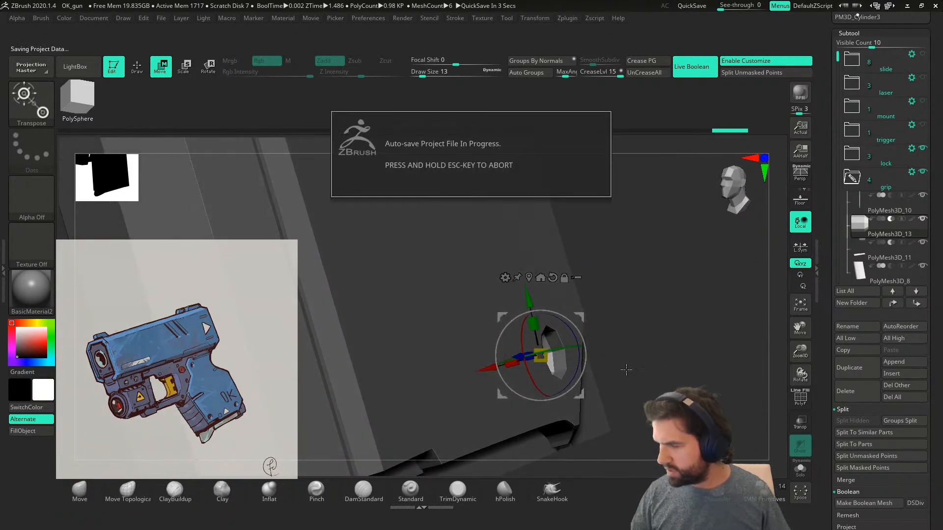
left_click_drag(503, 372, 485, 369)
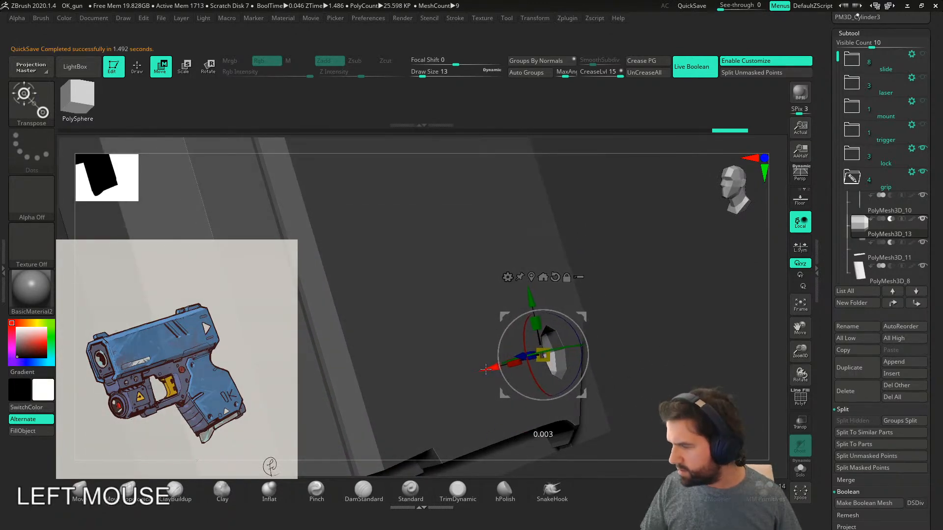
right_click_drag(508, 361, 833, 446)
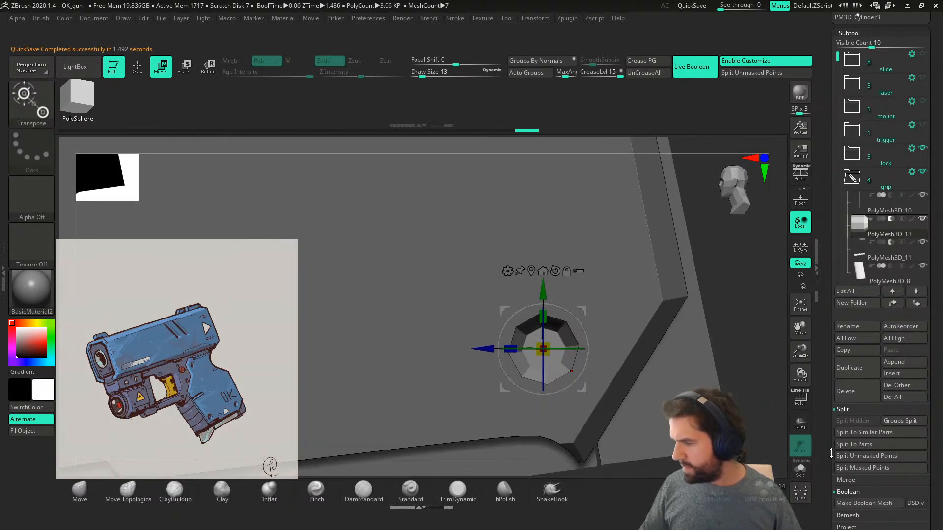
- Isolate the cylinder cutter and extrude its tapered end face into a long narrow shaft with the ZModeler brush's QMesh action
left_click(801, 469)
right_click_drag(631, 366, 565, 328)
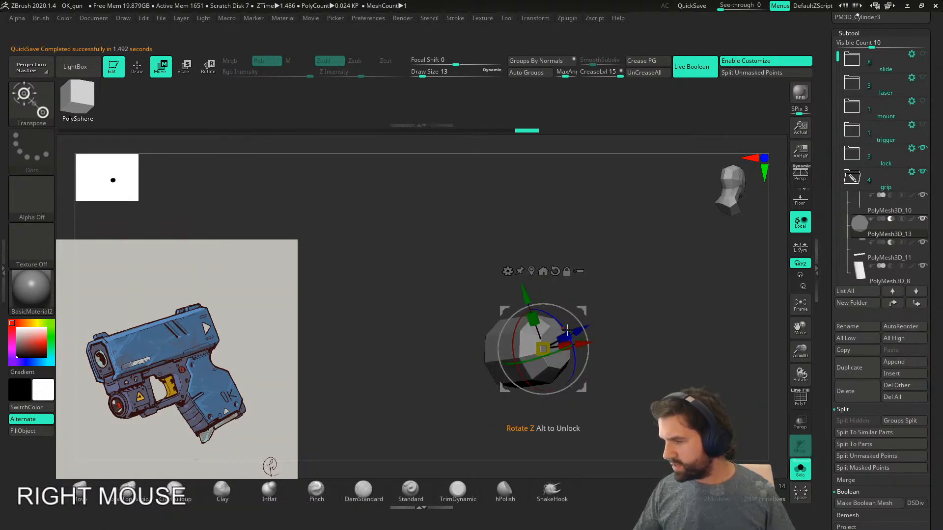
key("shift+f")
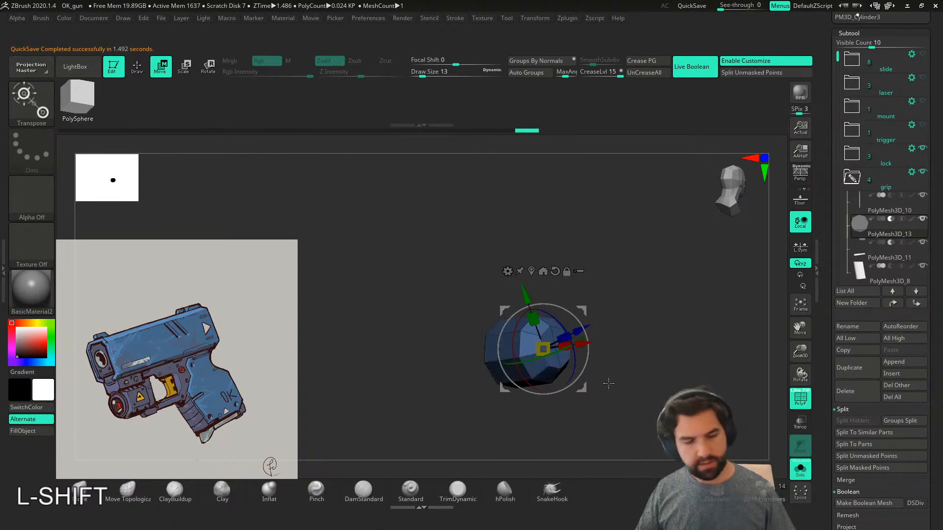
left_click(727, 495)
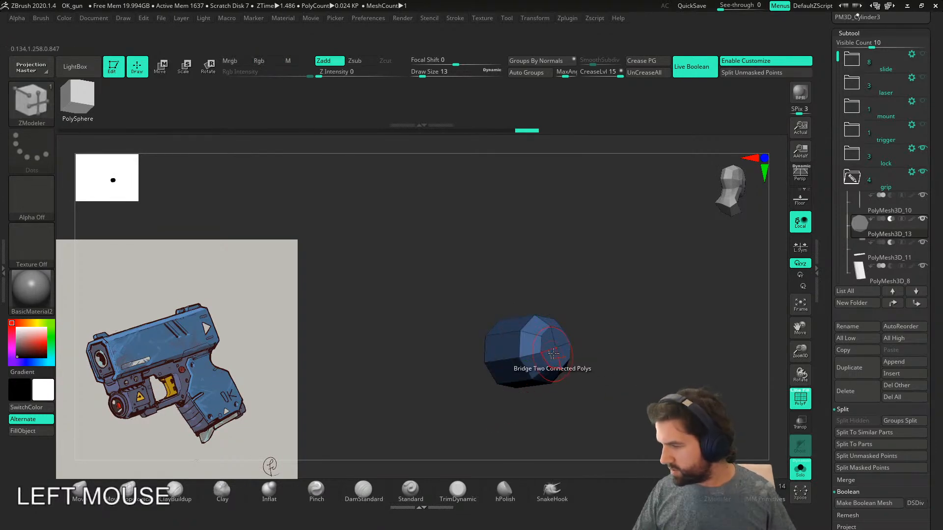
key("space")
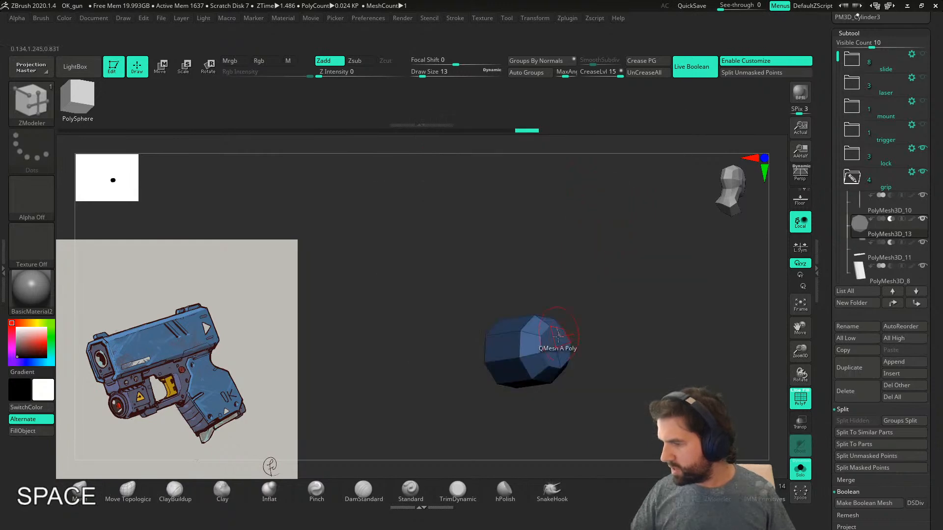
left_click(547, 351, "alt")
right_click_drag(579, 346, 603, 342)
left_click_drag(561, 352, 644, 346)
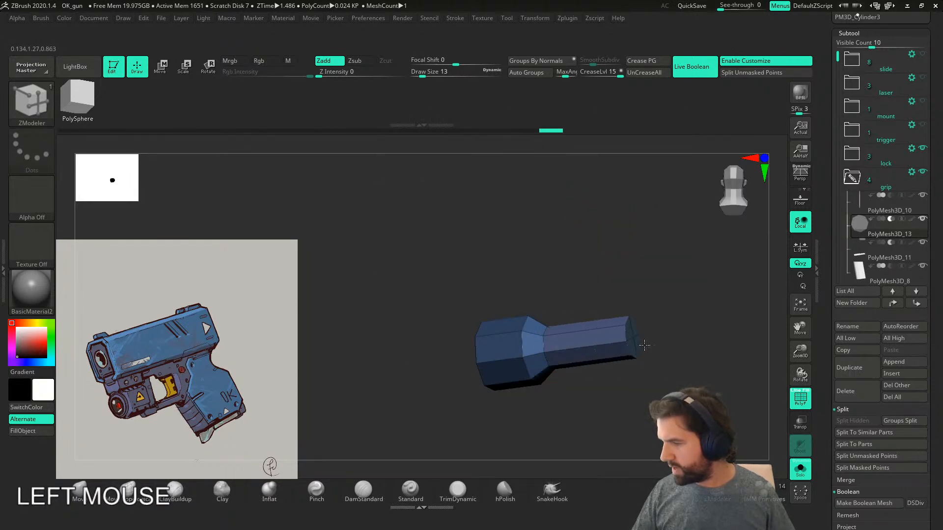
- Check the extended cutter against the grip, isolate it again and regroup its faces with Groups By Normals
left_click(800, 470)
right_click_drag(614, 427, 564, 378, "shift")
key("shift+f")
key("alt+f")
left_click(799, 469)
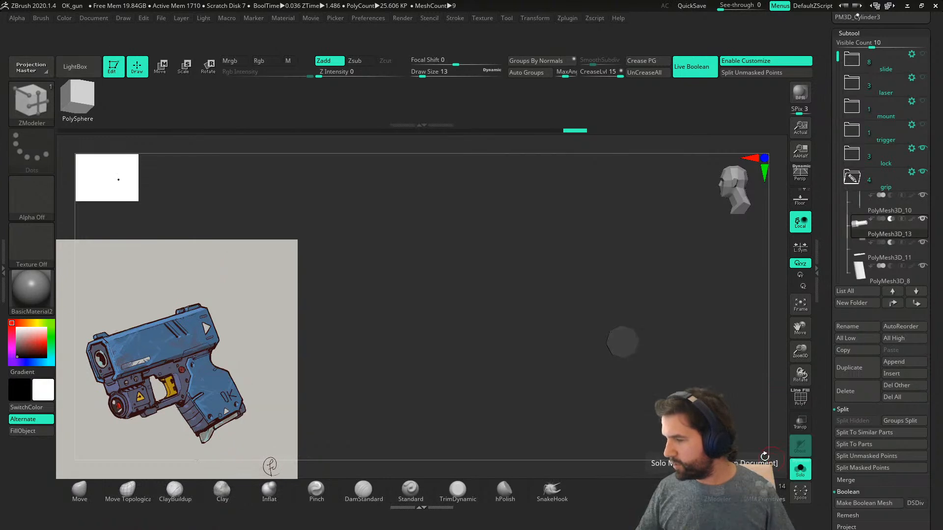
right_click_drag(683, 423, 596, 413)
key("shift+f")
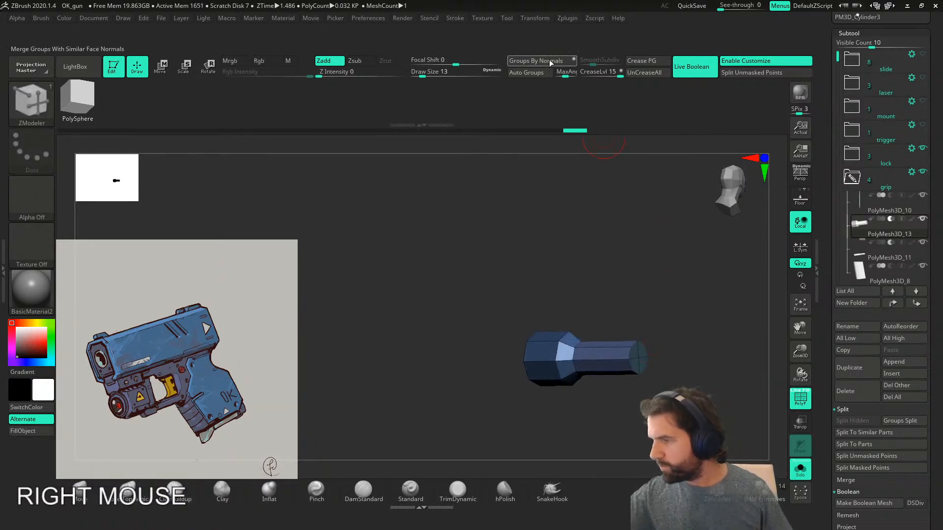
left_click(549, 59)
right_click_drag(604, 364, 626, 388, "shift")
- Lasso-mask around the cutter's taper, crease the polygroup borders with Crease PG and turn on dynamic subdivision
mouse_move(543, 305)
left_mouse_down("ctrl")
mouse_move(556, 394)
mouse_move(581, 393)
mouse_move(568, 423)
left_mouse_up("ctrl")
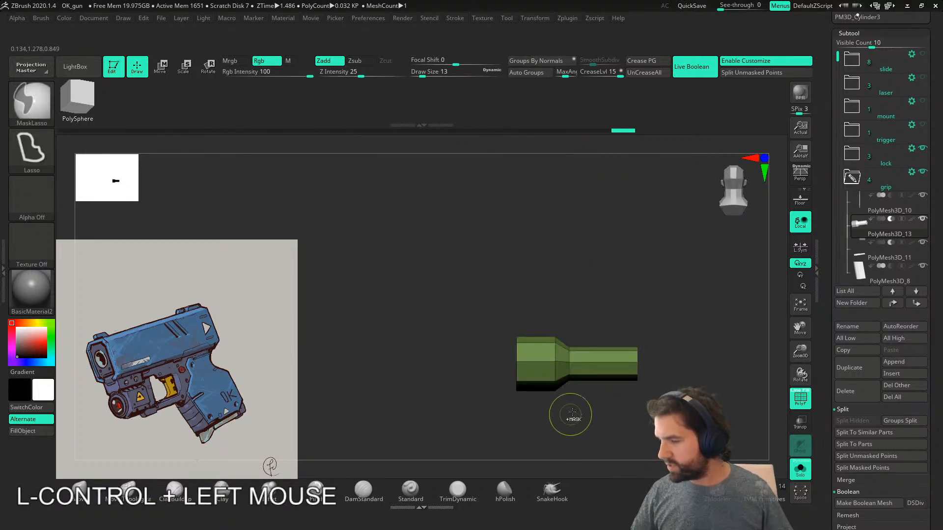
left_click_drag(550, 308, 551, 310, "ctrl")
left_click(589, 418, "ctrl")
mouse_move(575, 419)
right_mouse_down()
mouse_move(571, 412)
mouse_move(613, 413)
mouse_move(593, 293)
right_mouse_up()
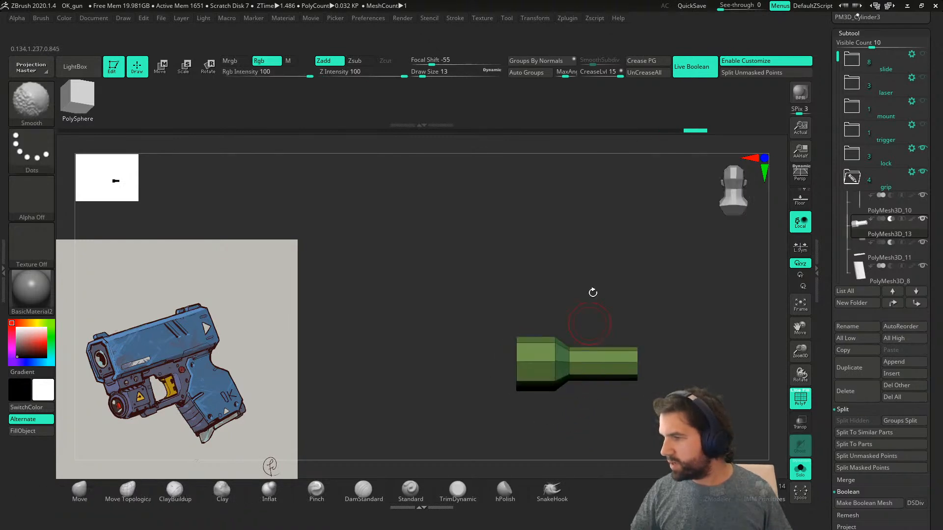
left_click(655, 63, "shift")
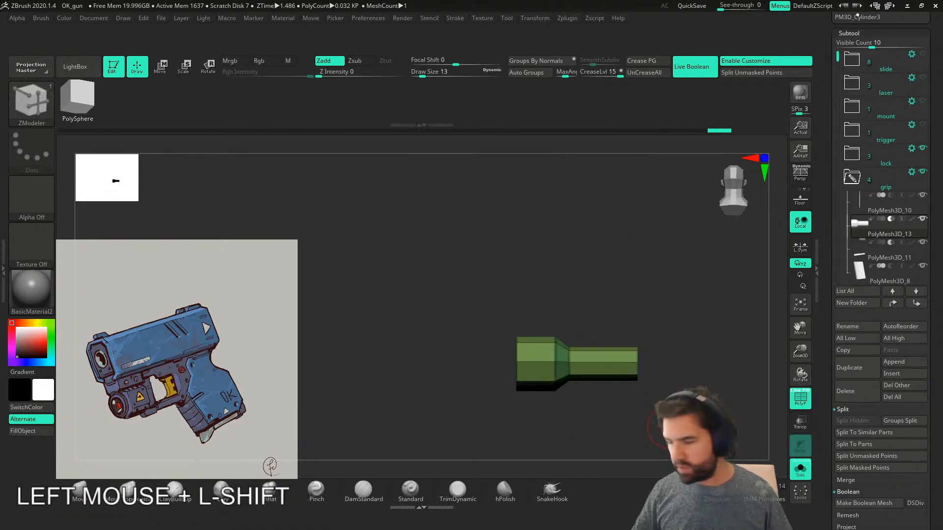
key("d")
- Show the whole grip again and fine-tune the smoothed cutter's placement at the grip's lower rear corner
left_click(801, 470)
right_click_drag(637, 374, 688, 408)
right_click_drag(634, 466, 619, 419, "ctrl")
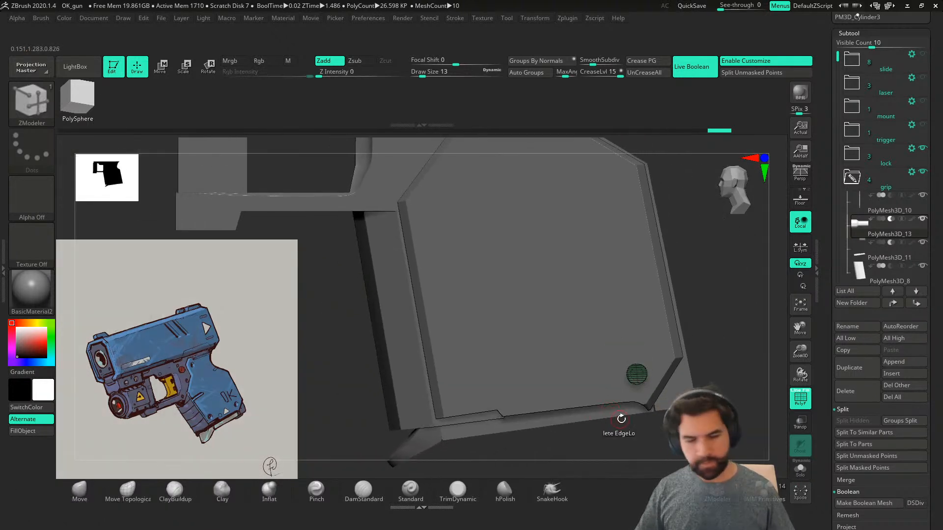
key("w")
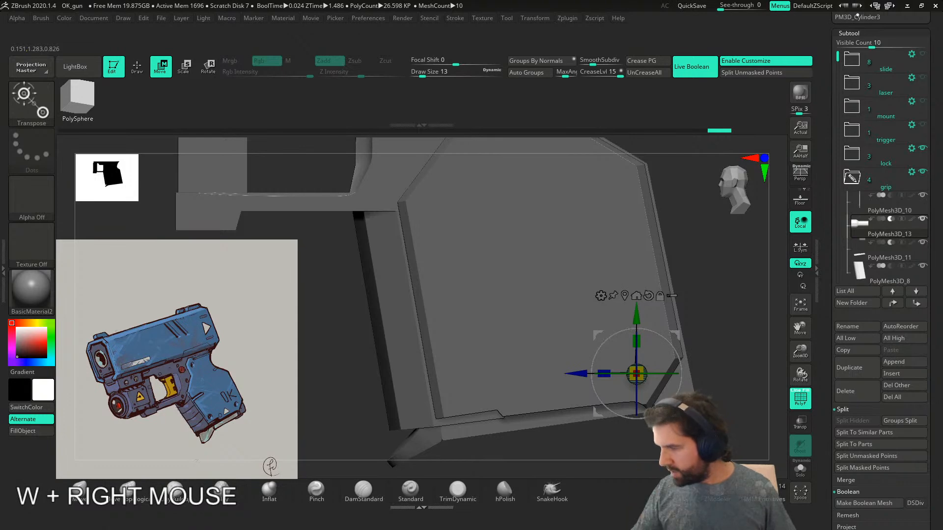
mouse_move(638, 376)
left_mouse_down()
mouse_move(649, 381)
mouse_move(635, 372)
left_mouse_up()
left_click(800, 467)
left_click(800, 467)
mouse_move(712, 354)
right_mouse_down("shift")
mouse_move(687, 359)
mouse_move(708, 361)
right_mouse_up("shift")
- Duplicate the round cutter within its subtool to make matching holes at the grip panel's lower front corner and top
left_click_drag(678, 409, 555, 409, "alt")
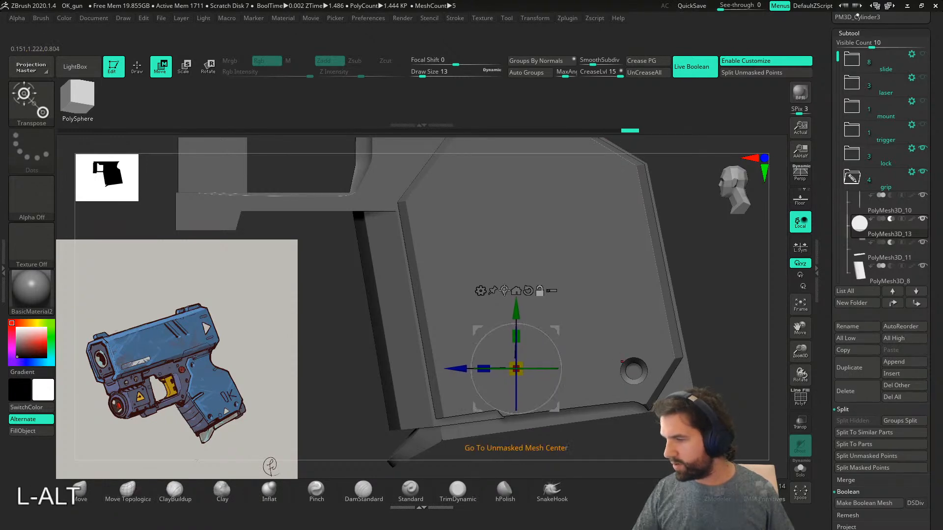
left_click(505, 290, "alt")
left_click_drag(637, 373, 491, 363)
left_click_drag(532, 403, 532, 403, "alt")
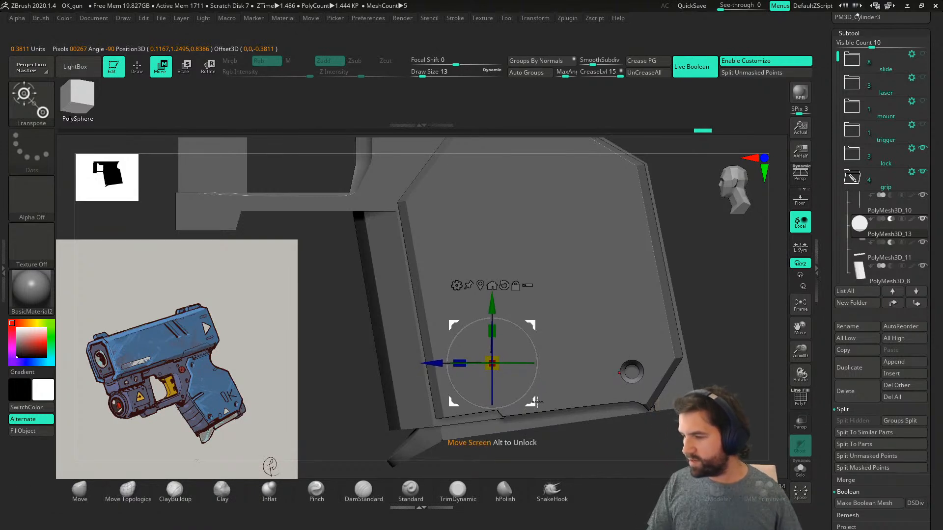
right_click_drag(640, 441, 617, 413, "shift")
left_click_drag(565, 443, 458, 460, "ctrl")
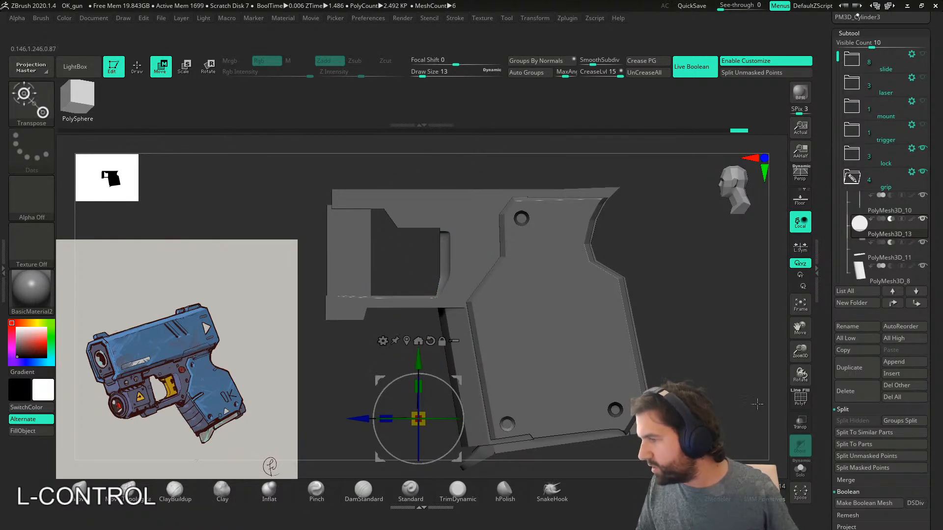
- Shift the hole cutters slightly along X to adjust the depth of the grip panel's recesses
right_click_drag(706, 377, 706, 377)
right_click_drag(621, 415, 644, 377)
left_click(438, 393)
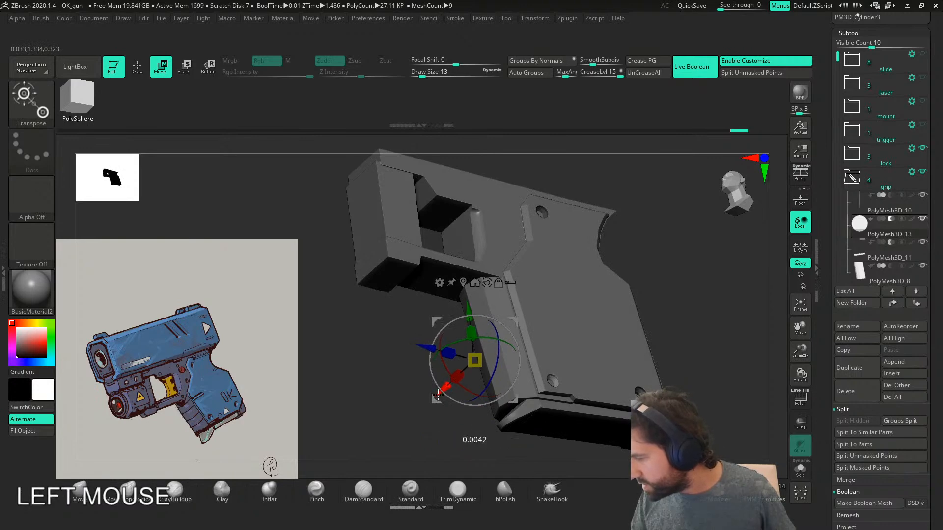
key("ctrl")
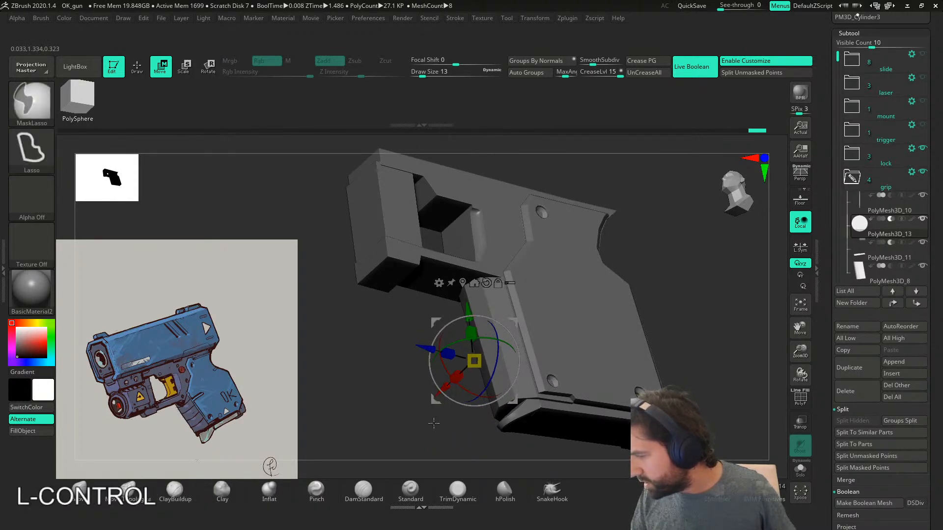
left_click_drag(438, 396, 442, 395)
right_click_drag(698, 404, 643, 408, "shift")
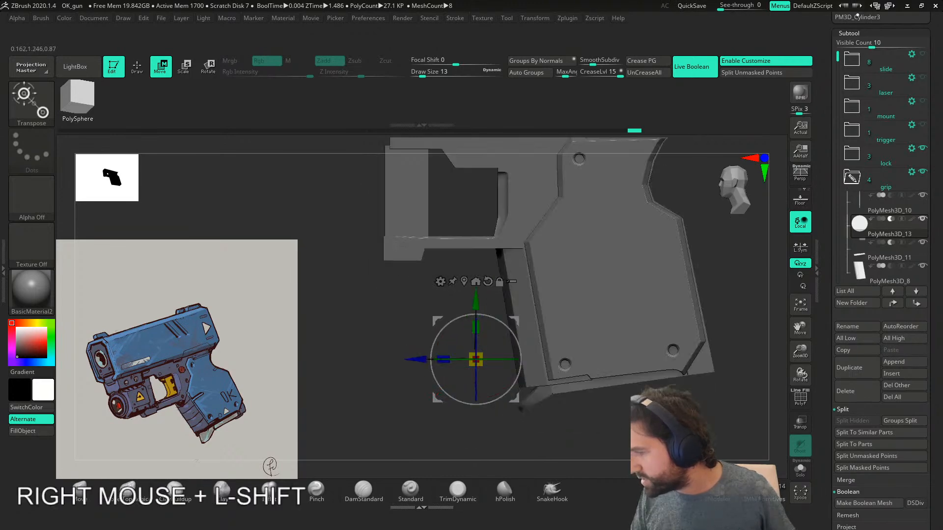
right_click_drag(408, 417, 440, 408, "alt")
right_click_drag(441, 408, 476, 388)
left_click_drag(474, 361, 471, 361)
mouse_move(572, 426)
right_mouse_down()
mouse_move(619, 422)
mouse_move(568, 421)
right_mouse_up()
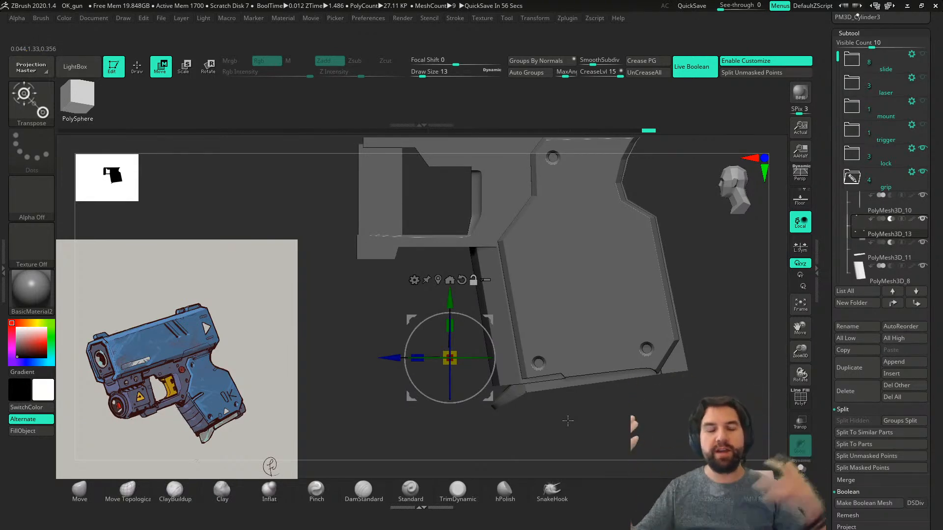
- Select the grip panel PolyMesh3D_10, reset its gizmo orientation and place the gizmo on the panel's upper front edge
right_click_drag(700, 385, 634, 394)
right_click_drag(521, 336, 521, 374, "alt")
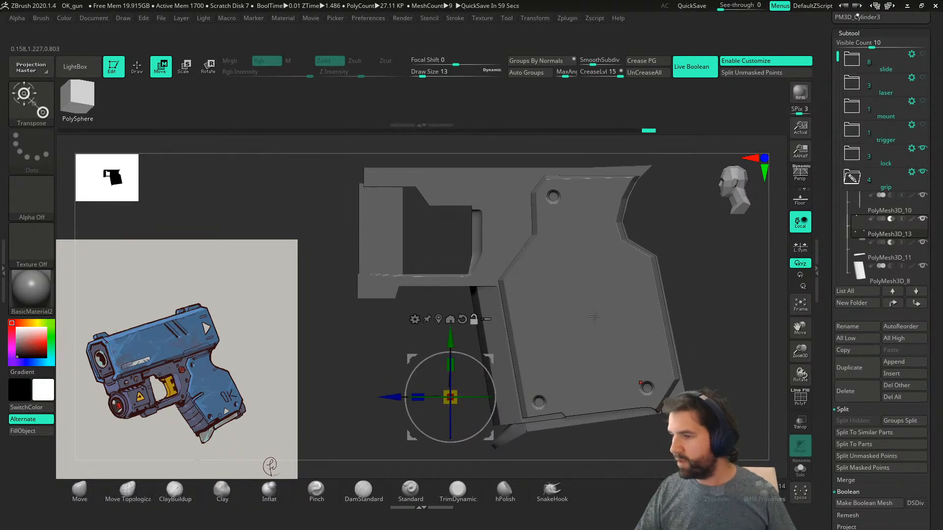
left_click(620, 327, "alt")
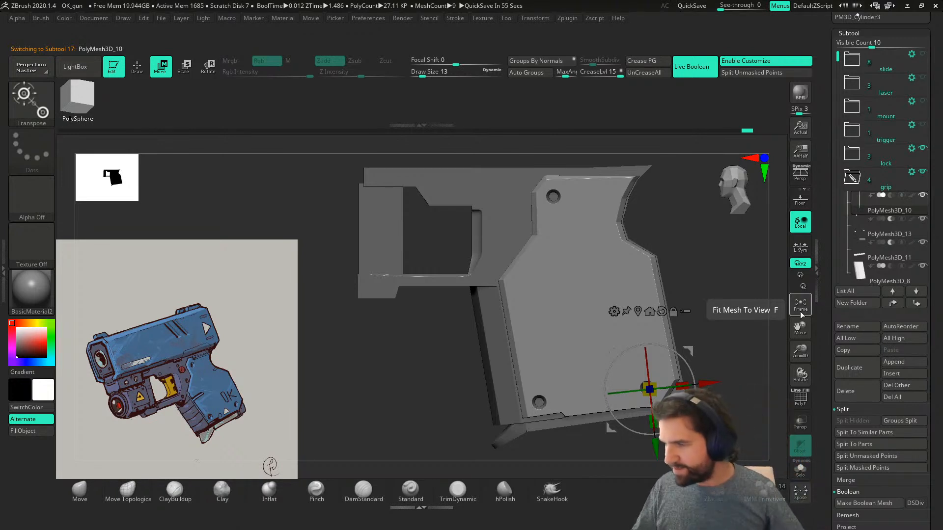
left_click_drag(688, 427, 592, 349, "alt")
left_click(565, 233)
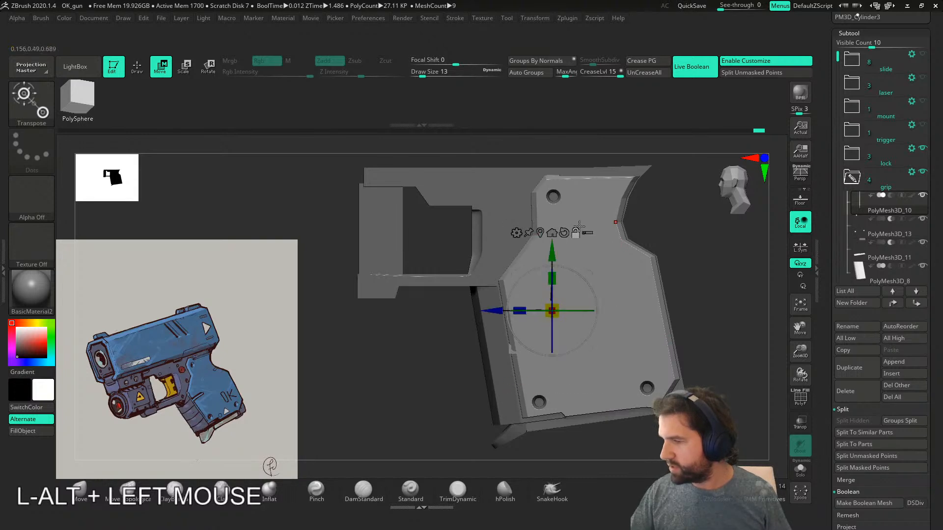
left_click_drag(615, 285, 560, 361, "alt")
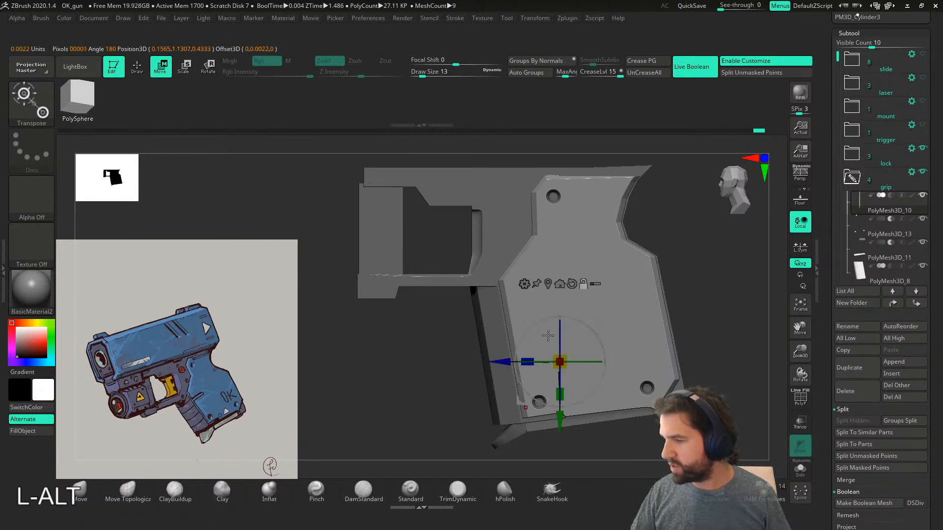
right_click_drag(528, 268, 481, 218)
left_click_drag(492, 313, 478, 348, "alt")
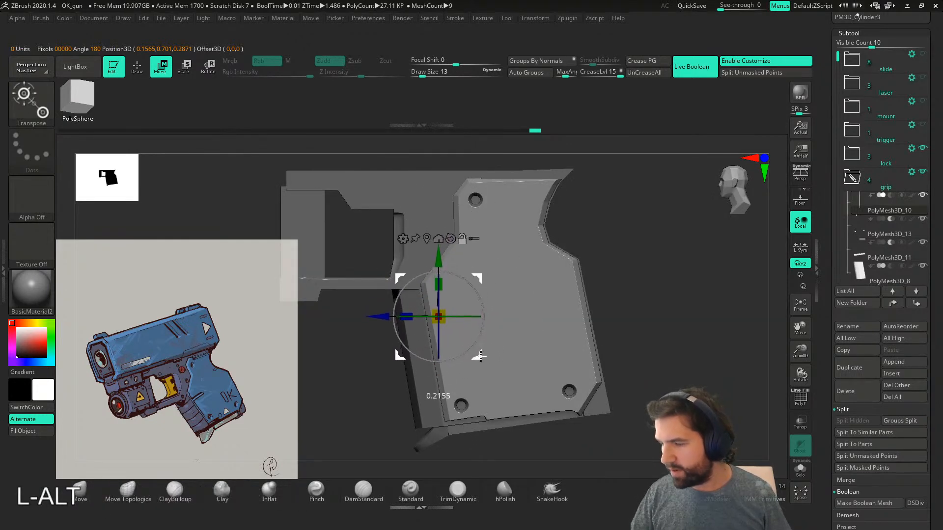
right_click_drag(478, 339, 527, 363, "alt")
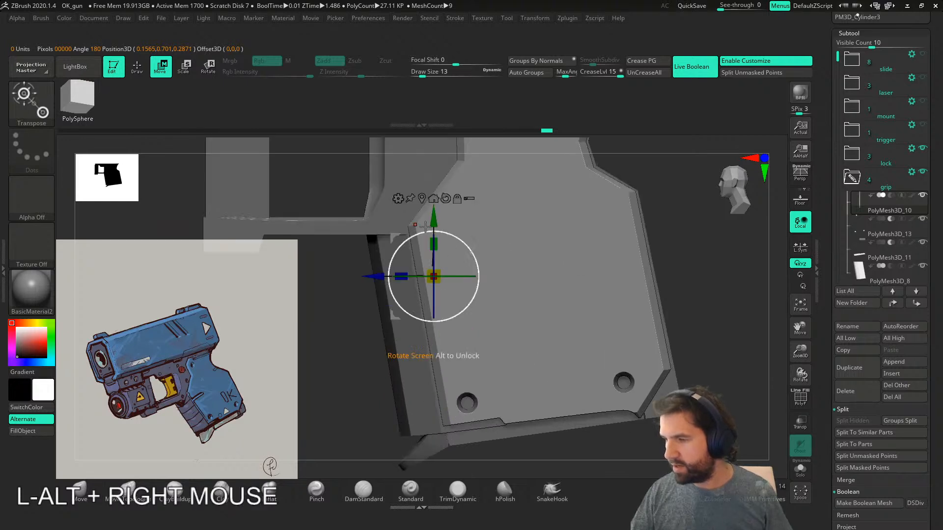
- Try to insert a PolyCylinder primitive at the gizmo on the unmasked grip panel
left_click(398, 199)
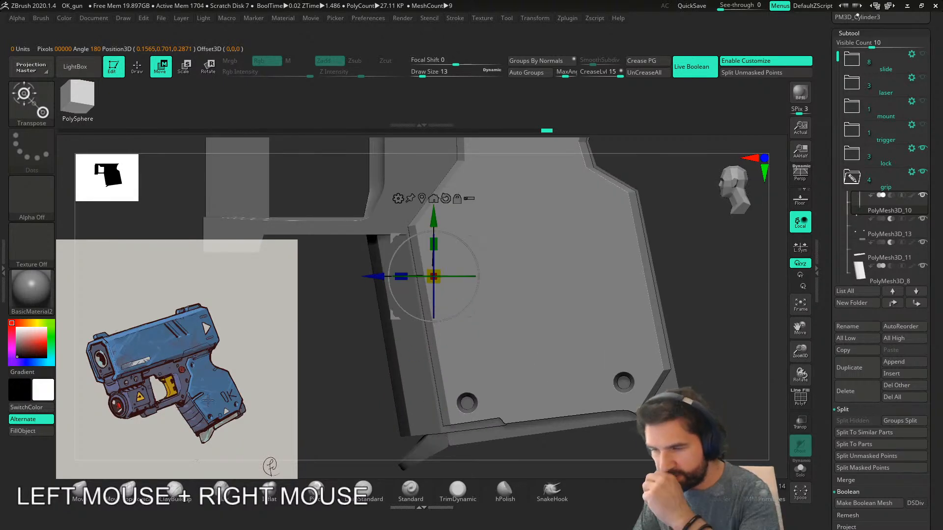
left_click(397, 199)
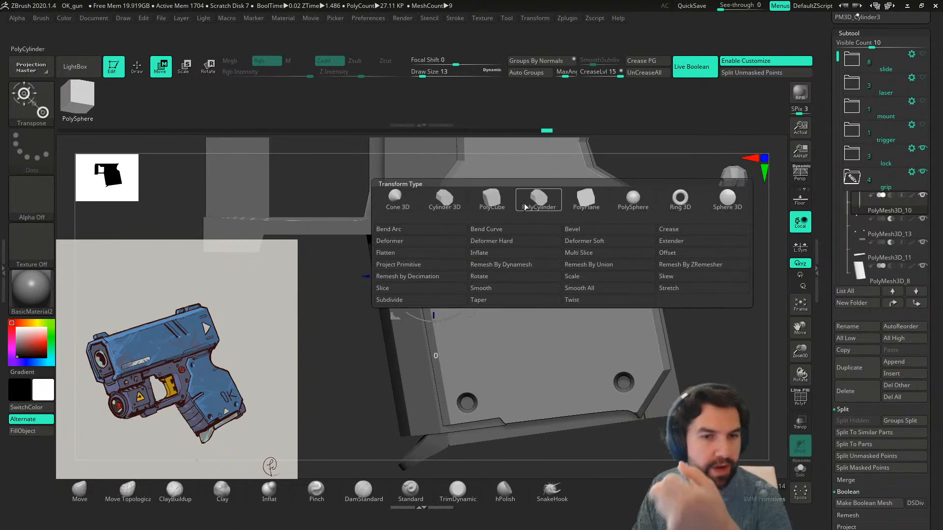
left_click(539, 206)
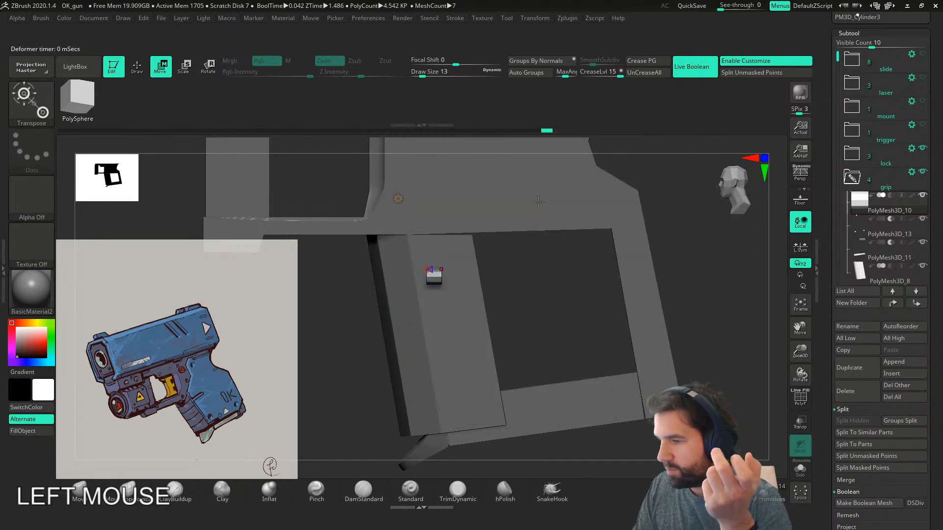
key("ctrl+z")
- Insert a PolyCylinder primitive at the gizmo on the fully masked grip panel and rotate it 90 degrees
left_click(703, 292, "ctrl")
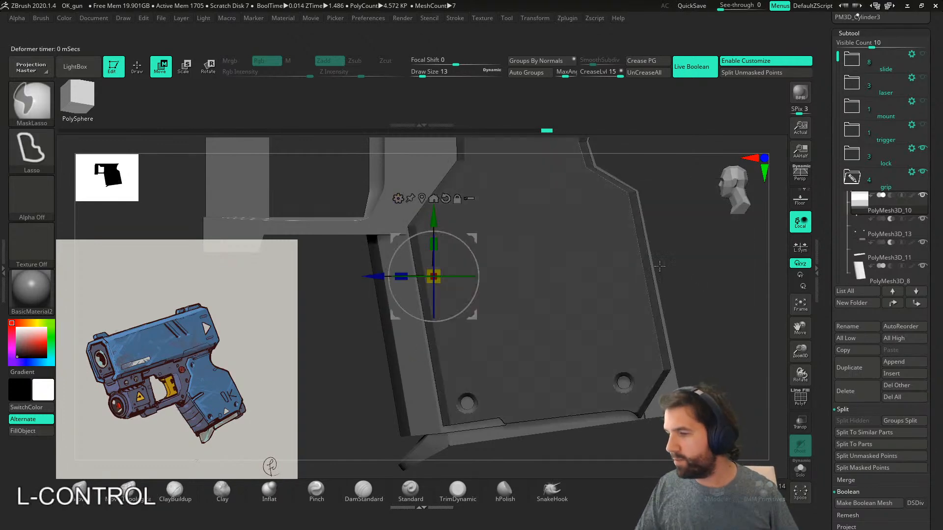
left_click(398, 198)
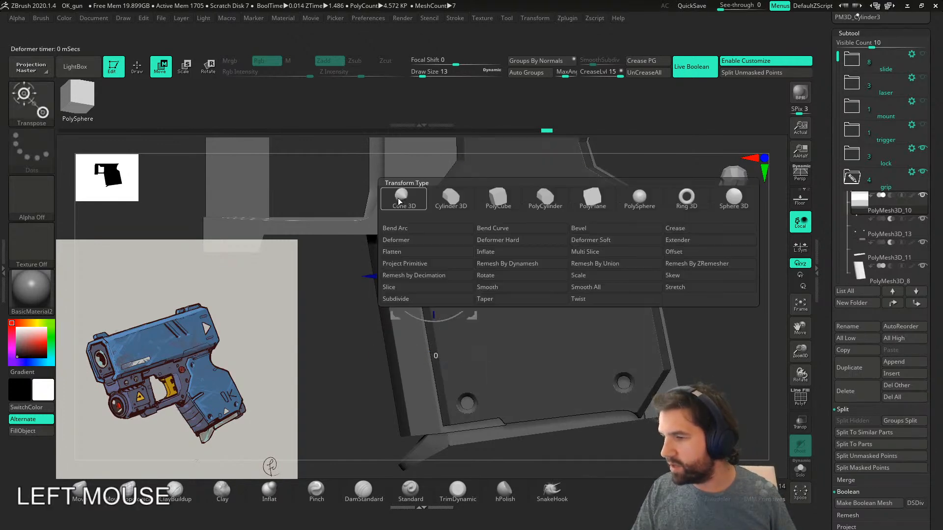
left_click(556, 206)
mouse_move(491, 319)
right_mouse_down("alt")
mouse_move(526, 336)
mouse_move(497, 314)
right_mouse_up("alt")
key("w")
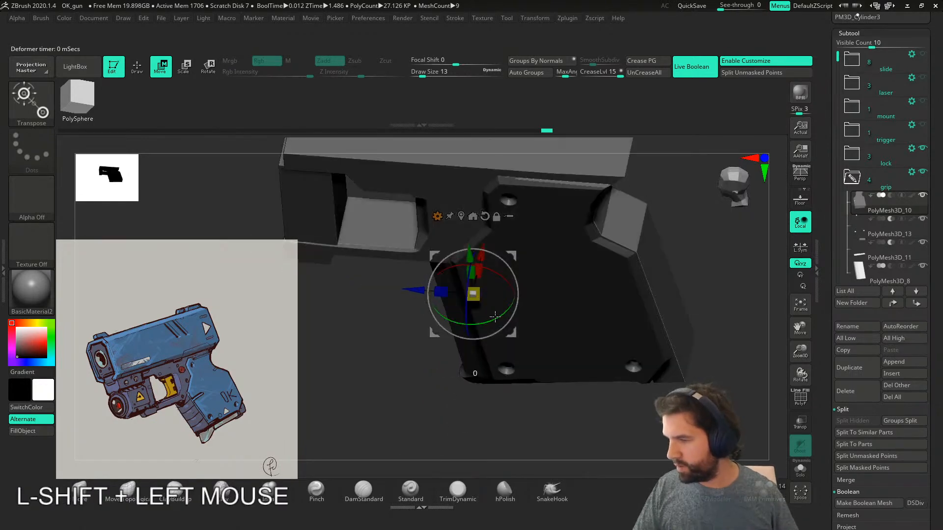
left_click_drag(423, 342, 480, 362, "shift")
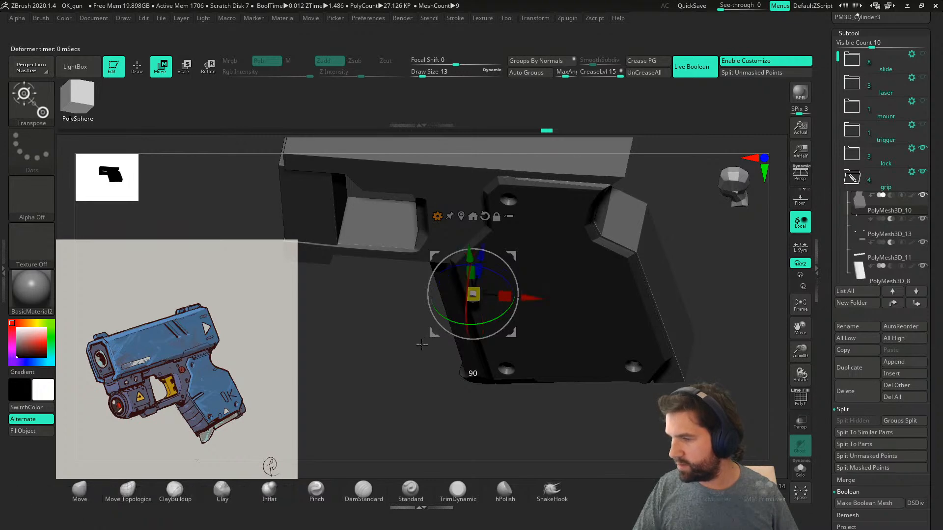
left_click_drag(496, 315, 490, 320, "shift")
- Split the unmasked cylinder off the grip panel PolyMesh3D_10 into its own subtool
right_click_drag(524, 361, 533, 321)
left_click(800, 470)
right_click_drag(647, 411, 707, 422, "alt")
left_click(754, 74)
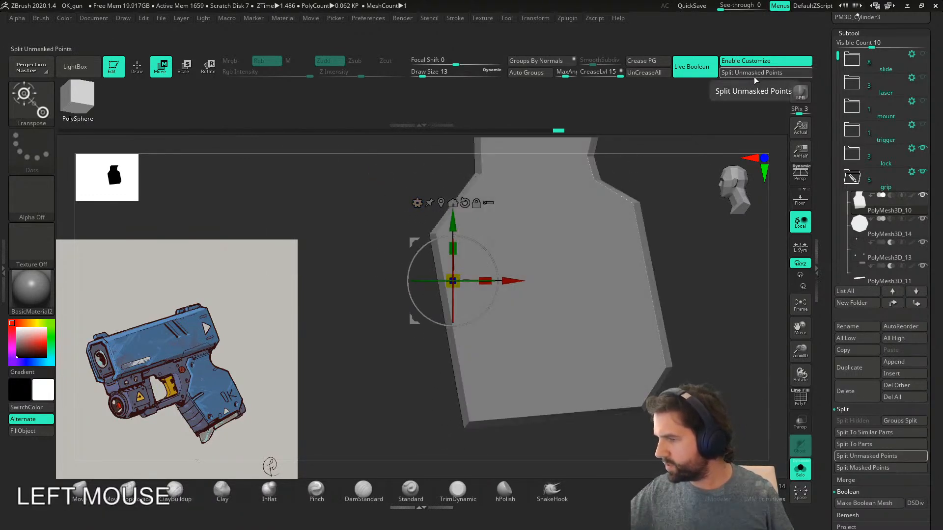
left_click(800, 471)
- Select the new cylinder subtool PolyMesh3D_14 and isolate it with its polyframe displayed
right_click(466, 360)
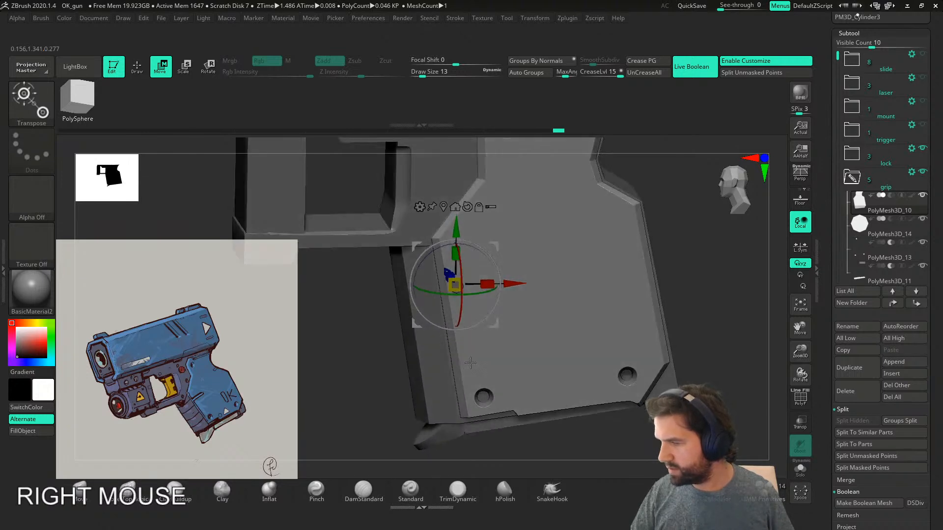
right_click_drag(466, 360, 480, 368)
left_click(558, 288, "alt")
left_click(475, 295, "alt")
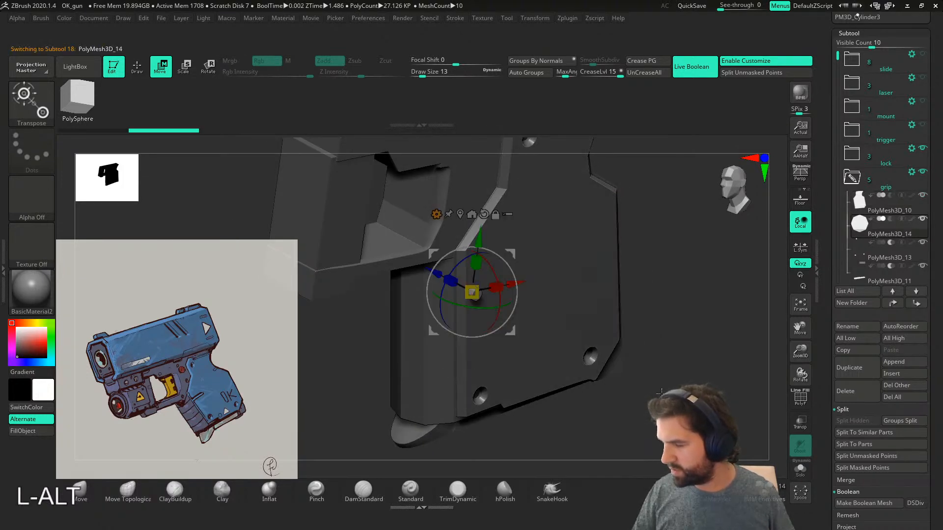
left_click(800, 469)
right_click_drag(604, 393, 623, 403, "alt")
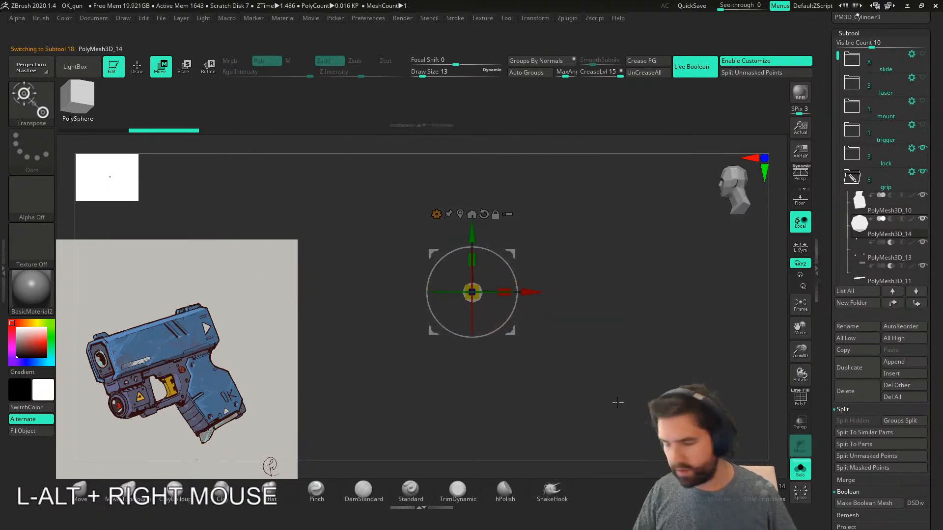
key("shift+f")
- Mask one lengthwise half of the isolated cylinder, splitting its octagonal face down the middle
right_click_drag(550, 408, 560, 438, "alt")
mouse_move(629, 186)
left_mouse_down("ctrl")
mouse_move(484, 240)
mouse_move(469, 352)
left_mouse_up("ctrl")
mouse_move(506, 397)
left_mouse_down("ctrl")
mouse_move(587, 420)
mouse_move(457, 209)
mouse_move(626, 378)
left_mouse_up("ctrl")
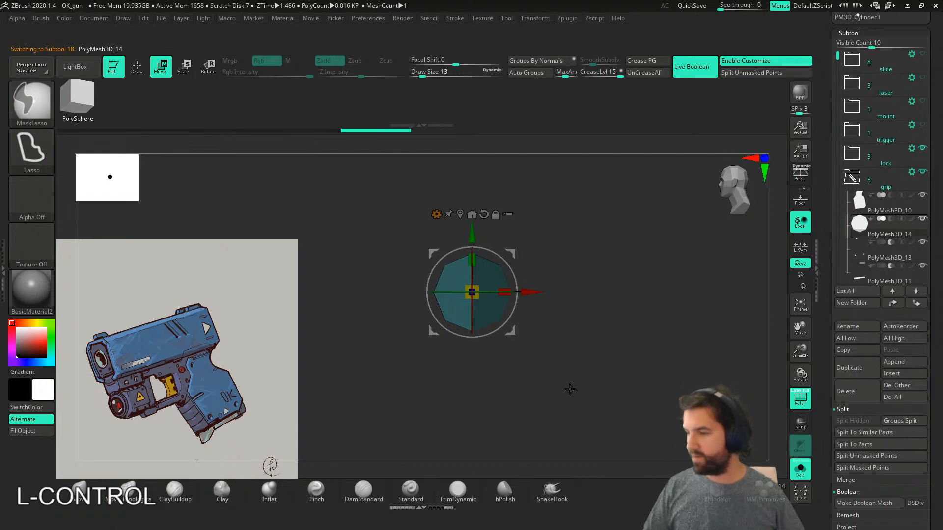
left_click_drag(569, 390, 606, 364, "ctrl")
right_click_drag(606, 364, 538, 363, "alt")
right_click_drag(561, 305, 516, 325, "alt")
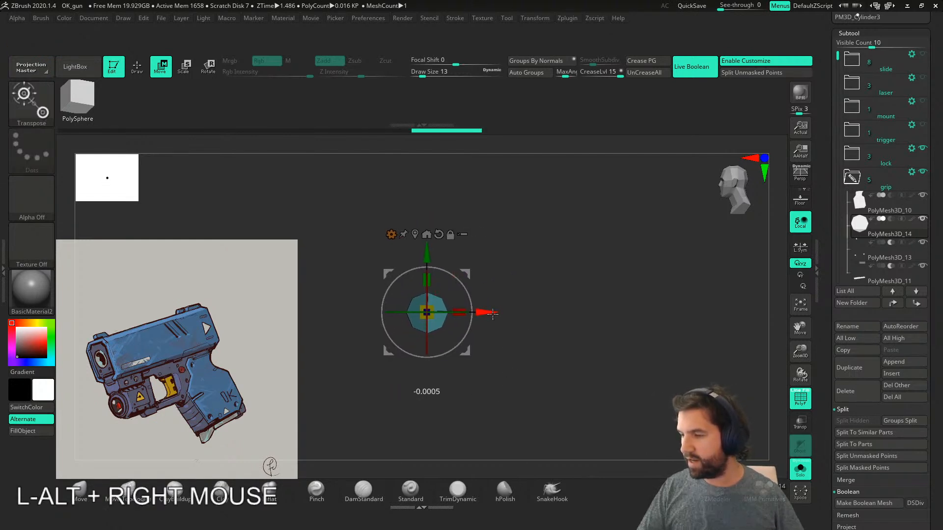
- Stretch the masked octagonal cylinder sideways into an elongated slot shape, clear the mask and centre the gizmo on it
left_click_drag(491, 313, 558, 313)
key("ctrl+z")
left_click_drag(489, 314, 702, 318, "ctrl")
left_click_drag(701, 369, 674, 362, "ctrl")
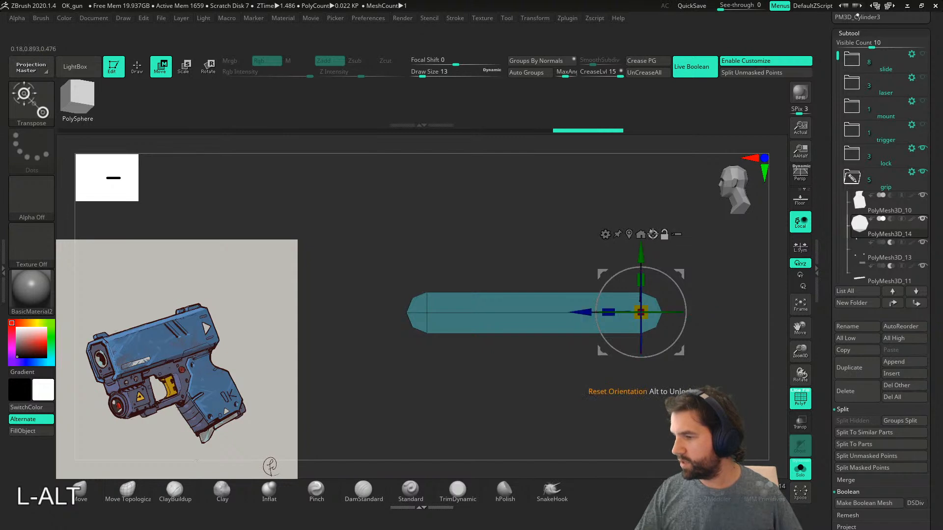
key("ctrl+z")
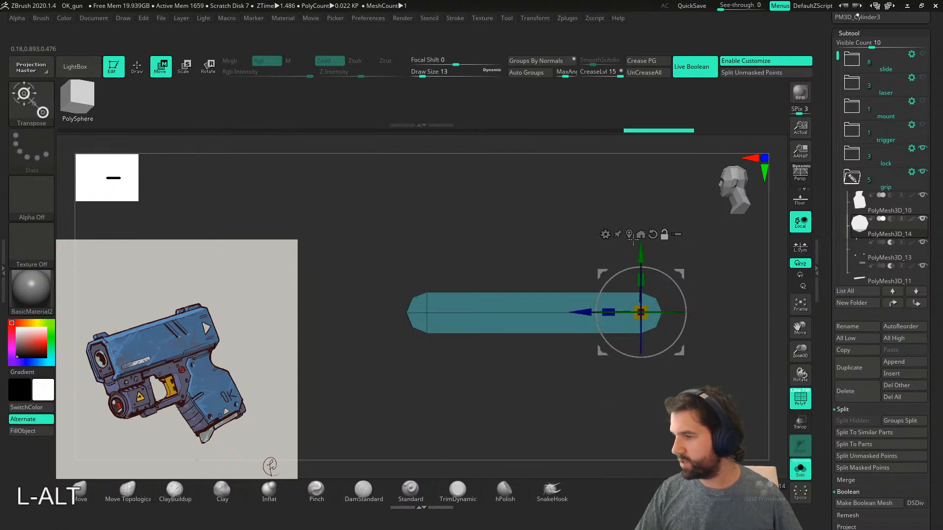
left_click(638, 237, "alt")
left_click_drag(568, 338, 577, 317)
left_click_drag(474, 350, 457, 362)
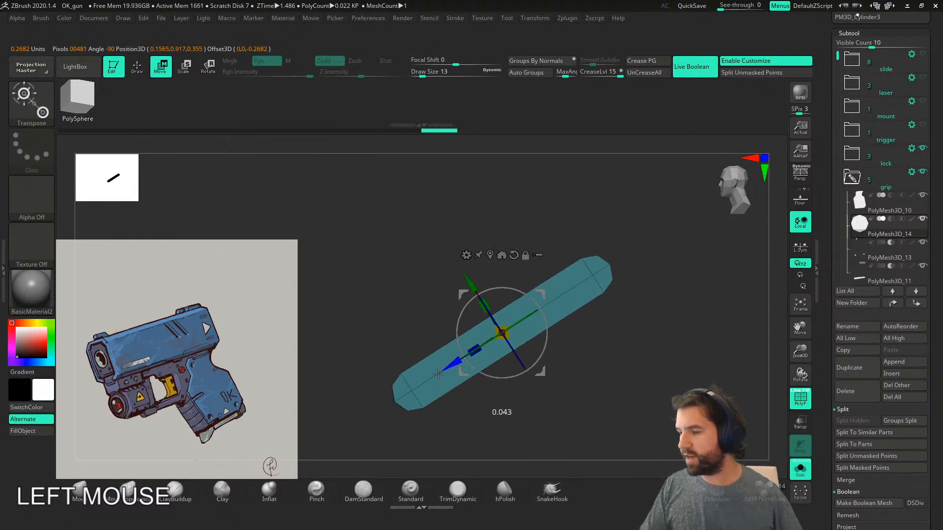
key("ctrl+z")
key("ctrl+z")
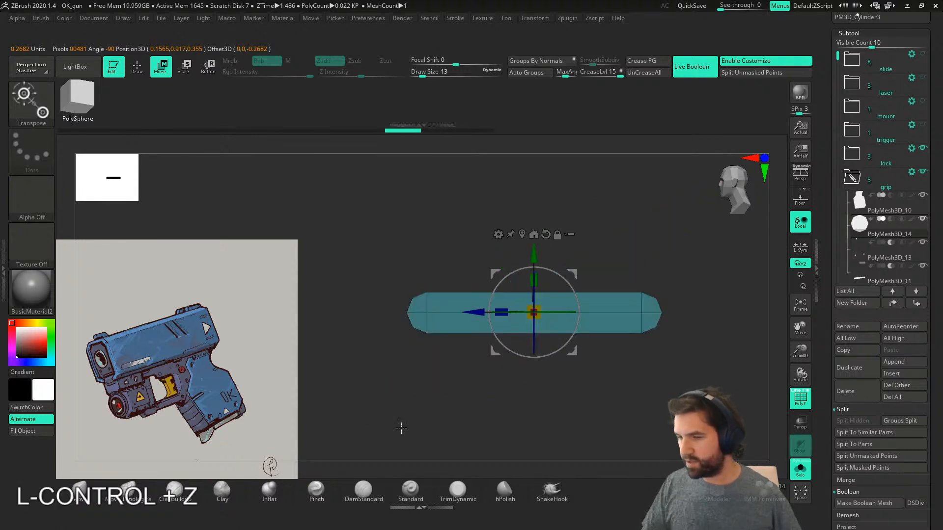
- Bring back the other grip parts, then tilt and scale down the slot shape at the grip panel's front edge
left_click(801, 470)
right_click_drag(608, 406, 544, 346, "alt")
left_click_drag(534, 344, 524, 323)
right_click_drag(524, 323, 569, 333, "alt")
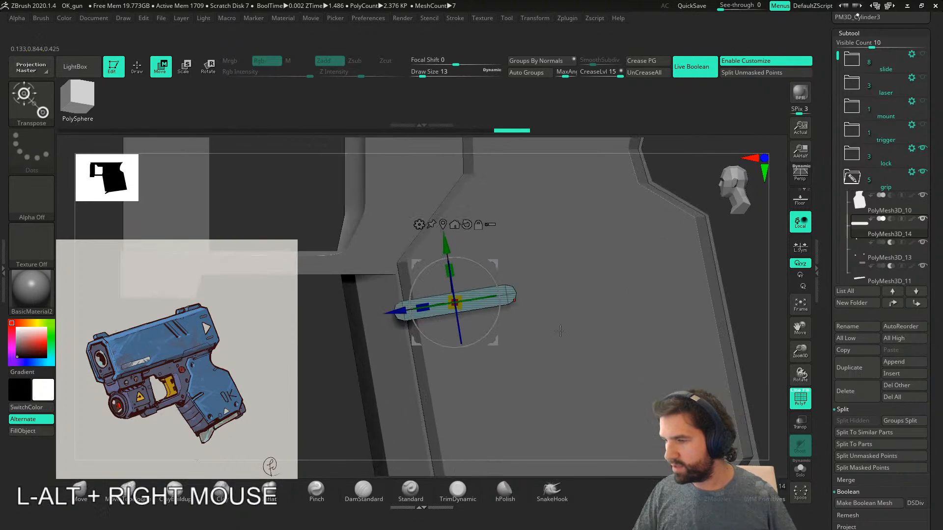
left_click_drag(454, 302, 455, 303)
left_click_drag(493, 341, 481, 332)
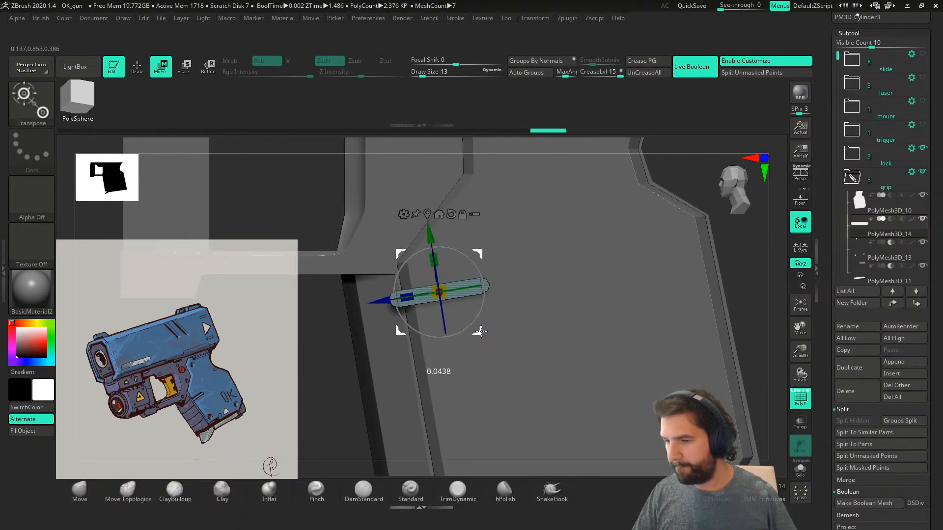
right_click_drag(454, 393, 444, 338, "alt")
- Shift the slot shape slightly along its length, further onto the grip panel, and clear any mask
left_click_drag(519, 352, 512, 239, "ctrl")
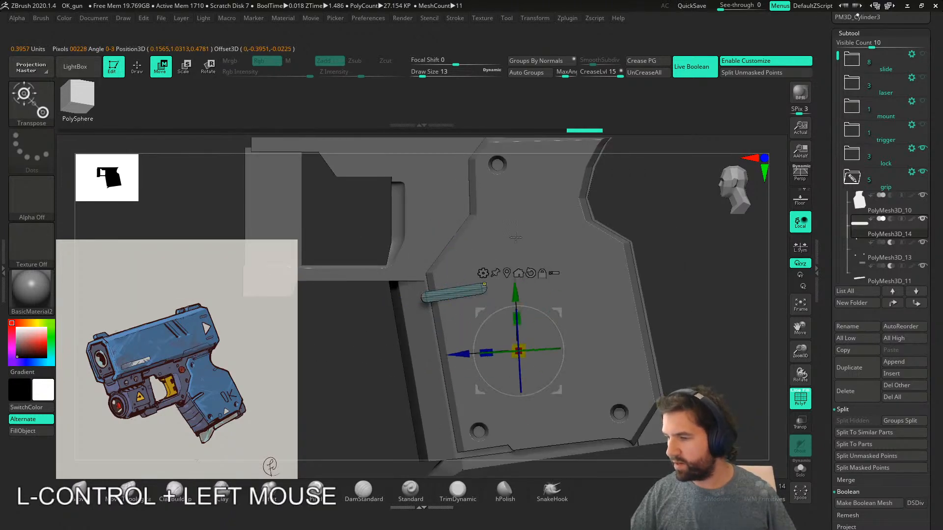
left_click(512, 239, "ctrl")
mouse_move(666, 232)
left_mouse_down("ctrl")
mouse_move(509, 282)
mouse_move(535, 297)
mouse_move(517, 283)
mouse_move(511, 307)
mouse_move(533, 304)
left_mouse_up("ctrl")
key("space")
left_click(663, 282, "ctrl")
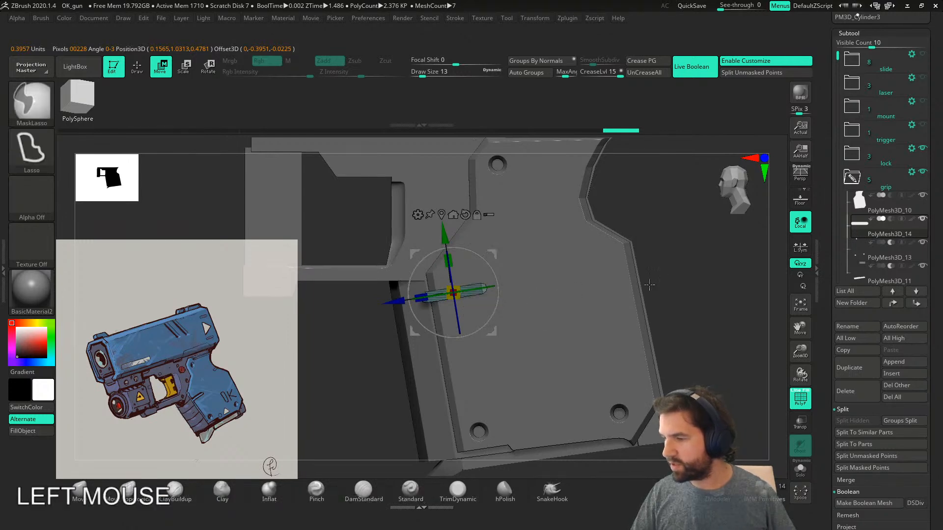
left_click_drag(396, 302, 406, 300)
mouse_move(692, 284)
left_mouse_down("ctrl")
mouse_move(703, 297)
mouse_move(703, 339)
mouse_move(739, 329)
mouse_move(567, 358)
mouse_move(698, 296)
mouse_move(585, 225)
mouse_move(647, 257)
left_mouse_up("ctrl")
key("space")
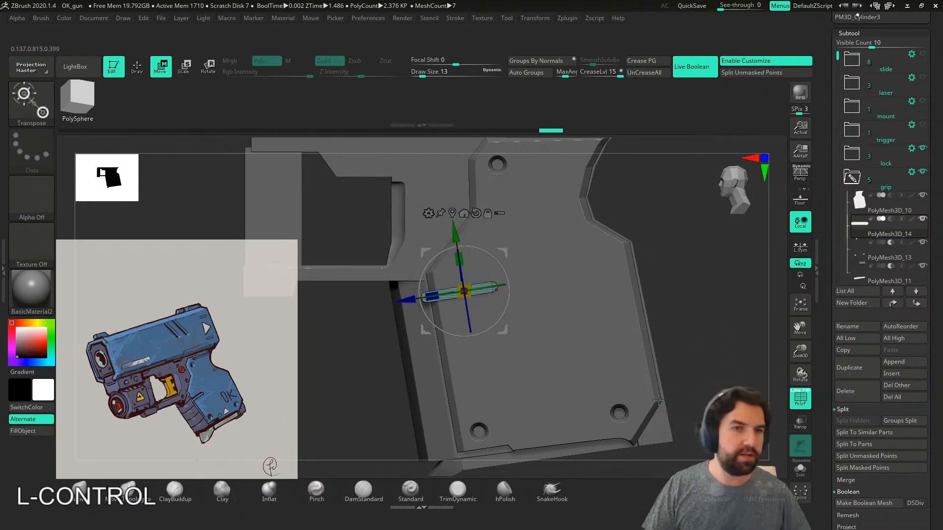
- Set the slot shape's subtool PolyMesh3D_14 to Boolean subtraction so it cuts into the grip panel
right_click_drag(658, 401, 685, 393)
right_click_drag(685, 393, 555, 271)
left_click(894, 220)
key("shift+f")
left_click_drag(472, 310, 473, 307)
right_click_drag(563, 321, 596, 367)
right_click_drag(597, 367, 622, 349, "alt")
- Isolate the slot cutter to group its faces by normals, and preview it smoothed against the grip
left_click(800, 469)
right_click_drag(720, 417, 630, 406)
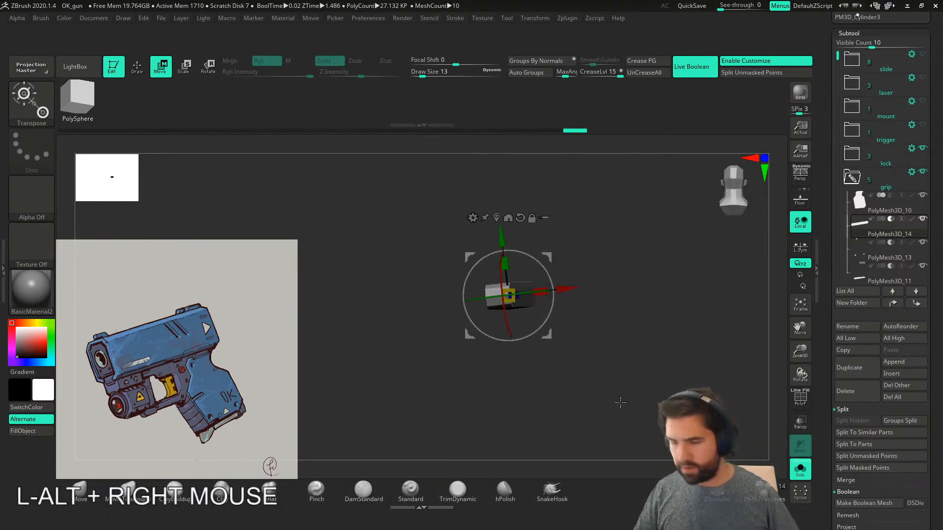
key("shift+f")
right_click_drag(573, 400, 575, 448)
left_click(543, 60)
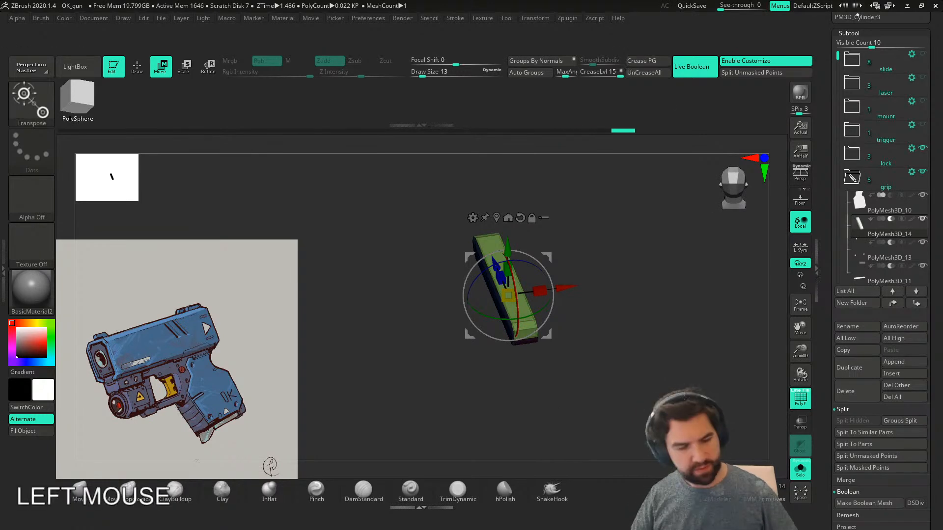
left_click(800, 469)
right_click_drag(688, 396, 768, 387)
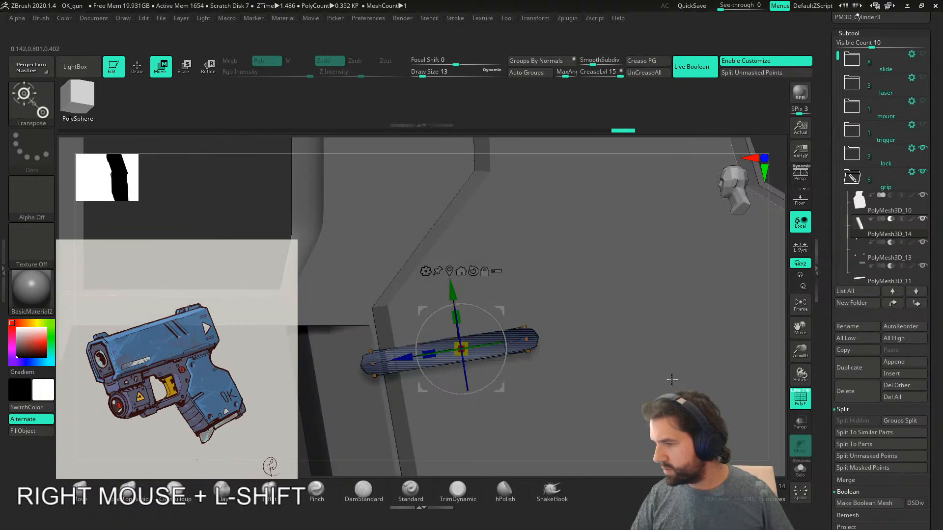
- Undo the smoothing on the isolated slot cutter and regroup its faces by normals with a maximum angle of 51.433
left_click(800, 470)
right_click_drag(646, 405, 639, 373)
key("ctrl+z")
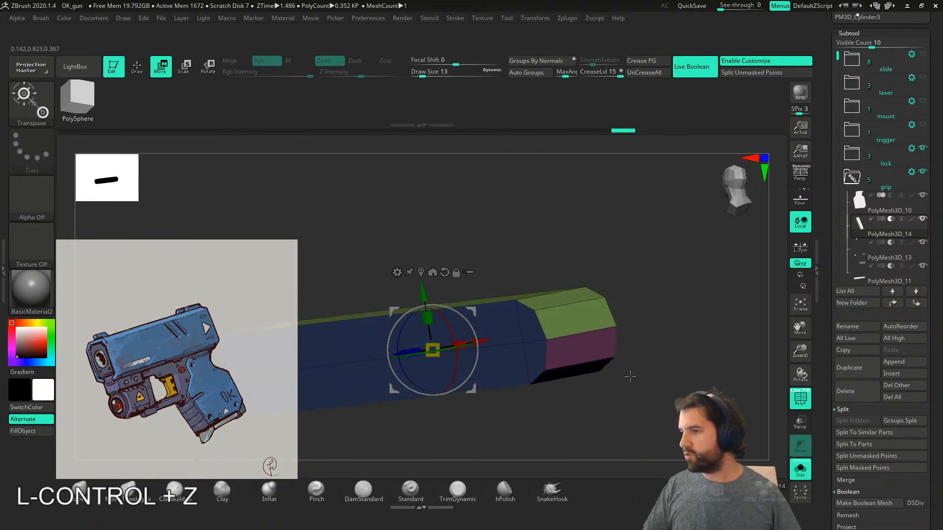
left_click(567, 72)
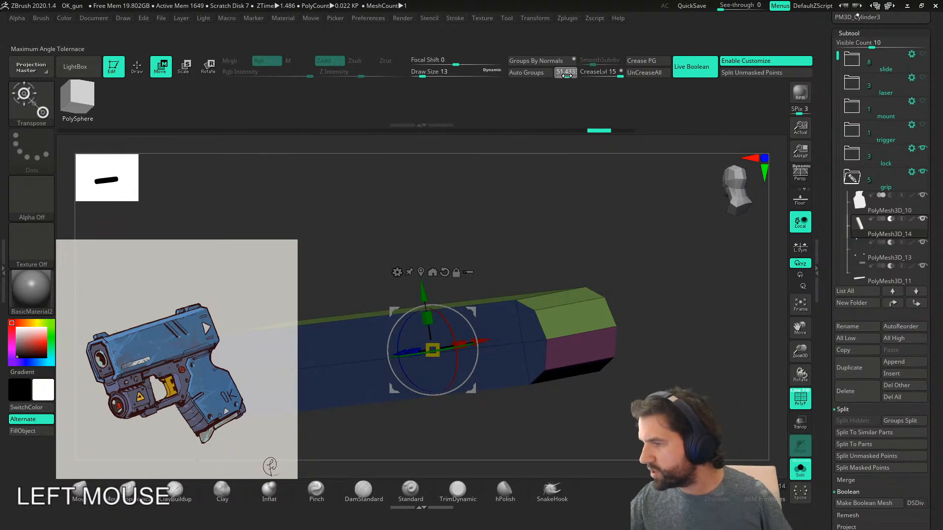
left_click(536, 62)
right_click_drag(539, 405, 593, 399)
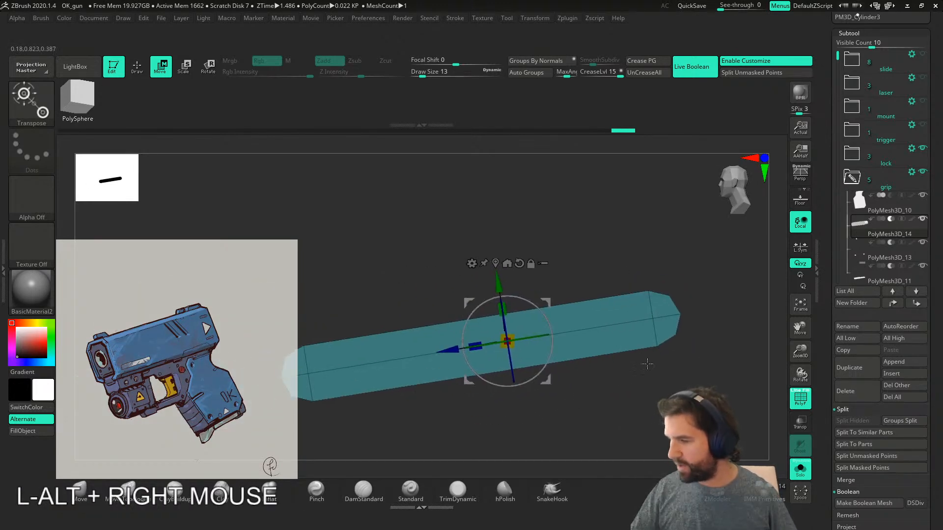
- Try the ZModeler edge Insert action with the Multiple EdgeLoops target across the slot cutter, then undo it
left_click(717, 491)
key("space")
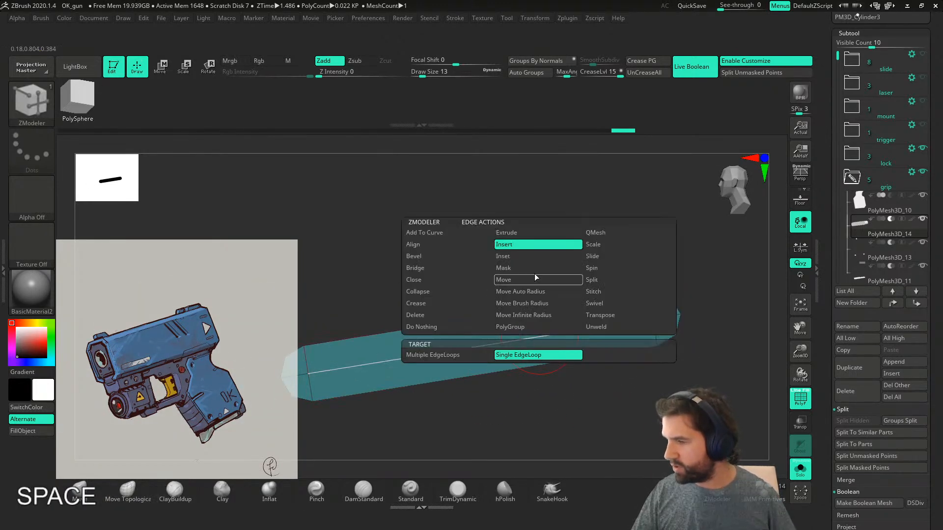
left_click(468, 354)
left_click(477, 346)
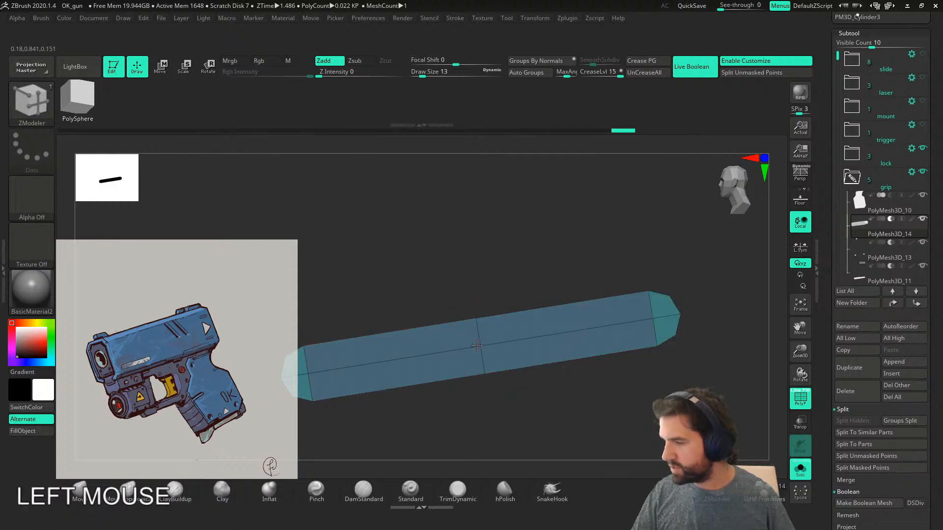
key("ctrl+z")
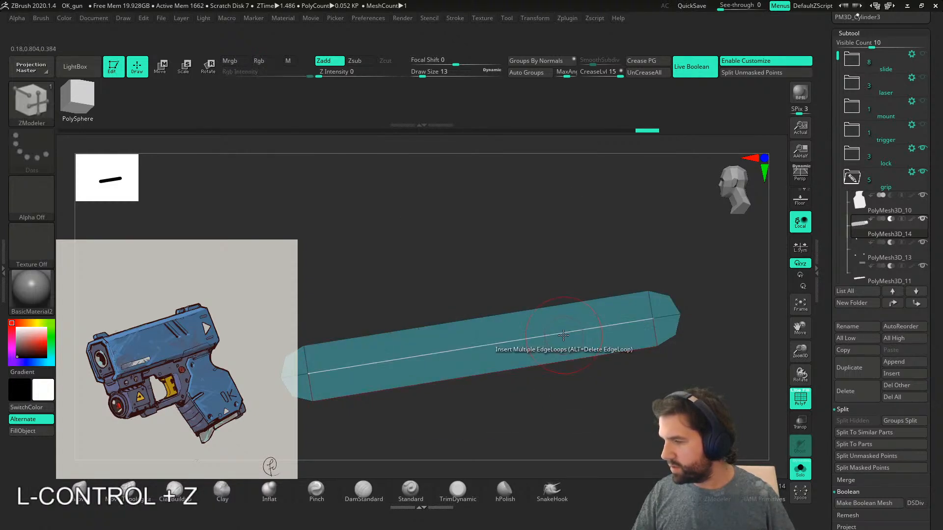
- Try evenly spaced edge loops along the slot cutter with smoothing on top, then undo them
key("space")
left_click(571, 431)
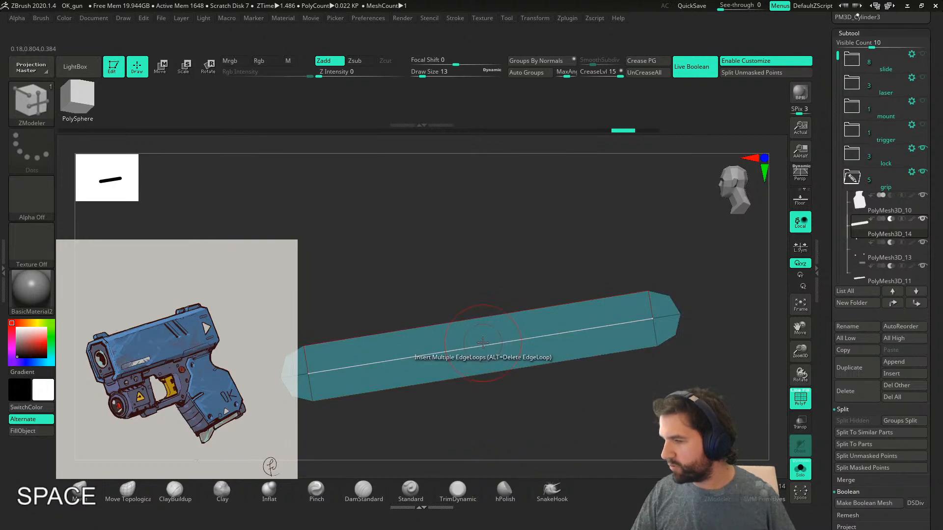
left_click(487, 358)
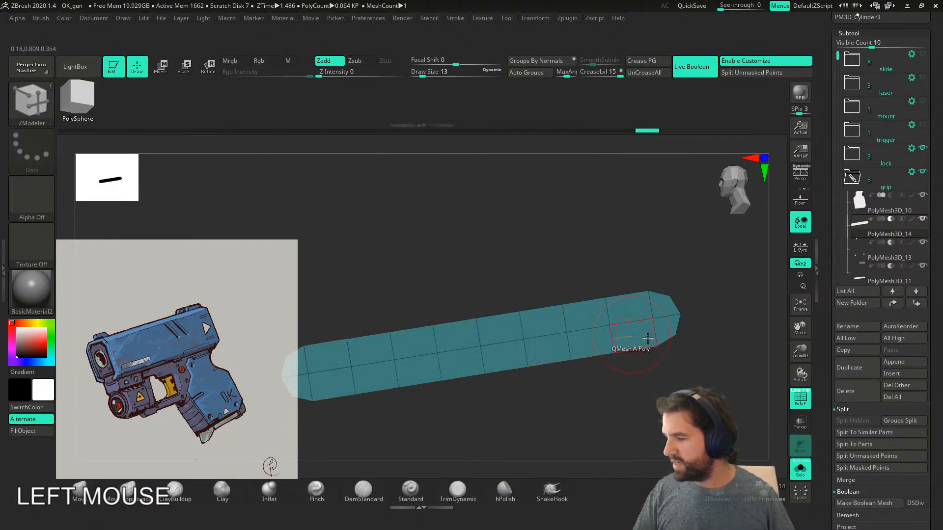
right_click_drag(493, 376, 592, 382)
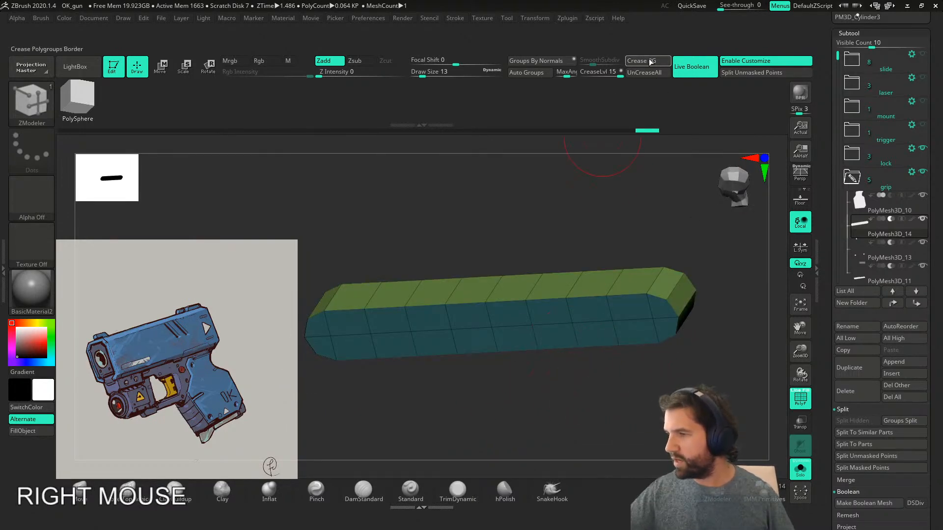
key("d")
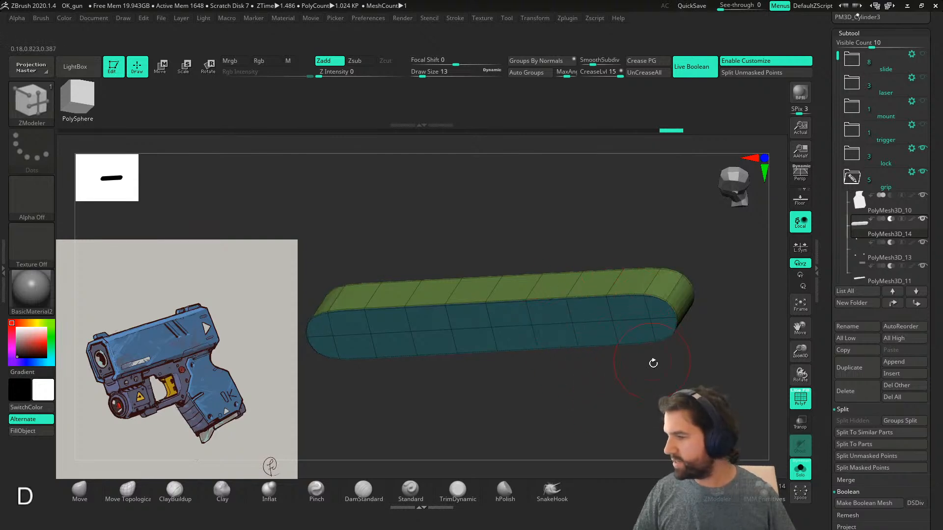
right_click_drag(652, 358, 633, 387, "shift")
key("ctrl+z")
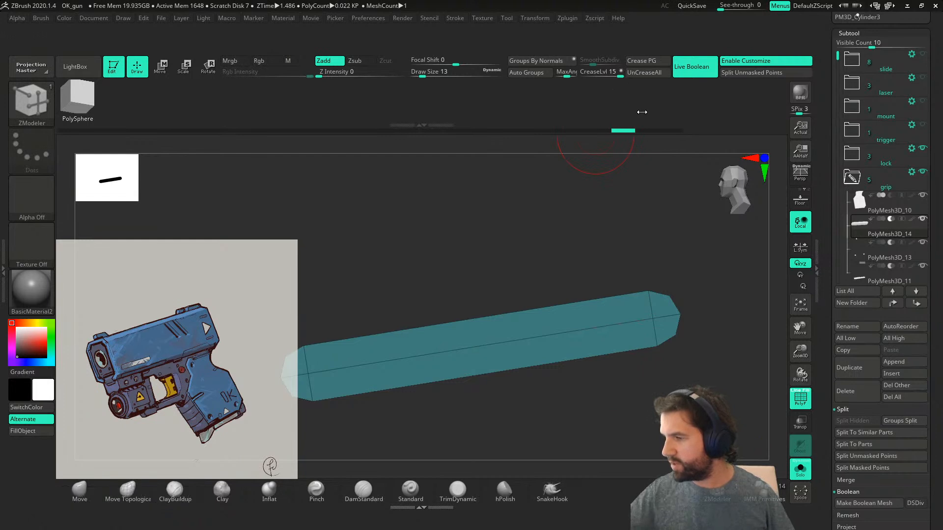
- Crease the slot cutter's polygroup borders and turn on its dynamic subdivision to round the ends
left_click(644, 60)
key("d")
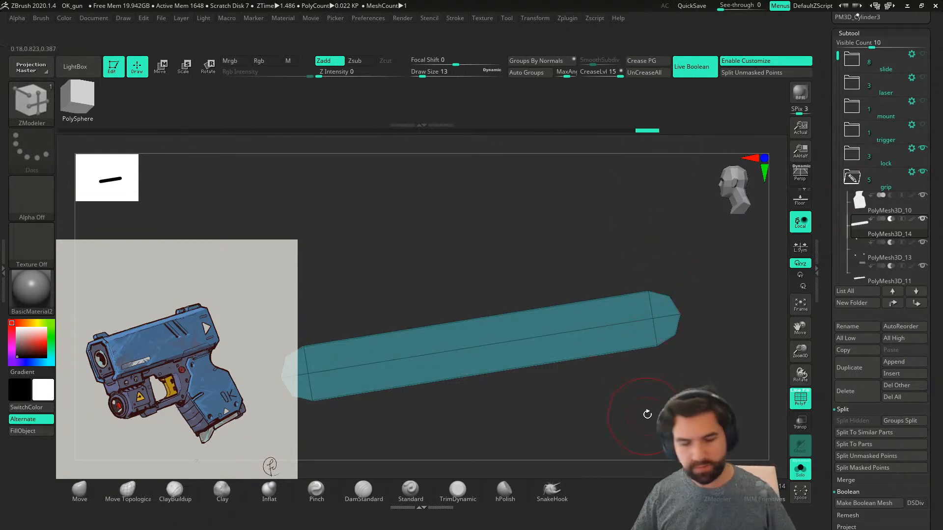
key("ctrl+z")
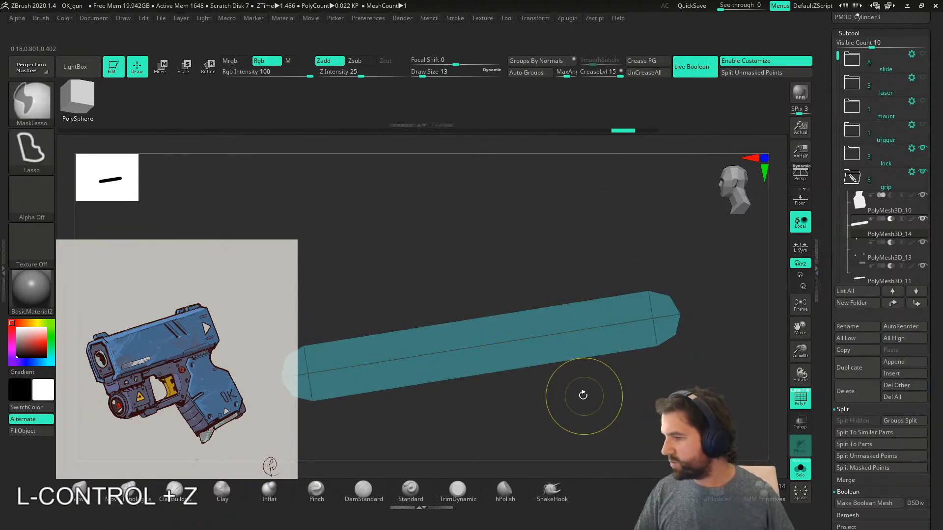
key("d")
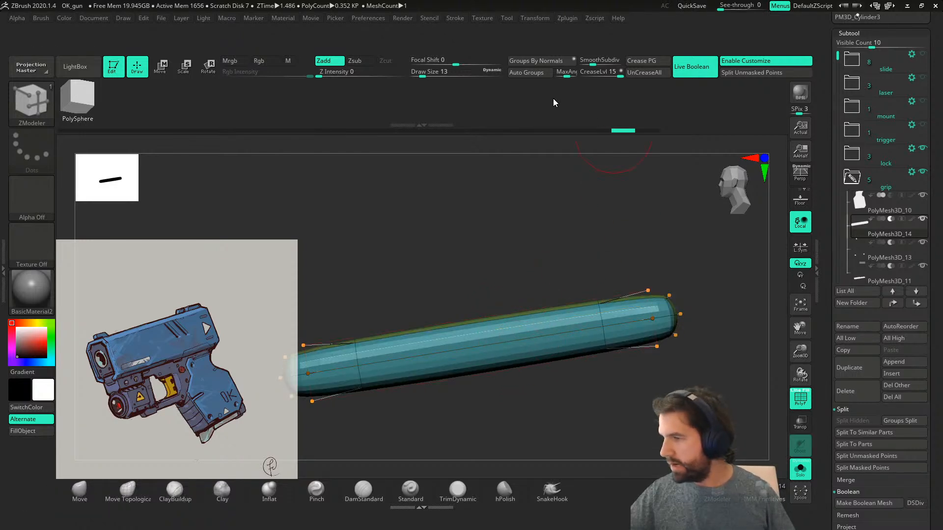
left_click(652, 60)
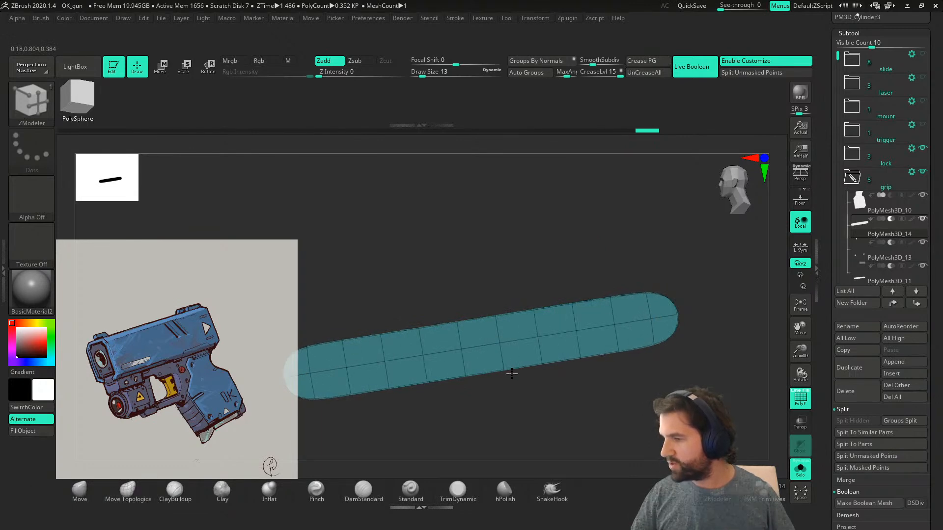
- Leave solo view, switch off the polyframe and save the project over the existing OK_gun.ZPR
left_click(800, 468)
right_click_drag(614, 388, 664, 401, "alt")
key("shift+f")
key("ctrl+s")
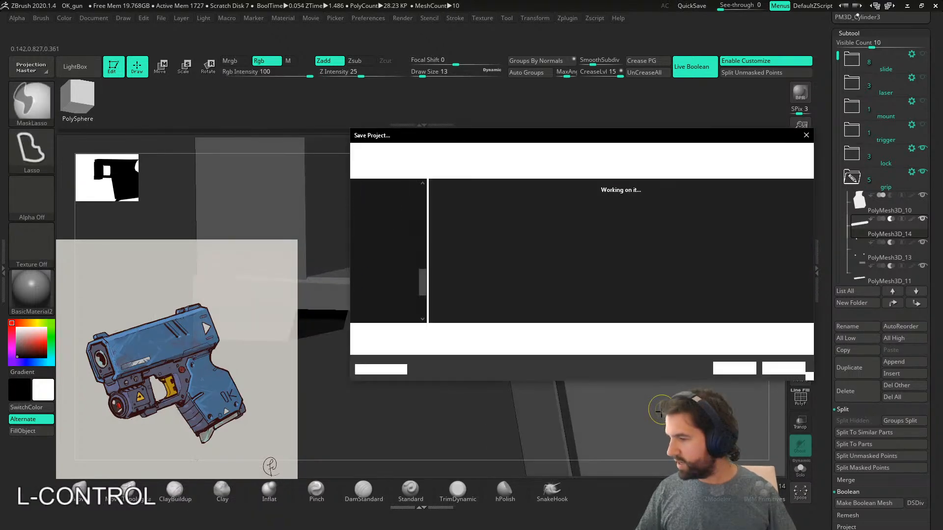
left_click(740, 373)
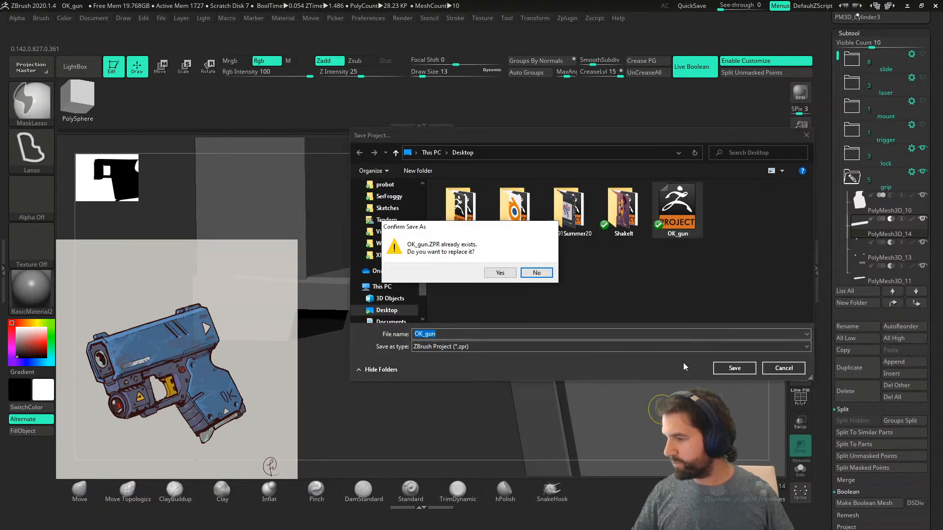
left_click(498, 273)
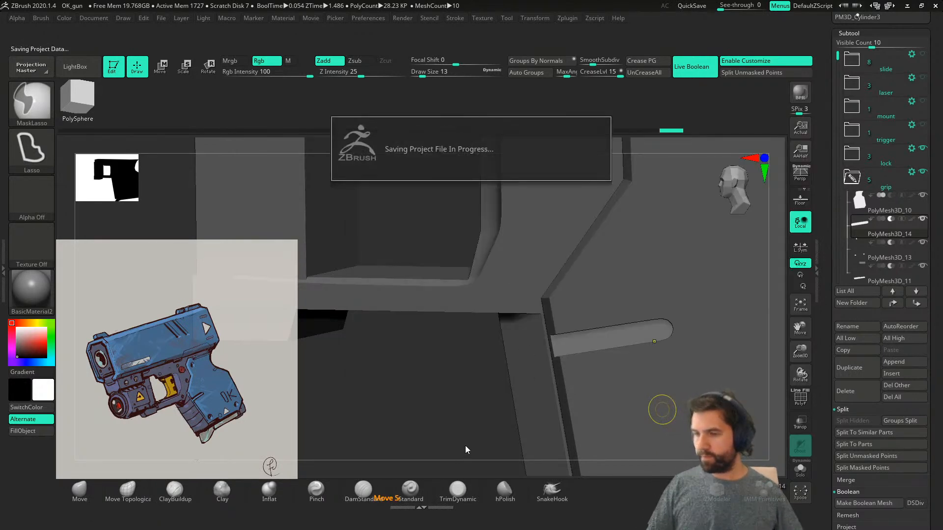
- Hide and reshow the slot cutter PolyMesh3D_14 to compare the grip with and without it, with the Move gizmo active
mouse_move(462, 417)
right_mouse_down()
mouse_move(464, 391)
mouse_move(567, 384)
mouse_move(310, 393)
right_mouse_up()
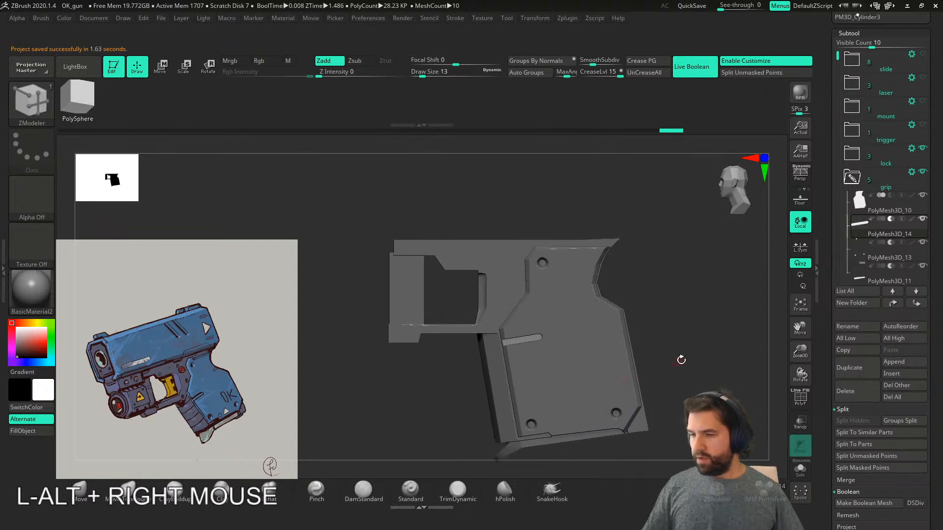
right_click_drag(431, 382, 474, 437, "alt")
right_click_drag(634, 409, 585, 385, "alt")
left_click(923, 219)
key("w")
right_click_drag(644, 371, 640, 375, "shift")
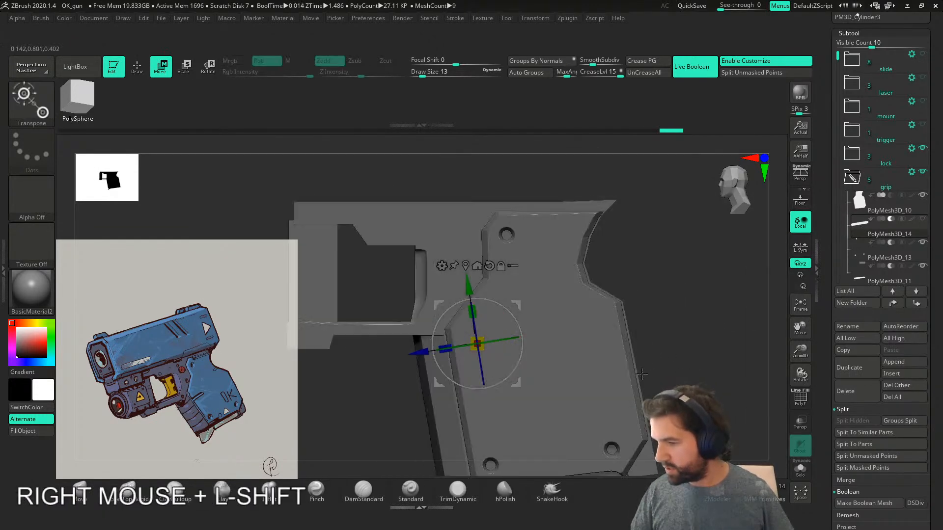
key("ctrl+z")
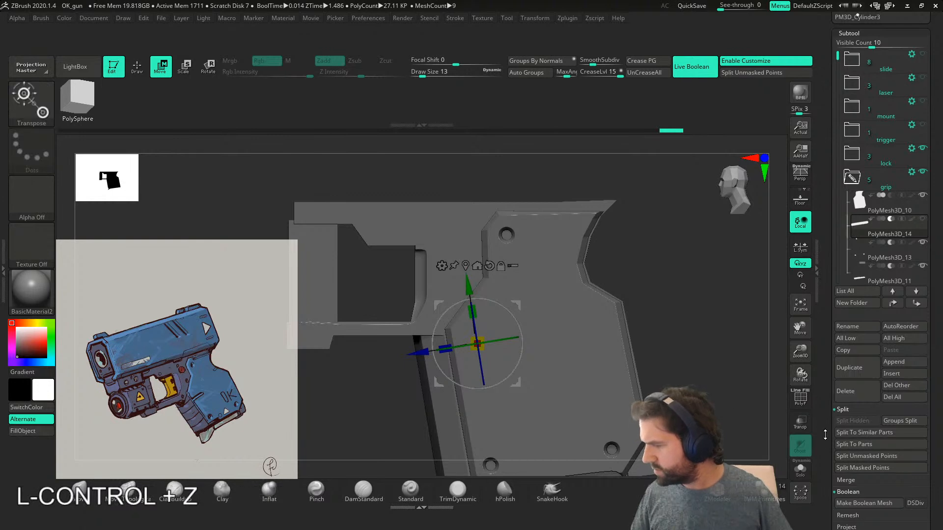
right_click_drag(759, 442, 720, 348)
right_click_drag(633, 372, 631, 417)
left_click(912, 229)
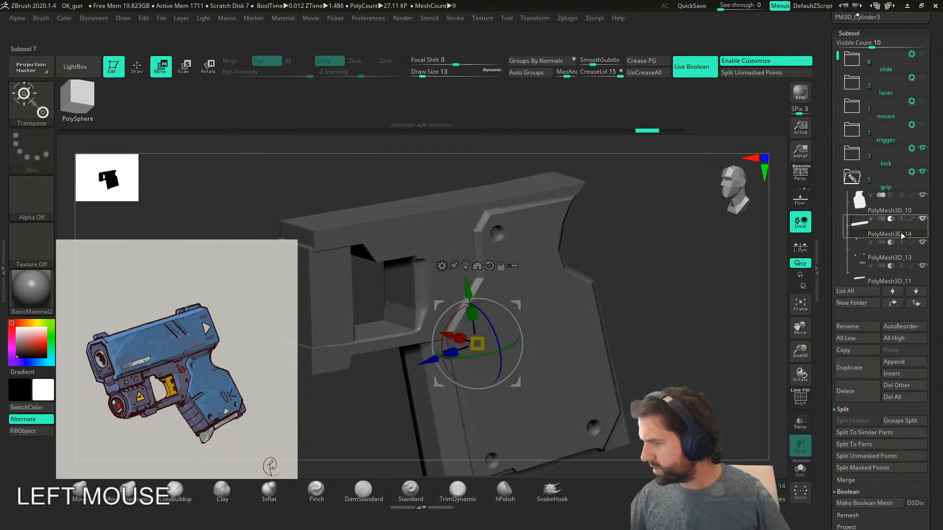
right_click_drag(619, 374, 579, 387, "shift")
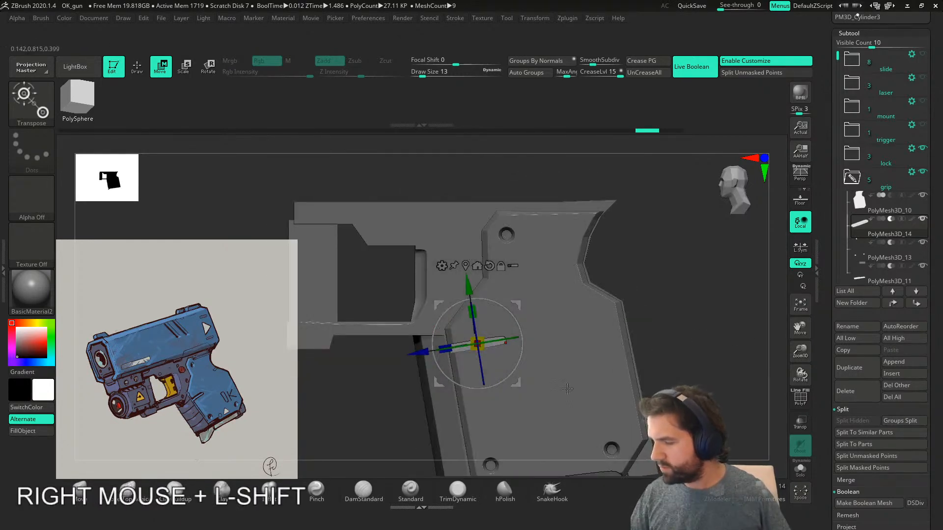
- Duplicate the slot cutter and rotate the copy at an angle so it cuts a second slot into the grip panel's rear edge
left_click_drag(516, 385, 647, 293, "ctrl")
left_click_drag(641, 328, 652, 319)
left_click_drag(646, 309, 740, 332)
mouse_move(741, 333)
right_mouse_down()
mouse_move(712, 334)
mouse_move(732, 334)
right_mouse_up()
mouse_move(738, 332)
left_mouse_down()
mouse_move(733, 323)
mouse_move(733, 334)
left_mouse_up()
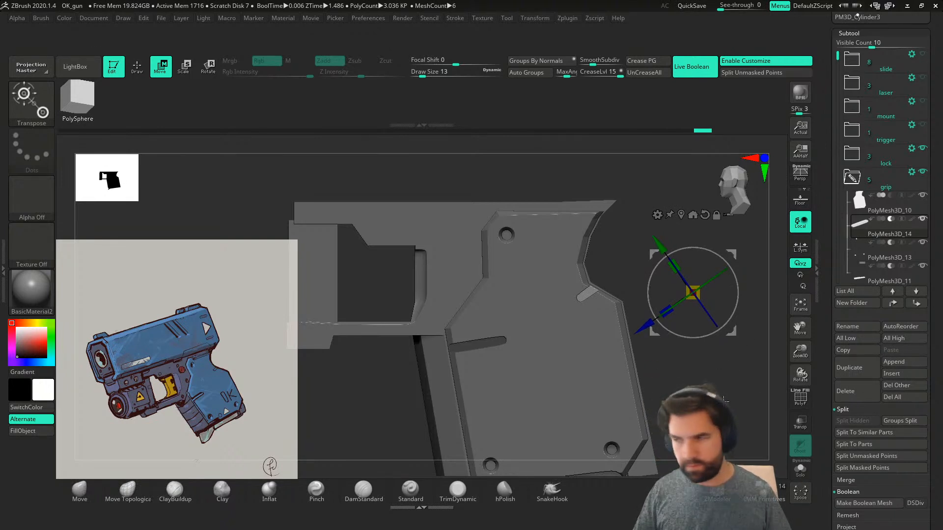
- Select the grip panel PolyMesh3D_10 and examine both slots against the concept art
left_click(864, 203)
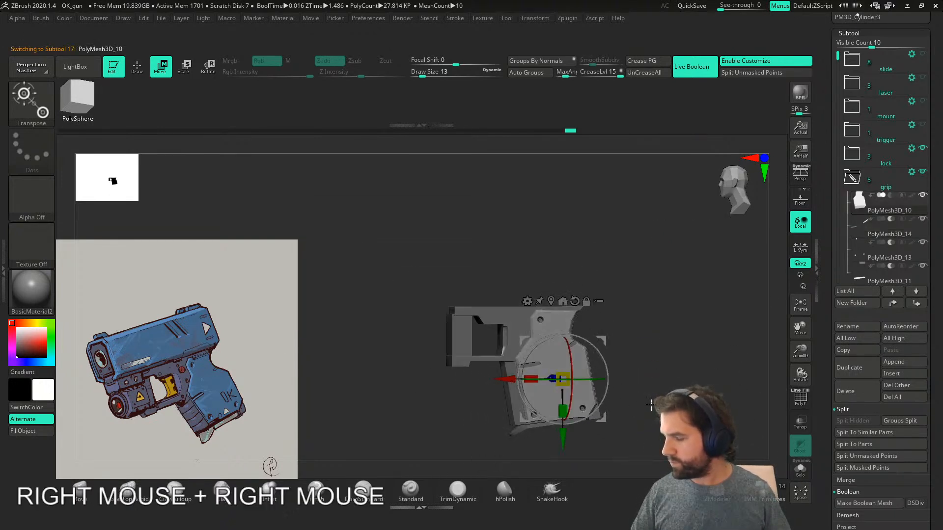
right_click_drag(638, 295, 614, 329, "alt")
right_click_drag(604, 408, 602, 406, "shift")
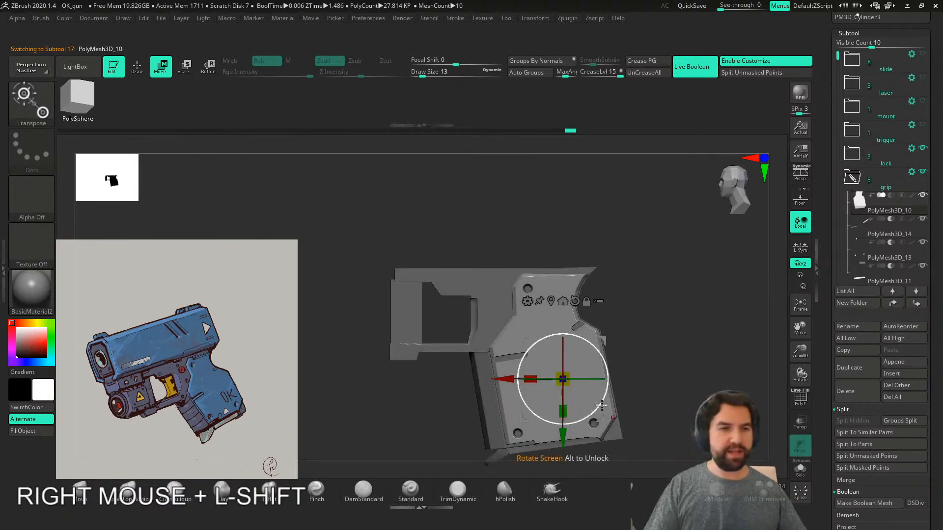
mouse_move(636, 339)
right_mouse_down("alt")
mouse_move(683, 348)
mouse_move(623, 345)
right_mouse_up("alt")
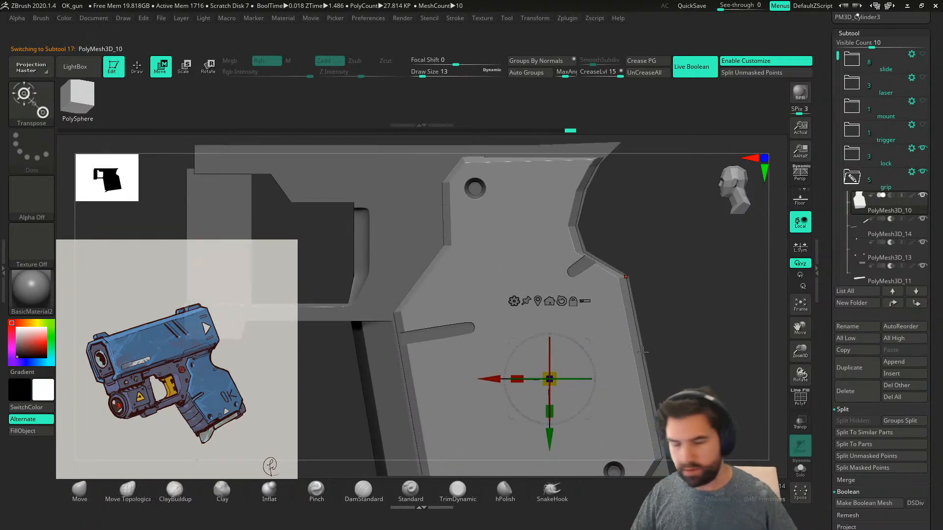
right_click_drag(683, 354, 667, 357)
scroll(667, 357, "down", 2)
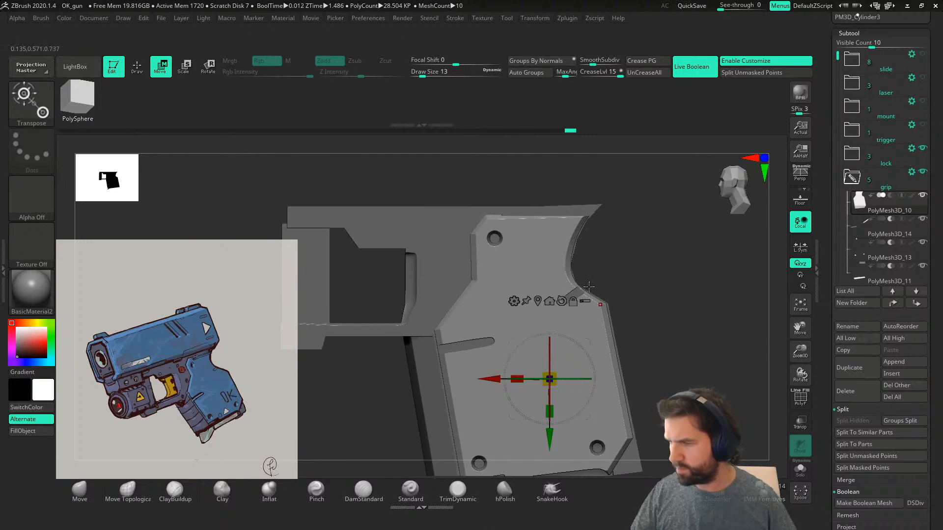
right_click_drag(547, 279, 572, 318, "alt")
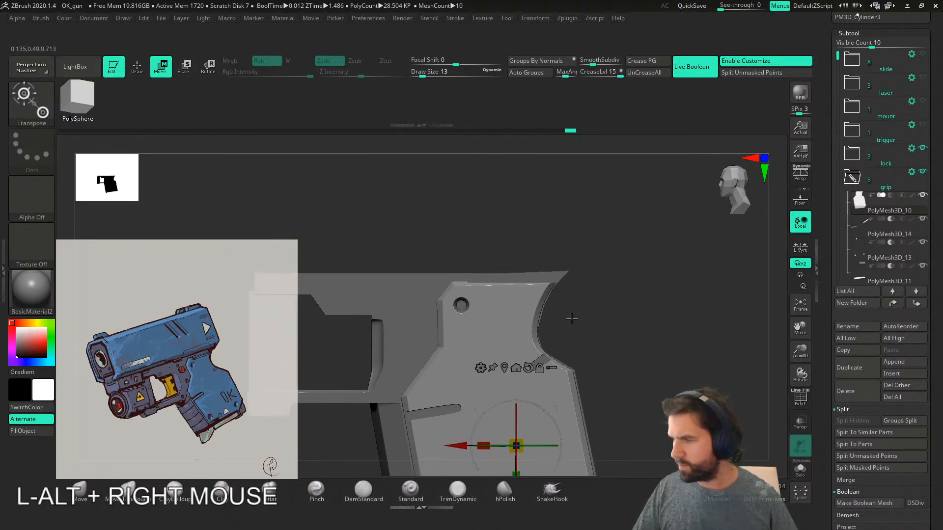
- Select the grip's upper-edge cutter PolyMesh3D_11, show its polyframe, centre the gizmo on it and lower it about 0.03 units
left_click(541, 279, "alt")
left_click(868, 275)
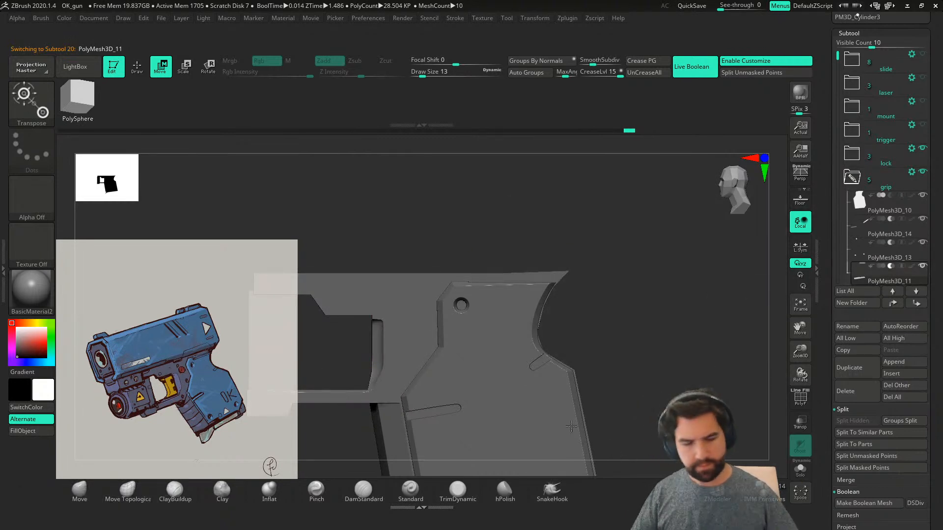
left_click(800, 398)
mouse_move(596, 295)
left_mouse_down("ctrl")
mouse_move(462, 289)
mouse_move(511, 196)
mouse_move(638, 292)
mouse_move(511, 216)
mouse_move(665, 311)
left_mouse_up("ctrl")
key("w")
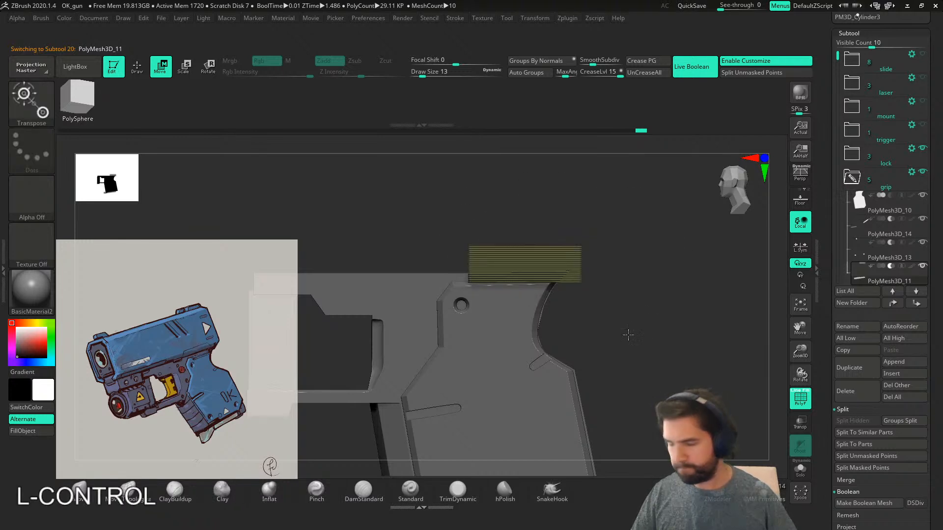
left_click_drag(594, 315, 555, 309, "alt")
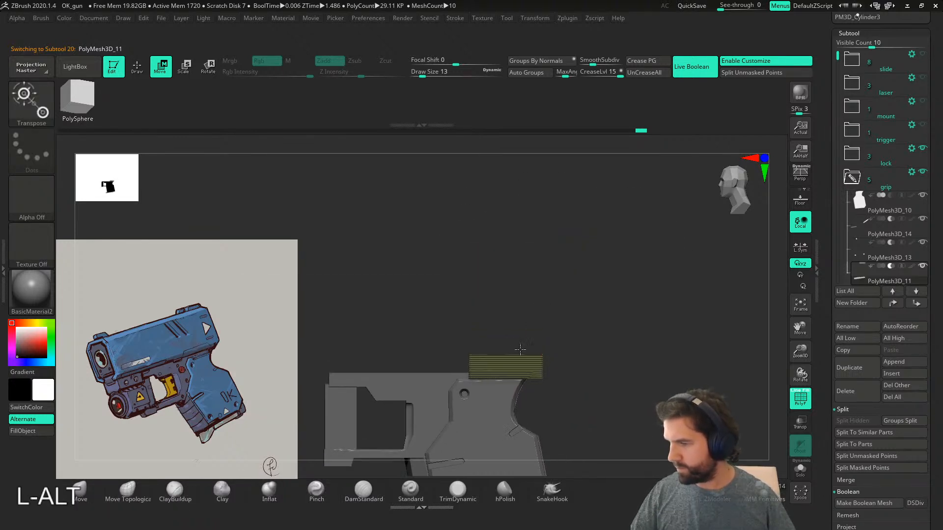
right_click_drag(517, 349, 544, 391, "alt")
left_click(475, 297)
left_click(494, 241, "alt")
right_click_drag(496, 241, 571, 272, "alt")
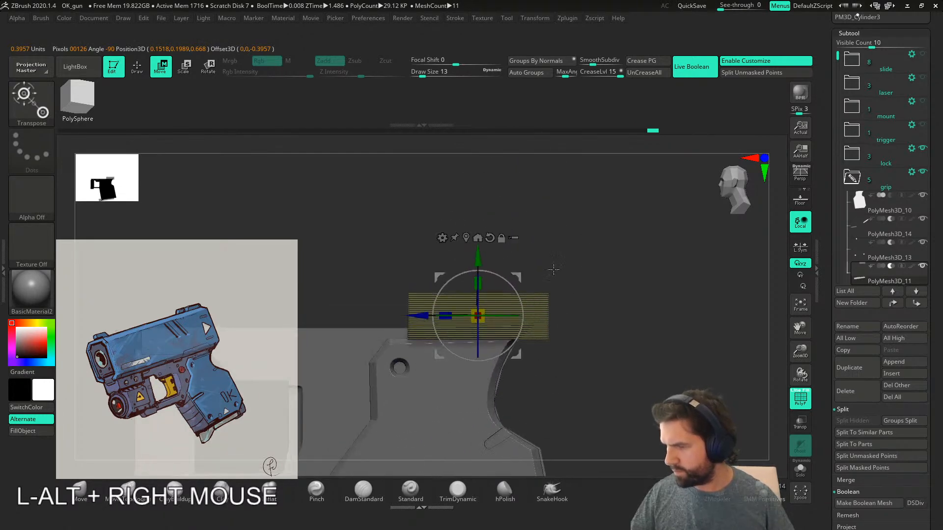
left_click_drag(478, 258, 478, 268)
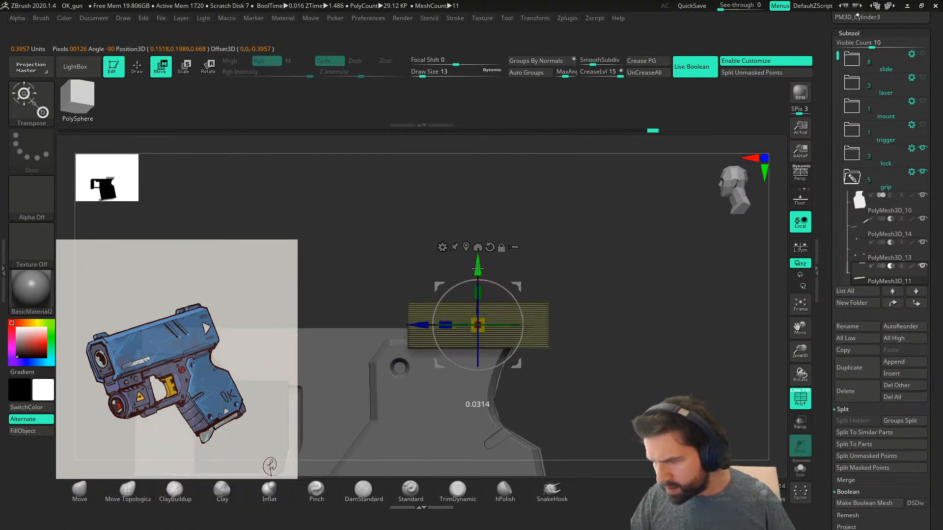
- Tilt the upper-edge cutter slightly about its long axis from the end view and switch off the polyframe
right_click_drag(535, 373, 576, 386)
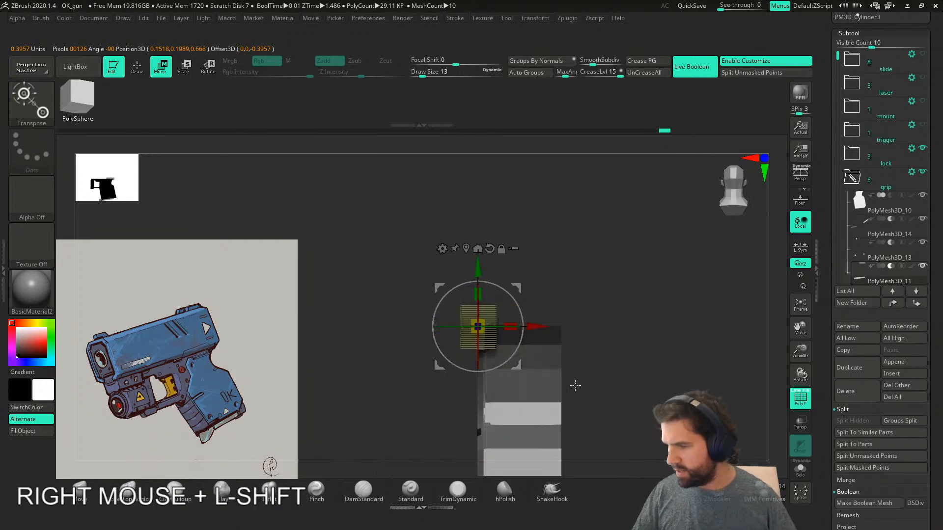
left_click_drag(515, 350, 521, 345)
left_click(799, 473)
right_click_drag(595, 405, 742, 418)
left_click(799, 470)
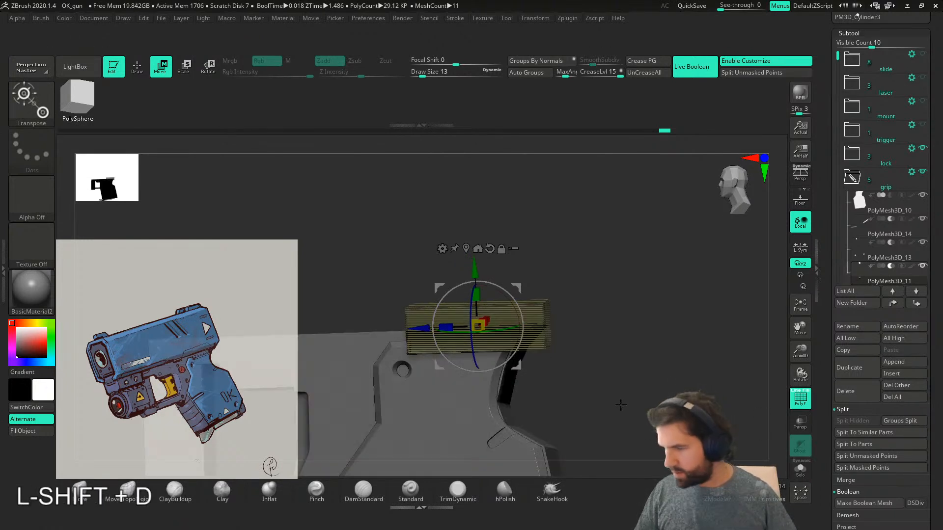
right_click_drag(619, 409, 544, 340)
key("shift+f")
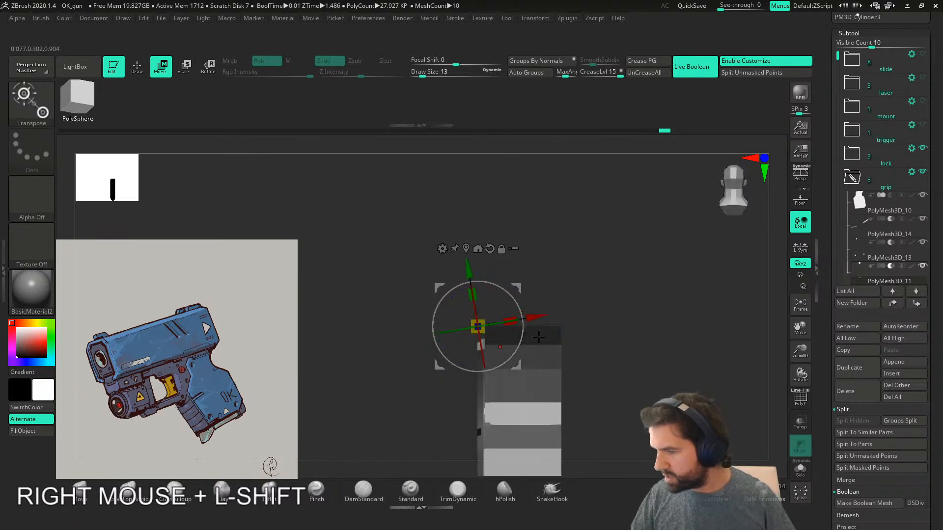
left_click_drag(523, 343, 530, 330)
right_click_drag(530, 330, 547, 358)
right_click_drag(418, 340, 613, 342, "alt")
right_click_drag(639, 388, 381, 435, "alt")
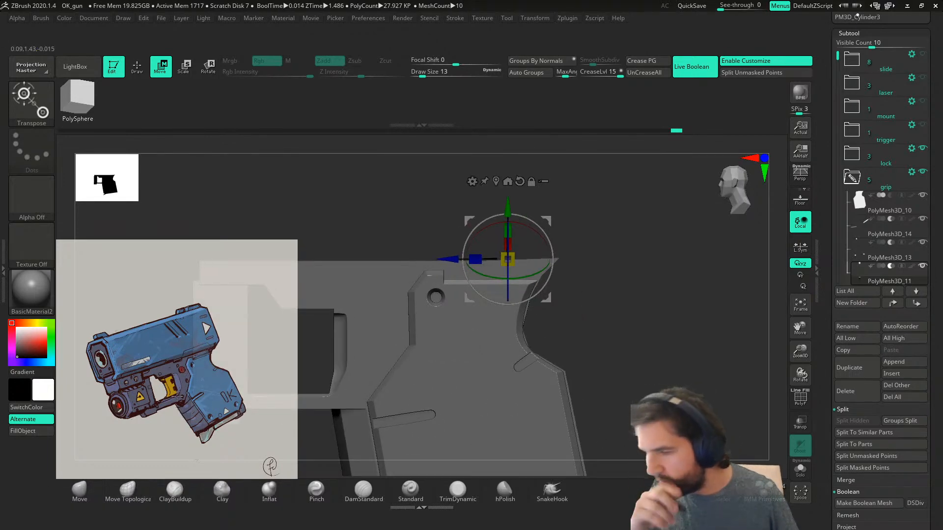
- Select the front grip piece PolyMesh3D_8, move it from the grip folder into the lock folder and collapse the grip folder
right_click_drag(485, 381, 506, 359, "alt")
left_click(505, 372, "alt")
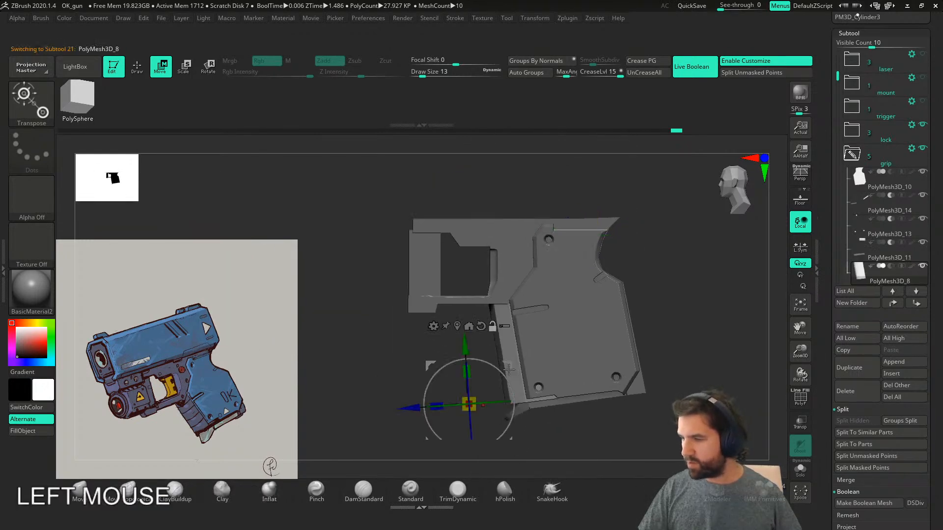
right_click_drag(756, 417, 627, 422, "alt")
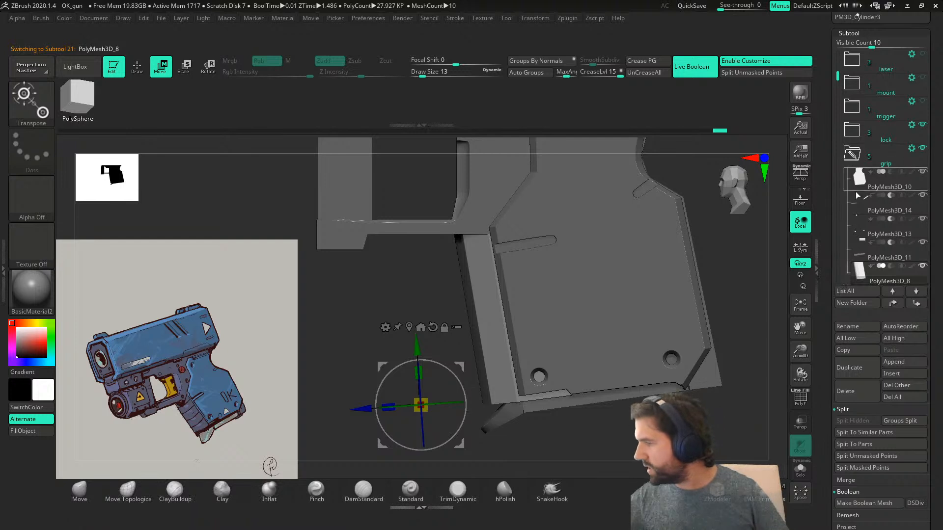
left_click_drag(859, 274, 861, 145)
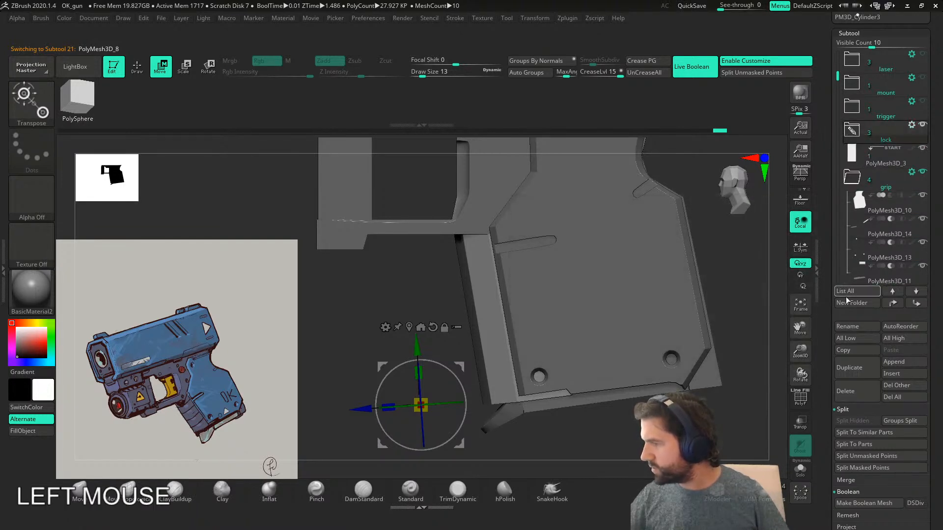
left_click(880, 178)
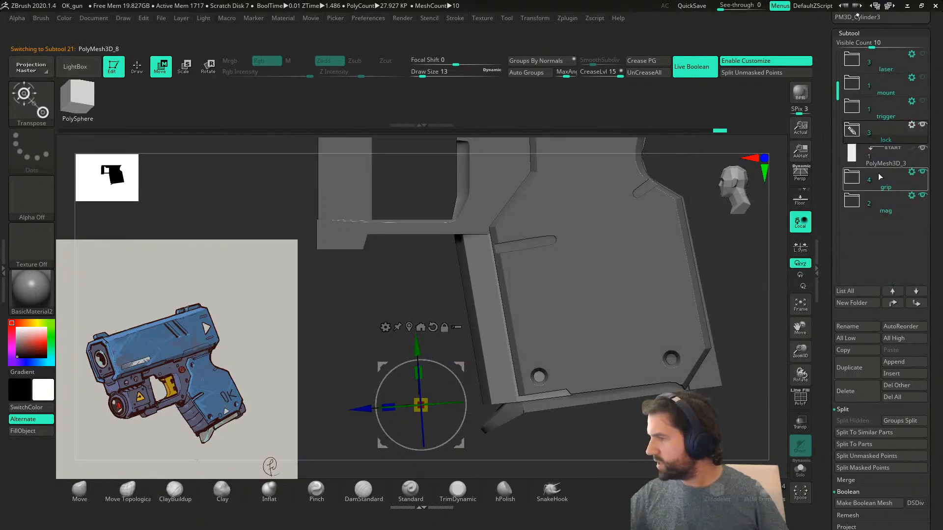
- Identify the loose block PolyMesh3D_3 by hiding it, and move it back into the lock folder
left_click(862, 154)
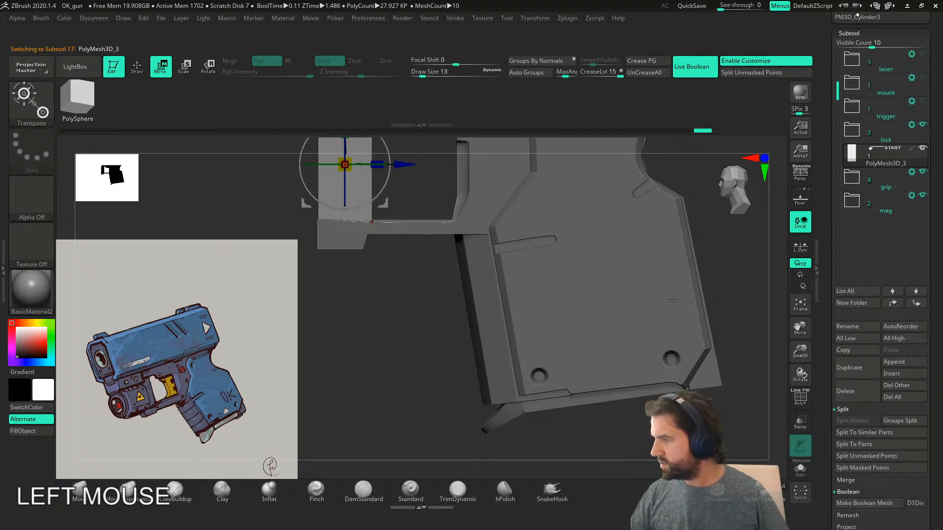
left_click(922, 148)
right_click_drag(741, 293, 711, 333, "alt")
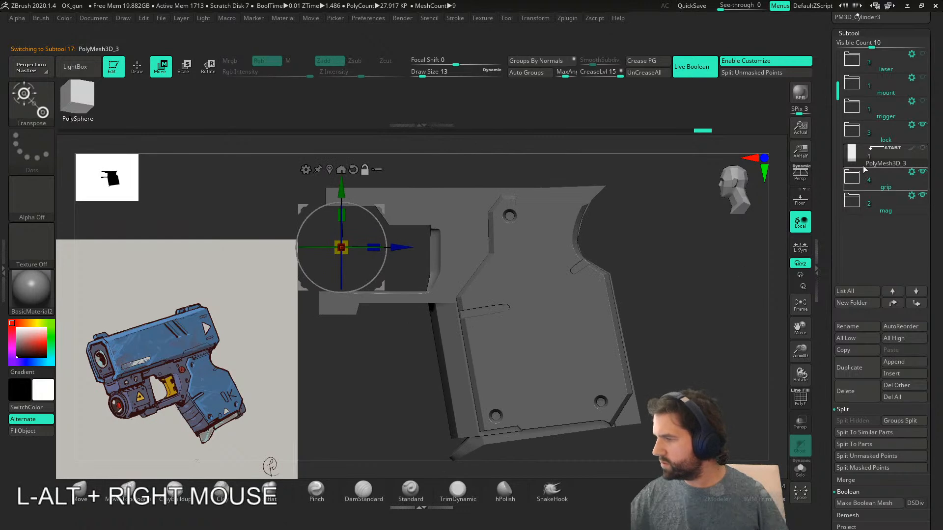
left_click_drag(854, 155, 857, 135)
- Select the front grip piece PolyMesh3D_8 and move it out of the lock folder to the end of the subtool list
left_click(461, 386, "alt")
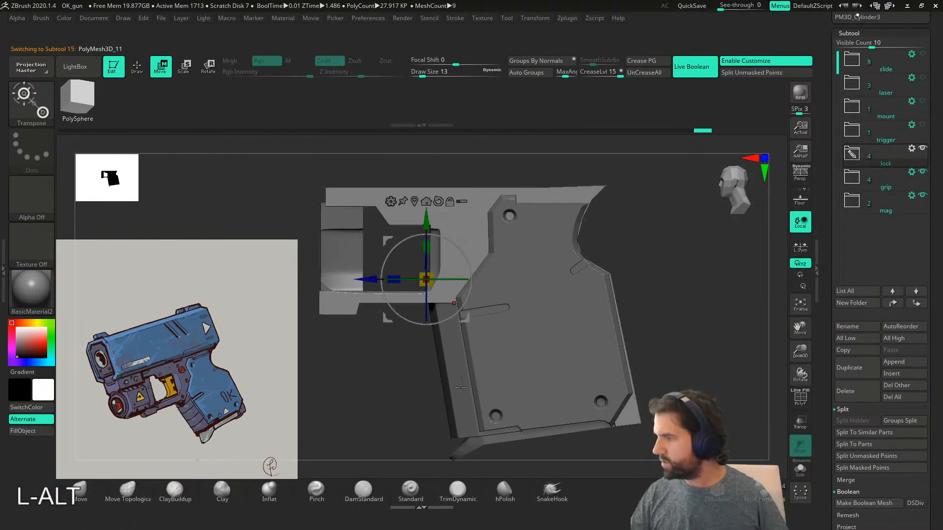
left_click(465, 421, "alt")
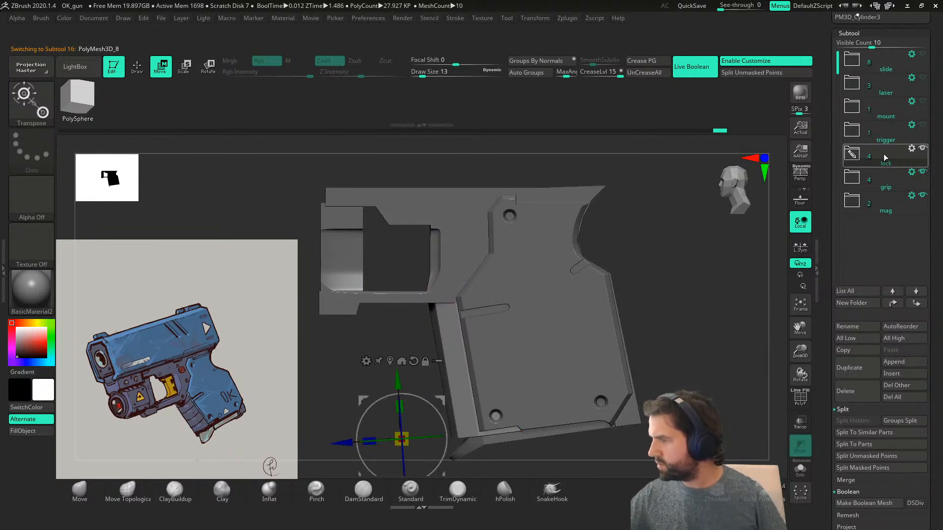
left_click(858, 153)
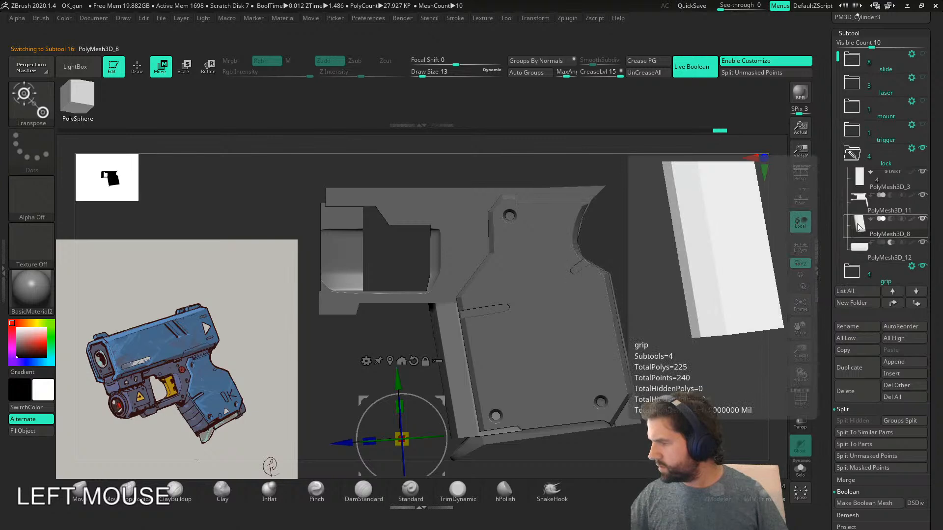
left_click(864, 252)
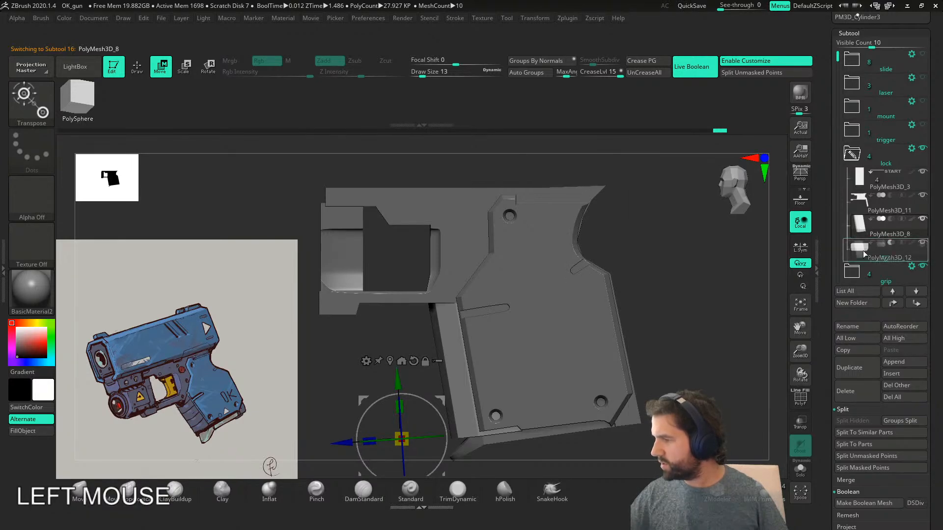
left_click_drag(865, 263, 873, 159)
left_click_drag(875, 114, 879, 112)
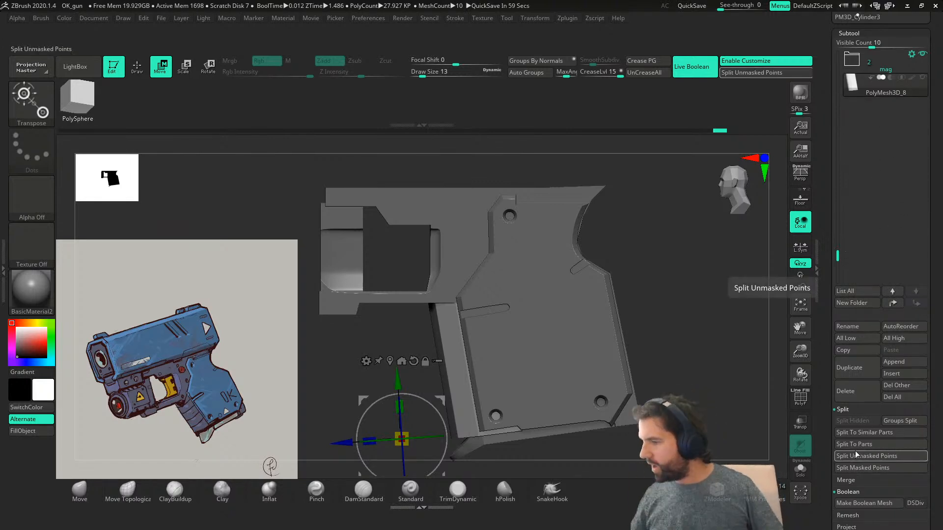
- Create a new subtool folder named foreGrip for PolyMesh3D_8
left_click(859, 304)
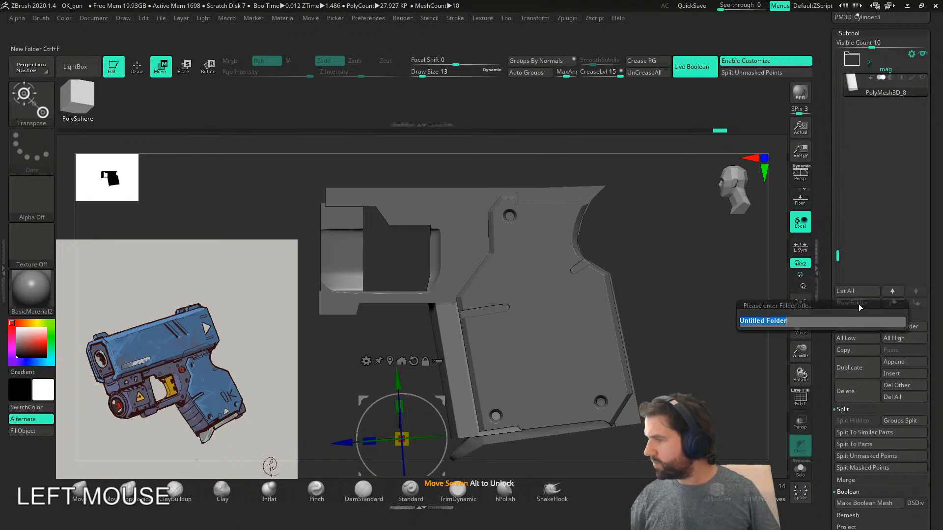
type("fore")
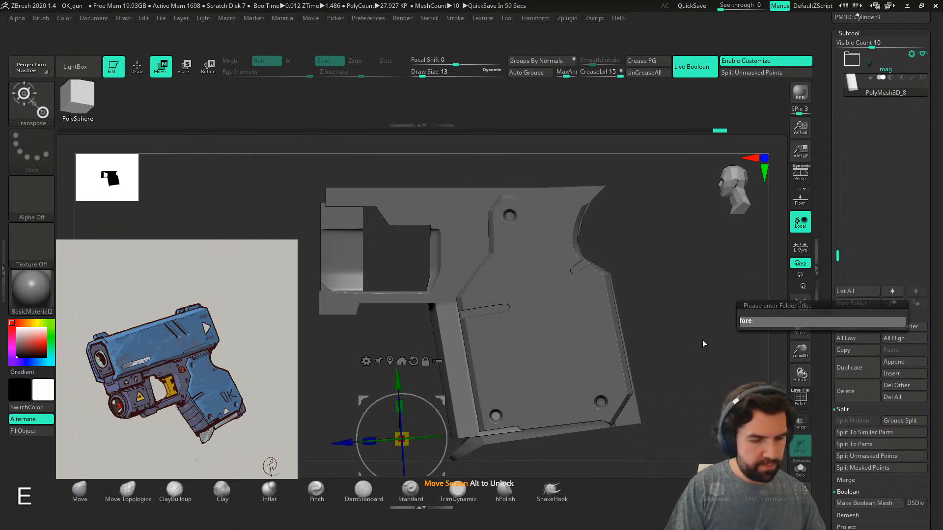
type("Grip")
key("Return")
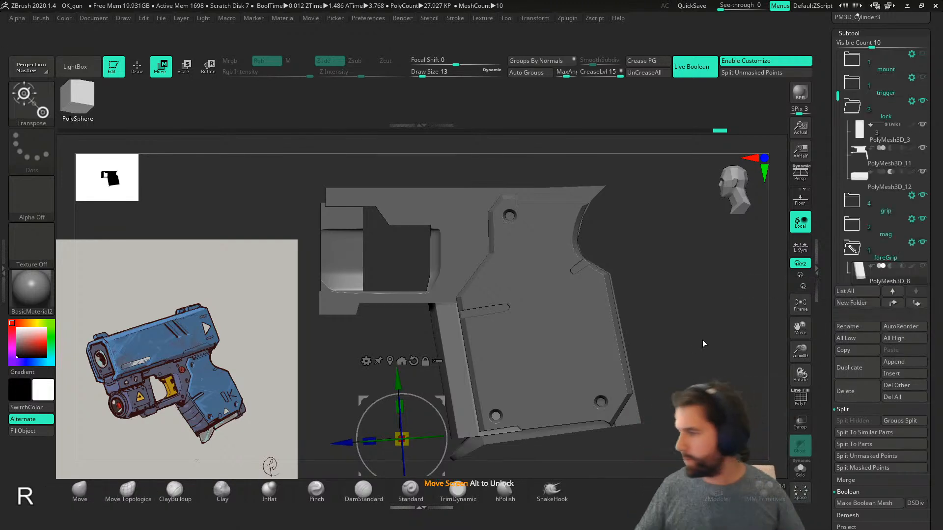
- Hide the mag, grip and lock folders so only the foreGrip piece is displayed
mouse_move(697, 398)
right_mouse_down()
mouse_move(708, 388)
mouse_move(670, 412)
mouse_move(709, 404)
right_mouse_up()
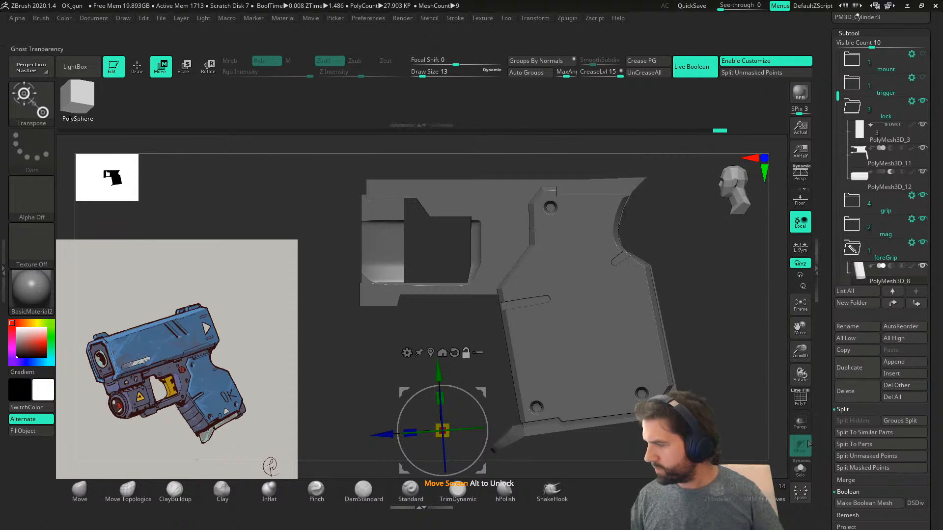
right_click_drag(702, 418, 759, 368, "alt")
left_click(922, 219)
left_click(923, 197)
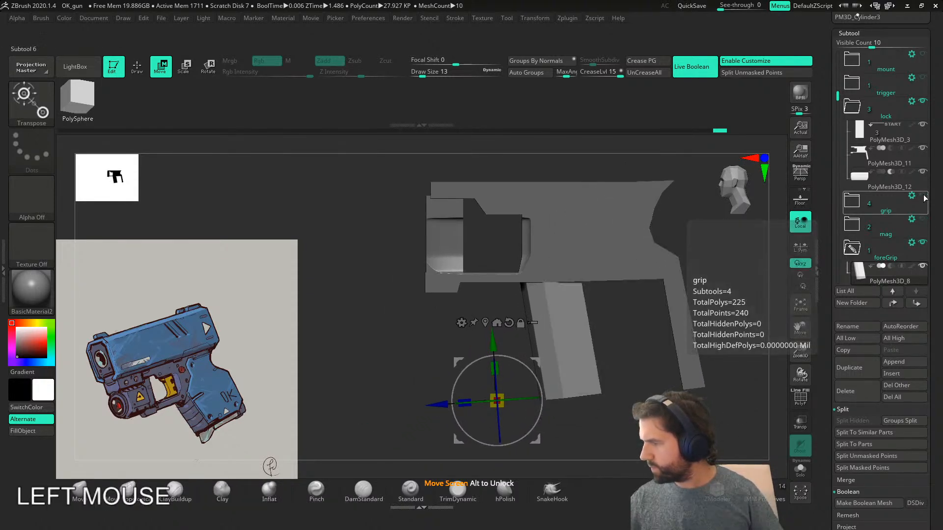
left_click(923, 101)
- Turn on dynamic subdivision for the foreGrip piece and inspect its rounded front with the polyframe shown
right_click_drag(707, 295, 718, 343)
key("shift+f")
right_click_drag(663, 393, 665, 327)
key("d")
mouse_move(648, 403)
right_mouse_down()
mouse_move(609, 404)
mouse_move(633, 406)
right_mouse_up()
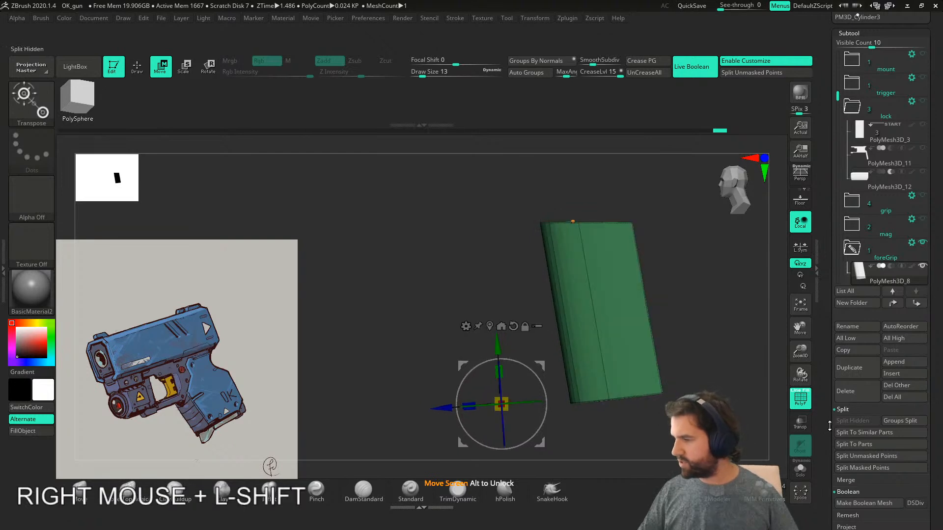
left_click(804, 470)
left_click(803, 470)
right_click_drag(704, 418, 663, 422, "alt")
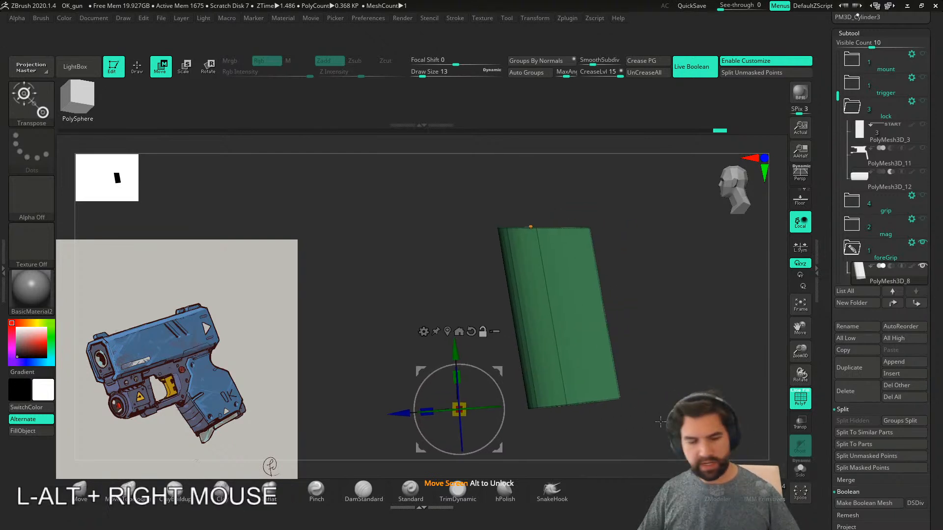
key("shift+f")
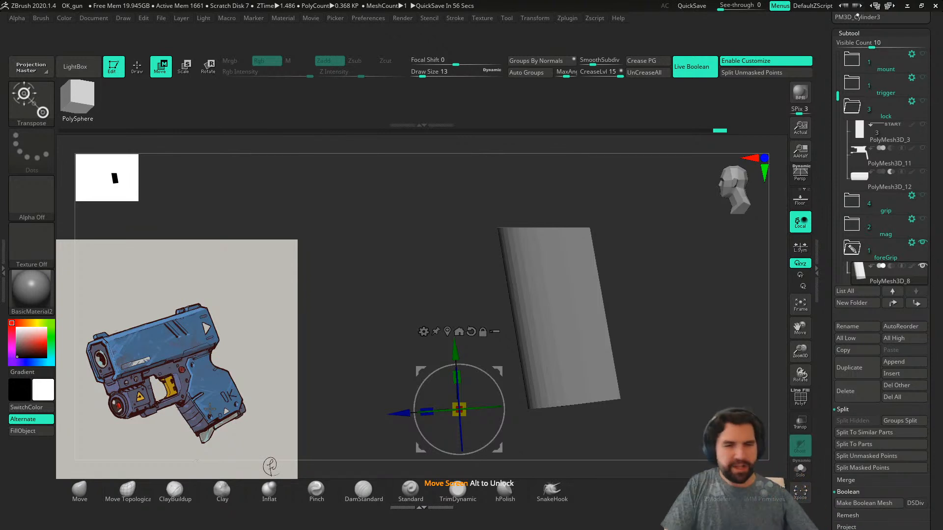
key("shift+f")
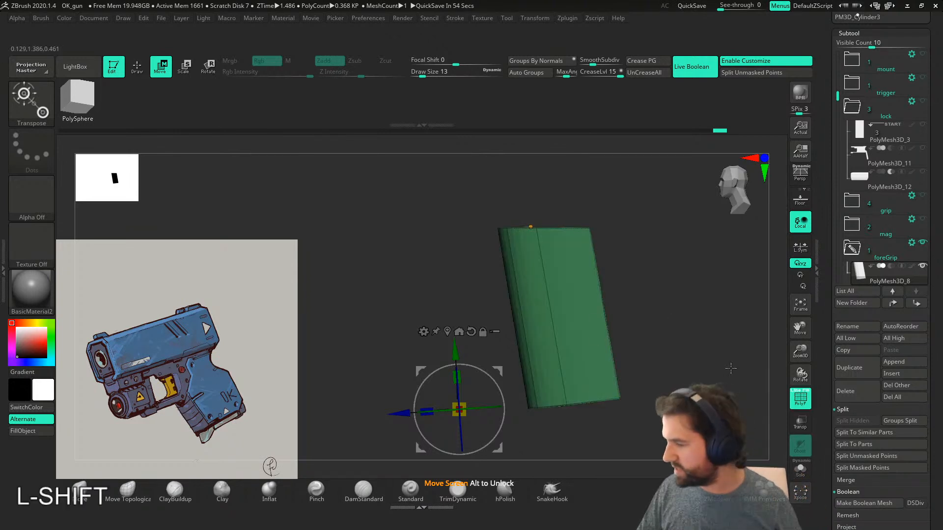
- Switch to the ZModeler brush and turn off dynamic subdivision on the fore grip piece, keeping its polyframe shown
left_click(718, 497)
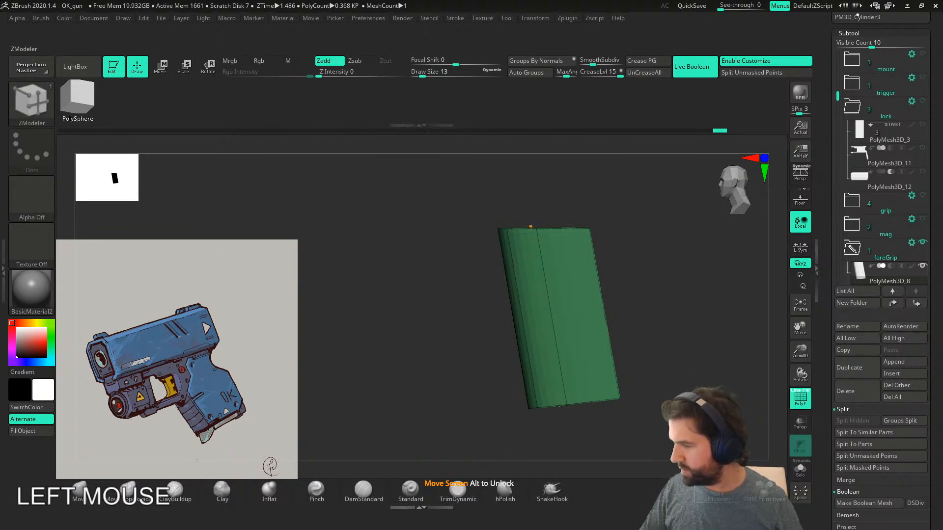
key("shift+f")
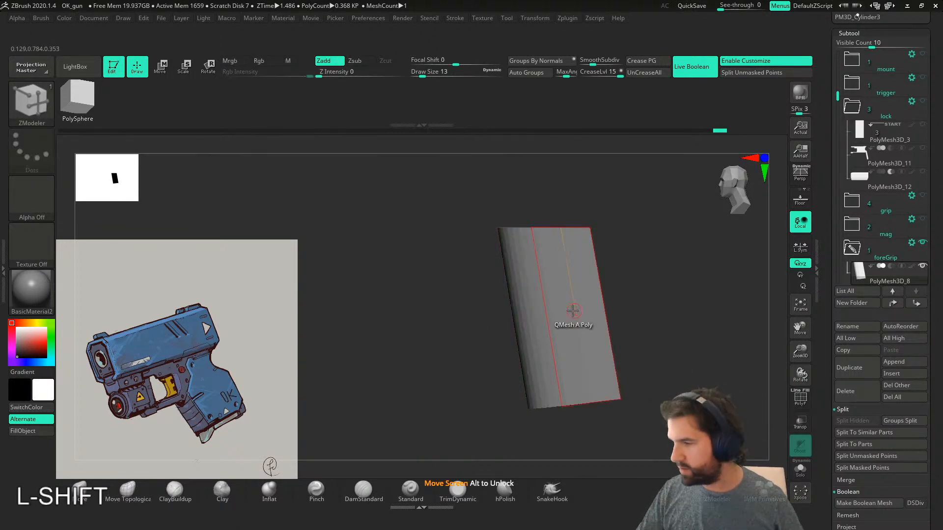
key("shift+f")
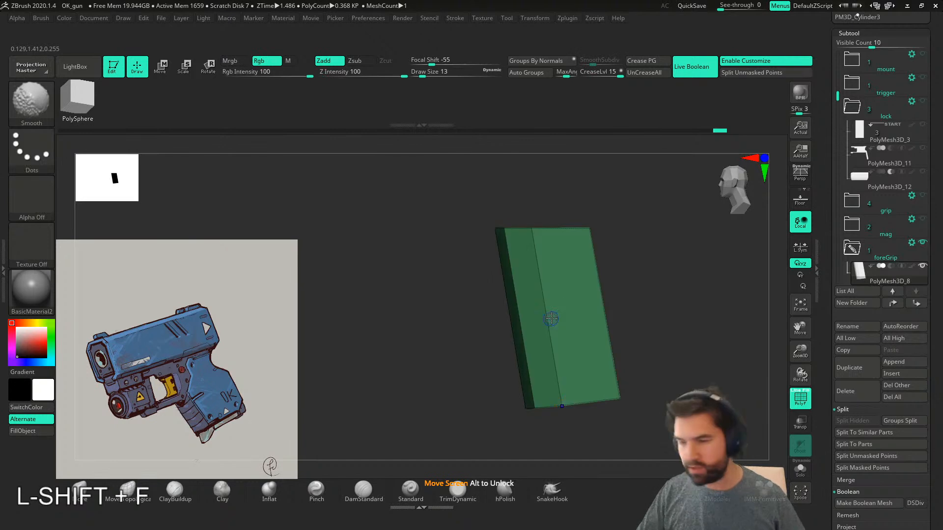
right_click_drag(555, 337, 555, 331, "alt")
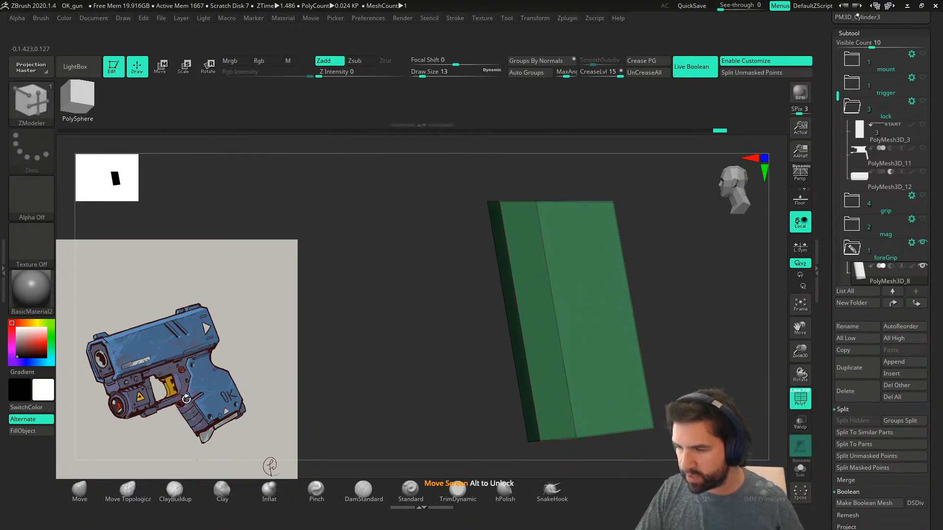
left_click(557, 319)
left_click_drag(567, 326, 565, 346)
key("ctrl+z")
- Insert four evenly spaced horizontal edge loops across the fore grip using Multiple EdgeLoops with the Alternate Polygroup modifier
key("space")
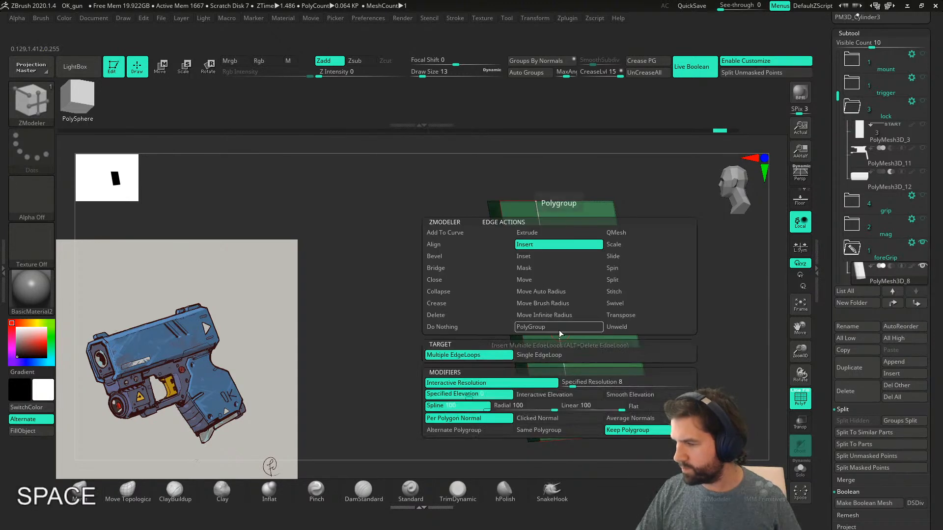
left_click(570, 427)
left_click(492, 429)
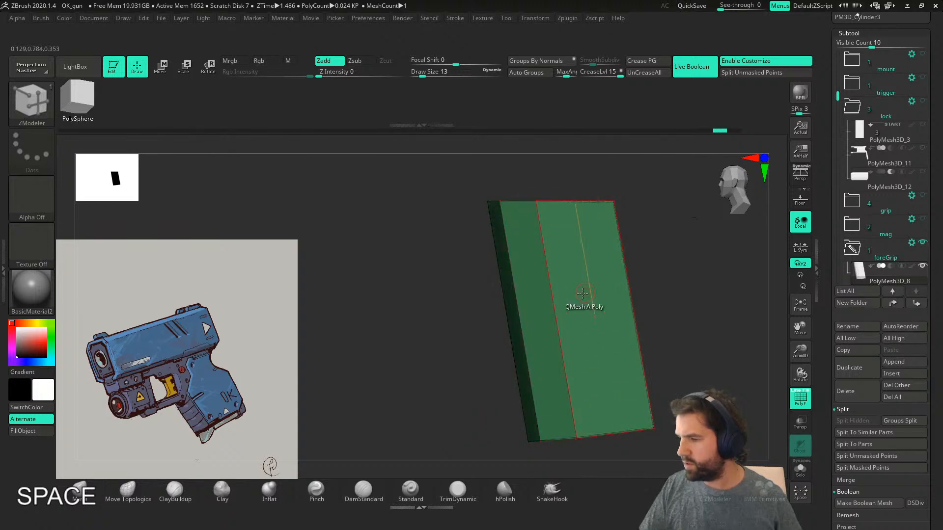
left_click_drag(558, 322, 558, 341)
key("ctrl+z")
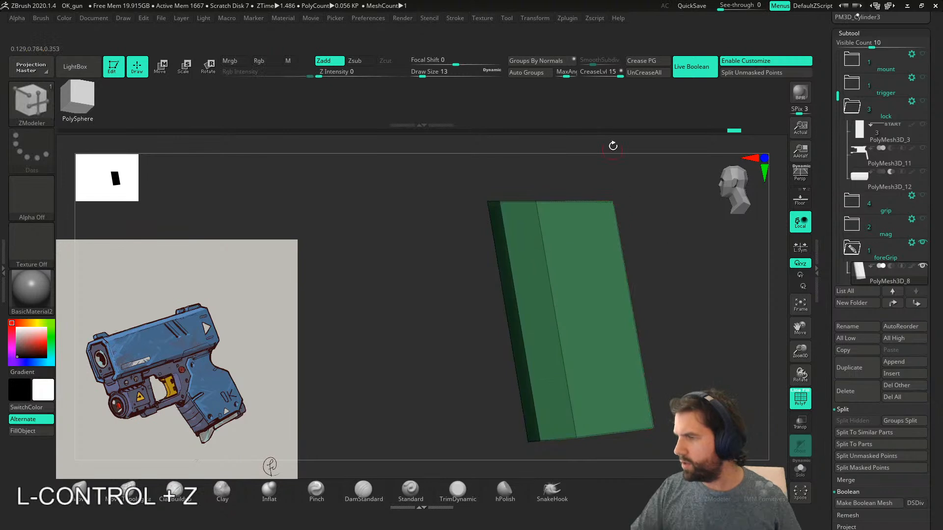
left_click(558, 320)
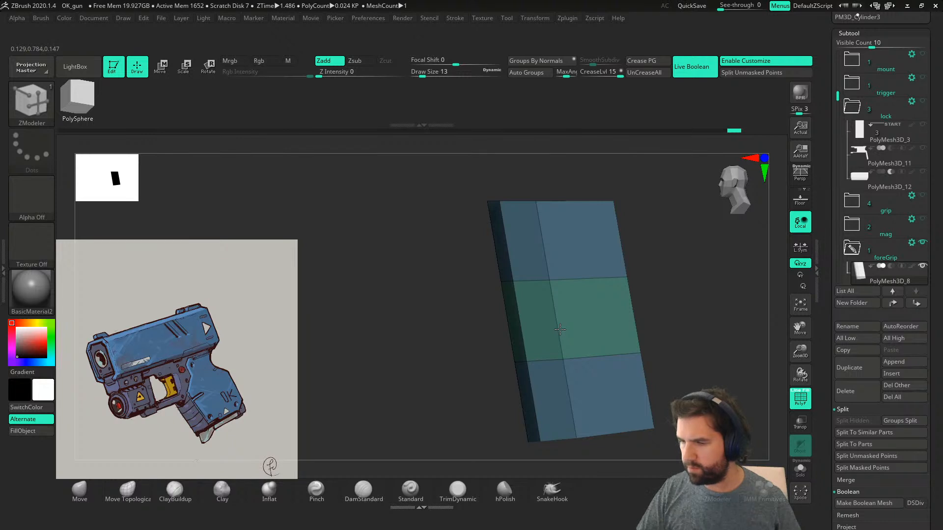
left_click_drag(562, 334, 603, 360)
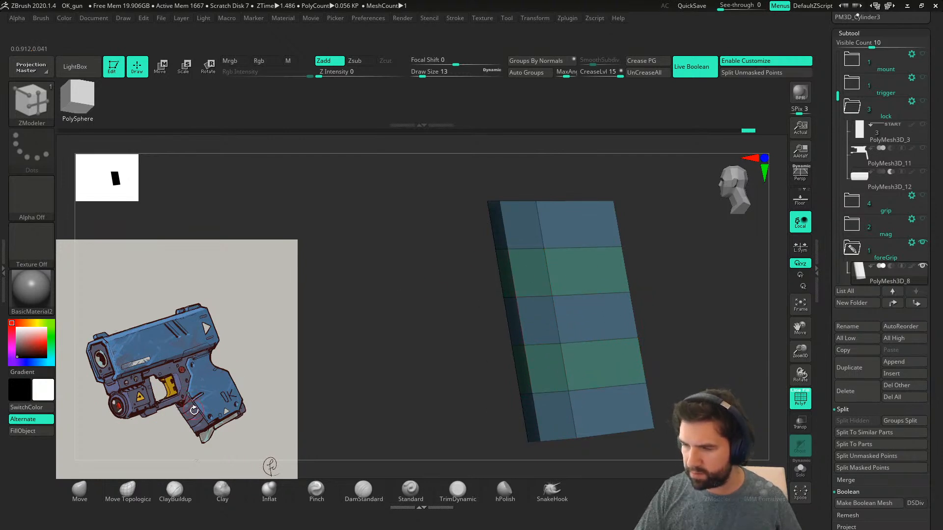
- Set the ZModeler edge action to Bevel on complete edge loops and try a Two Rows bevel on the lowest loop
right_click_drag(555, 353, 614, 390)
key("space")
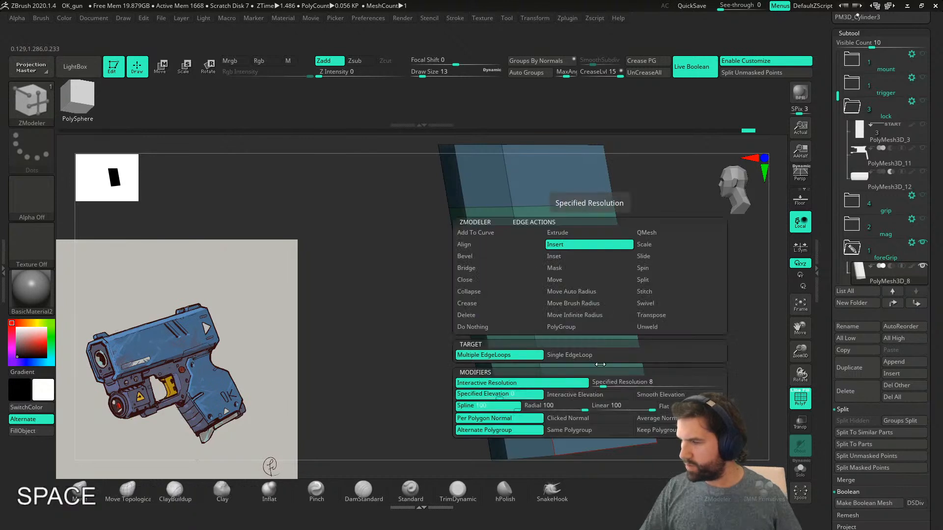
left_click(479, 256)
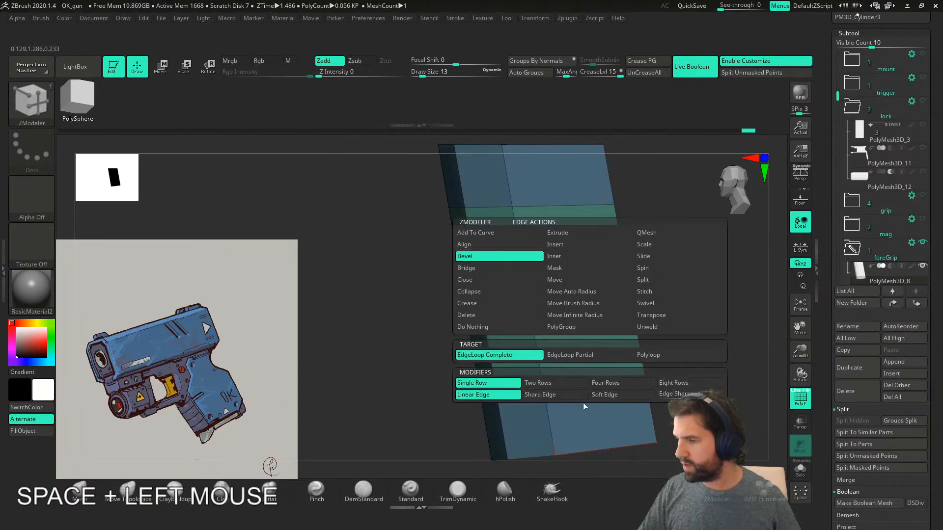
left_click(557, 384)
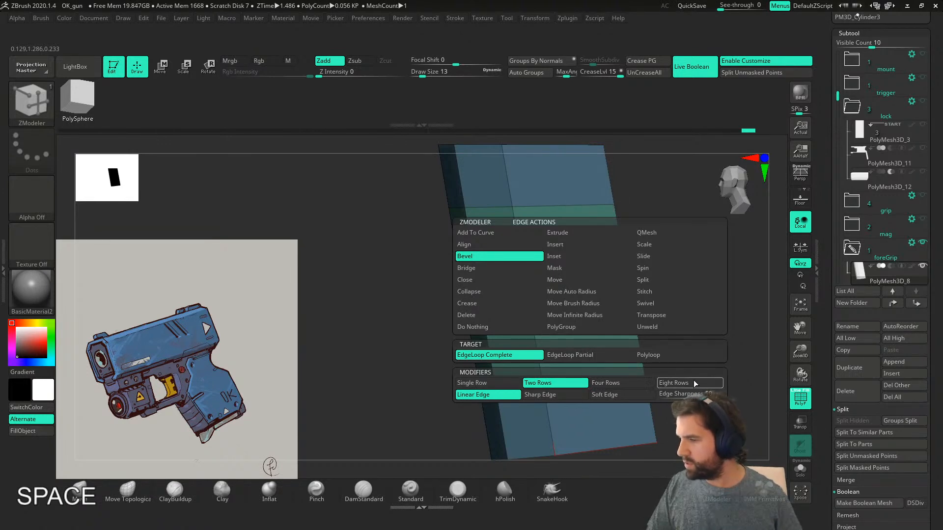
left_click_drag(593, 389, 567, 391)
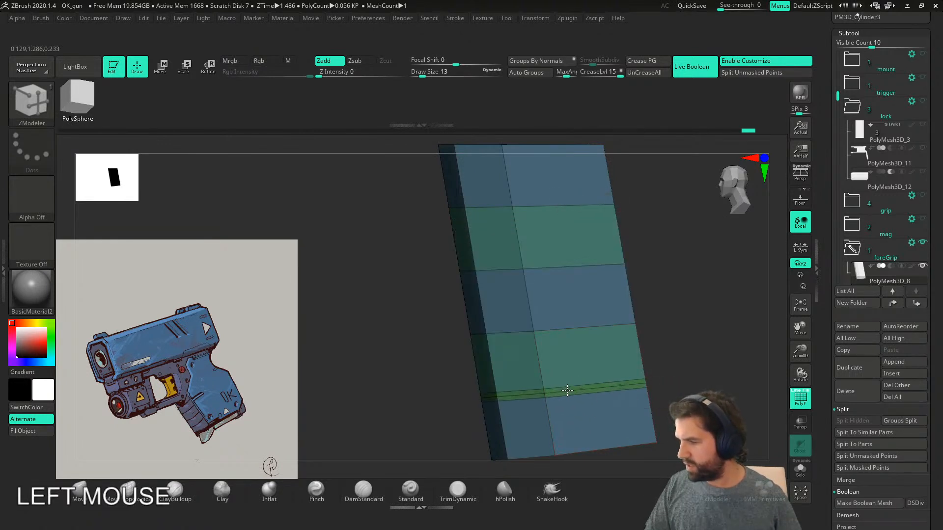
key("ctrl+z")
- Bevel all four horizontal edge loops of the fore grip into thin single-row bands
key("space")
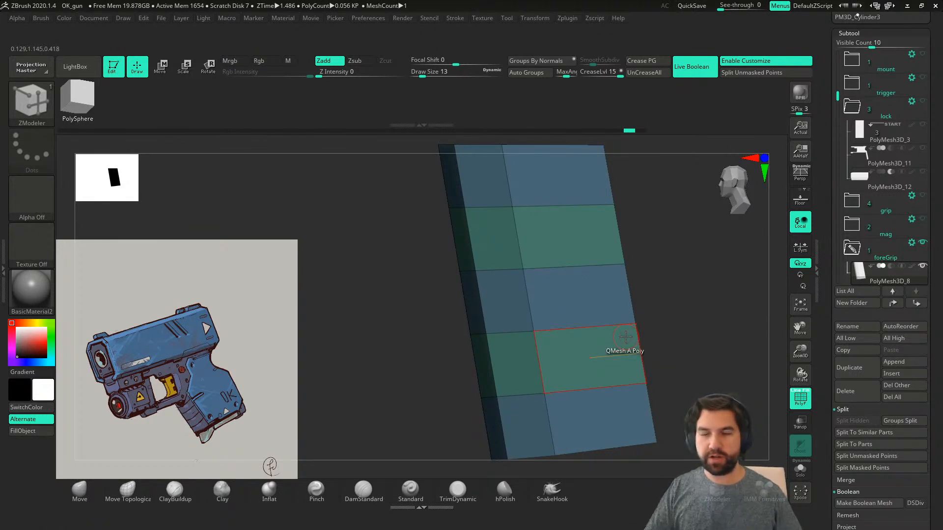
key("space")
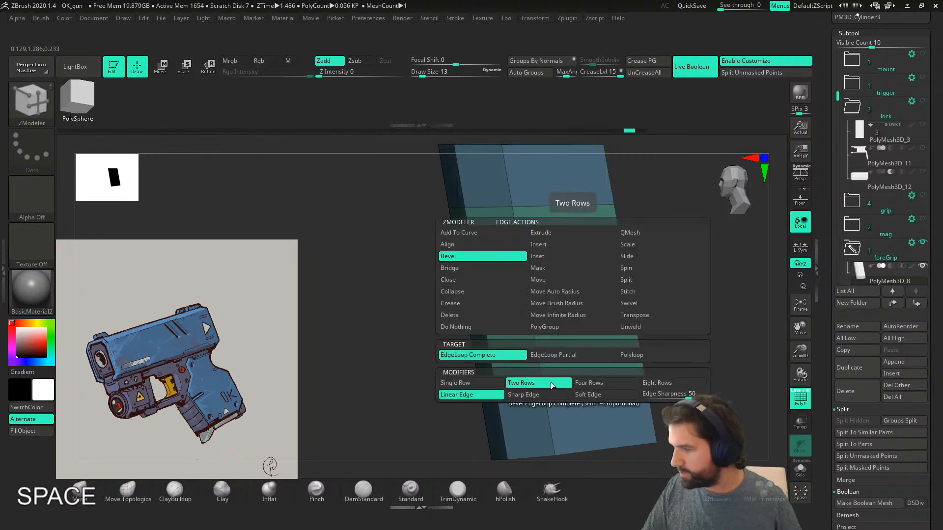
left_click(558, 393)
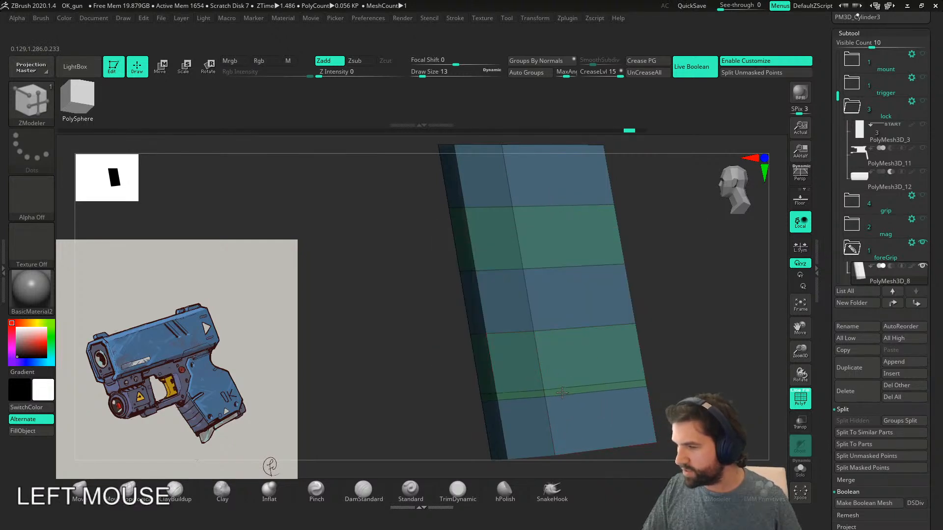
left_click(541, 328)
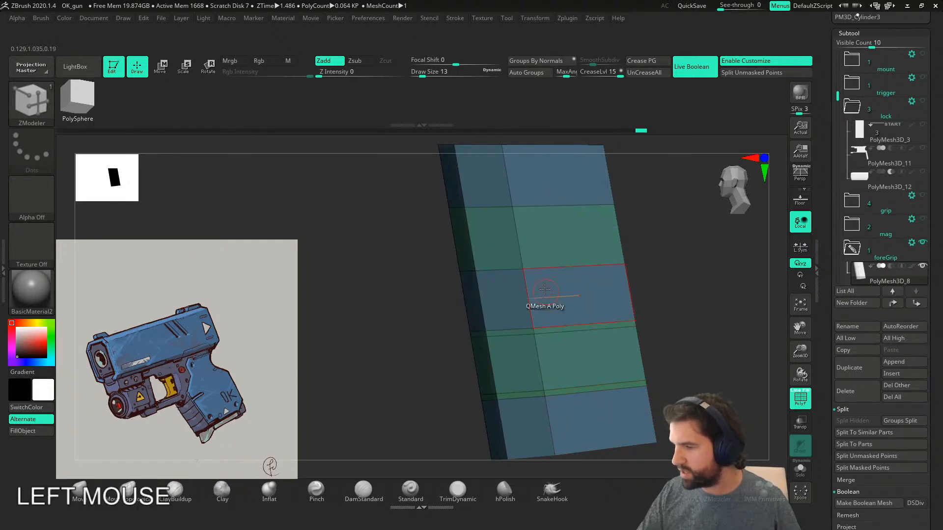
left_click(543, 268)
right_click_drag(544, 268, 615, 274, "alt")
right_click_drag(638, 397, 604, 409, "alt")
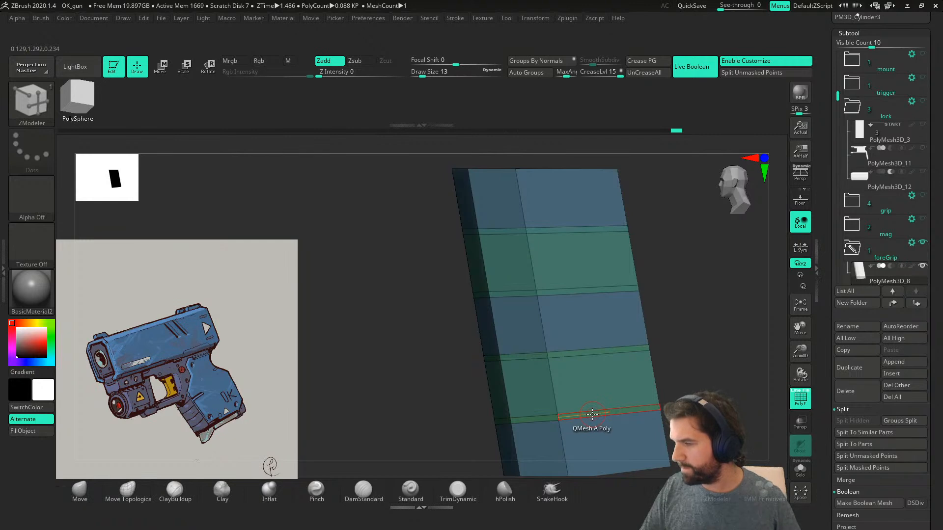
key("space")
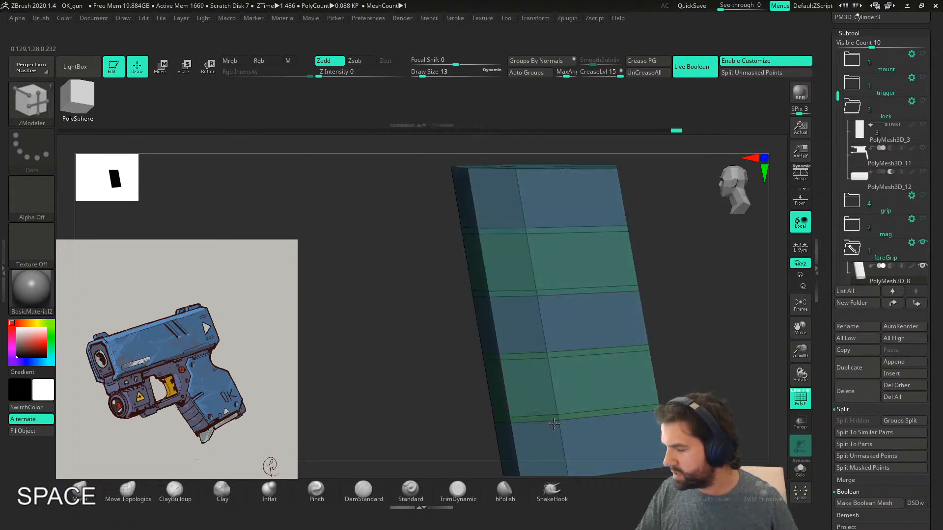
right_click_drag(550, 418, 574, 430)
left_click(568, 415)
key("ctrl+z")
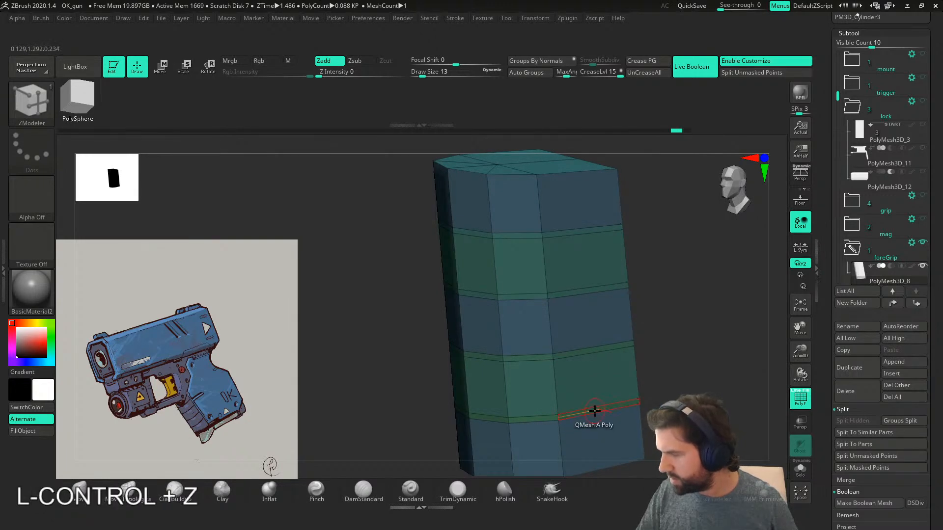
- Set the QMesh polygon target to Polygroup Island and push the four thin bands inward as grooves around the fore grip
key("space")
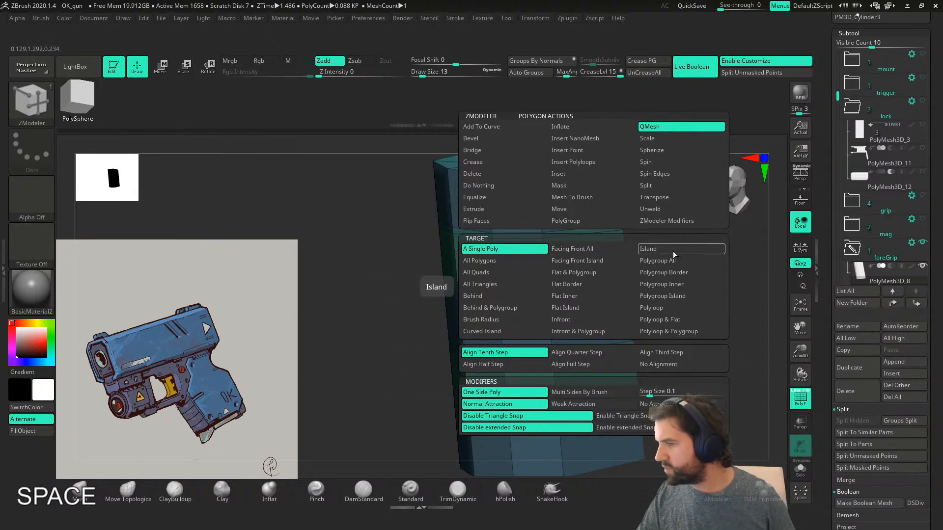
left_click(662, 296)
left_click(588, 412)
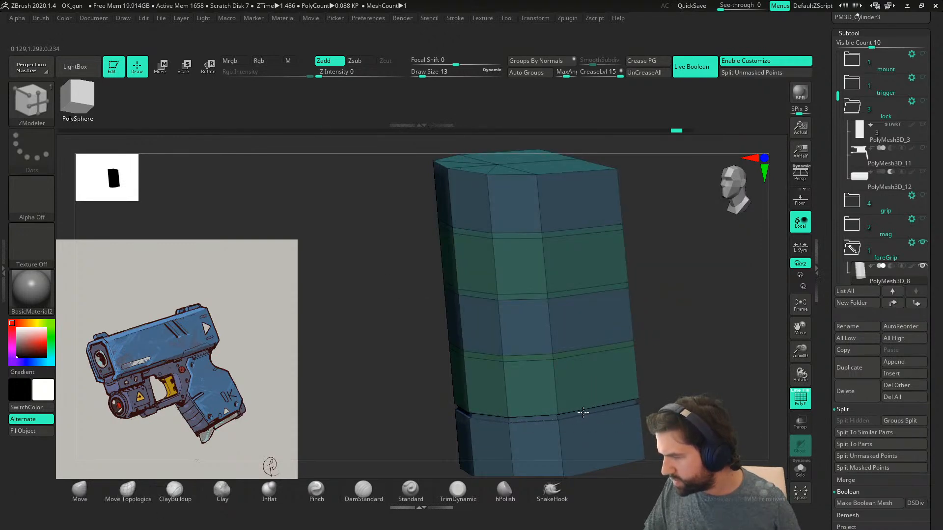
left_click(580, 351)
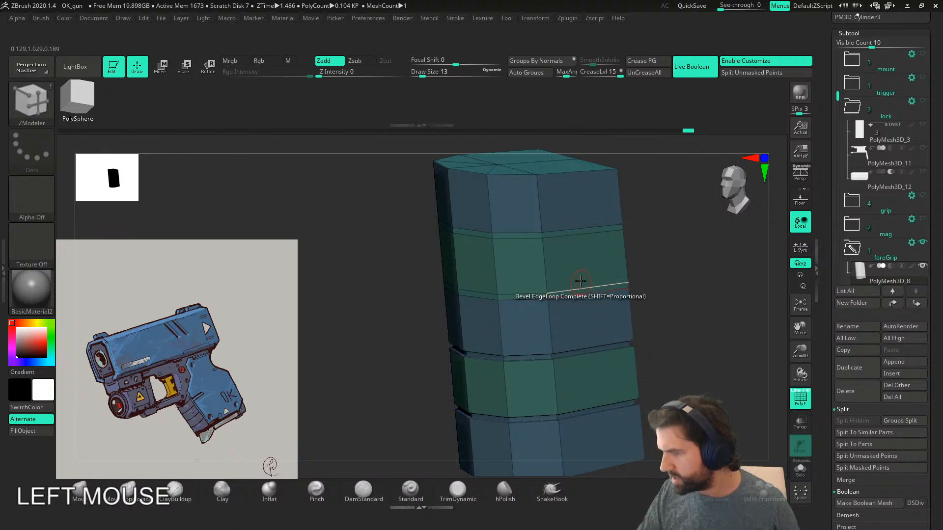
left_click(571, 292)
left_click(575, 232)
right_click_drag(665, 331, 638, 334, "shift")
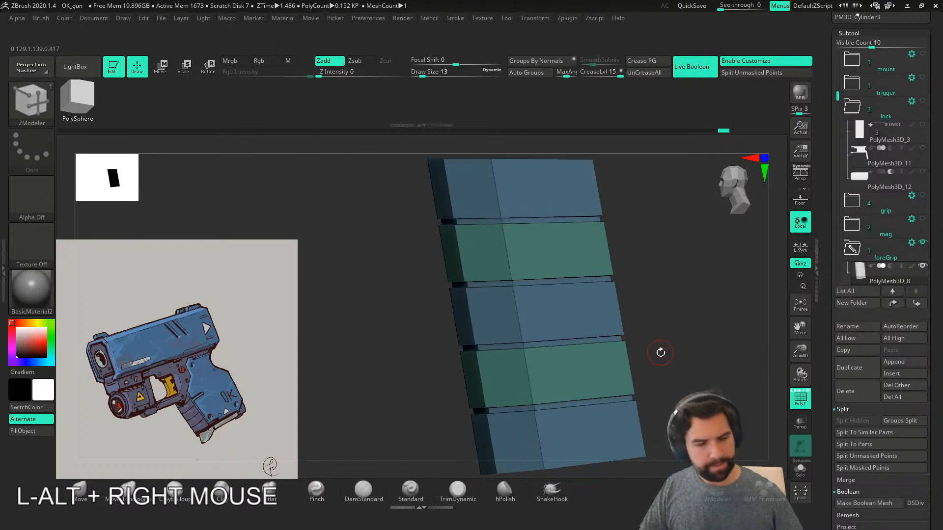
- Turn on dynamic subdivision for the grooved fore grip and hide the polyframe to inspect the rounded segments
key("d")
key("shift")
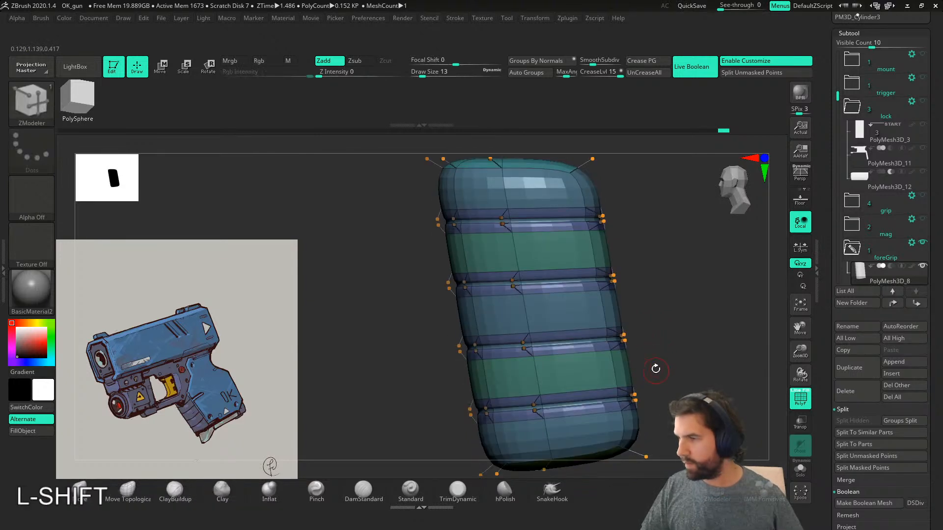
key("shift+f")
right_click_drag(647, 362, 558, 370)
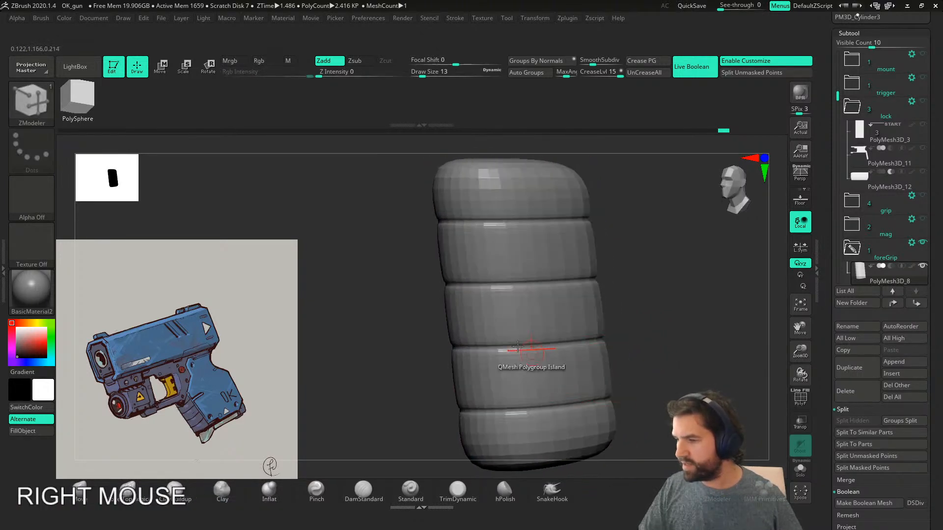
right_click_drag(645, 344, 639, 349, "shift")
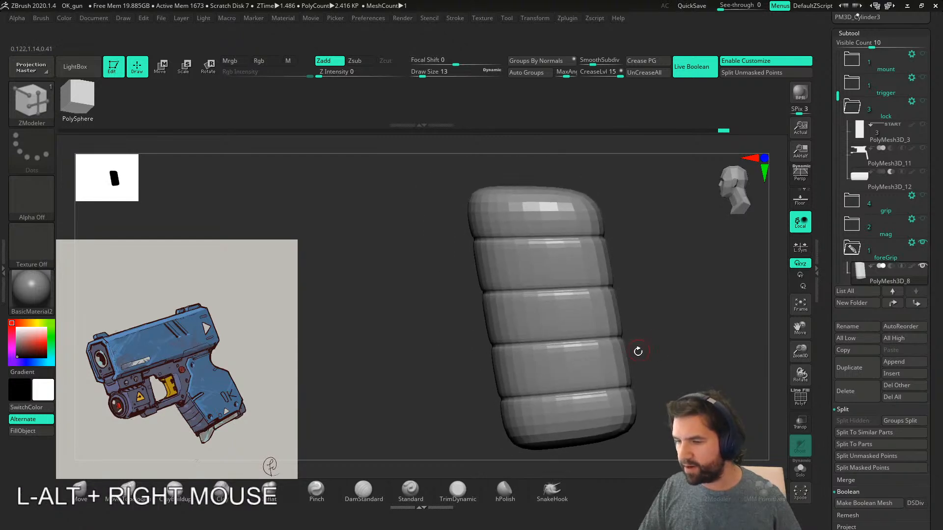
key("shift")
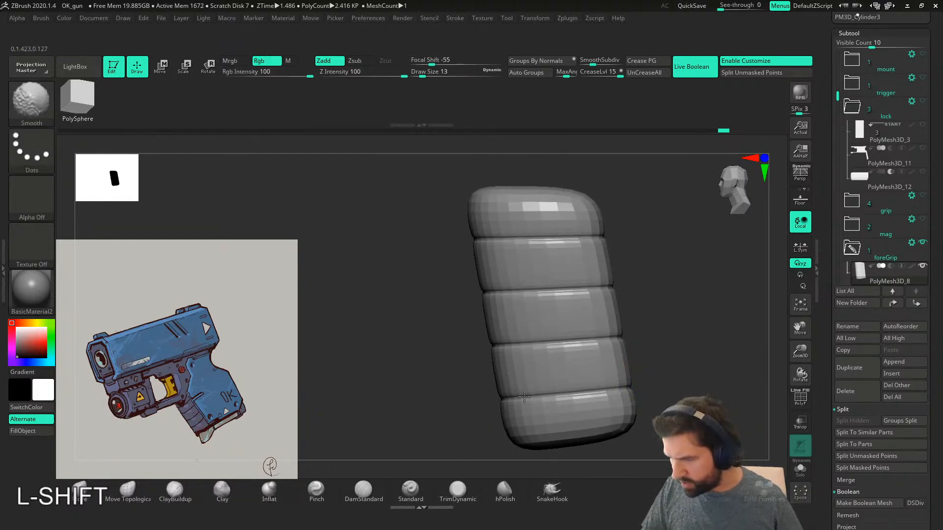
- Raise the smooth subdivision level of the fore grip for a finer, smoother surface
right_click_drag(645, 416, 660, 306, "alt")
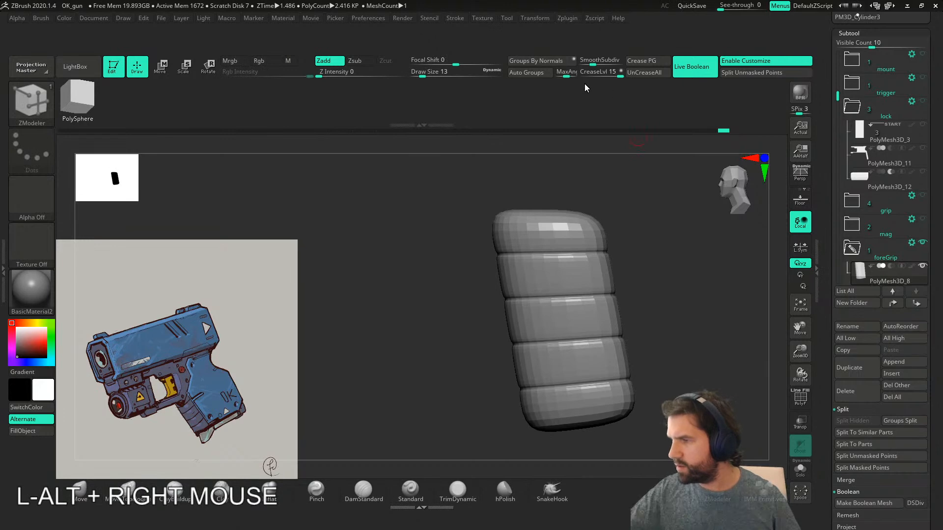
right_click_drag(582, 195, 574, 224, "alt")
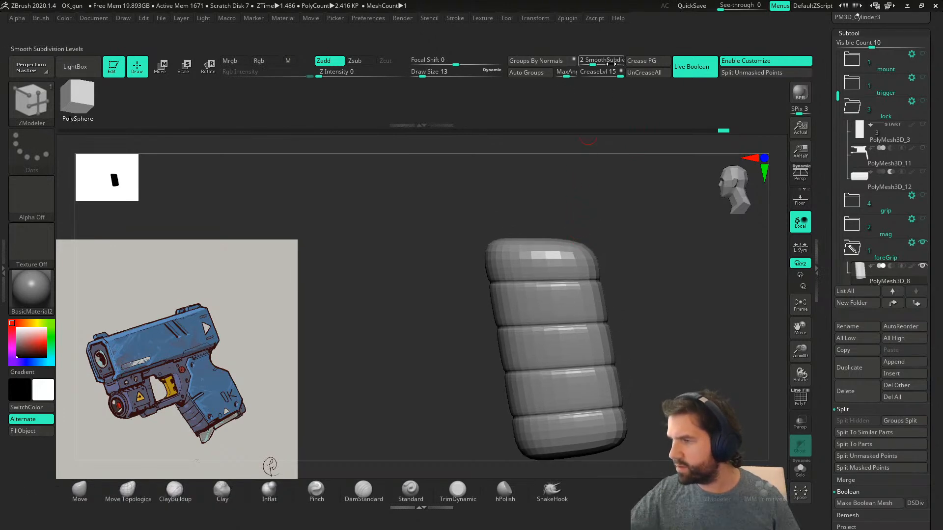
left_click(593, 63)
left_click_drag(596, 63, 600, 62)
- Show the mag, grip and lock folders again around the fore grip
left_click(800, 470)
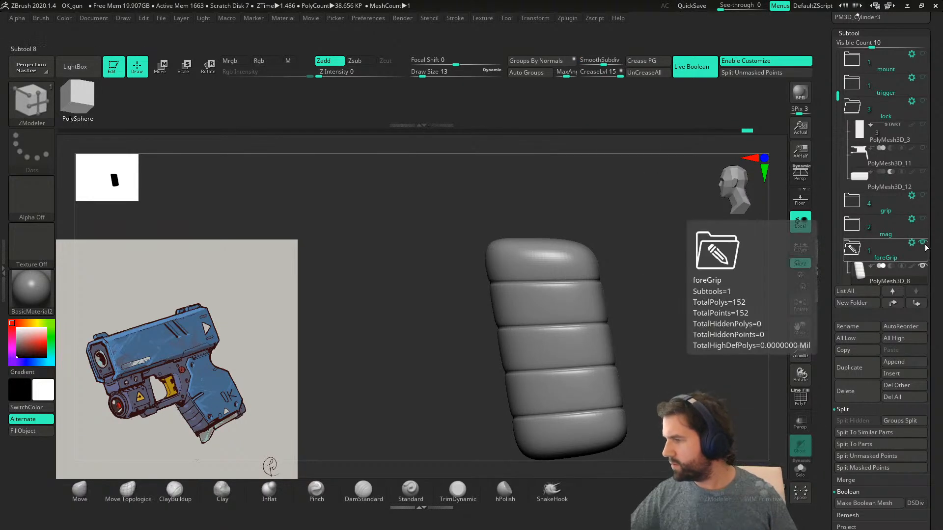
left_click(923, 219)
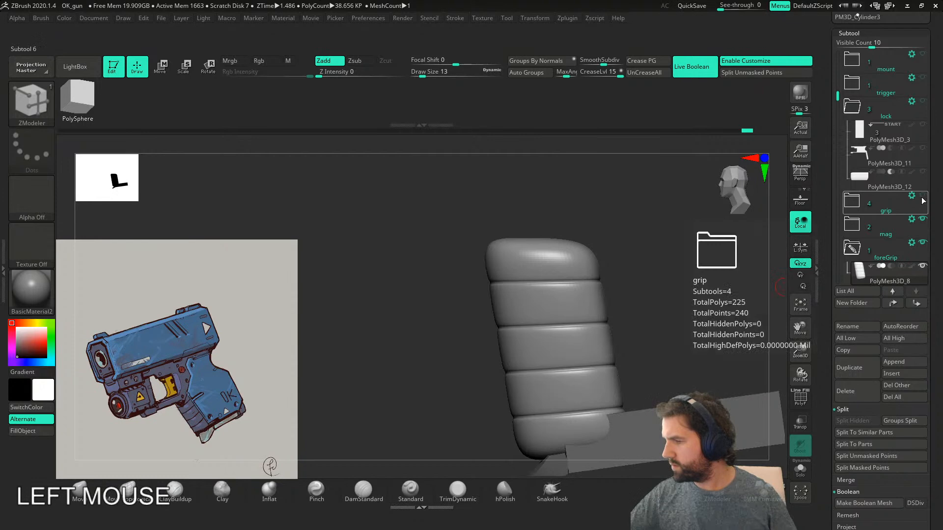
left_click(923, 196)
left_click(923, 100)
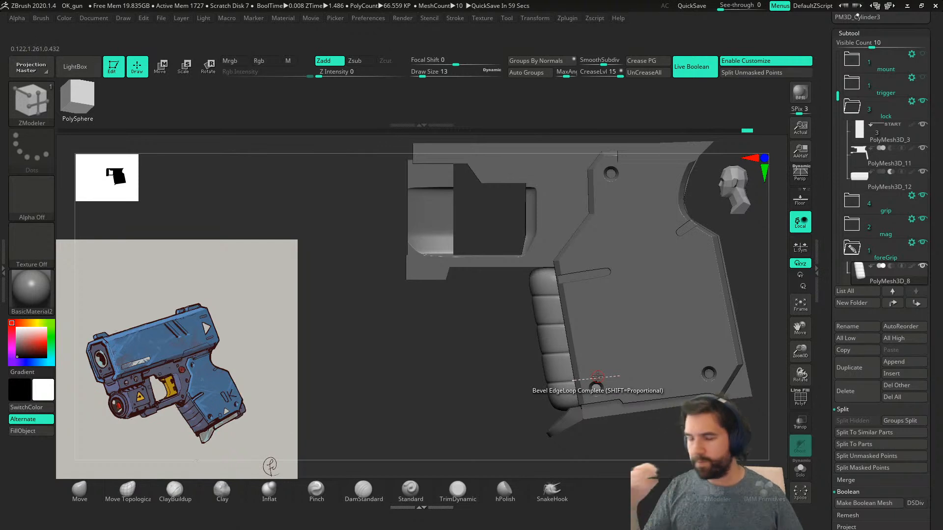
- Reposition the gizmo on the segmented fore grip and move the fore grip back into the grip
left_click(597, 376)
key("w")
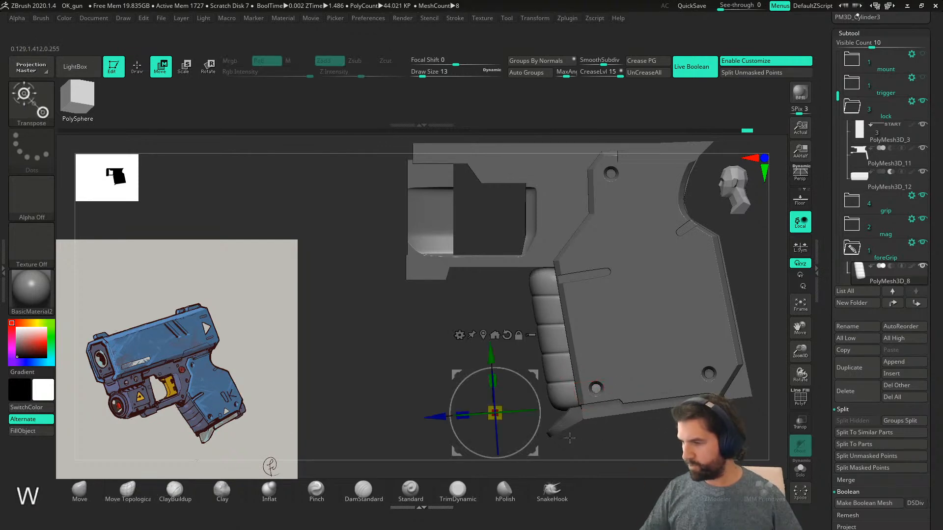
left_click_drag(575, 437, 569, 366, "alt")
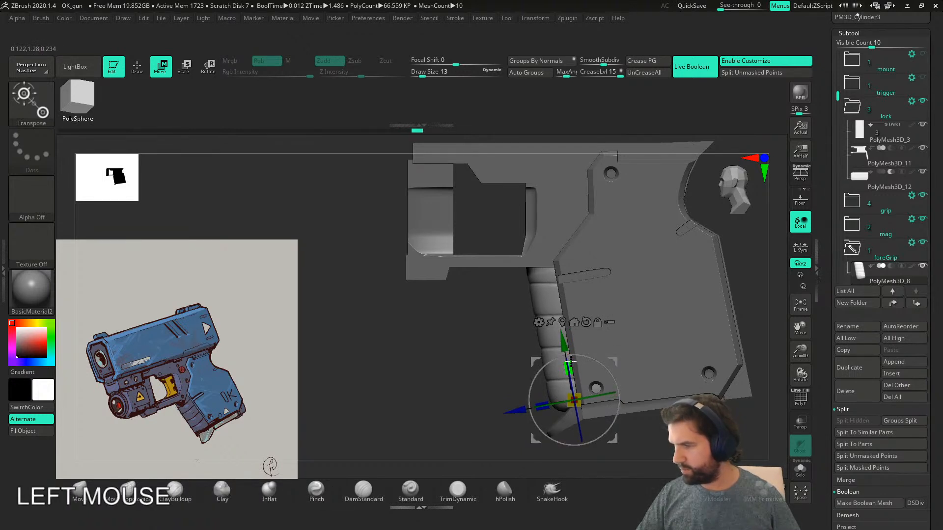
right_click_drag(650, 409, 592, 363)
right_click_drag(671, 390, 671, 392, "alt")
- Select the main frame piece and hide the grip, mag and foreGrip folders, leaving only the lock parts
right_click_drag(481, 384, 519, 314, "alt")
left_click(519, 314, "alt")
right_click_drag(604, 319, 647, 366, "alt")
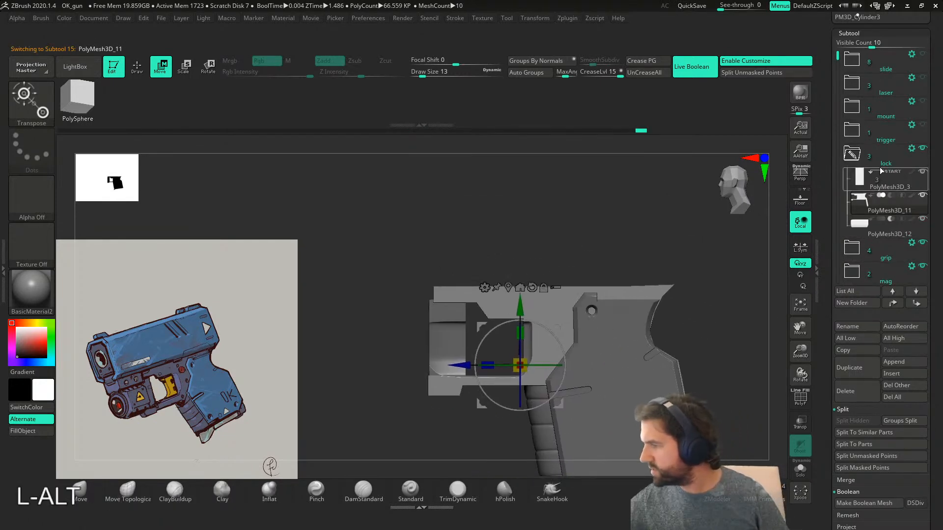
left_click(854, 154)
left_click(922, 173)
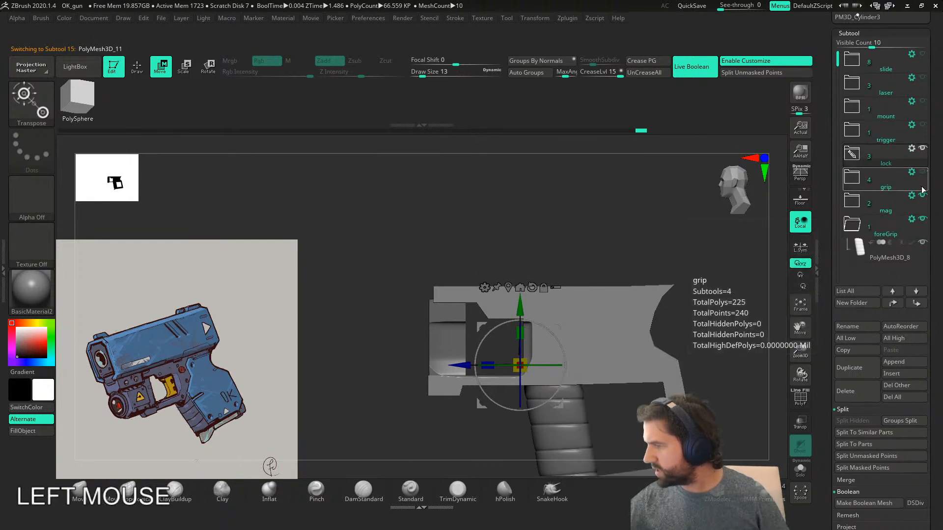
left_click(922, 195)
left_click(922, 219)
right_click_drag(735, 364, 715, 366)
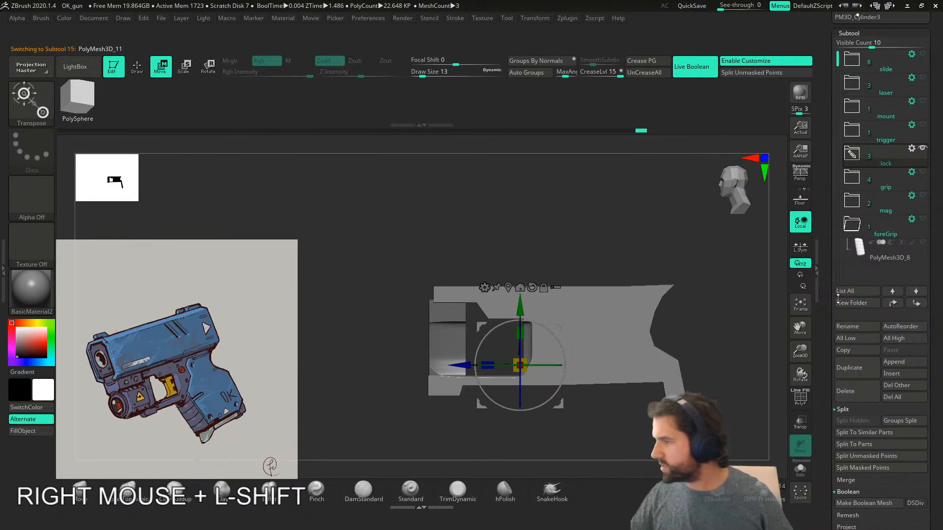
- Expand the lock folder and reorder the front block PolyMesh3D_3 below the subtractive PolyMesh3D_12
left_click(870, 158)
right_click_drag(496, 440, 653, 401)
right_click_drag(654, 400, 625, 394)
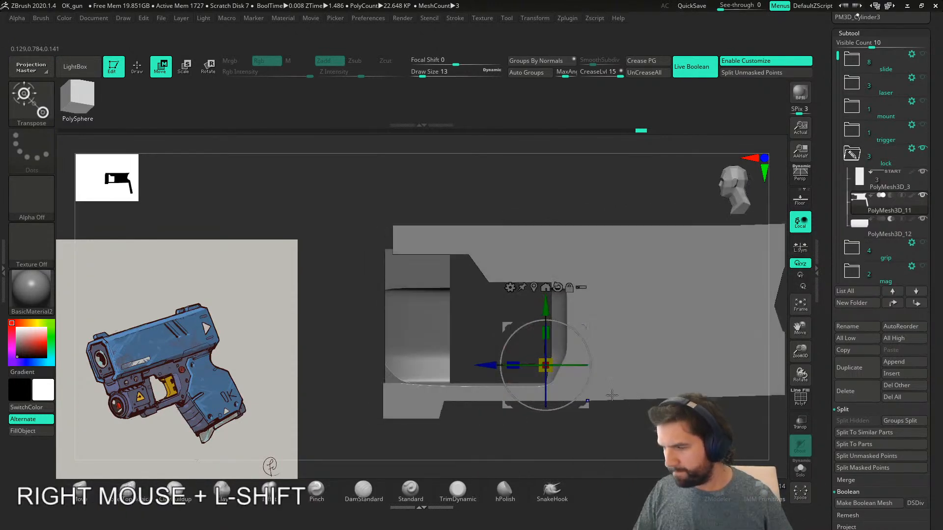
left_click_drag(865, 178, 868, 243)
mouse_move(516, 422)
right_mouse_down()
mouse_move(536, 418)
mouse_move(525, 421)
right_mouse_up()
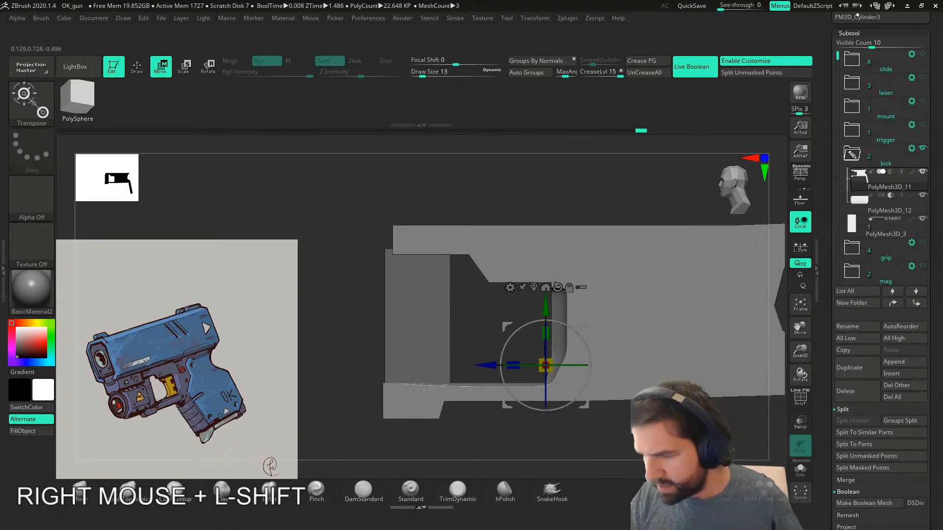
- Select the front block beside the trigger opening, reset its gizmo and nudge the block slightly sideways
left_click(418, 348, "alt")
right_click_drag(454, 400, 514, 405, "shift")
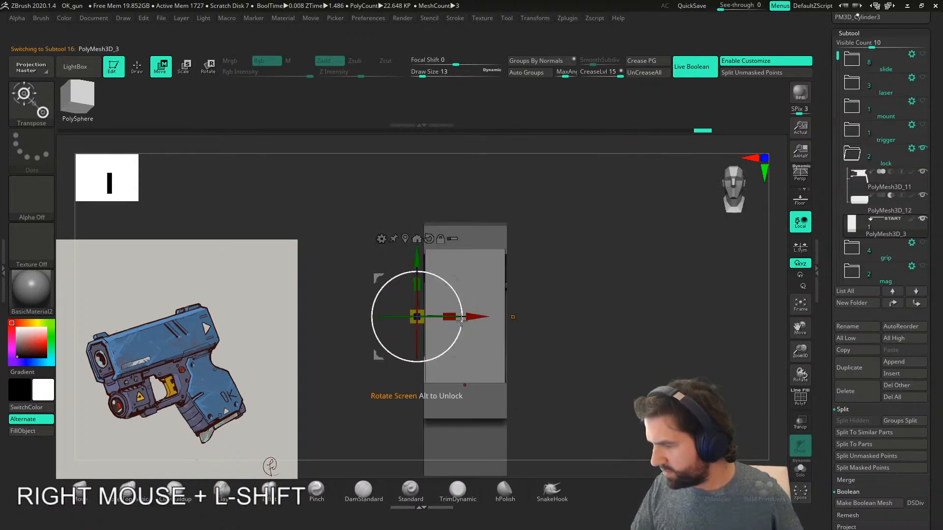
left_click(405, 239, "alt")
left_click_drag(518, 319, 511, 321)
right_click_drag(584, 370, 530, 382)
right_click_drag(531, 382, 480, 382, "alt")
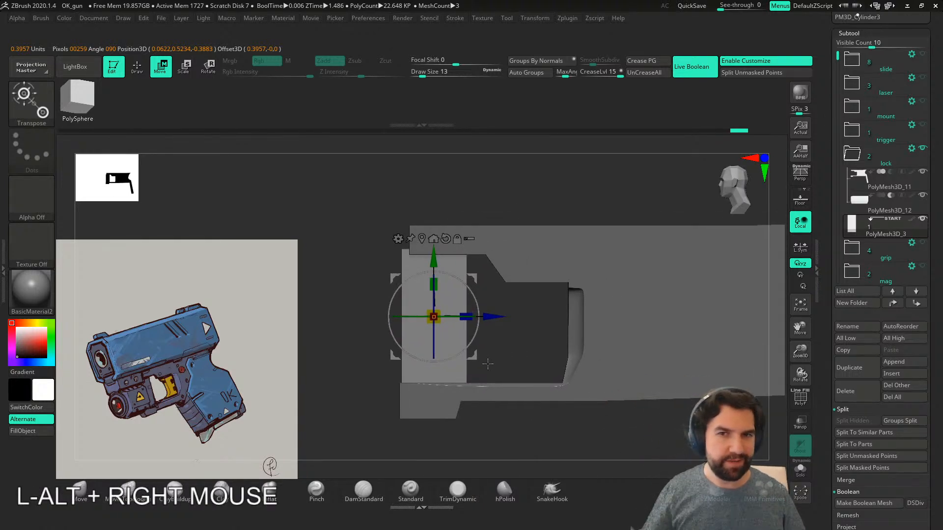
right_click_drag(633, 347, 603, 350, "alt")
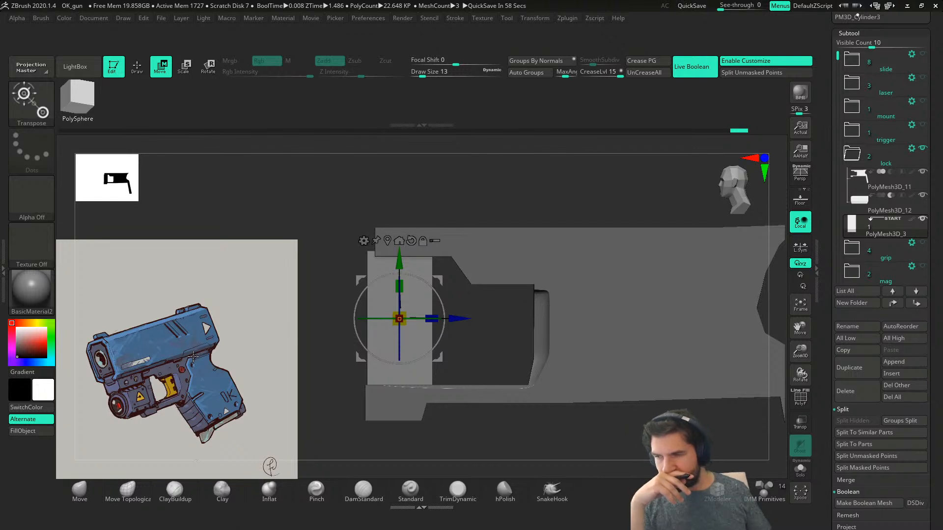
- Delete the rounded subtractive subtool PolyMesh3D_12 from the lock folder
left_click(873, 201)
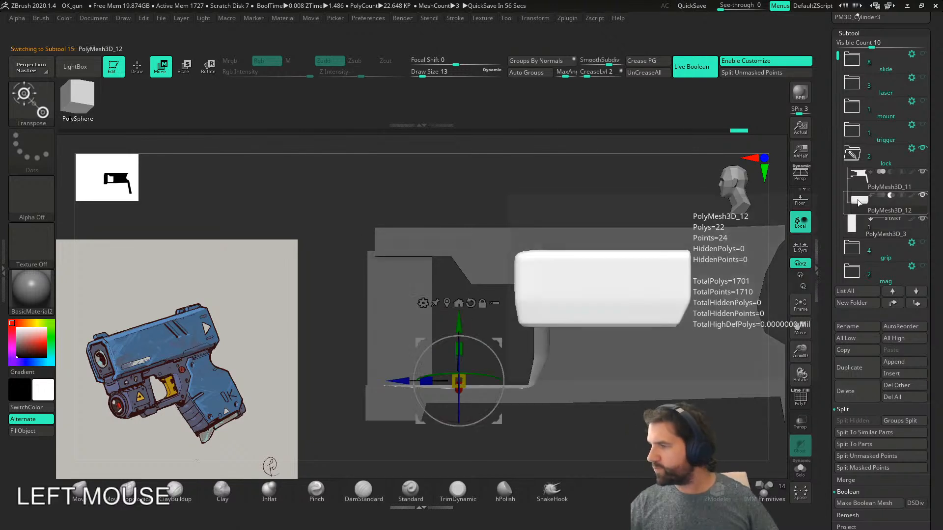
right_click_drag(596, 377, 579, 398)
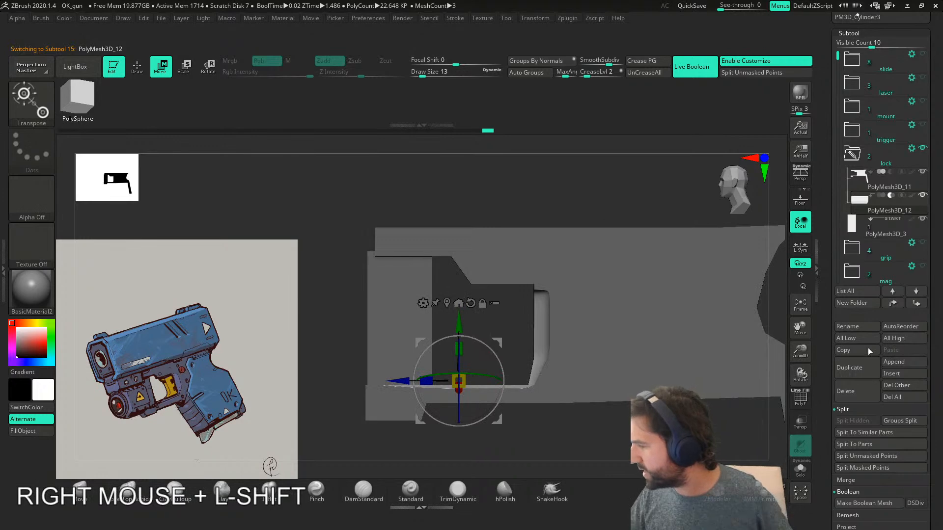
left_click(845, 391)
left_click(761, 416)
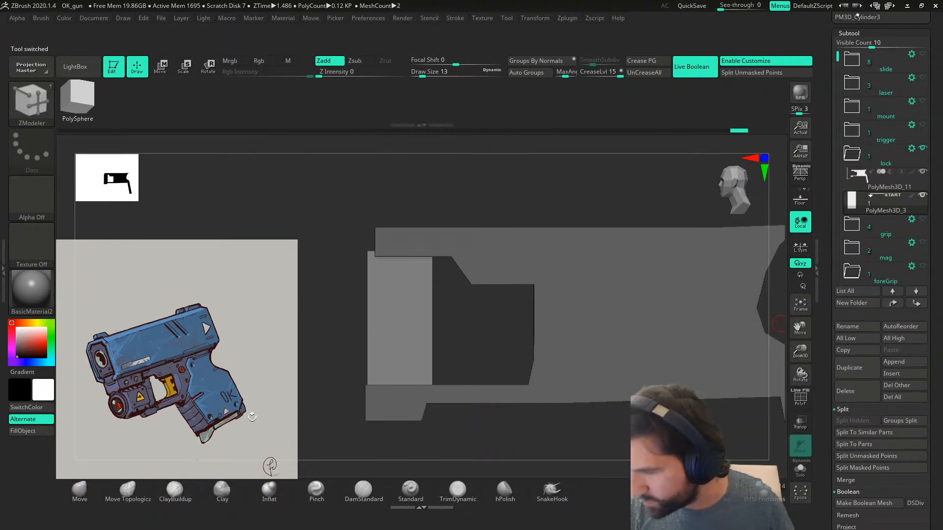
- Select the frame, show its polyframe and mask everything except the rear lower corner of the trigger opening
left_click(573, 396, "alt")
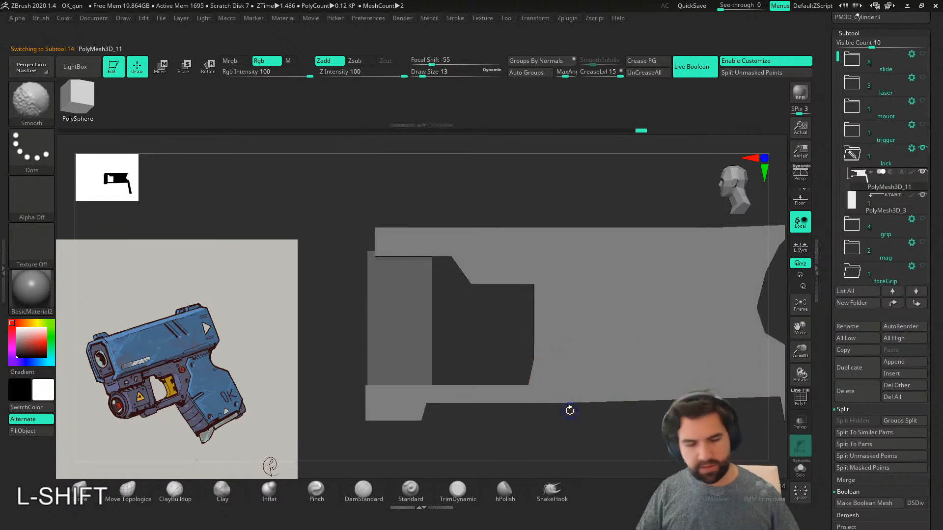
key("shift+f")
mouse_move(553, 372)
left_mouse_down("ctrl")
mouse_move(527, 383)
mouse_move(546, 314)
mouse_move(538, 258)
mouse_move(528, 388)
left_mouse_up("ctrl")
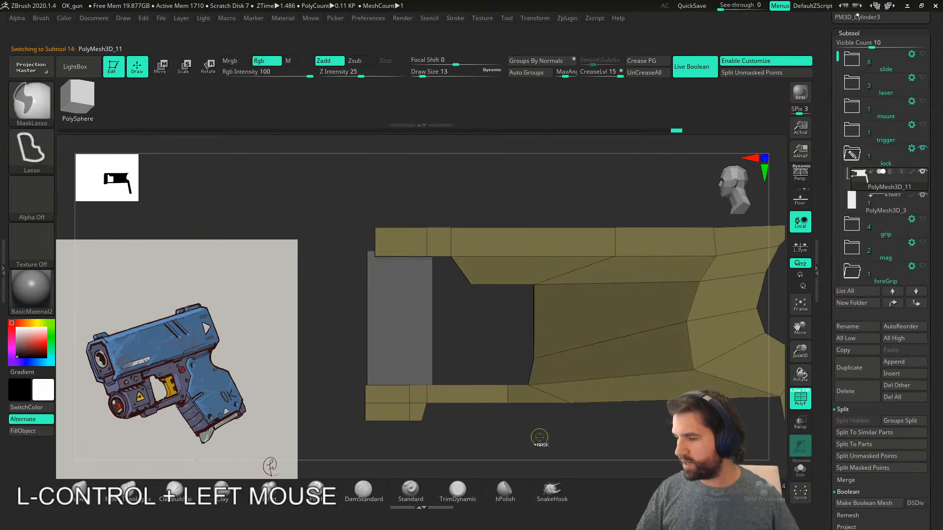
left_click(540, 437, "ctrl")
key("w")
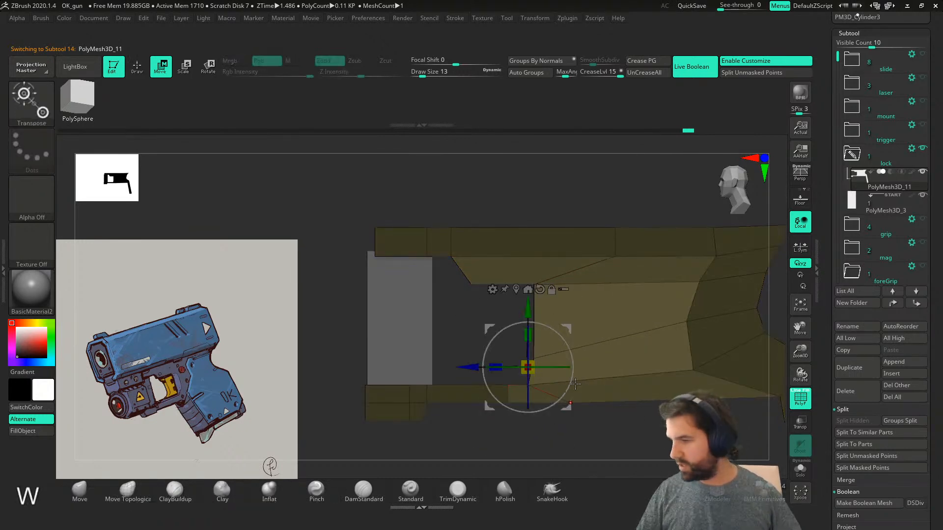
- Align the unmasked corner points with the edge above so the rear of the trigger opening is vertical, and clear the mask
left_click(534, 282, "alt")
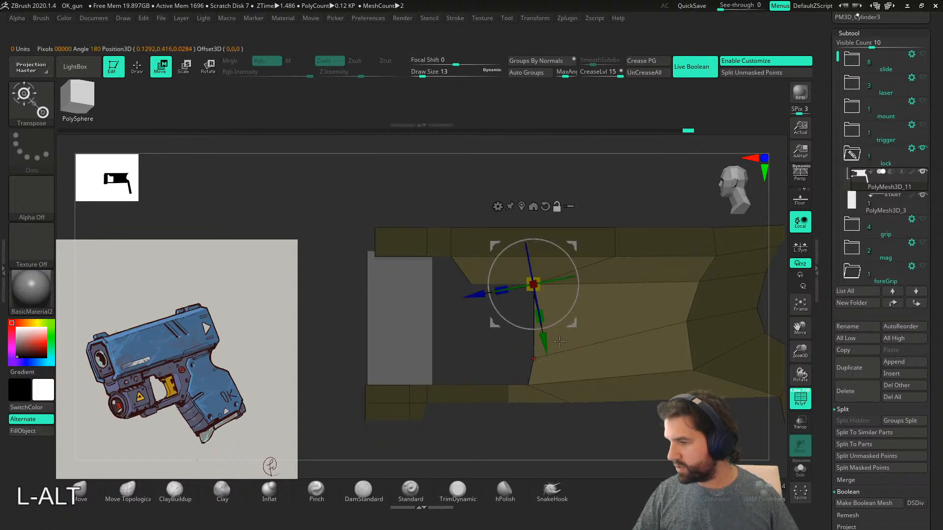
left_click(534, 357, "alt")
left_click_drag(545, 322, 515, 362, "alt")
left_click_drag(621, 360, 585, 363)
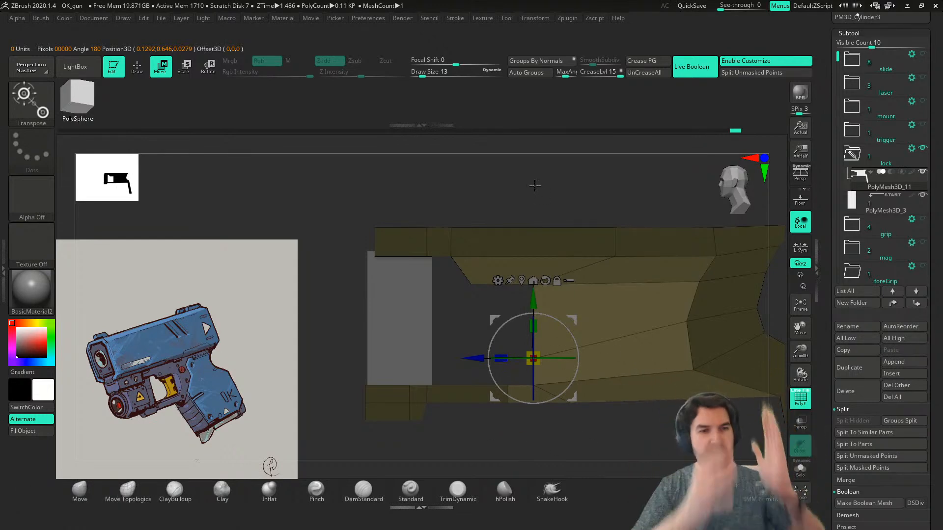
left_click(654, 424, "ctrl")
right_click_drag(654, 424, 662, 426)
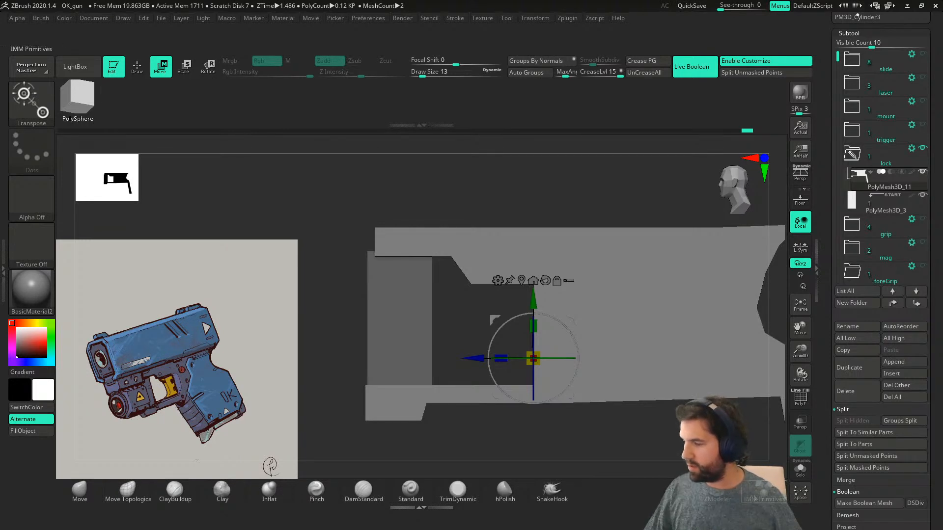
- Insert a PolyCube into the frame subtool and split it off as its own subtool
right_click_drag(594, 431, 553, 320)
left_click(497, 280)
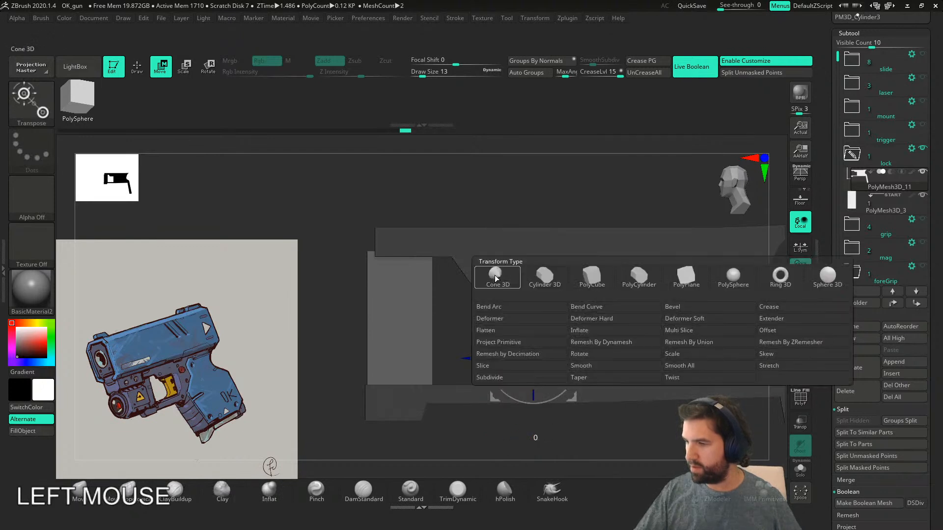
right_click_drag(653, 382, 573, 399, "alt")
key("shift+f")
key("shift+f")
left_click(739, 72)
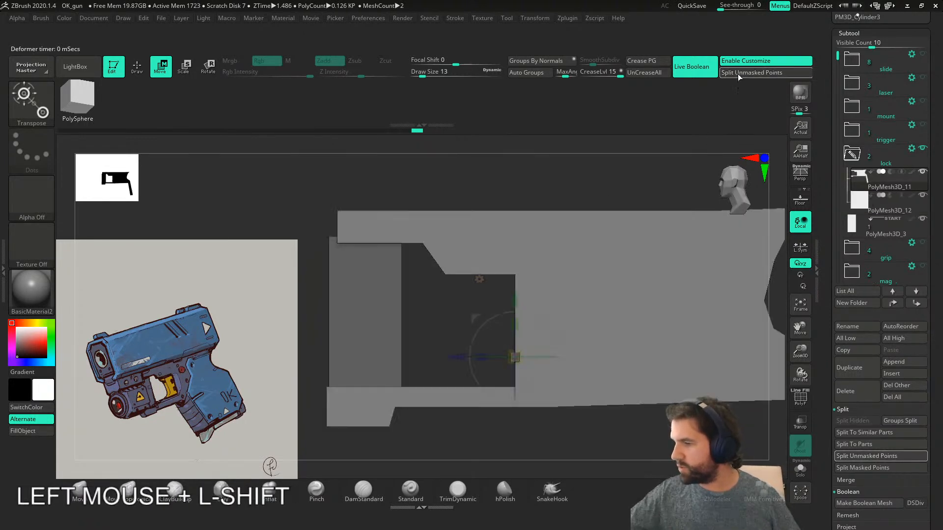
- Select the new cube and move it into the trigger opening
left_click(572, 424, "alt")
left_click_drag(555, 395, 614, 418, "alt")
left_click(513, 360, "alt")
left_click_drag(519, 362, 576, 373)
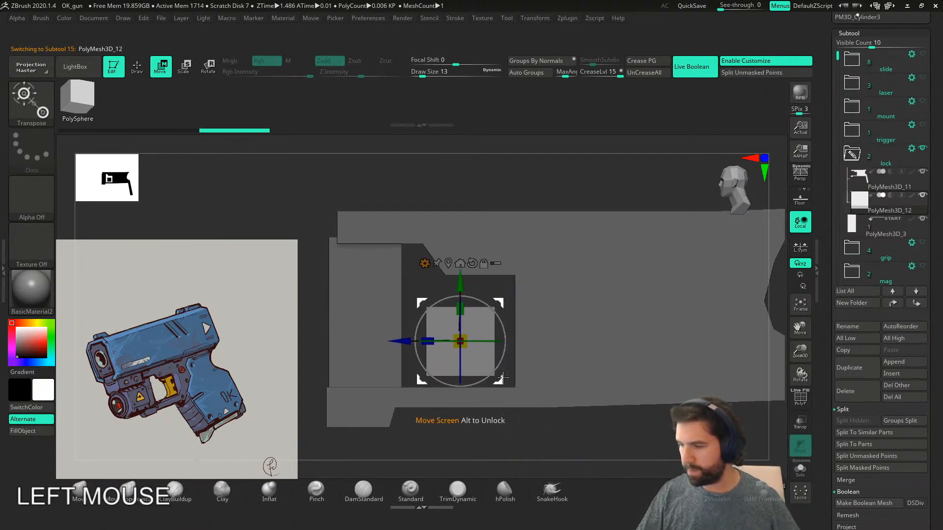
- Stretch the cube to about 2.1 times its length, make it taller and shift it over the lower trigger opening
right_click_drag(551, 399, 516, 368)
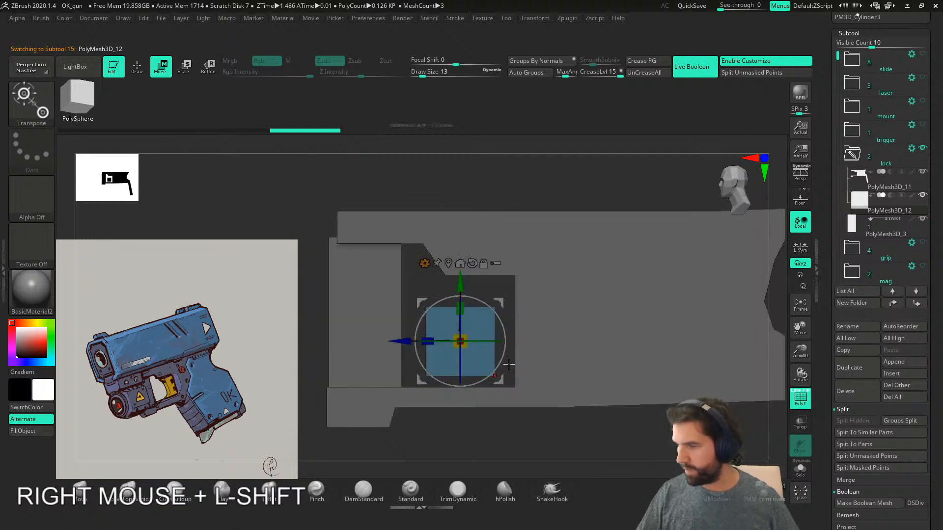
left_click_drag(428, 341, 369, 357)
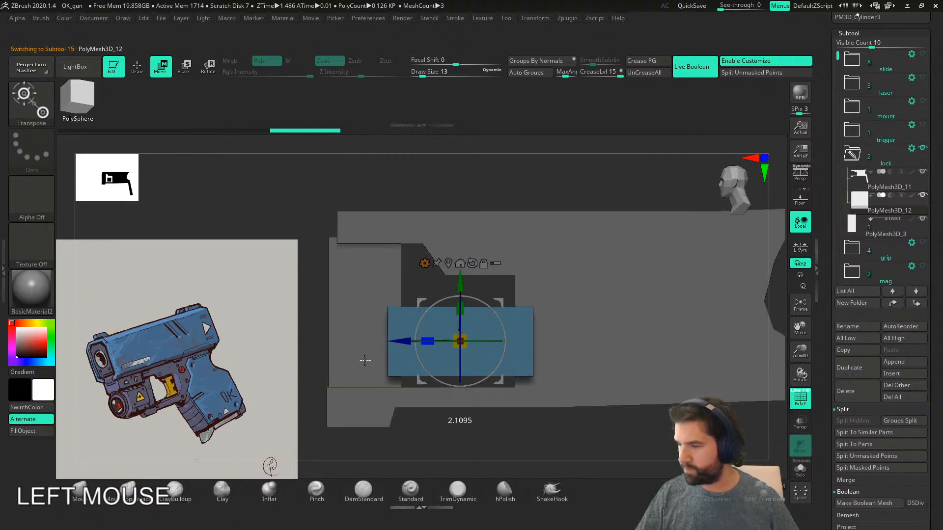
left_click_drag(464, 308, 477, 283)
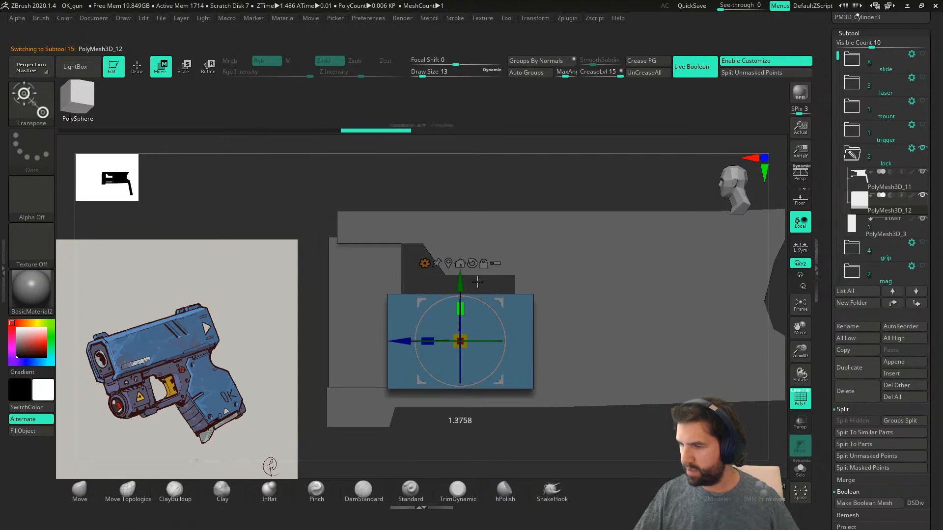
left_click_drag(504, 377, 498, 374)
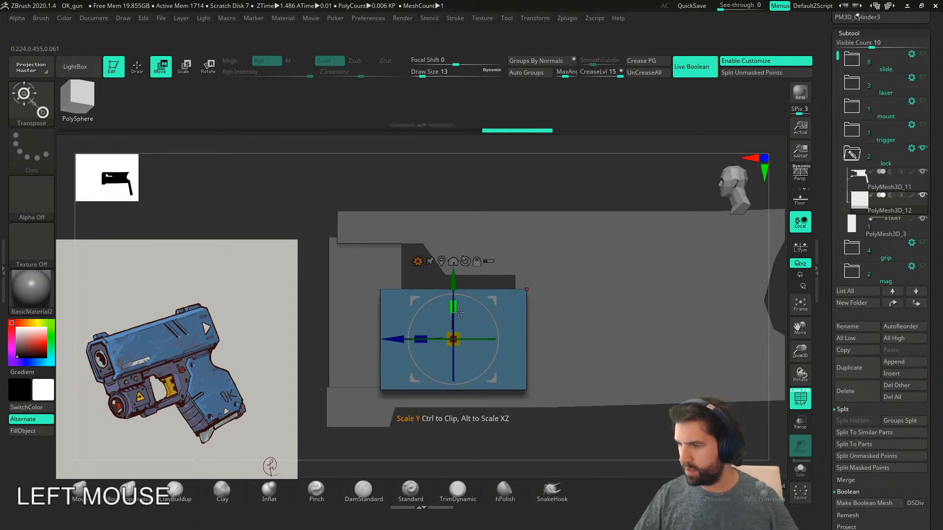
right_click_drag(456, 306, 496, 314)
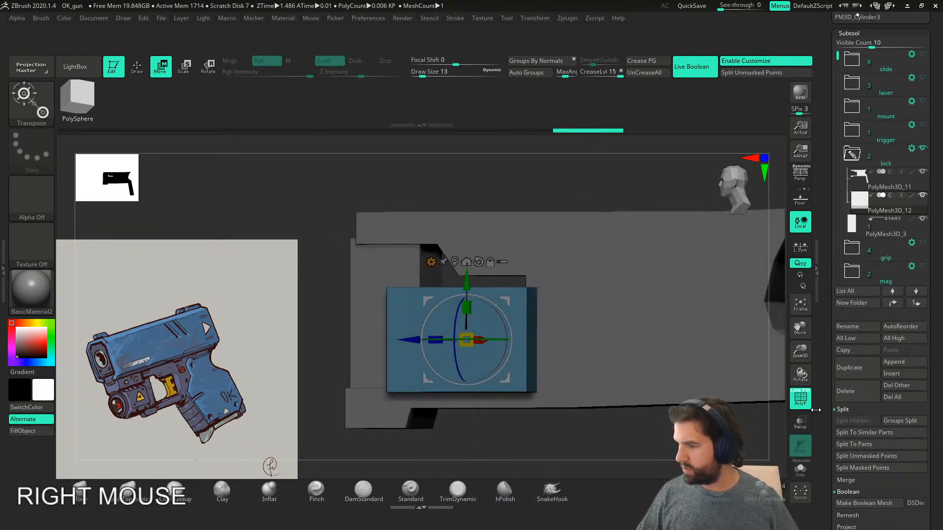
- Isolate the cube, bevel the edge loop around its far side with ZModeler, and show the other lock parts again
left_click(804, 470)
right_click_drag(646, 388, 561, 364)
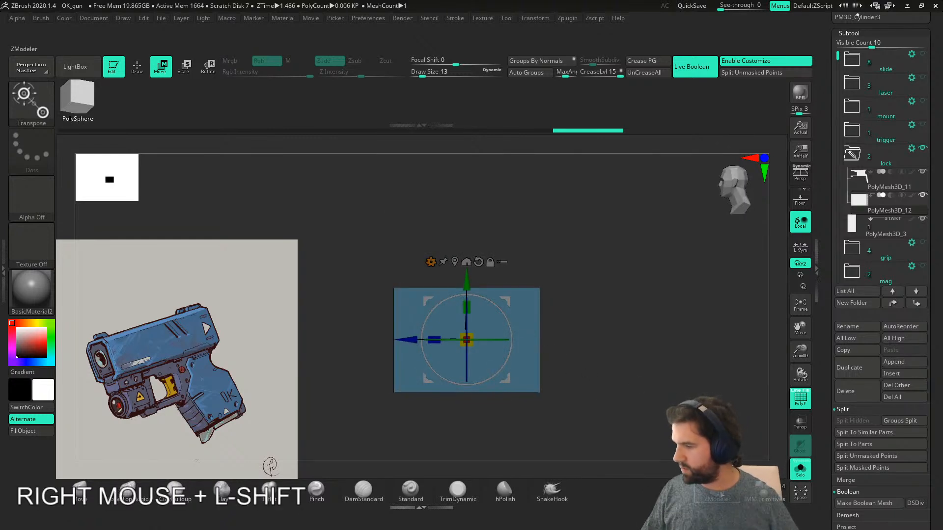
key("q")
left_click(541, 360)
key("ctrl+z")
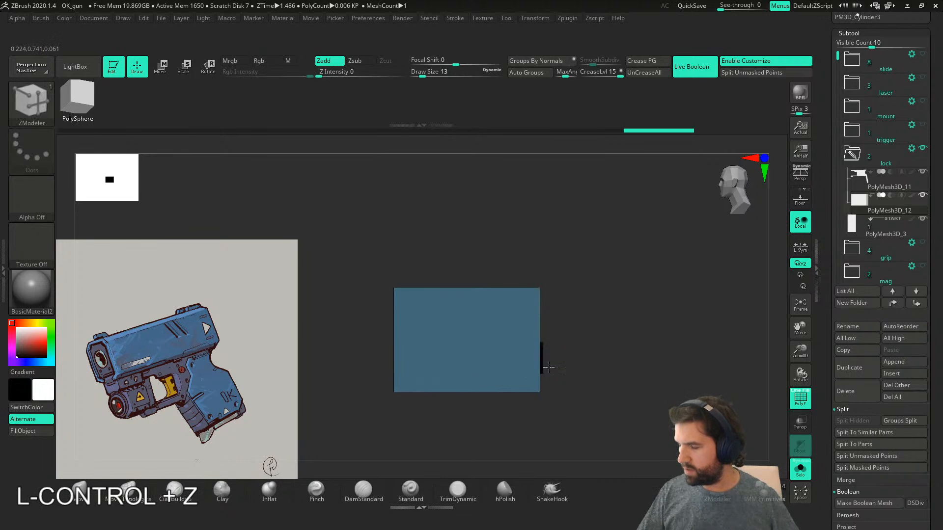
right_click_drag(555, 361, 542, 344)
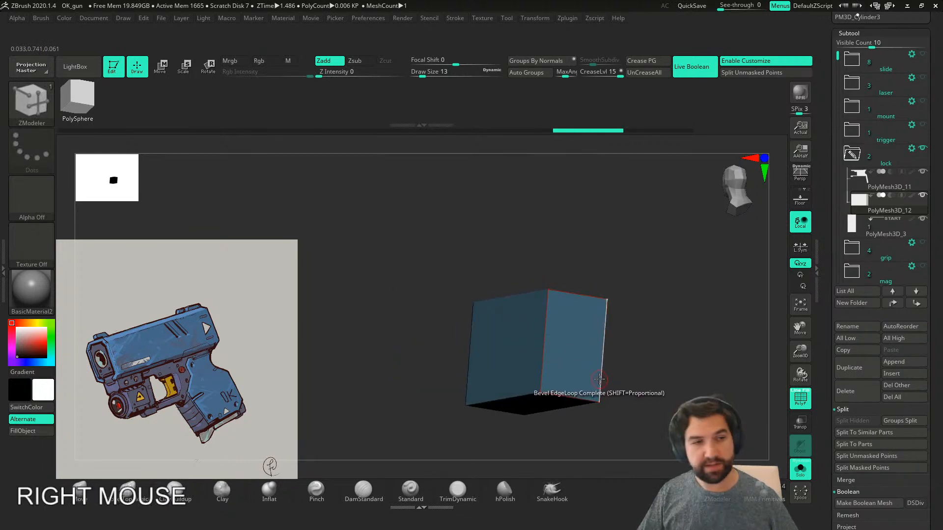
left_click_drag(599, 379, 608, 375)
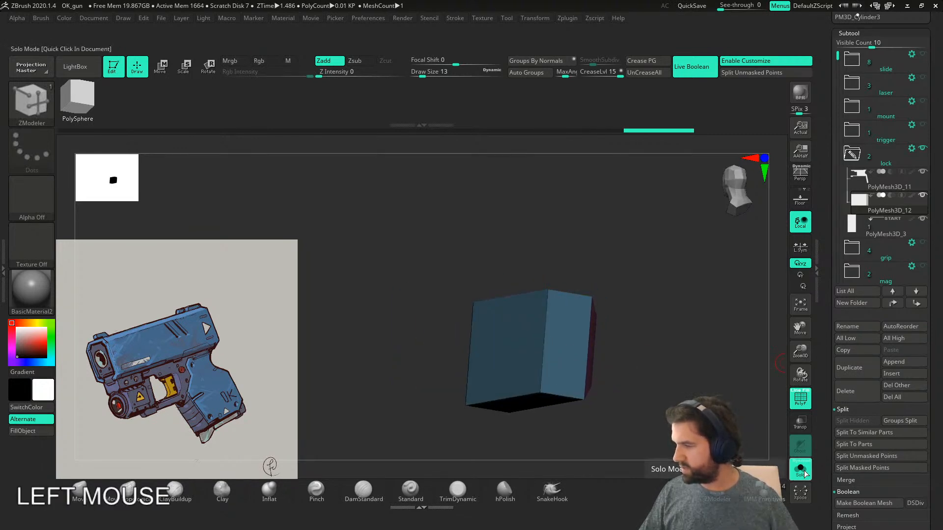
left_click(801, 471)
right_click_drag(649, 388, 666, 403)
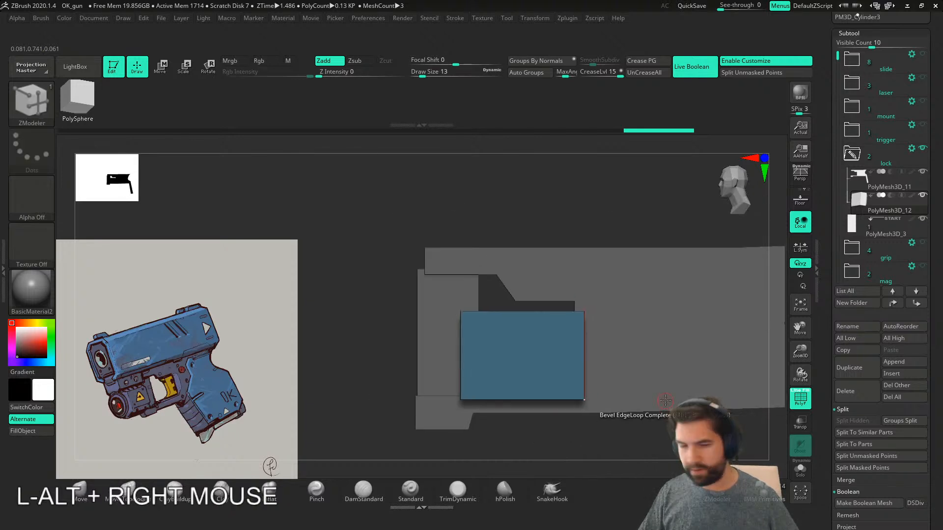
- Set the bevelled cube to Live Boolean subtraction so it cuts a recess around the trigger opening
key("Tab")
key("Tab")
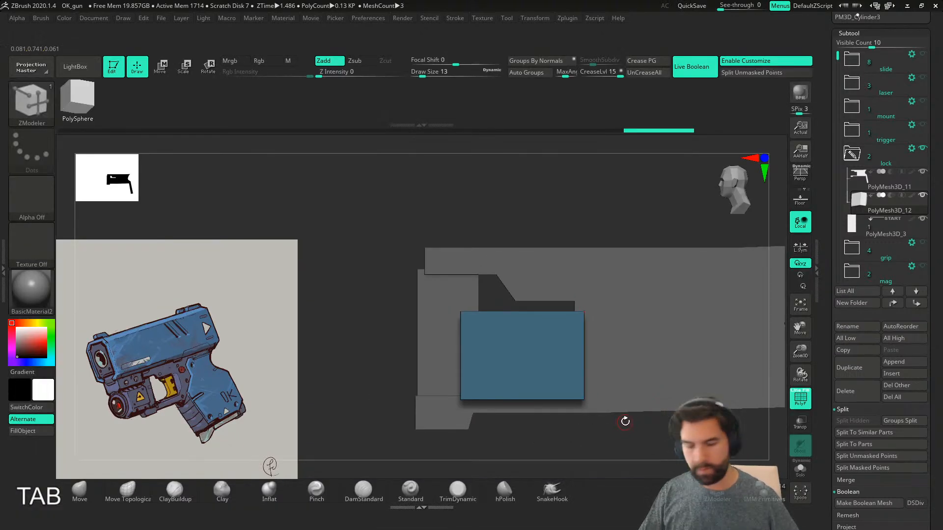
key("w")
right_click_drag(624, 423, 761, 347)
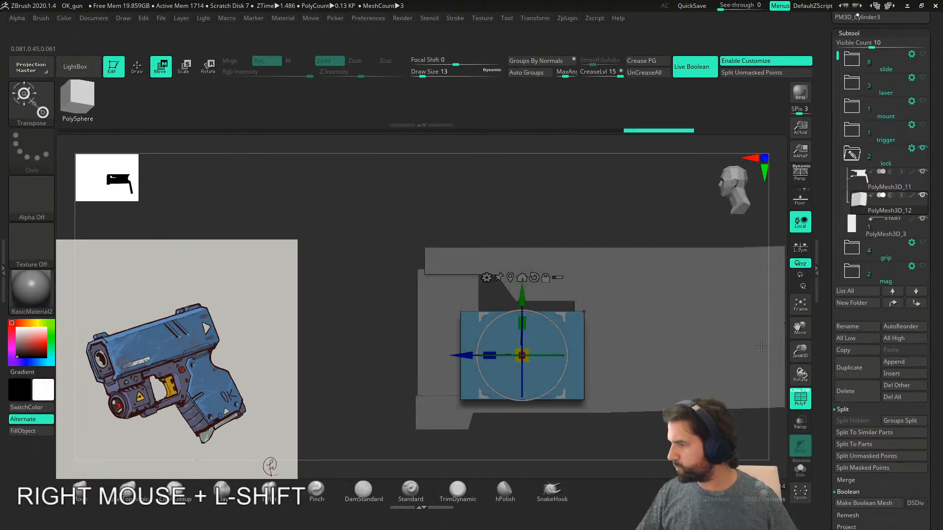
left_click(890, 196, "shift")
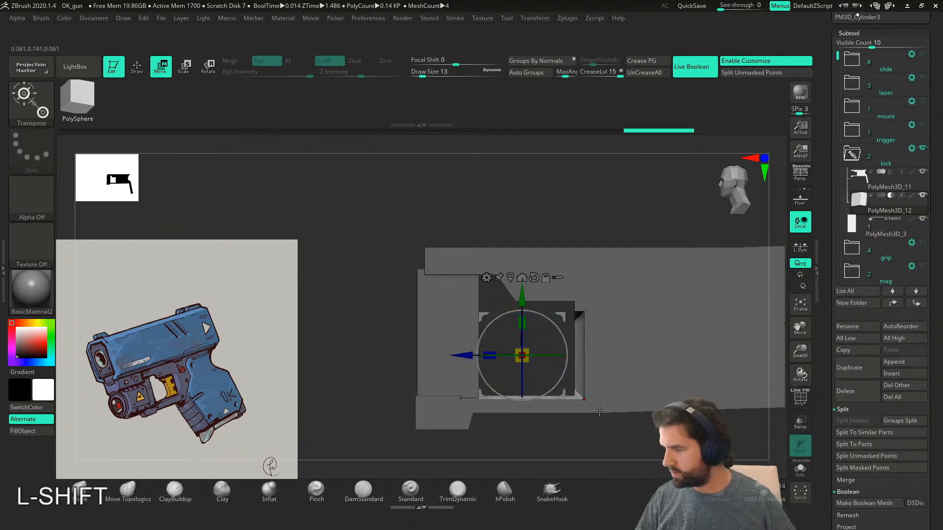
- Nudge the subtracted cube along the trigger opening and pull it sideways out of the frame so its recess becomes shallower
left_click_drag(566, 392, 562, 393)
right_click_drag(602, 403, 625, 426)
left_click_drag(542, 357, 561, 357)
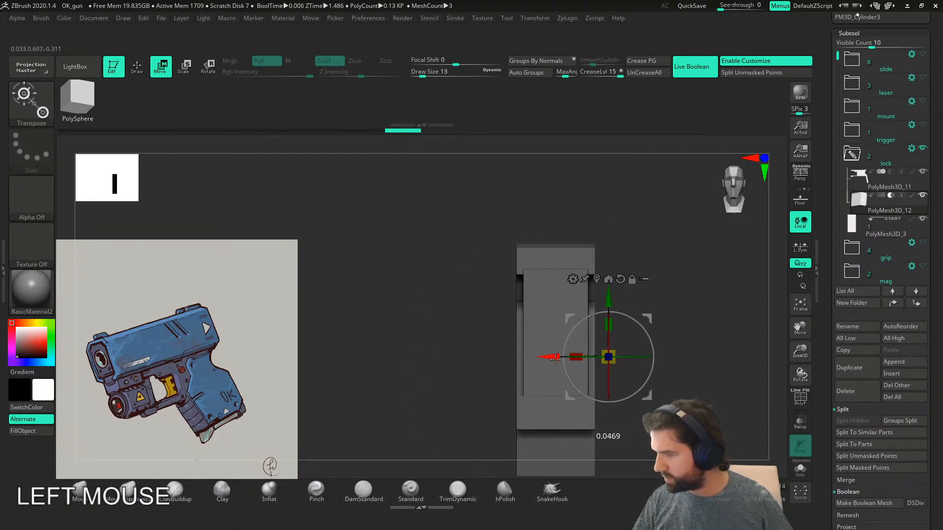
right_click_drag(672, 398, 537, 364)
key("ctrl+z")
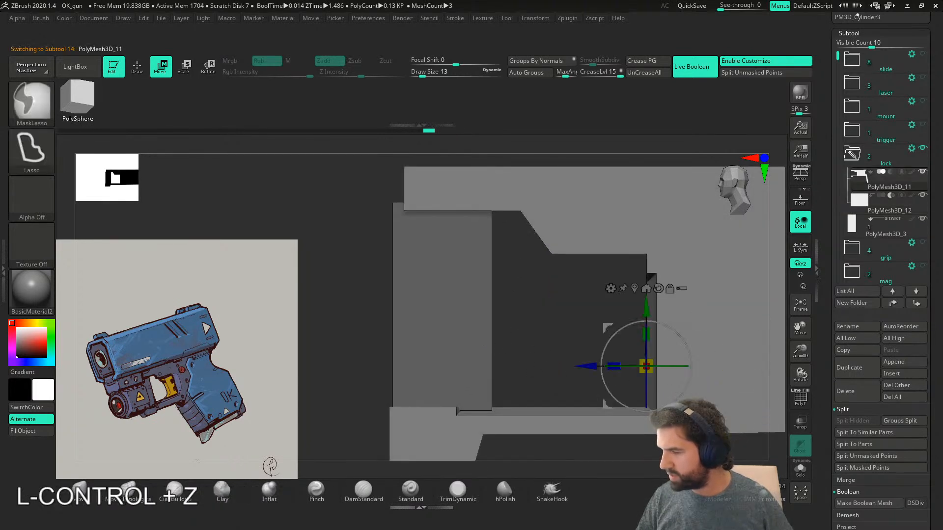
left_click(853, 203)
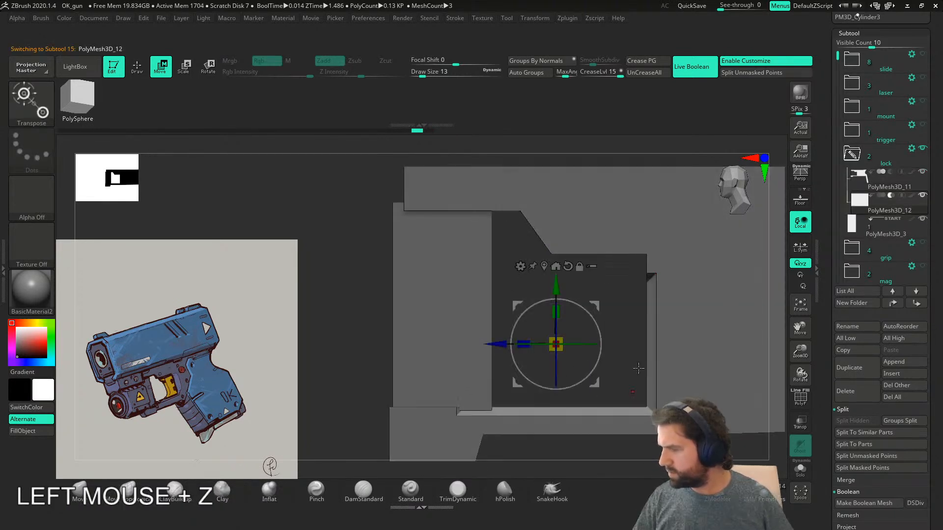
left_click_drag(500, 345, 519, 377)
key("ctrl+z")
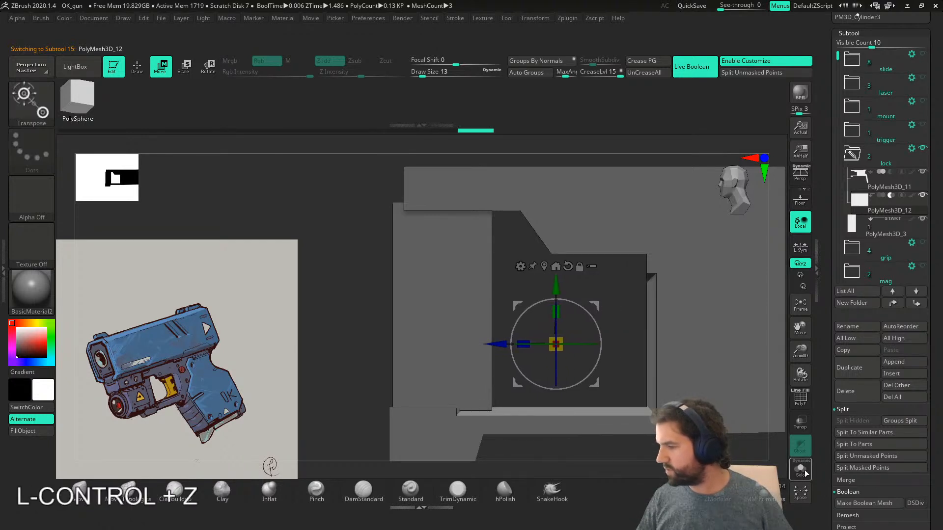
- Isolate the bevelled cube with its polyframe shown and return to the ZModeler brush
left_click(803, 468)
right_click_drag(565, 437, 644, 432)
key("shift+f")
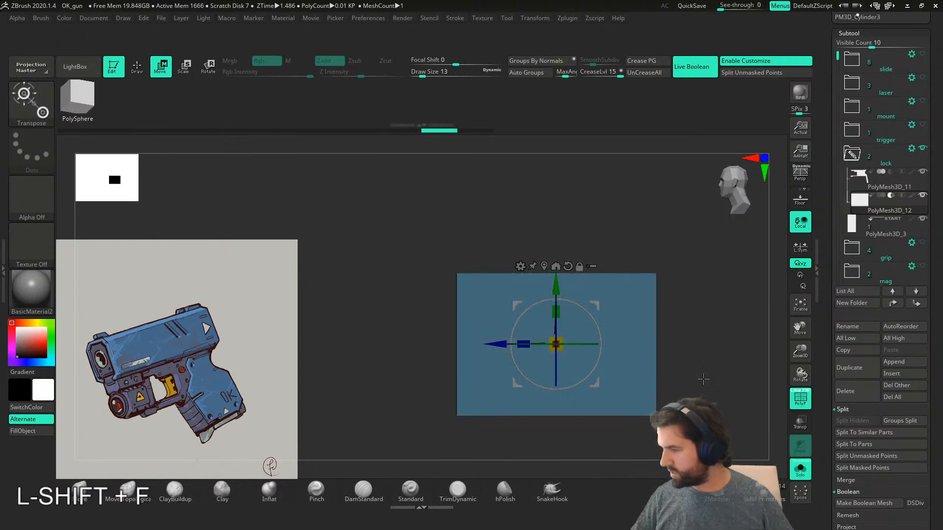
key("q")
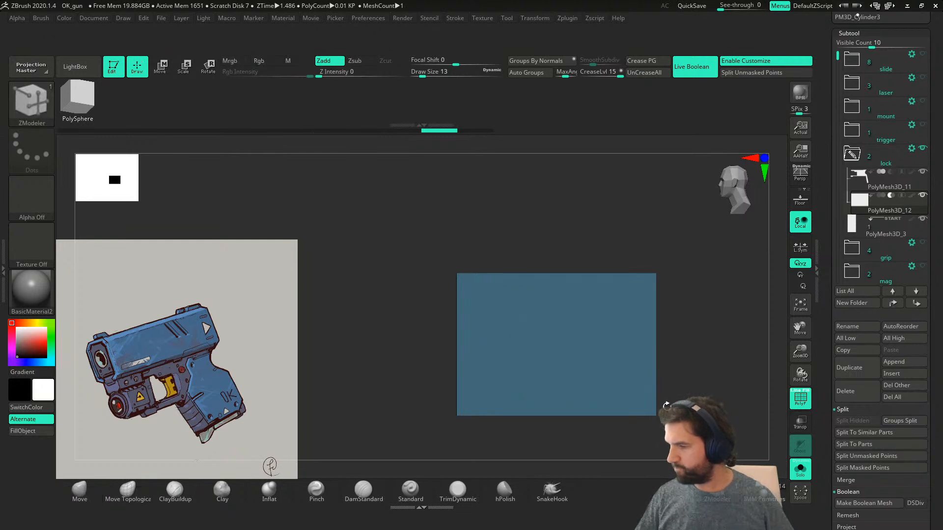
- Insert a single horizontal edge loop around the middle of the cube with ZModeler
key("space")
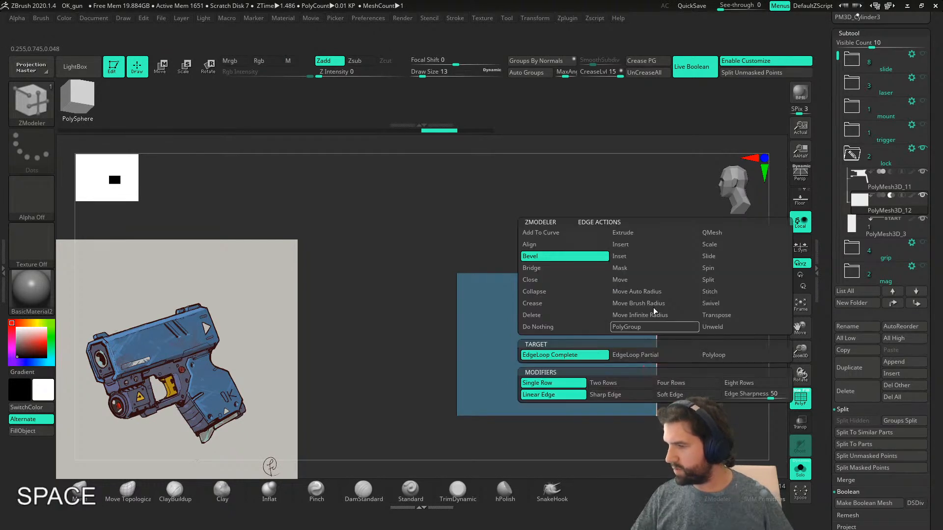
left_click(635, 245)
left_click(656, 375)
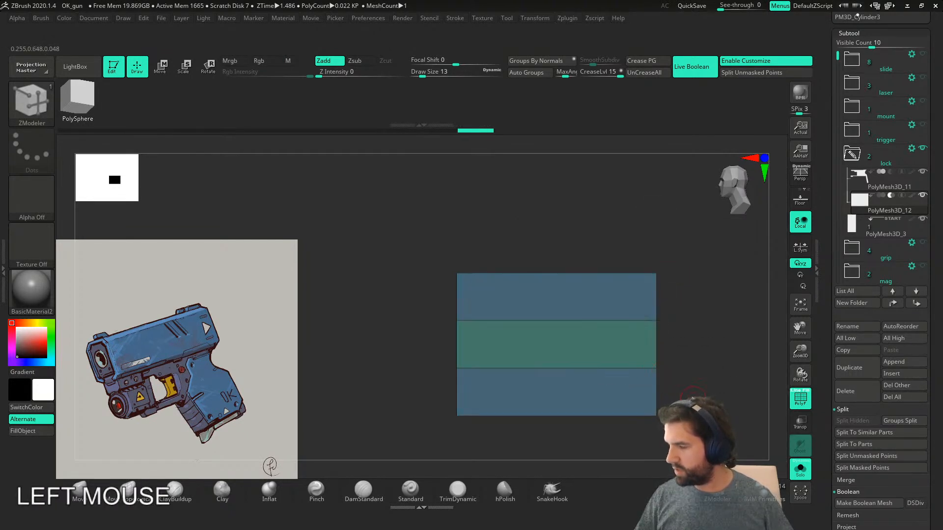
key("ctrl+z")
left_click(656, 344)
right_click_drag(656, 344, 632, 407)
key("ctrl+z")
left_click(729, 345)
key("ctrl+z")
left_click(727, 340)
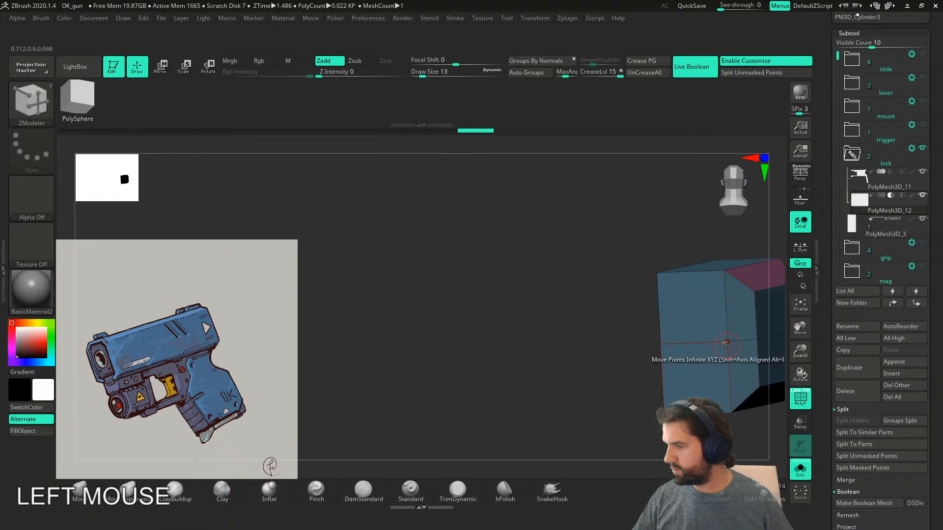
- Mask everything except the new edge loop, lower the loop by about 0.049 and clear the mask
mouse_move(660, 431)
right_mouse_down("shift")
mouse_move(602, 398)
mouse_move(482, 412)
right_mouse_up("shift")
mouse_move(421, 381)
left_mouse_down("ctrl")
mouse_move(433, 339)
mouse_move(700, 370)
mouse_move(430, 383)
left_mouse_up("ctrl")
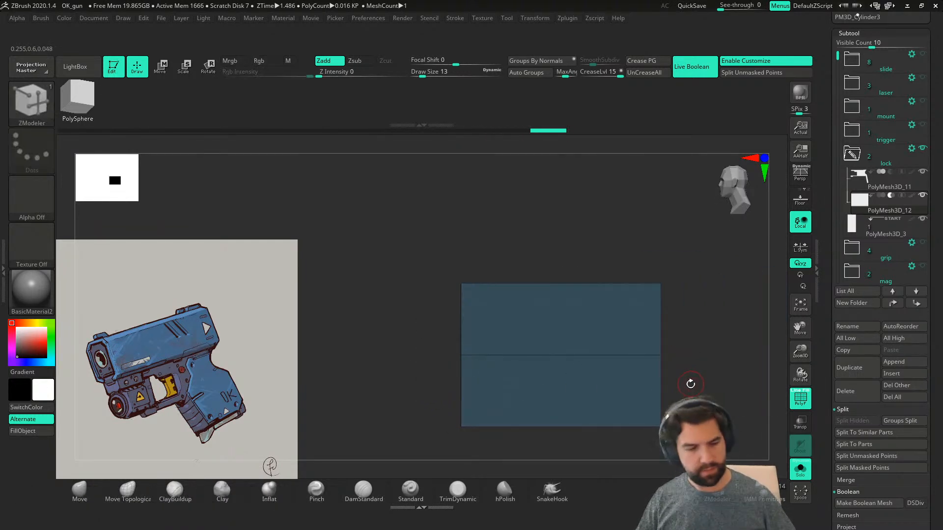
key("w")
left_click_drag(569, 299, 569, 325)
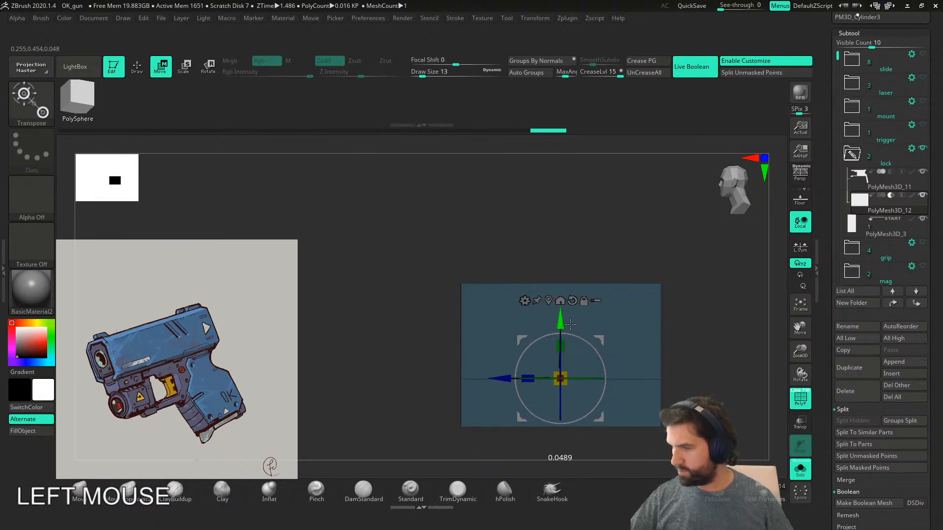
left_click_drag(688, 427, 702, 442, "ctrl")
left_click_drag(700, 386, 709, 413, "ctrl")
- Move the cube's lower rear corner points forward by about 0.069 to slant that corner, and show the other lock parts without polyframe
right_click_drag(702, 442, 548, 451)
mouse_move(541, 451)
left_mouse_down("ctrl")
mouse_move(496, 453)
mouse_move(428, 400)
mouse_move(560, 383)
left_mouse_up("ctrl")
left_click_drag(622, 379, 657, 379)
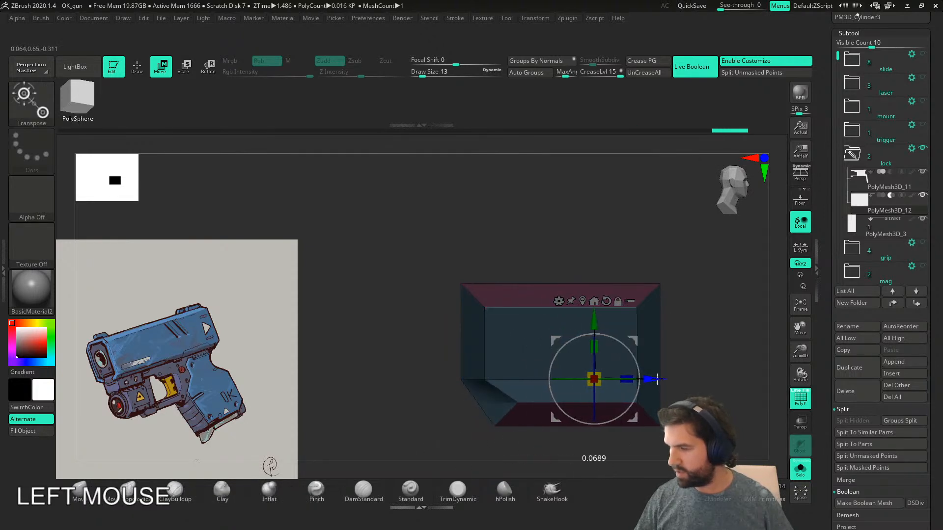
right_click_drag(644, 423, 725, 417)
left_click(800, 471, "shift")
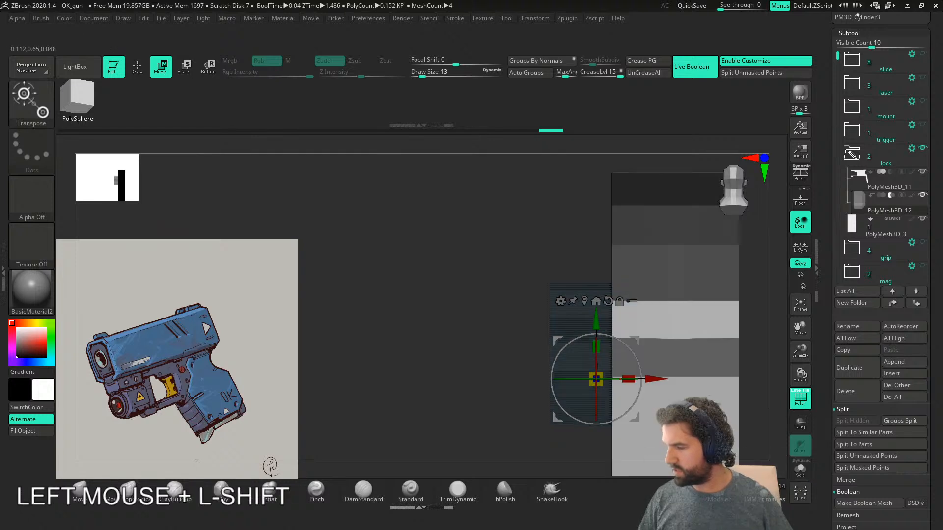
right_click_drag(726, 422, 732, 444)
key("shift+f")
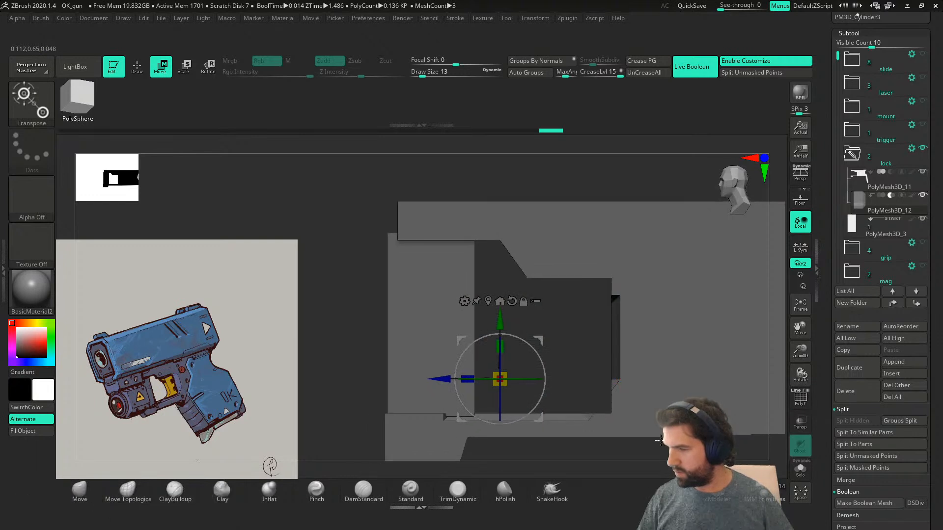
- Slide the whole cube rearward by about 0.057 so the recess extends further behind the trigger opening
left_click(438, 377)
key("ctrl+z")
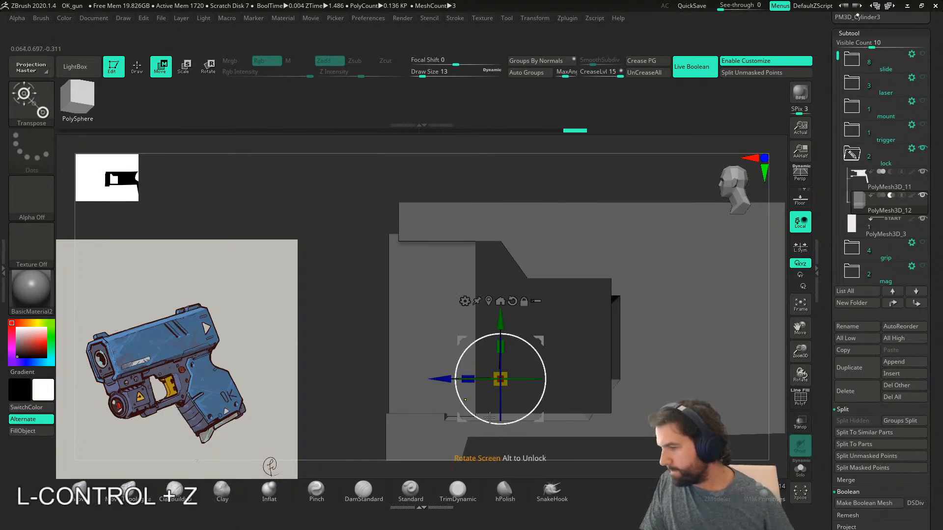
mouse_move(454, 388)
left_mouse_down()
mouse_move(477, 388)
mouse_move(466, 383)
left_mouse_up()
key("ctrl+z")
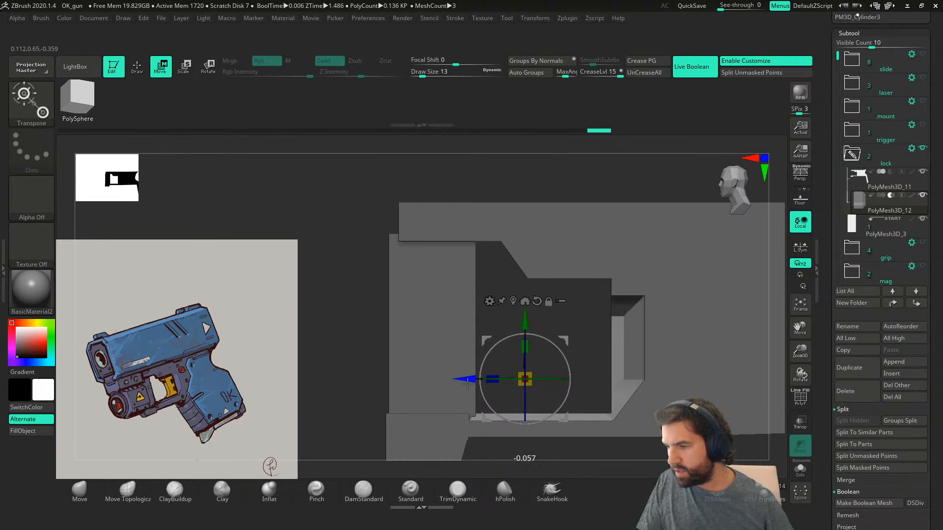
left_click_drag(467, 385, 472, 385)
- Pull the cube sideways to make the recess shallower, and fine-tune its height and position along the opening
right_click_drag(468, 400, 491, 356)
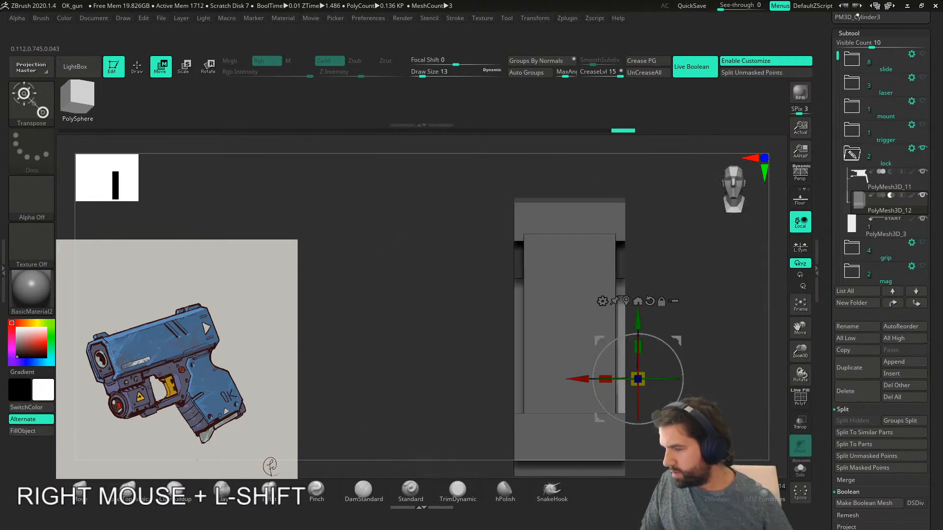
left_click_drag(584, 380, 601, 380)
right_click_drag(603, 385, 614, 415)
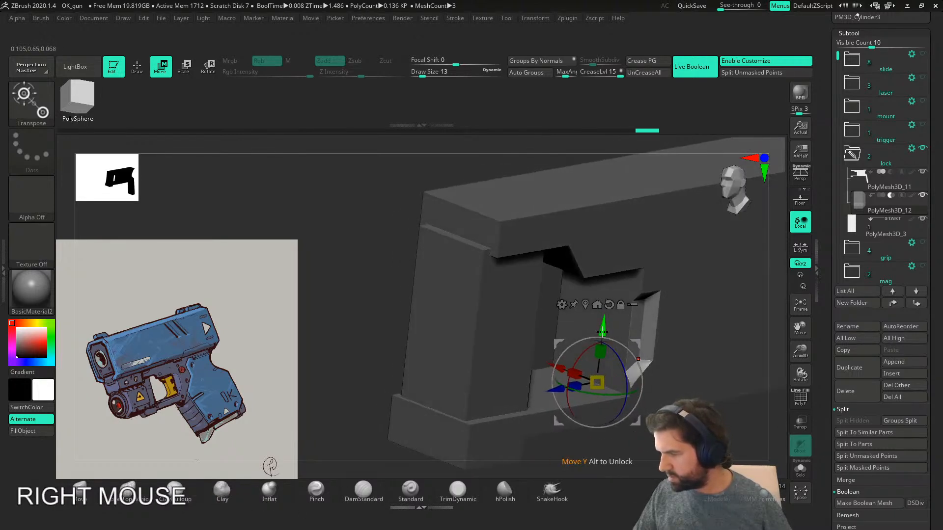
left_click_drag(601, 333, 602, 333)
right_click_drag(610, 344, 584, 398)
left_click_drag(504, 385, 510, 384)
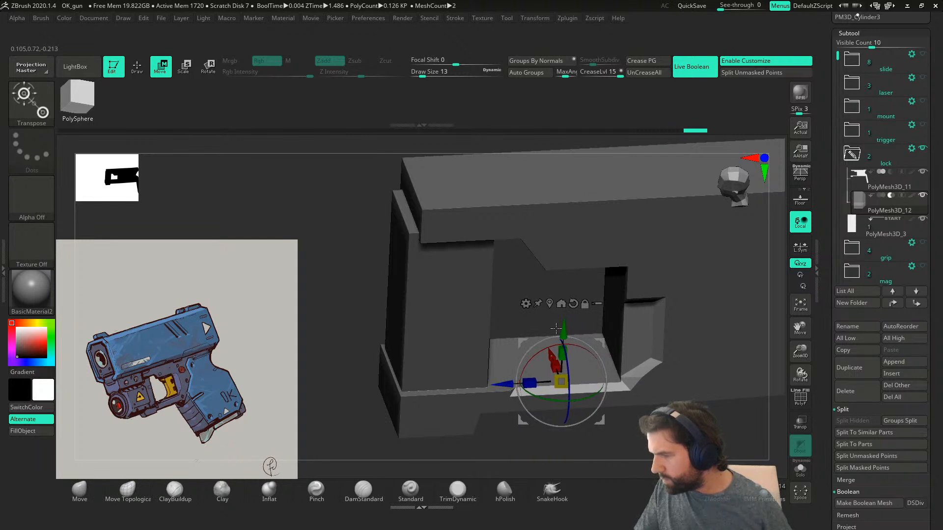
mouse_move(643, 415)
right_mouse_down("shift")
mouse_move(688, 422)
mouse_move(638, 403)
right_mouse_up("shift")
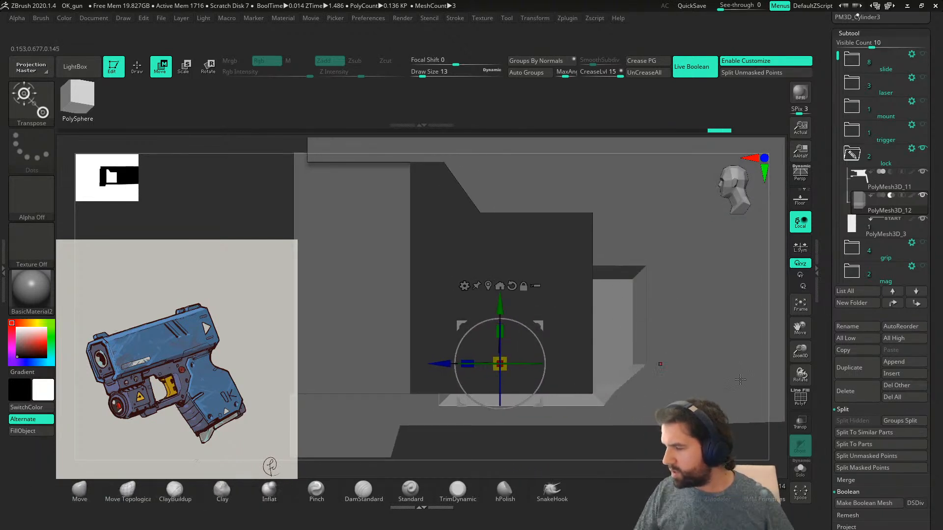
- Isolate the cube, move only its rear inner edge forward to lengthen the slanted rear face, and show the lock parts again
left_click(803, 470)
right_click_drag(697, 425, 540, 421)
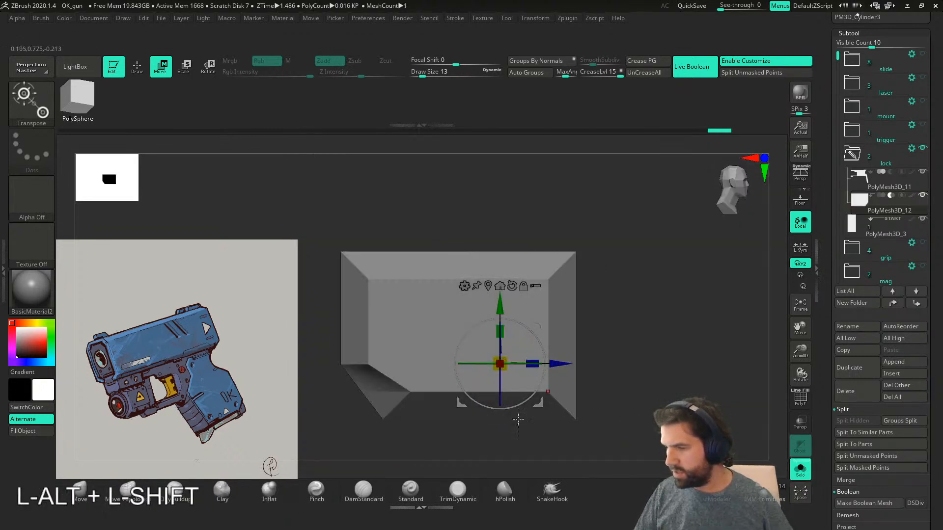
right_click_drag(339, 370, 452, 411, "shift")
mouse_move(440, 436)
left_mouse_down("ctrl")
mouse_move(413, 231)
mouse_move(488, 431)
left_mouse_up("ctrl")
mouse_move(558, 419)
right_mouse_down()
mouse_move(512, 414)
mouse_move(506, 422)
mouse_move(608, 393)
right_mouse_up()
left_click(512, 424, "ctrl")
left_click_drag(522, 343, 590, 350)
left_click(800, 469)
- Shift the cube along the trigger opening by about 0.034 toward the rear
right_click_drag(661, 430, 474, 424)
right_click_drag(780, 396, 637, 393, "alt")
left_click_drag(412, 343, 432, 348)
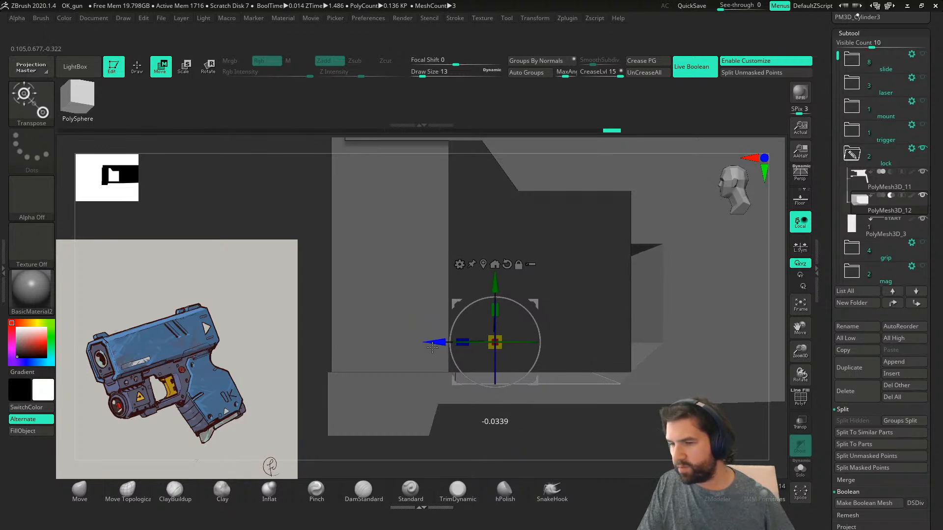
- Isolate the cube, leave only its front end unmasked, stretch that end well forward and show the lock parts again
left_click(797, 473)
right_click_drag(775, 436, 621, 426)
left_click_drag(621, 427, 621, 457, "ctrl")
mouse_move(622, 457)
right_mouse_down("alt")
mouse_move(723, 436)
mouse_move(648, 404)
mouse_move(675, 425)
right_mouse_up("alt")
mouse_move(674, 434)
left_mouse_down("ctrl")
mouse_move(599, 380)
mouse_move(674, 414)
mouse_move(674, 430)
left_mouse_up("ctrl")
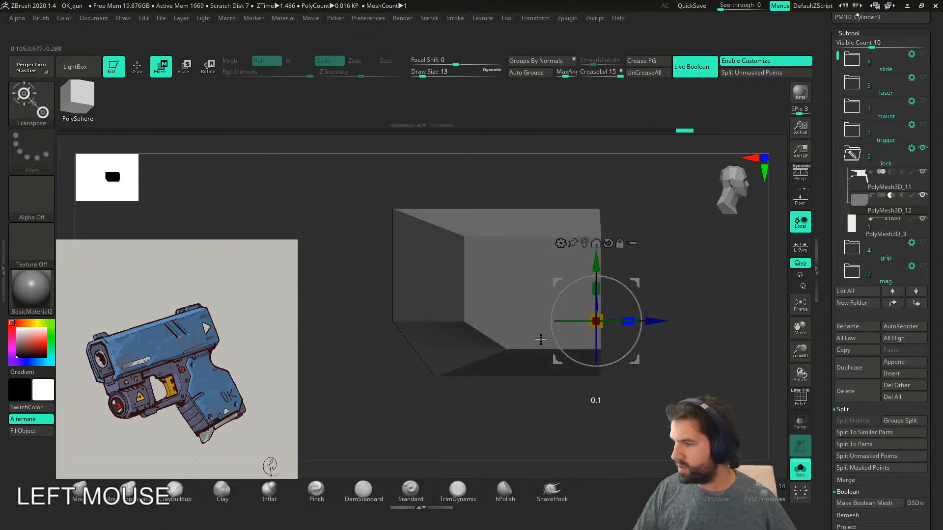
left_click_drag(656, 322, 799, 323)
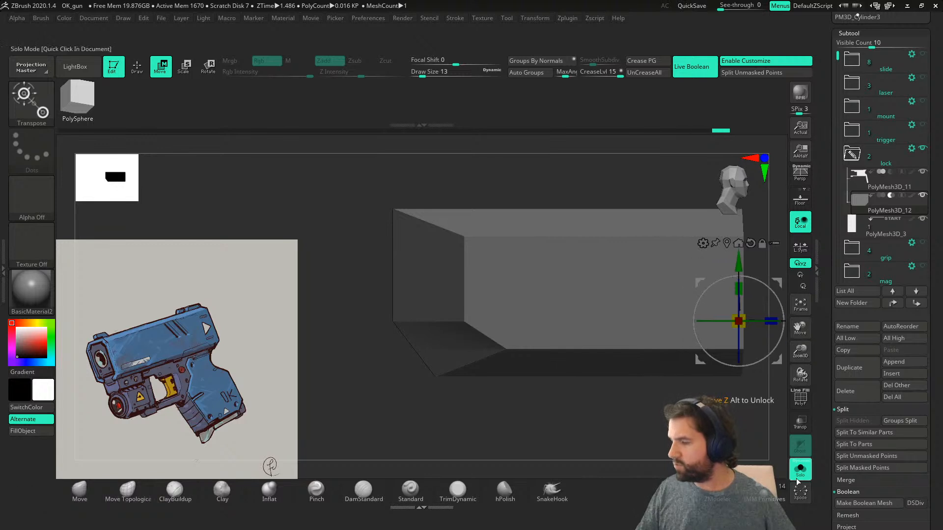
left_click(799, 469)
- Extend the cube's front end further forward past the front of the frame
right_click_drag(622, 444, 564, 384)
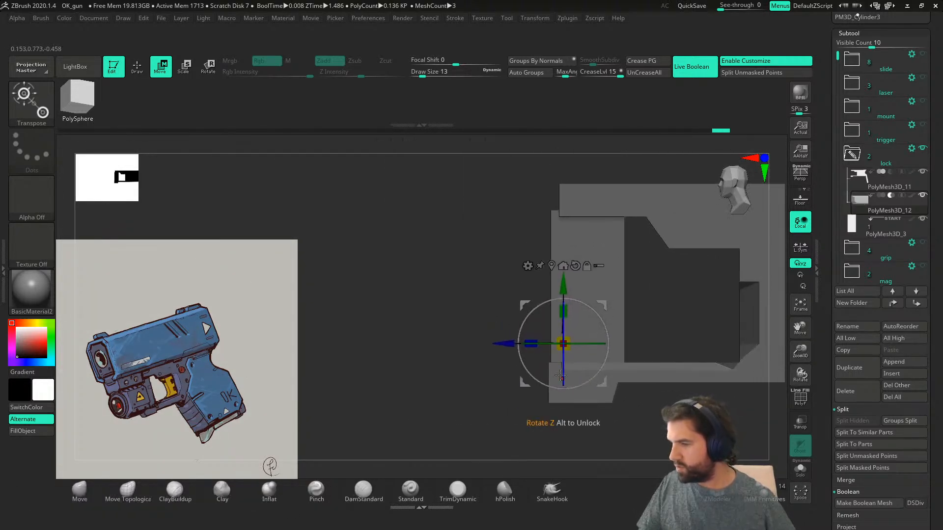
left_click_drag(497, 346, 451, 346)
right_click_drag(631, 392, 641, 442, "alt")
key("shift+f")
right_click_drag(669, 411, 562, 393, "alt")
right_click_drag(563, 393, 580, 420)
- Isolate the cube, mask everything except its lower rear inner corner point, and show the lock parts again
left_click(800, 470)
mouse_move(675, 421)
right_mouse_down()
mouse_move(553, 421)
mouse_move(655, 388)
right_mouse_up()
right_click_drag(492, 382, 579, 381, "alt")
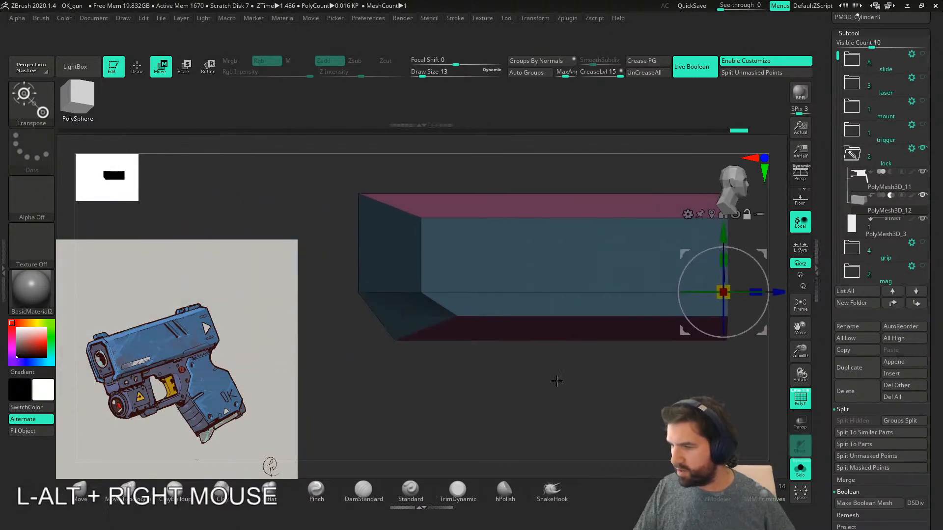
left_click(436, 370, "ctrl")
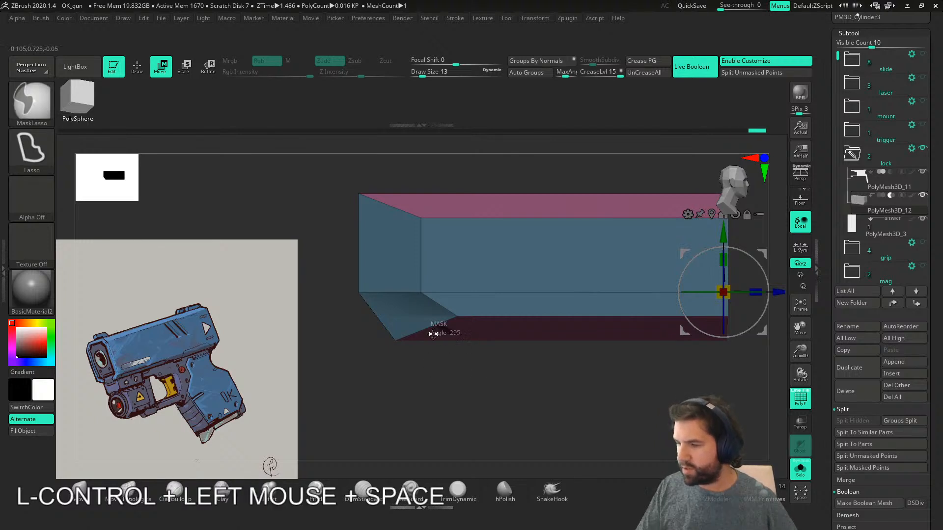
mouse_move(436, 332)
left_mouse_down("ctrl")
mouse_move(445, 305)
mouse_move(479, 322)
left_mouse_up("ctrl")
left_click(481, 373, "ctrl")
left_click(800, 471)
- Centre the gizmo on the unmasked corner and move it rearward by about 0.082, refining it with a further 0.02 shift
right_click_drag(572, 413, 578, 442)
right_click_drag(578, 441, 399, 432)
key("shift+f")
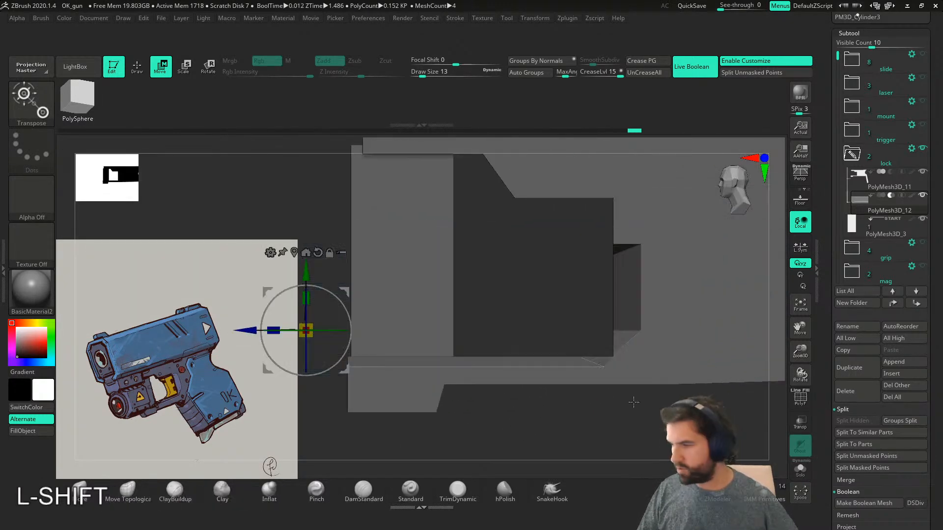
right_click_drag(631, 395, 584, 407, "alt")
left_click(539, 367)
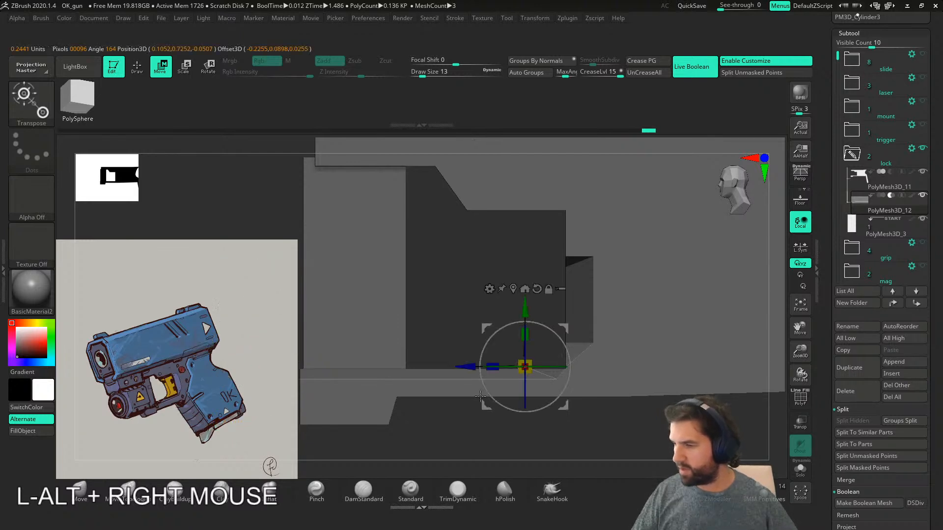
left_click_drag(579, 407, 581, 406)
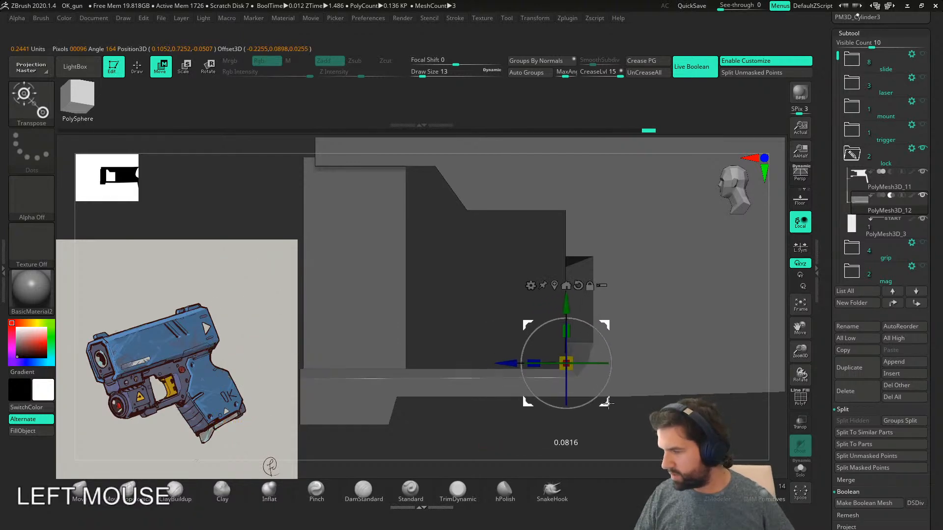
right_click_drag(608, 400, 629, 396)
left_click_drag(607, 405, 602, 416)
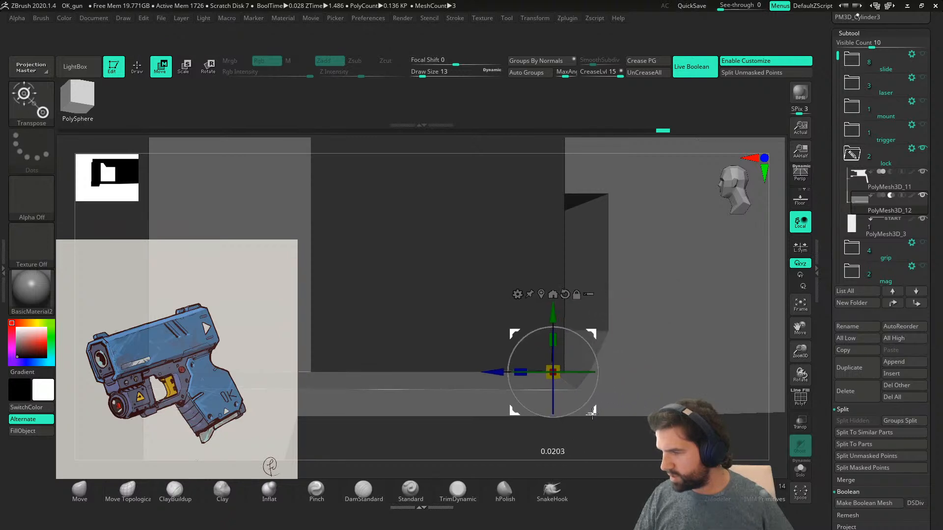
right_click_drag(597, 404, 605, 444)
- Isolate the cutter with its polygroup wireframe shown, mask around its lower rear edge and centre the gizmo on the unmasked points
left_click(808, 474)
key("shift+f")
key("shift+f")
right_click_drag(605, 440, 560, 385, "shift")
left_click_drag(432, 400, 569, 470, "alt")
mouse_move(402, 415)
right_mouse_down()
mouse_move(428, 386)
mouse_move(428, 359)
mouse_move(373, 415)
mouse_move(451, 397)
mouse_move(402, 425)
mouse_move(409, 416)
right_mouse_up()
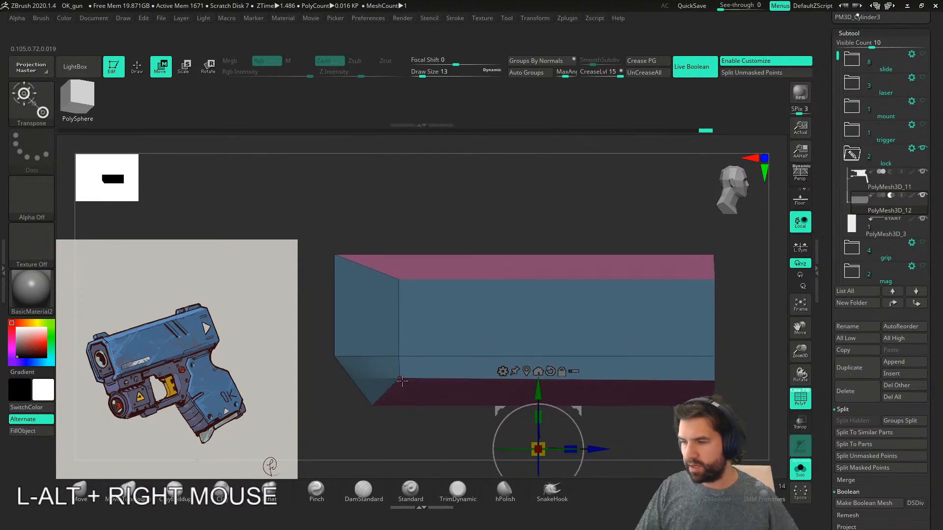
mouse_move(402, 445)
left_mouse_down("ctrl")
mouse_move(388, 432)
mouse_move(425, 298)
mouse_move(410, 402)
left_mouse_up("ctrl")
left_click(528, 371, "alt")
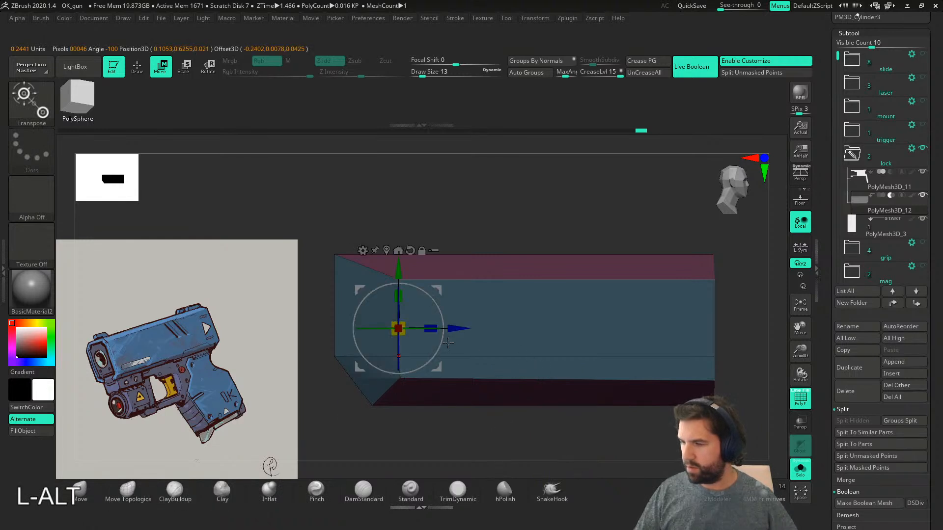
- Push the unmasked inner rear points sideways to deepen the cutter's slanted inner side, then clear the mask
right_click_drag(375, 395, 545, 414)
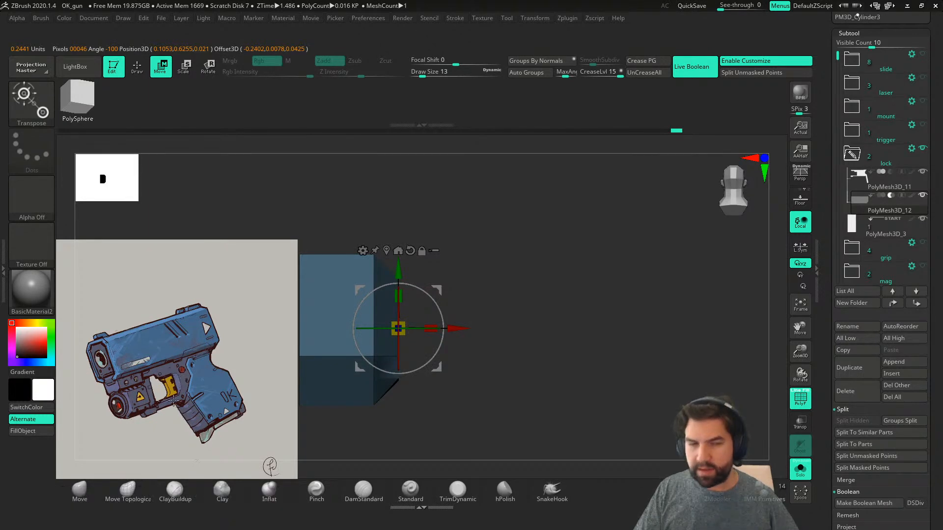
right_click_drag(463, 298, 505, 309)
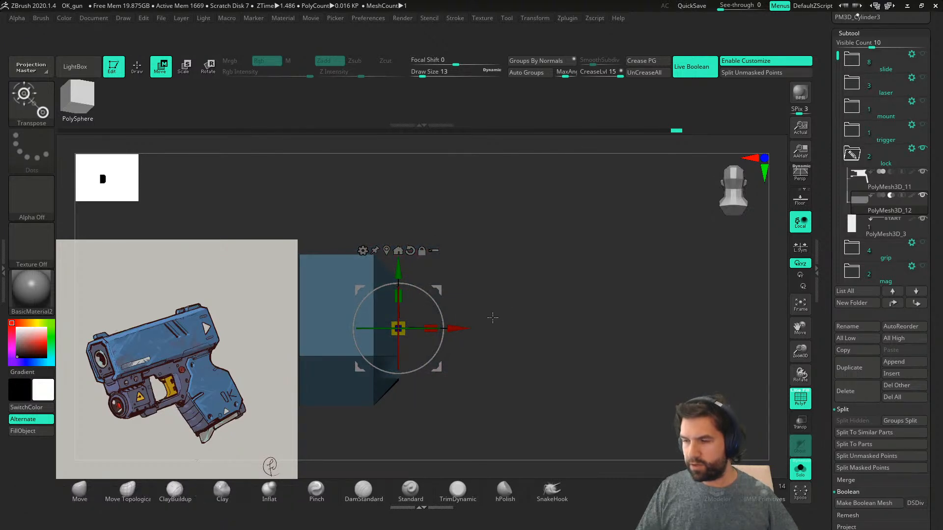
mouse_move(452, 361)
left_mouse_down("ctrl")
mouse_move(381, 418)
mouse_move(501, 276)
mouse_move(491, 383)
left_mouse_up("ctrl")
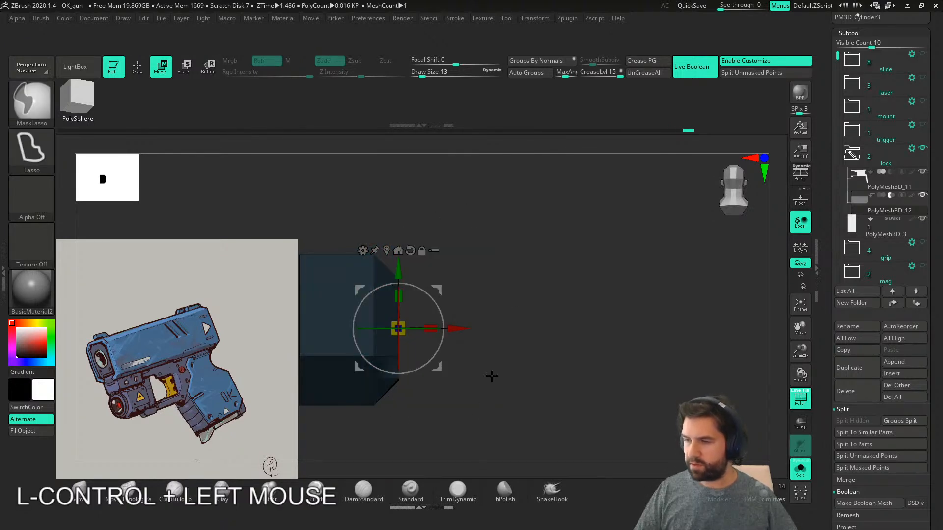
mouse_move(461, 329)
left_mouse_down()
mouse_move(503, 328)
mouse_move(477, 330)
left_mouse_up()
left_click_drag(511, 360, 535, 426, "ctrl")
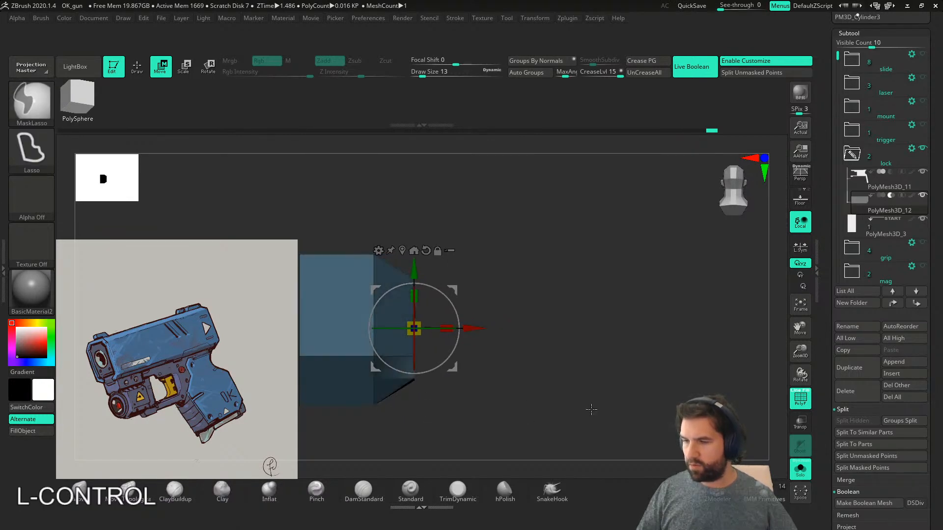
- Show the lock parts again and nudge the cutter slightly rearward against the frame's trigger opening
left_click(803, 469)
right_click_drag(610, 393, 412, 323)
left_click_drag(362, 324, 374, 328)
left_click_drag(546, 357, 493, 414, "shift")
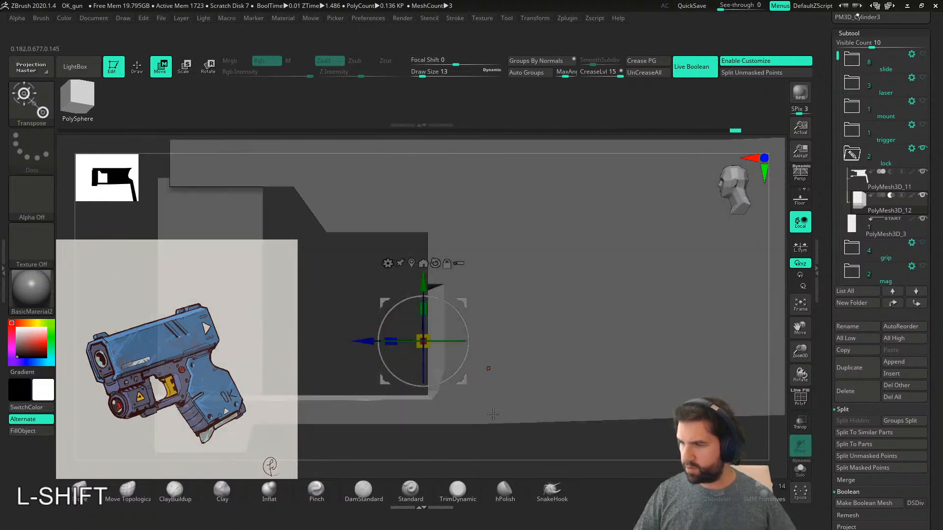
- Isolate the cutter, leave only its inner rear corner unmasked and move it forward to lengthen the rear slant
left_click(797, 476)
right_click_drag(442, 393, 192, 417)
right_click_drag(495, 400, 535, 362, "shift")
right_click_drag(614, 376, 464, 366)
mouse_move(187, 386)
right_mouse_down()
mouse_move(537, 421)
mouse_move(562, 231)
mouse_move(545, 221)
right_mouse_up()
mouse_move(355, 215)
left_mouse_down("ctrl")
mouse_move(426, 180)
mouse_move(381, 256)
left_mouse_up("ctrl")
left_click(388, 256, "ctrl")
left_click_drag(500, 250, 534, 251)
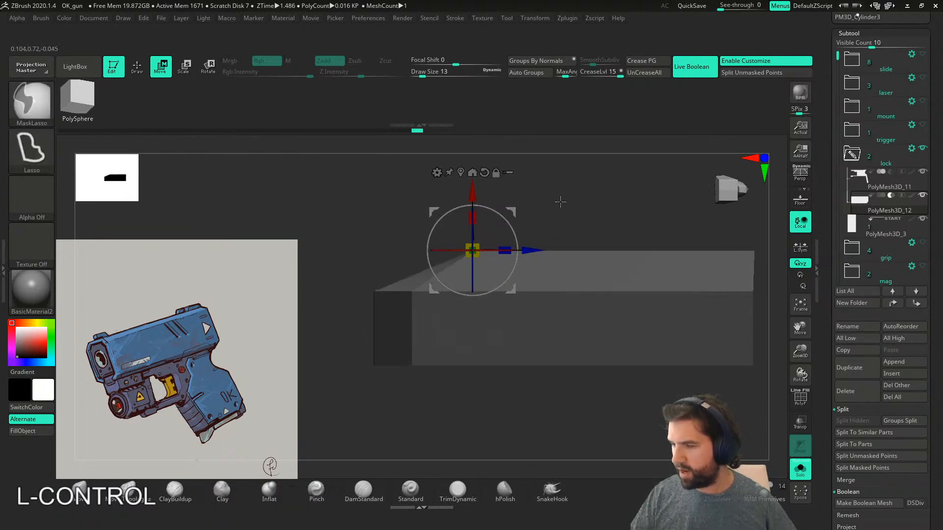
- Leave only the cutter's front end unmasked, stretch it well forward and clear the mask
right_click_drag(560, 299, 540, 371)
right_click_drag(659, 365, 596, 387, "alt")
mouse_move(581, 406)
left_mouse_down("ctrl")
mouse_move(537, 250)
mouse_move(628, 400)
left_mouse_up("ctrl")
left_click(624, 413, "ctrl")
left_click_drag(470, 305, 650, 305)
left_click_drag(651, 393, 664, 425, "ctrl")
- Show the lock parts again, slide the cutter slightly rearward and undo a small trial shift in height
left_click(802, 472)
right_click_drag(579, 417, 465, 422)
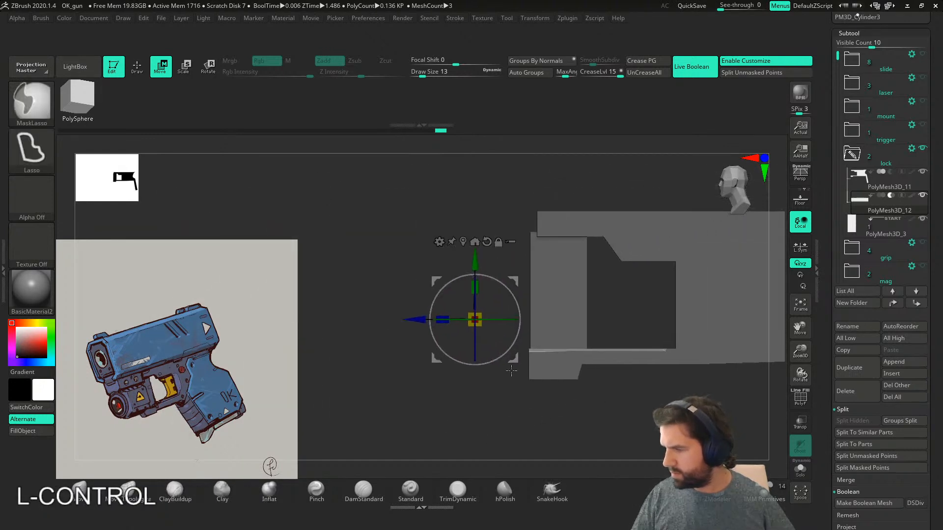
left_click_drag(416, 319, 436, 324, "ctrl")
right_click_drag(707, 407, 632, 374, "alt")
right_click_drag(548, 393, 498, 386)
mouse_move(498, 386)
right_mouse_down()
mouse_move(507, 388)
mouse_move(495, 377)
right_mouse_up()
left_click_drag(358, 245, 357, 241)
key("ctrl+z")
- Isolate the cutter, mask its lower part in the end view and raise its top by about 0.1
left_click(800, 470)
right_click_drag(712, 385, 623, 384)
mouse_move(393, 248)
left_mouse_down("ctrl")
mouse_move(625, 240)
mouse_move(607, 285)
left_mouse_up("ctrl")
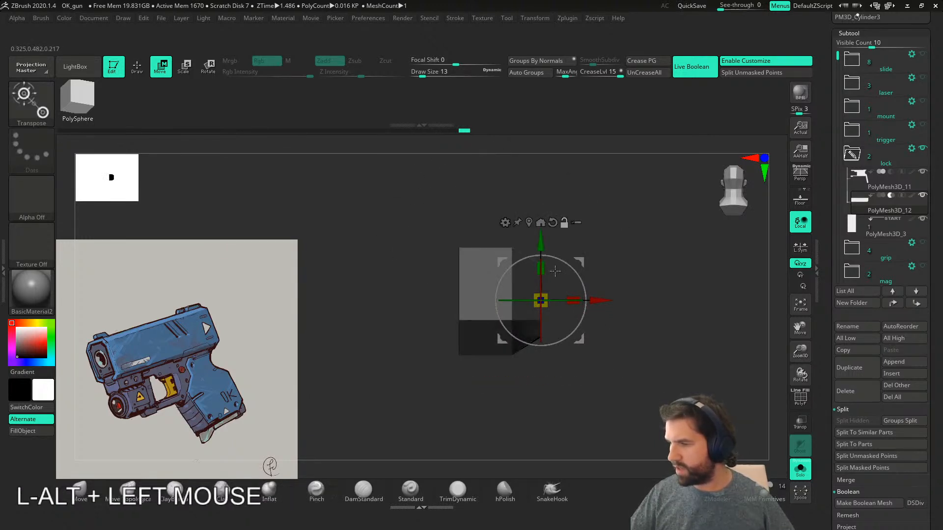
left_click_drag(578, 327, 541, 266, "alt")
left_click_drag(504, 207, 509, 217)
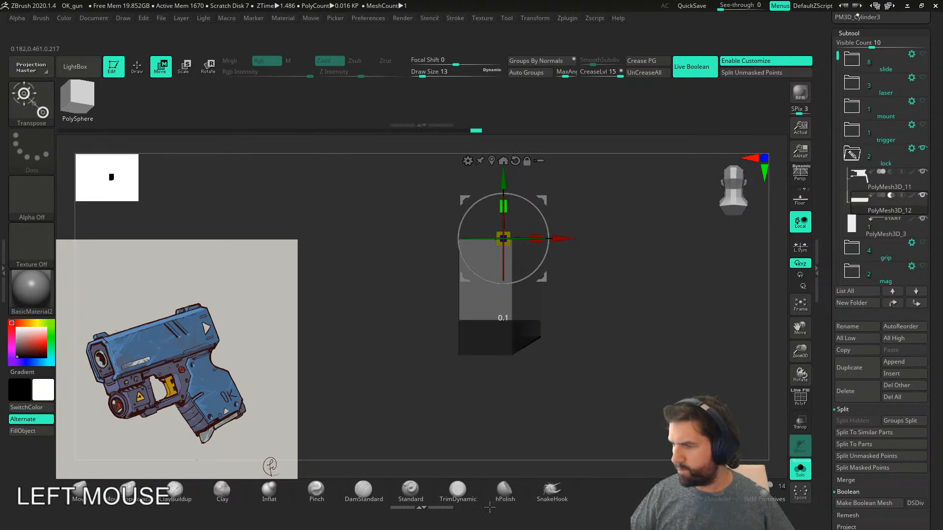
left_click_drag(500, 172, 529, 183)
- Show the lock parts again, raise the cutter's top slightly towards the upper edge of the trigger opening and clear the mask
left_click(806, 472)
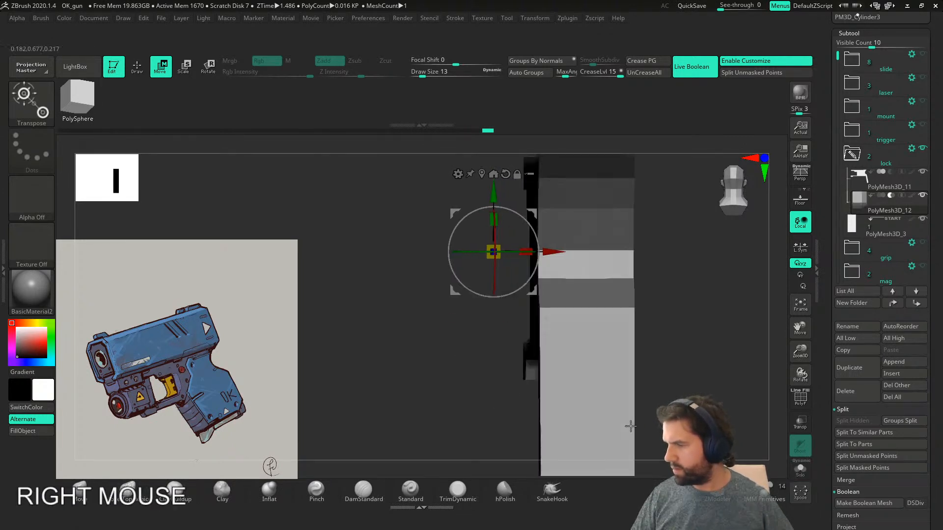
right_click_drag(442, 256, 427, 234, "shift")
left_click_drag(204, 195, 203, 170)
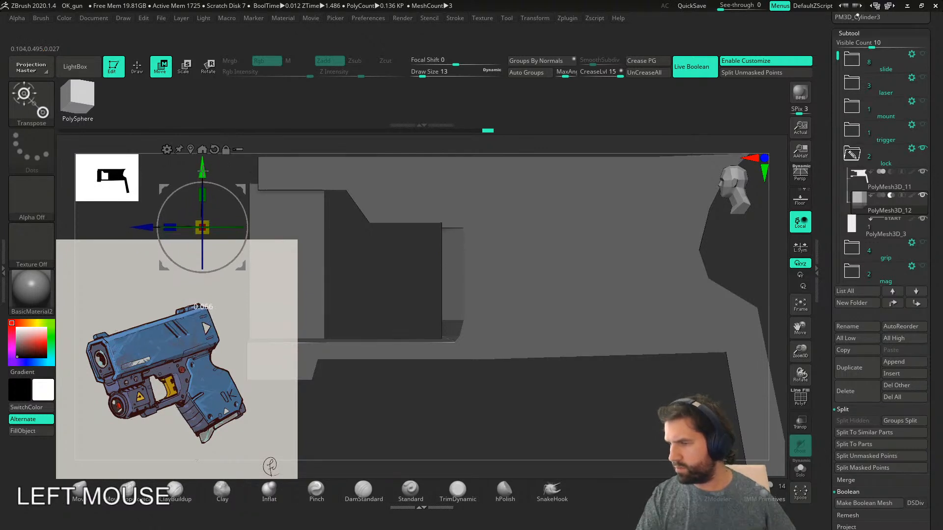
left_click_drag(408, 378, 471, 400, "ctrl")
- Leave only the cutter's rear end unmasked and stretch it rearward past the back of the trigger opening
right_click_drag(526, 429, 596, 422, "alt")
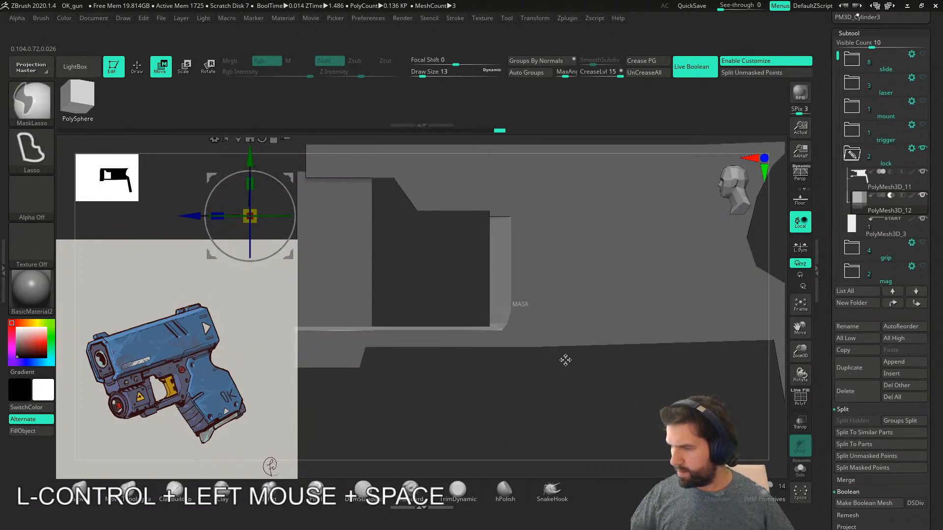
mouse_move(547, 309)
left_mouse_down("ctrl")
mouse_move(604, 221)
mouse_move(581, 309)
left_mouse_up("ctrl")
left_click(571, 389, "ctrl")
left_click_drag(180, 218, 232, 217)
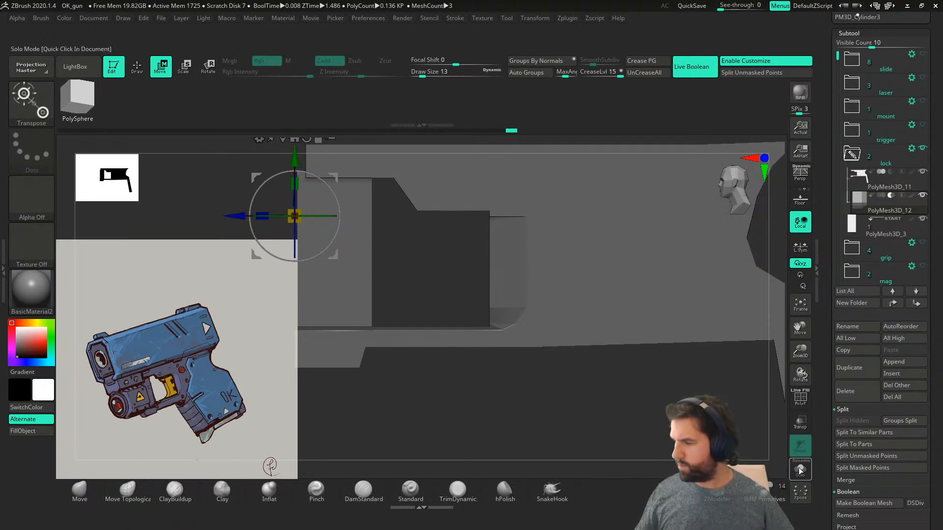
- Isolate the cutter and use the ZModeler Stitch point action to collapse the thin strip along its lower bevel at both ends
left_click(800, 471)
right_click_drag(639, 427, 782, 404)
right_click_drag(395, 353, 429, 329, "alt")
key("shift+f")
key("ctrl")
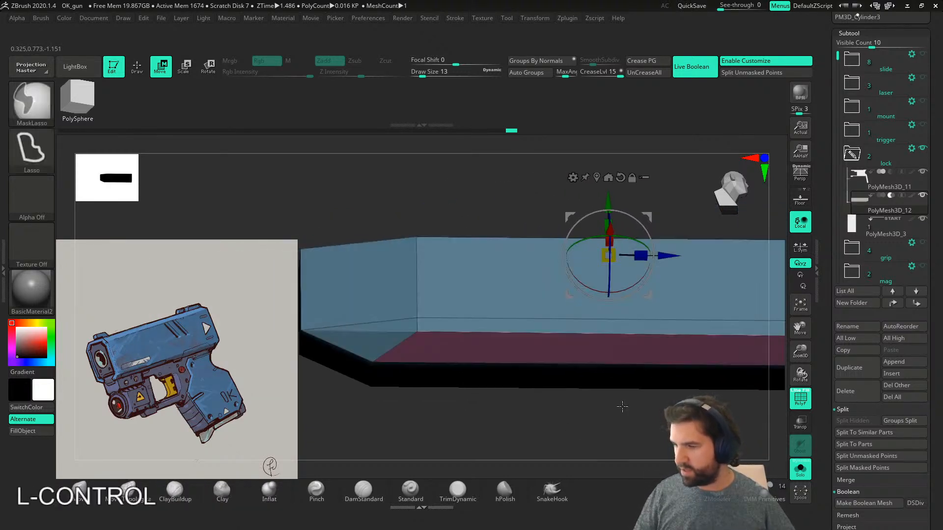
key("q")
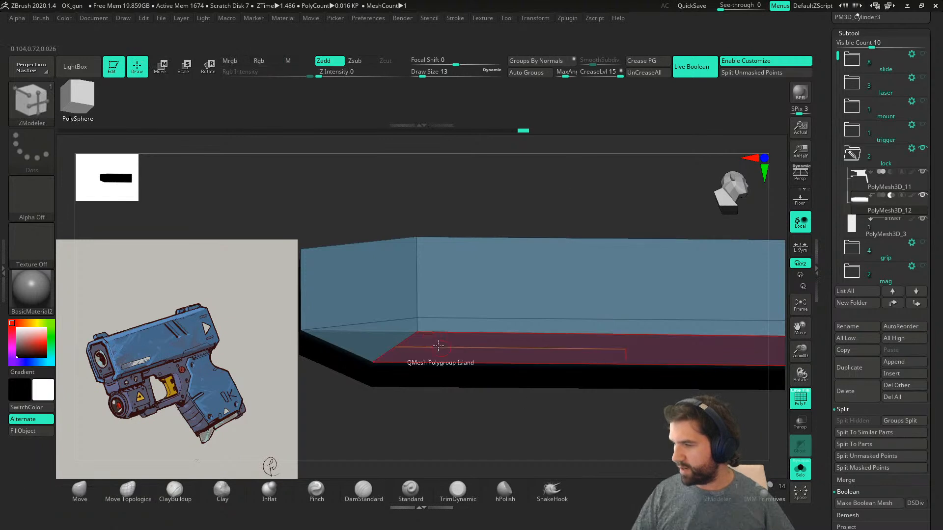
key("space")
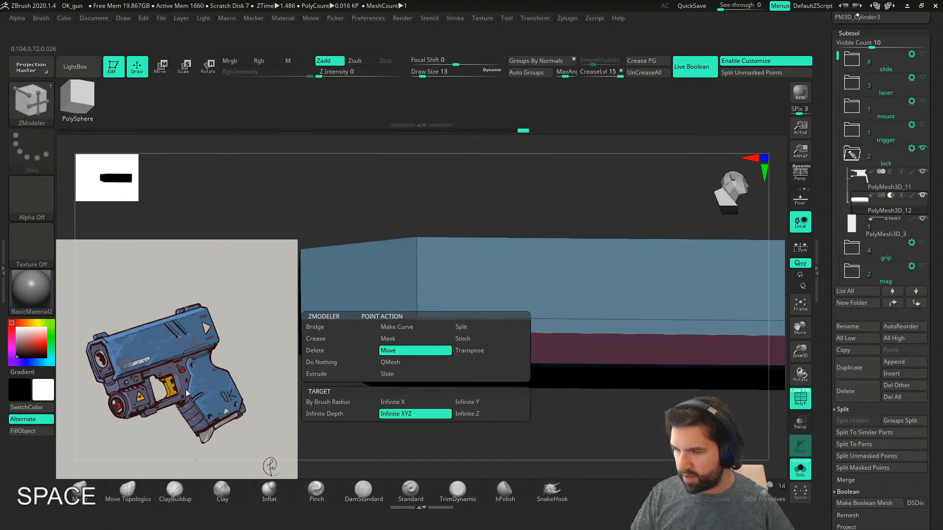
left_click(467, 337)
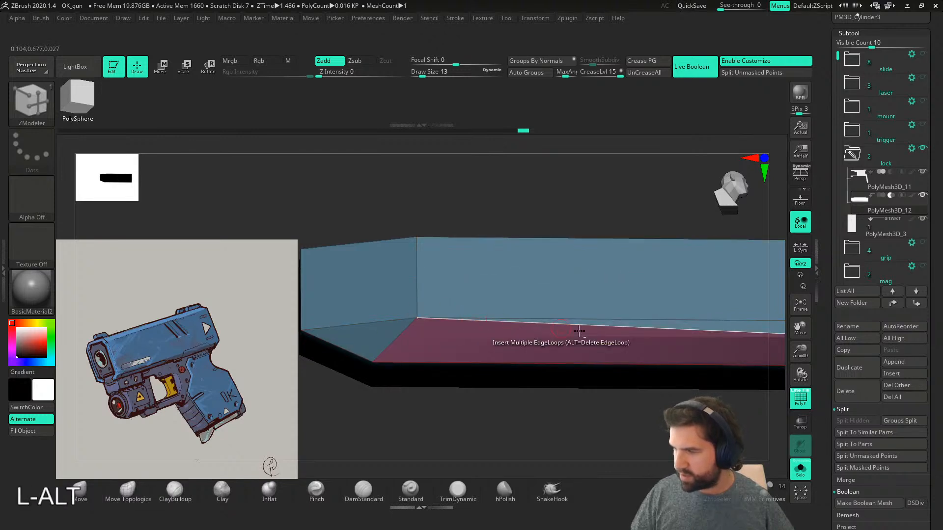
right_click_drag(417, 317, 301, 364, "alt")
left_click(476, 348)
left_click(476, 333)
right_click_drag(529, 332, 660, 329)
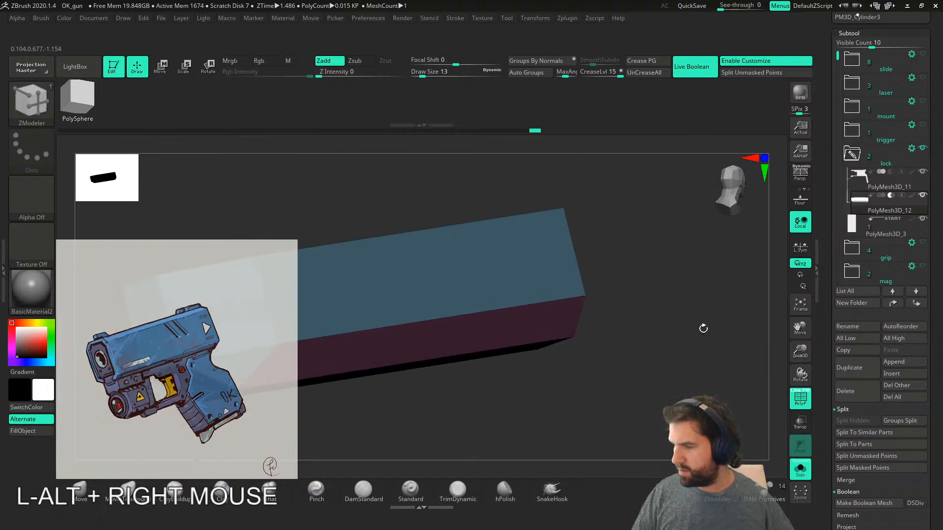
- Show the lock parts again, mask the cutter's upper part and lower its unmasked bottom edge by about 0.0511
left_click(795, 474)
right_click_drag(736, 443, 521, 448)
right_click_drag(632, 388, 577, 415, "alt")
key("w")
key("shift+f")
right_click_drag(580, 368, 493, 427, "alt")
mouse_move(336, 309)
left_mouse_down("ctrl")
mouse_move(429, 383)
mouse_move(642, 315)
mouse_move(636, 310)
left_mouse_up("ctrl")
right_click_drag(544, 388, 664, 393, "ctrl")
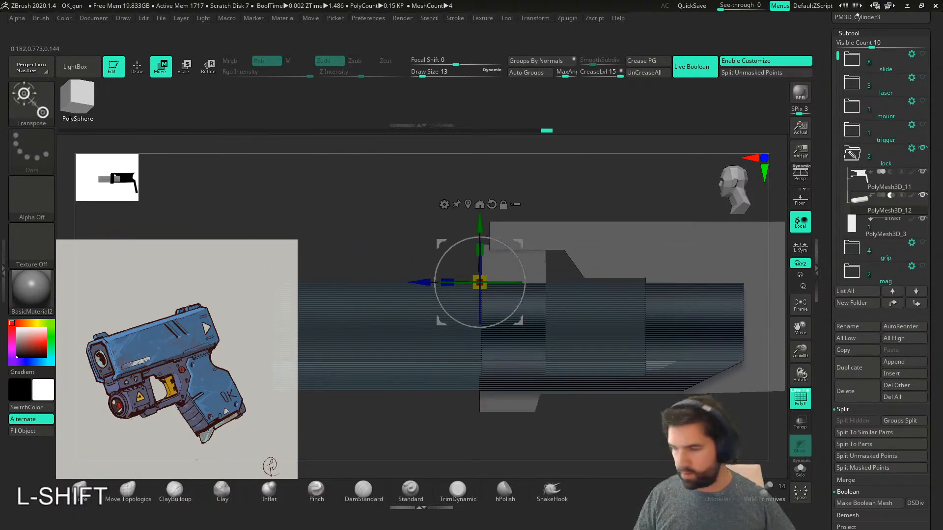
key("shift+f")
left_click_drag(480, 228, 481, 236)
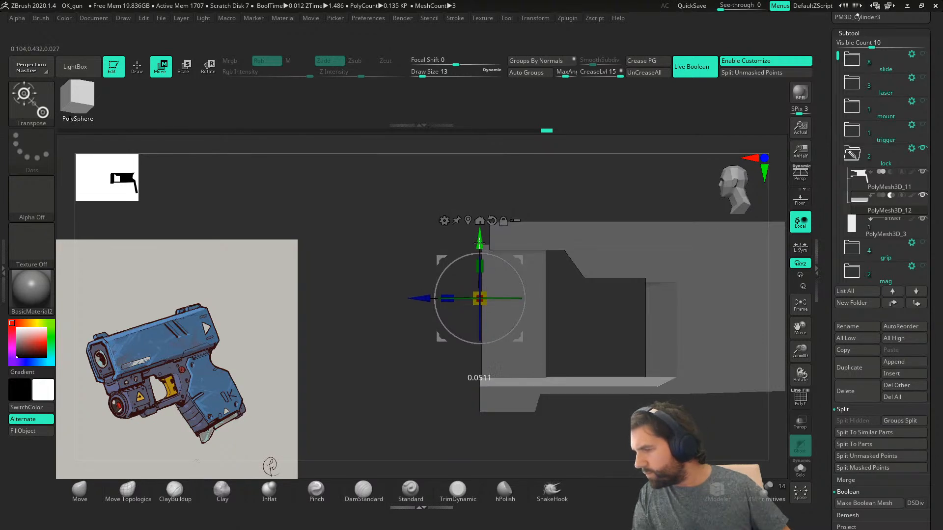
- Nudge the cutter's unmasked lower edge slightly sideways to adjust the bevel of the recess
left_click_drag(691, 405, 606, 395, "alt")
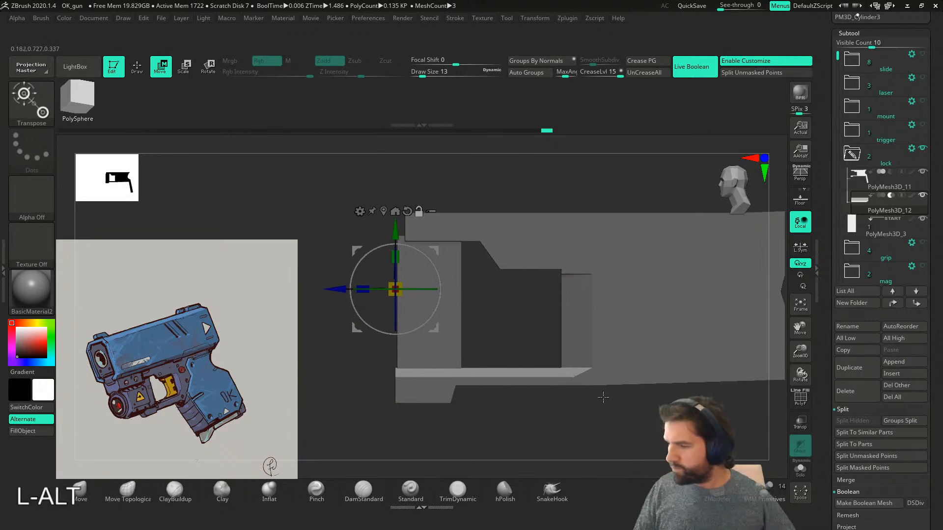
right_click_drag(585, 431, 472, 270)
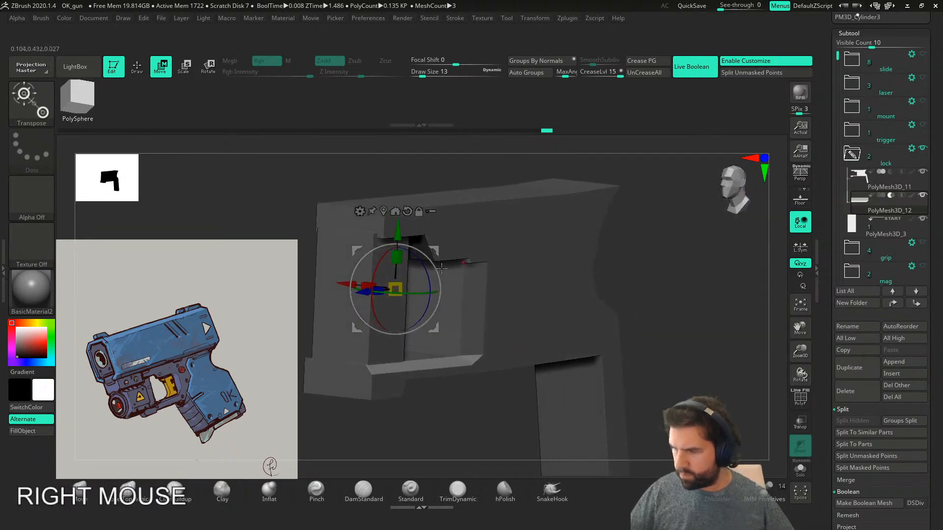
left_click_drag(346, 285, 350, 286)
right_click_drag(512, 310, 800, 492)
key("ctrl")
- Isolate the cutter and mask everything except its lower rear inner corner point
left_click(800, 471)
right_click_drag(590, 422, 698, 415)
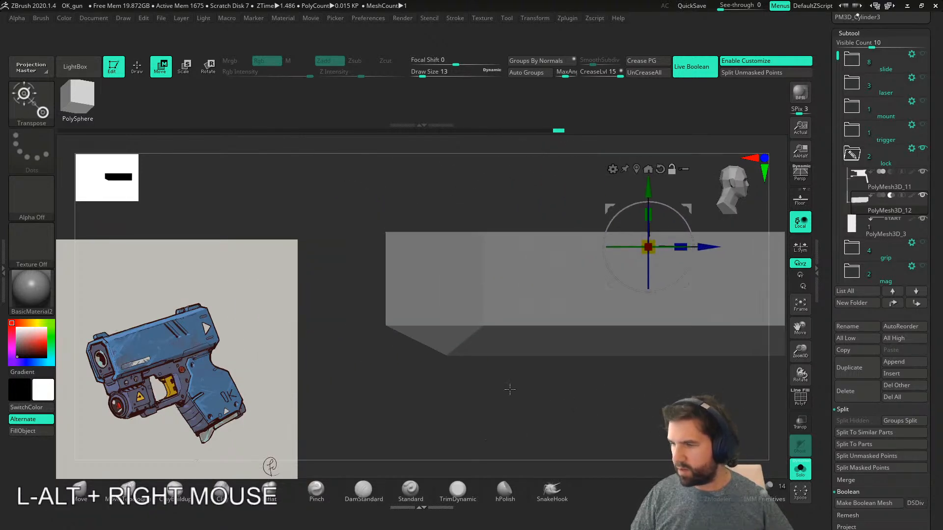
right_click_drag(506, 395, 506, 436, "alt")
mouse_move(442, 225)
left_mouse_down("ctrl")
mouse_move(514, 250)
mouse_move(448, 337)
mouse_move(446, 319)
left_mouse_up("ctrl")
left_click(462, 414, "ctrl")
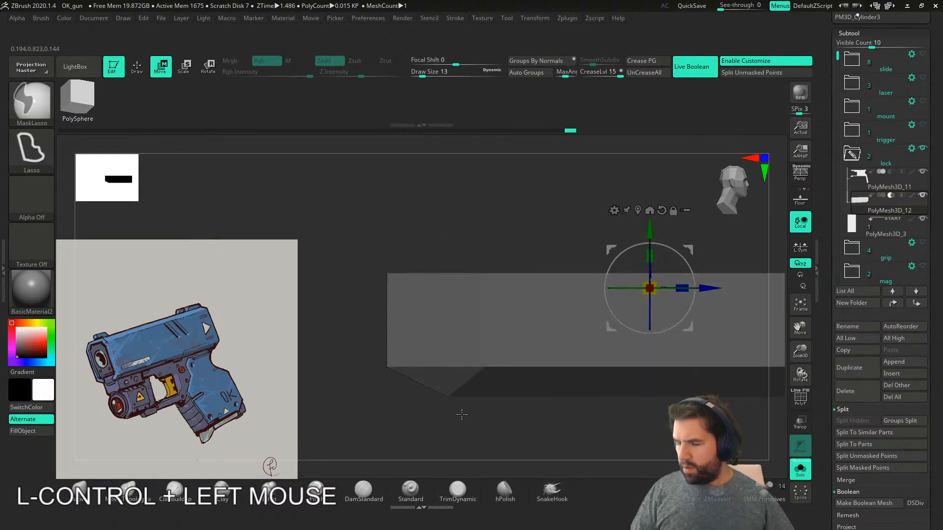
left_click_drag(486, 433, 503, 446, "ctrl")
mouse_move(472, 432)
left_mouse_down("ctrl")
mouse_move(440, 379)
mouse_move(489, 417)
left_mouse_up("ctrl")
left_click(511, 424, "ctrl")
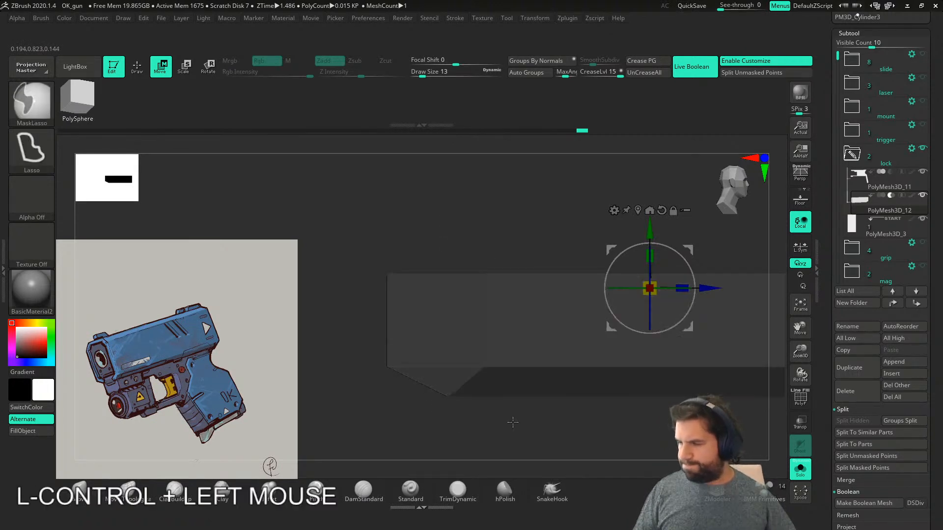
- Move the unmasked corner point forward by about 0.1177, clear the mask and show the lock parts again
left_click_drag(710, 289, 746, 289)
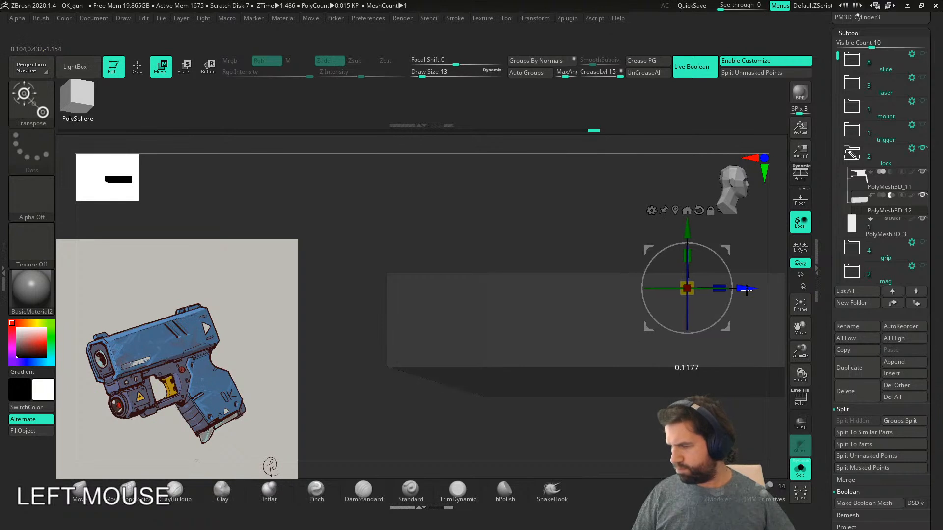
left_click_drag(548, 436, 560, 449, "ctrl")
left_click_drag(383, 415, 399, 425, "ctrl")
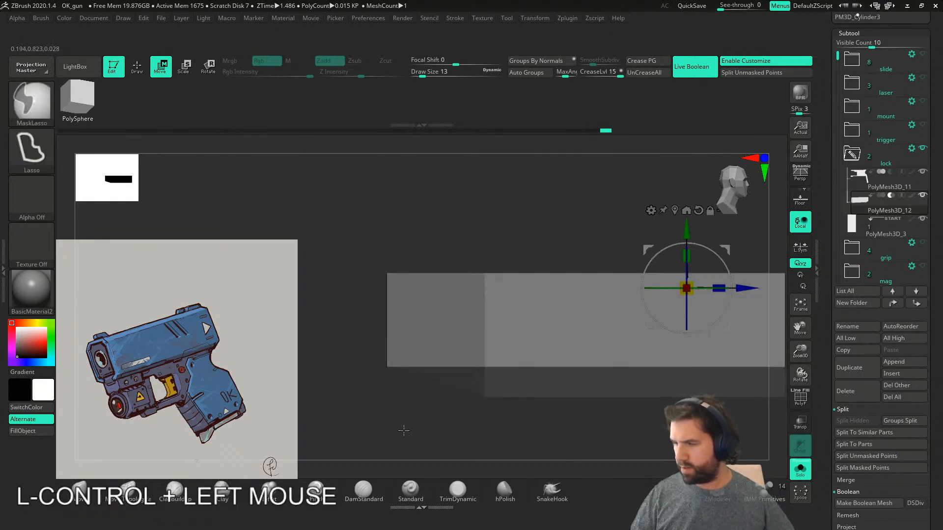
left_click(800, 471)
right_click_drag(781, 462, 407, 438)
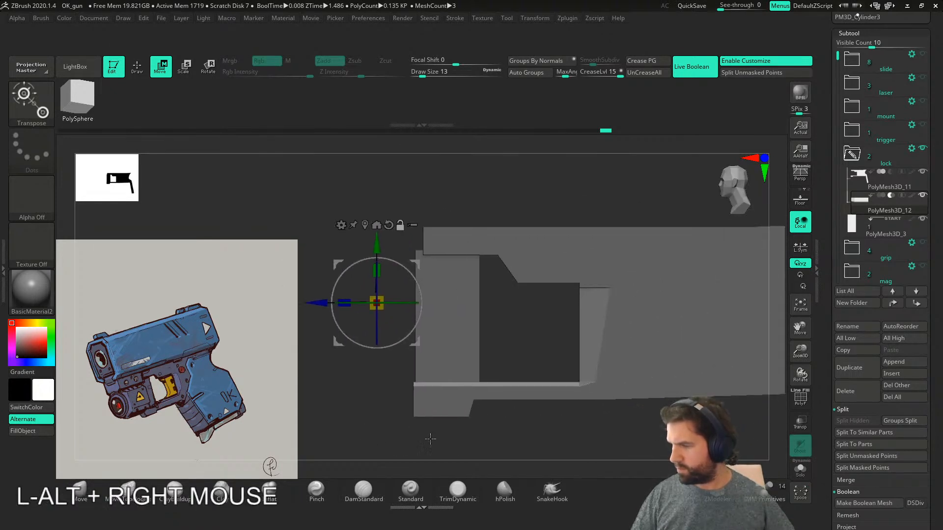
mouse_move(427, 206)
left_mouse_down()
mouse_move(455, 194)
mouse_move(433, 202)
left_mouse_up()
left_click_drag(377, 245, 393, 135)
key("ctrl+z")
key("ctrl+z")
- Isolate the cutter, leave only its rear end unmasked and move that end forward to shorten the slanted section
left_click(802, 470)
right_click_drag(649, 432, 741, 379)
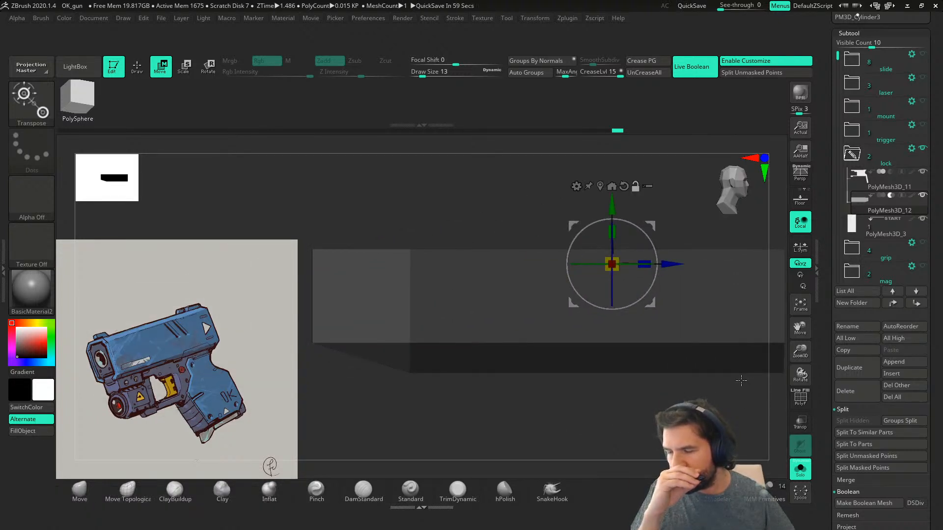
right_click_drag(414, 336, 412, 324)
right_click_drag(449, 352, 362, 390, "alt")
left_click(329, 340, "ctrl")
mouse_move(329, 339)
left_mouse_down("ctrl")
mouse_move(449, 388)
mouse_move(331, 344)
left_mouse_up("ctrl")
left_click_drag(674, 290, 713, 289)
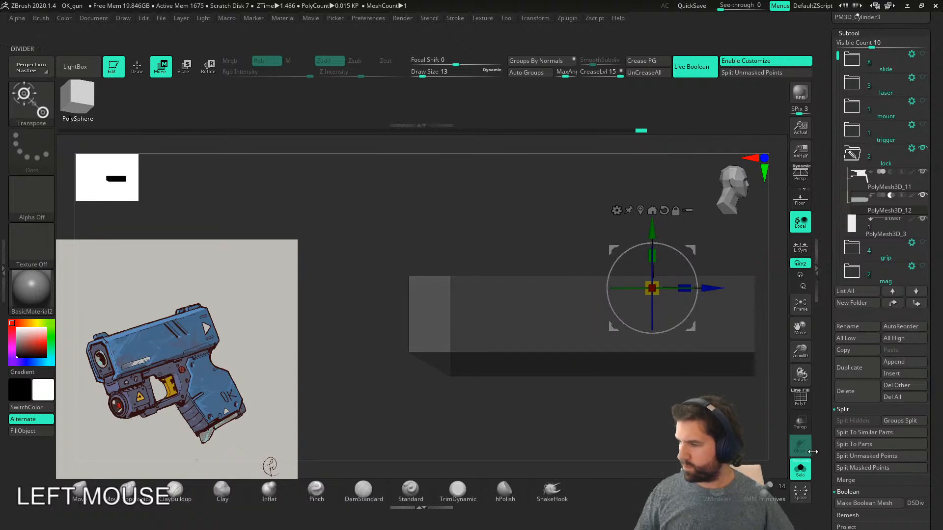
- Show the lock parts again, nudge the cutter's rear end slightly forward and check the recess from several angles
left_click(801, 468)
right_click_drag(528, 434, 698, 424)
right_click_drag(618, 415, 331, 410, "alt")
right_click_drag(427, 423, 527, 401, "shift")
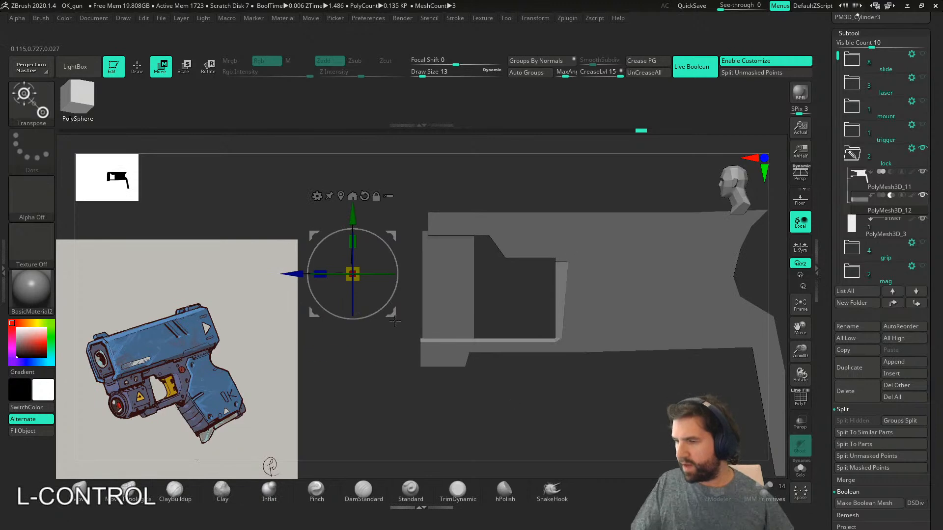
left_click_drag(293, 278, 291, 278)
right_click_drag(494, 410, 710, 391)
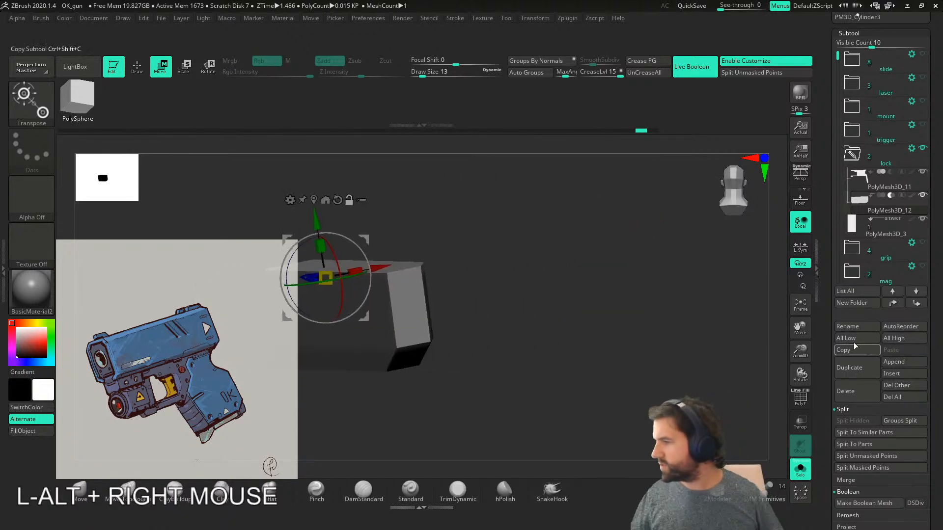
left_click(801, 470)
right_click_drag(639, 376, 518, 356)
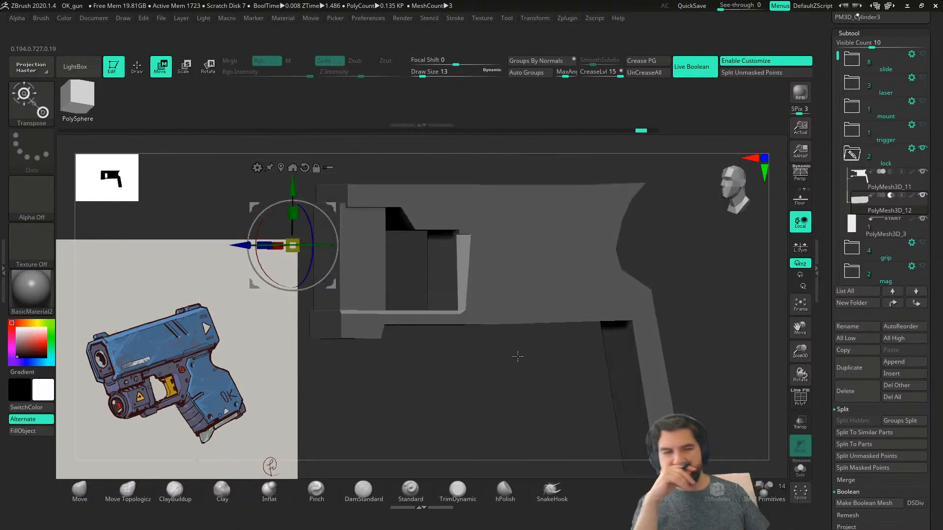
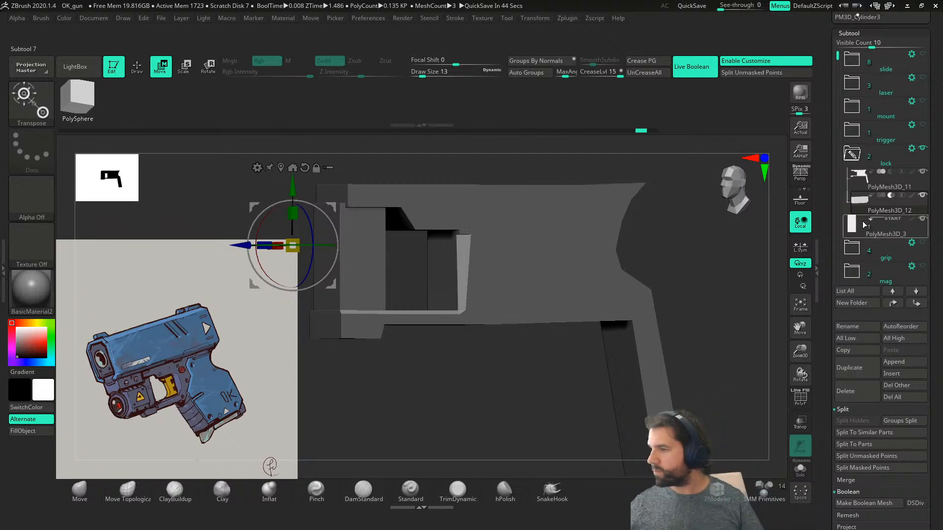
- Examine the frame with the cutter hidden, and inspect the frame and the cutter in isolation
left_click(923, 195)
right_click_drag(535, 399, 488, 376)
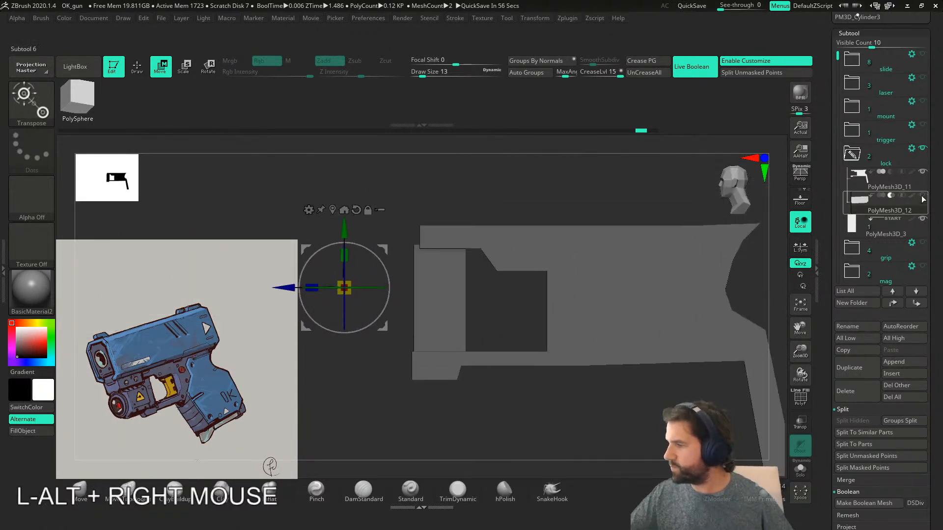
left_click(868, 209)
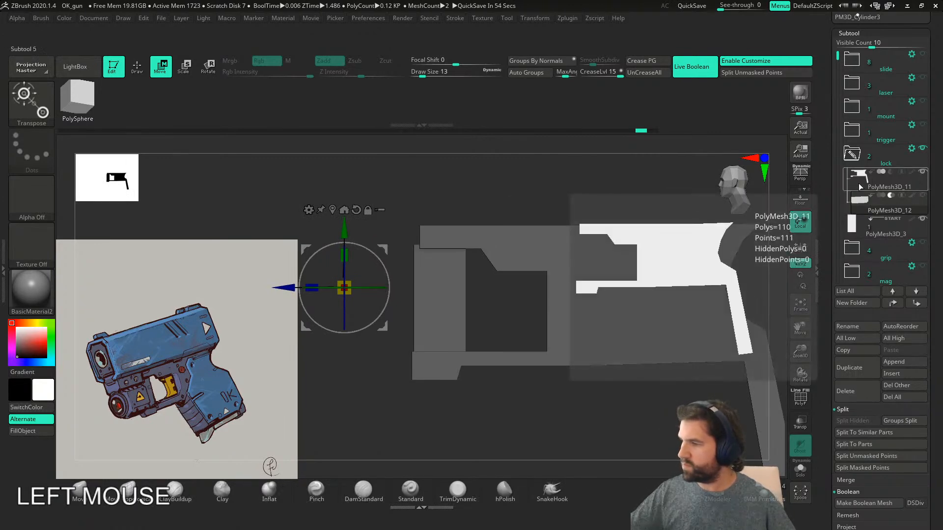
right_click_drag(654, 420, 621, 426, "alt")
left_click(802, 468)
right_click_drag(559, 413, 611, 360)
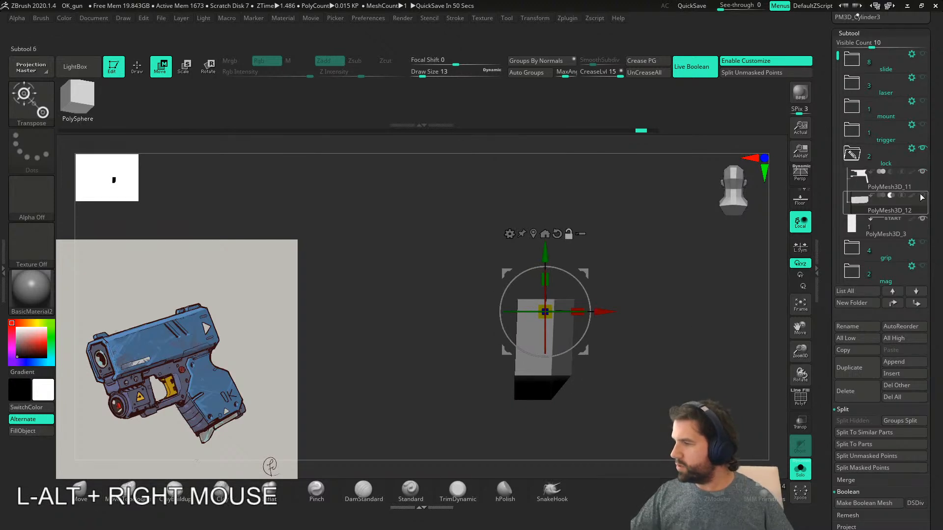
left_click(854, 182)
right_click_drag(575, 402, 575, 434, "shift")
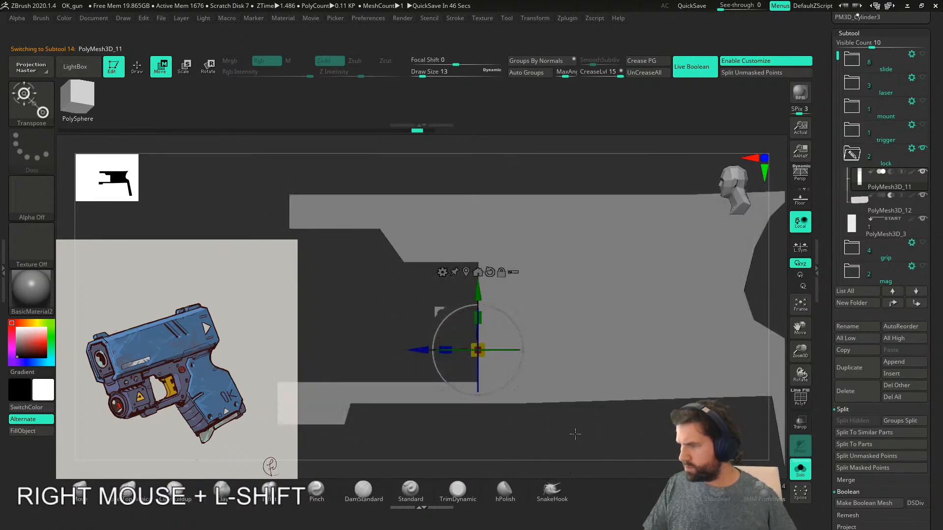
key("shift+f")
key("shift+f")
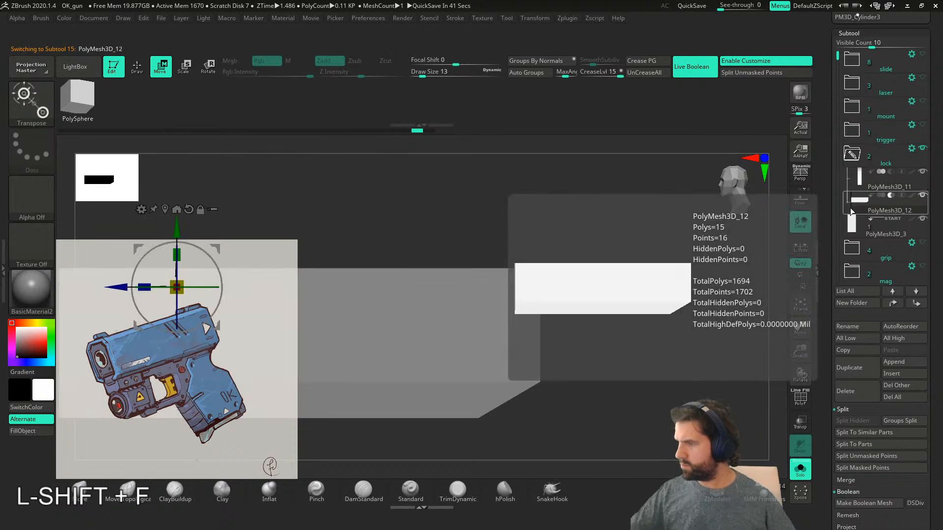
left_click(856, 180)
right_click_drag(601, 394, 614, 409)
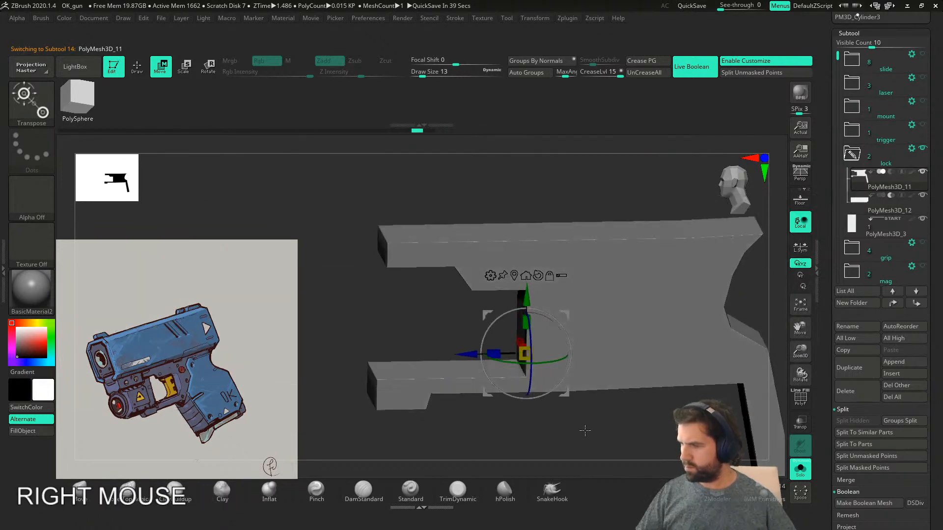
left_click_drag(479, 356, 492, 359)
key("ctrl+z")
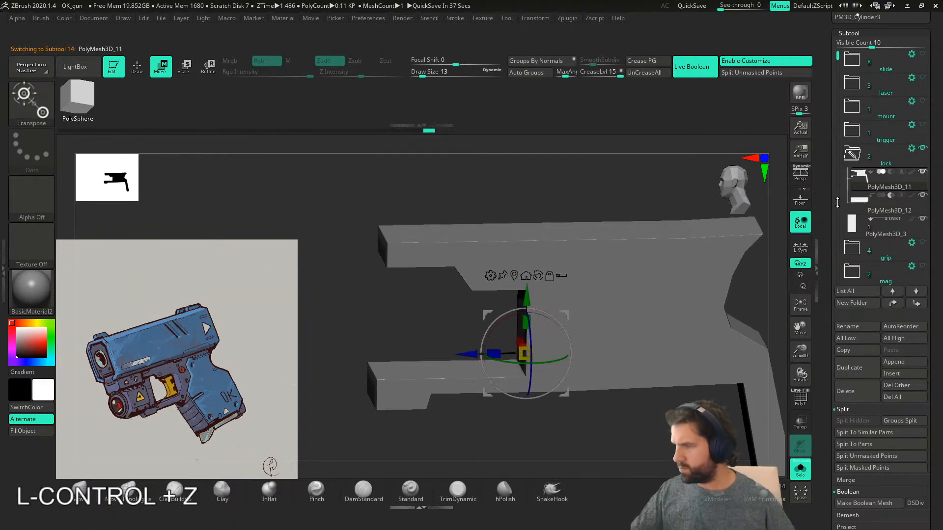
- Make the cutter active, show the lock parts together again and hide the separate block in the trigger opening
left_click(879, 212)
left_click(806, 476)
mouse_move(641, 432)
right_mouse_down()
mouse_move(596, 421)
mouse_move(648, 425)
right_mouse_up()
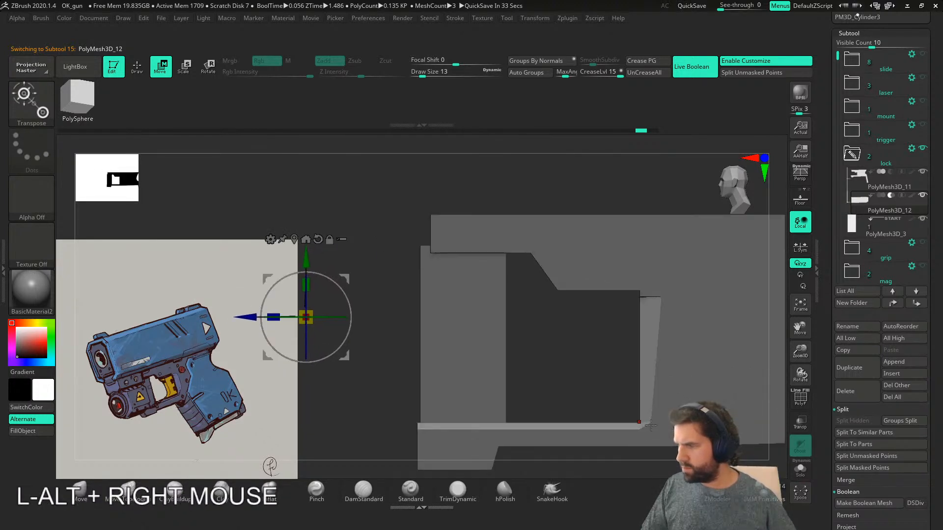
left_click(923, 218)
mouse_move(854, 250)
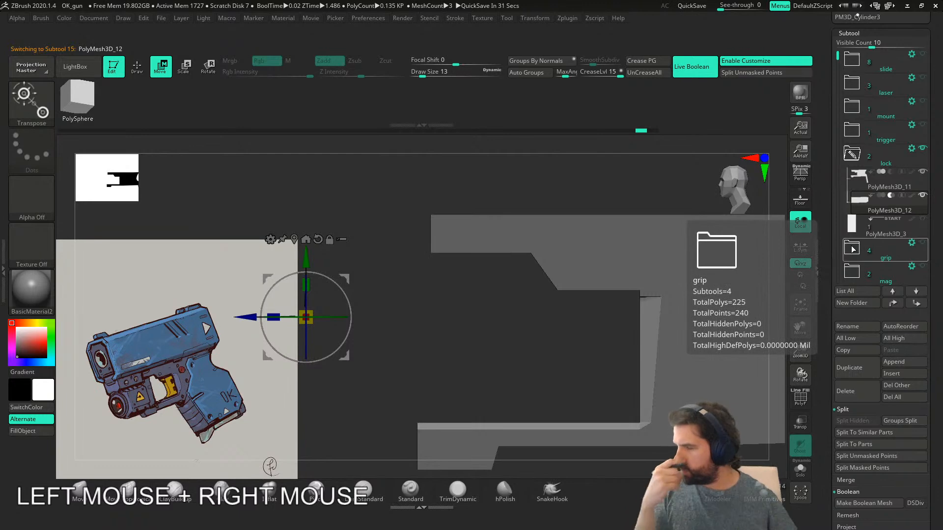
right_click_drag(592, 409, 508, 385, "alt")
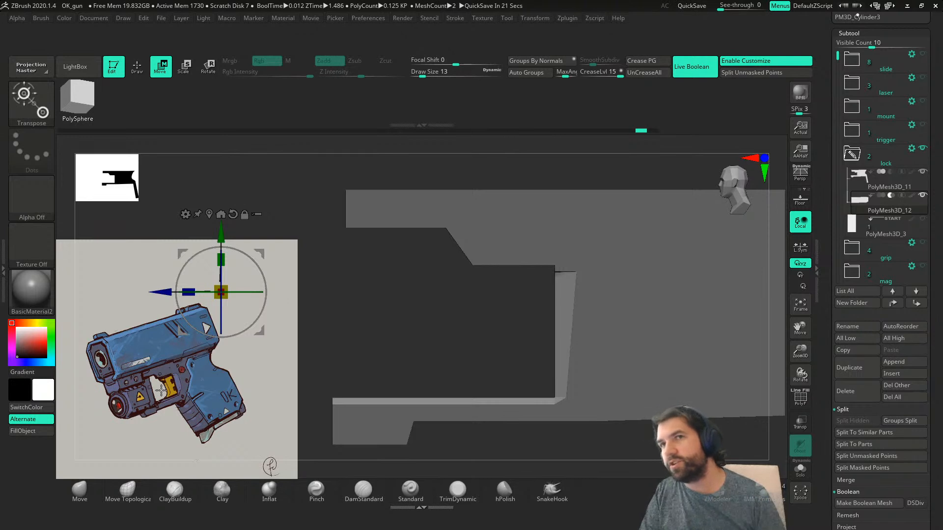
- Isolate the cutter, display its polygon edges and review earlier states of its bevelled corner in the undo history
left_click(801, 469)
right_click_drag(604, 383, 496, 405)
right_click_drag(496, 405, 743, 372, "alt")
right_click_drag(536, 386, 554, 367)
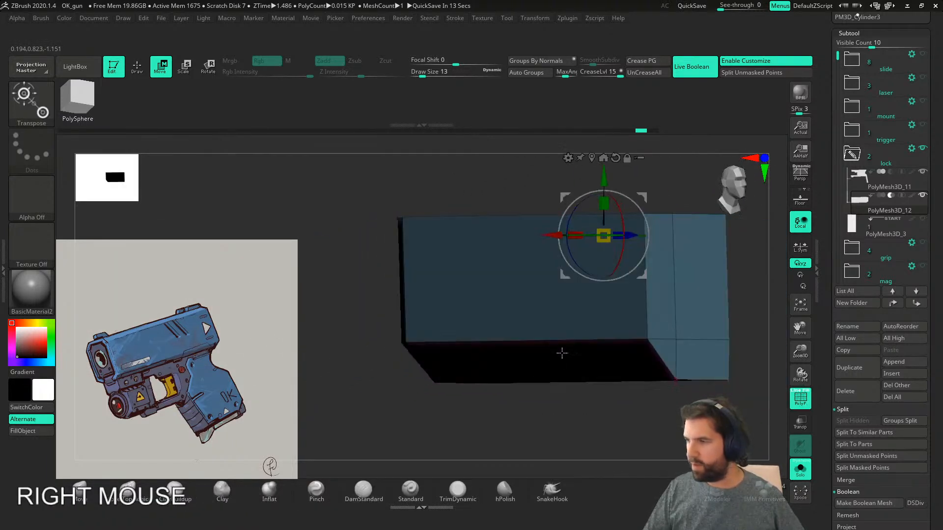
left_click_drag(640, 131, 508, 127)
right_click_drag(510, 348, 562, 355)
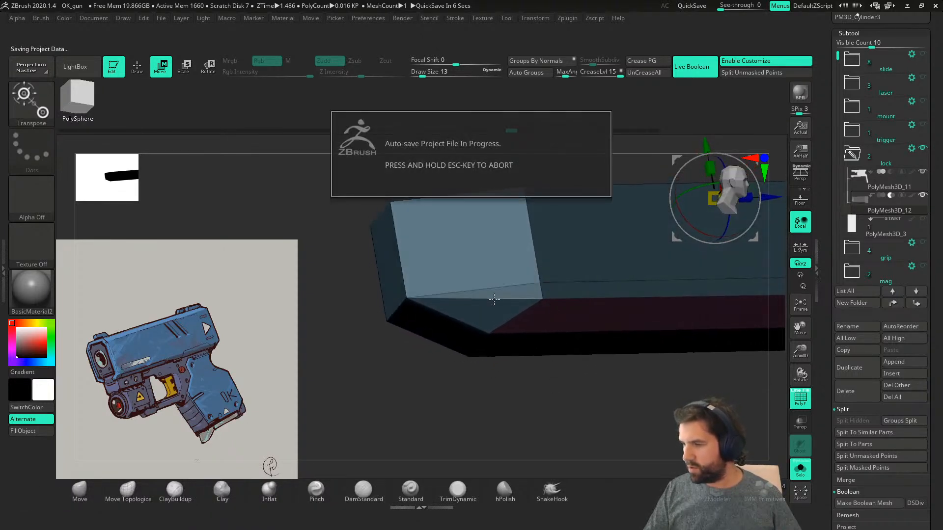
right_click_drag(496, 365, 475, 366)
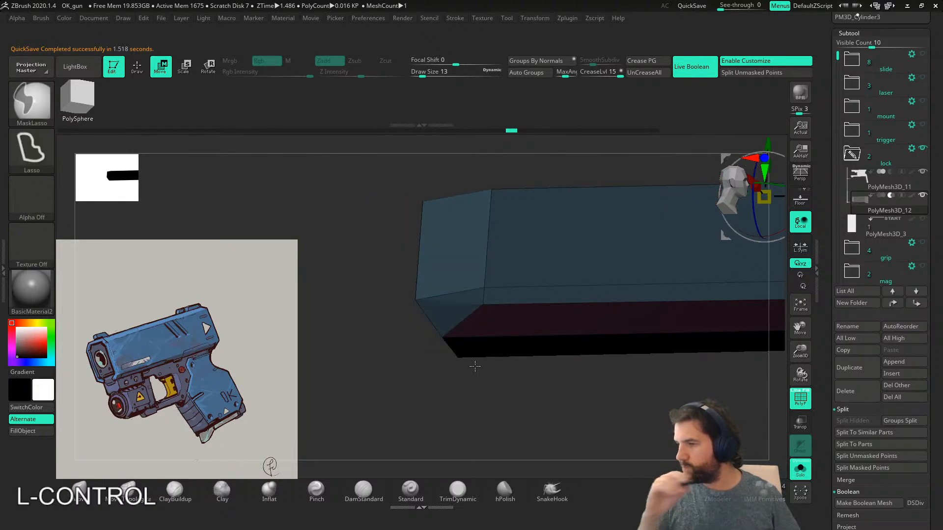
left_click_drag(513, 138, 679, 129)
right_click_drag(678, 129, 511, 349, "alt")
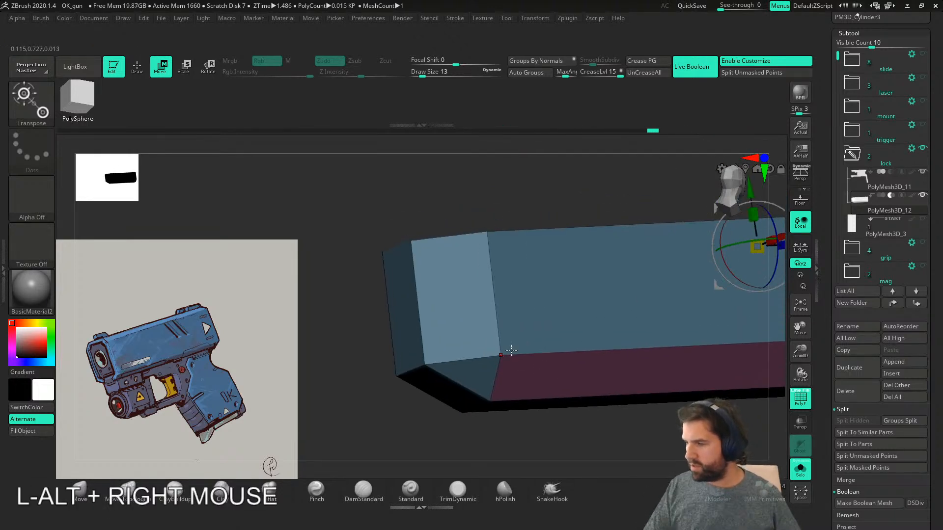
- Bevel the cutter's long lower edge with ZModeler and check the result against the frame
key("q")
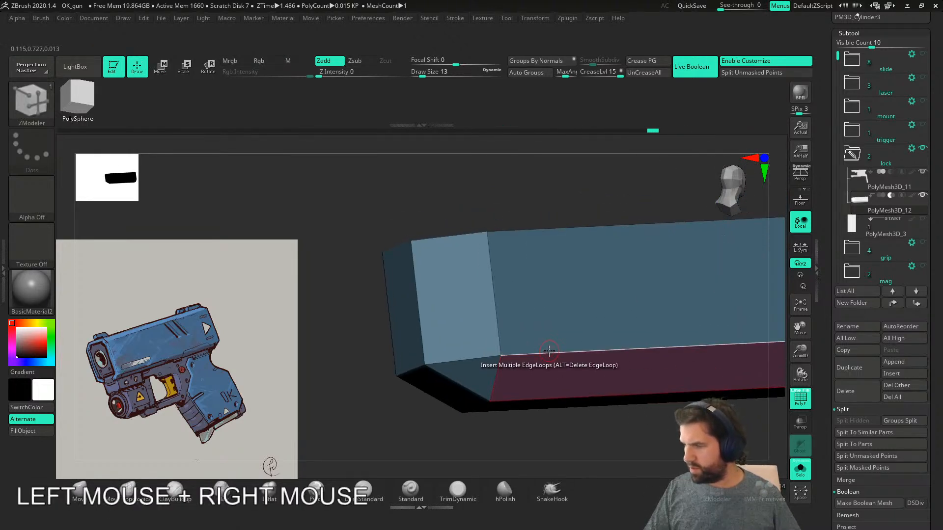
key("space")
left_click(447, 256)
left_click_drag(476, 353, 493, 355)
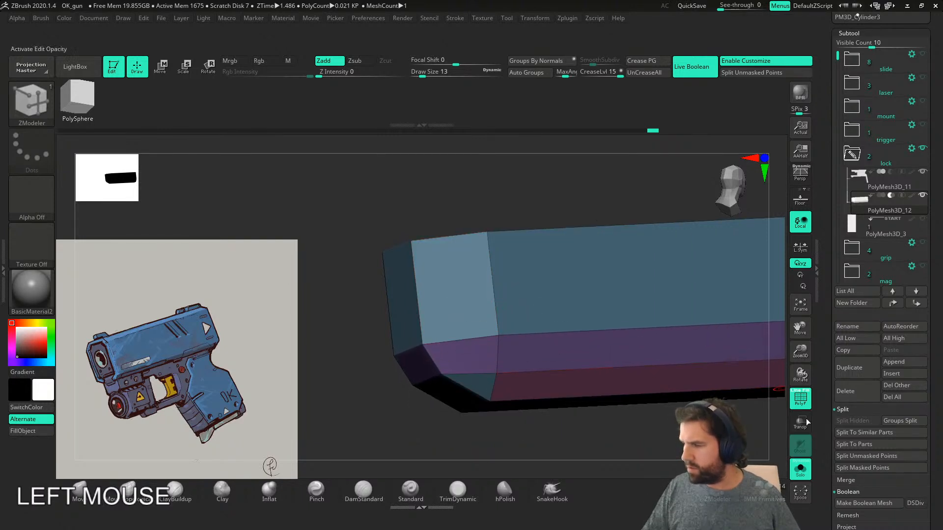
left_click(800, 470)
mouse_move(534, 426)
right_mouse_down()
mouse_move(627, 421)
mouse_move(636, 404)
mouse_move(546, 402)
right_mouse_up()
key("shift+f")
key("shift+f")
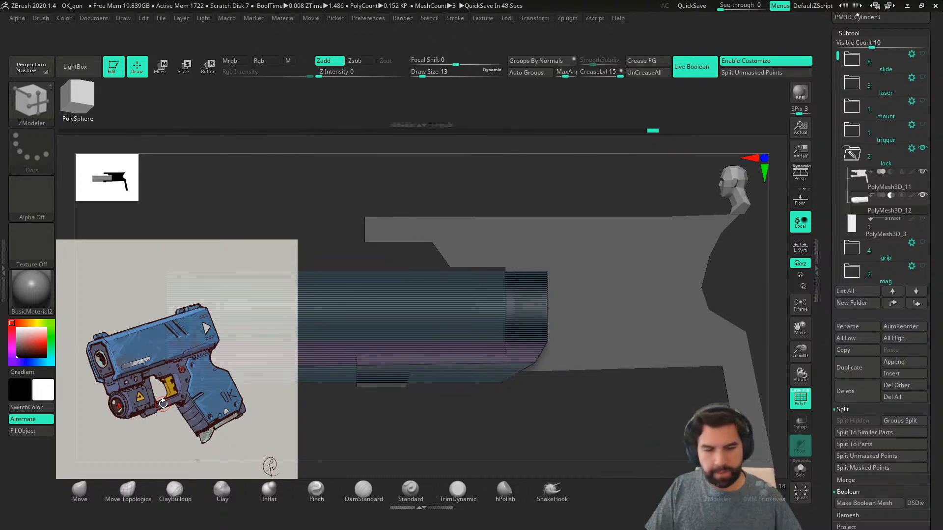
- Replace the cutter's mesh with a new PolyCube primitive
key("w")
right_click_drag(334, 266, 399, 269, "alt")
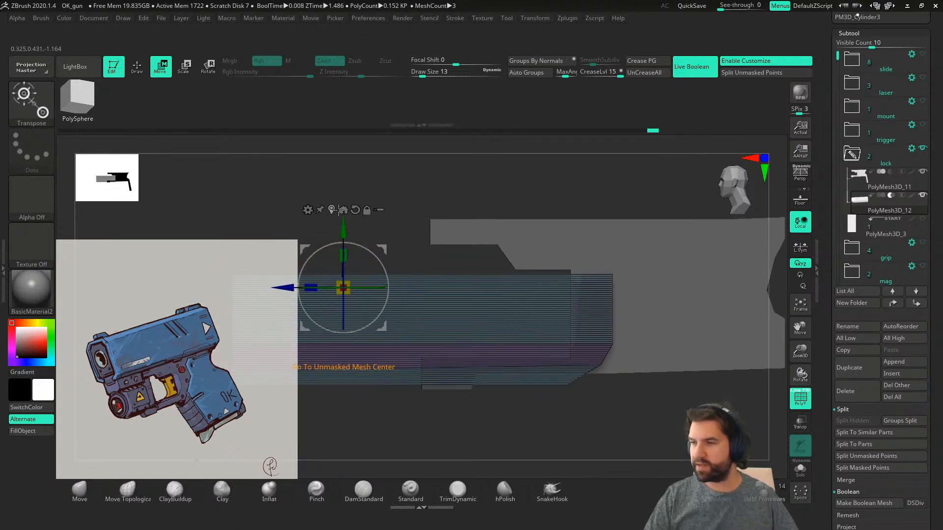
left_click(308, 210)
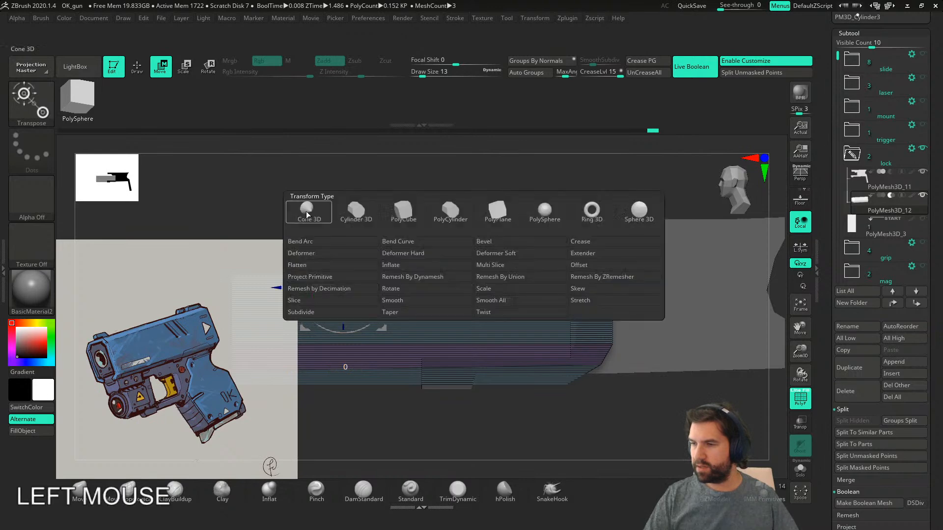
left_click(403, 211)
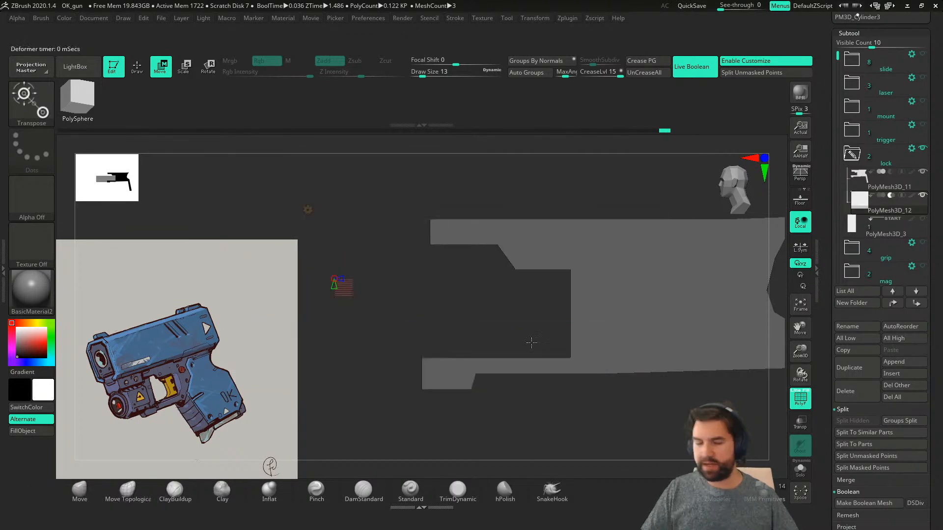
key("w")
- Move and scale the new cube cutter so it spans the frame's trigger opening
left_click_drag(343, 288, 483, 304)
left_click_drag(313, 293, 469, 300)
right_click_drag(540, 351, 461, 365)
left_click_drag(534, 310, 583, 311)
right_click_drag(584, 310, 423, 298)
left_click_drag(513, 271, 450, 355)
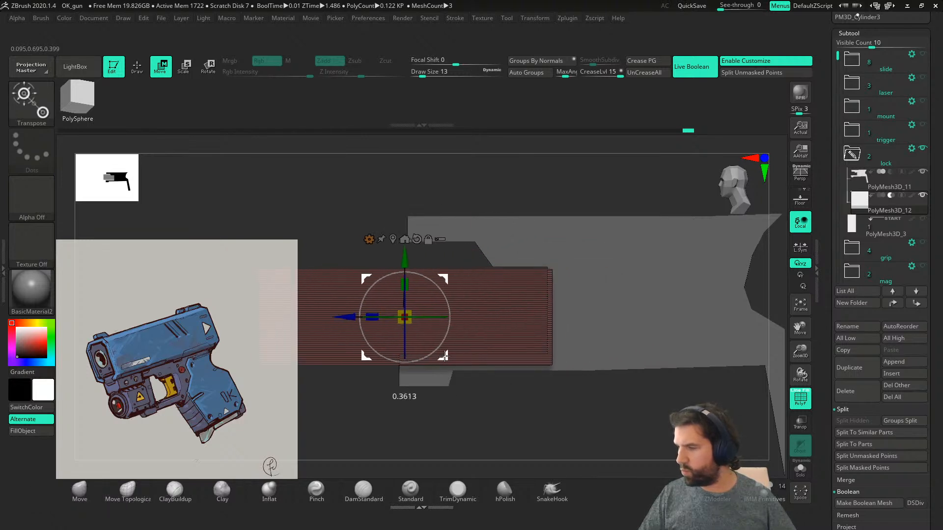
- Nudge the cube cutter vertically, scale it slightly and slide it rearward past the opening's rear edge
left_click_drag(408, 281, 416, 293)
key("shift+f")
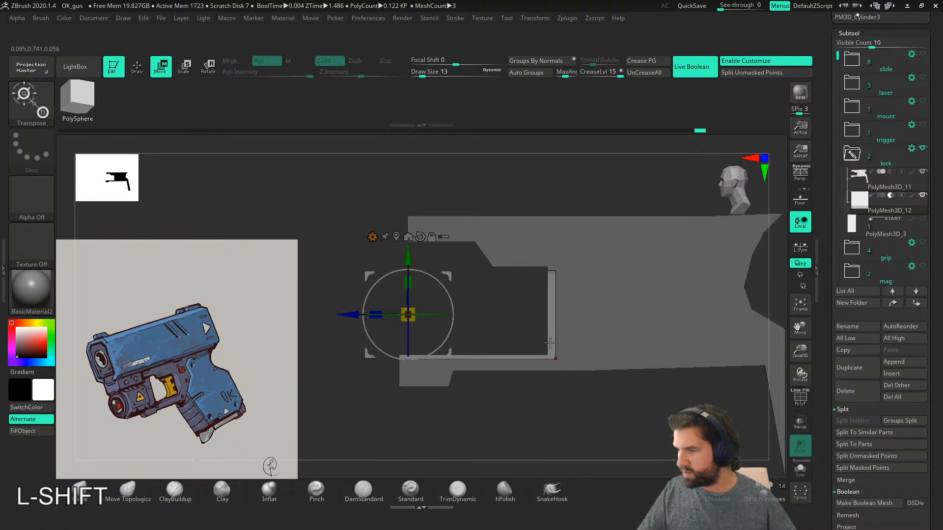
left_click_drag(447, 357, 449, 358)
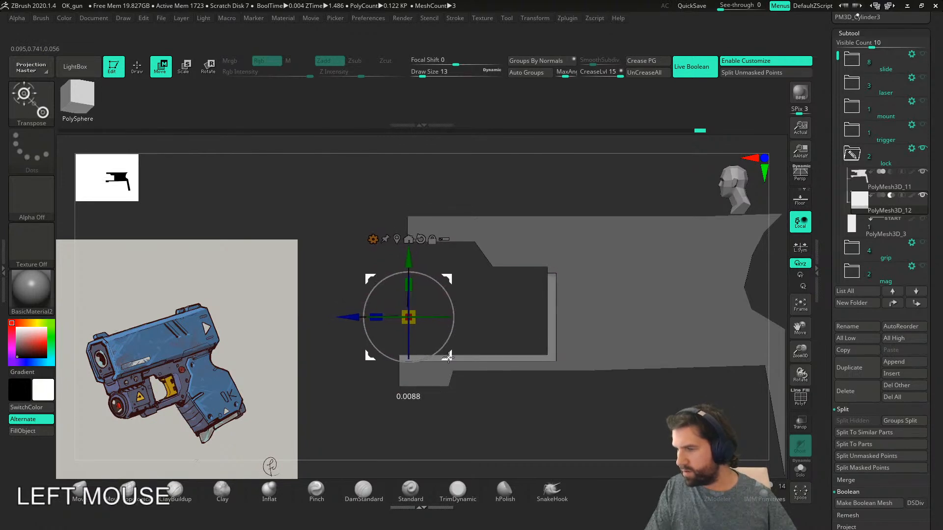
left_click_drag(348, 317, 371, 320)
- Adjust the cube cutter slightly sideways relative to the frame and check the recess from the side
right_click_drag(603, 401, 558, 361)
right_click_drag(558, 361, 584, 265, "alt")
left_click(519, 223)
left_click_drag(458, 283, 463, 283)
right_click_drag(385, 352, 463, 377)
right_click_drag(600, 350, 739, 356, "alt")
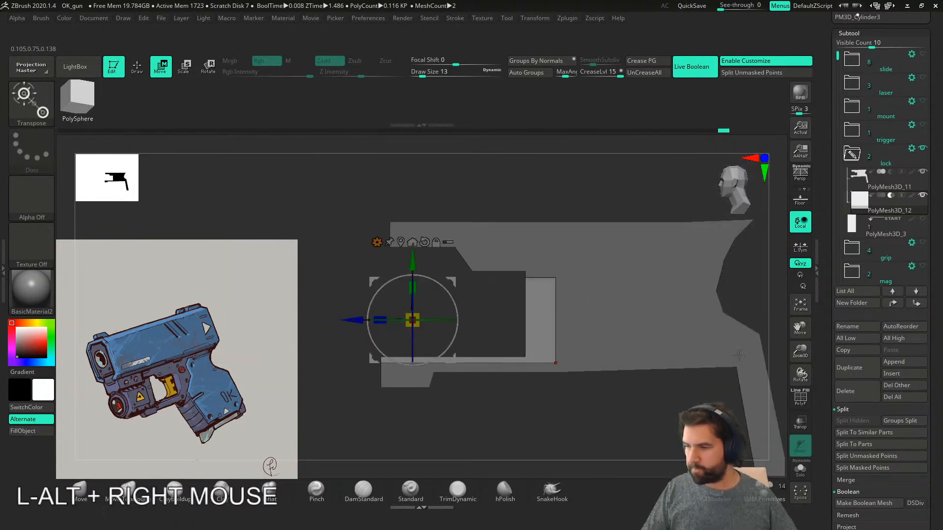
- Isolate the cutter and insert a single edge loop along its length, near the lower edge, with ZModeler
left_click(801, 471)
key("shift+f")
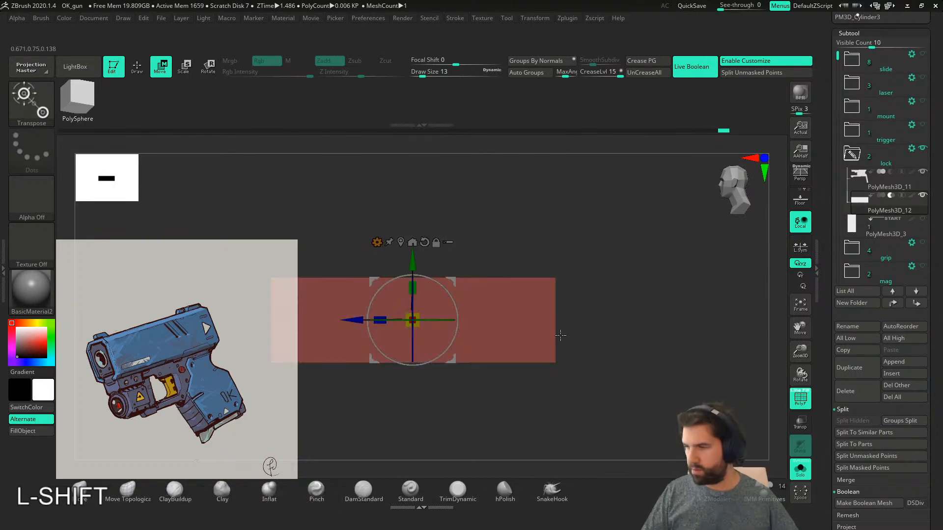
key("q")
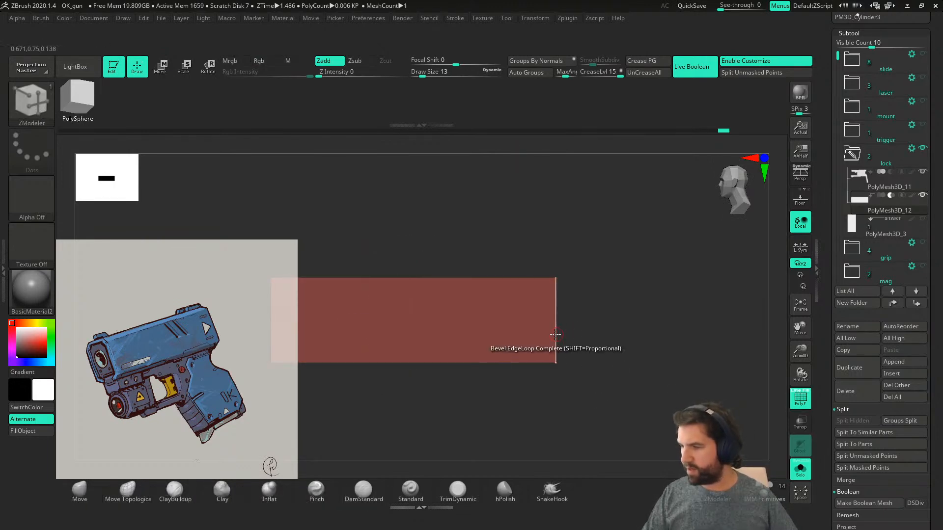
key("space")
left_click(521, 244)
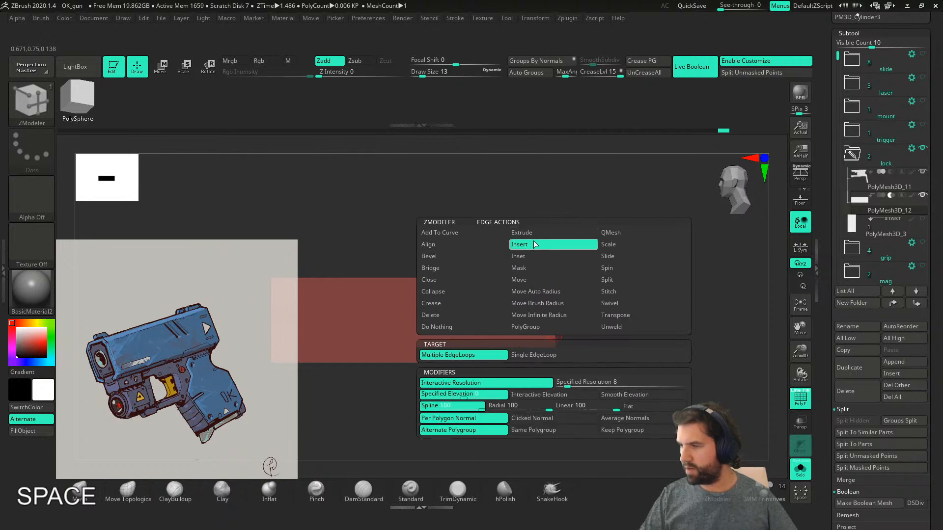
key("space")
left_click(580, 355)
left_click(557, 335)
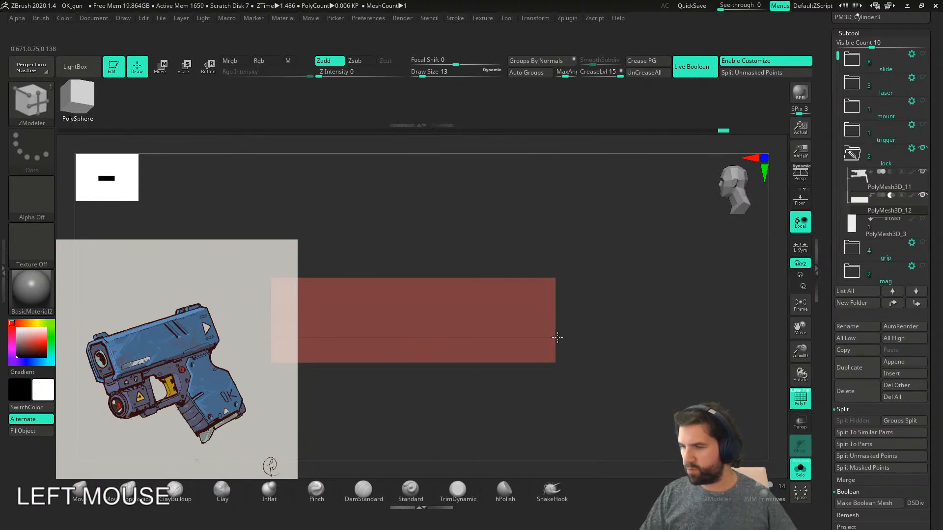
- Mask the cutter except for its lower rear corner, show the frame again and move that corner forward to form a slant
right_click_drag(596, 352, 627, 344, "alt")
mouse_move(550, 351)
left_mouse_down("ctrl")
mouse_move(520, 374)
mouse_move(597, 338)
left_mouse_up("ctrl")
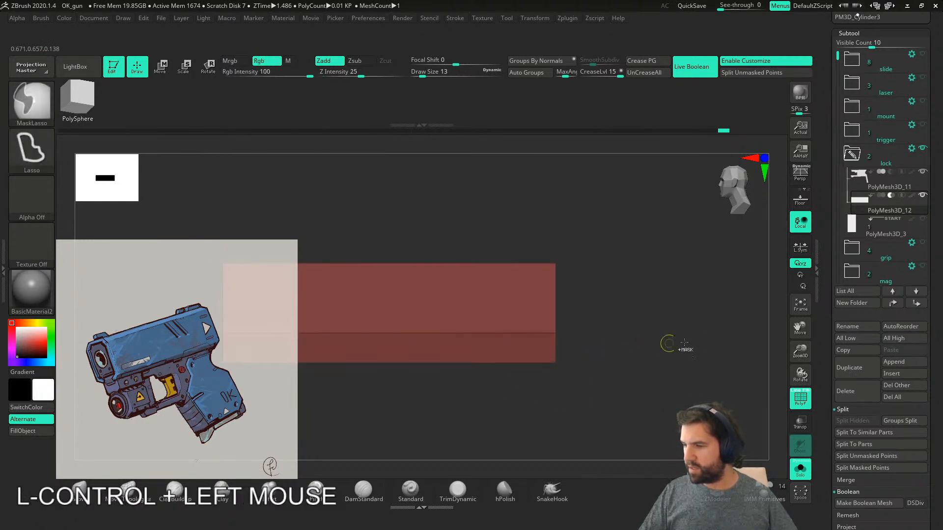
left_click(800, 470)
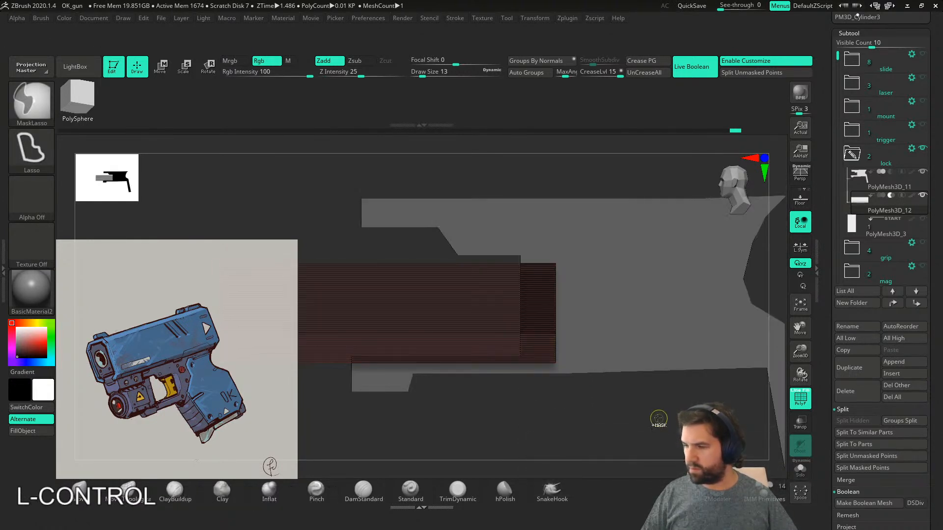
key("w")
left_click_drag(330, 313, 294, 315)
key("shift+f")
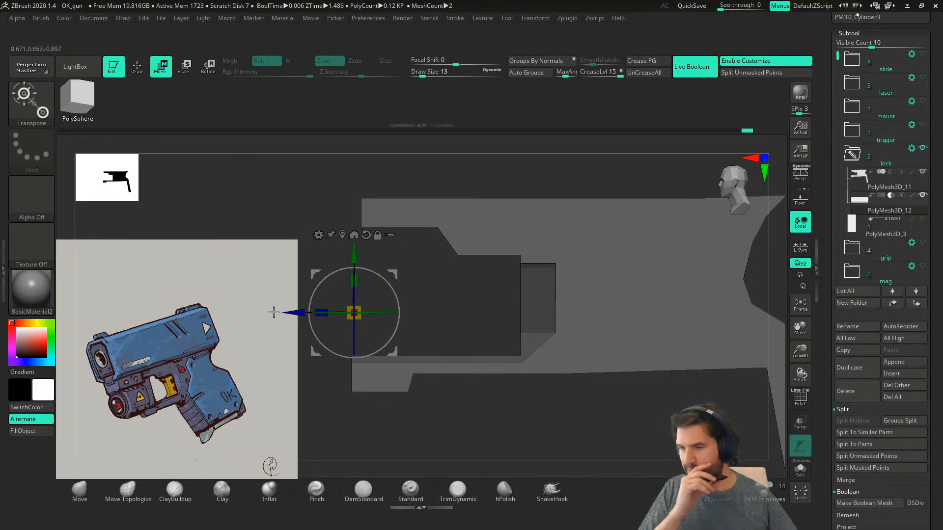
- Inspect the slanted recess from an angle and in side view, briefly clearing and restoring the cutter's mask
mouse_move(587, 395)
right_mouse_down()
mouse_move(607, 417)
mouse_move(604, 403)
right_mouse_up()
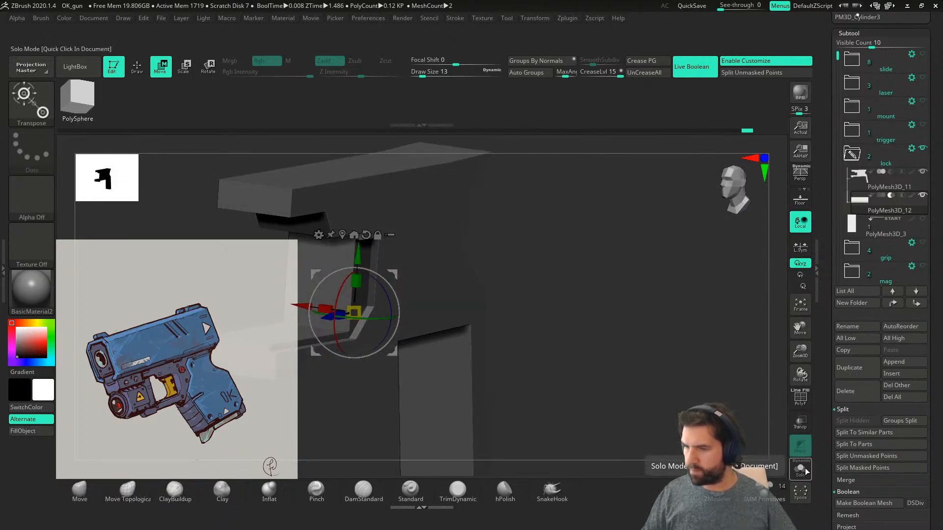
left_click(806, 471)
left_click(806, 471)
right_click_drag(599, 408, 587, 420)
left_click(565, 425, "ctrl")
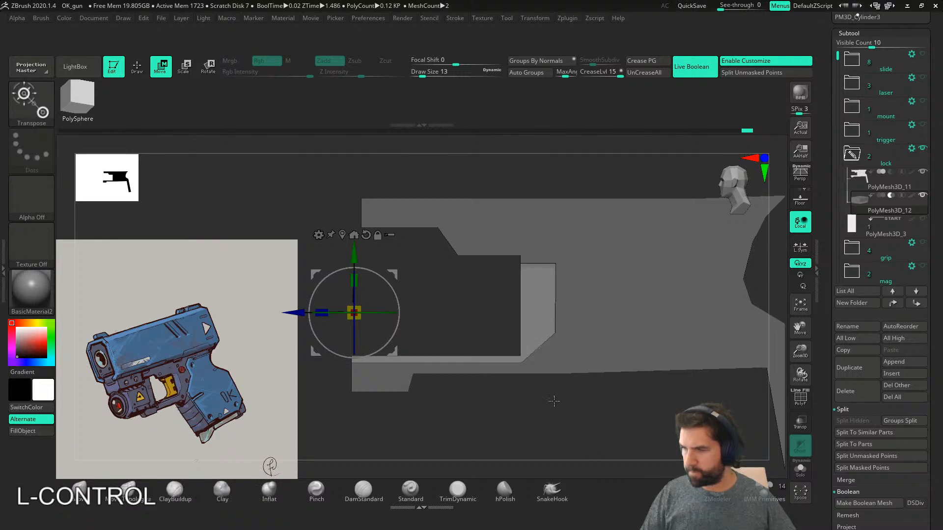
key("ctrl+z")
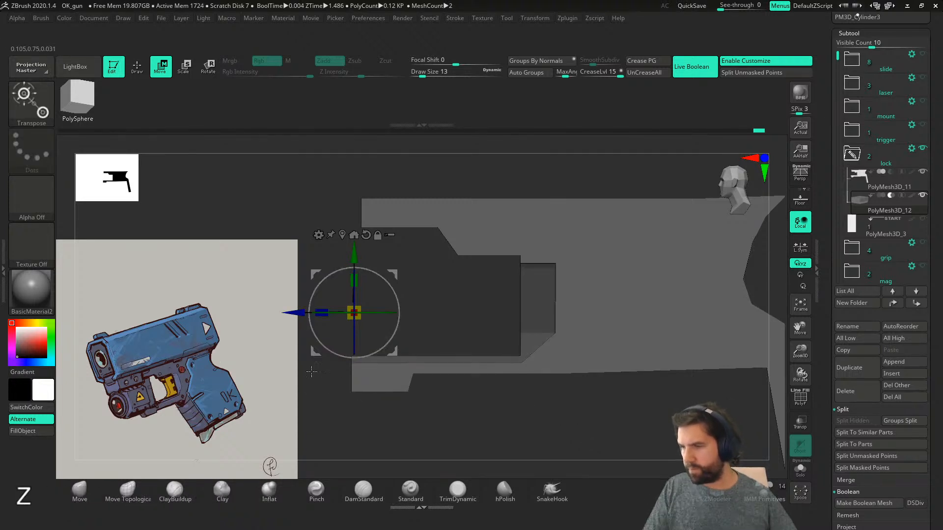
- Shift the cutter slightly forward along the frame to narrow the recess, briefly isolating the cutter to check its shape
left_click_drag(297, 313, 306, 313)
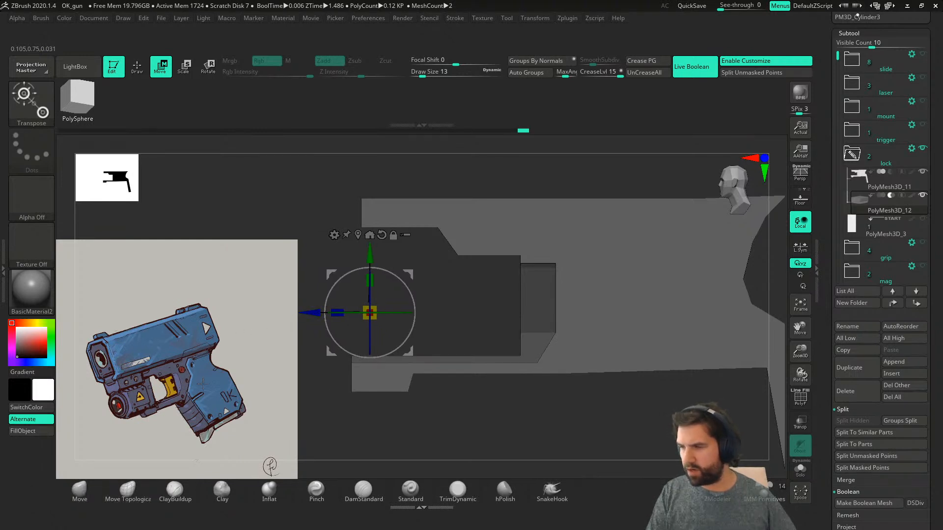
left_click_drag(312, 313, 301, 315, "ctrl")
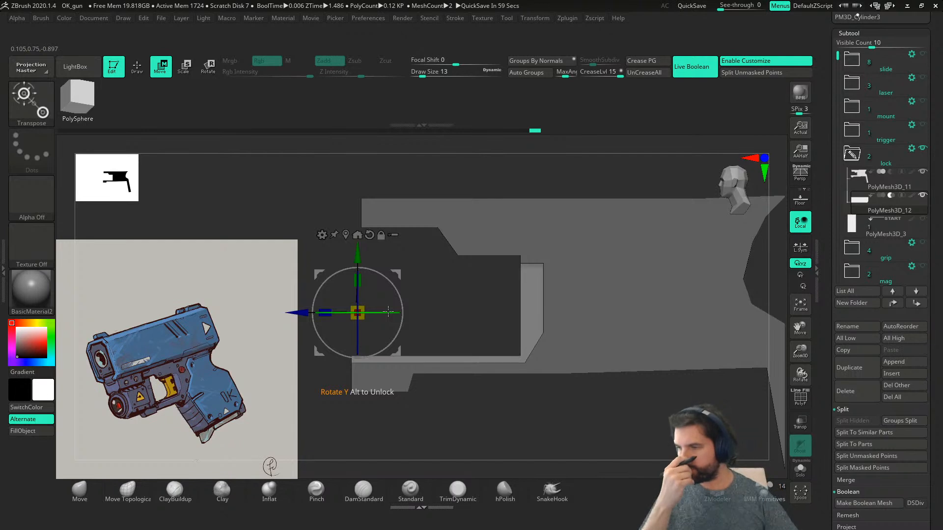
left_click(800, 469)
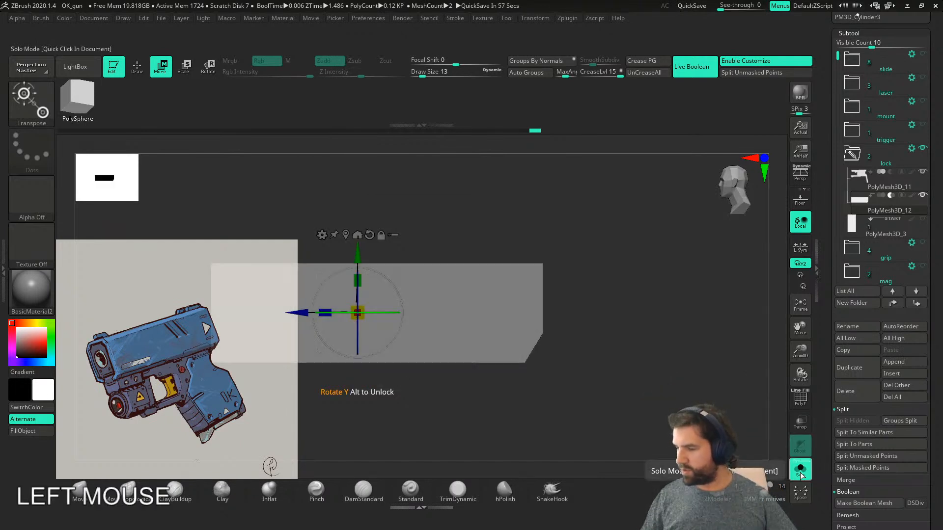
left_click(801, 472)
- Show the polyframe and insert a second lengthwise edge loop close to the cutter's lower edge with ZModeler
key("shift+f")
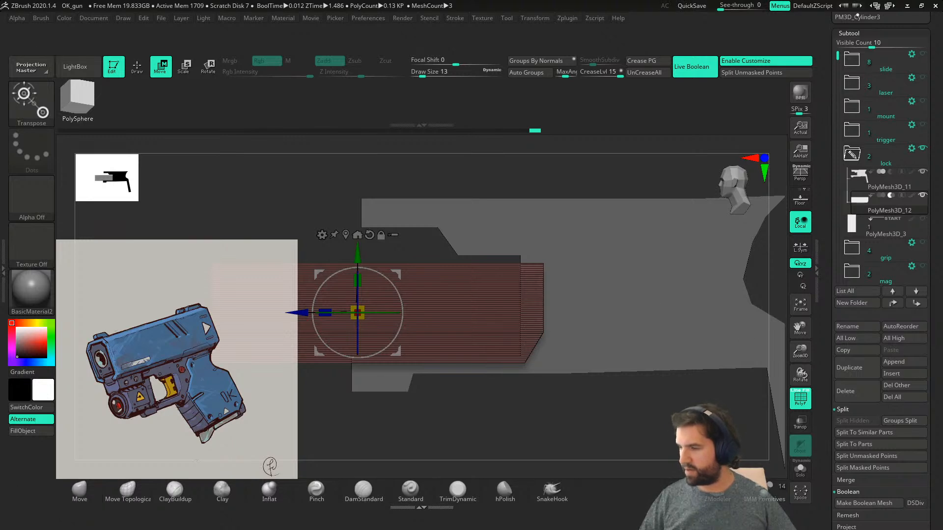
left_click(717, 493)
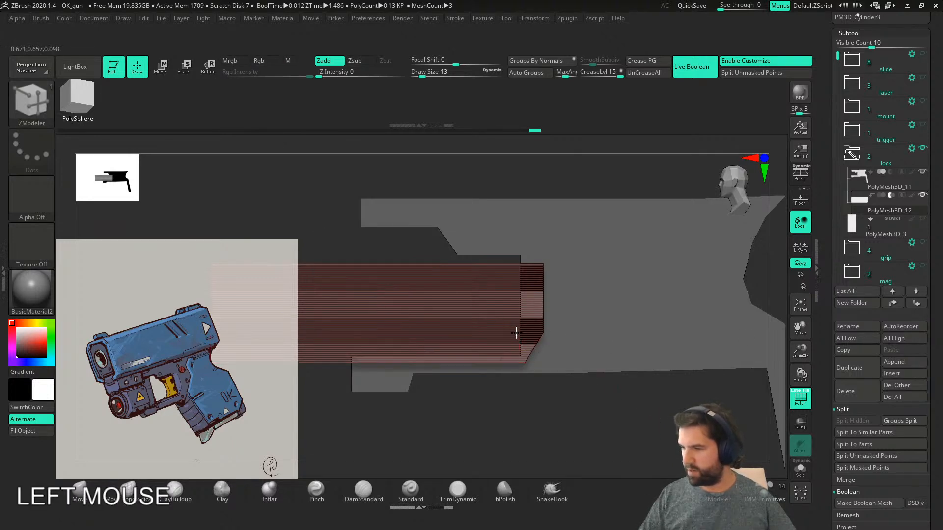
key("ctrl+z")
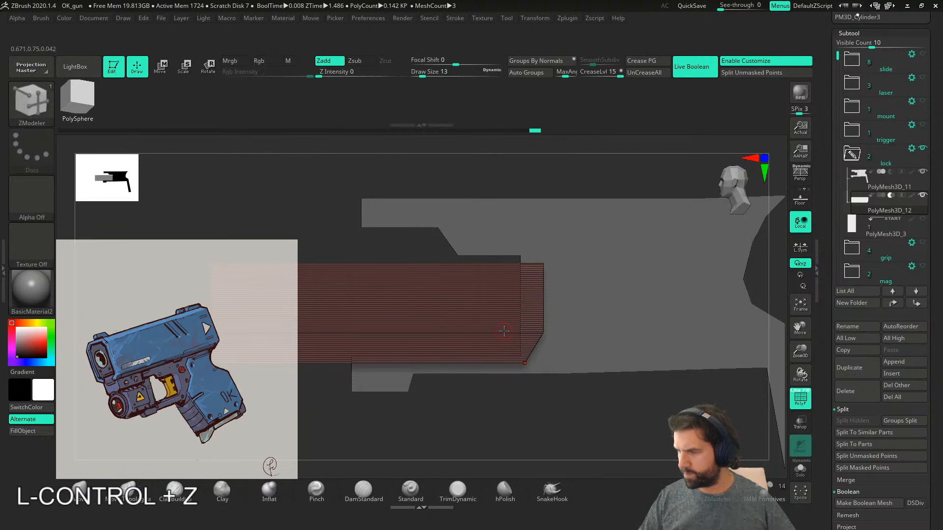
key("shift")
key("shift")
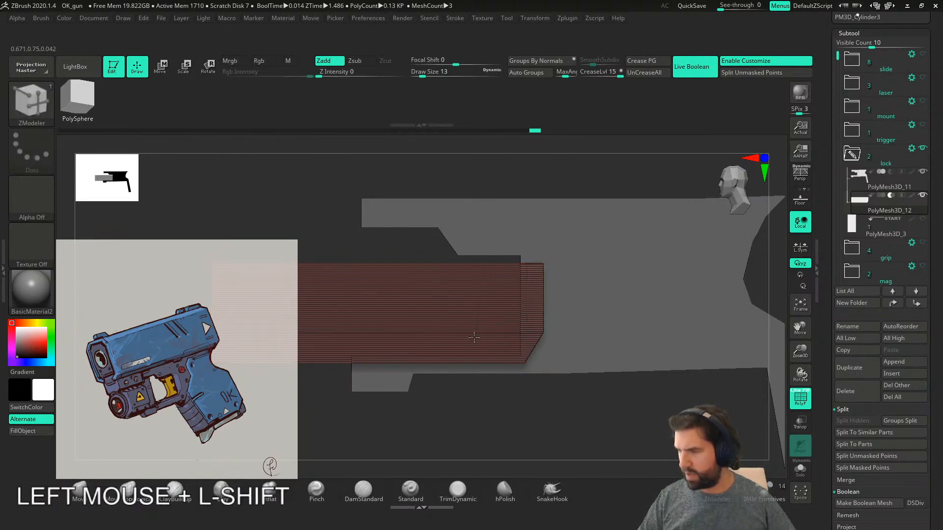
key("shift")
- Reposition the gizmo near the cutter's rear end and try shifting the masked cutter along its length
mouse_move(501, 393)
left_mouse_down("ctrl")
mouse_move(443, 296)
mouse_move(504, 388)
mouse_move(500, 414)
left_mouse_up("ctrl")
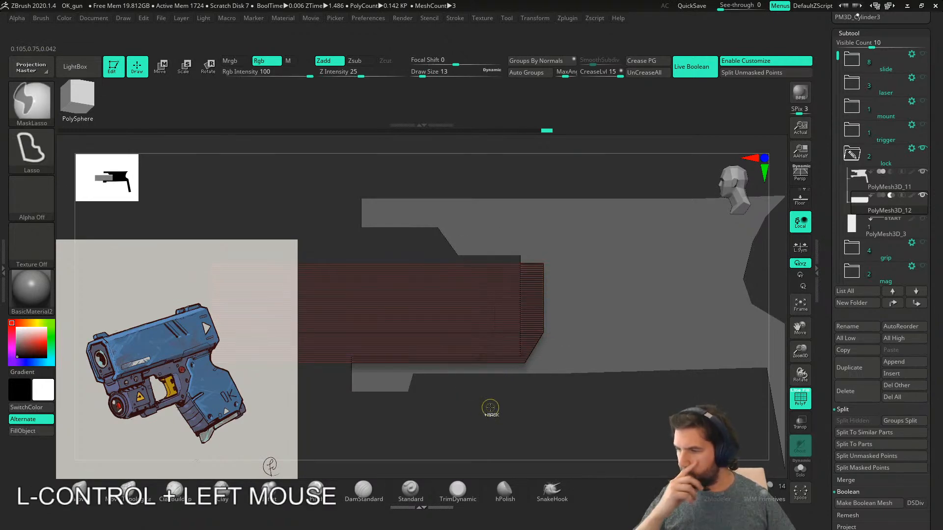
key("w")
left_click(298, 313)
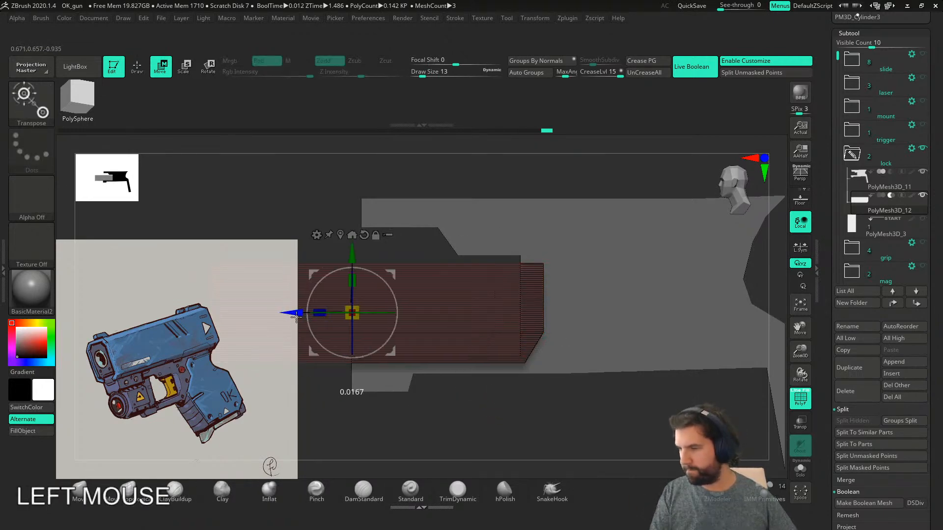
left_click_drag(298, 313, 576, 313, "alt")
left_click_drag(422, 313, 458, 315)
right_click_drag(576, 336, 541, 385, "alt")
left_click_drag(432, 361, 420, 363)
right_click_drag(548, 334, 535, 236, "alt")
right_click_drag(505, 333, 587, 338, "alt")
left_click(587, 337)
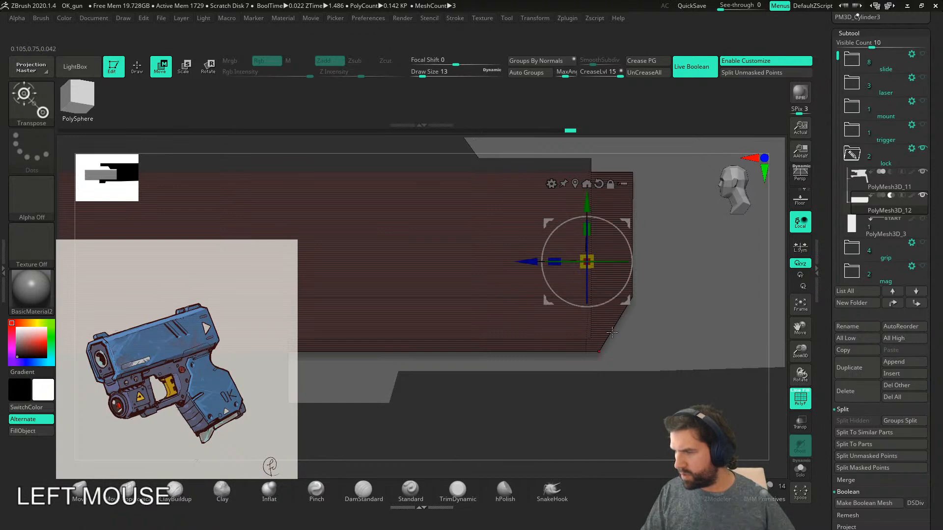
- Undo the trial ZModeler edits, clear the mask and insert an edge loop across the cutter near its rear end
key("q")
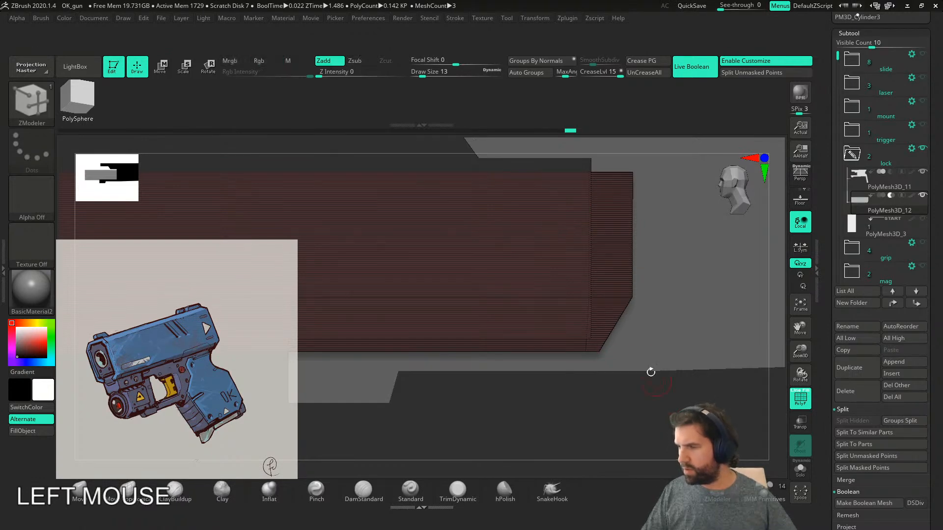
key("ctrl+z")
left_click(613, 329)
key("ctrl+z")
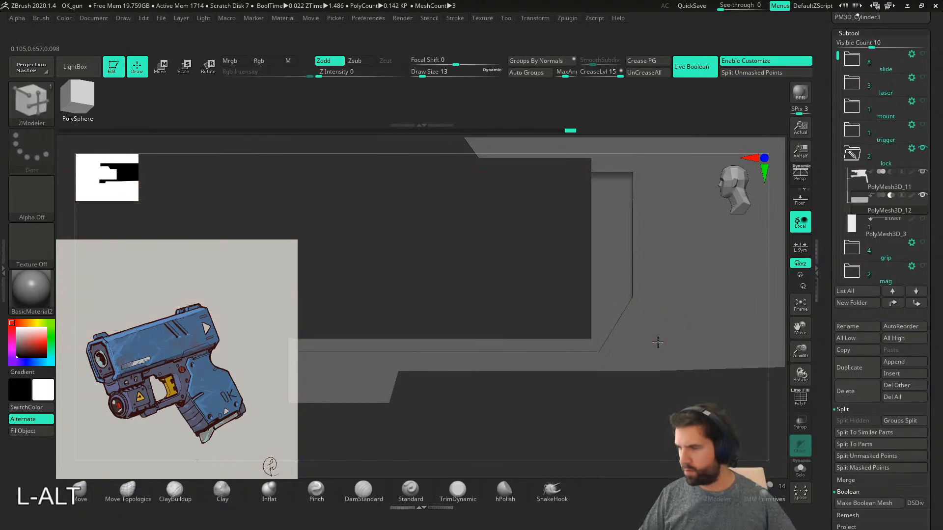
left_click(620, 404, "ctrl")
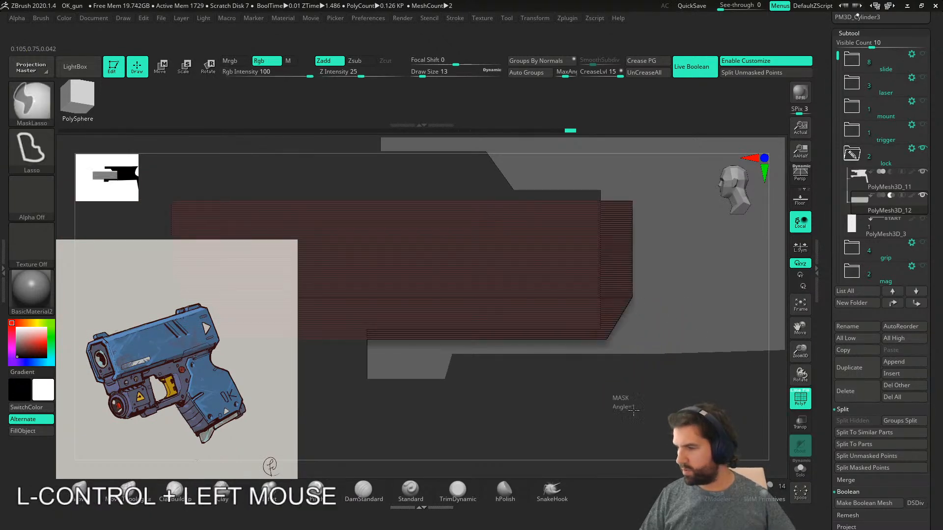
left_click(620, 404, "ctrl")
left_click(599, 323)
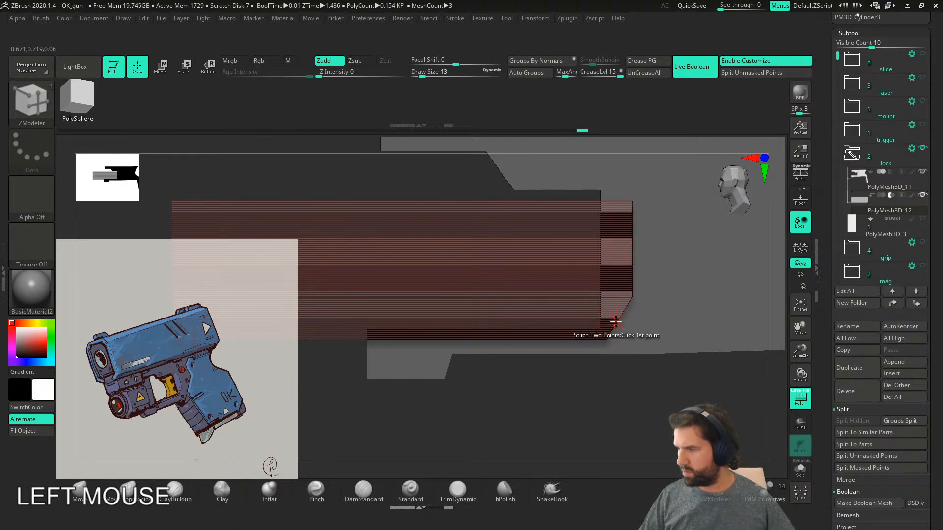
- Mask the cutter's inner side and move its outer side inward, close to the frame's face, to thin the cutter
left_click(801, 470)
mouse_move(638, 399)
right_mouse_down()
mouse_move(609, 396)
mouse_move(671, 387)
mouse_move(604, 394)
mouse_move(628, 407)
mouse_move(592, 410)
right_mouse_up()
mouse_move(487, 414)
left_mouse_down("ctrl")
mouse_move(461, 364)
mouse_move(484, 415)
left_mouse_up("ctrl")
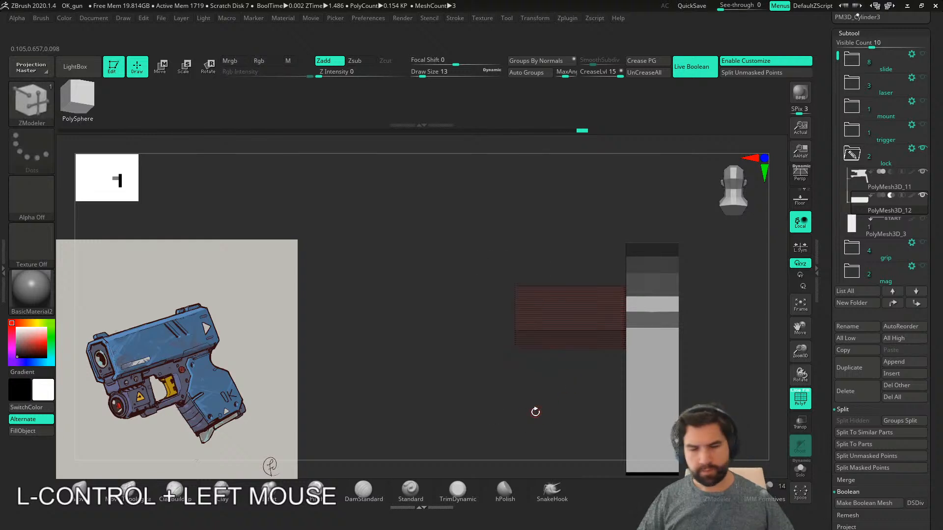
key("w")
left_click_drag(633, 318, 739, 319)
right_click_drag(722, 366, 665, 394, "alt")
right_click_drag(665, 394, 511, 434)
- Isolate the cutter and stitch the edge-loop points on its inner face at the slanted rear corner with ZModeler
left_click(800, 470)
right_click_drag(681, 432, 495, 363)
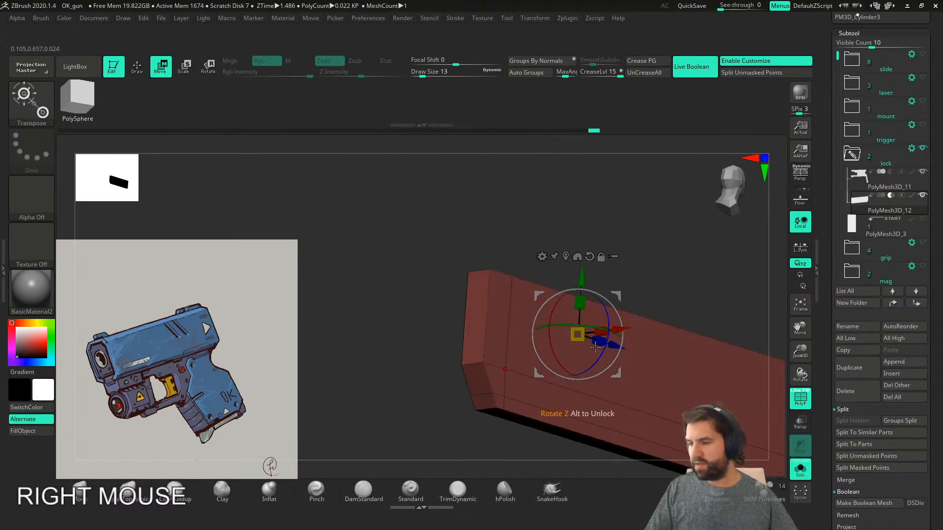
right_click_drag(596, 347, 632, 397)
left_click(719, 491)
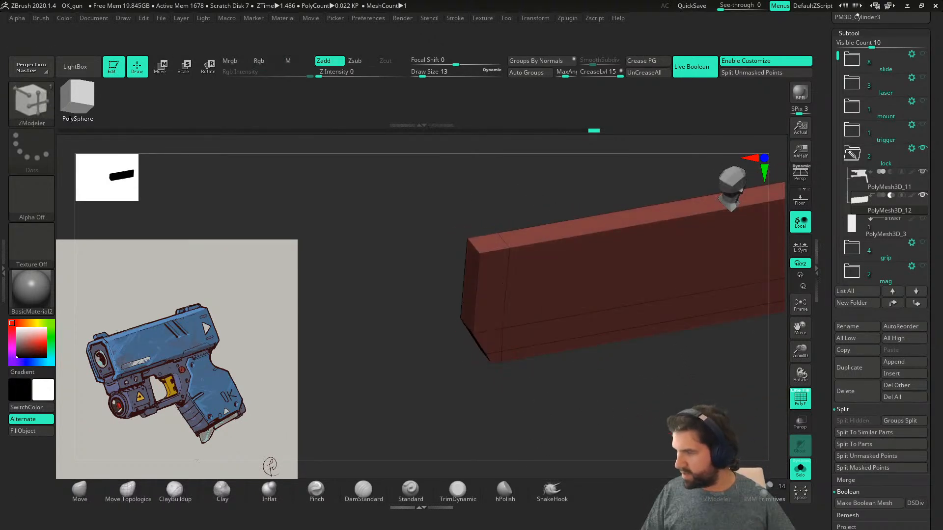
mouse_move(475, 252)
right_mouse_down()
mouse_move(495, 272)
mouse_move(445, 306)
mouse_move(482, 309)
mouse_move(426, 265)
right_mouse_up()
left_click(462, 289)
left_click(429, 265)
key("ctrl+z")
left_click(431, 264)
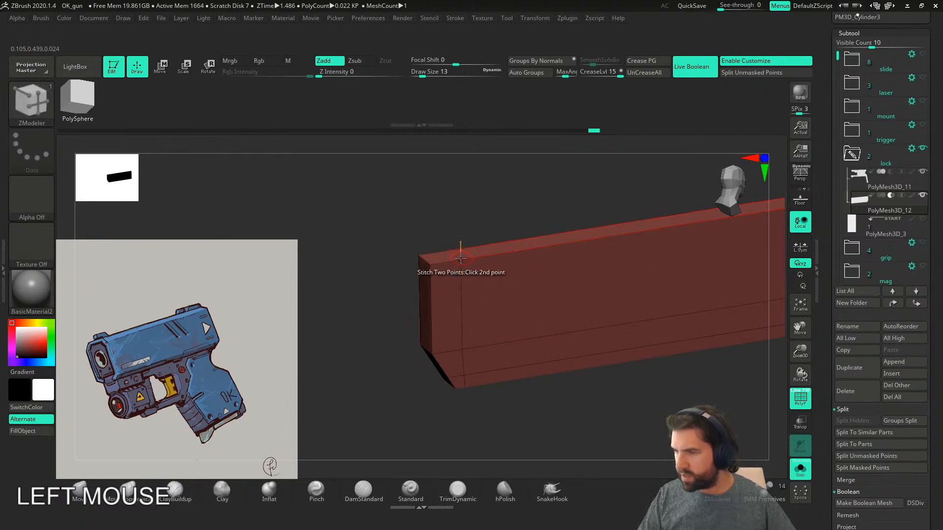
right_click_drag(462, 261, 470, 300)
left_click(449, 345)
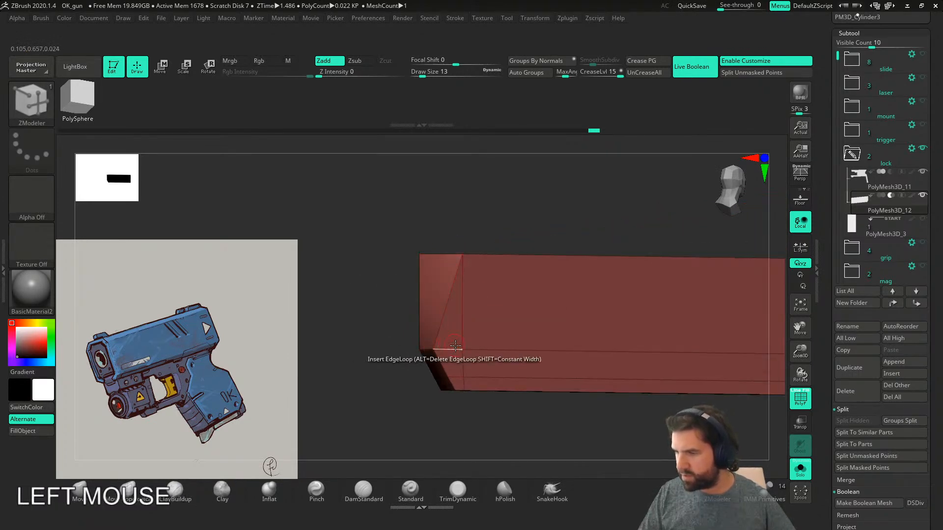
left_click(462, 350)
- Set the draw size to 1 and stitch the remaining edge-loop points along the cutter's lower edge
right_click_drag(477, 382, 490, 397, "alt")
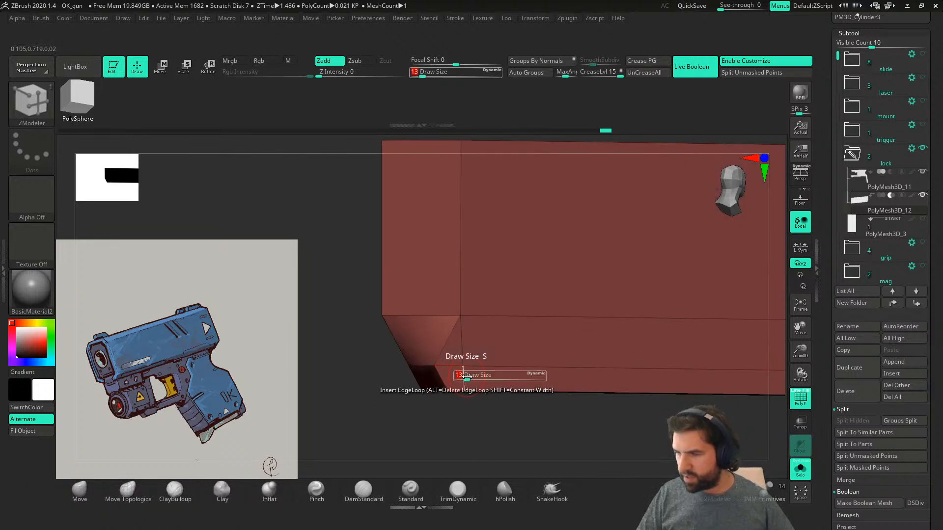
left_click_drag(467, 380, 457, 378)
left_click(465, 364)
right_click_drag(465, 365, 582, 361)
left_click(574, 379)
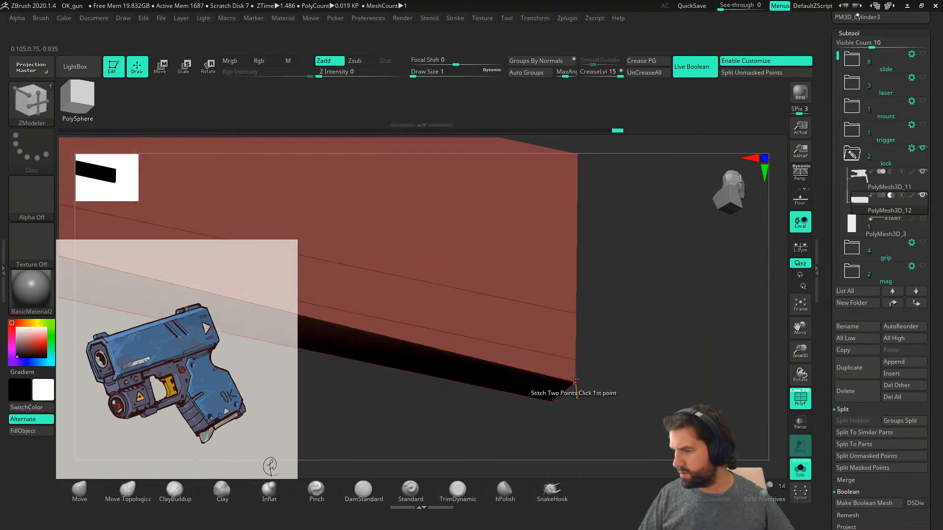
left_click(575, 361)
- Show the frame again without the polyframe and push the cutter about 0.02 deeper into the frame along X
right_click_drag(657, 337, 497, 392, "alt")
left_click(800, 470)
mouse_move(722, 418)
right_mouse_down()
mouse_move(609, 407)
mouse_move(469, 412)
mouse_move(581, 391)
right_mouse_up()
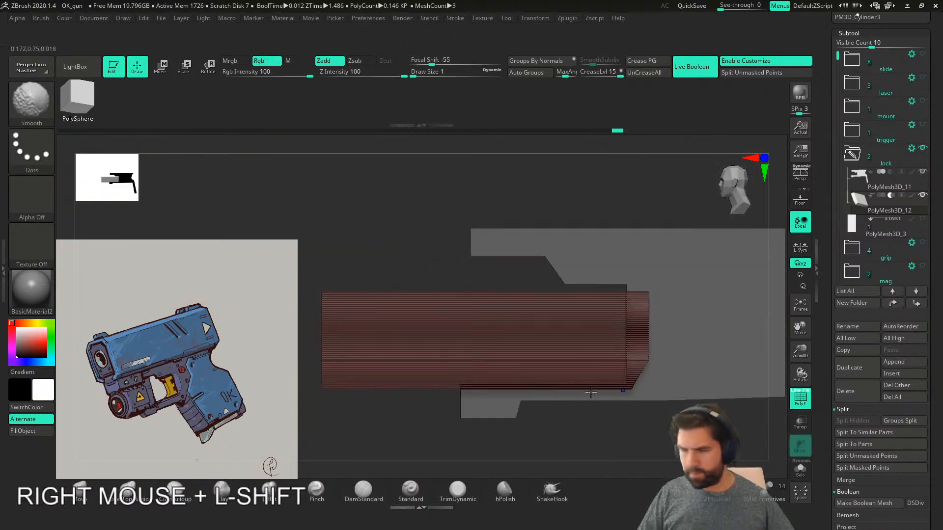
key("shift+f")
right_click_drag(640, 419, 431, 429, "alt")
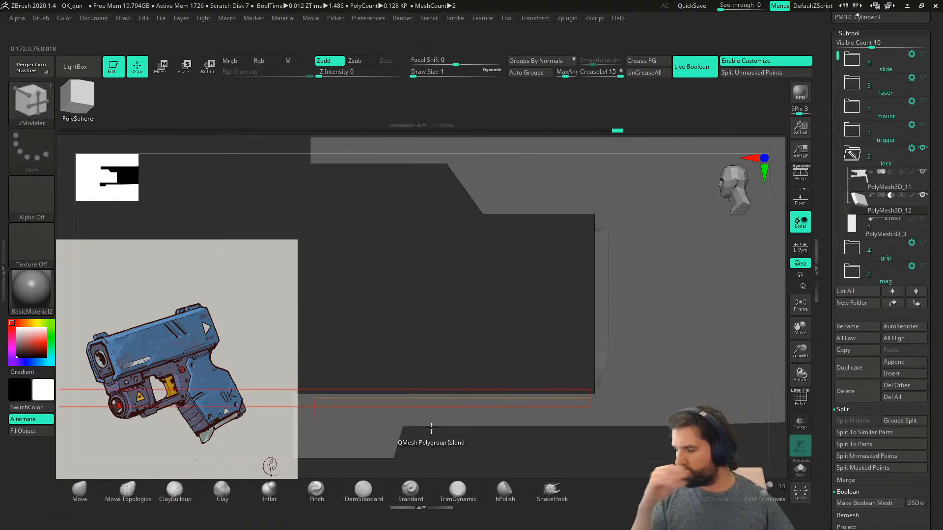
right_click_drag(576, 399, 618, 386)
key("w")
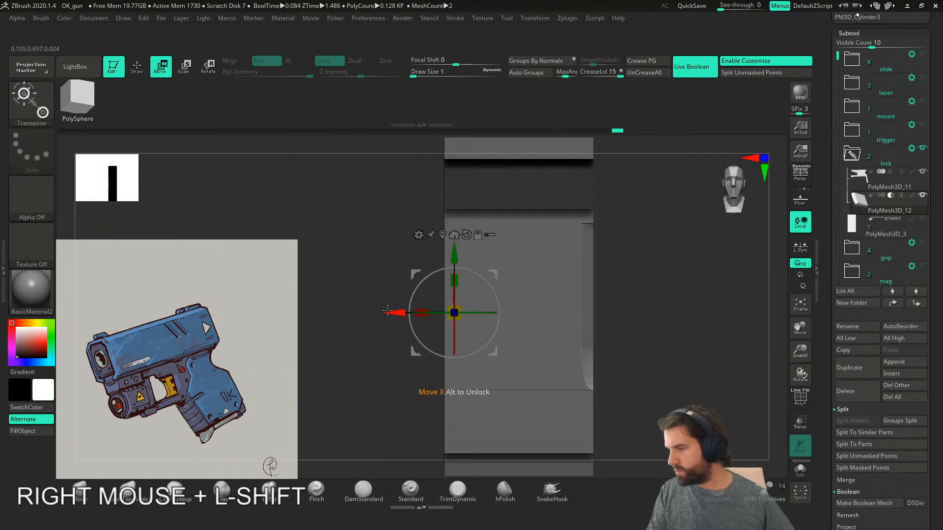
left_click_drag(388, 313, 384, 311)
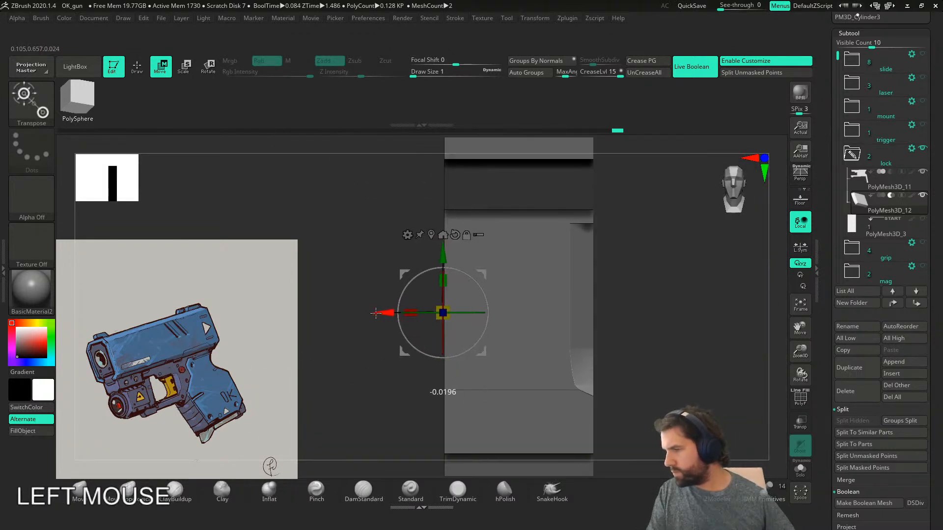
- Examine the recess and the isolated cutter from the front and from oblique angles
right_click_drag(665, 373, 635, 409)
left_click(800, 469)
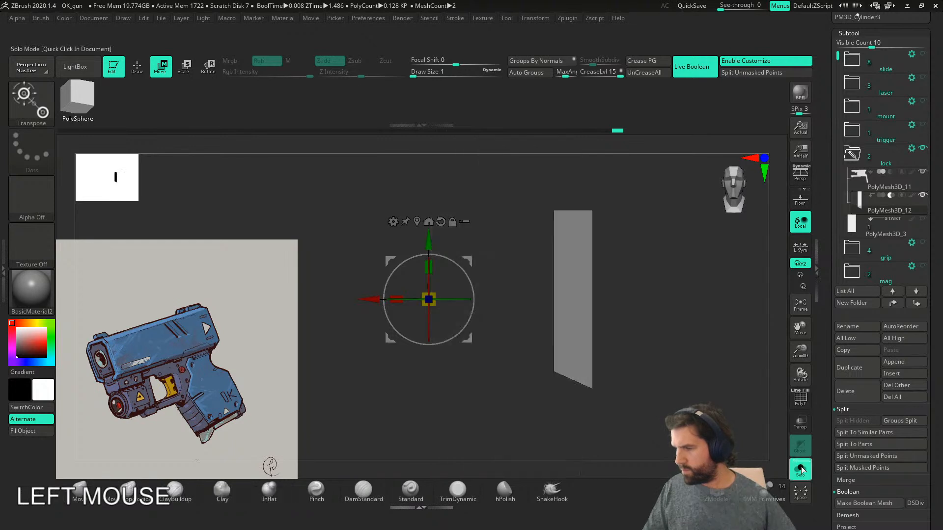
right_click_drag(727, 402, 733, 374)
left_click(802, 468, "shift")
left_click(801, 468)
right_click_drag(580, 399, 518, 401)
left_click(801, 467)
right_click_drag(450, 410, 543, 383, "alt")
- Try to move the isolated cutter's rear end along its length with different parts masked
left_click_drag(324, 359, 322, 361)
key("ctrl+z")
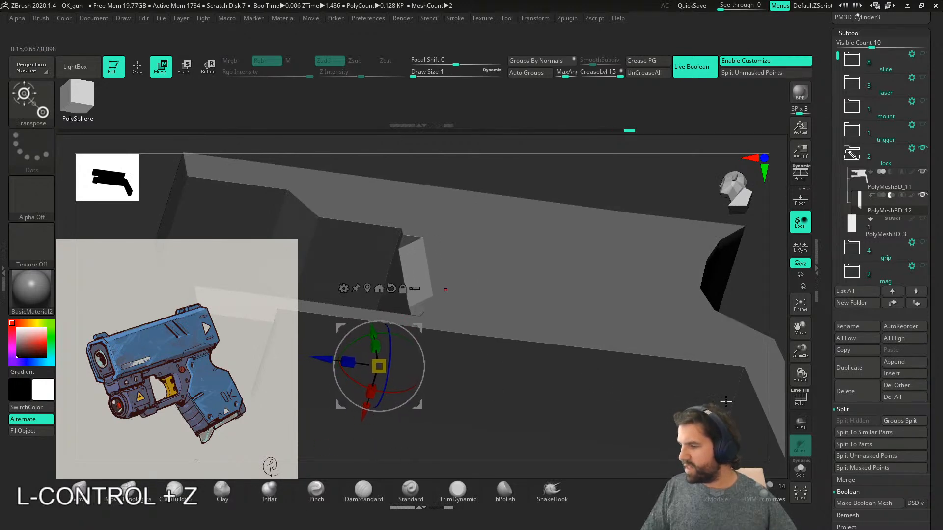
left_click(808, 475)
mouse_move(480, 323)
right_mouse_down()
mouse_move(418, 385)
mouse_move(372, 365)
mouse_move(363, 327)
mouse_move(371, 310)
mouse_move(514, 305)
mouse_move(494, 286)
mouse_move(496, 272)
right_mouse_up()
left_click_drag(417, 423, 444, 252, "ctrl")
left_click(445, 252, "ctrl")
left_click_drag(527, 350, 488, 357)
key("ctrl+z")
key("ctrl+z")
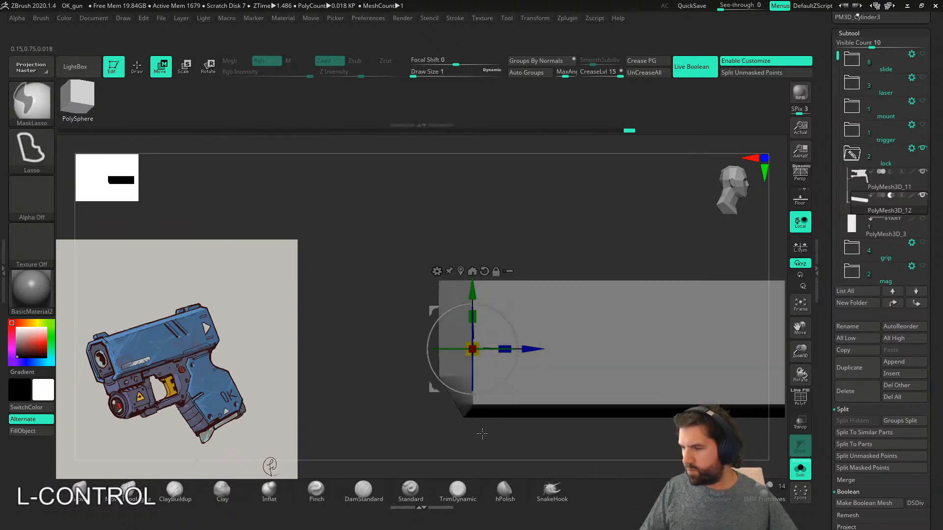
mouse_move(463, 446)
left_mouse_down("ctrl")
mouse_move(421, 235)
mouse_move(375, 248)
left_mouse_up("ctrl")
left_click_drag(529, 349, 495, 350)
key("ctrl+z")
left_click(514, 433, "ctrl")
right_click_drag(530, 347, 557, 423)
left_click_drag(558, 423, 572, 437, "ctrl")
- Mask all but the cutter's rear part, move that part slightly along its length, and clear the mask with the frame shown
right_click_drag(570, 427, 546, 319)
right_click_drag(529, 369, 499, 160, "alt")
left_click_drag(440, 372, 441, 356, "ctrl")
mouse_move(427, 299)
left_mouse_down("ctrl")
mouse_move(349, 156)
mouse_move(366, 393)
left_mouse_up("ctrl")
left_click(436, 396, "ctrl")
left_click_drag(472, 270, 461, 270)
left_click(801, 470)
right_click_drag(506, 426, 498, 385)
left_click_drag(453, 417, 463, 428, "ctrl")
- Try to move the lower part of the cutter's rear end with the rest masked, undo it and clear the mask
left_click_drag(463, 378, 444, 399, "ctrl")
left_click(454, 427, "ctrl")
left_click_drag(400, 286, 372, 320)
key("ctrl+z")
left_click_drag(472, 395, 495, 412, "ctrl")
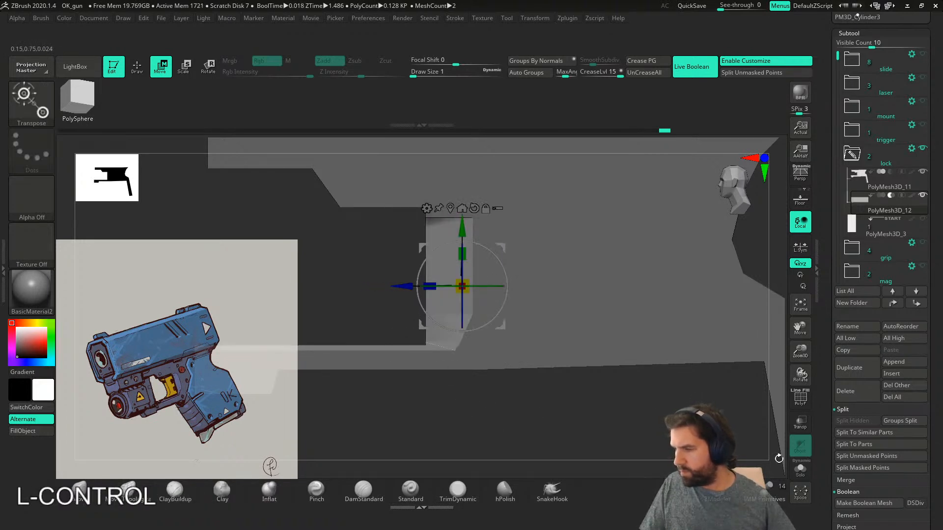
- Mask the cutter except for its lower rear corner and move that corner about 0.068 forward along the frame
key("shift+f")
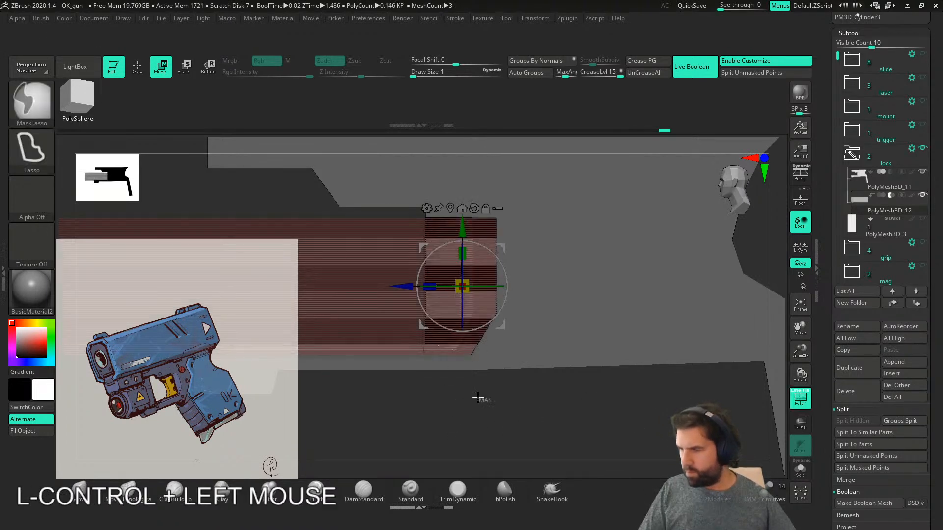
left_click_drag(457, 339, 500, 321, "ctrl")
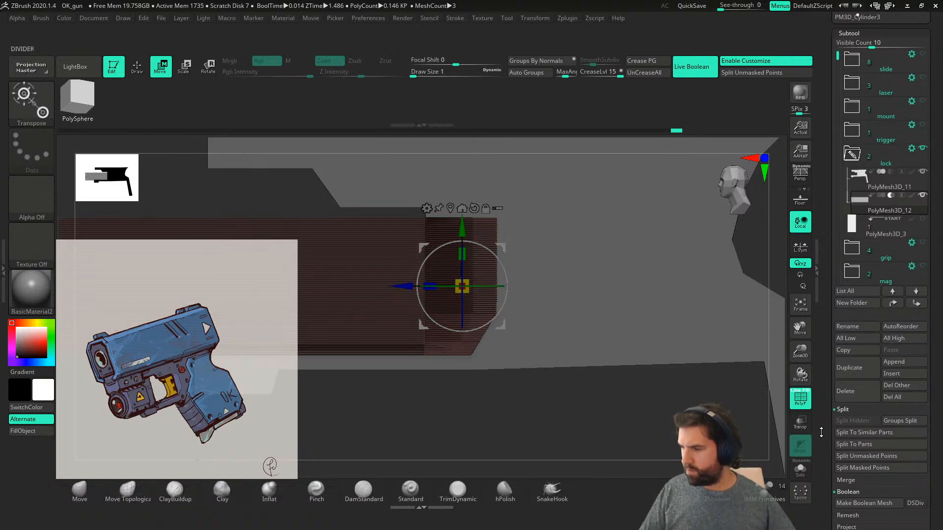
left_click(807, 468)
left_click(806, 468)
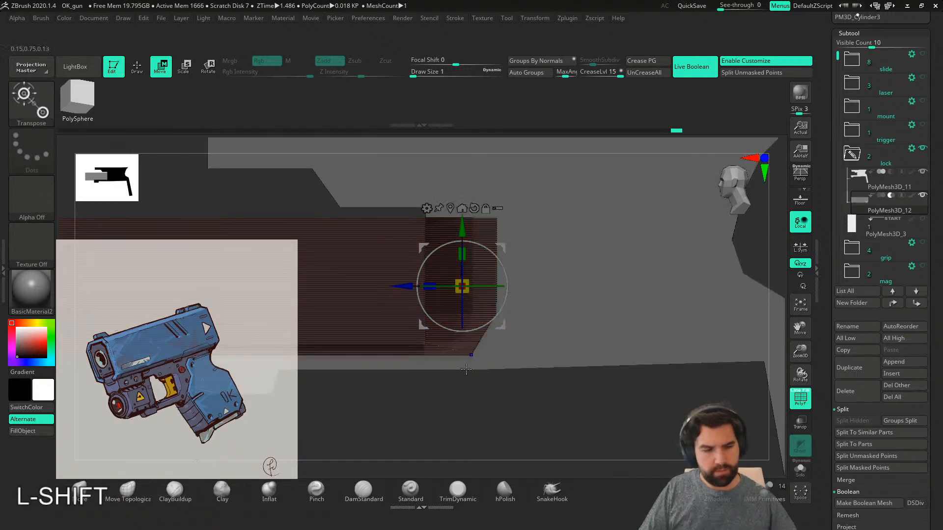
key("shift+f")
left_click_drag(391, 299, 374, 293)
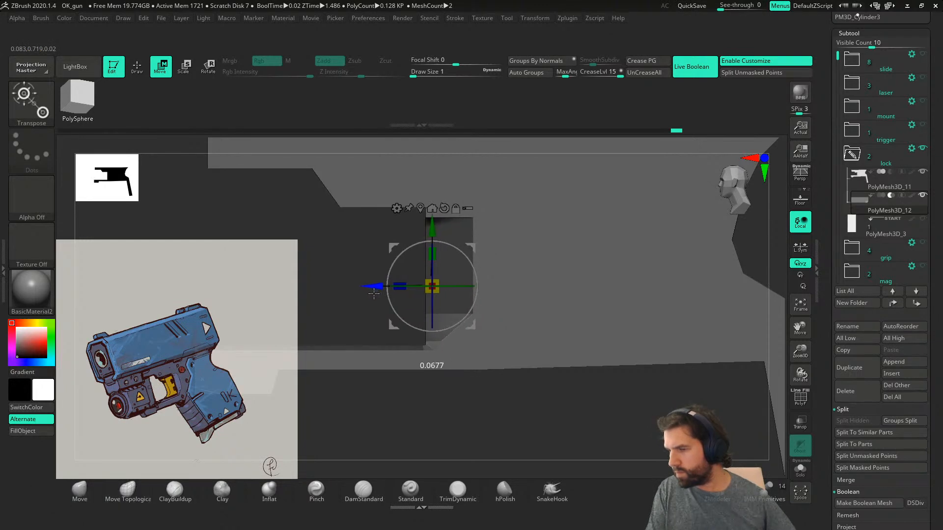
- Try a sideways move of the cutter's corner, undo it, and inspect the recess and the isolated cutter
right_click_drag(519, 370, 459, 374)
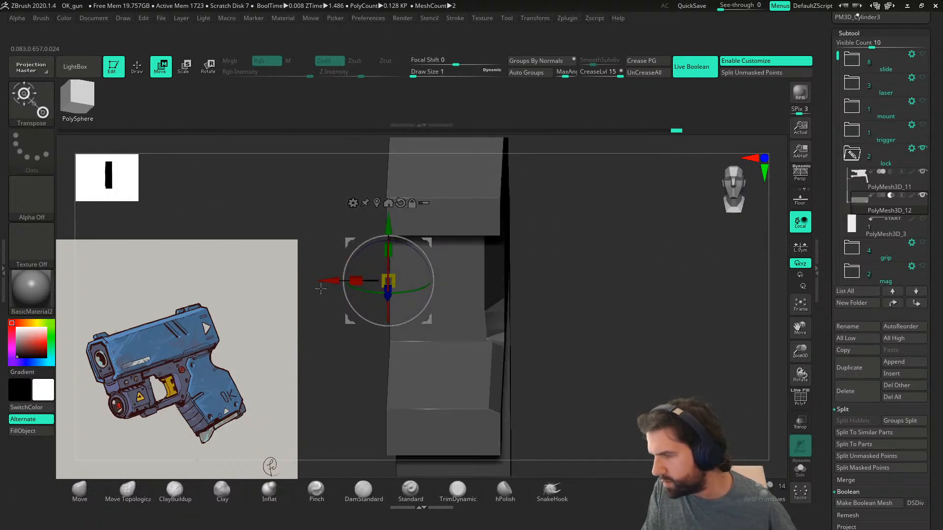
mouse_move(330, 285)
left_mouse_down()
mouse_move(346, 283)
mouse_move(338, 283)
left_mouse_up()
key("ctrl+z")
left_click(339, 341, "ctrl")
right_click_drag(580, 358, 590, 382)
right_click_drag(509, 370, 832, 421)
left_click(798, 468)
right_click_drag(526, 400, 462, 414)
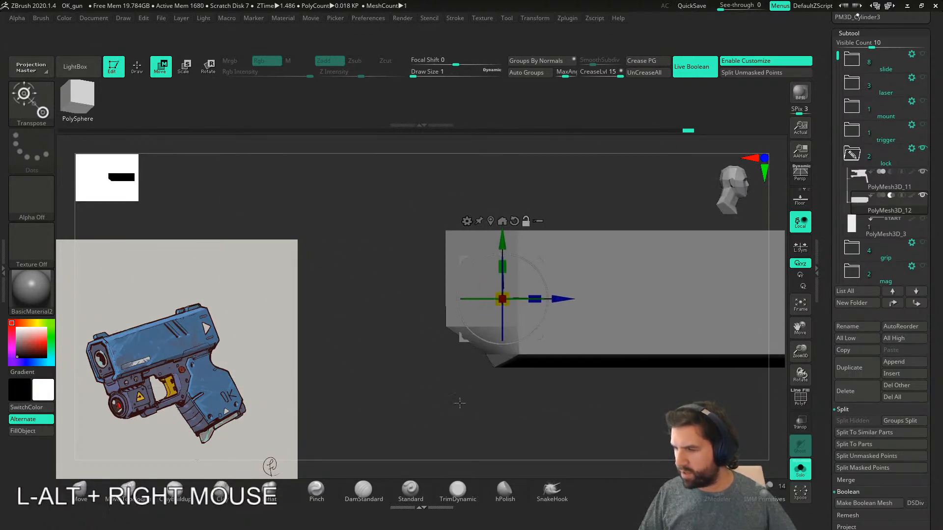
- Regroup the isolated cutter with Auto Groups, adjust its mask and crease its polygroup borders
left_click(473, 381, "ctrl")
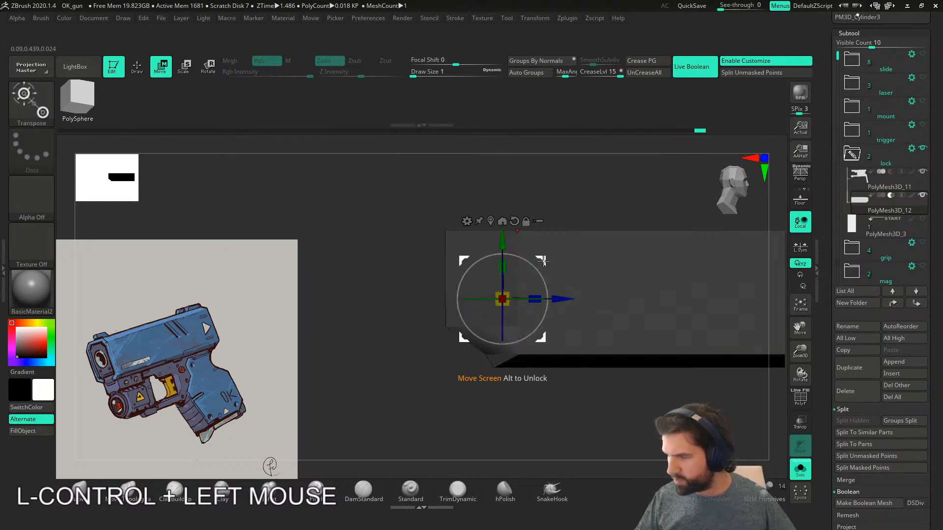
left_click_drag(543, 261, 540, 264)
mouse_move(580, 334)
right_mouse_down()
mouse_move(612, 364)
mouse_move(629, 332)
mouse_move(632, 353)
mouse_move(590, 385)
mouse_move(629, 393)
mouse_move(579, 373)
mouse_move(571, 331)
right_mouse_up()
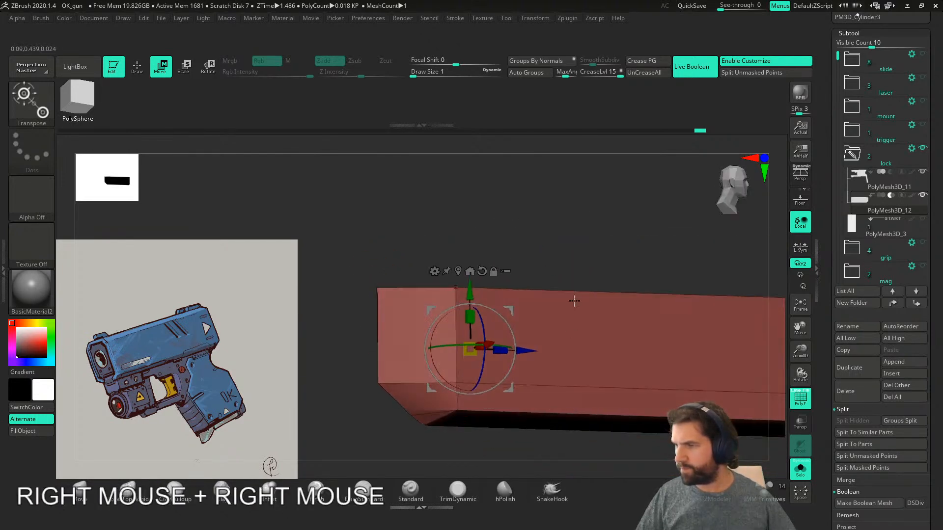
left_click(538, 73)
right_click_drag(512, 402, 630, 198)
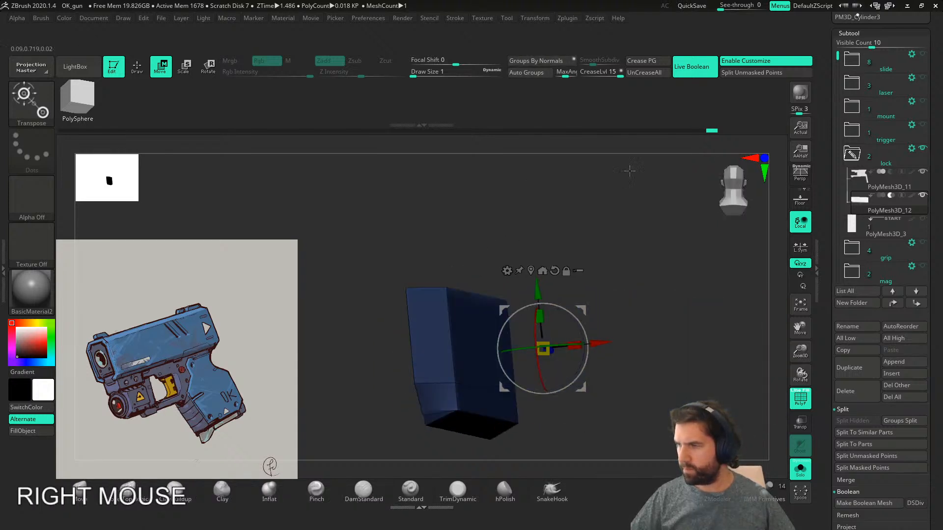
left_click(652, 61)
mouse_move(536, 398)
right_mouse_down()
mouse_move(487, 400)
mouse_move(550, 410)
mouse_move(491, 343)
mouse_move(499, 375)
mouse_move(450, 375)
mouse_move(492, 388)
mouse_move(536, 368)
mouse_move(621, 363)
mouse_move(472, 390)
right_mouse_up()
key("ctrl")
mouse_move(337, 353)
left_mouse_down("ctrl")
mouse_move(346, 162)
mouse_move(366, 400)
left_mouse_up("ctrl")
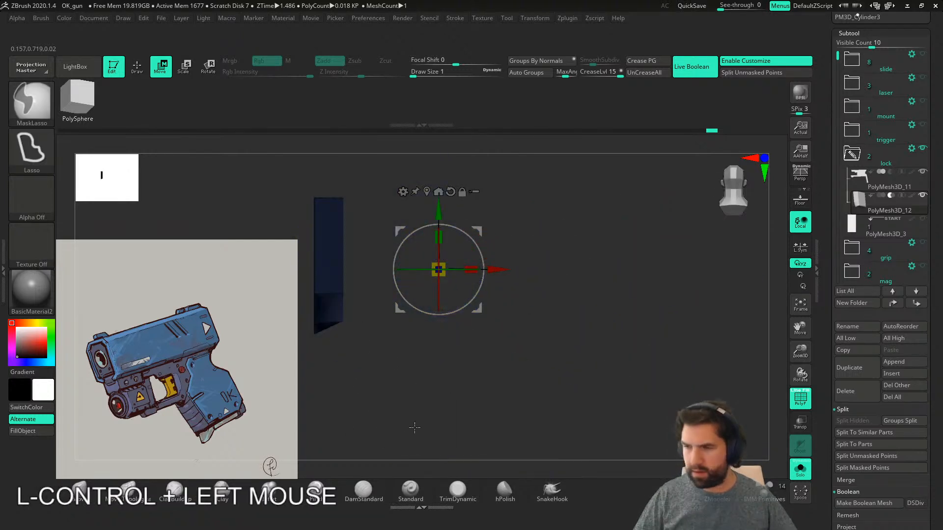
left_click(424, 429, "ctrl")
left_click(648, 61)
- Turn on dynamic subdivision for the cutter and set its smooth subdivision levels to 4
right_click_drag(553, 373, 514, 345)
key("shift+f")
key("d")
right_click_drag(543, 430, 609, 432)
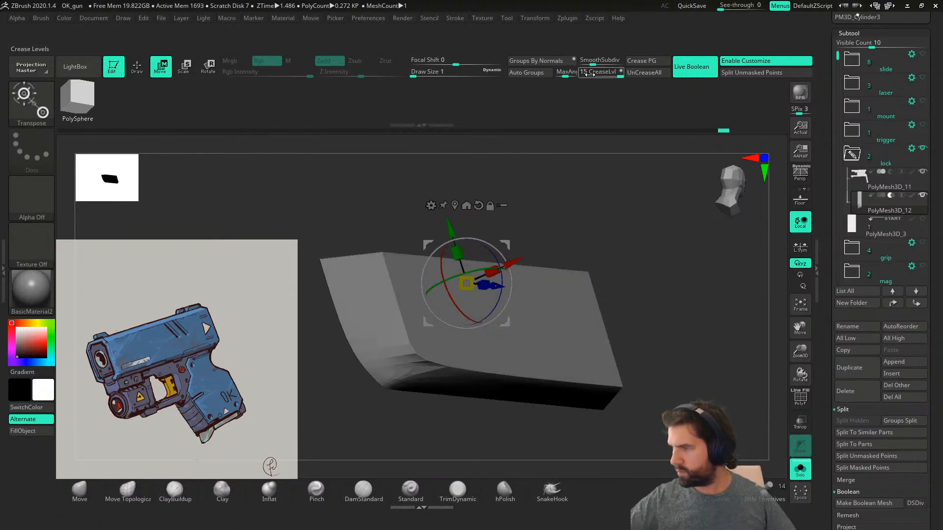
left_click_drag(593, 62, 604, 64)
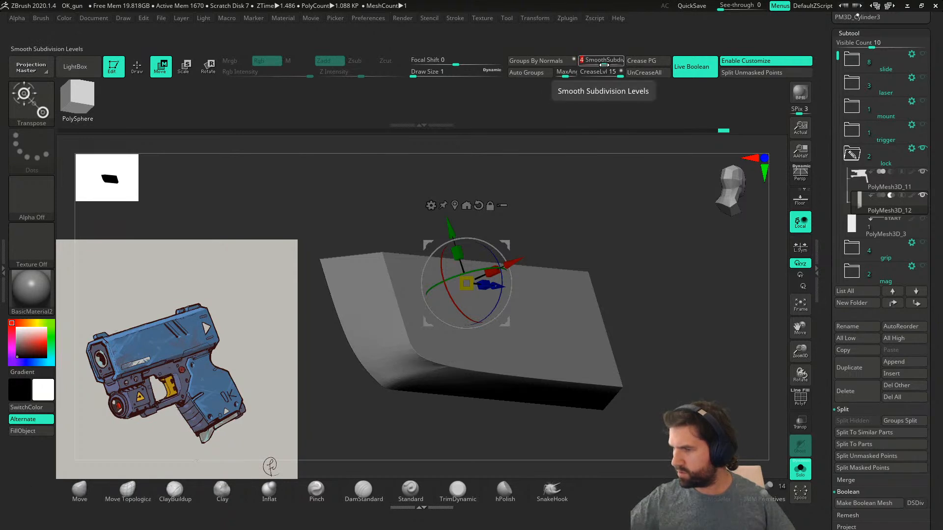
right_click_drag(564, 422, 524, 425)
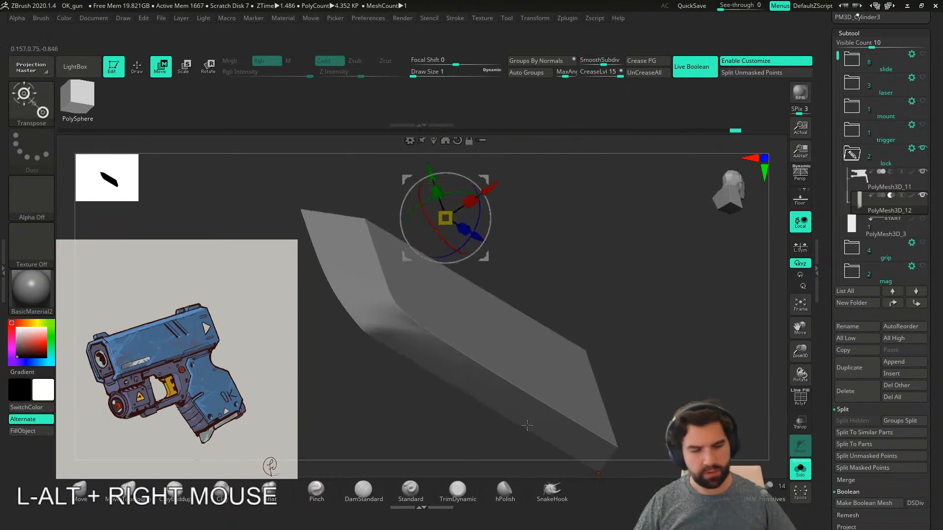
- Try to reshape the cutter's rounded corner with the Move brush at a small draw size, undo the stroke, and show the frame
left_click(82, 489)
right_click_drag(364, 417, 397, 416)
key("s")
left_click(400, 406)
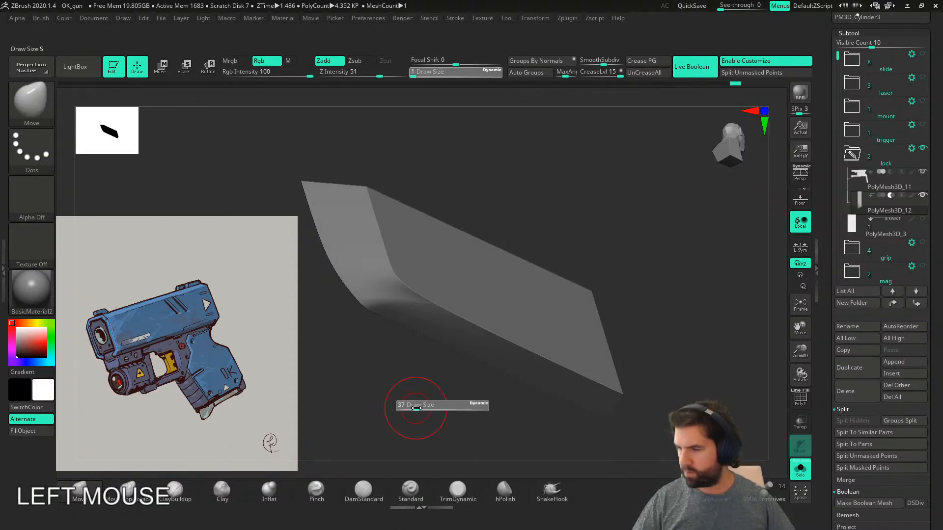
left_click_drag(415, 408, 417, 408)
right_click_drag(414, 392, 414, 364)
left_click_drag(385, 269, 402, 272)
mouse_move(432, 290)
right_mouse_down()
mouse_move(417, 282)
mouse_move(413, 298)
right_mouse_up()
key("ctrl+z")
left_click(810, 476)
mouse_move(510, 390)
right_mouse_down()
mouse_move(577, 377)
mouse_move(600, 428)
mouse_move(624, 441)
right_mouse_up()
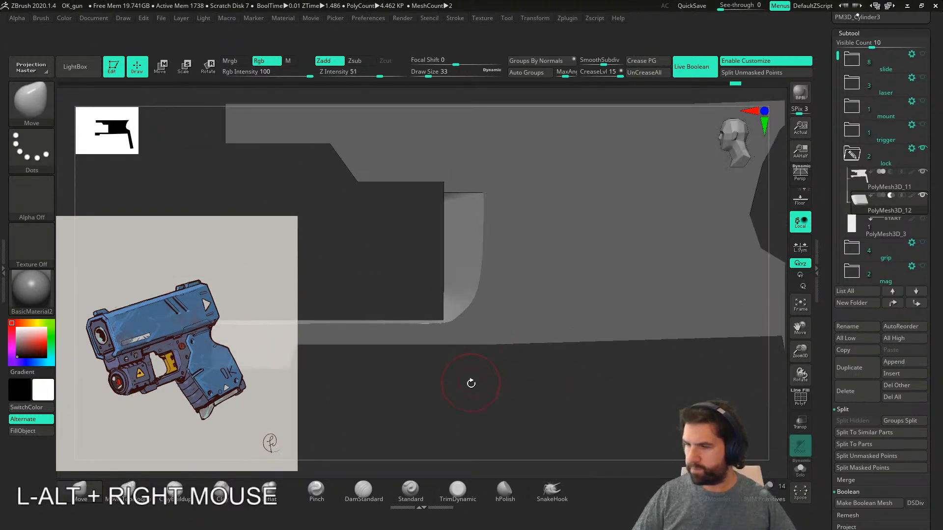
- Mask the cutter's upper part in side view, turn it into its own polygroup, and crease the polygroup borders
key("s")
left_click_drag(472, 384, 478, 385)
left_click(800, 470)
right_click_drag(565, 369, 501, 363)
key("shift+f")
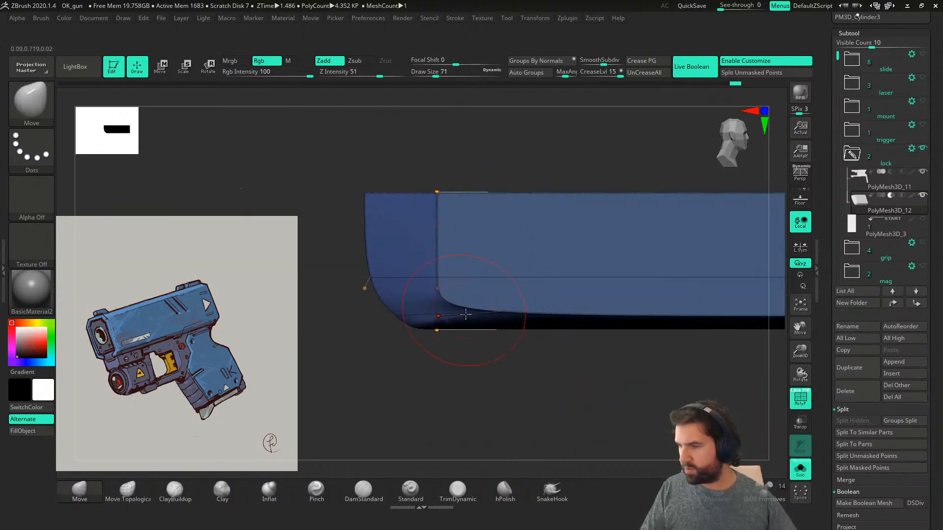
right_click_drag(464, 308, 432, 329)
mouse_move(344, 219)
left_mouse_down("ctrl")
mouse_move(683, 216)
mouse_move(621, 307)
mouse_move(347, 275)
mouse_move(345, 246)
left_mouse_up("ctrl")
key("ctrl+w")
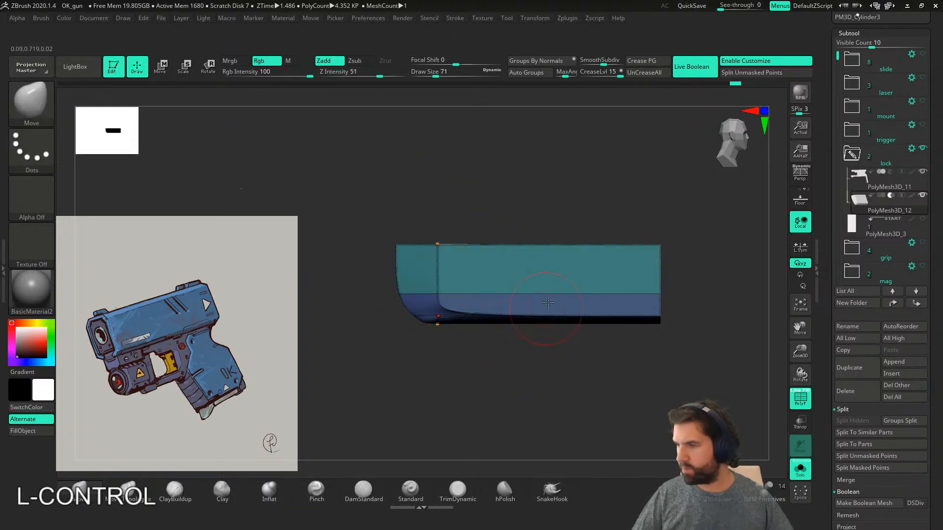
left_click(653, 62)
left_click(804, 470)
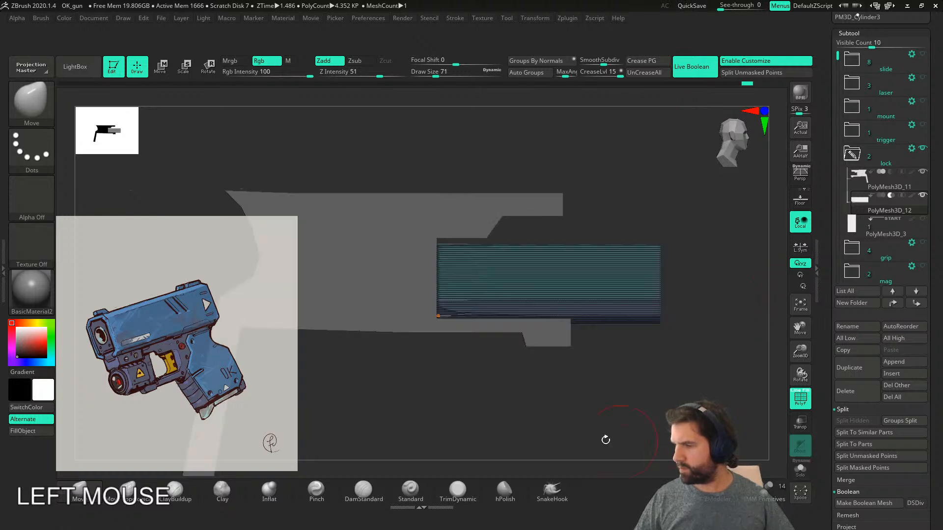
- Check the recess with the frame shown, try to move the cutter inside the frame, and undo the move
key("shift+f")
key("shift+f")
right_click_drag(631, 421, 471, 425)
key("shift+f")
key("shift+d")
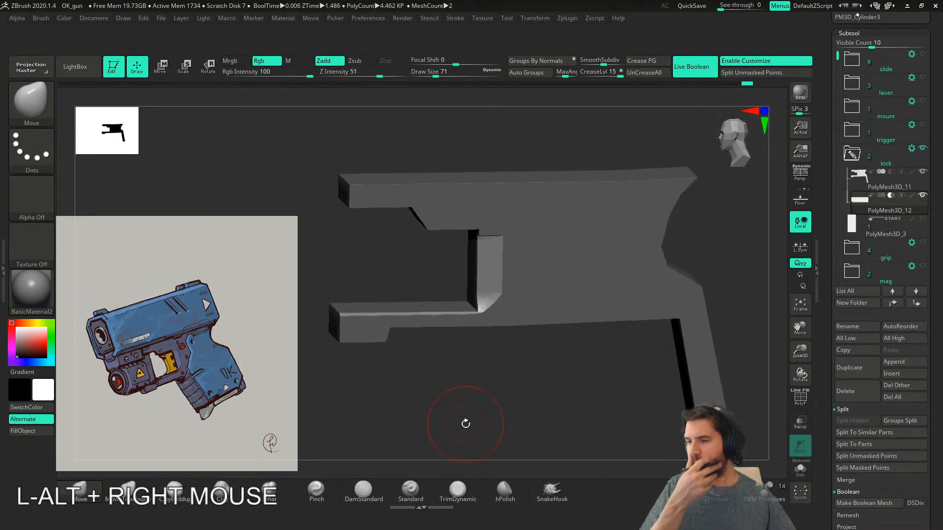
right_click_drag(576, 363, 499, 378)
key("w")
left_click_drag(430, 292, 496, 365)
right_click_drag(496, 366, 480, 358)
key("ctrl+z")
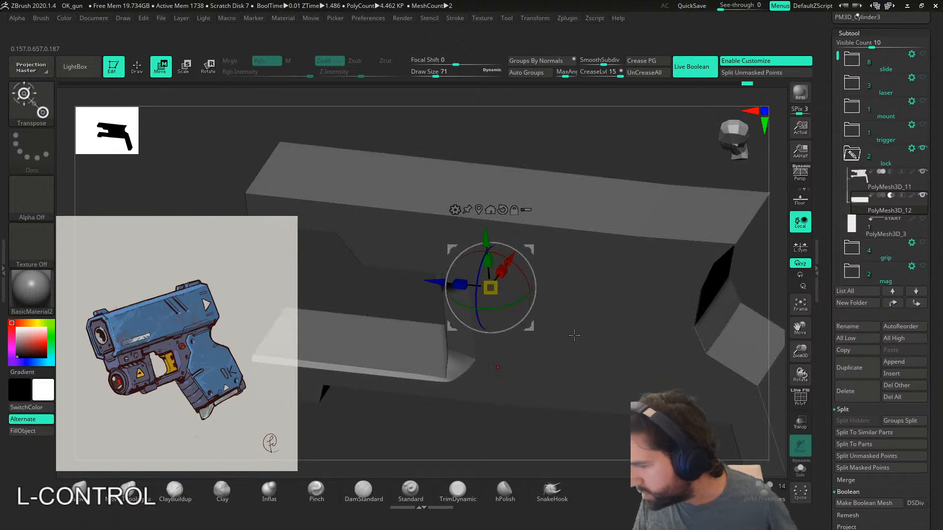
- Display the cutter's polygroup wireframe in side view and set the draw size to 177
right_click_drag(497, 394, 569, 427)
key("shift+f")
key("s")
left_click(499, 417)
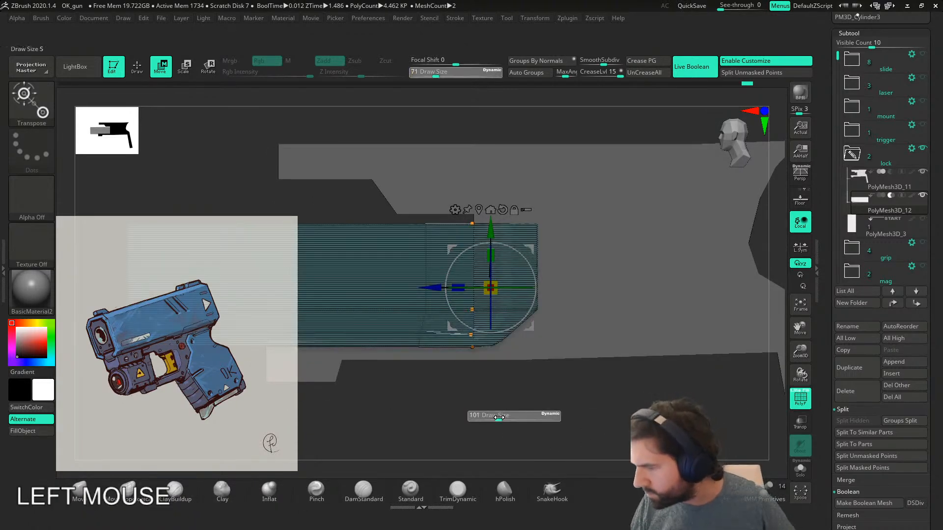
left_click_drag(506, 418, 508, 417)
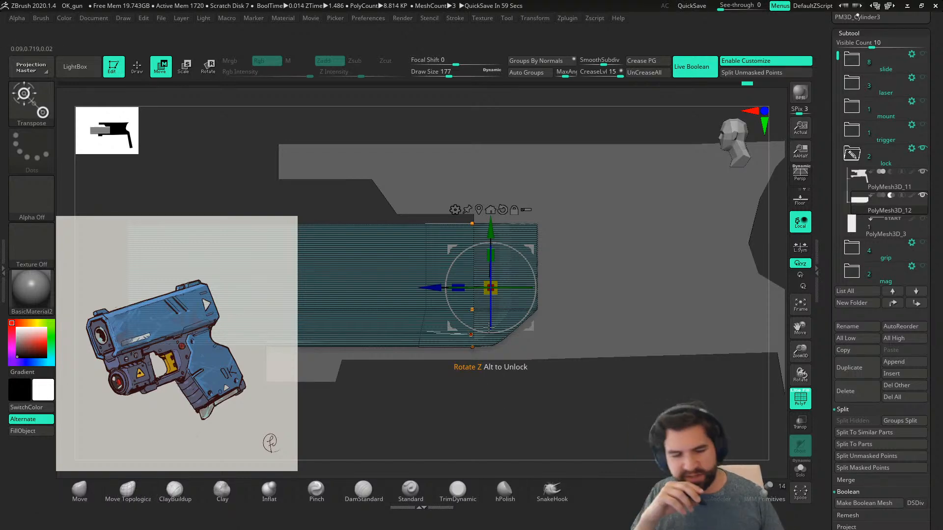
- Mirror and weld the recess cutter to the frame's other side and subdivide it to level 2
key("shift+f")
right_click_drag(511, 367, 560, 389)
right_click_drag(624, 387, 609, 399, "alt")
right_click_drag(609, 398, 568, 398)
key("w")
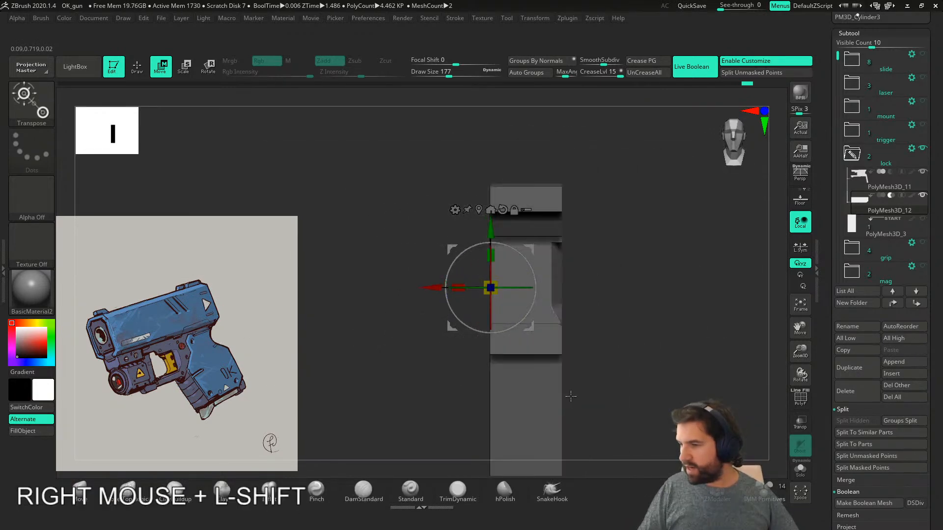
left_click_drag(822, 398, 877, 298)
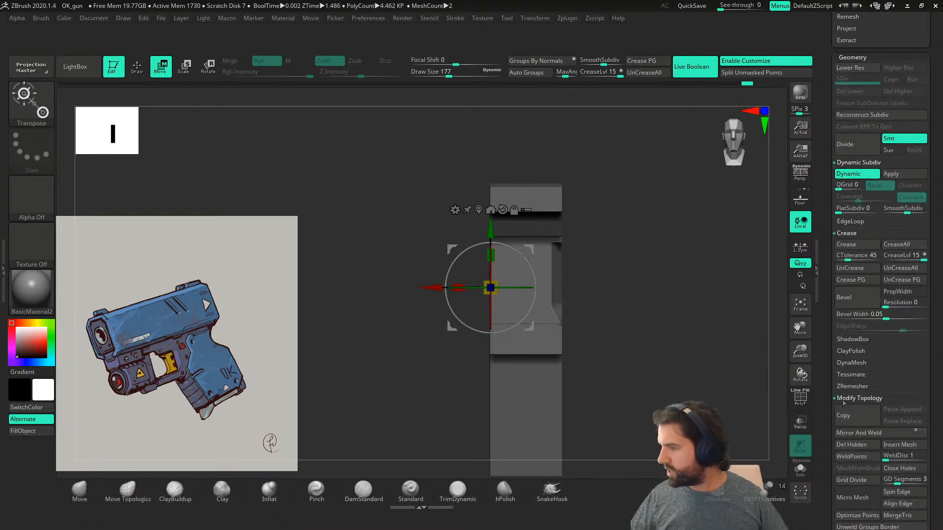
left_click_drag(832, 461, 863, 418)
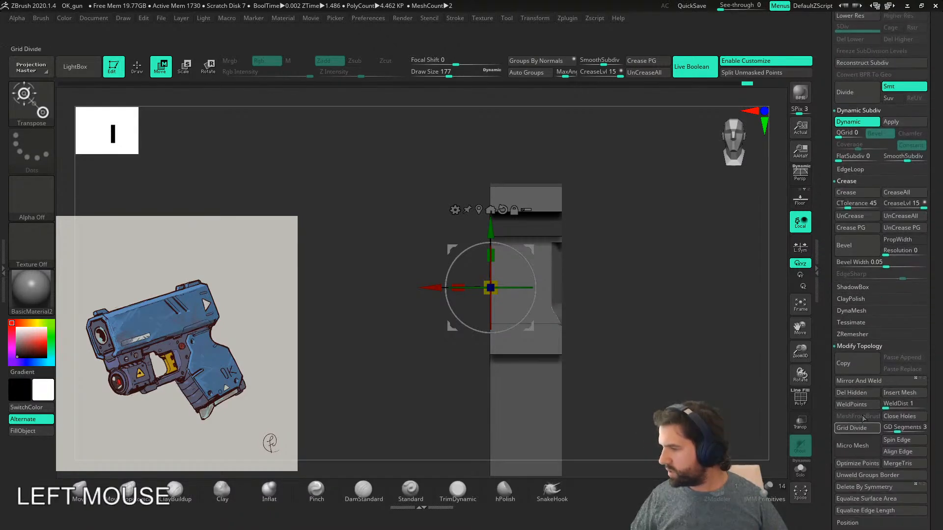
left_click(895, 384)
mouse_move(574, 355)
right_mouse_down()
mouse_move(516, 362)
mouse_move(582, 351)
mouse_move(557, 344)
mouse_move(621, 410)
mouse_move(625, 400)
right_mouse_up()
left_click(486, 208)
key("ctrl")
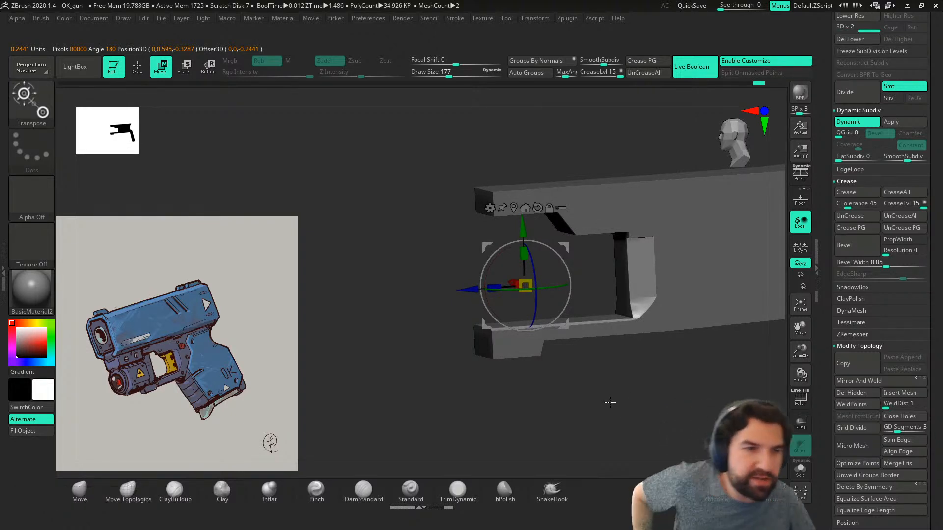
- Select the frame subtool, place its unlocked gizmo on the side face just behind the recess, and mask the frame
right_click_drag(585, 393, 478, 394, "shift")
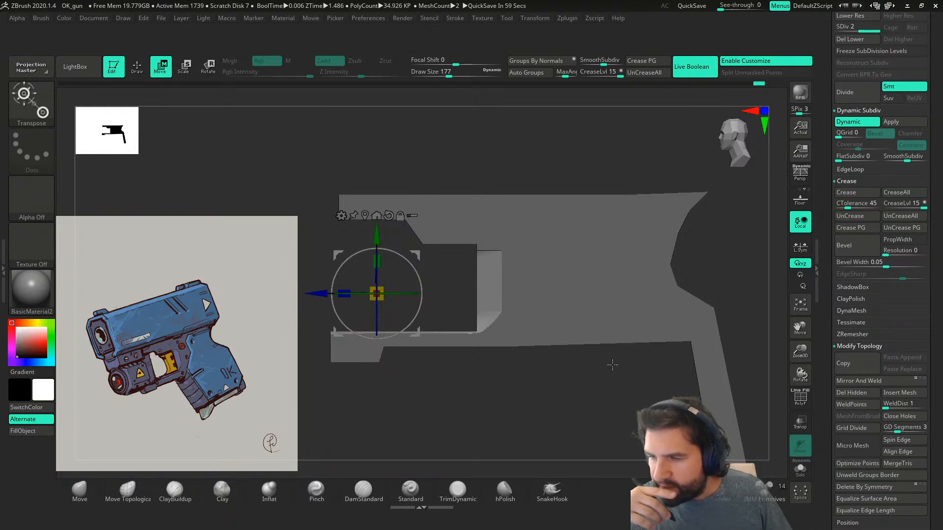
right_click_drag(182, 333, 215, 335)
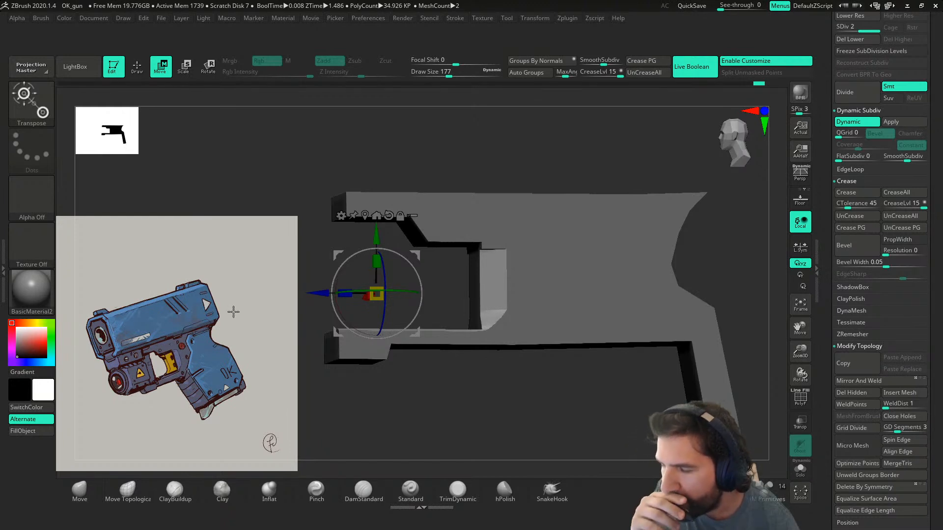
right_click_drag(287, 353, 516, 351)
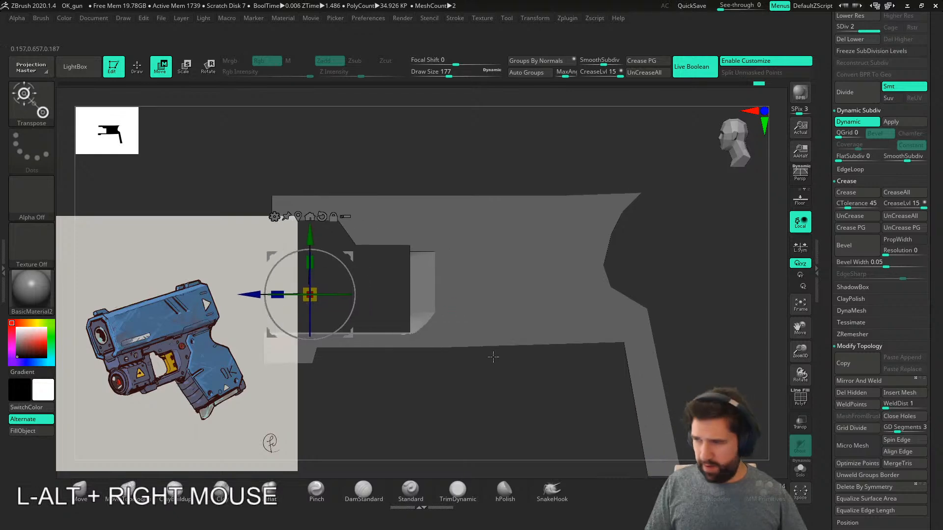
left_click_drag(825, 311, 821, 494)
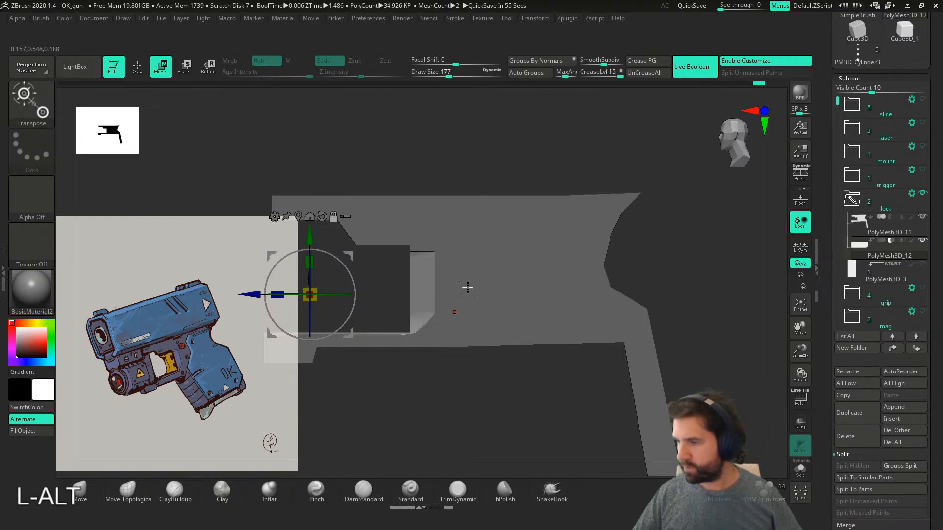
left_click(469, 244, "alt")
left_click_drag(451, 348, 485, 312)
key("ctrl+z")
left_click(475, 242, "alt")
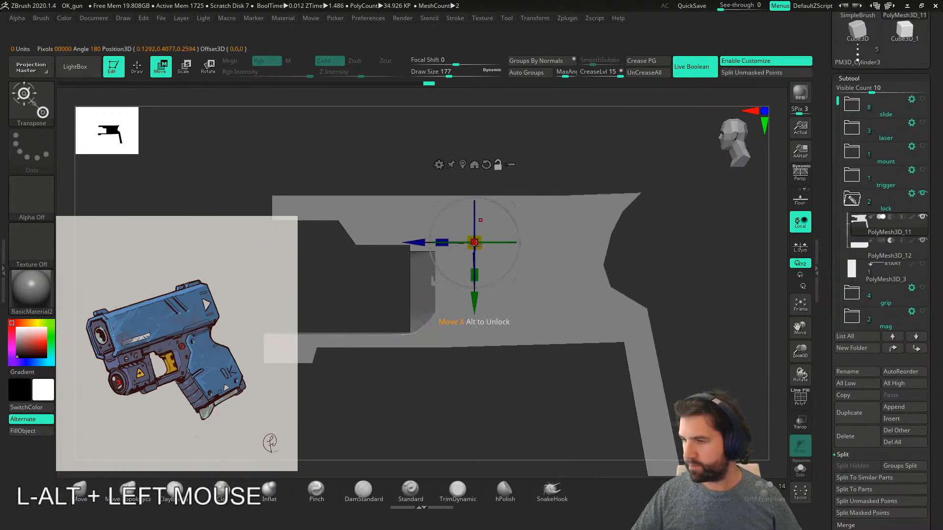
left_click_drag(513, 283, 494, 287, "alt")
left_click(479, 177, "alt")
left_click(525, 385, "ctrl")
- Insert a cylinder primitive at the gizmo and rotate it a quarter turn so its axis runs across the frame
right_click_drag(494, 355, 520, 359)
left_click(419, 166)
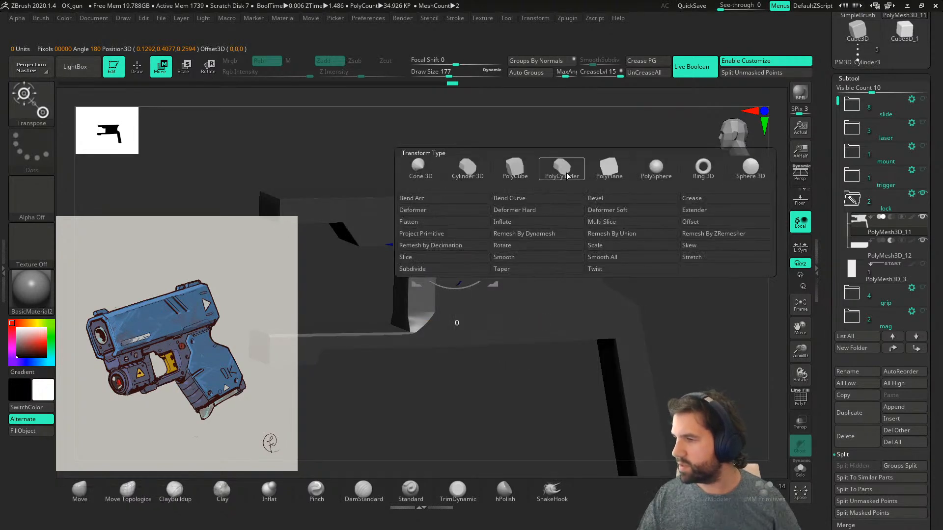
left_click(461, 174)
key("e")
right_click_drag(508, 288, 526, 297)
key("w")
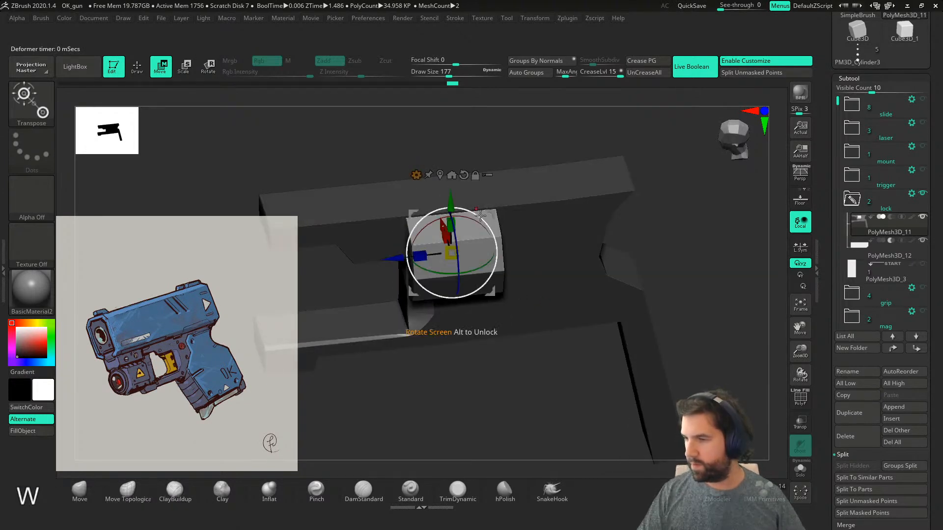
left_click_drag(464, 273, 404, 291, "shift")
mouse_move(469, 283)
right_mouse_down()
mouse_move(480, 235)
mouse_move(469, 276)
right_mouse_up()
- Scale the cylinder down uniformly to about 0.14, adjust its overall size slightly, and shorten its length to about 0.44
left_click_drag(449, 276, 390, 238)
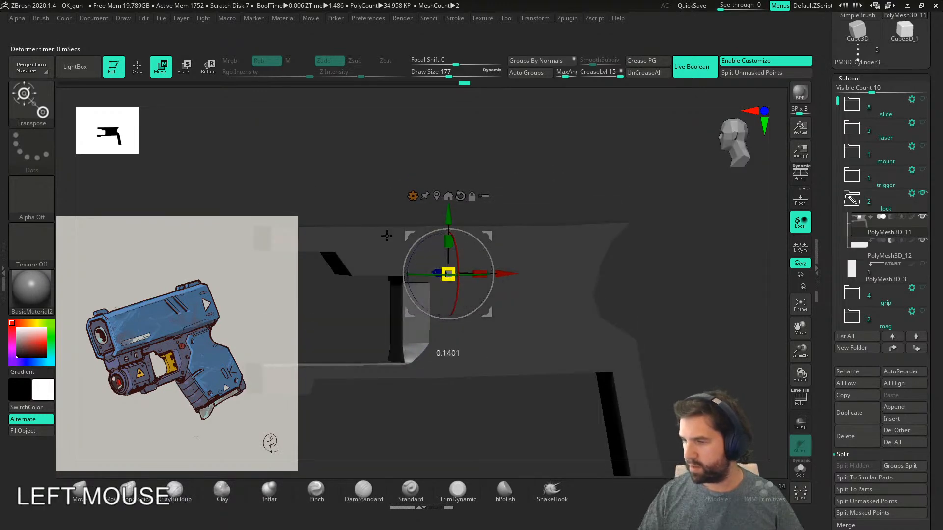
right_click_drag(475, 273, 544, 282, "alt")
right_click_drag(472, 304, 476, 309)
left_click_drag(444, 275, 456, 258)
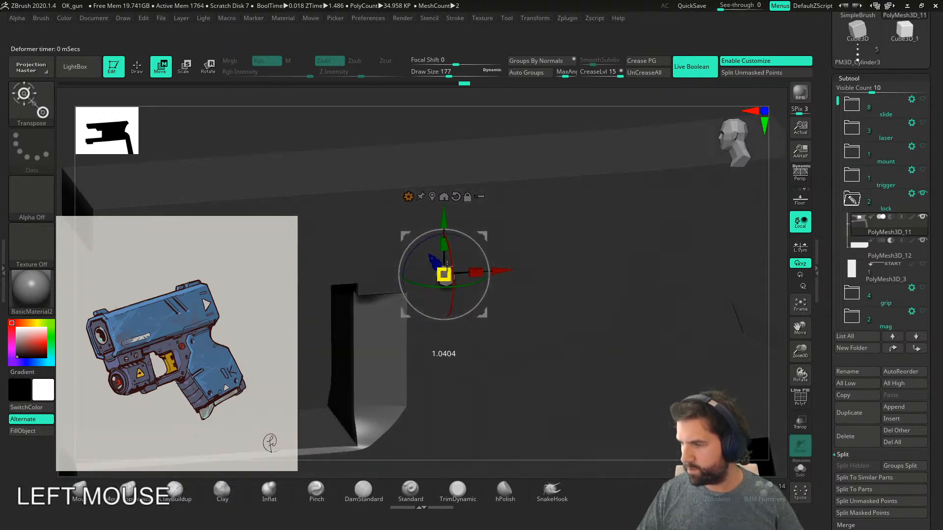
right_click_drag(454, 264, 485, 277)
left_click_drag(426, 278, 436, 279)
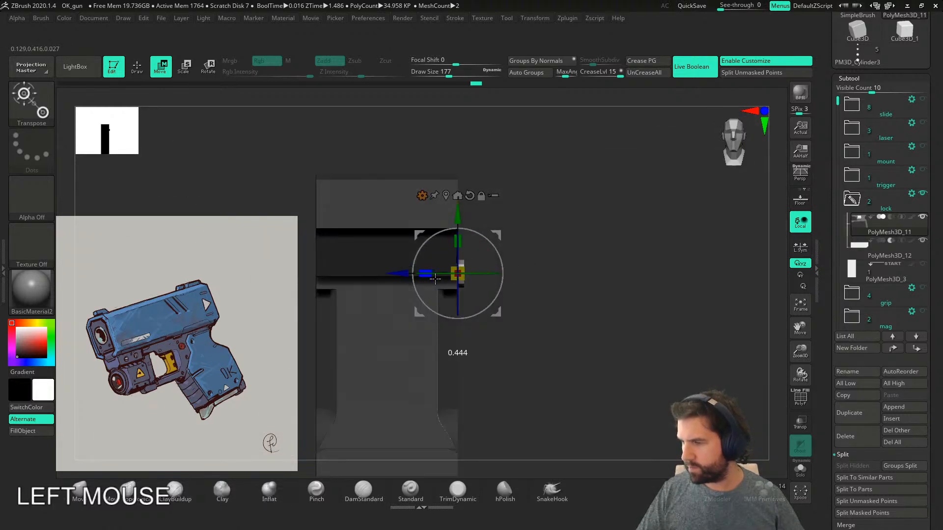
right_click_drag(564, 300, 553, 328)
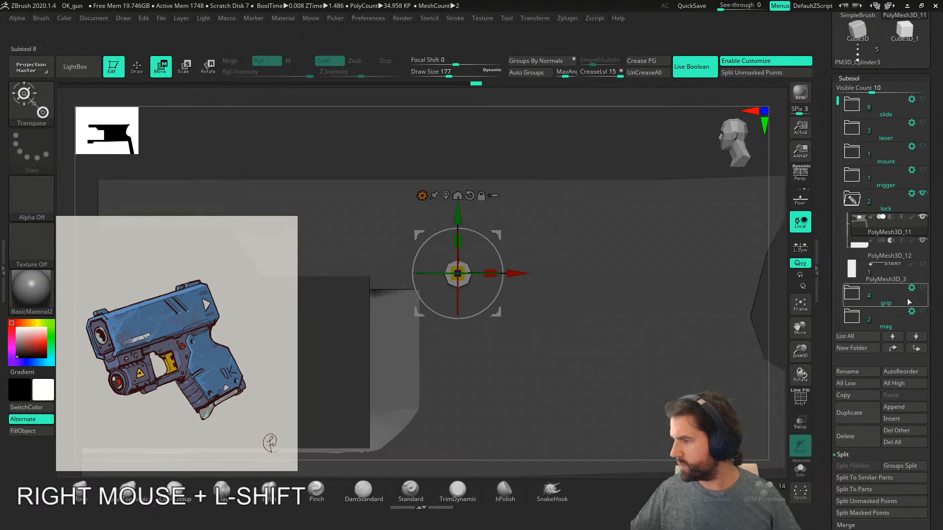
- Collapse the lock folder and show the grip, slide, laser, mount and trigger folders around the frame
left_click(852, 200, "shift")
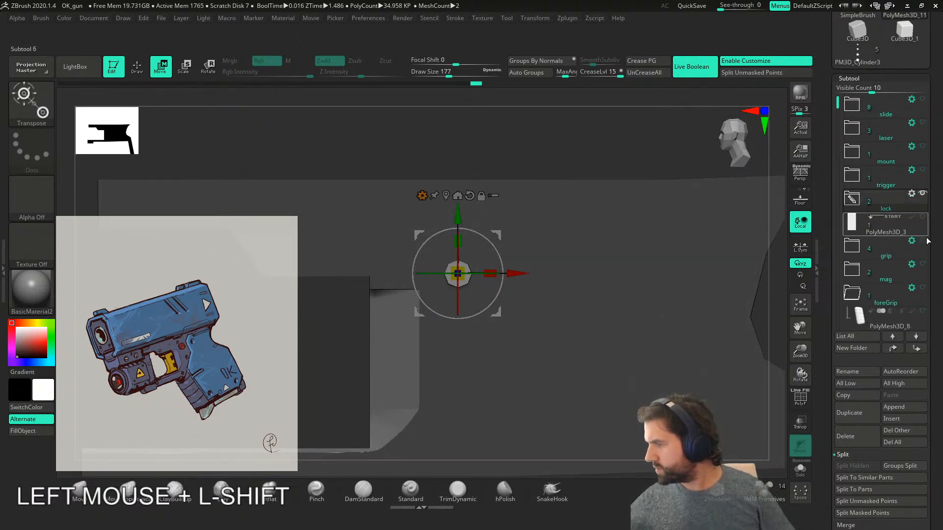
left_click(924, 245)
left_click(923, 240)
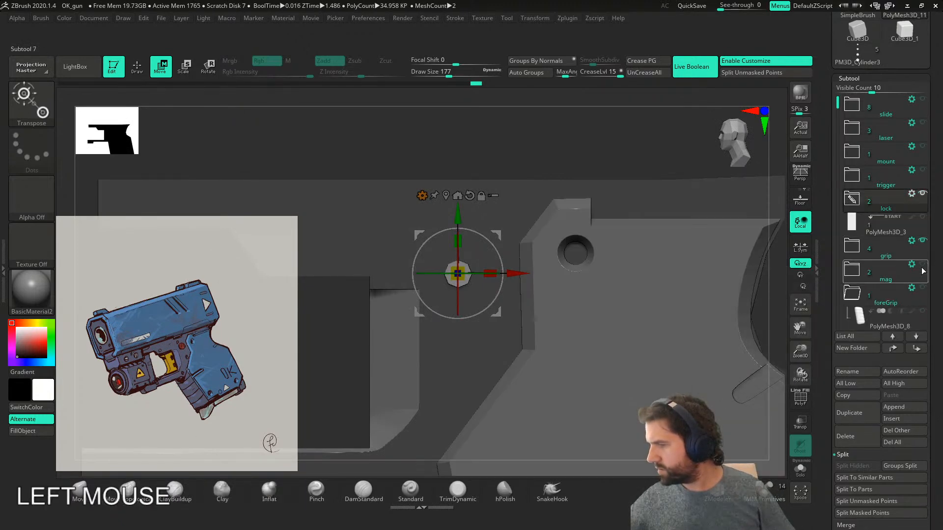
left_click(879, 198)
left_click(922, 98)
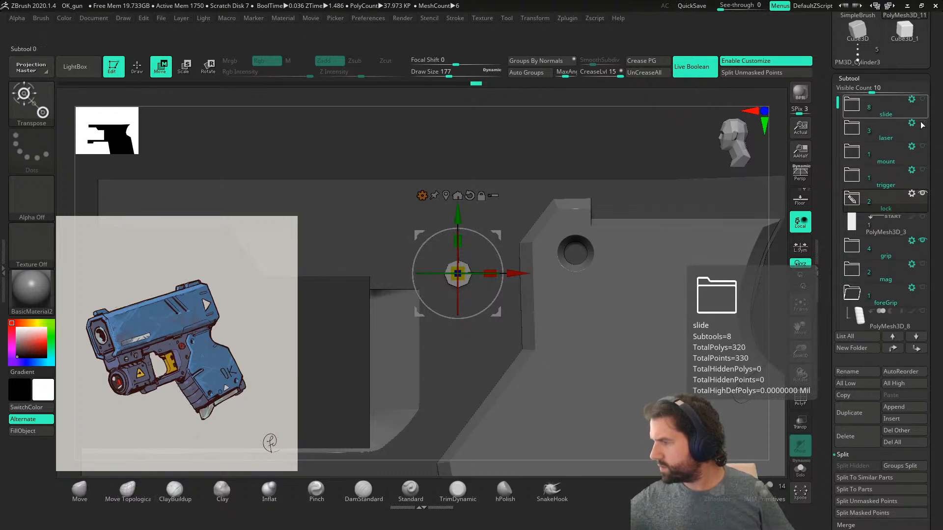
left_click(923, 122)
left_click(922, 146)
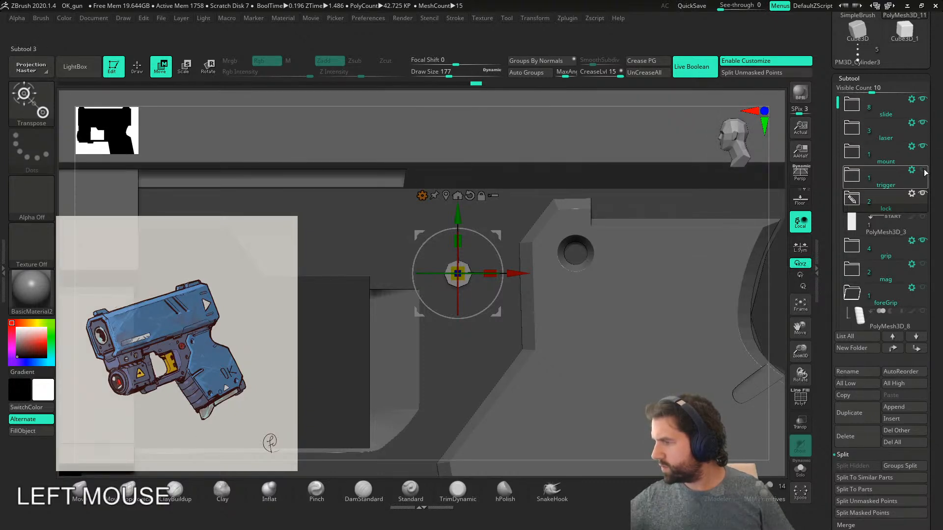
left_click(857, 319)
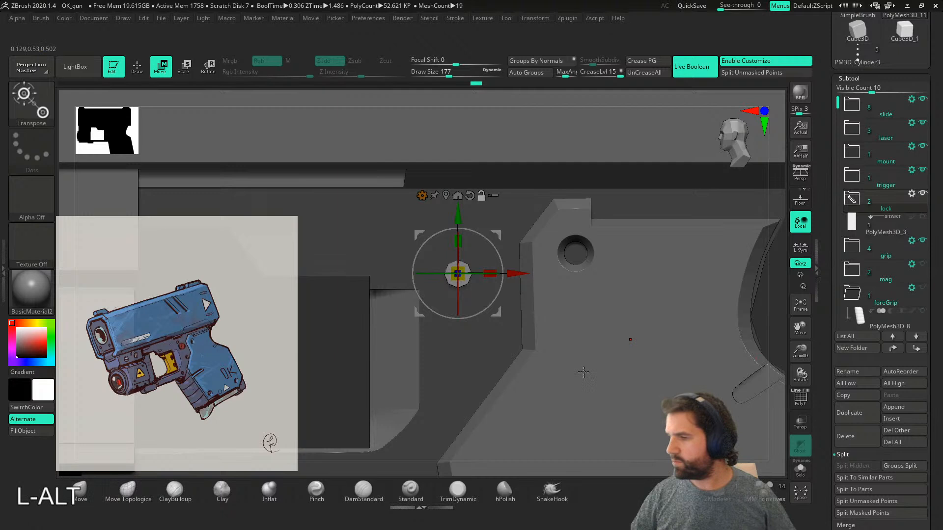
left_click_drag(528, 406, 462, 427, "alt")
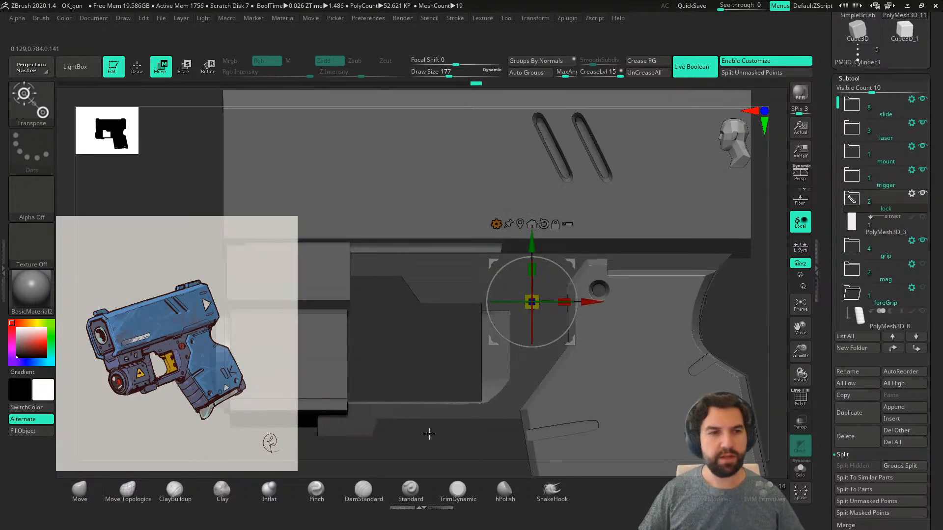
- Save the project as OK_gun on the Desktop, replacing the existing file
right_click_drag(454, 420, 451, 419)
key("ctrl+s")
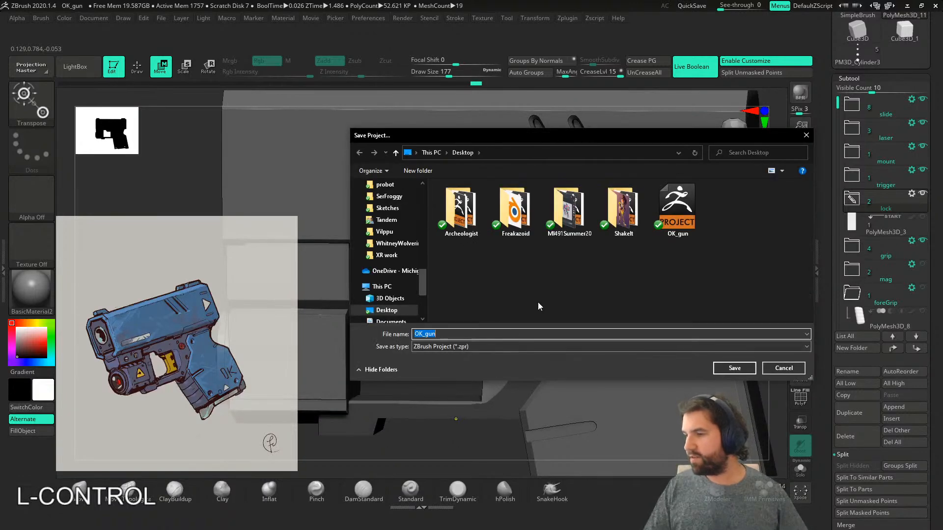
left_click(677, 210)
left_click(739, 370)
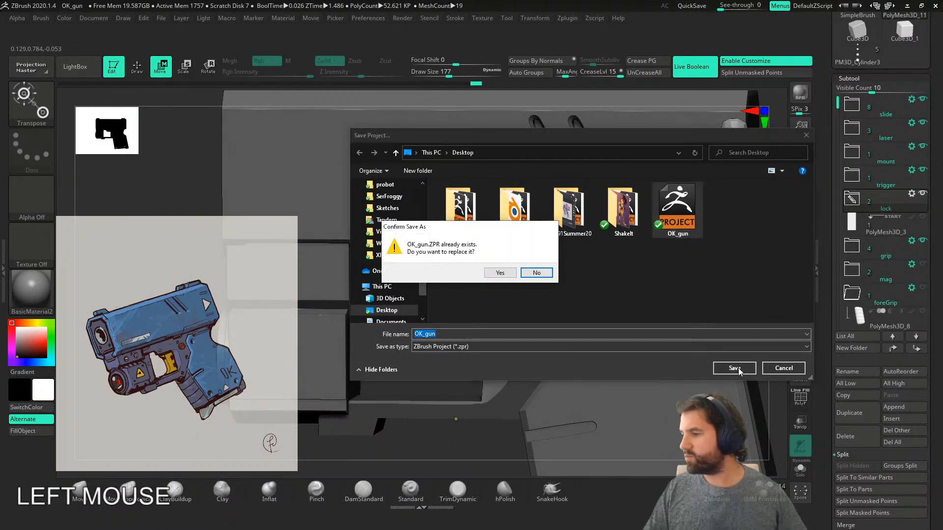
left_click(511, 274)
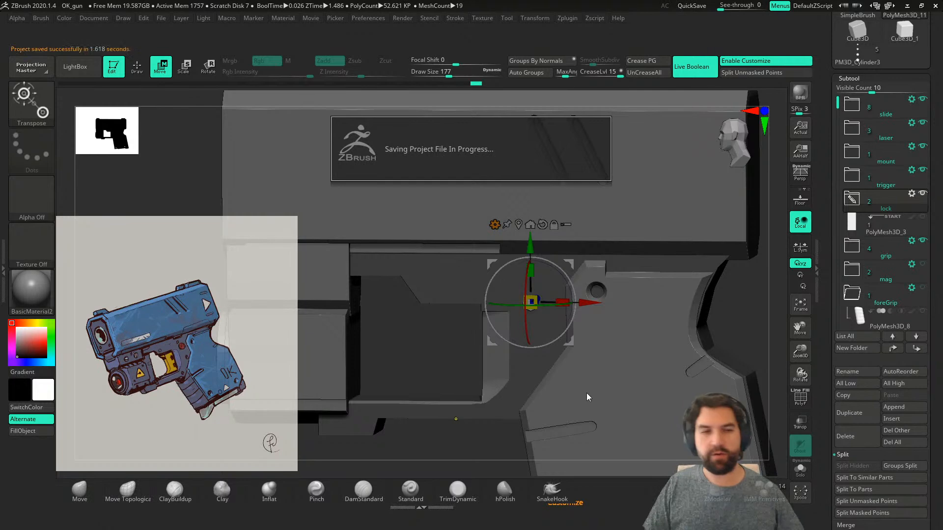
- Scale the pin cylinder up until it is wider than the grip's round hole, and recentre the gizmo on it
mouse_move(508, 409)
right_mouse_down()
mouse_move(474, 417)
mouse_move(496, 409)
mouse_move(492, 402)
right_mouse_up()
left_click_drag(534, 295, 667, 367, "alt")
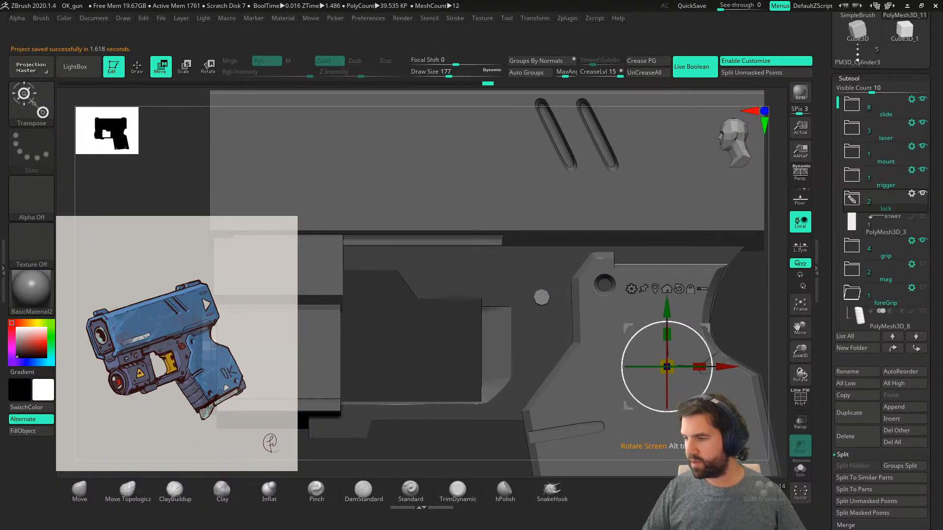
left_click(655, 289, "alt")
left_click_drag(552, 306, 649, 385)
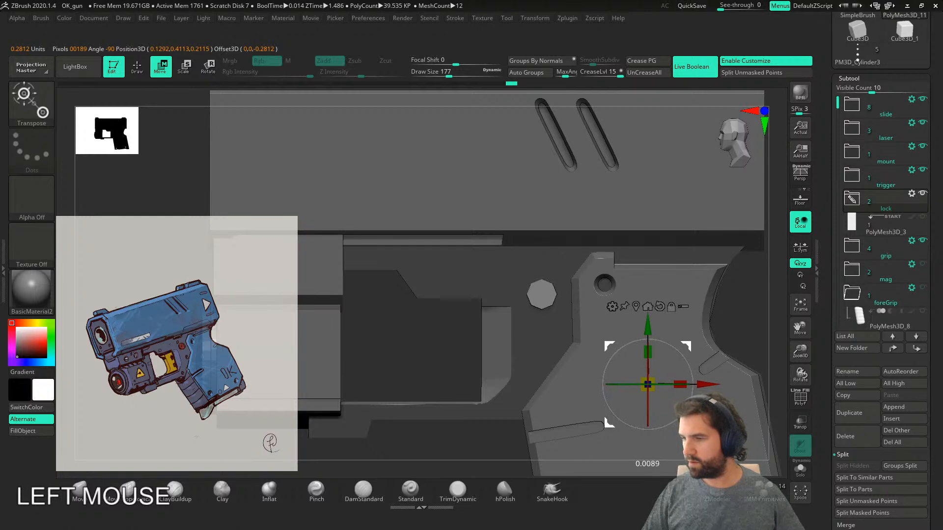
left_click_drag(687, 423, 687, 422)
right_click_drag(553, 390, 749, 379)
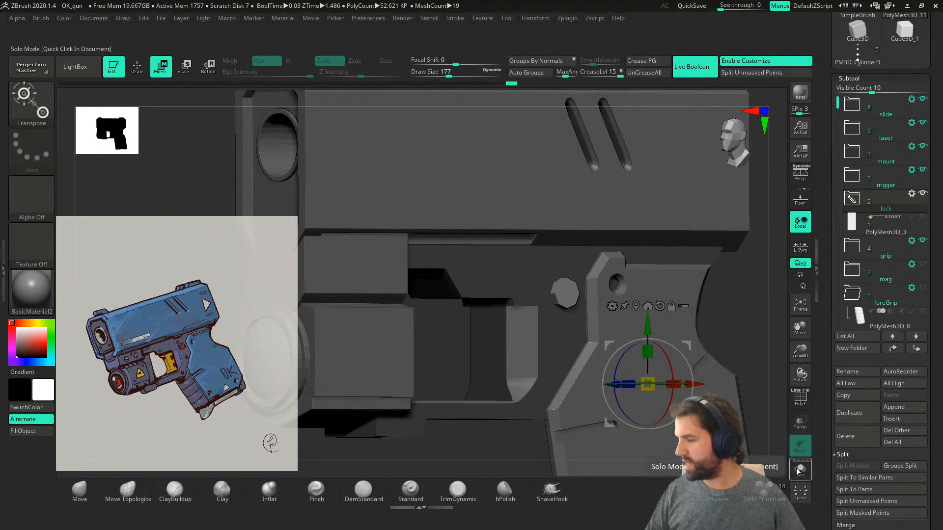
left_click(636, 307, "alt")
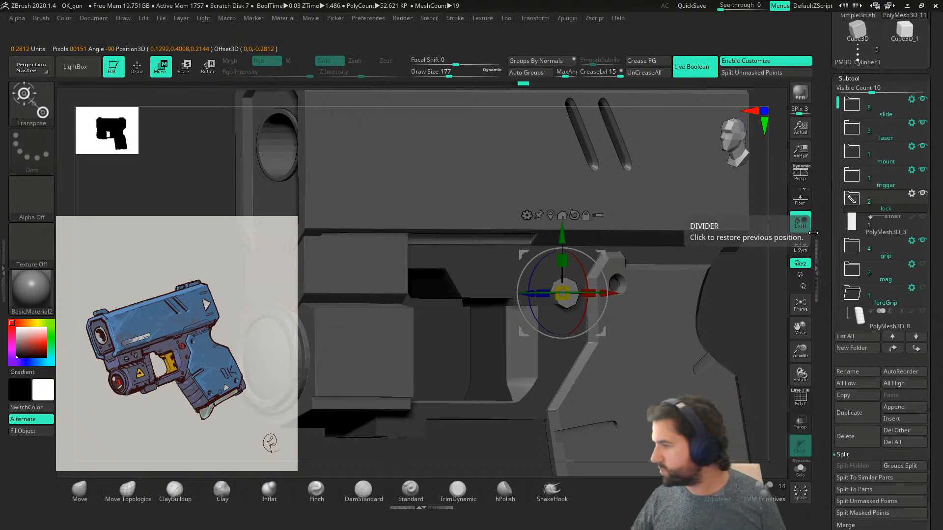
- Expand the lock folder and split the unmasked cylinder off the frame into its own subtool
left_click_drag(828, 361, 829, 460)
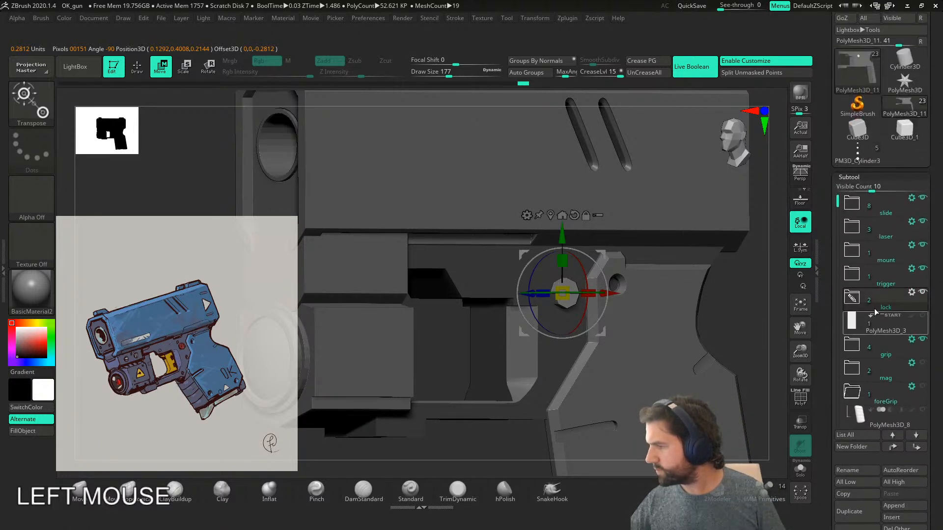
left_click(852, 297)
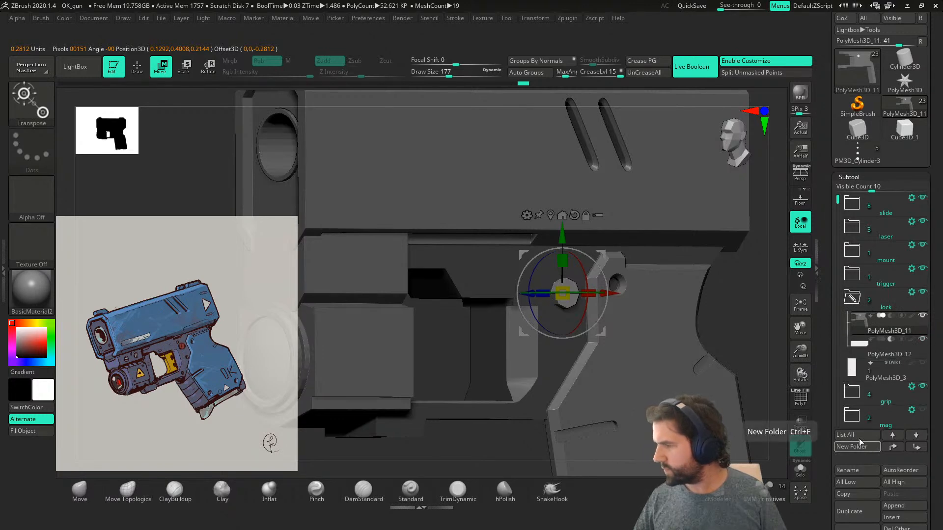
left_click(751, 72)
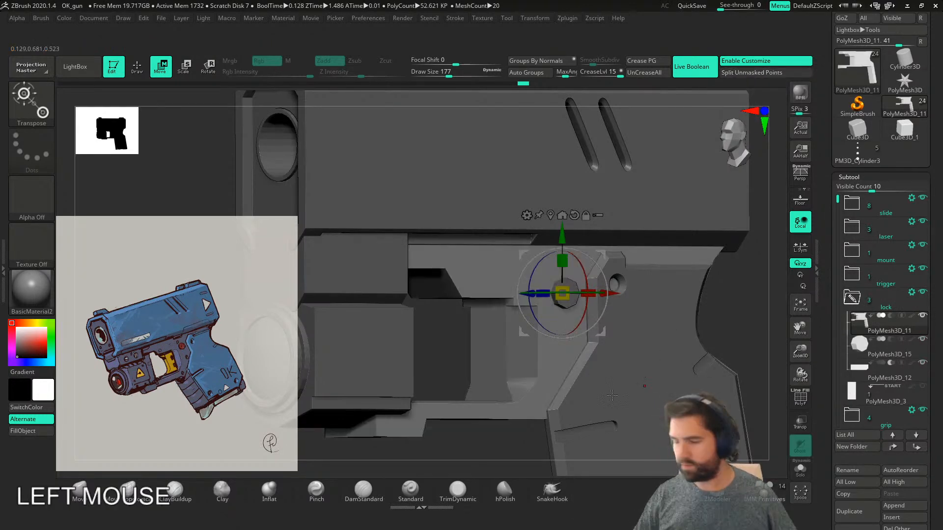
left_click(667, 349, "alt")
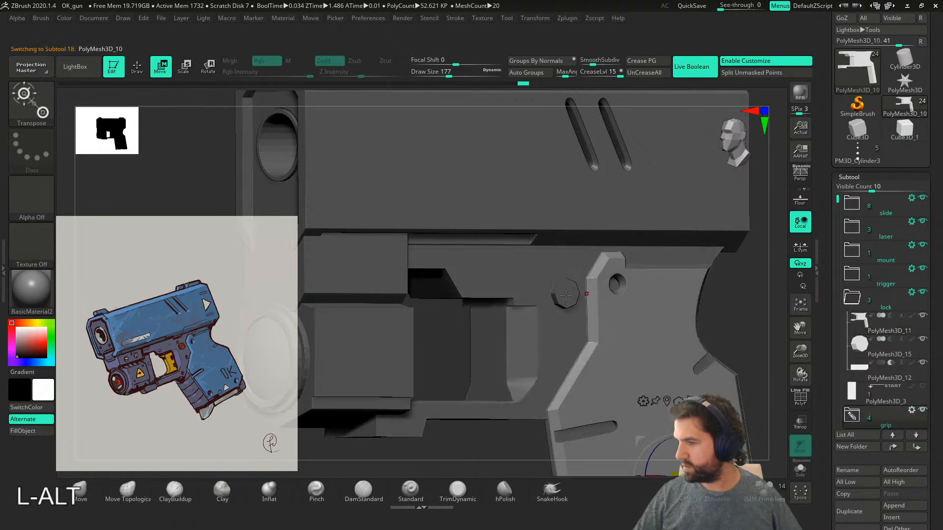
right_click_drag(653, 362, 846, 390)
- Duplicate the split-off cylinder subtool and isolate the copy in a side view with its polygroups displayed
left_click_drag(859, 345, 859, 363)
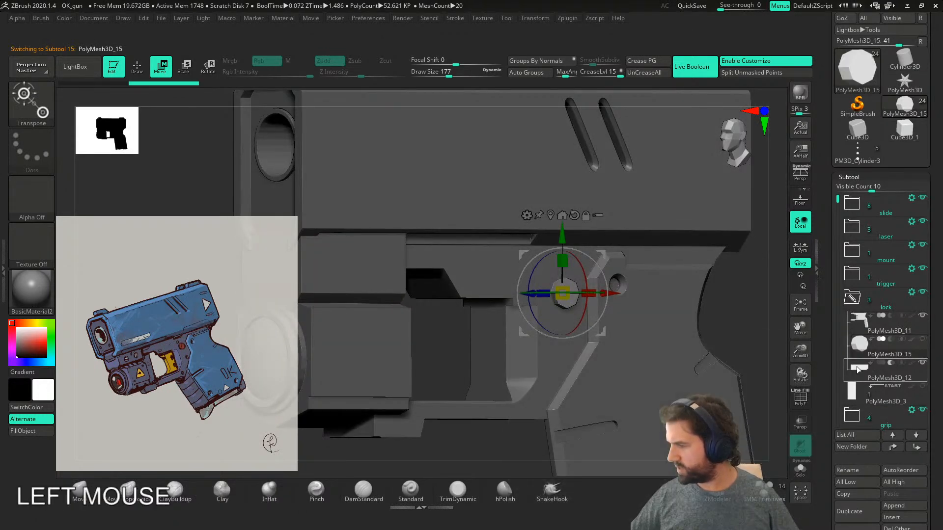
left_click(857, 512)
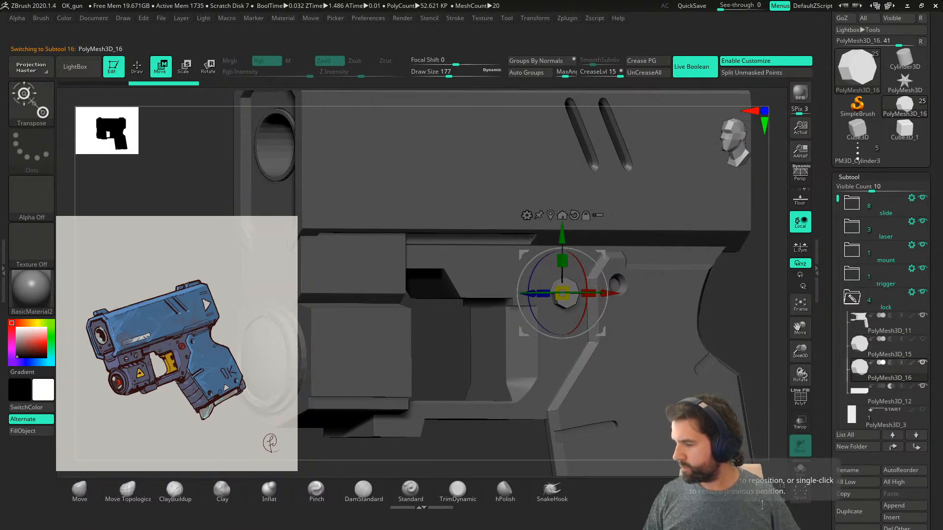
left_click(801, 470)
right_click_drag(577, 361, 684, 393)
key("shift")
mouse_move(684, 393)
right_mouse_down()
mouse_move(673, 390)
mouse_move(693, 394)
right_mouse_up()
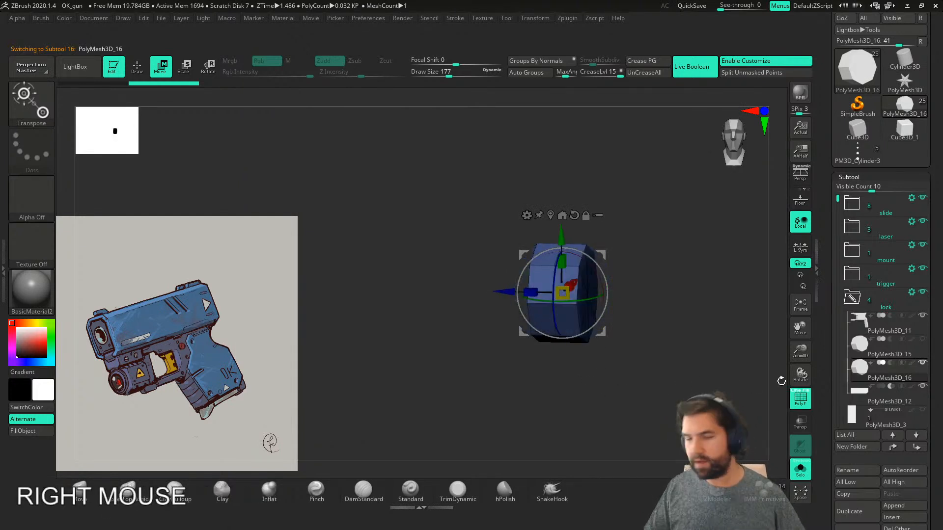
right_click_drag(782, 381, 585, 390, "shift")
- Mask one end of the duplicate cylinder and reshape it into a tapered cutter with one end wider than the other
mouse_move(619, 427)
left_mouse_down("ctrl")
mouse_move(559, 346)
mouse_move(569, 198)
mouse_move(651, 418)
left_mouse_up("ctrl")
mouse_move(652, 415)
right_mouse_down()
mouse_move(638, 410)
mouse_move(597, 336)
mouse_move(642, 335)
right_mouse_up()
left_click_drag(541, 289, 577, 301)
right_click_drag(574, 301, 569, 304)
left_click_drag(585, 306, 603, 309)
left_click_drag(521, 312, 557, 321)
right_click_drag(559, 279, 752, 409)
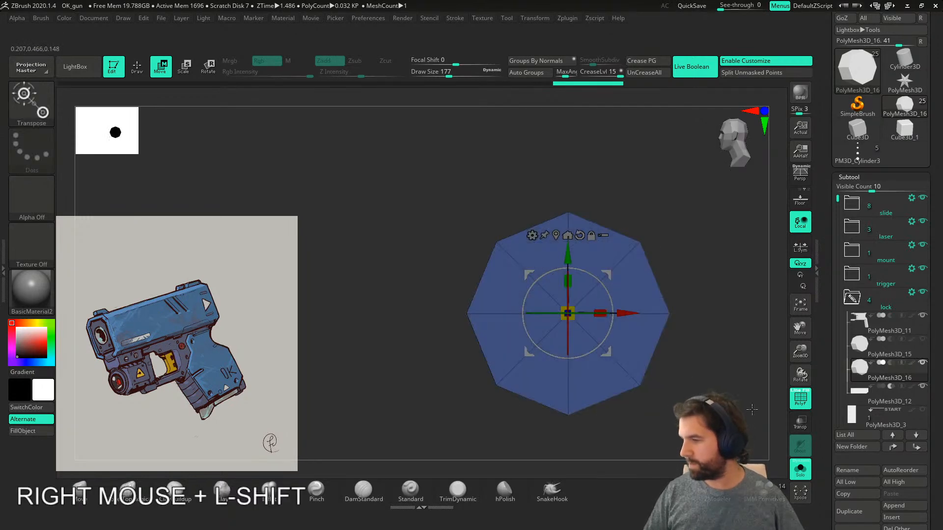
- Place the tapered cutter above the original cylinder in the lock folder, set it to subtract, and adjust its depth in the frame
left_click(800, 468)
right_click_drag(678, 412, 693, 336, "alt")
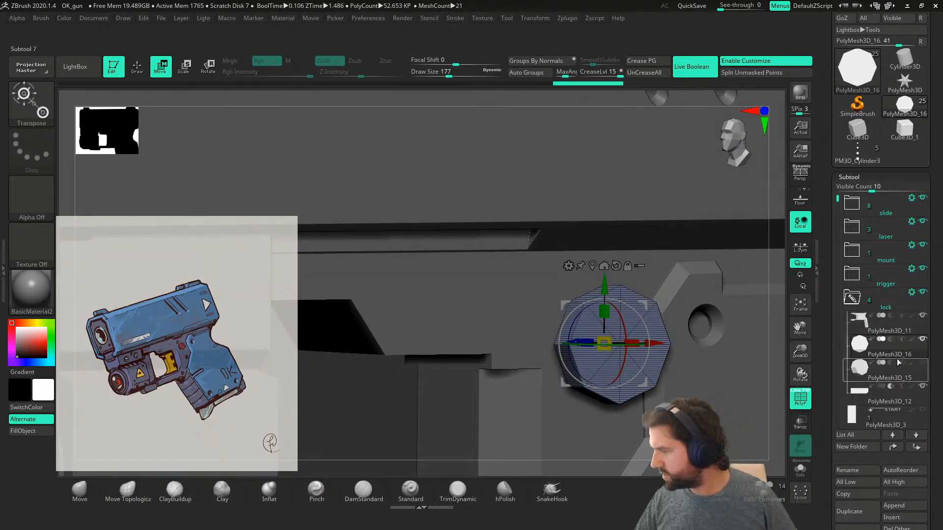
left_click(891, 339)
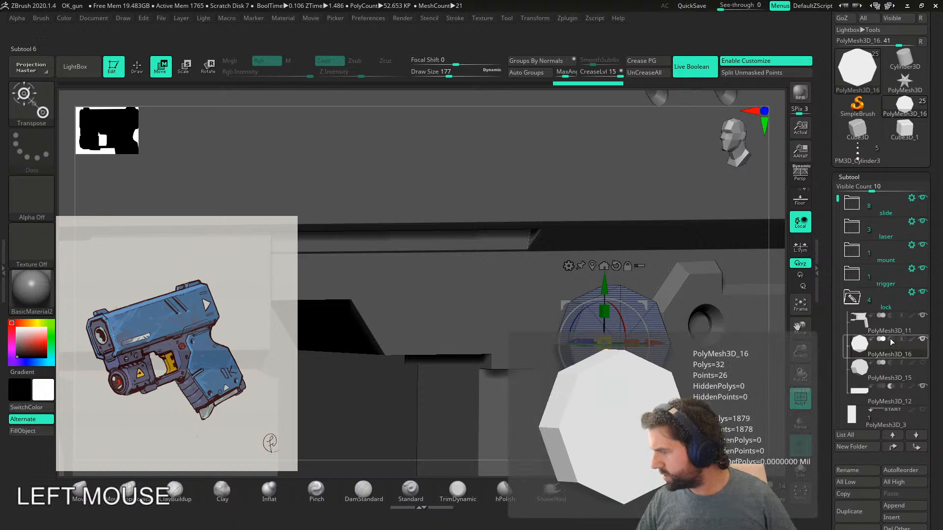
key("shift+f")
right_click_drag(691, 386, 637, 343)
left_click(923, 364)
left_click_drag(571, 342, 581, 343)
right_click_drag(650, 383, 655, 431)
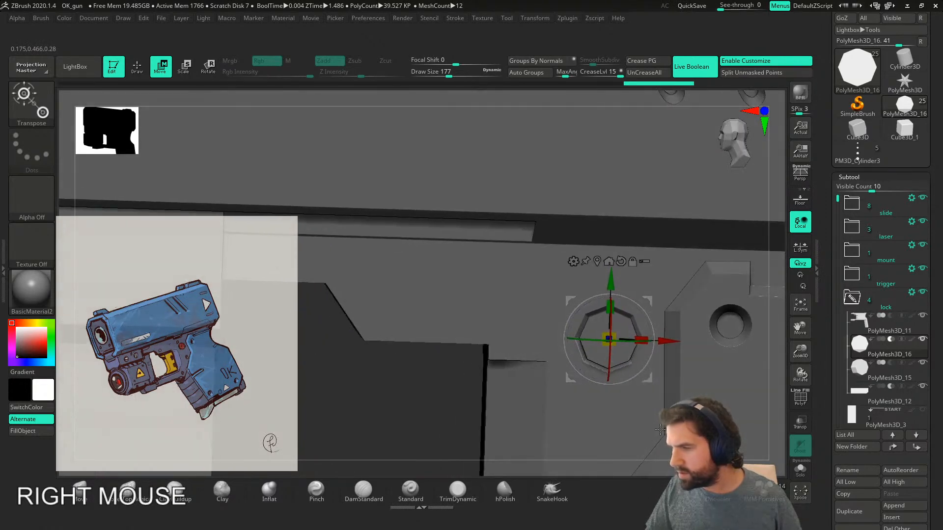
- Isolate the tapered cutter with its polygroups displayed and regroup it by normals
left_click(800, 468)
right_click_drag(759, 435, 687, 442)
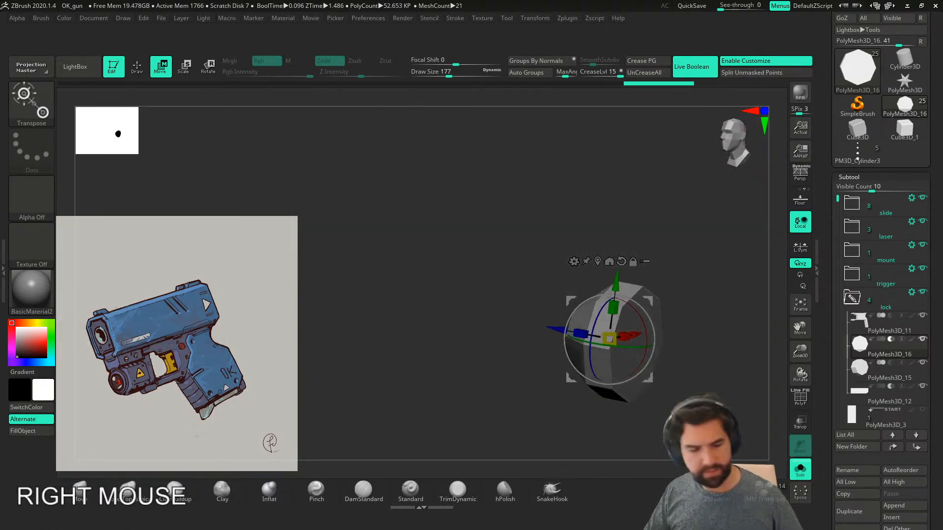
key("shift+f")
right_click_drag(607, 424, 638, 420)
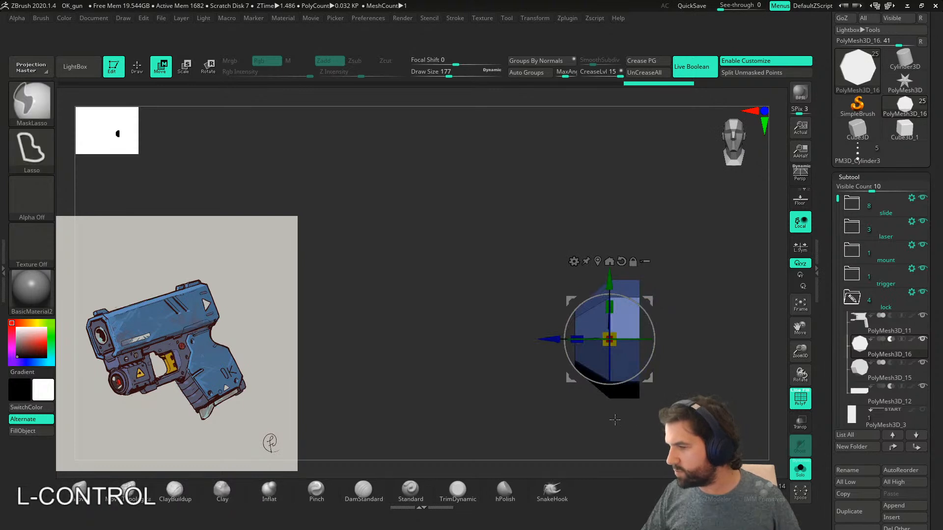
left_click(546, 61)
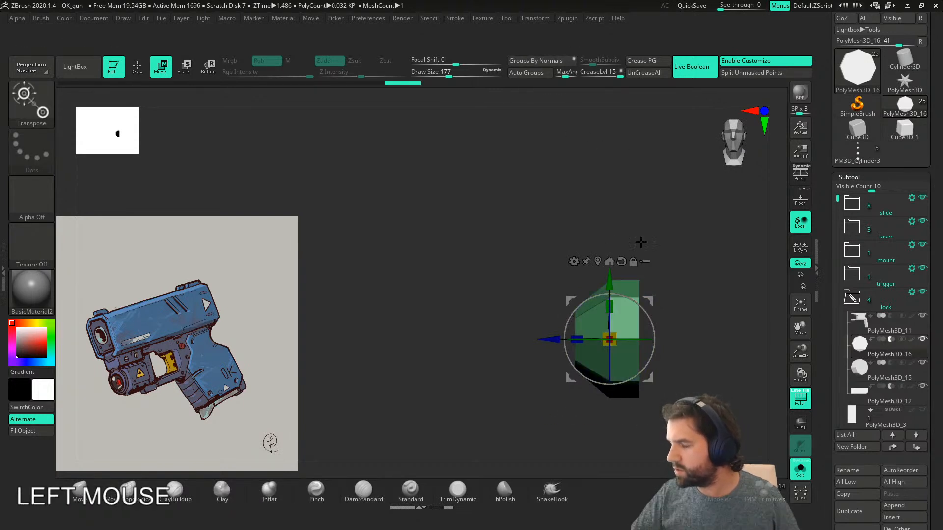
- Mask the wide half of the cutter into its own polygroup and crease the polygroup borders
mouse_move(618, 430)
left_mouse_down("ctrl")
mouse_move(597, 407)
mouse_move(683, 292)
mouse_move(658, 344)
left_mouse_up("ctrl")
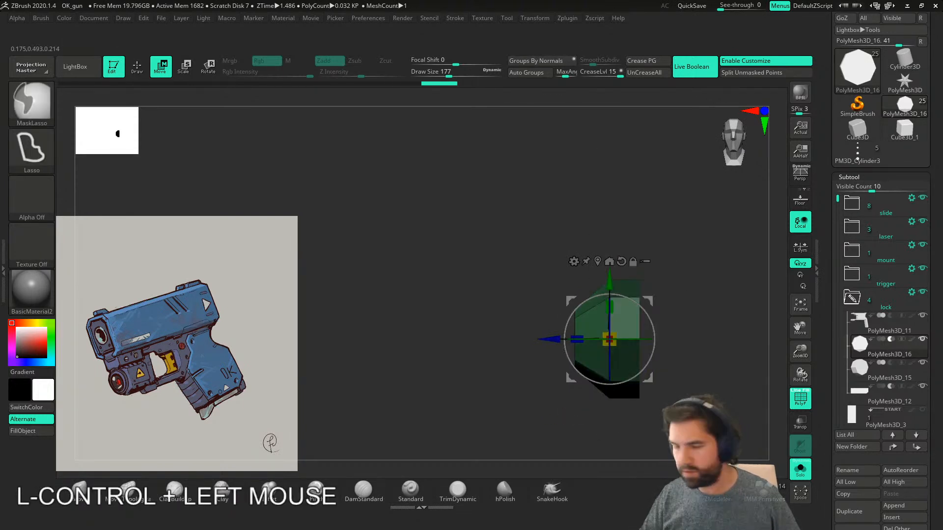
mouse_move(658, 344)
right_mouse_down()
mouse_move(687, 344)
mouse_move(664, 339)
right_mouse_up()
mouse_move(644, 256)
left_mouse_down("ctrl")
mouse_move(643, 431)
mouse_move(651, 249)
left_mouse_up("ctrl")
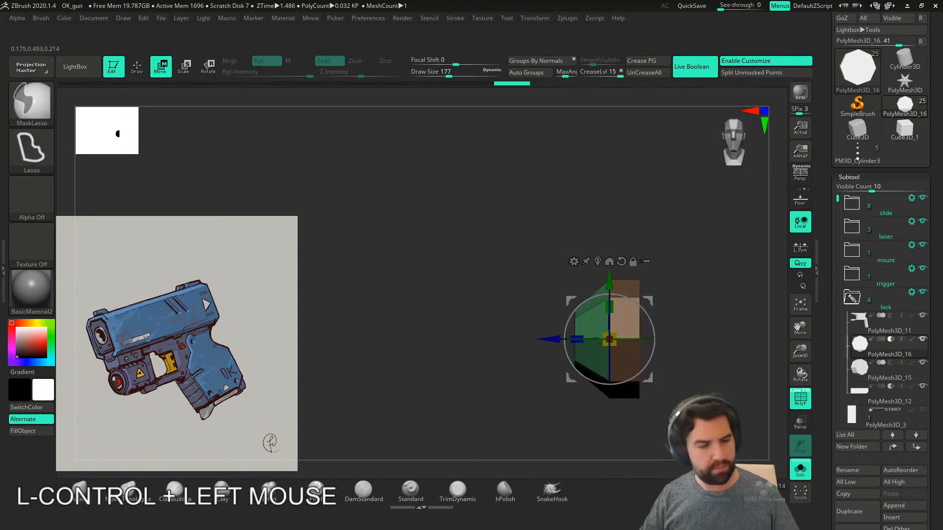
key("ctrl+w")
right_click_drag(688, 383, 719, 398)
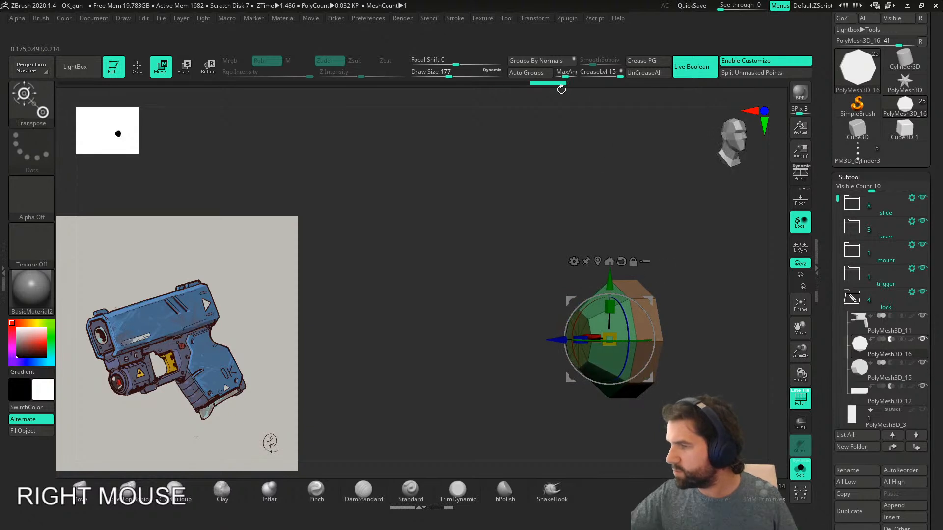
left_click(662, 62)
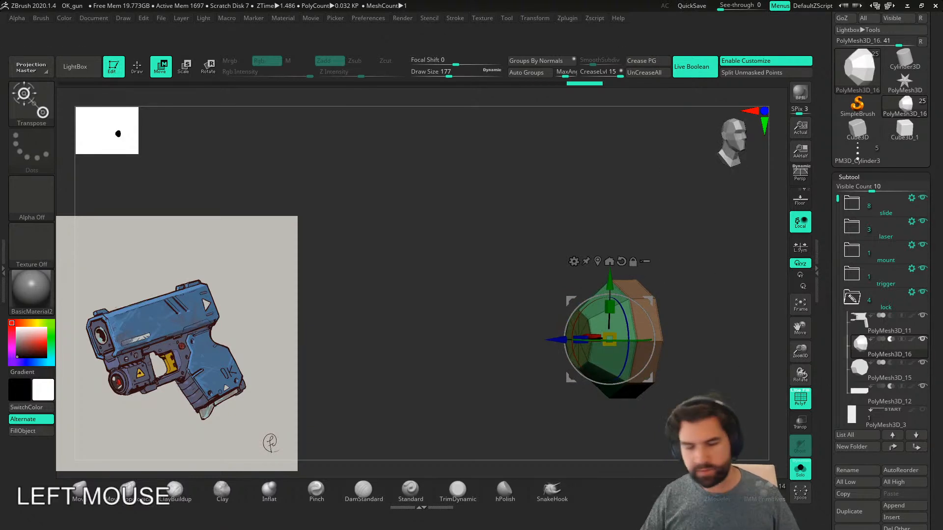
left_click(801, 470)
right_click_drag(639, 341, 556, 339)
right_click_drag(776, 425, 638, 420, "alt")
key("shift+f")
- Isolate the original pin cylinder and regroup it by normals with a maximum angle tolerance of about 72
left_click(581, 358, "alt")
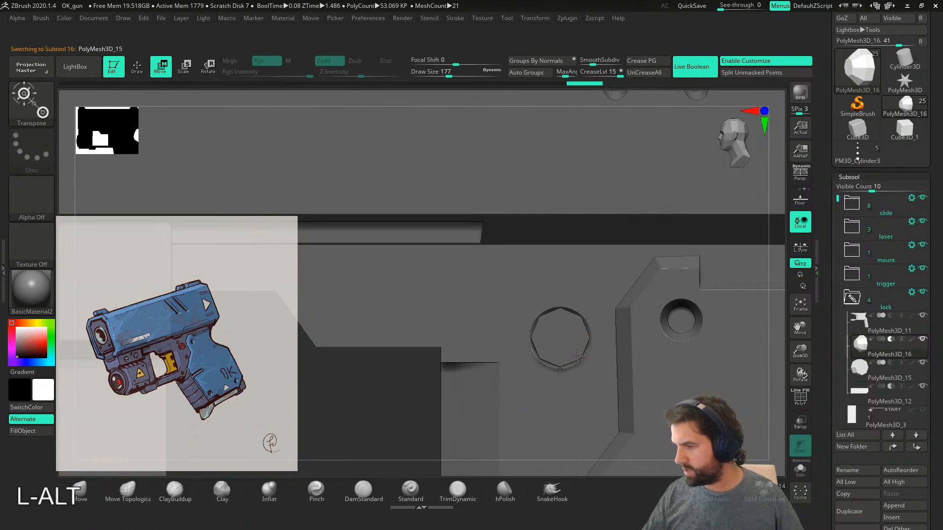
left_click(800, 468)
key("shift+f")
right_click_drag(639, 418, 602, 427)
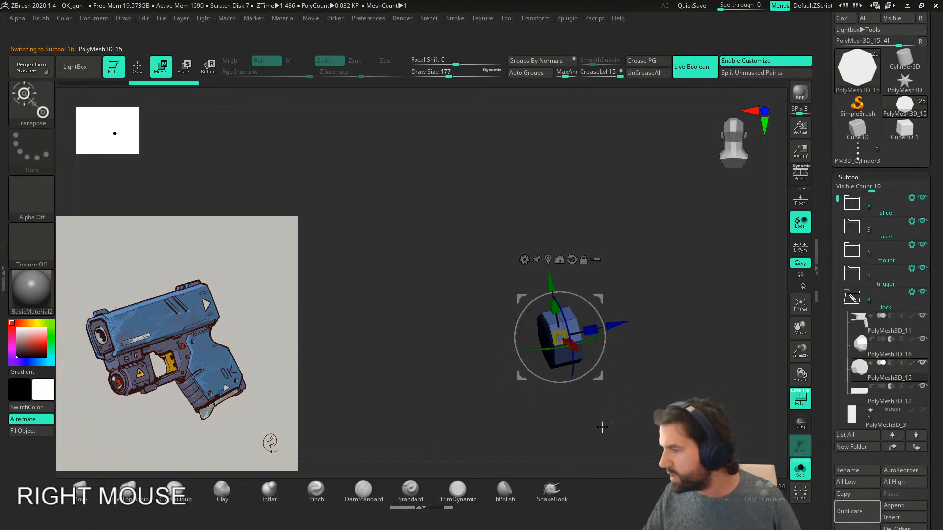
left_click(549, 66)
right_click_drag(648, 383, 635, 218, "ctrl")
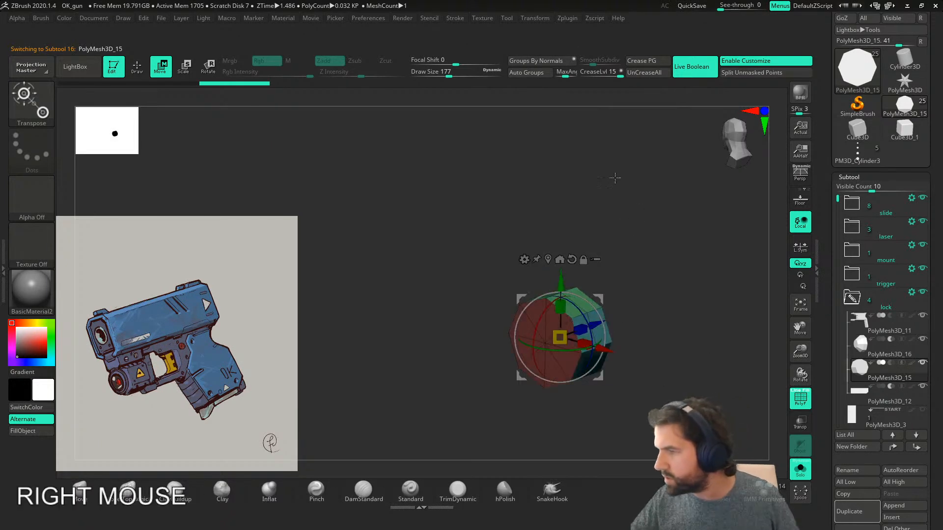
left_click(567, 72)
left_click(560, 61)
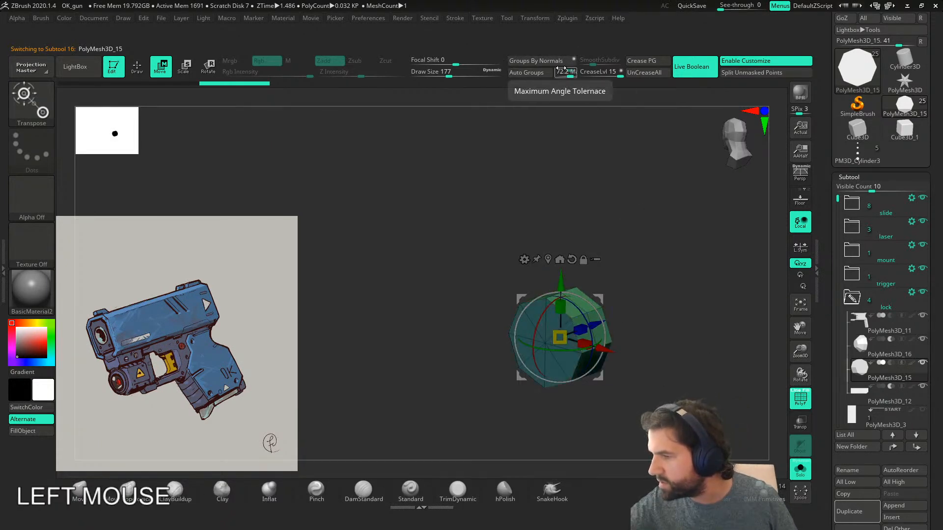
- Crease the pin's polygroup borders, leave the isolated view, and turn off the polygroup display
left_click(653, 62)
left_click(805, 471)
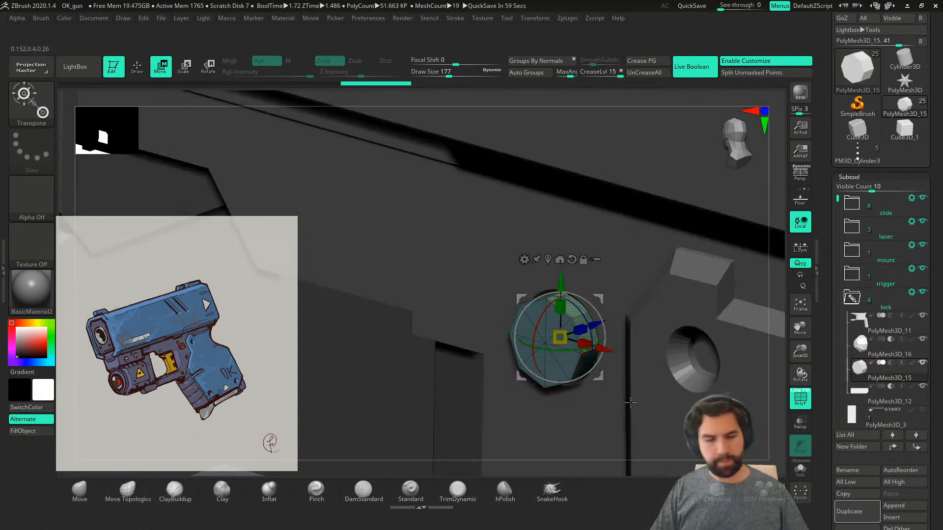
key("shift+f")
key("shift+f")
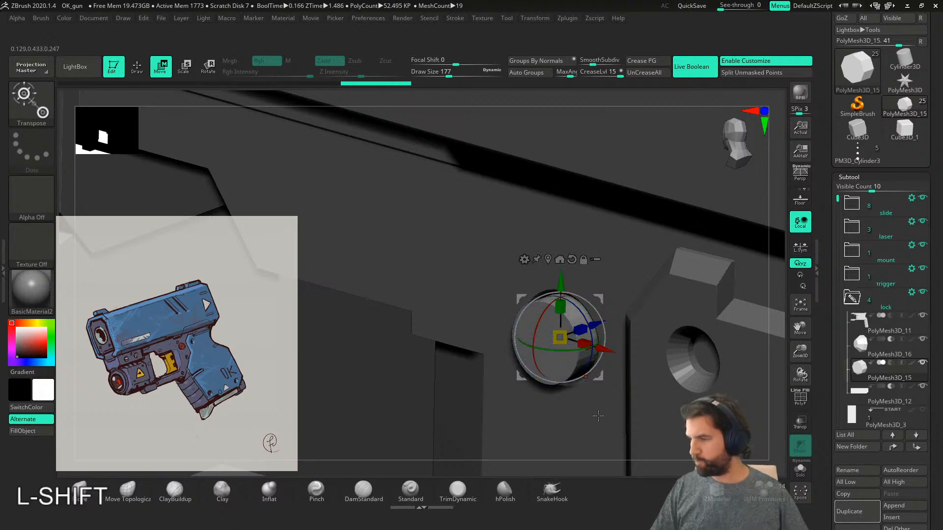
- Set the pin's crease level to 1 and its smooth subdivision levels to 3
right_click_drag(631, 403, 653, 394)
left_click_drag(613, 76, 584, 75)
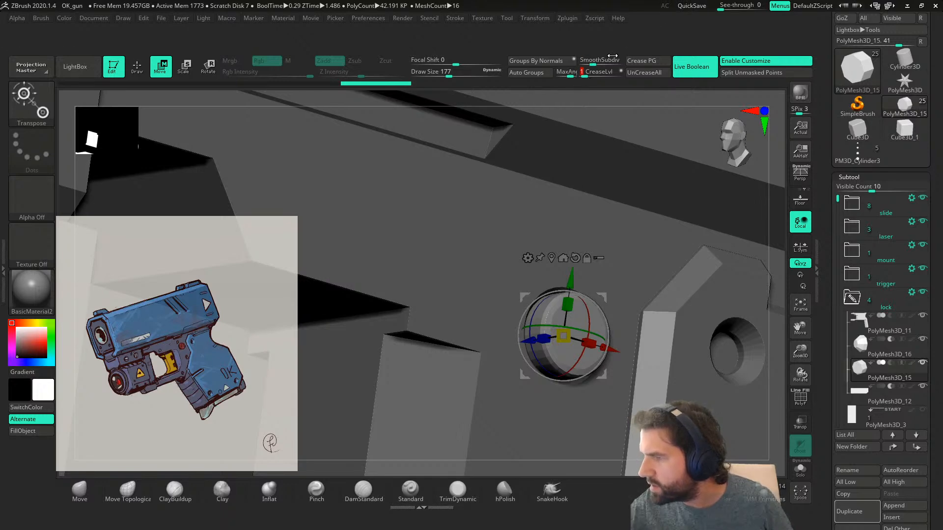
left_click_drag(593, 62, 597, 62)
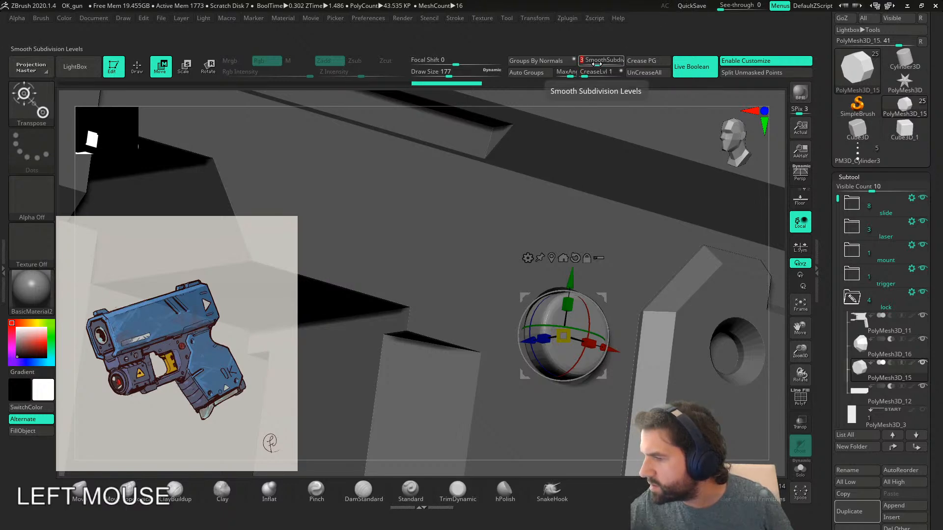
right_click_drag(646, 387, 668, 383)
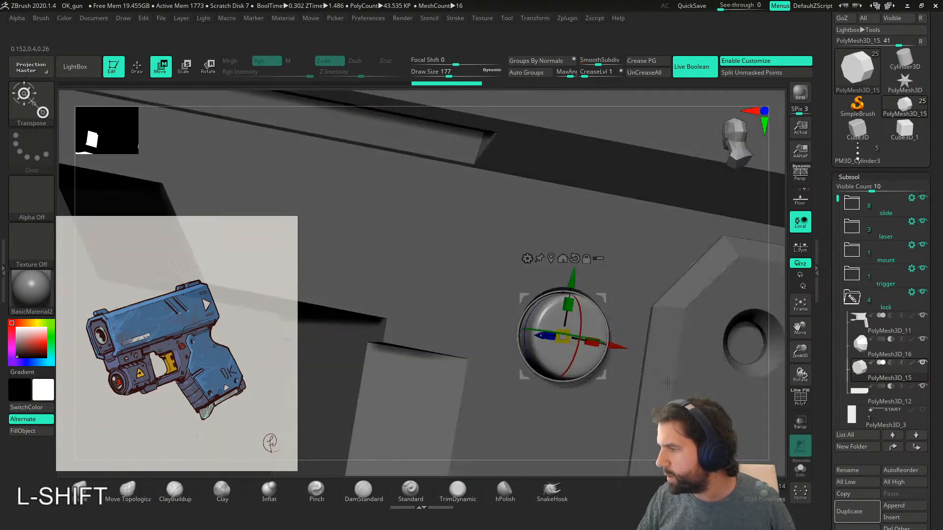
- Hide the slide, laser and mount folders and shift the pin along its axis to adjust its depth in the recess
left_click(923, 200)
left_click(924, 222)
left_click(924, 246)
right_click_drag(633, 380, 622, 422)
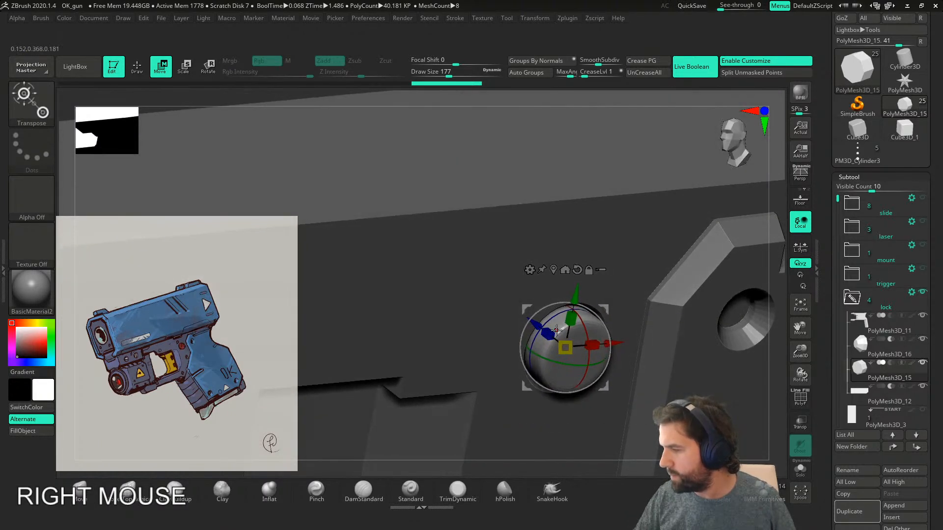
left_click_drag(565, 335, 530, 318)
right_click_drag(651, 393, 582, 376)
left_click_drag(522, 353, 524, 354)
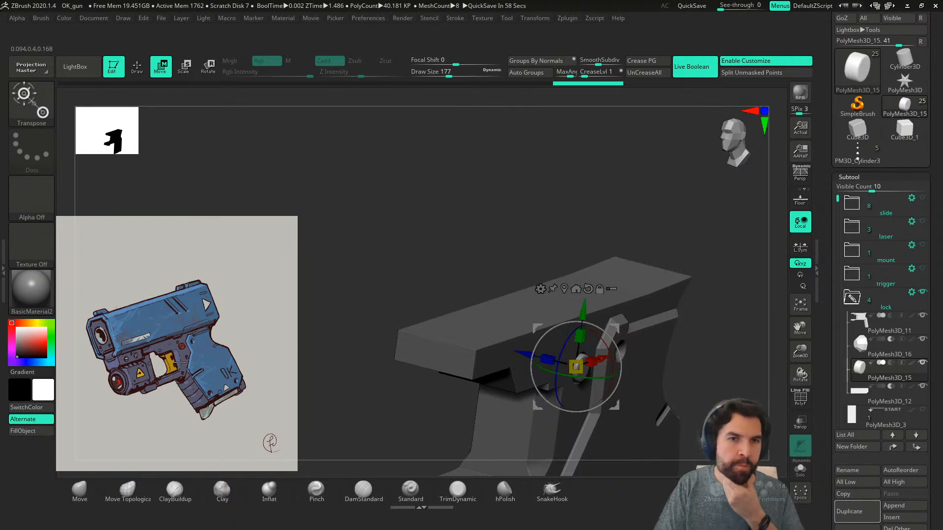
right_click_drag(697, 400, 770, 423)
- Inspect the tapered recess with the pin hidden and shown, and reselect the pin
left_click(860, 367)
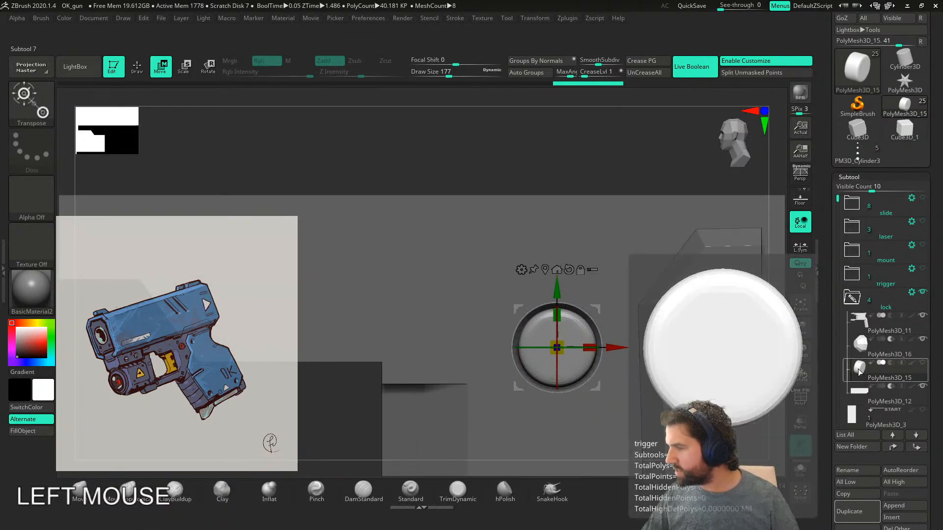
right_click_drag(491, 431, 645, 431)
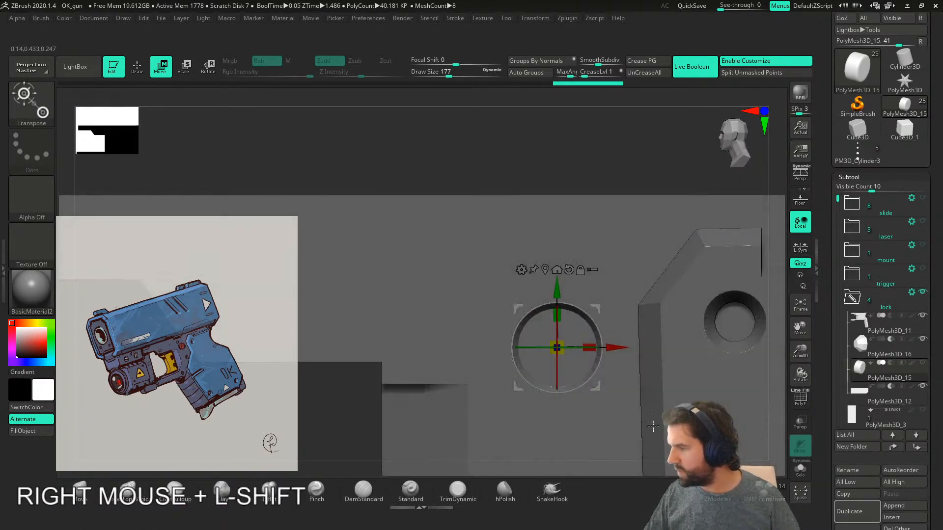
left_click(923, 364, "shift")
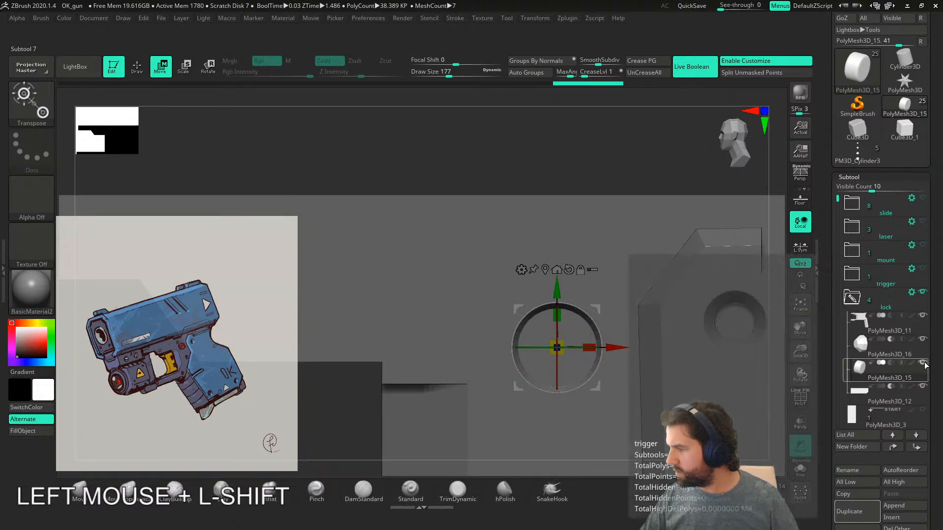
left_click(622, 385, "alt")
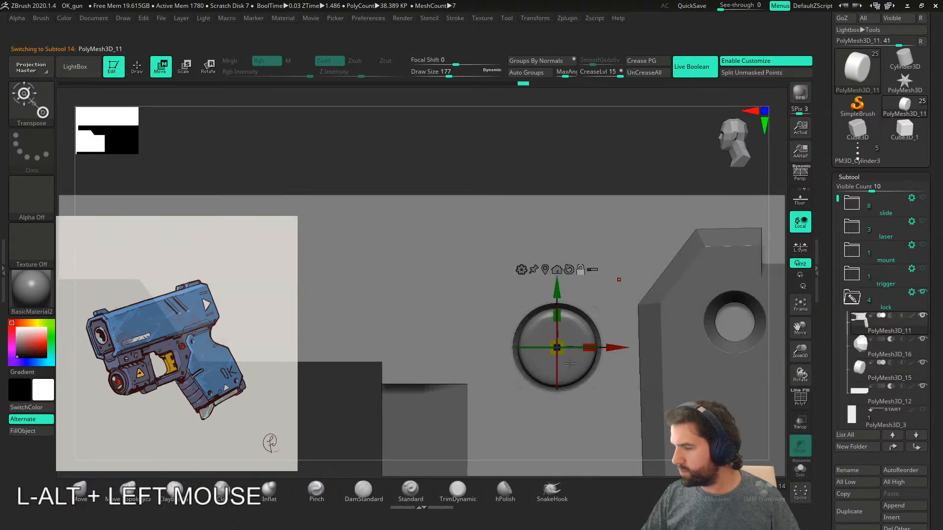
left_click(556, 348, "alt")
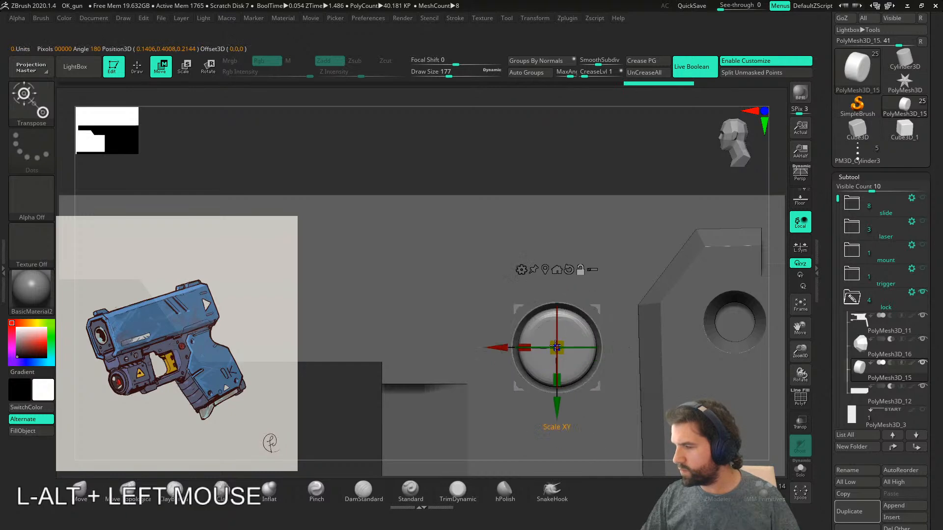
right_click_drag(555, 347, 609, 250)
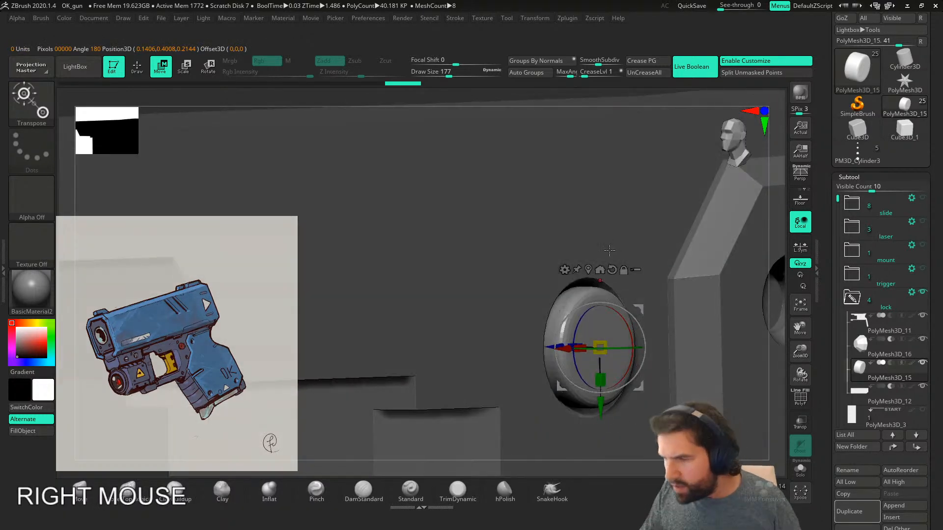
right_click_drag(748, 332, 755, 356, "alt")
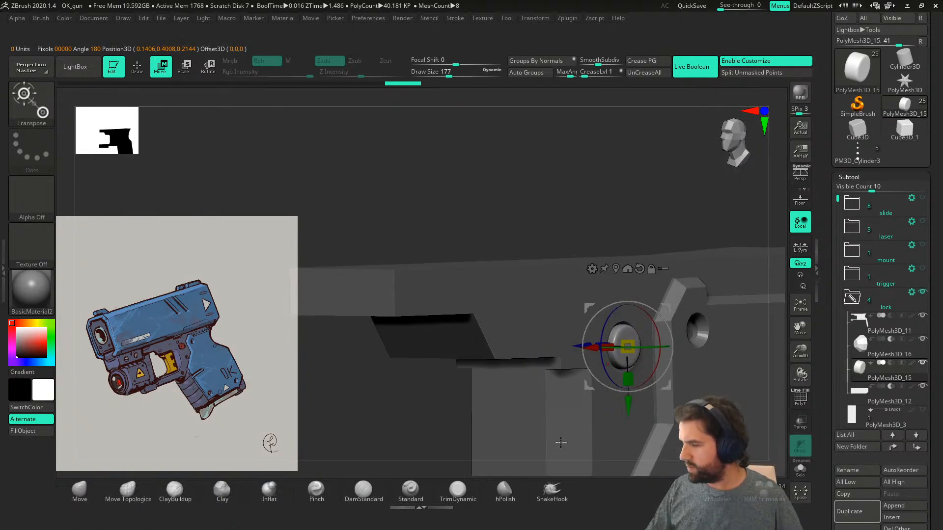
- Add a PolyCylinder primitive to the masked pin mesh and turn off dynamic subdivision
key("ctrl")
left_click(593, 269)
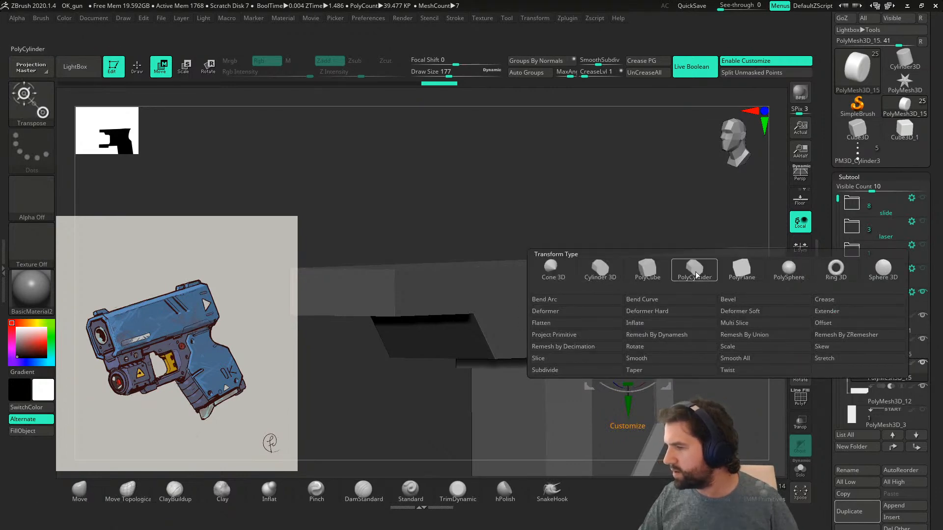
left_click(623, 272)
mouse_move(639, 344)
right_mouse_down()
mouse_move(659, 361)
mouse_move(710, 351)
mouse_move(640, 341)
right_mouse_up()
key("shift+d")
key("w")
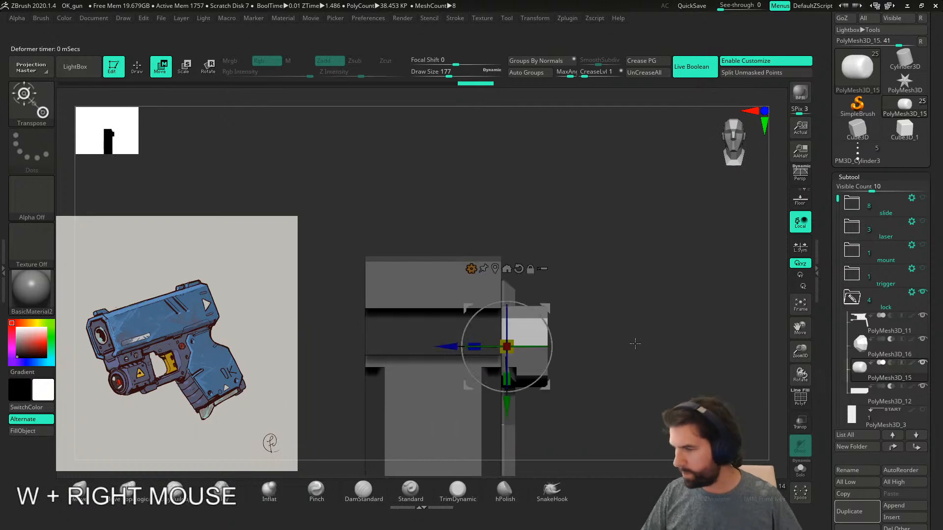
- Undo the trial move of the new cylinder and turn it upright at the pin
left_click_drag(545, 373, 649, 373)
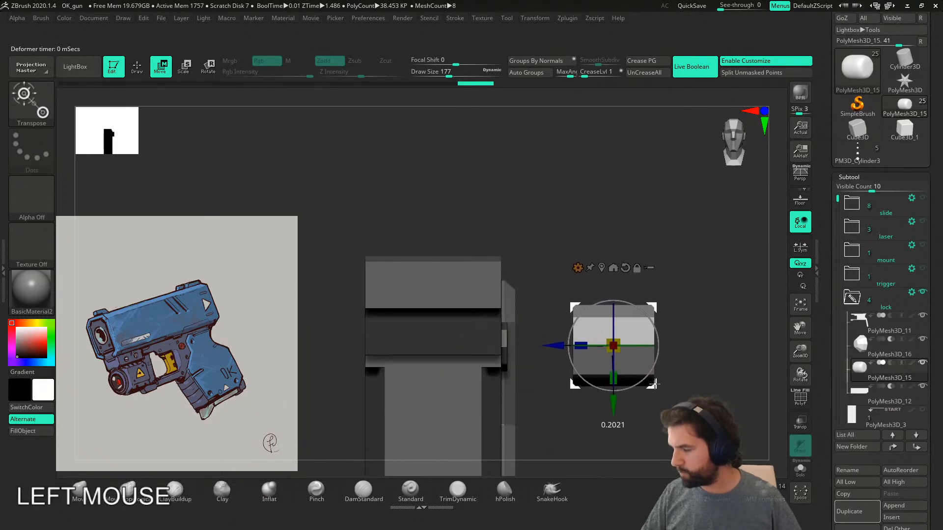
key("ctrl+z")
left_click_drag(582, 356, 686, 333)
key("shift+d")
right_click_drag(686, 333, 639, 344)
- Scale the new cylinder into a thin vertical bar and position it across the pin's face
left_click_drag(590, 347, 597, 337, "alt")
right_click_drag(599, 340, 643, 341)
left_click_drag(655, 342, 644, 342)
right_click_drag(680, 348, 646, 363)
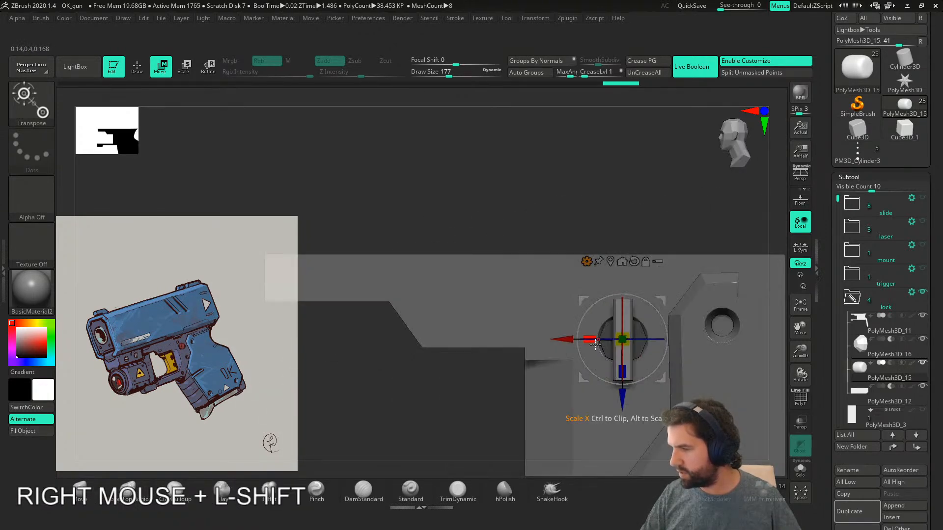
left_click_drag(597, 347, 626, 388)
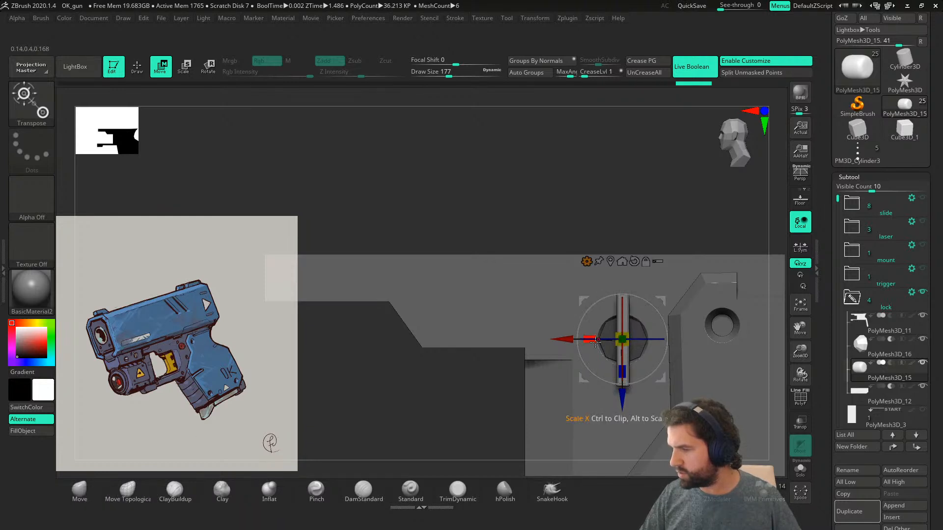
left_click_drag(621, 342, 617, 339)
right_click_drag(644, 340, 602, 381)
left_click_drag(666, 351, 586, 352)
- Isolate the pin mesh and split the unmasked bar into its own subtool
right_click_drag(609, 358, 798, 393, "alt")
left_click(800, 470)
right_click_drag(689, 378, 657, 368)
left_click(750, 73)
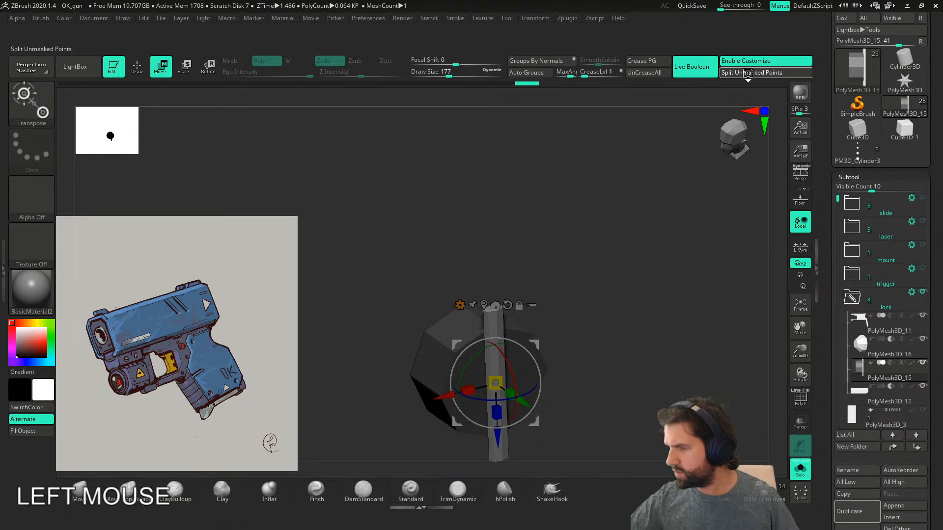
left_click(800, 470)
- Isolate the thin bar, regroup it by normals, and crease its polygroup borders with dynamic subdivision on
left_click(496, 317, "alt")
left_click(800, 470)
key("shift+f")
right_click_drag(598, 386, 577, 100, "shift")
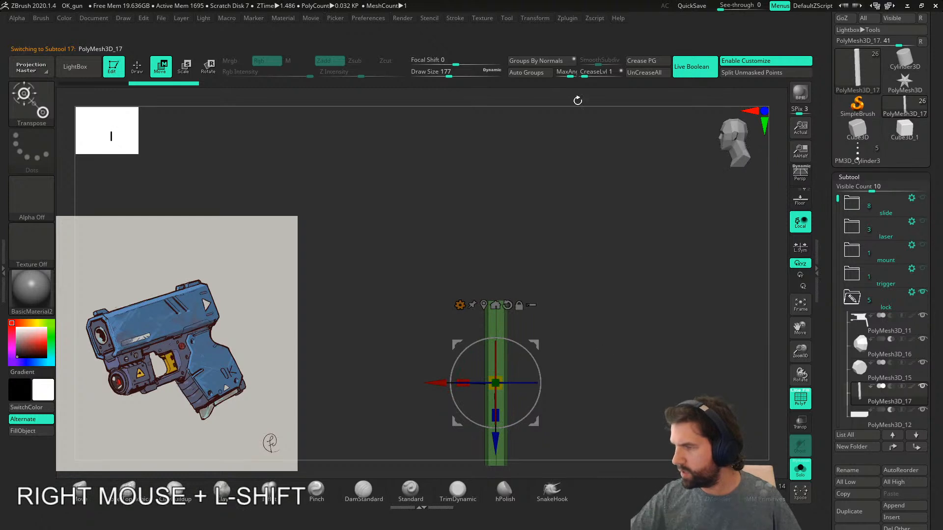
left_click(546, 62)
key("d")
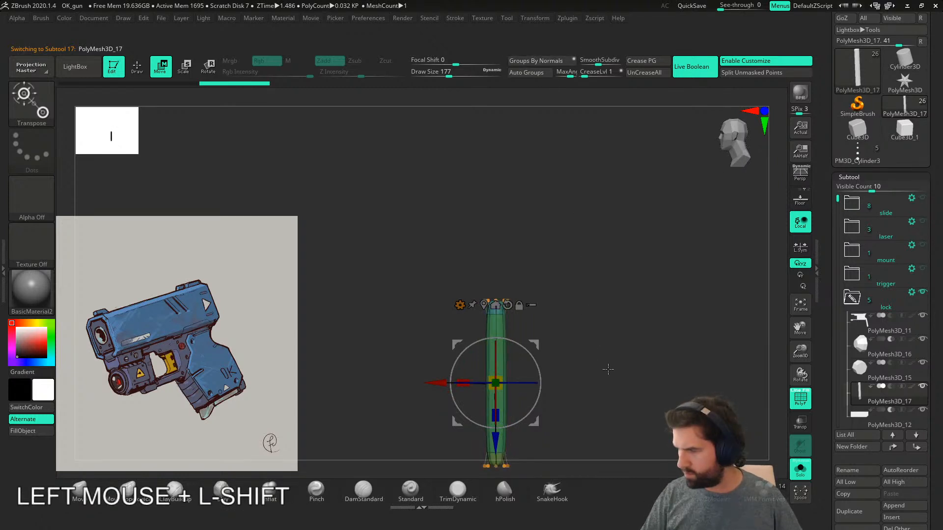
left_click(646, 62)
mouse_move(631, 383)
right_mouse_down()
mouse_move(624, 406)
mouse_move(629, 398)
mouse_move(638, 416)
mouse_move(767, 423)
right_mouse_up()
key("shift+f")
- Show the surrounding parts again and set the thin bar to subtract from the pin
left_click(807, 464)
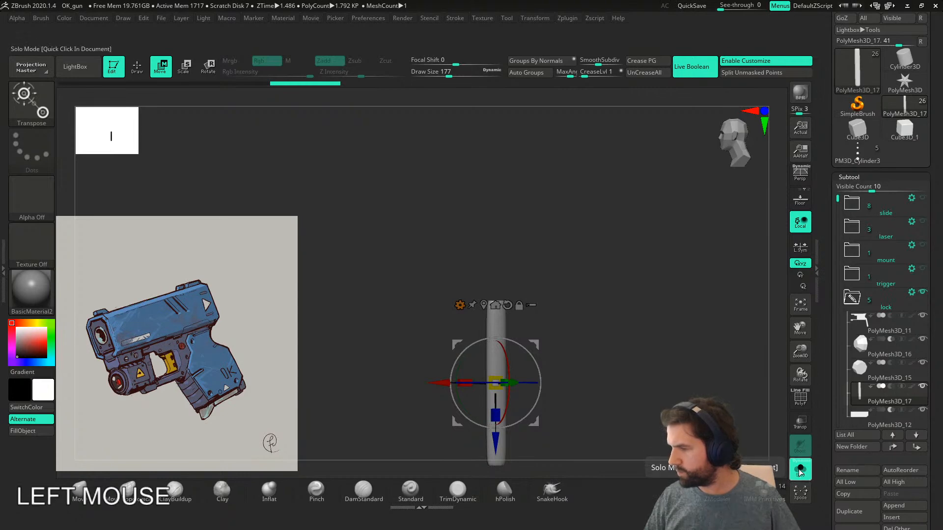
right_click_drag(618, 416, 620, 421)
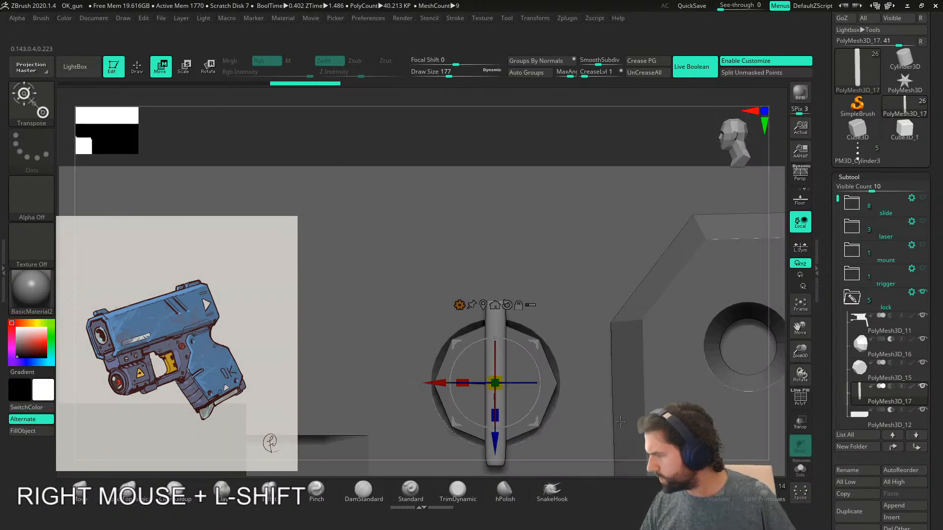
left_click(902, 387)
left_click(891, 387)
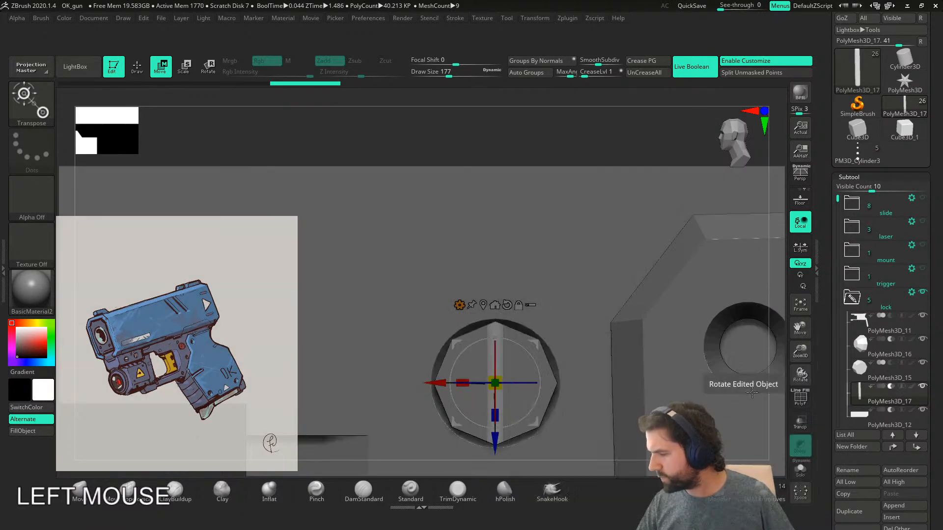
right_click_drag(583, 434, 602, 457)
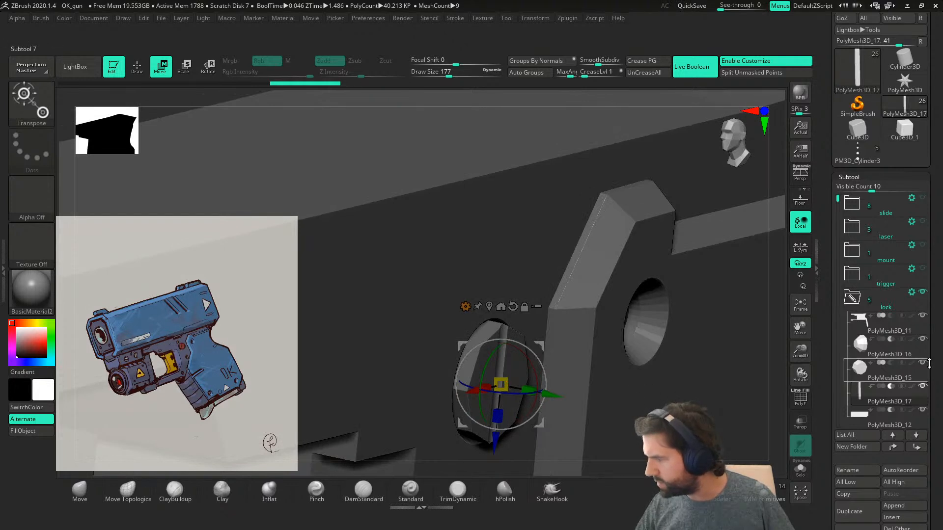
- Select the pin and turn its dynamic subdivision back on
key("alt")
left_click(857, 370)
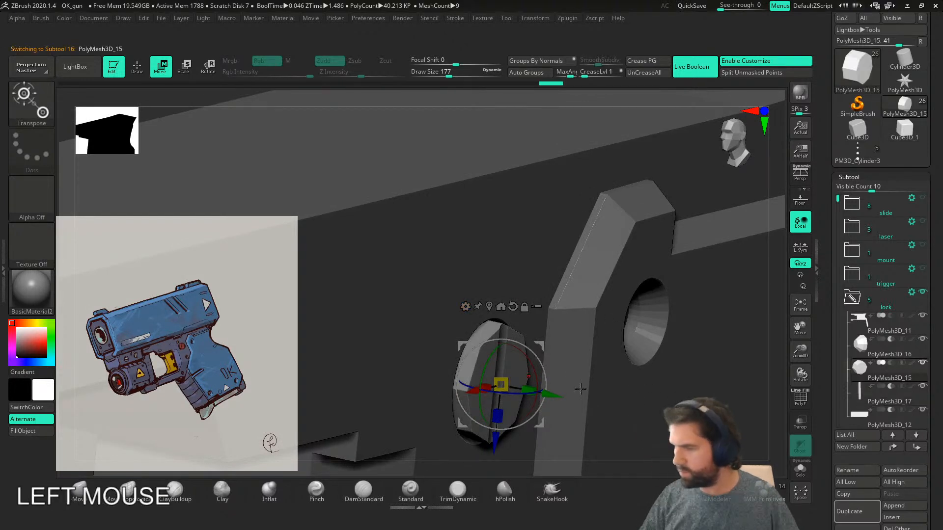
key("d")
- Reselect the thin bar cutter and stretch it lengthwise by a factor of about 1.096
left_click(868, 401)
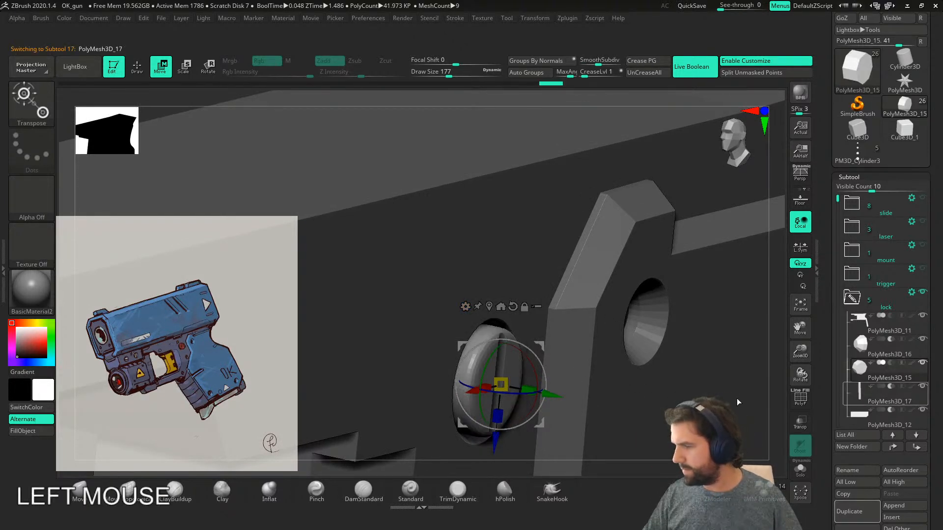
right_click_drag(618, 399, 607, 404)
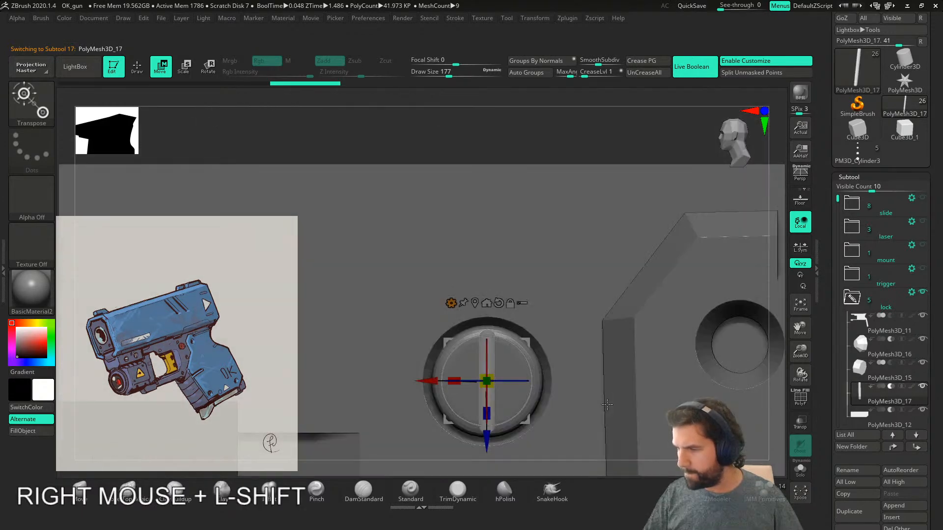
left_click_drag(487, 414, 491, 419)
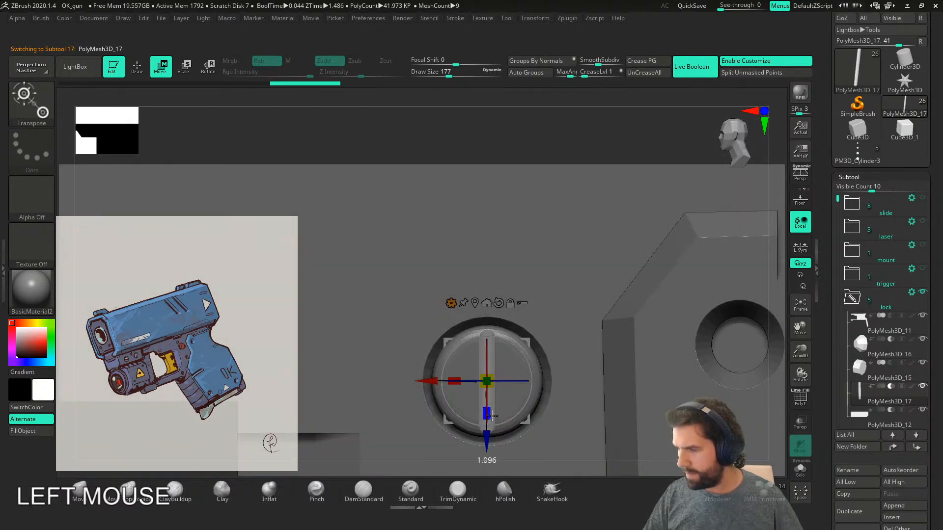
- Enable ArrayMesh on the bar cutter with a Z offset of 2.23204 and a repeat count of 3
left_click_drag(827, 457, 842, 361)
left_click_drag(821, 459, 842, 198)
left_click(852, 349)
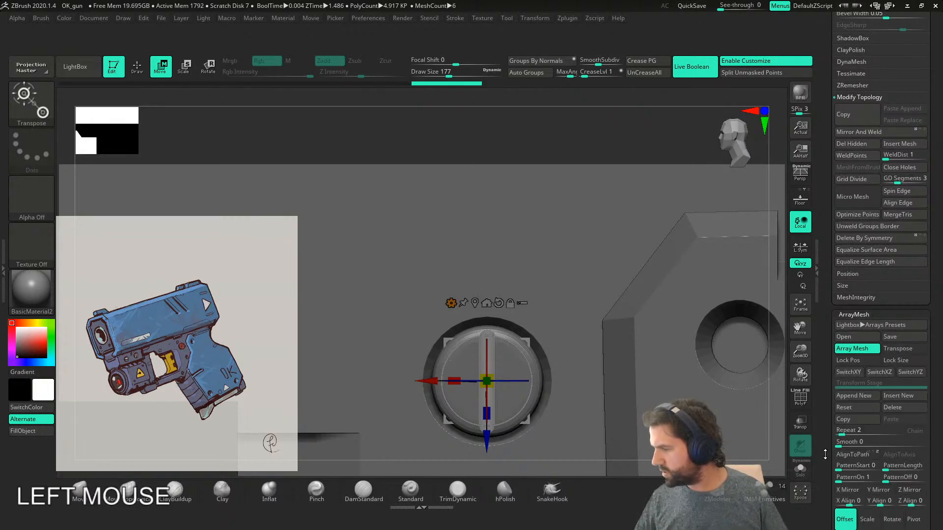
left_click_drag(825, 454, 834, 406)
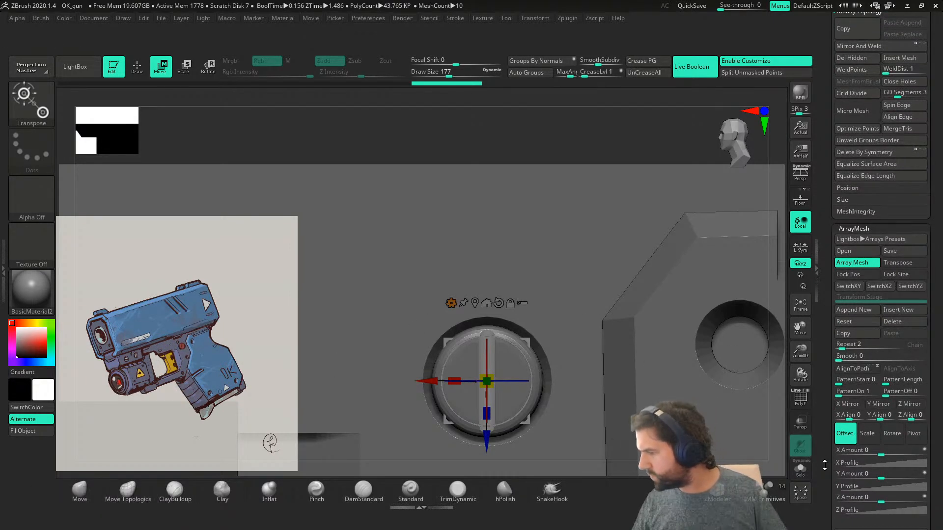
left_click_drag(824, 463, 837, 401)
left_click_drag(882, 362, 903, 362)
left_click_drag(842, 208, 843, 207)
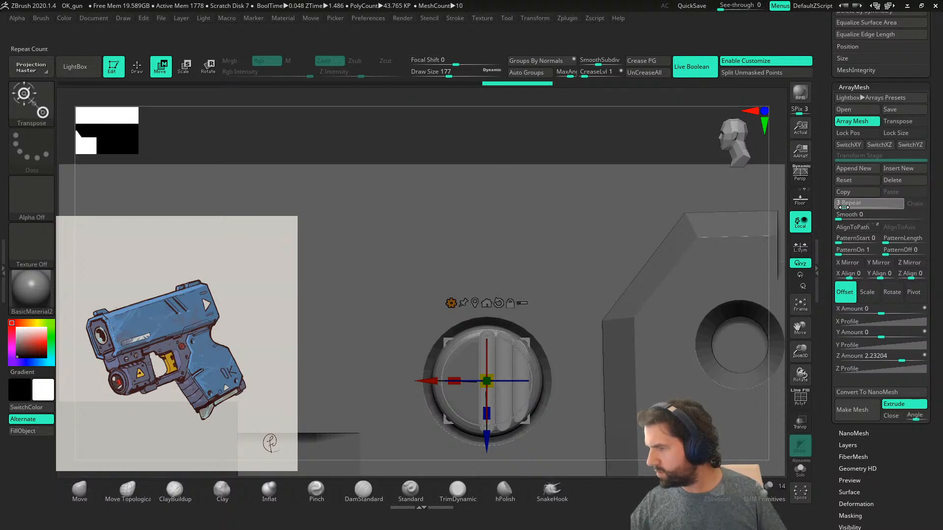
- Move the bar cutter to the left side of the pin's face and set the array's Z offset to 1.96345 and repeat count to 5
left_click_drag(429, 385, 395, 403)
mouse_move(906, 360)
left_mouse_down()
mouse_move(898, 354)
mouse_move(933, 356)
mouse_move(896, 360)
left_mouse_up()
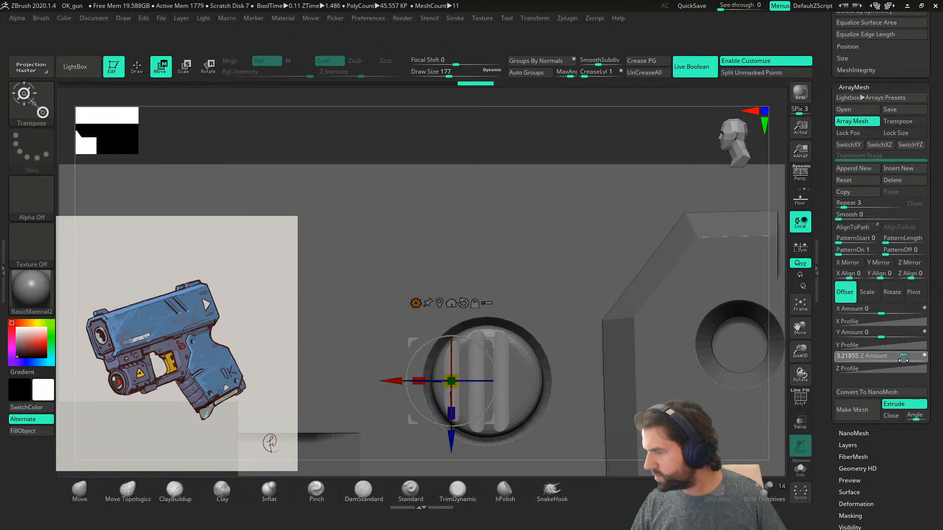
left_click_drag(849, 206, 846, 206)
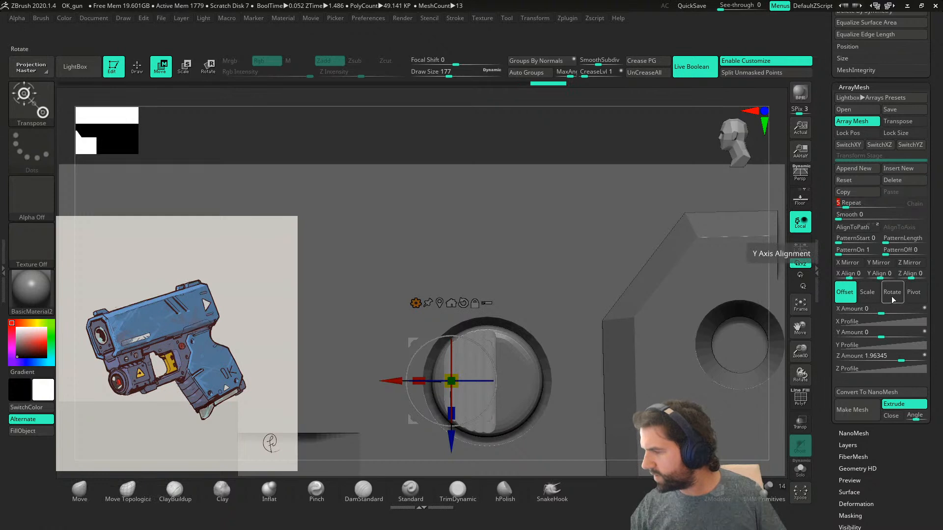
- Reduce the bar cutter's array to a repeat count of 4 and spread it across the pin's face with a Z offset of 5.68411
left_click_drag(903, 360, 906, 351)
left_click_drag(846, 206, 846, 207)
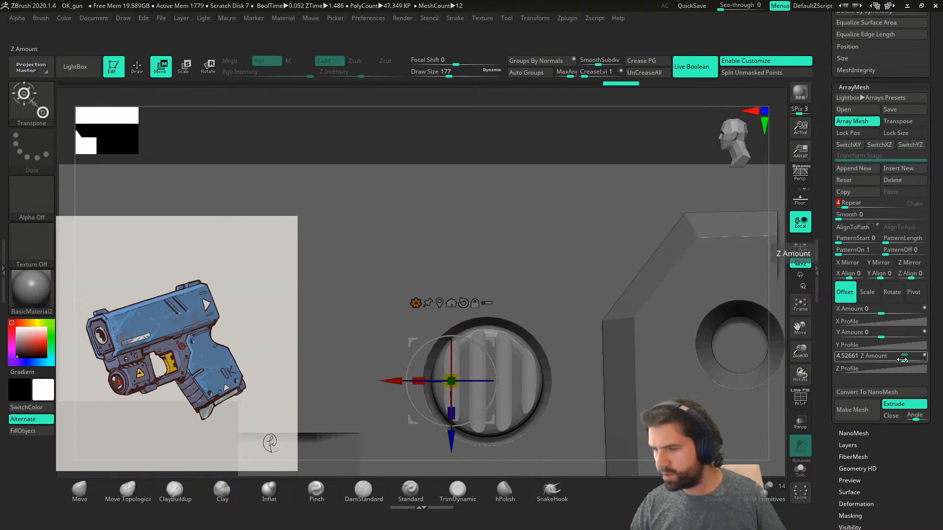
left_click_drag(421, 382, 441, 389)
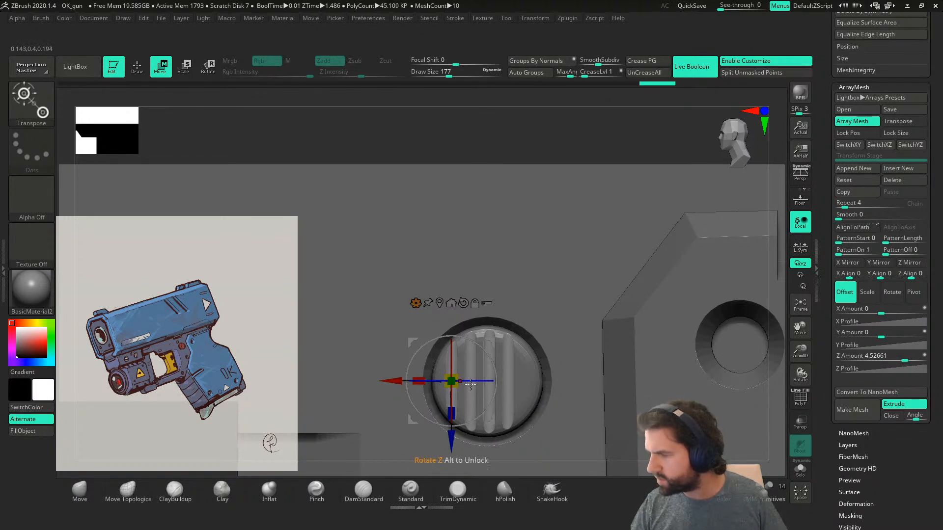
left_click_drag(905, 354, 912, 354)
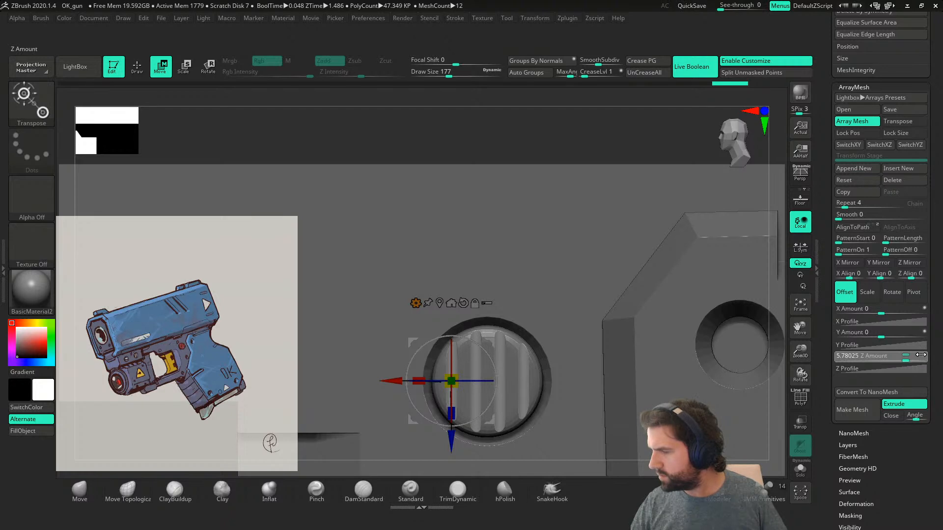
left_click_drag(918, 356, 915, 356)
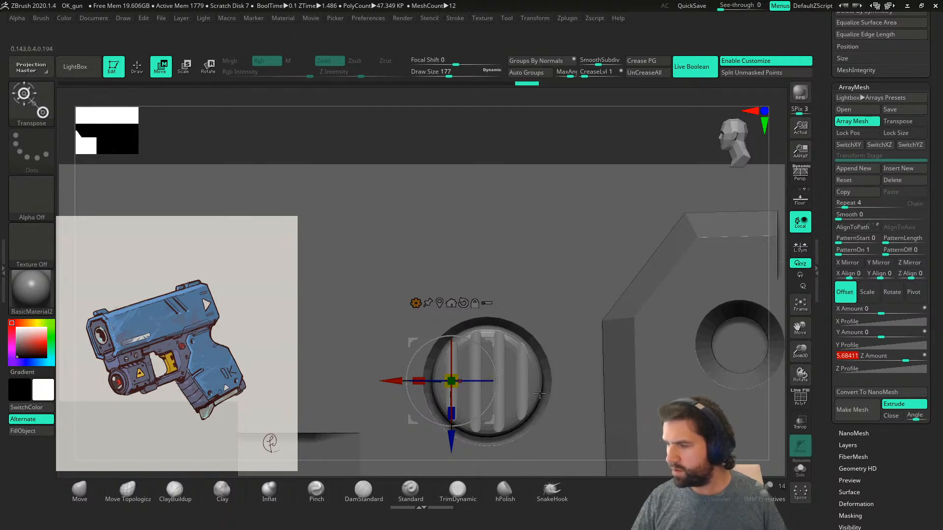
left_click_drag(493, 406, 488, 414)
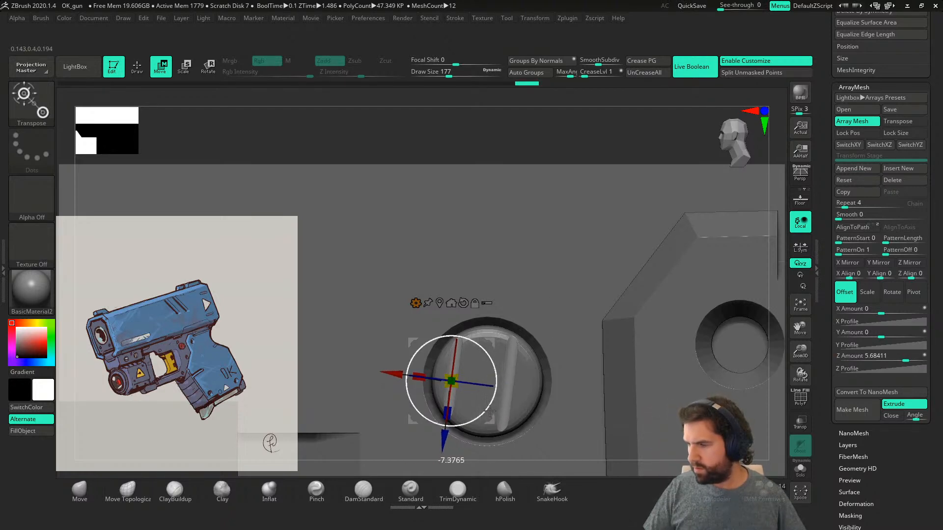
key("ctrl+z")
- Leave the bar cutter and make the pistol's grip the active subtool, with the whole frame and grip in view
right_click_drag(581, 385, 442, 307, "alt")
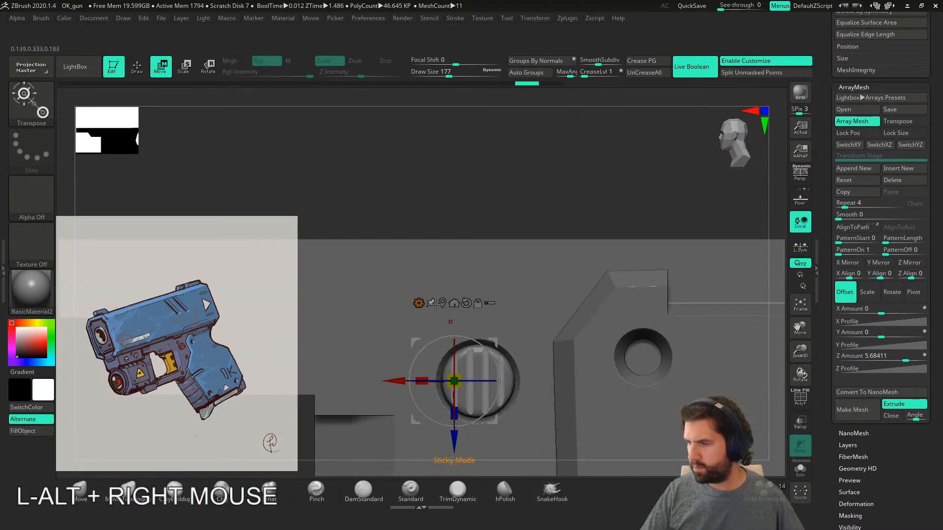
left_click(442, 310, "alt")
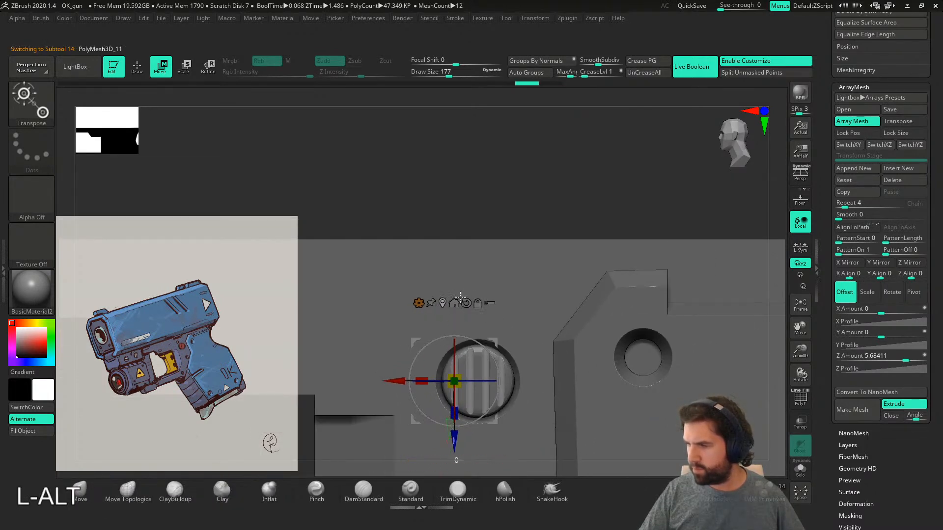
mouse_move(589, 391)
right_mouse_down()
mouse_move(653, 401)
mouse_move(606, 394)
right_mouse_up()
left_click_drag(827, 181, 827, 512)
right_click_drag(516, 350, 752, 351, "alt")
right_click_drag(752, 427, 564, 362, "alt")
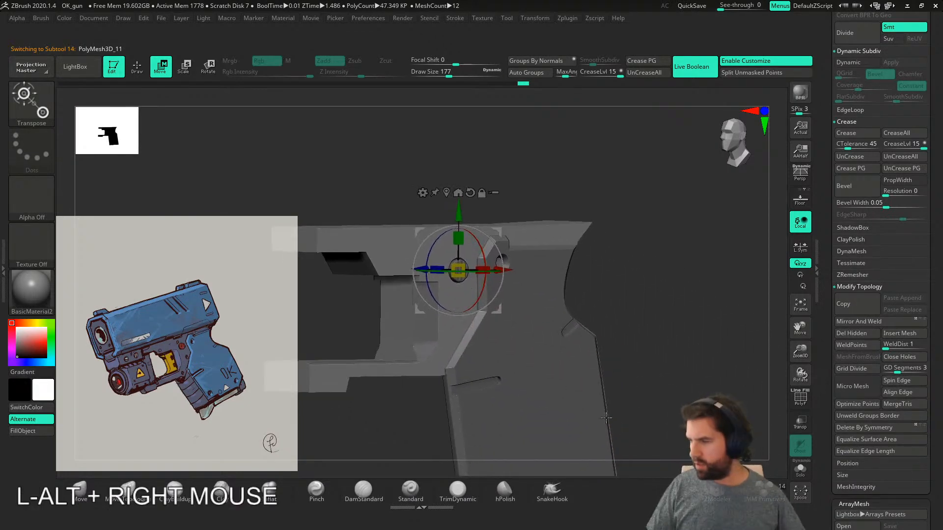
left_click(580, 408, "alt")
right_click_drag(678, 395, 600, 389)
- Save the project to the Desktop as OK_gun, replacing the existing ZBrush project file
key("ctrl+s")
left_click(680, 236)
left_click(732, 369)
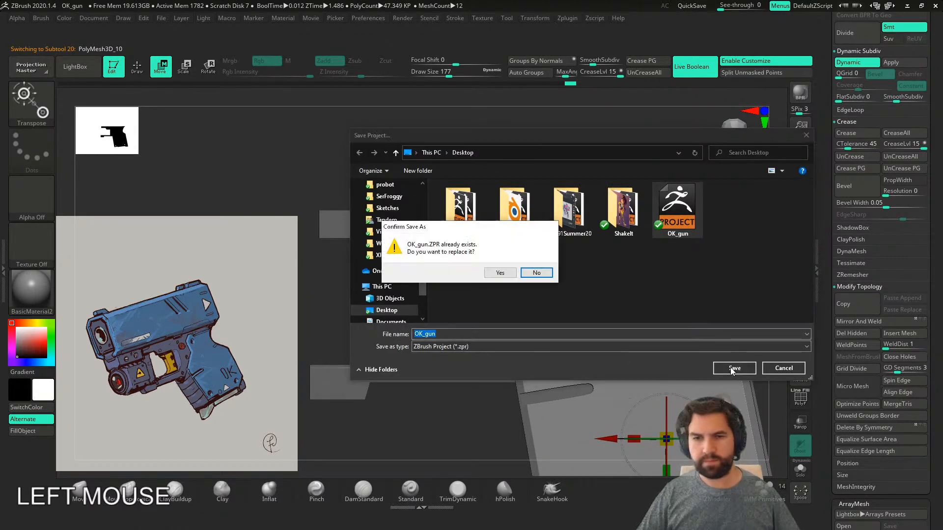
left_click(501, 274)
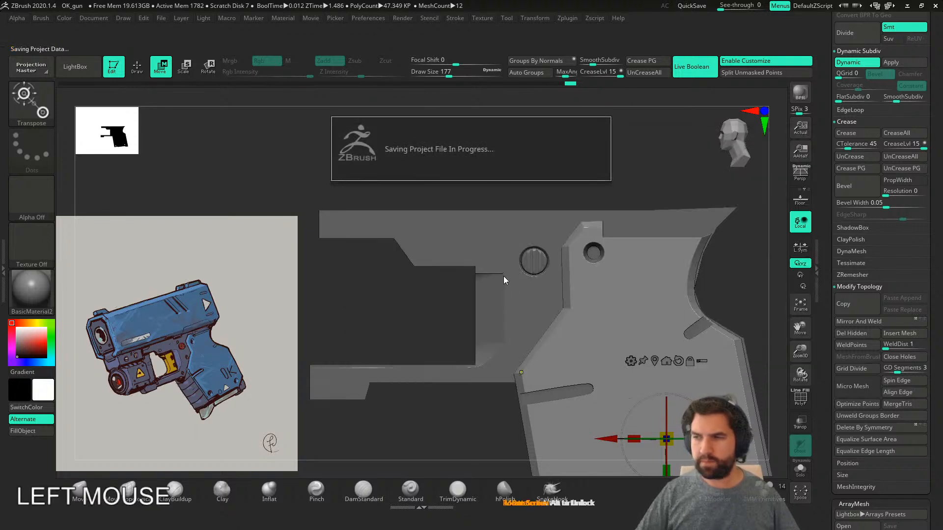